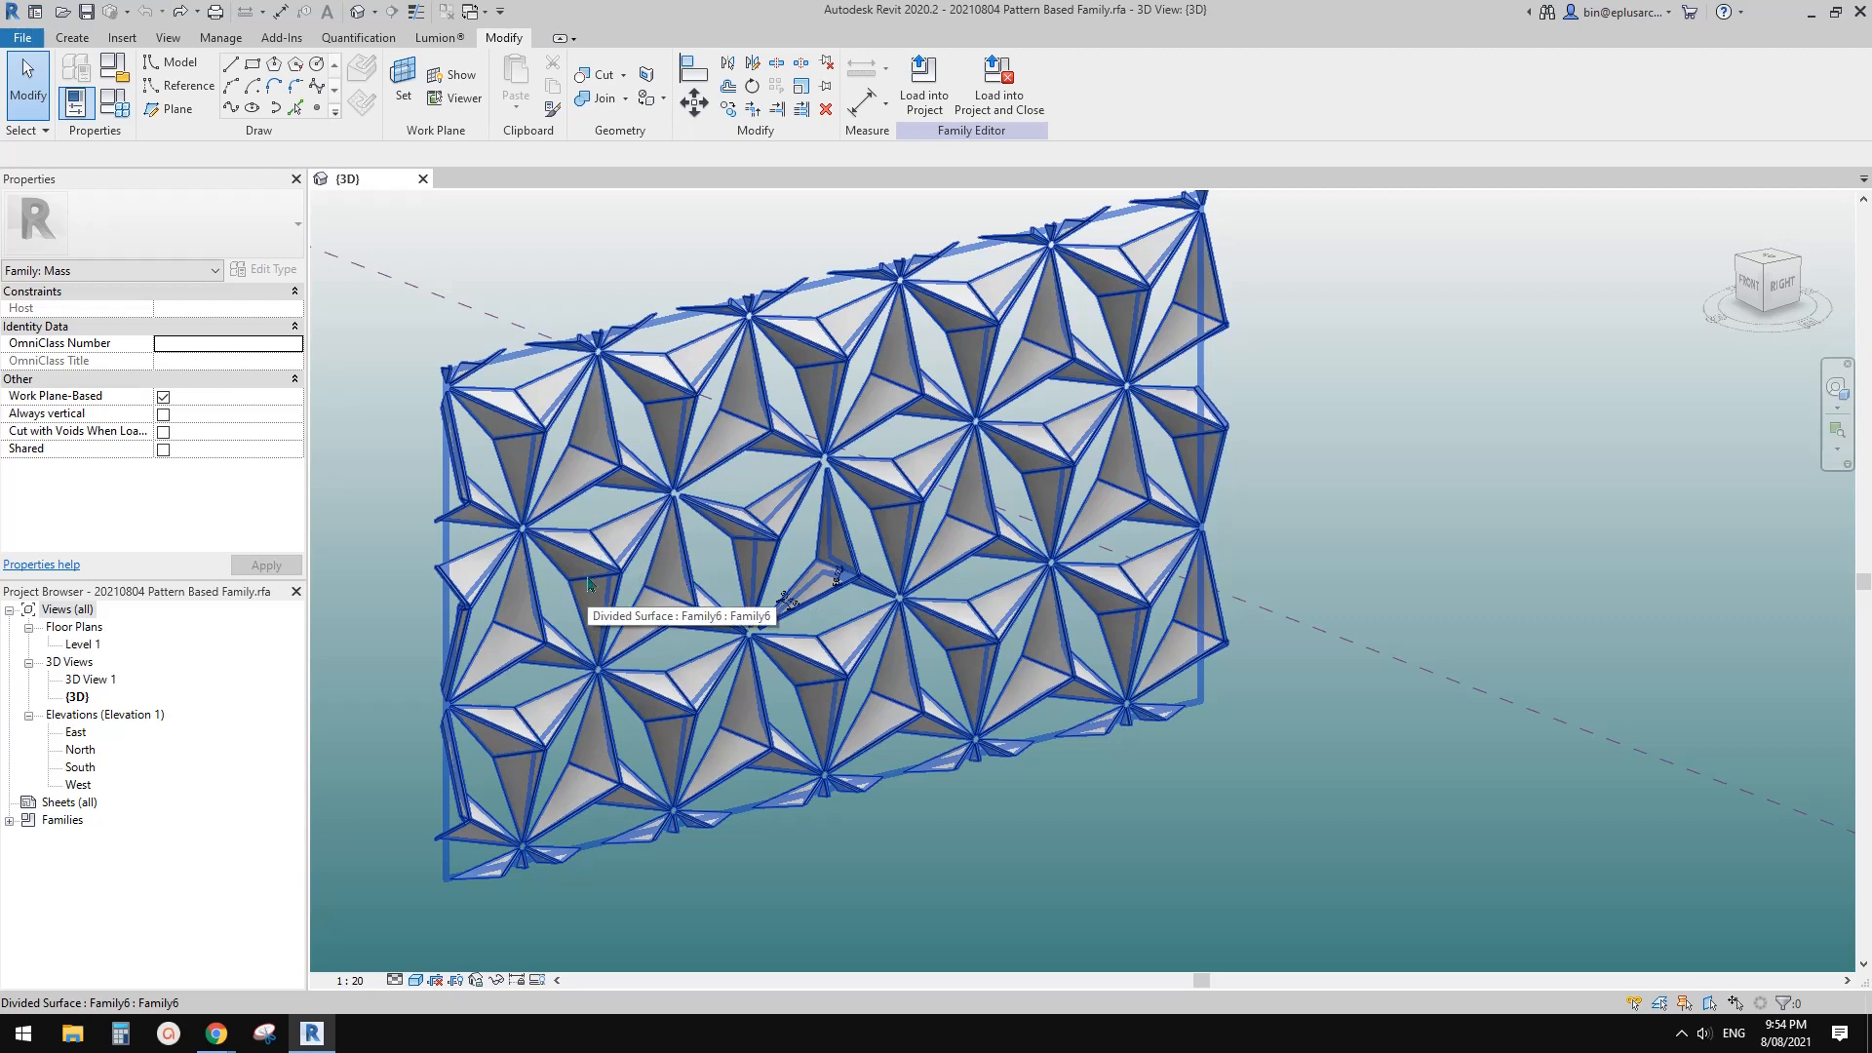
Turn off the component display of the divided surface.
click(537, 451)
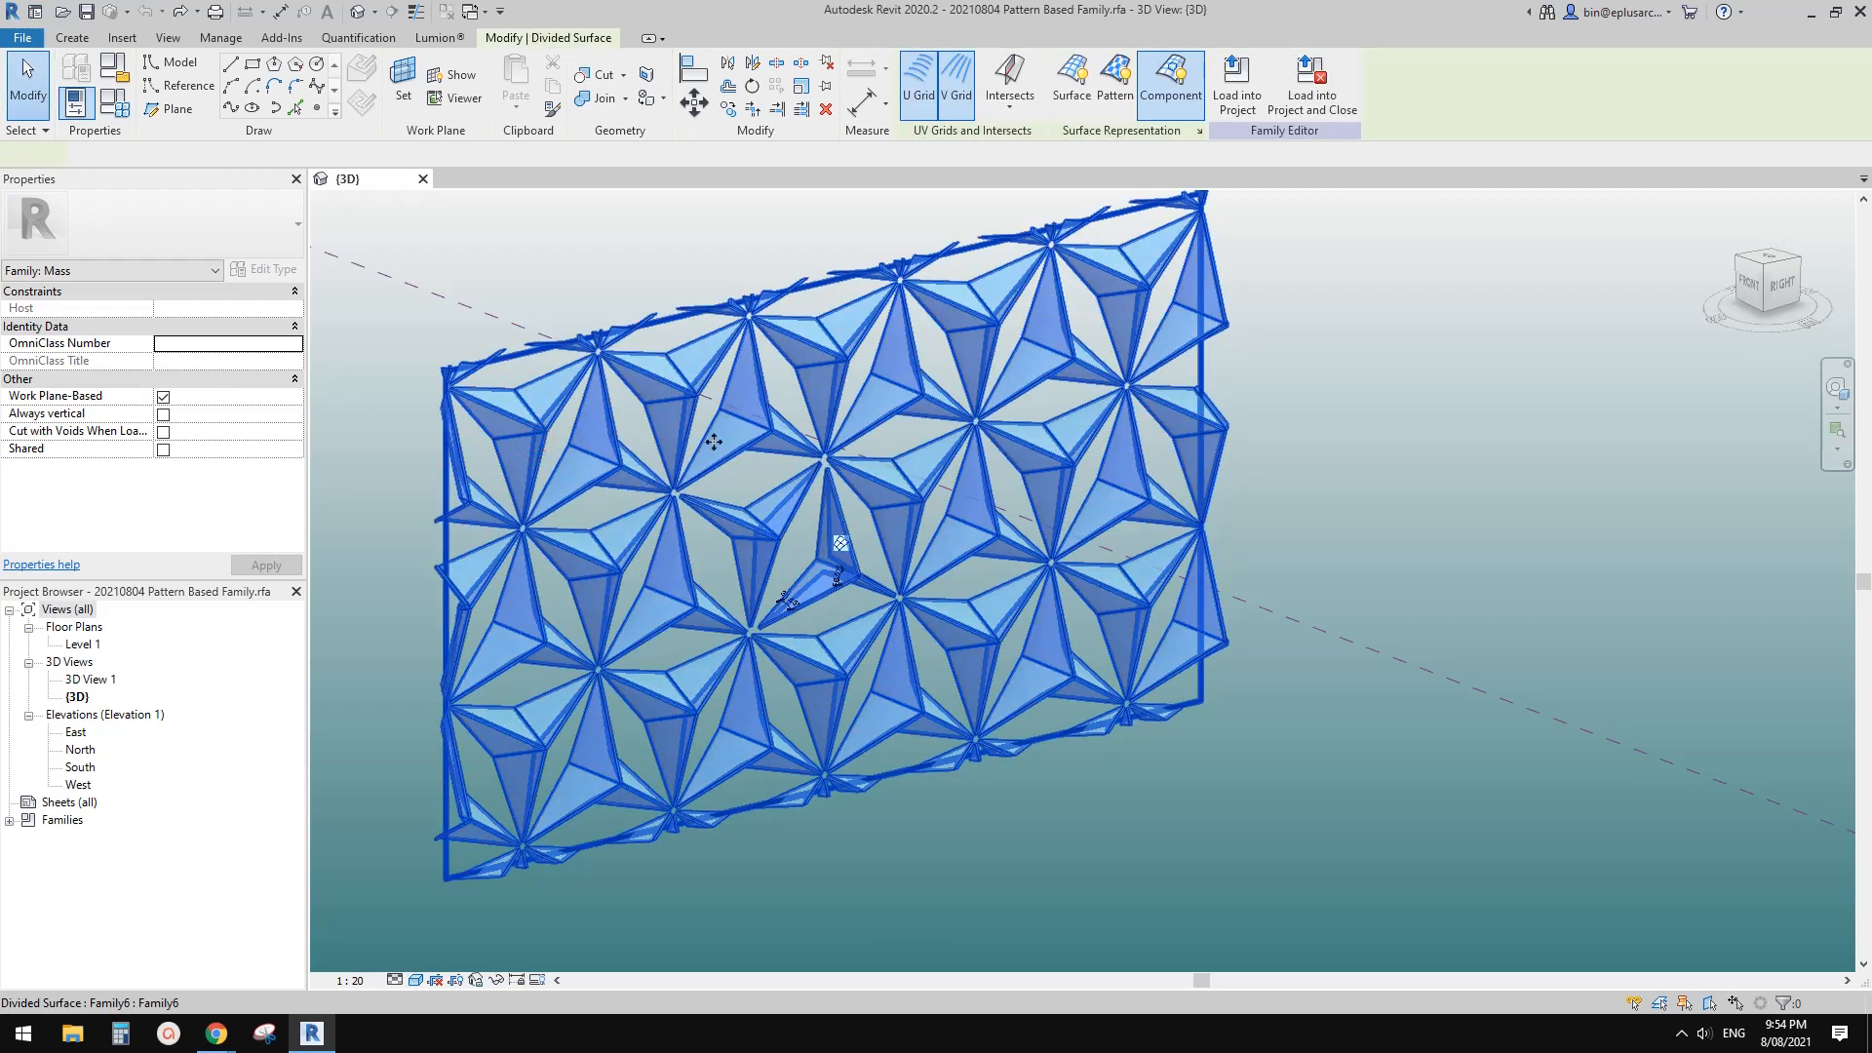
click(1191, 105)
key(Escape)
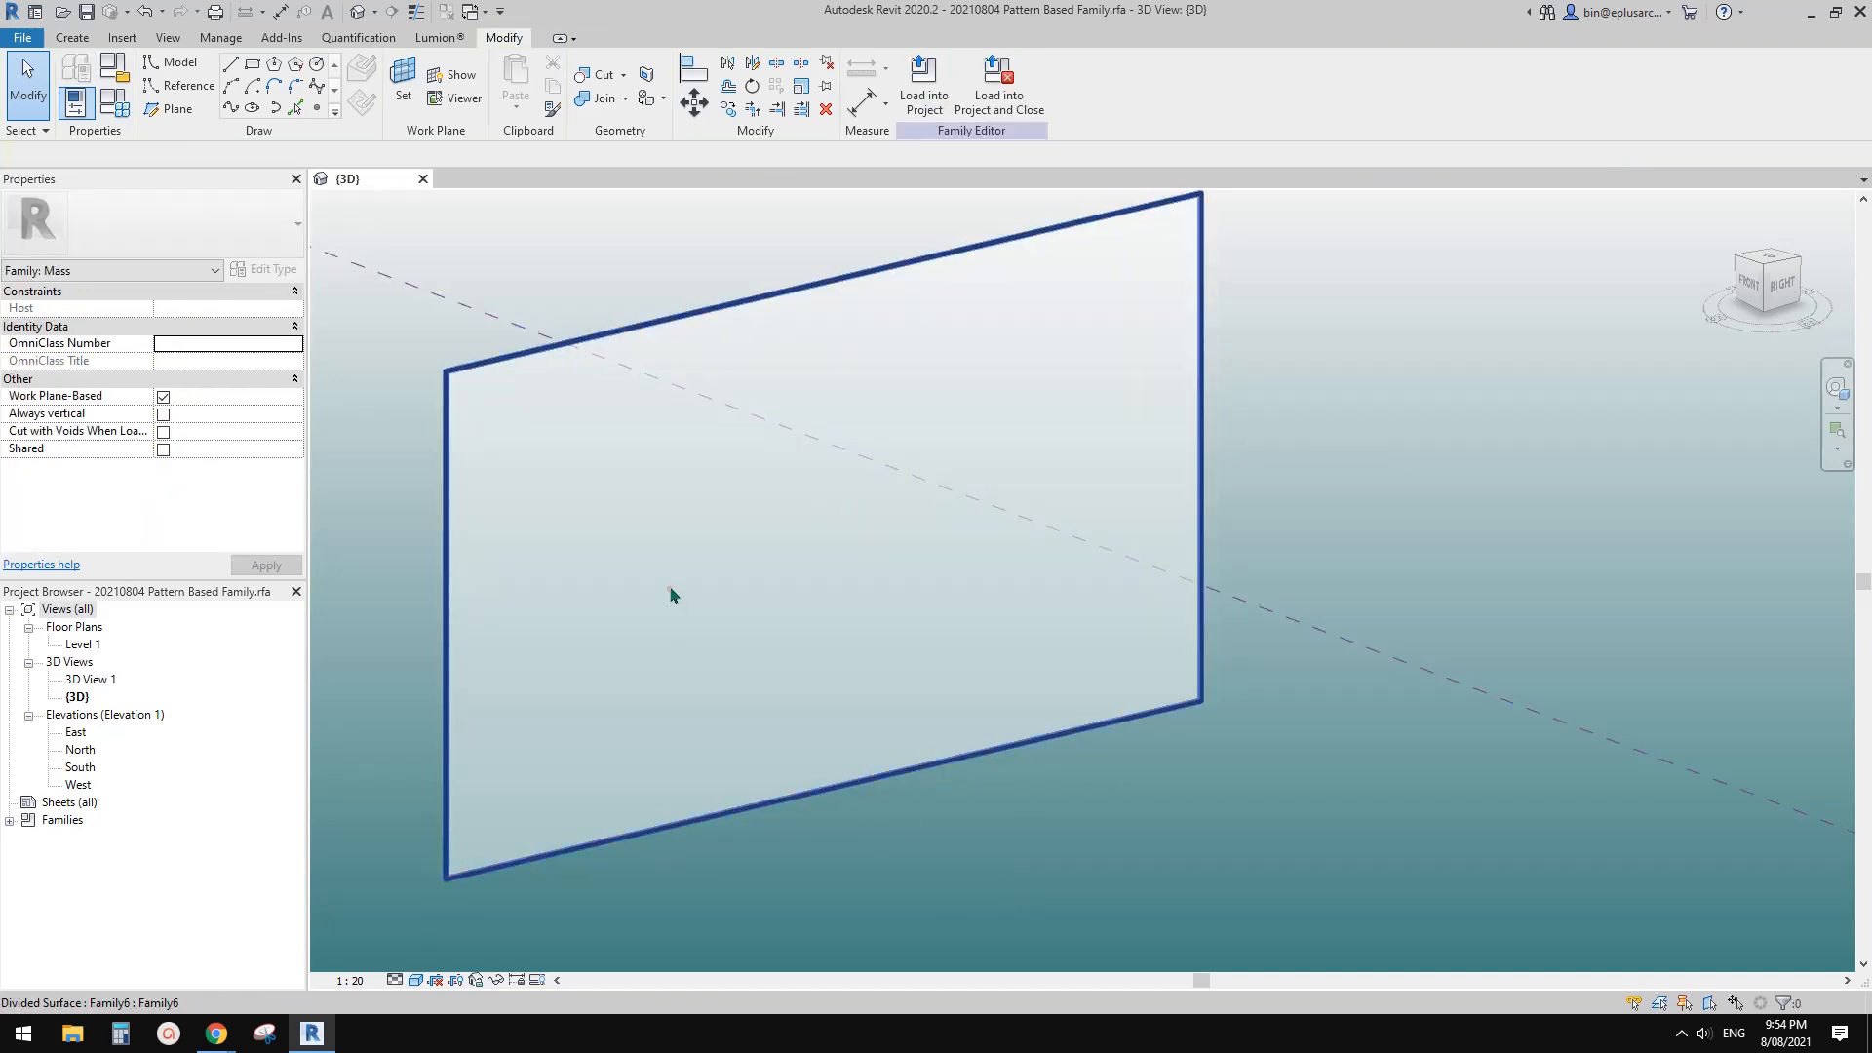
Set the divided surface's Border Tile to Empty and turn its component display back on.
click(840, 541)
click(264, 309)
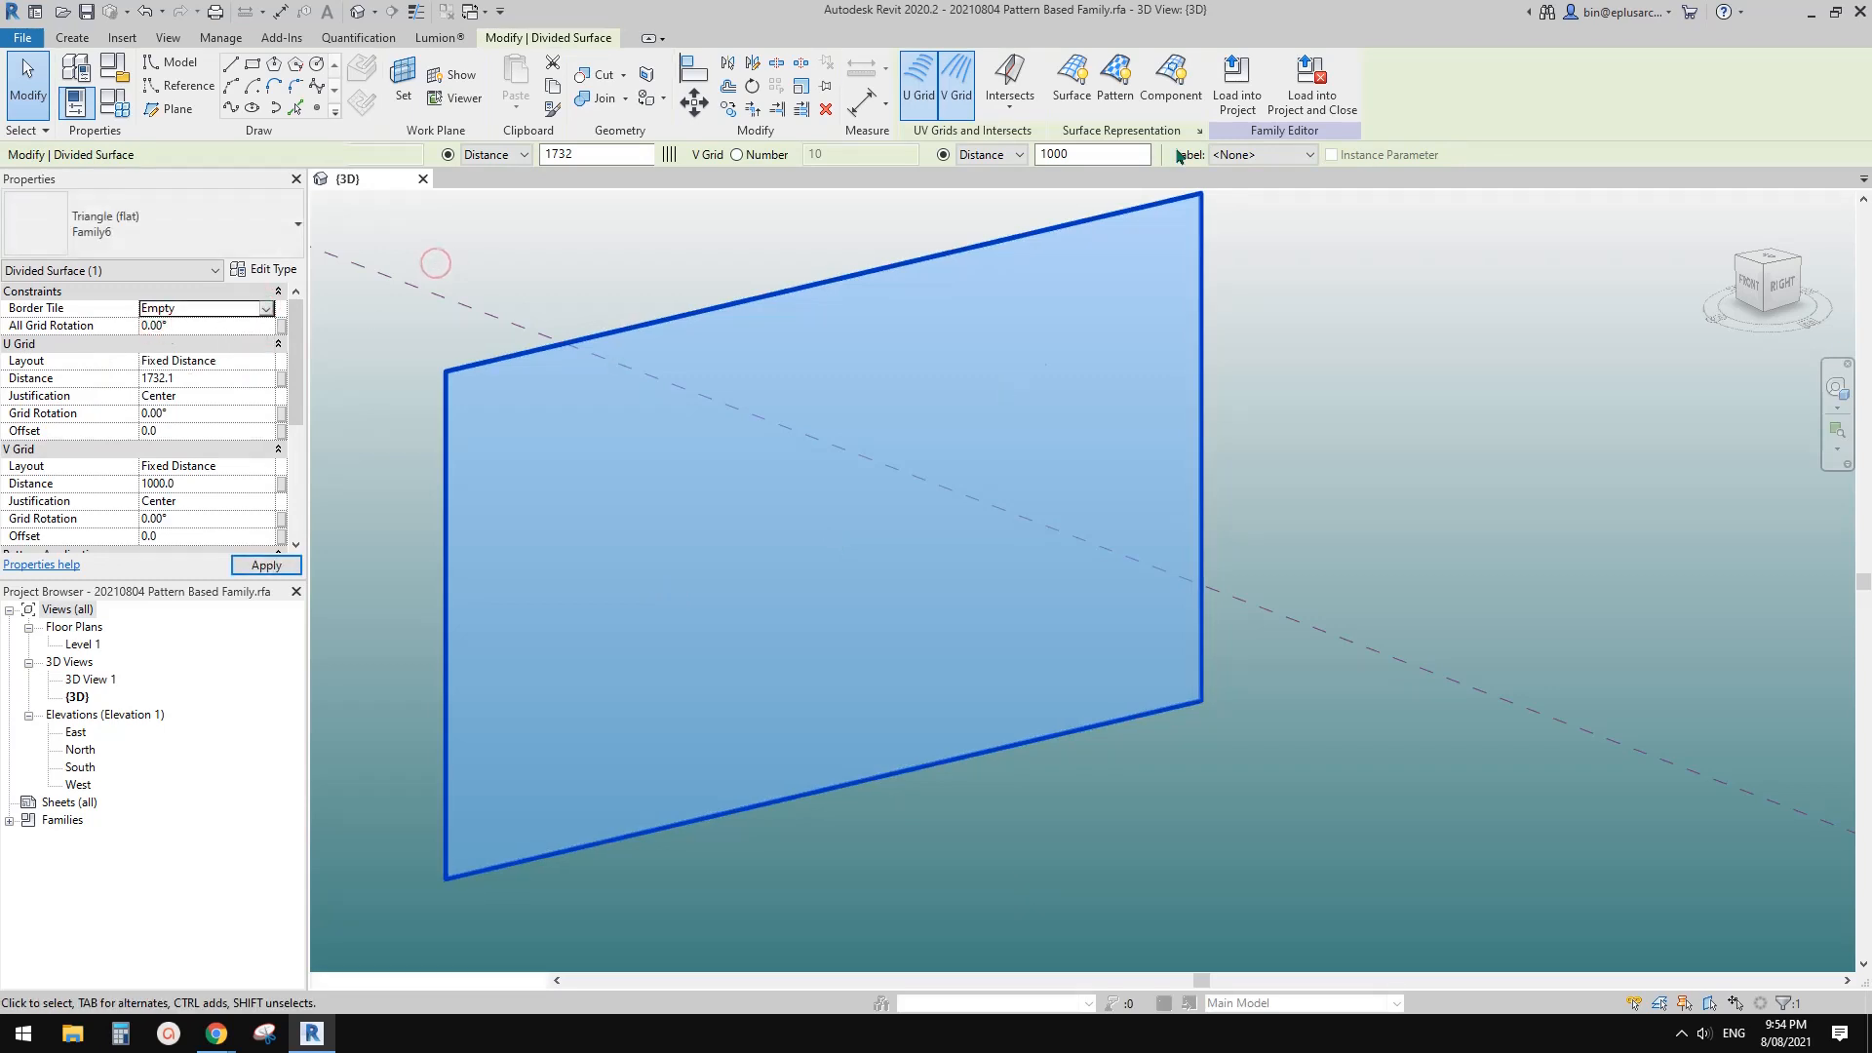
click(446, 261)
click(1078, 385)
click(1131, 101)
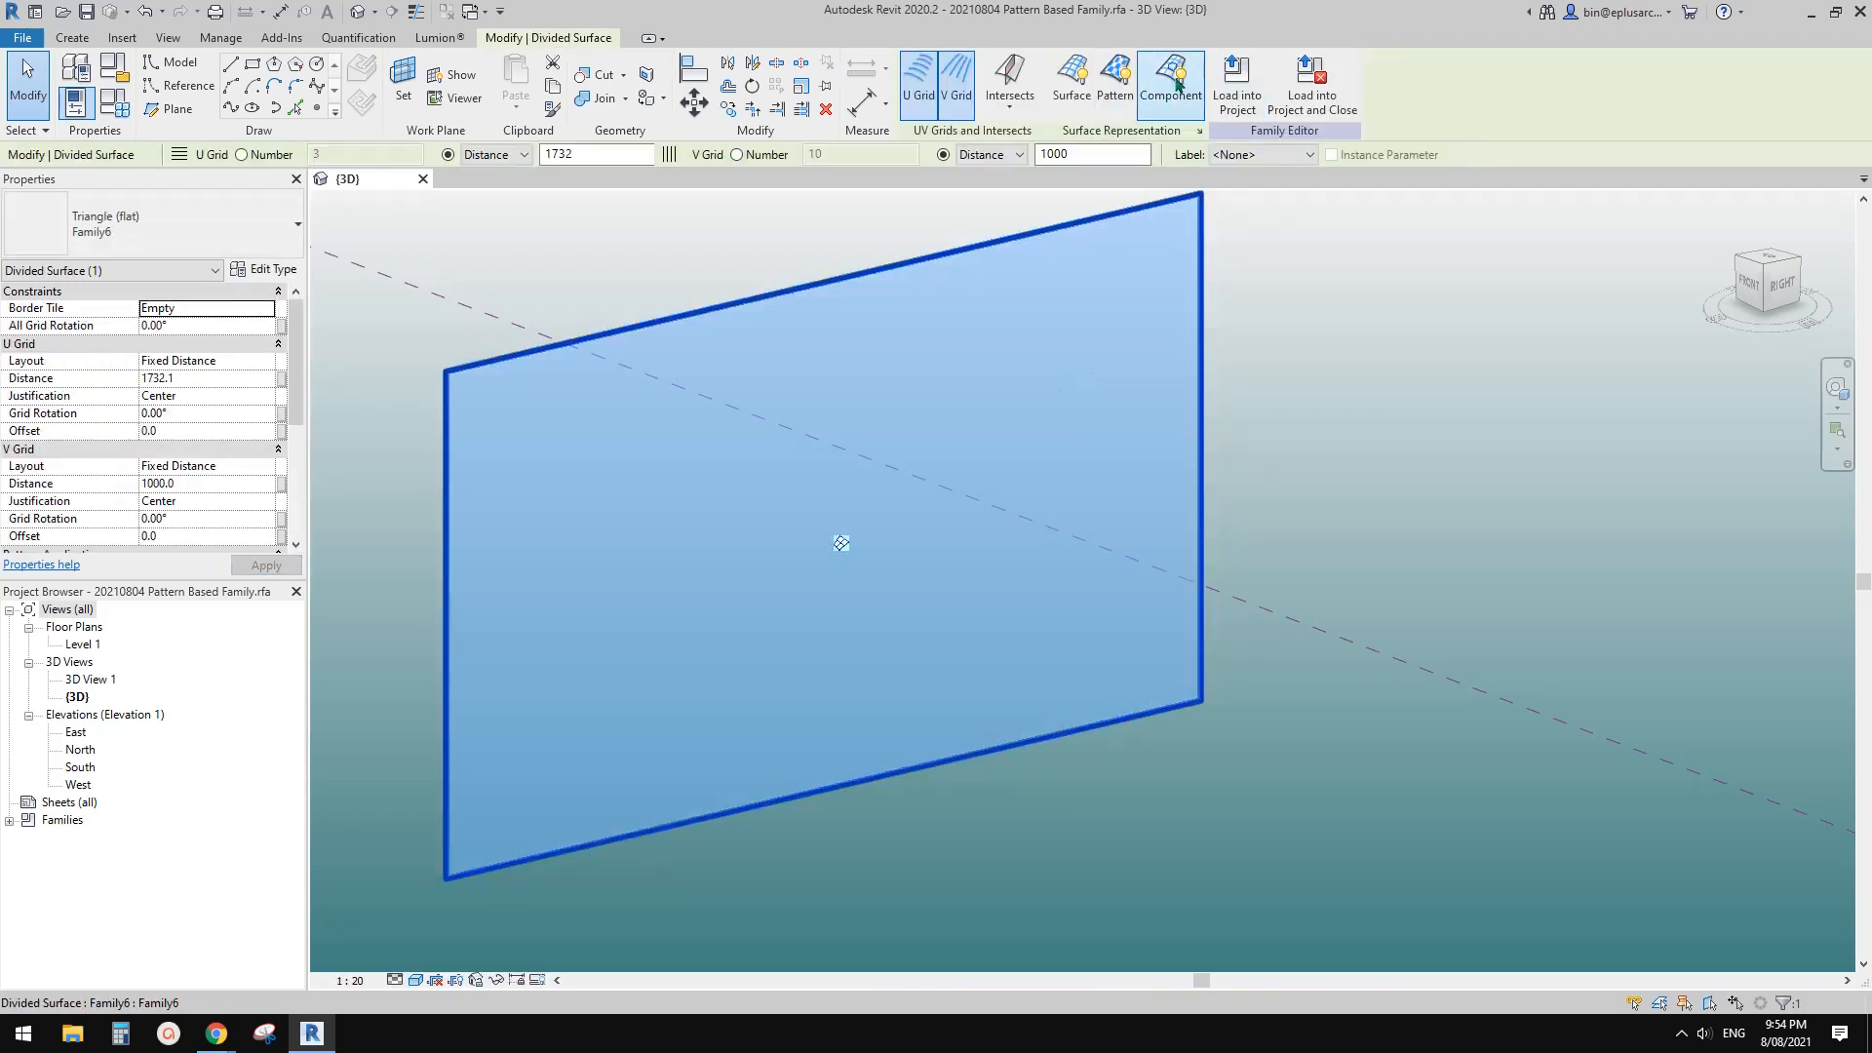
key(Escape)
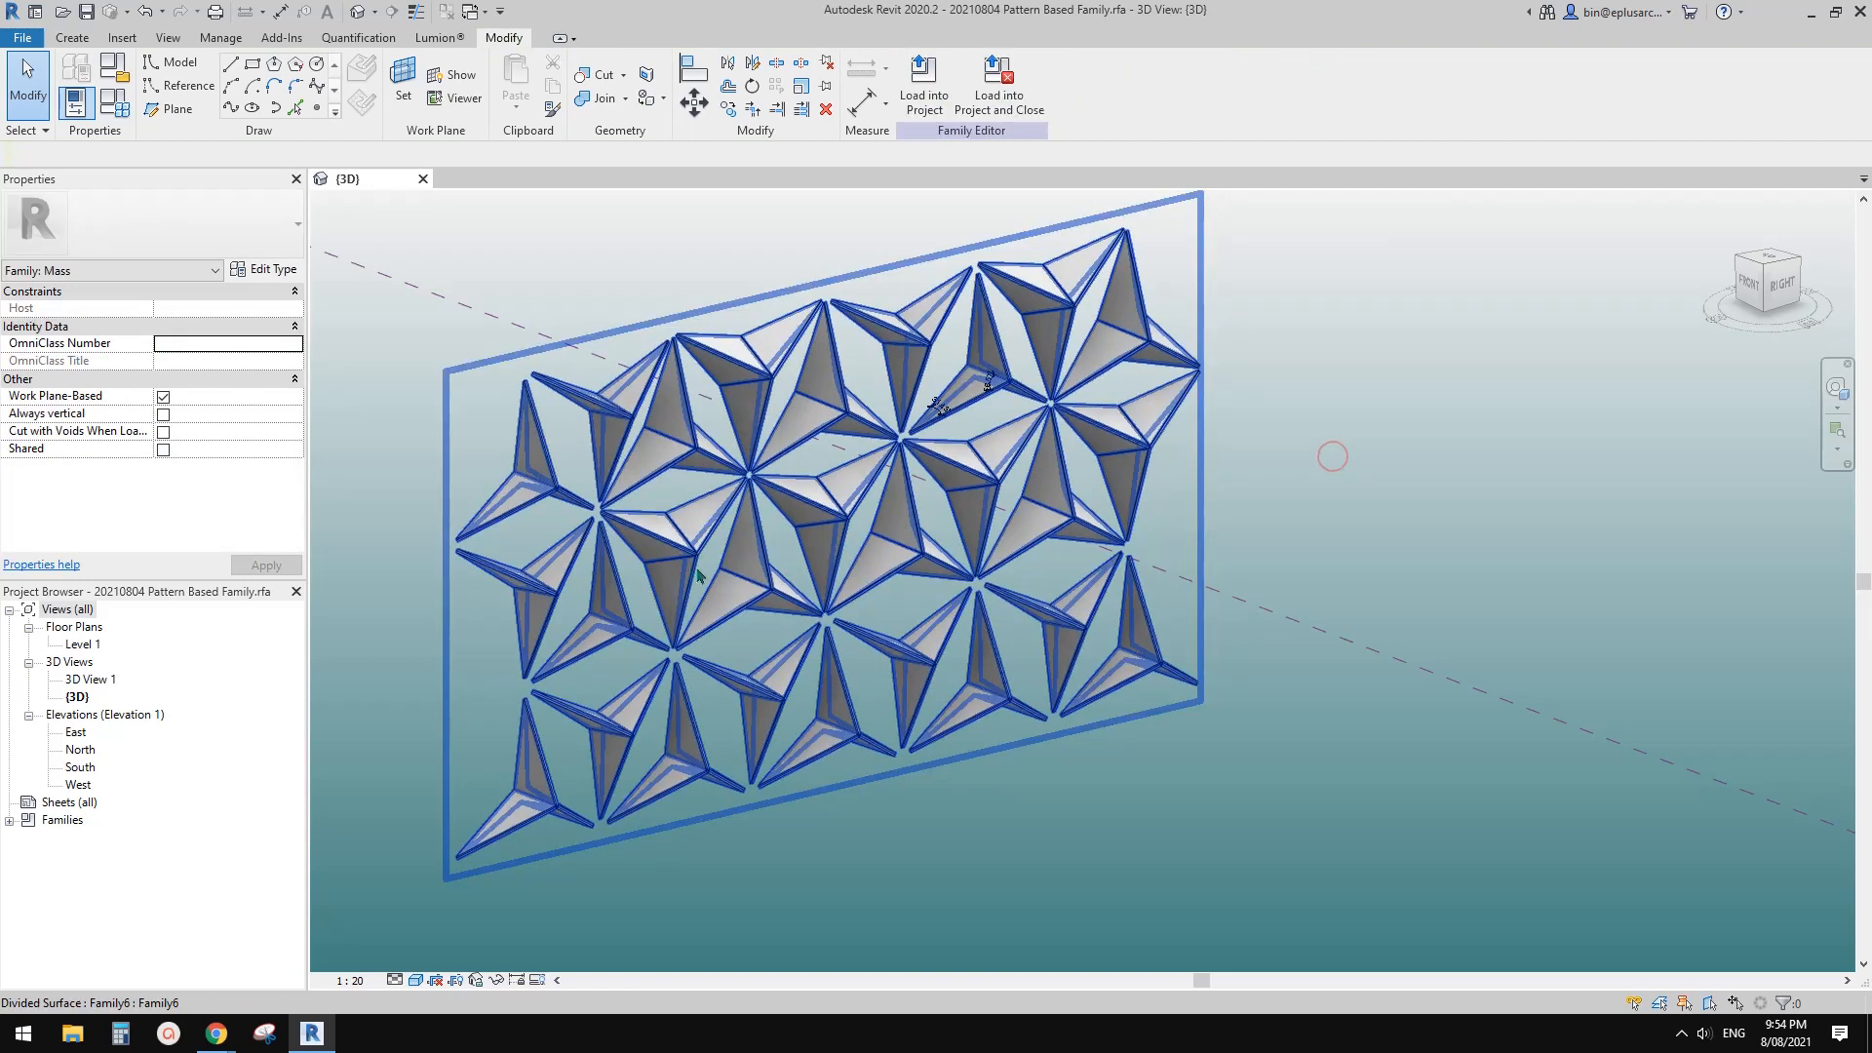
Add a horizontal profile across the form at about mid-height.
scroll(713, 577, up, 3)
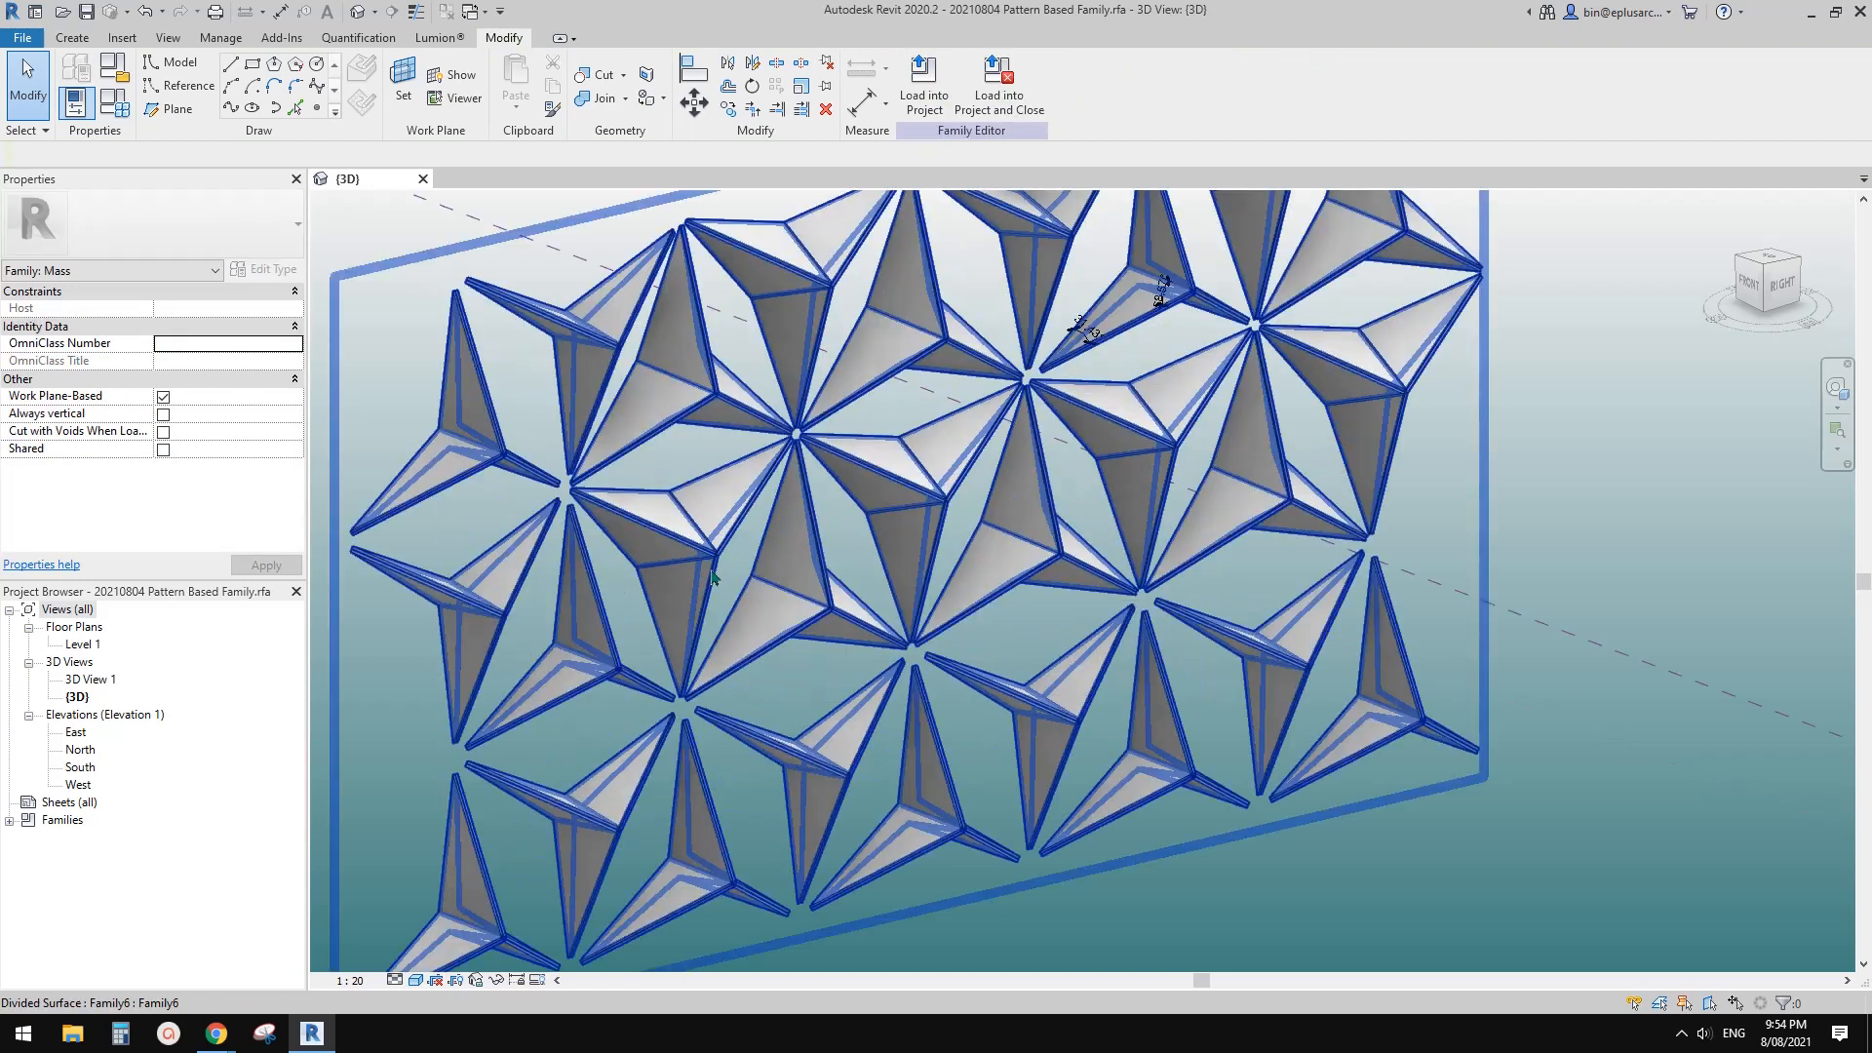
key(Tab)
click(687, 467)
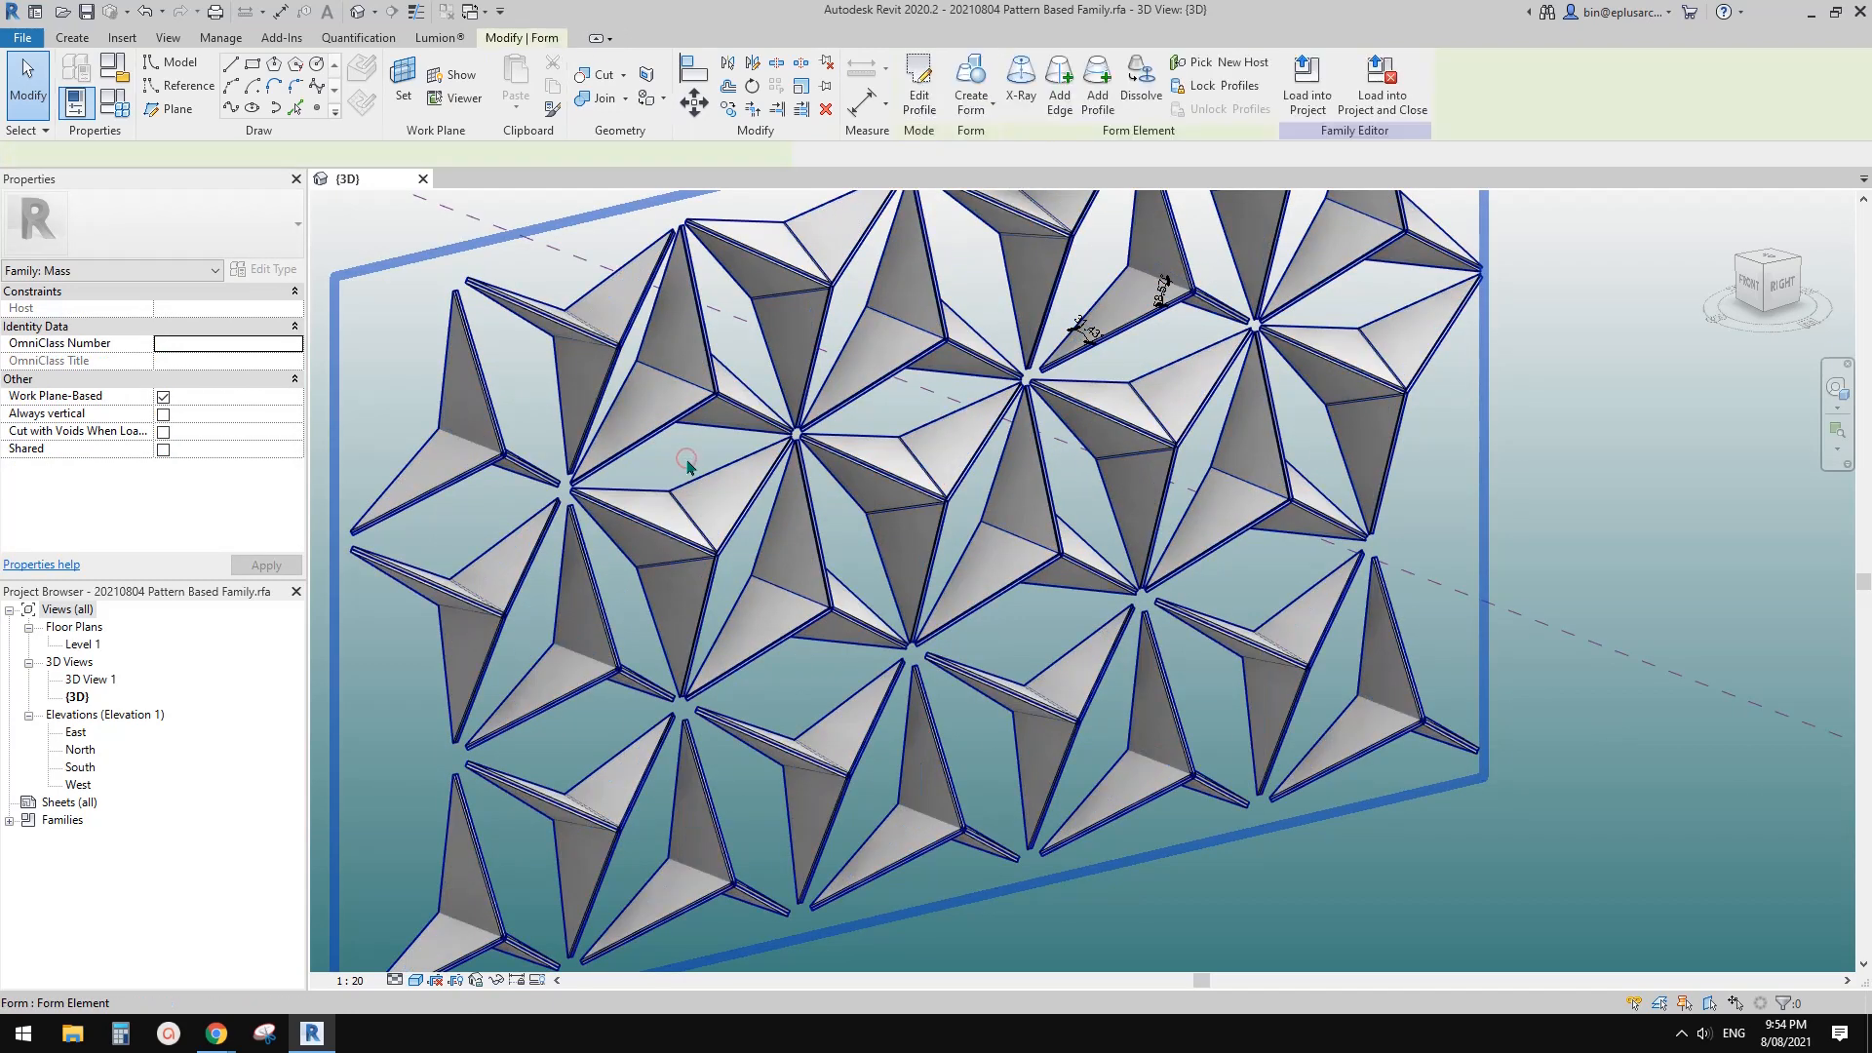
click(1099, 103)
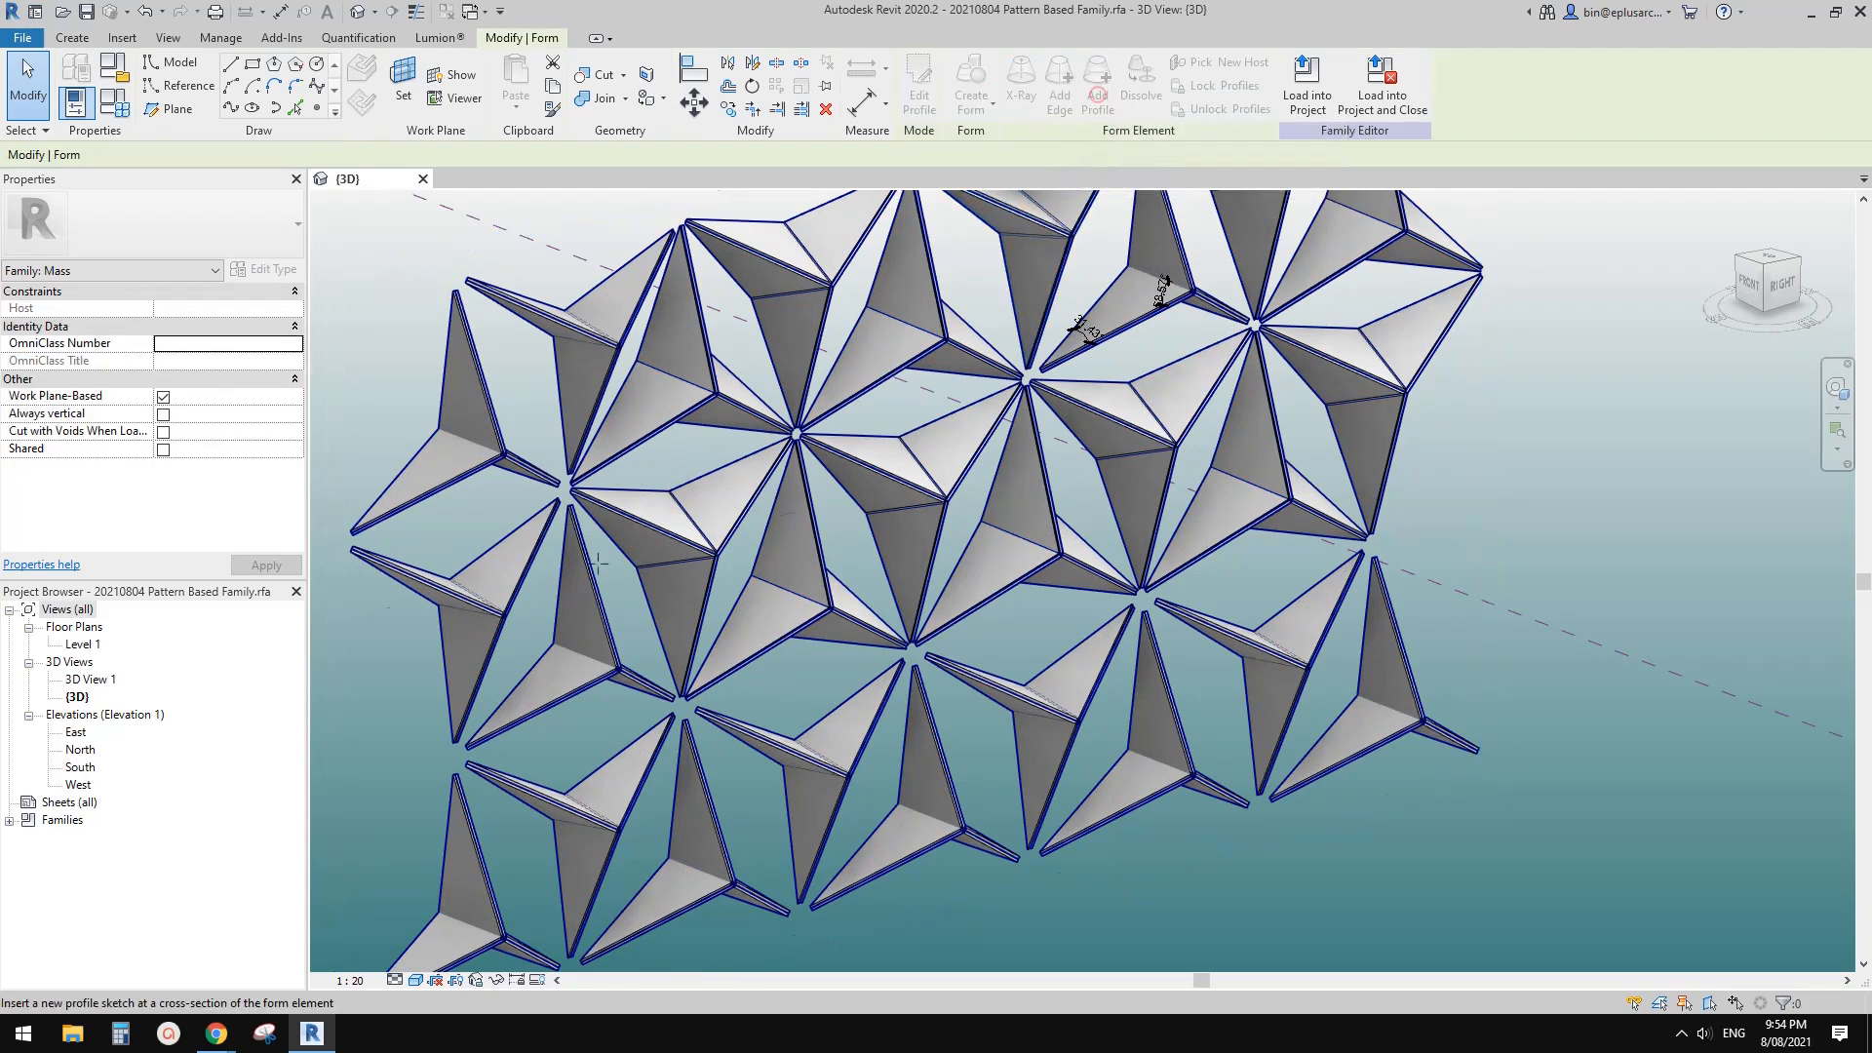
click(615, 578)
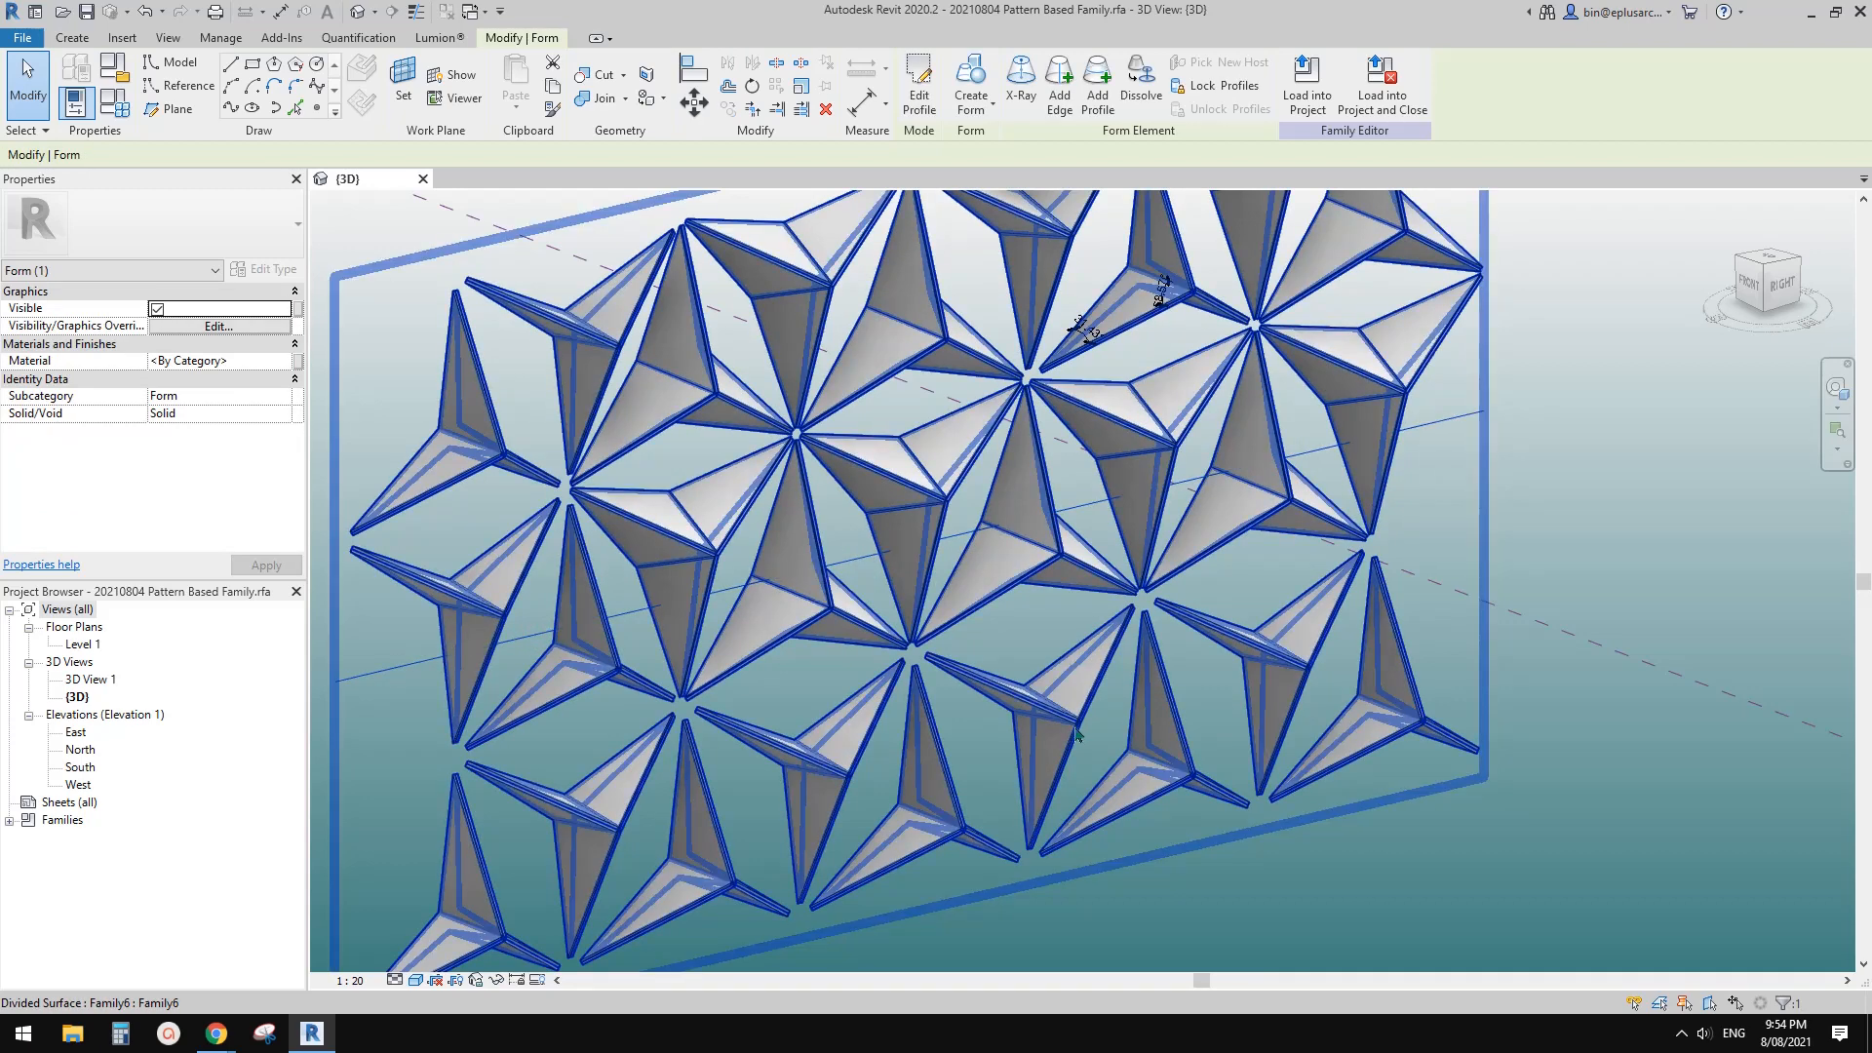
scroll(1075, 727, down, 1)
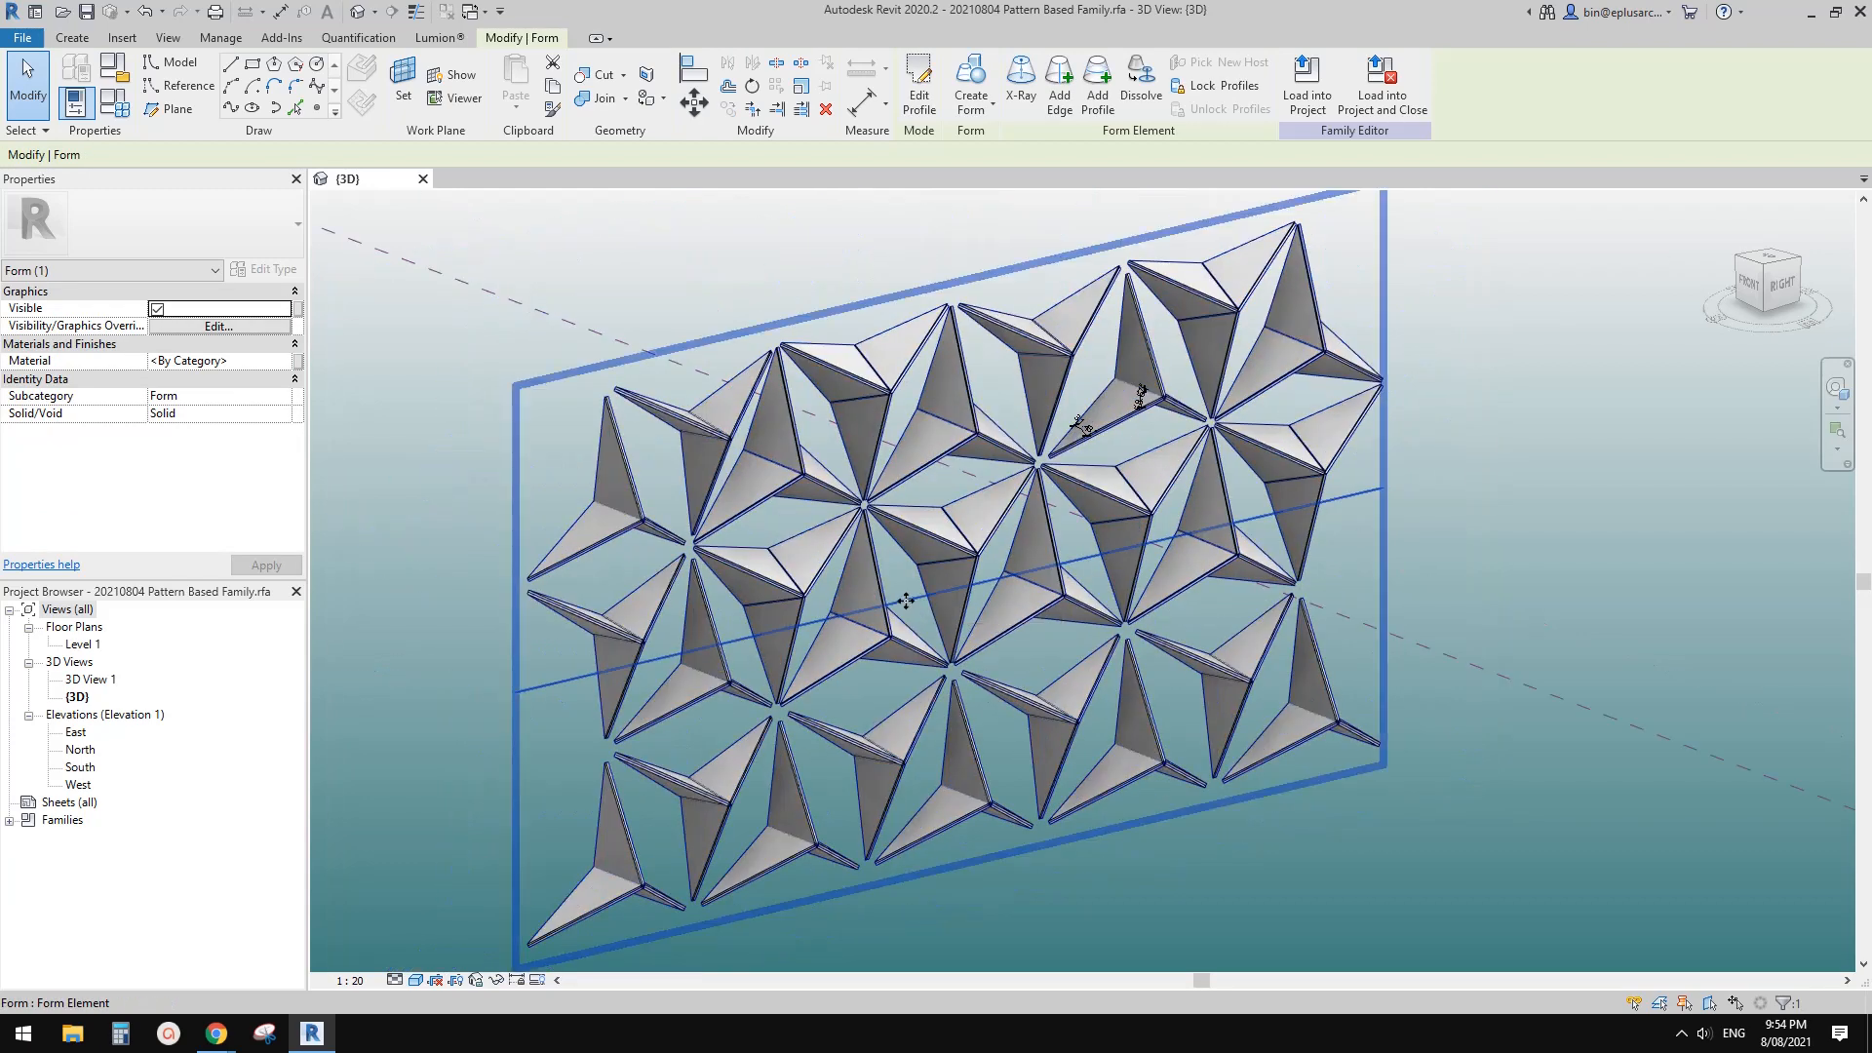
key(Escape)
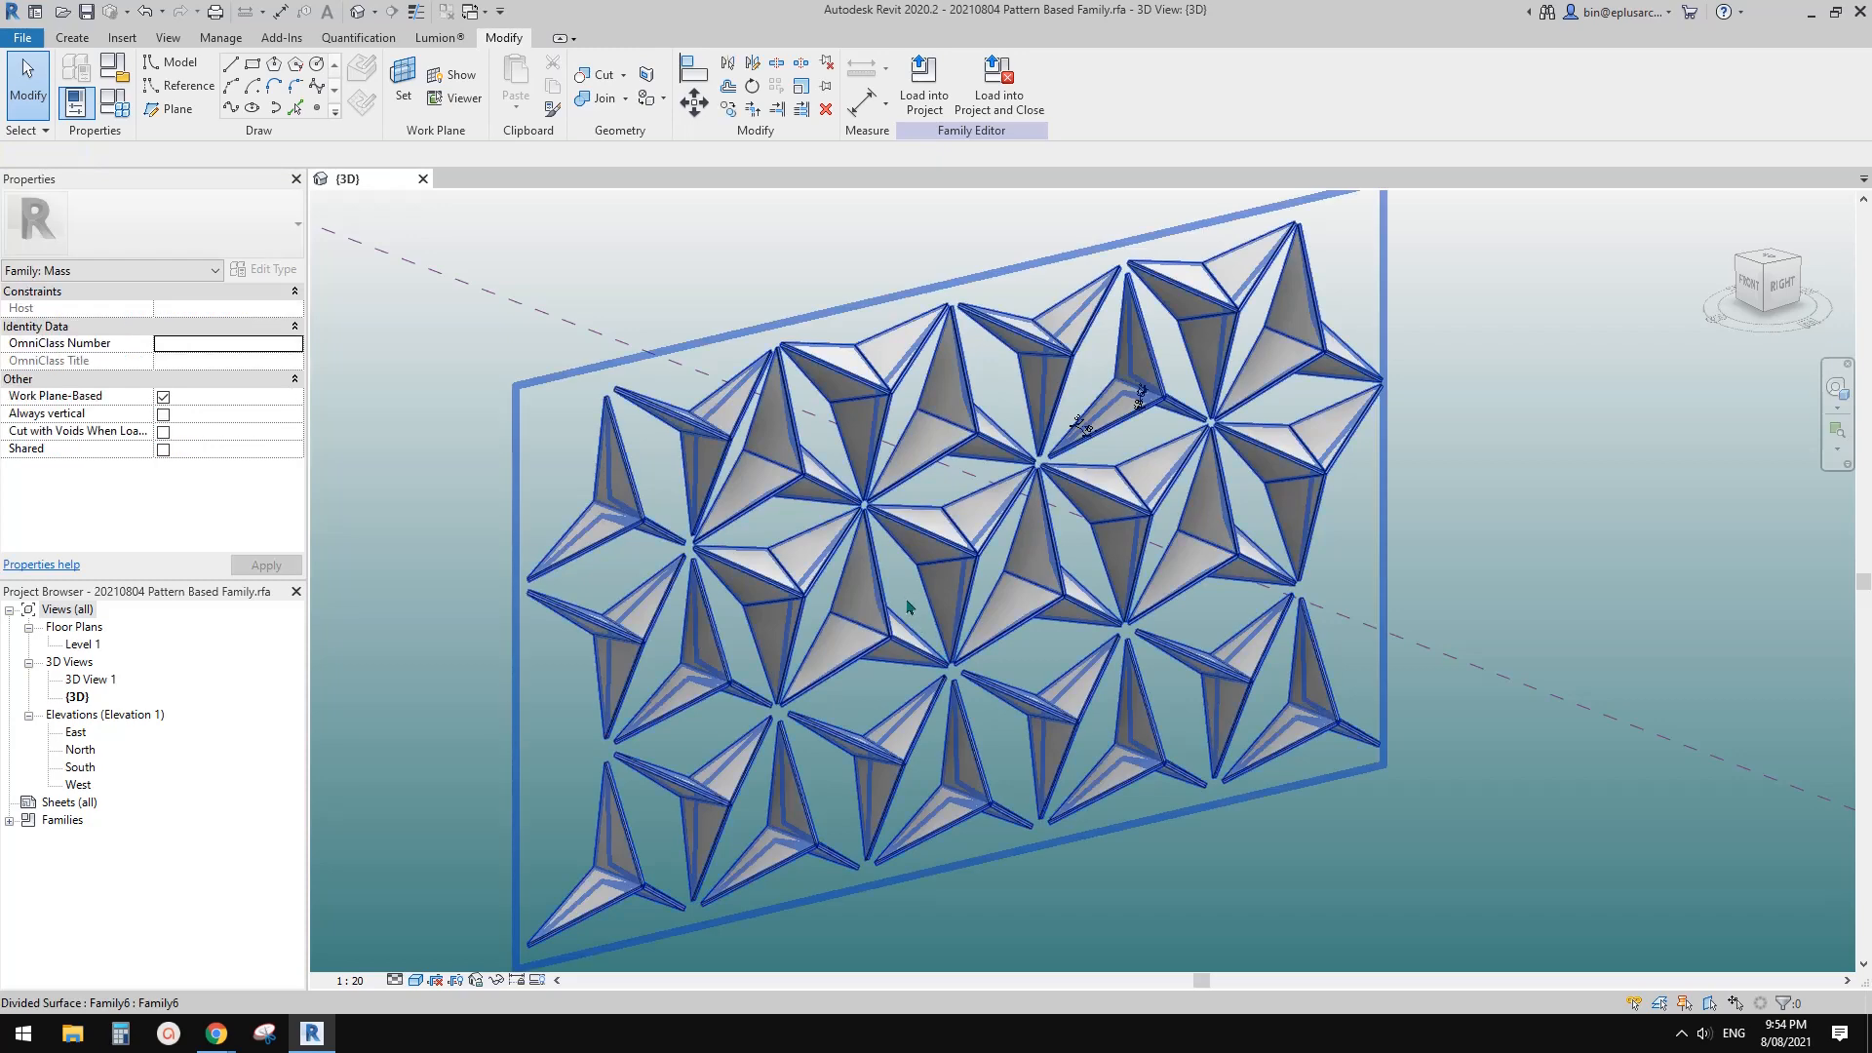
Hide the triangular components of the divided surface to expose the bare form.
click(907, 606)
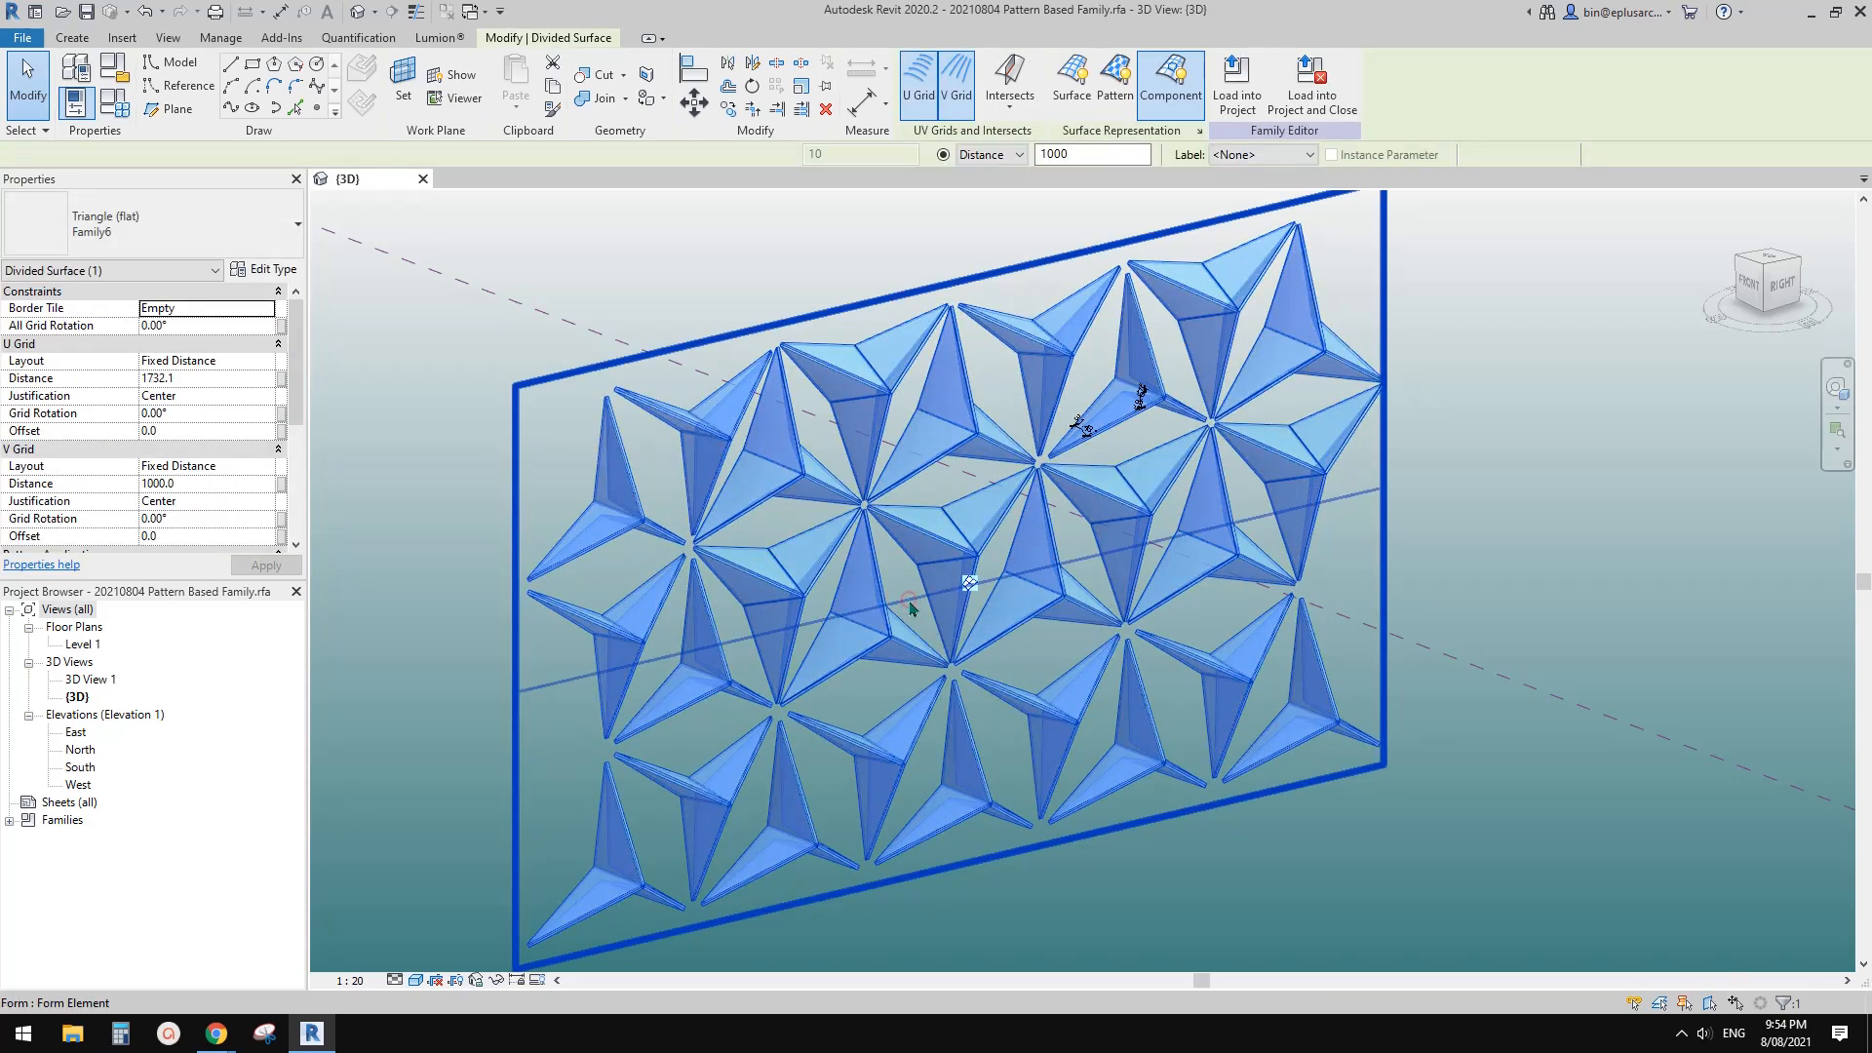
click(908, 607)
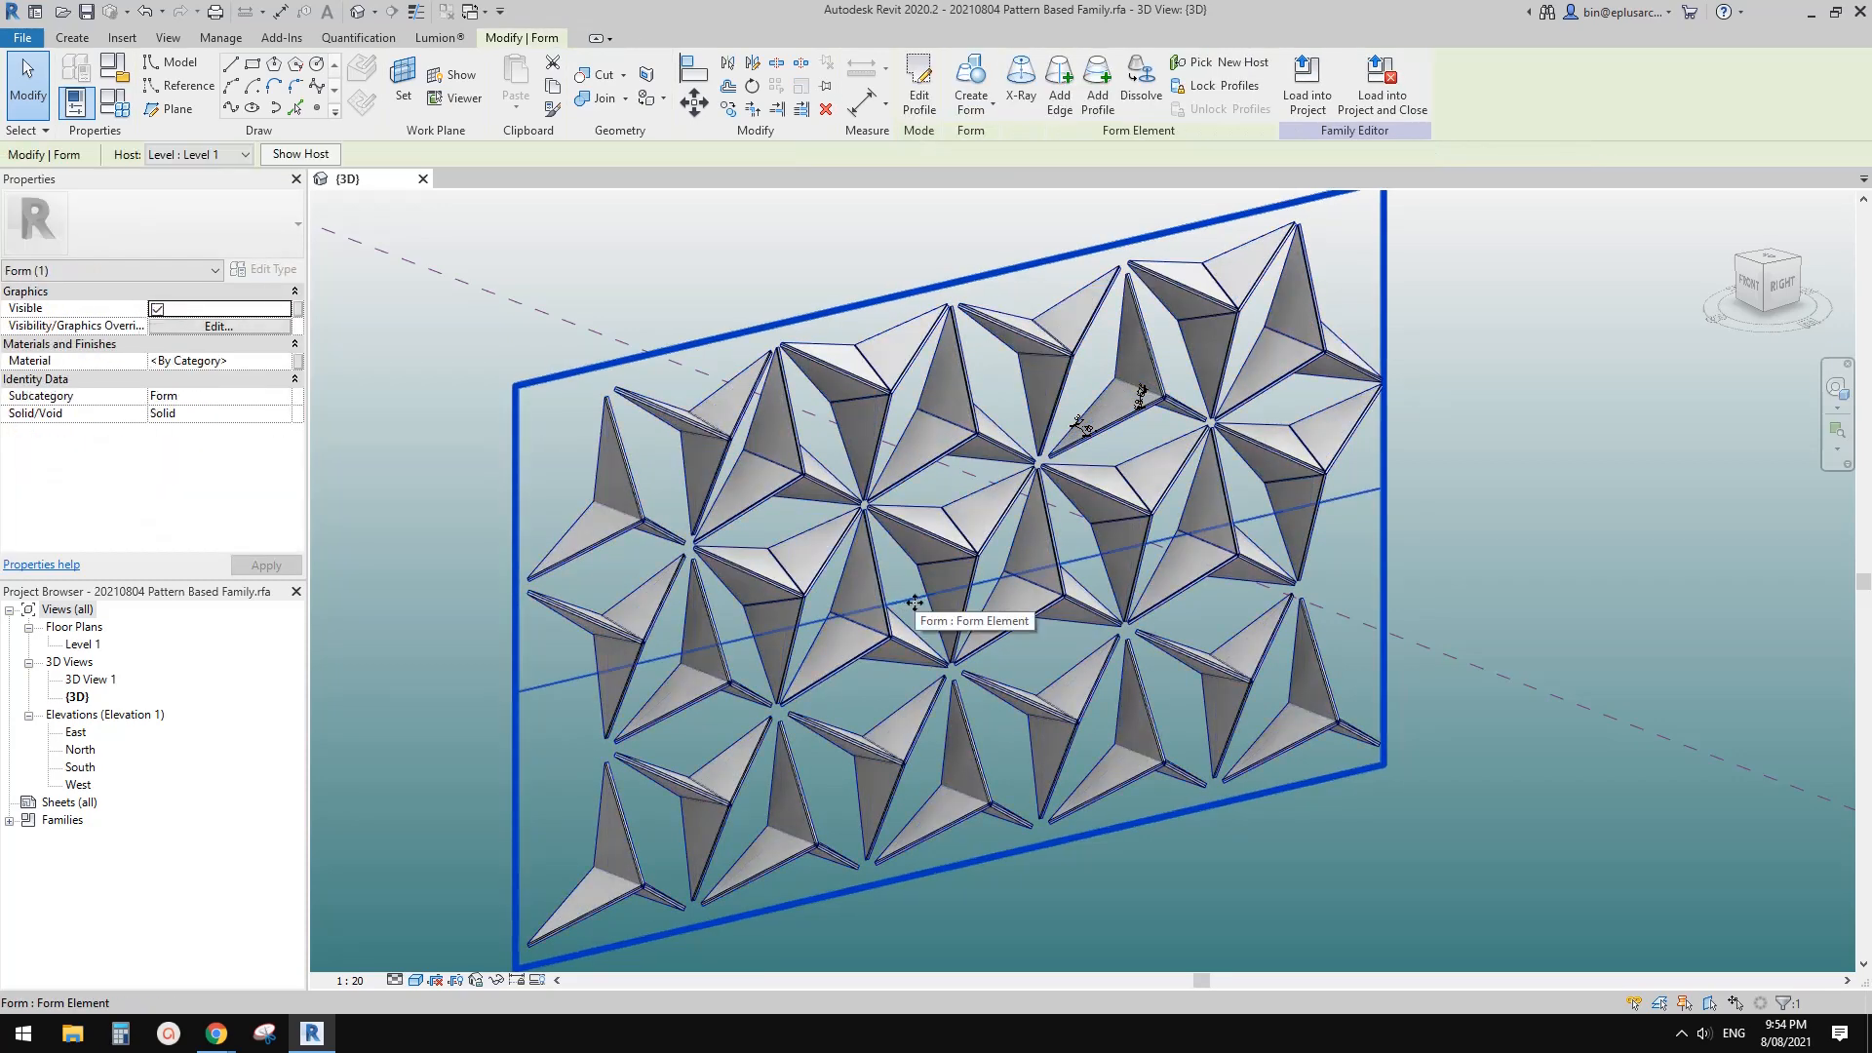
scroll(923, 605, down, 1)
mouse_move(916, 609)
shift+middle_down()
mouse_move(982, 639)
mouse_move(892, 628)
shift+middle_up()
click(1548, 494)
click(1282, 384)
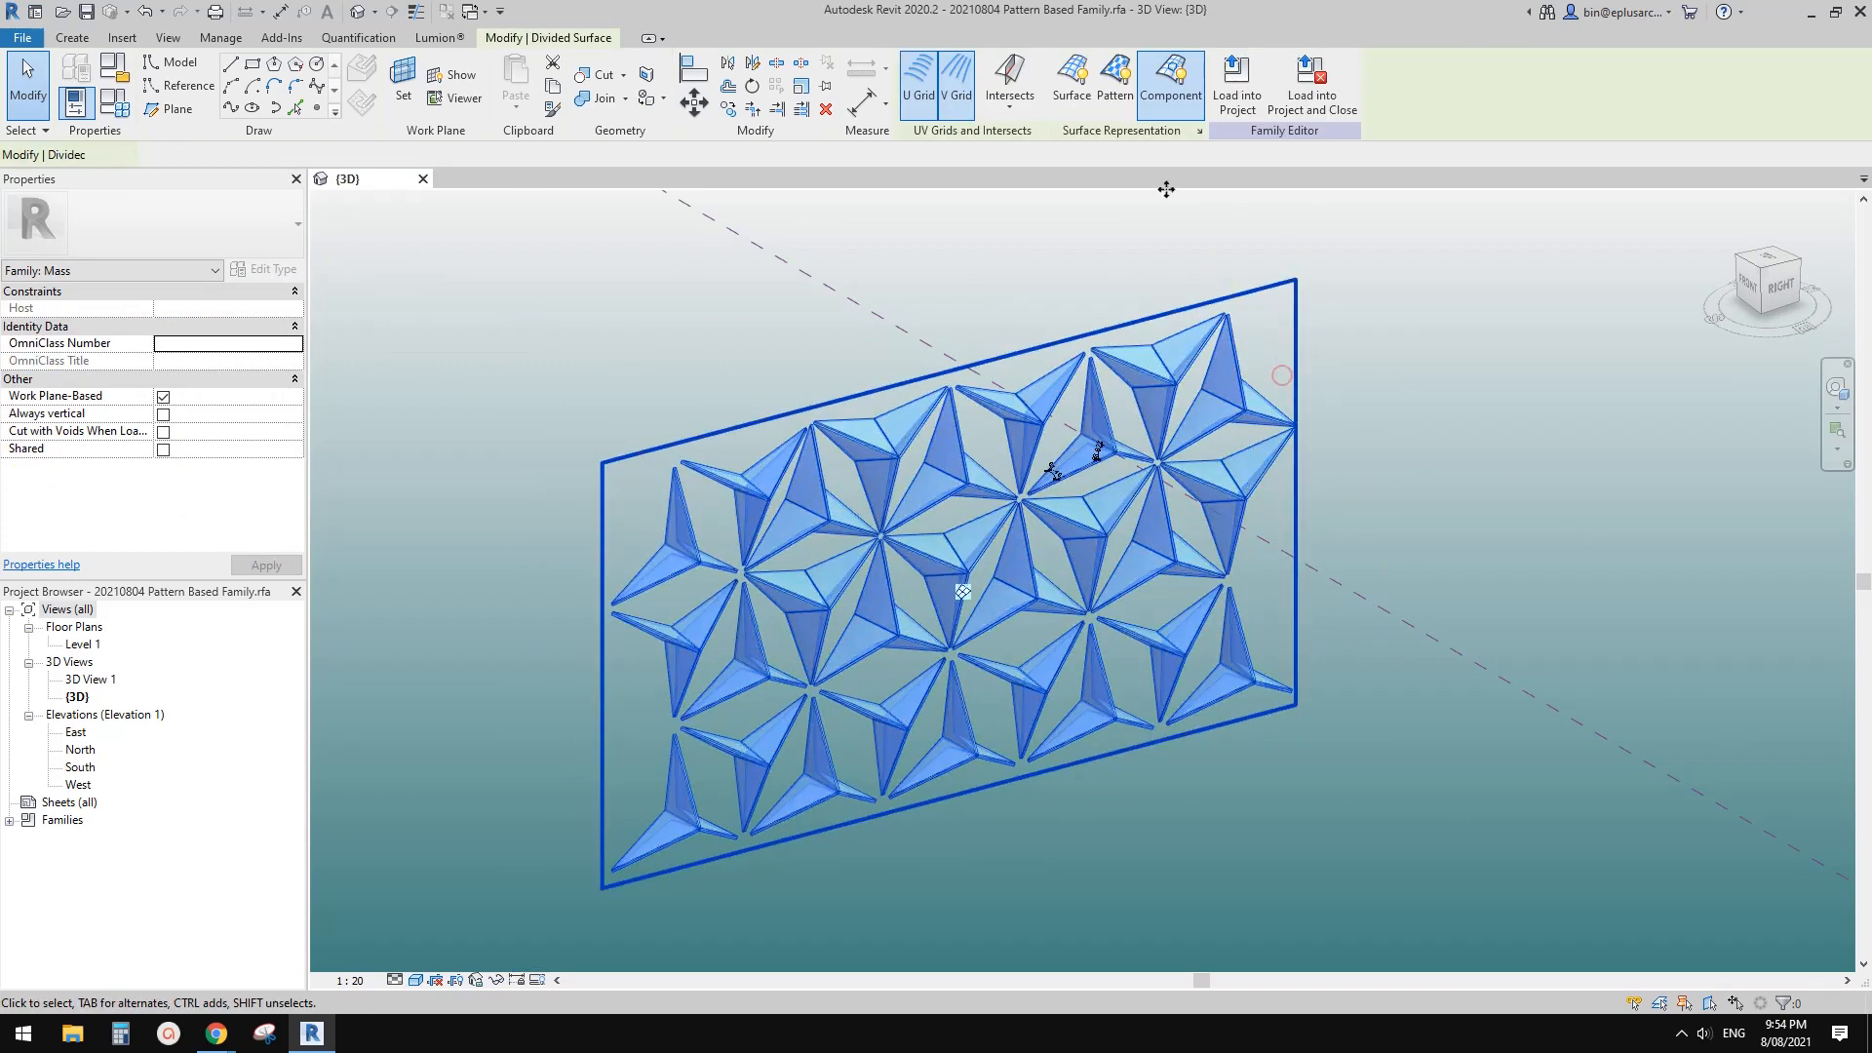
click(1453, 341)
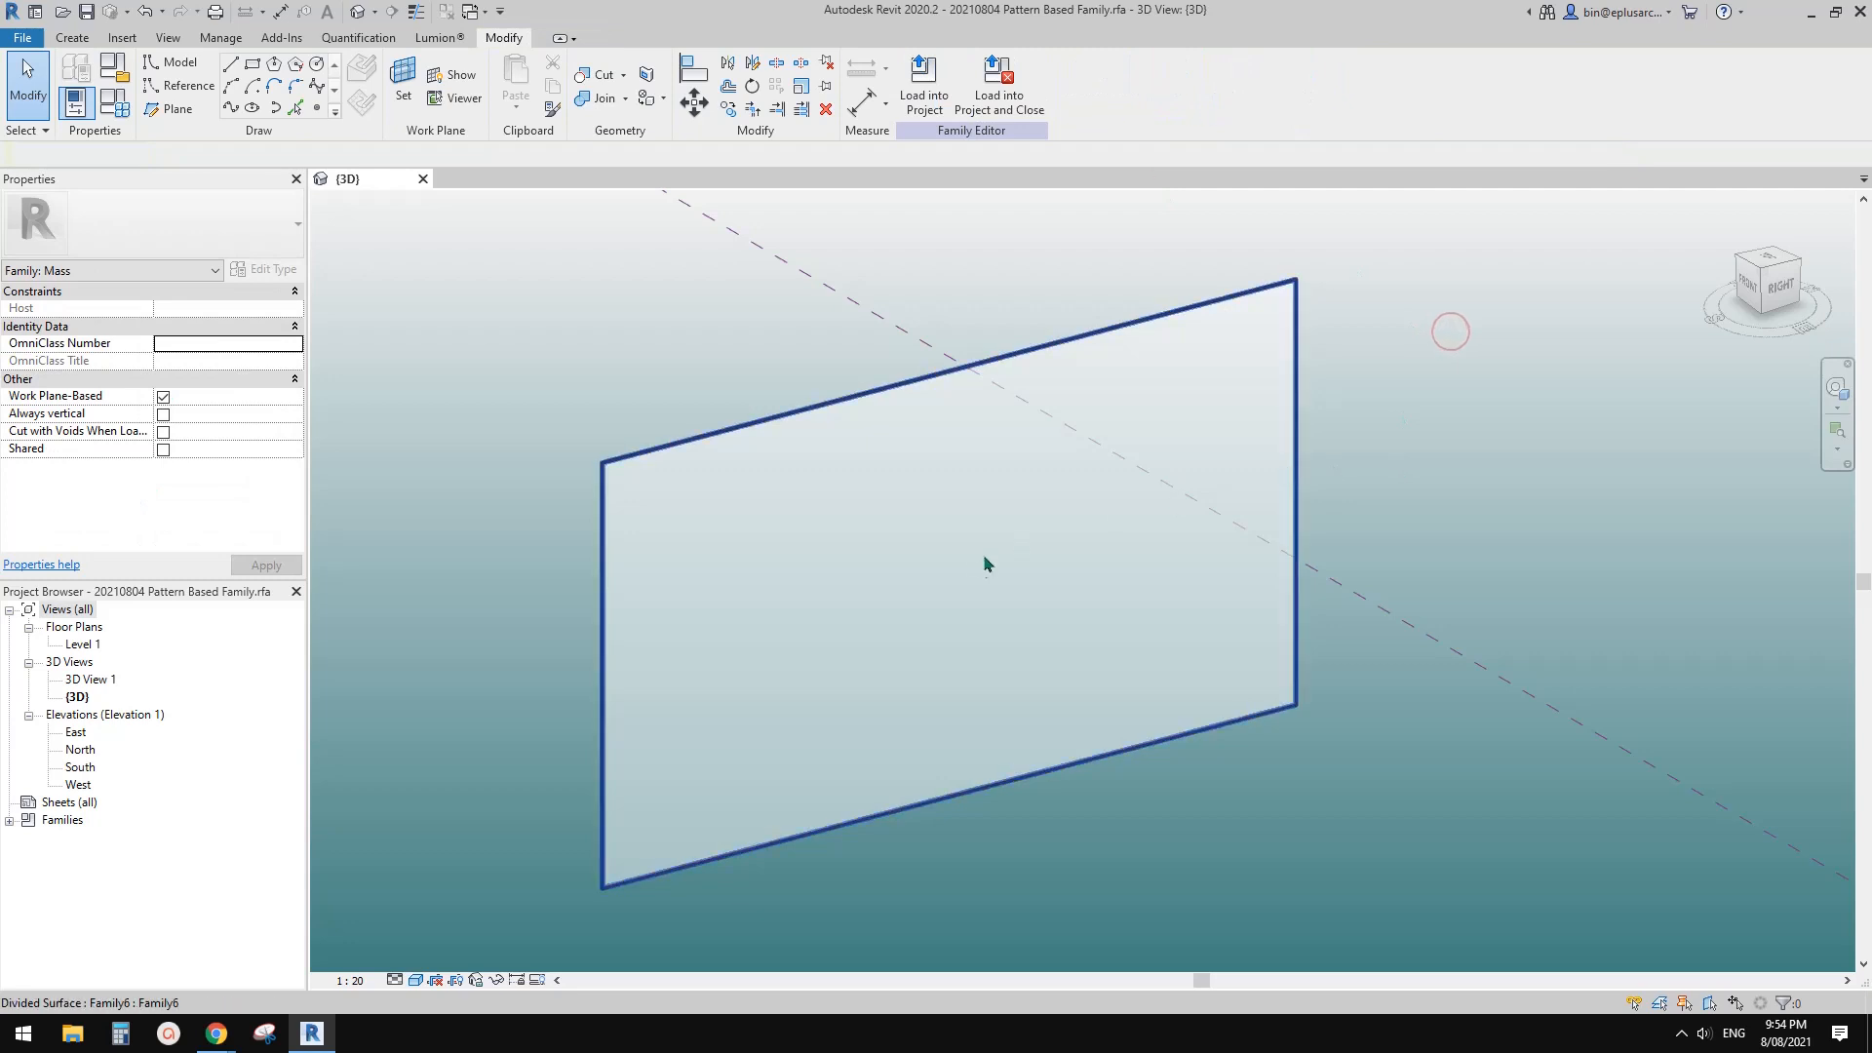
Select the form's middle profile and pull it outward to bend the flat surface into a vertical curve.
click(963, 602)
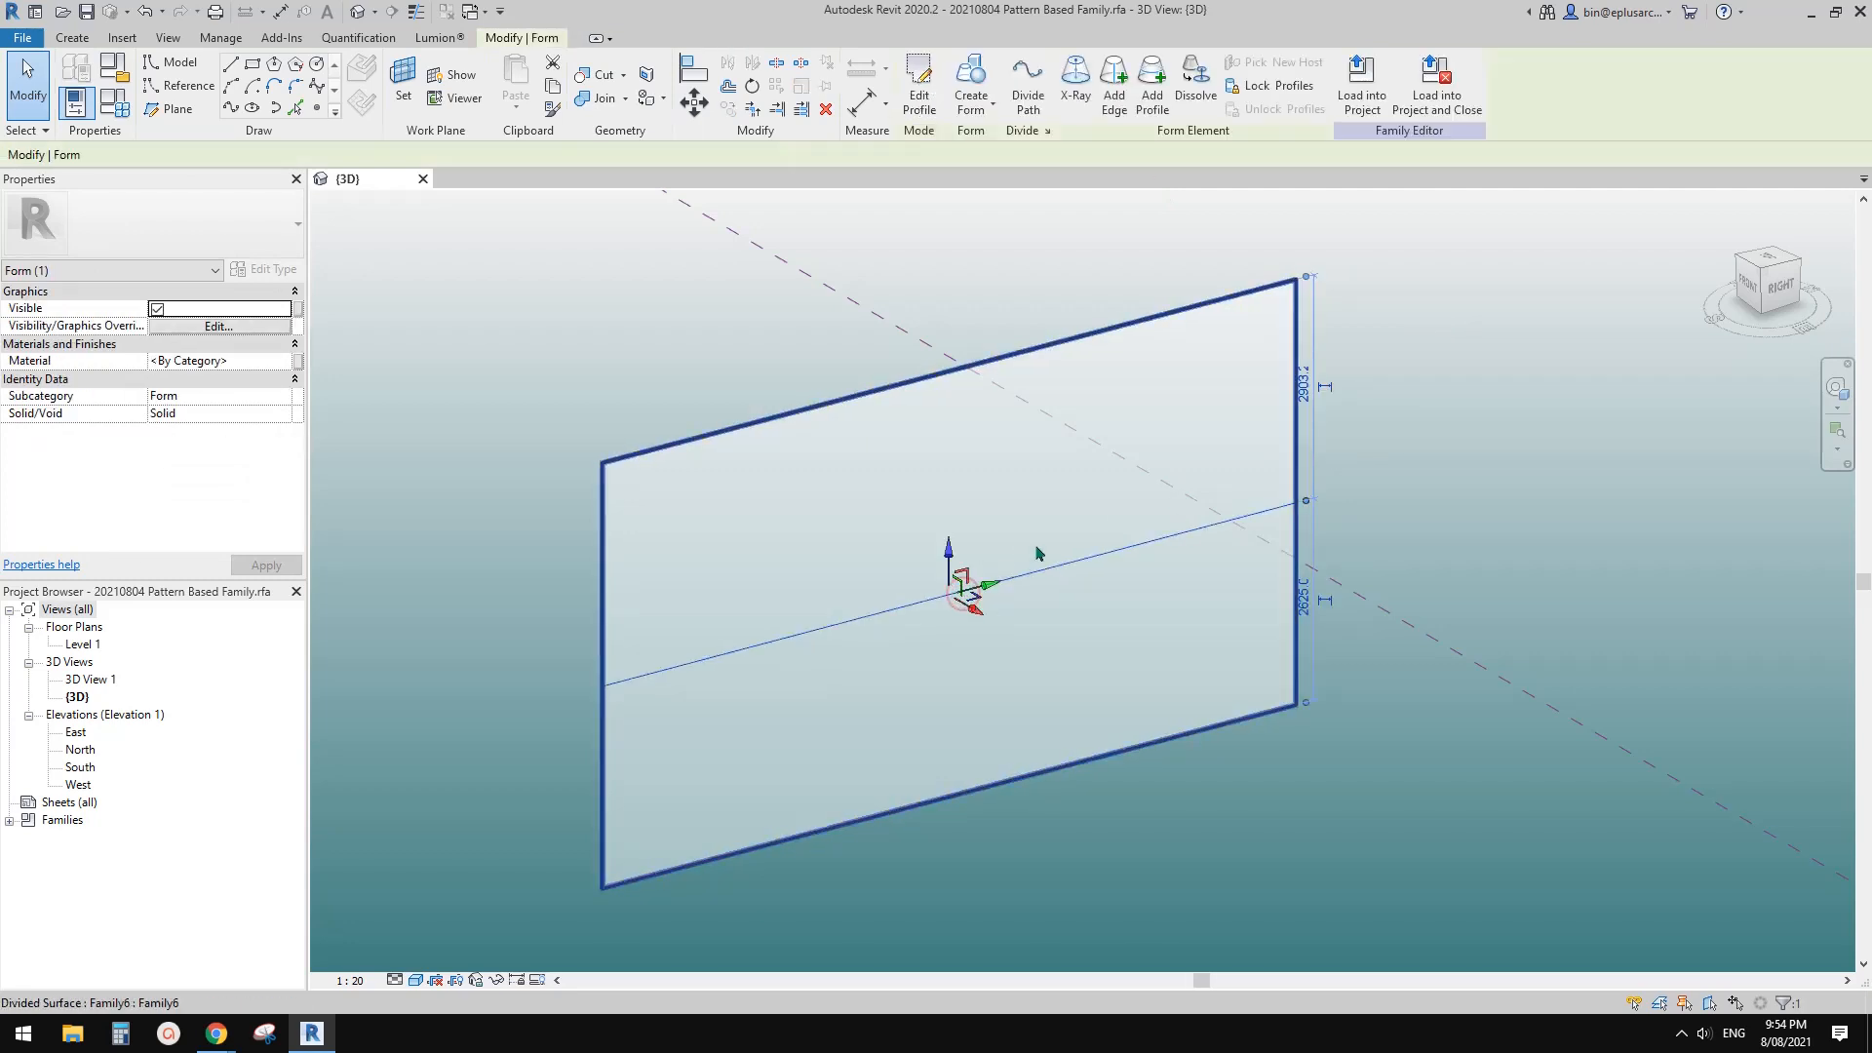
mouse_move(972, 624)
shift+middle_down()
mouse_move(1033, 656)
mouse_move(993, 616)
shift+middle_up()
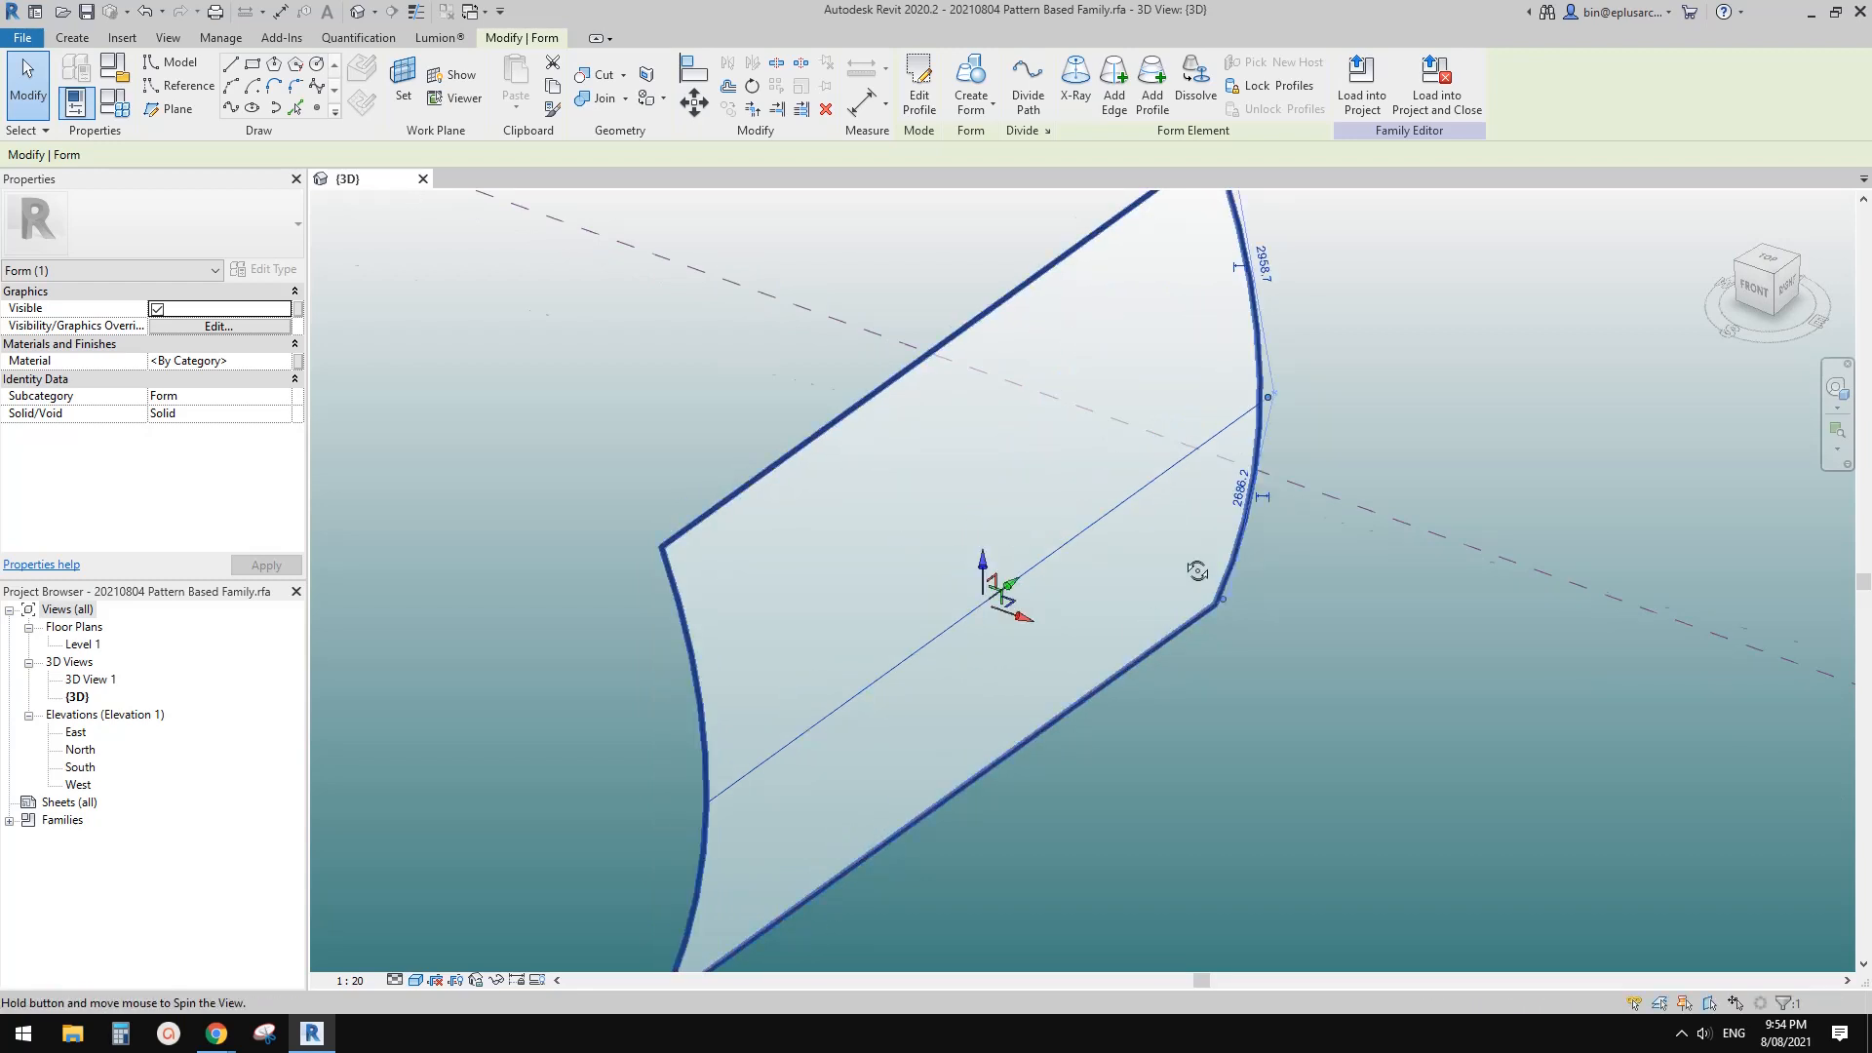
shift+middle_drag(1197, 570, 1021, 608)
key(Escape)
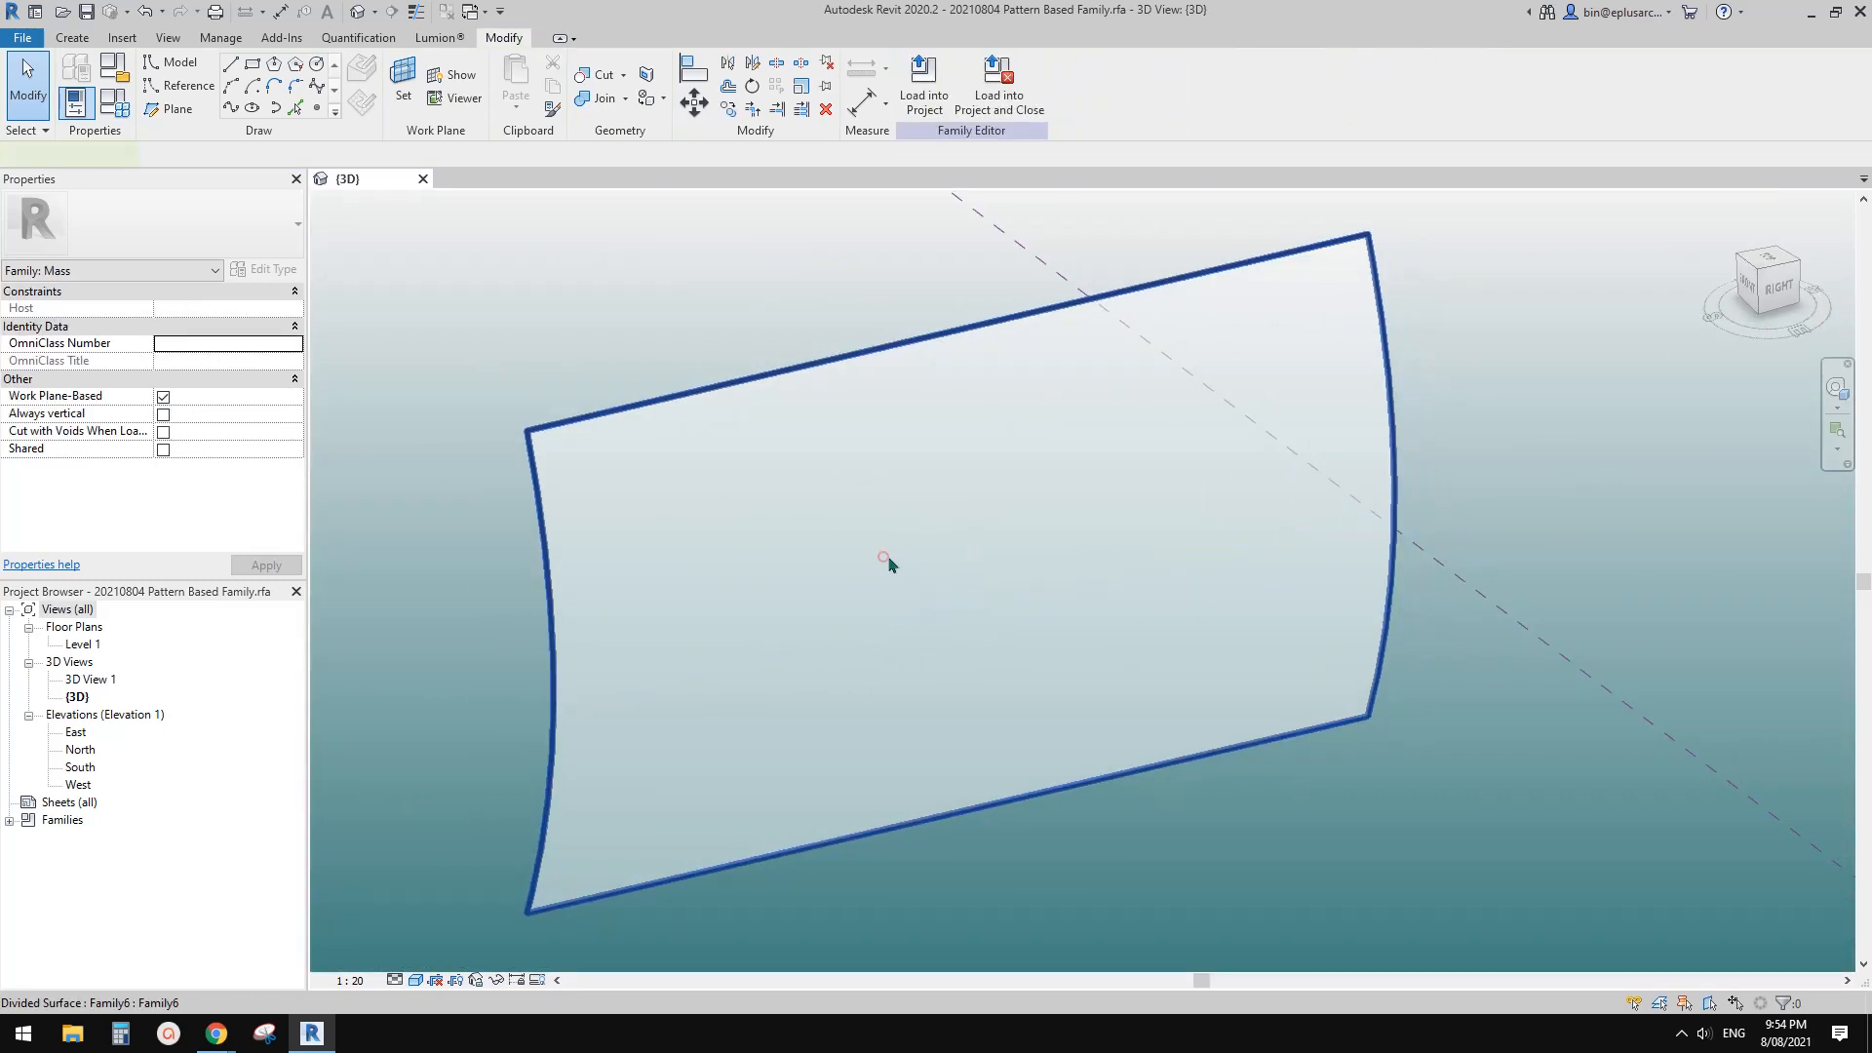
Turn the component display back on for the curved divided surface.
click(888, 563)
click(1171, 78)
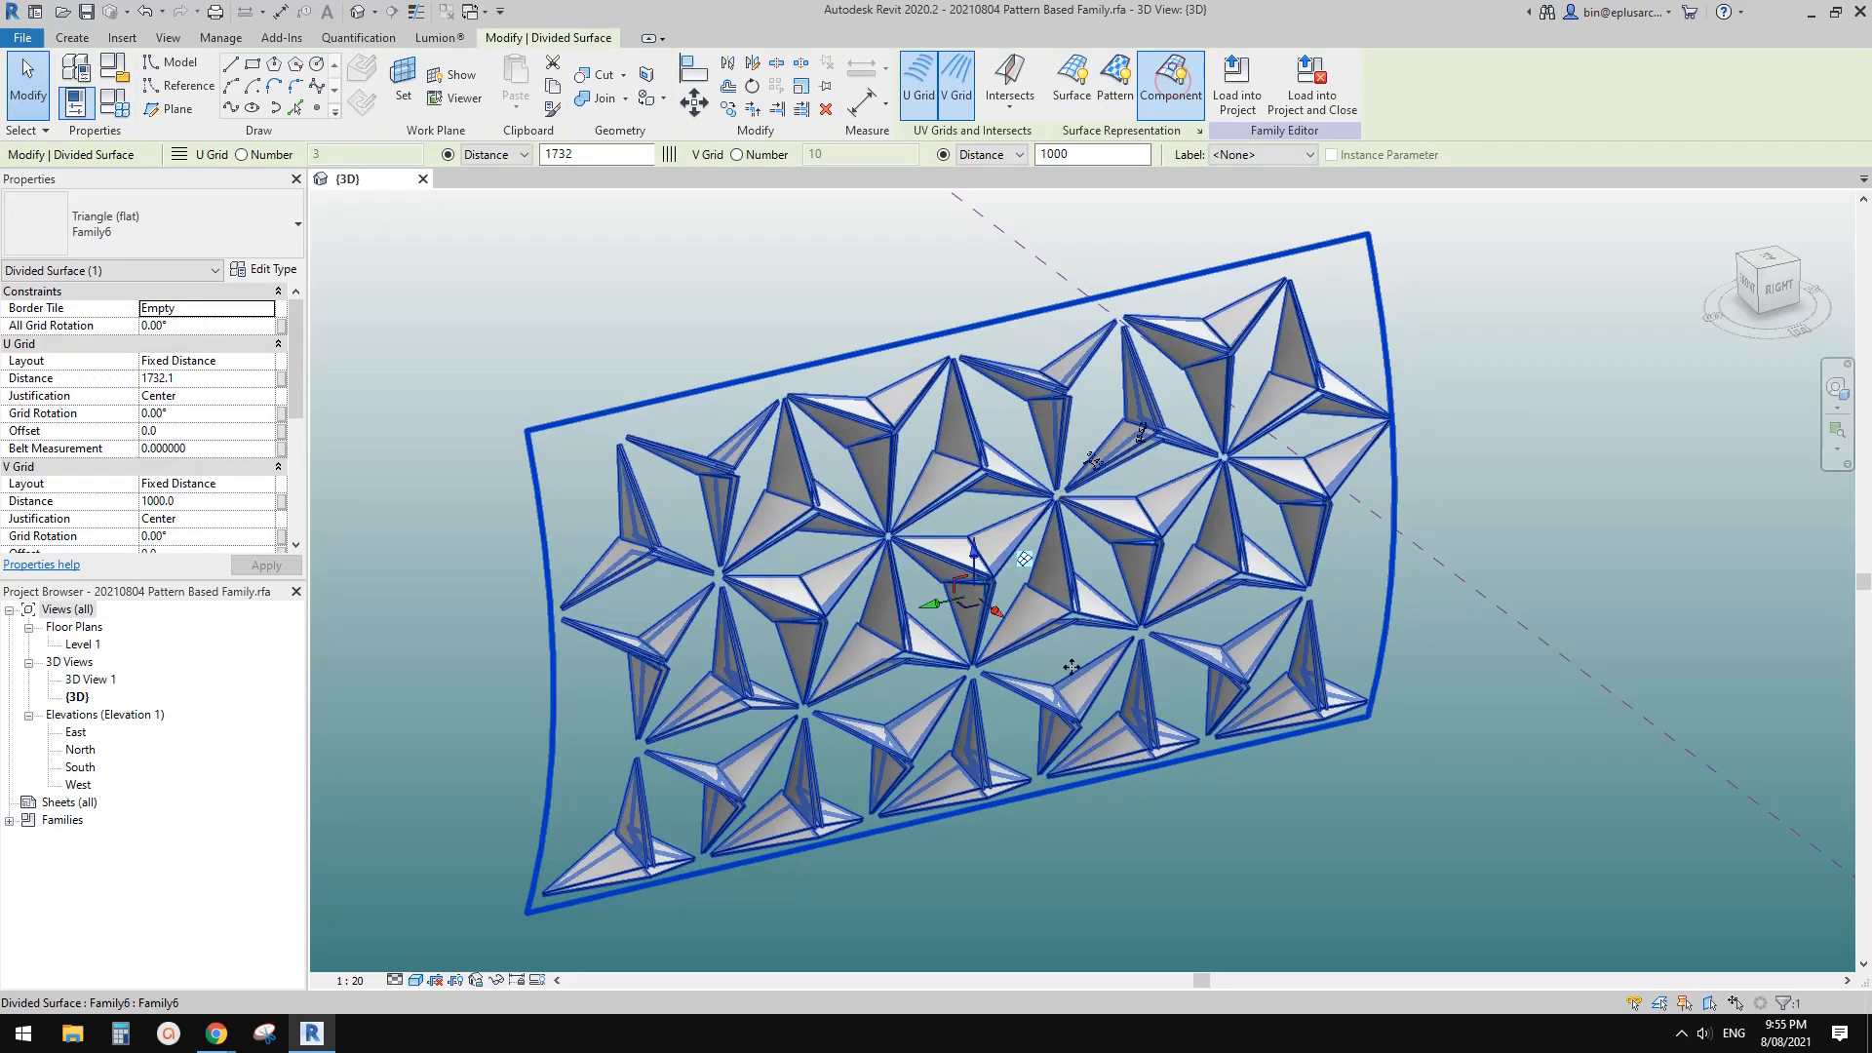
shift+middle_drag(1071, 667, 1102, 526)
scroll(733, 672, up, 5)
key(Escape)
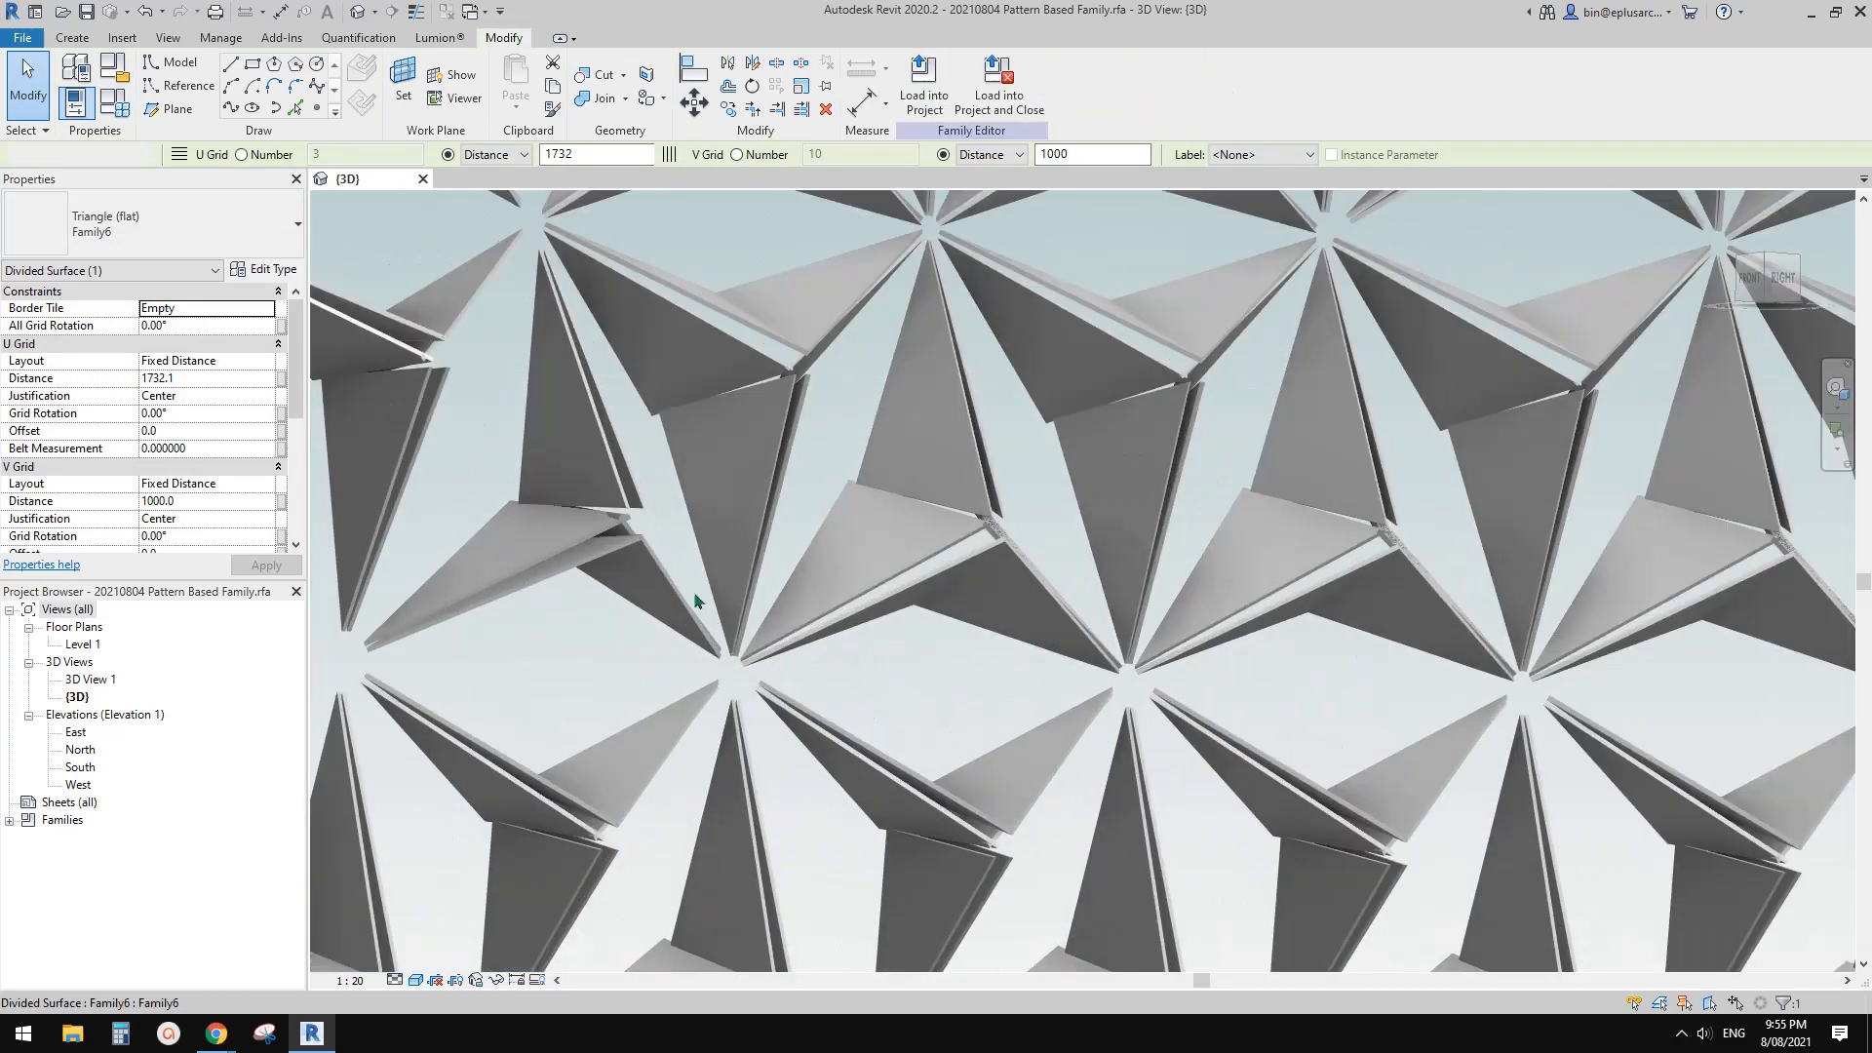
key(Escape)
Examine how the panel components and their nested parts fit together on the curved surface from several angles.
scroll(923, 727, down, 3)
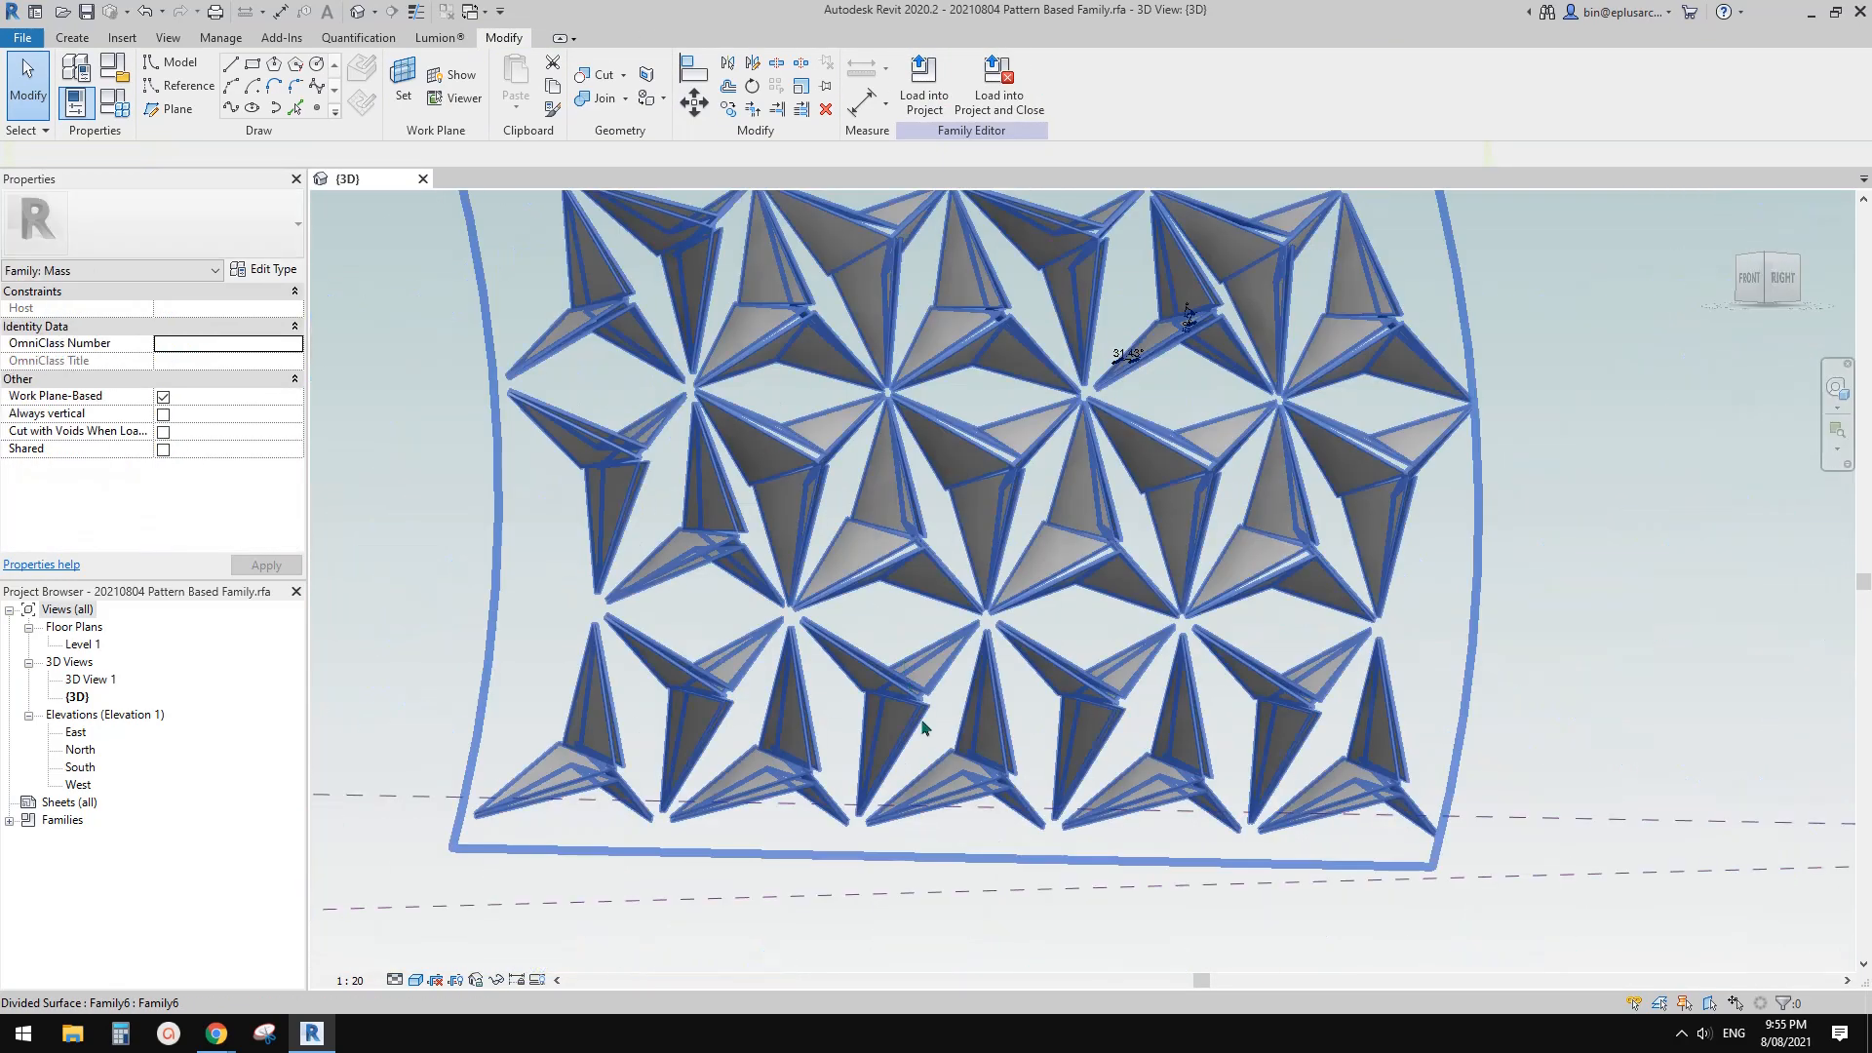
shift+middle_drag(924, 727, 806, 619)
click(437, 421)
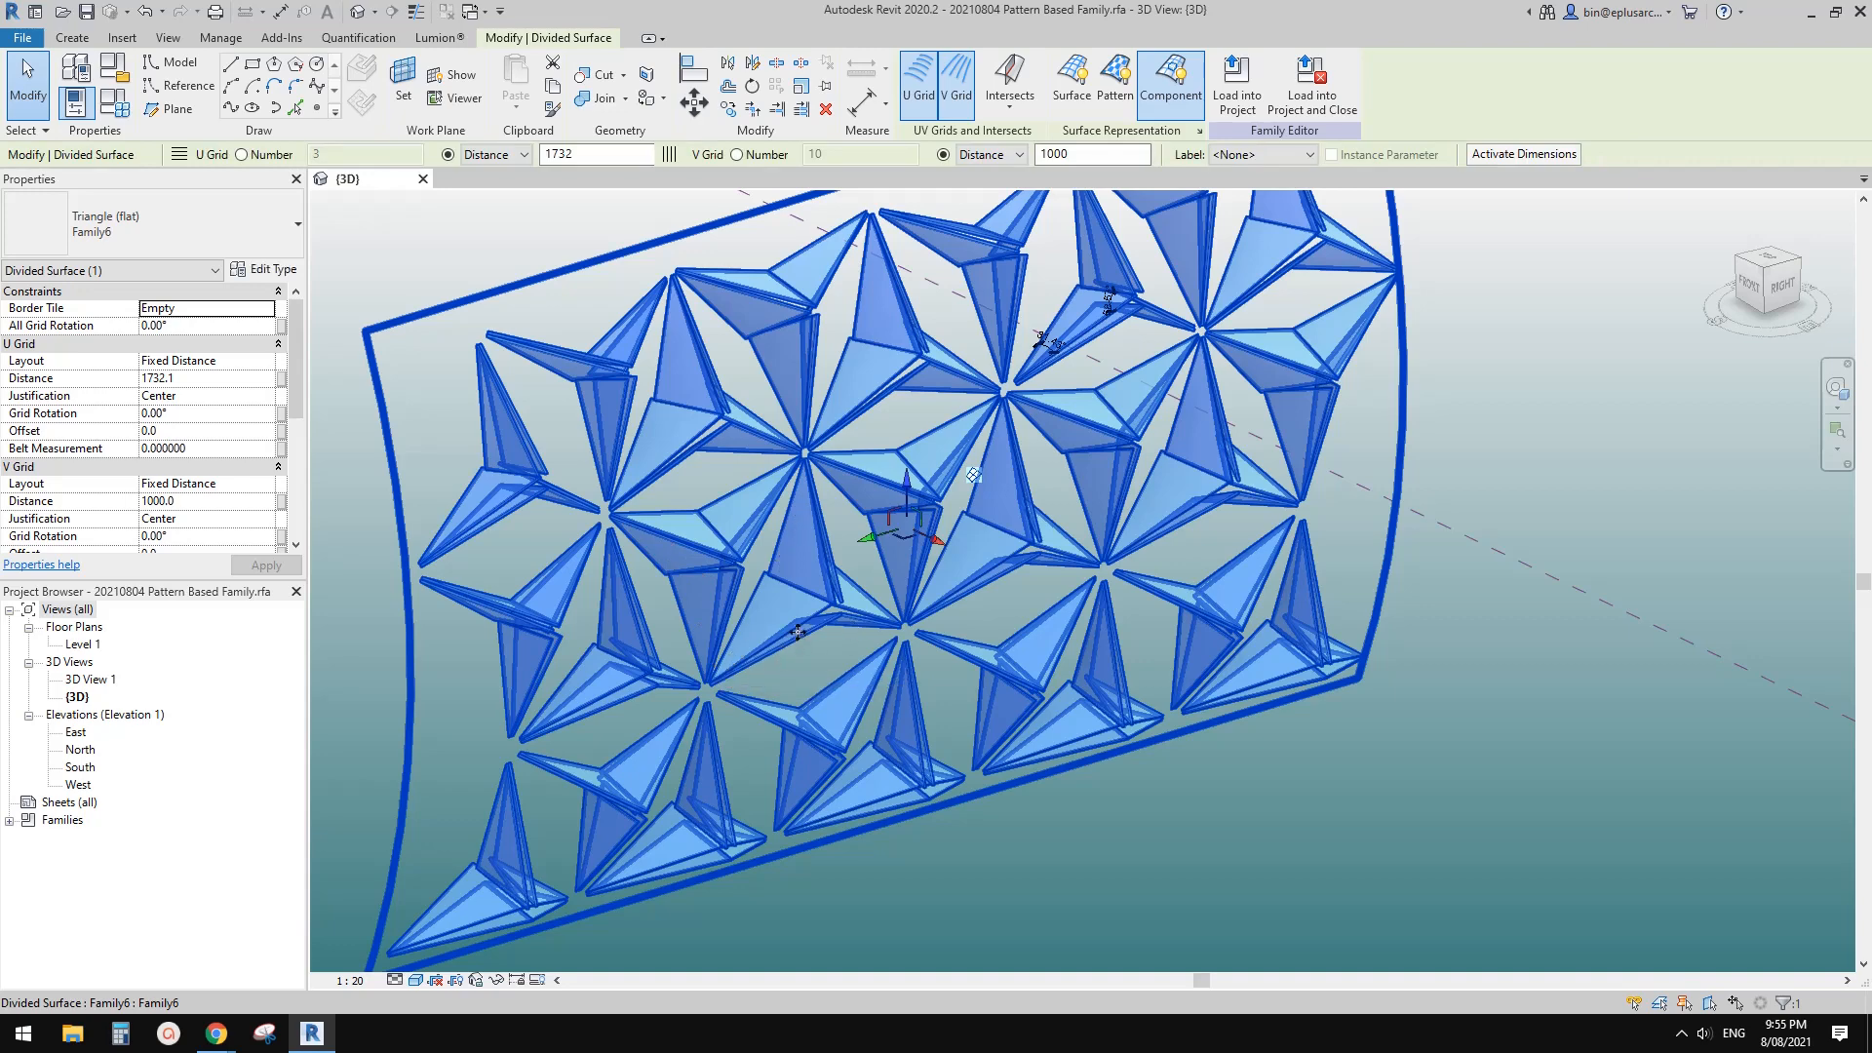
key(Escape)
scroll(704, 618, up, 1)
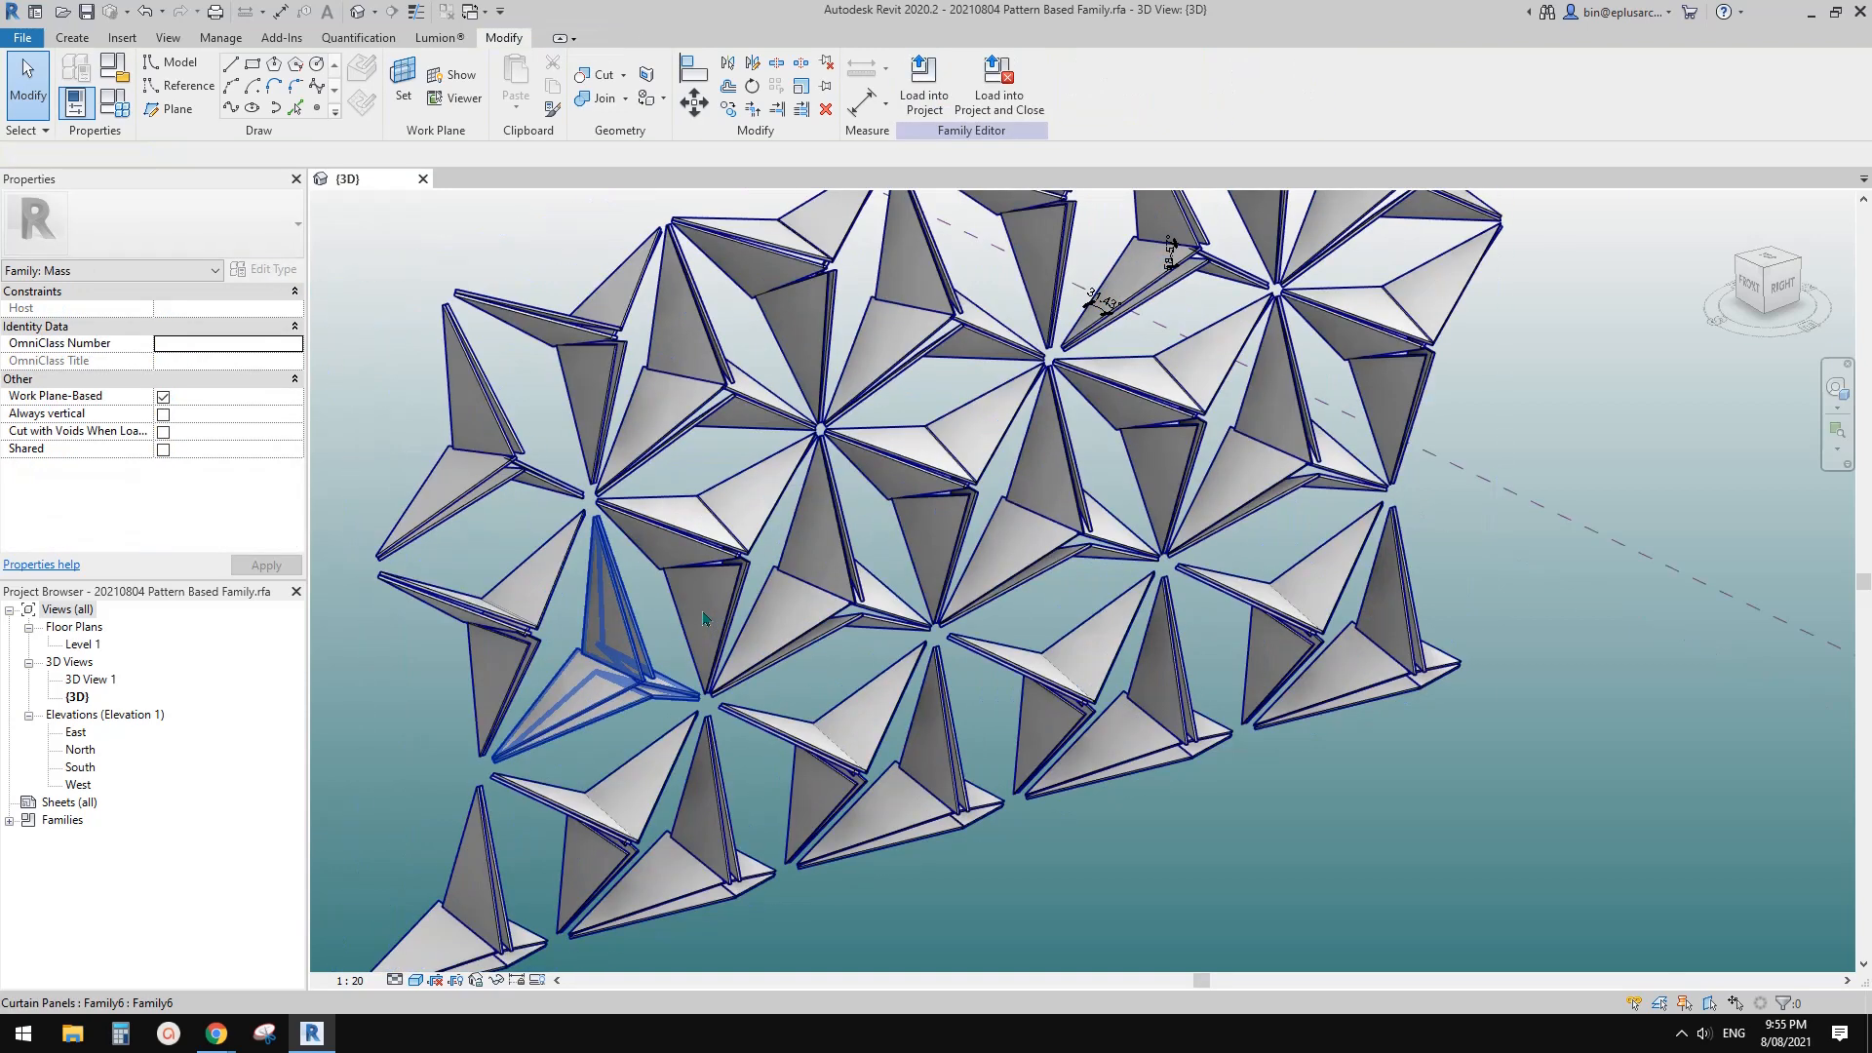
click(612, 595)
scroll(598, 529, up, 4)
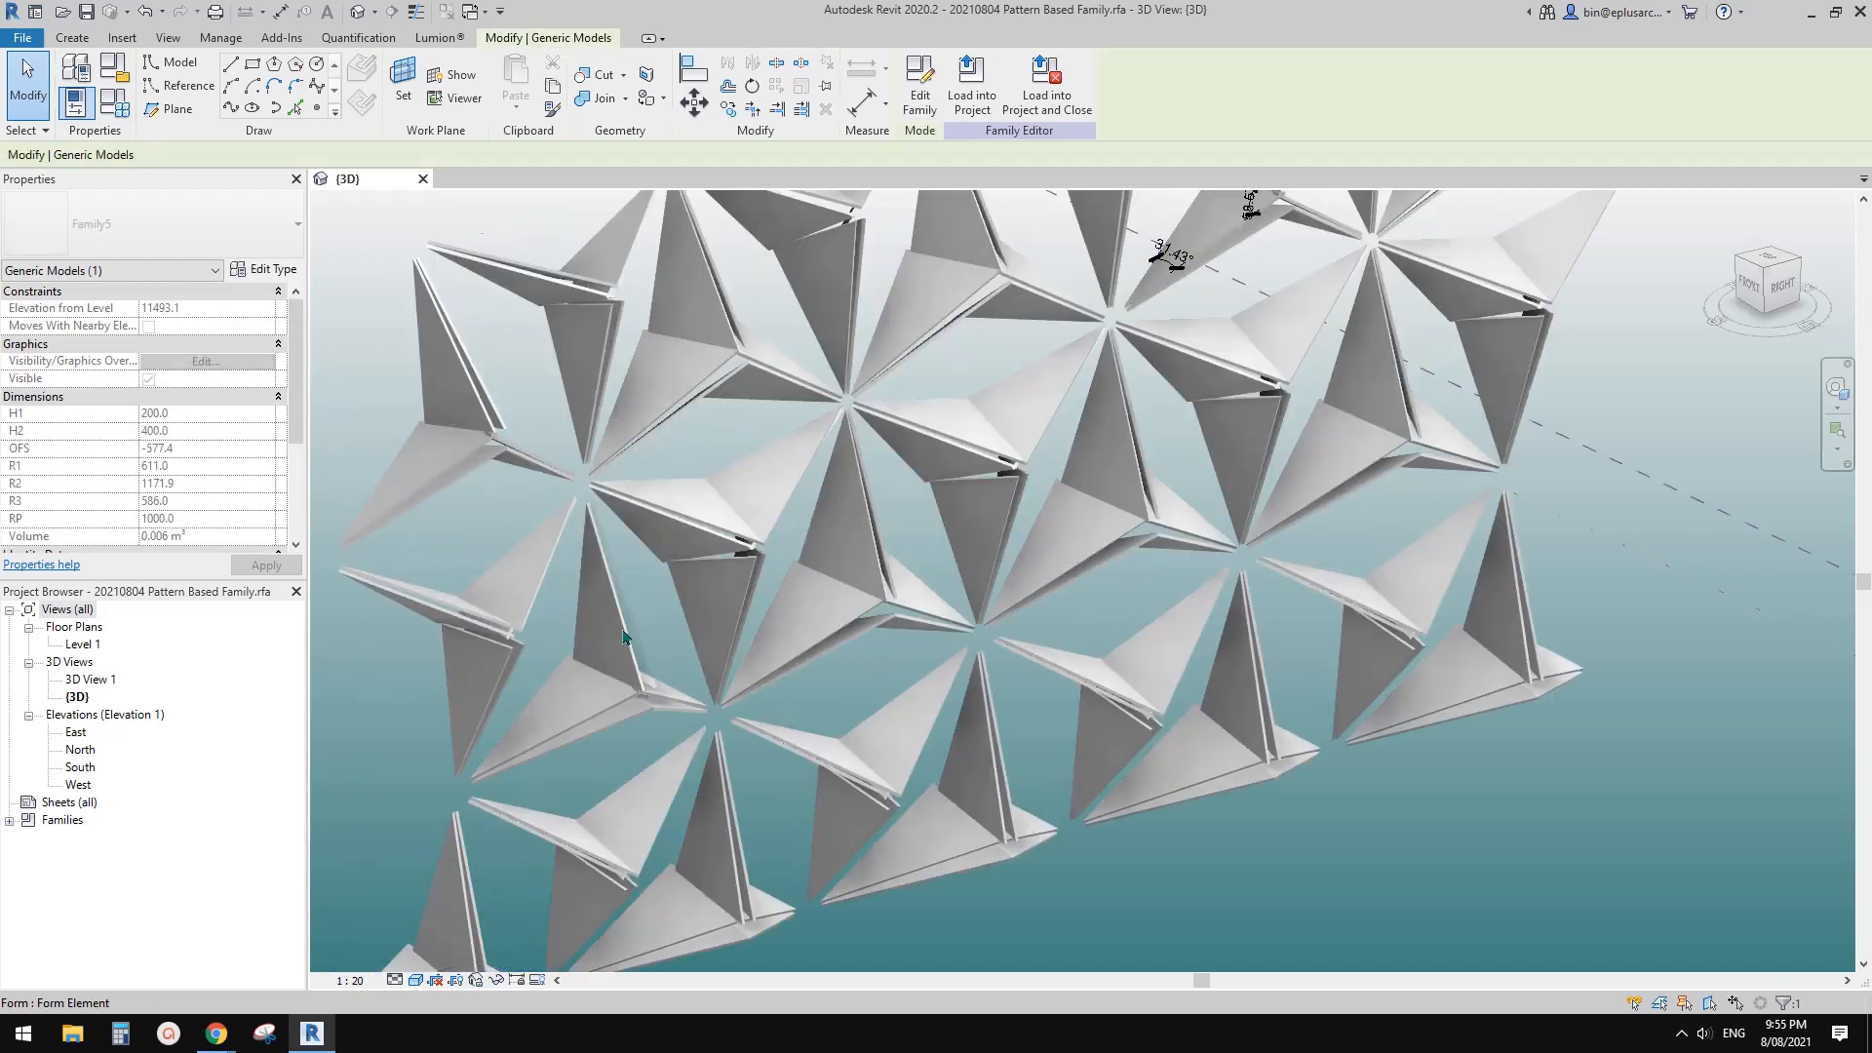
scroll(598, 529, up, 2)
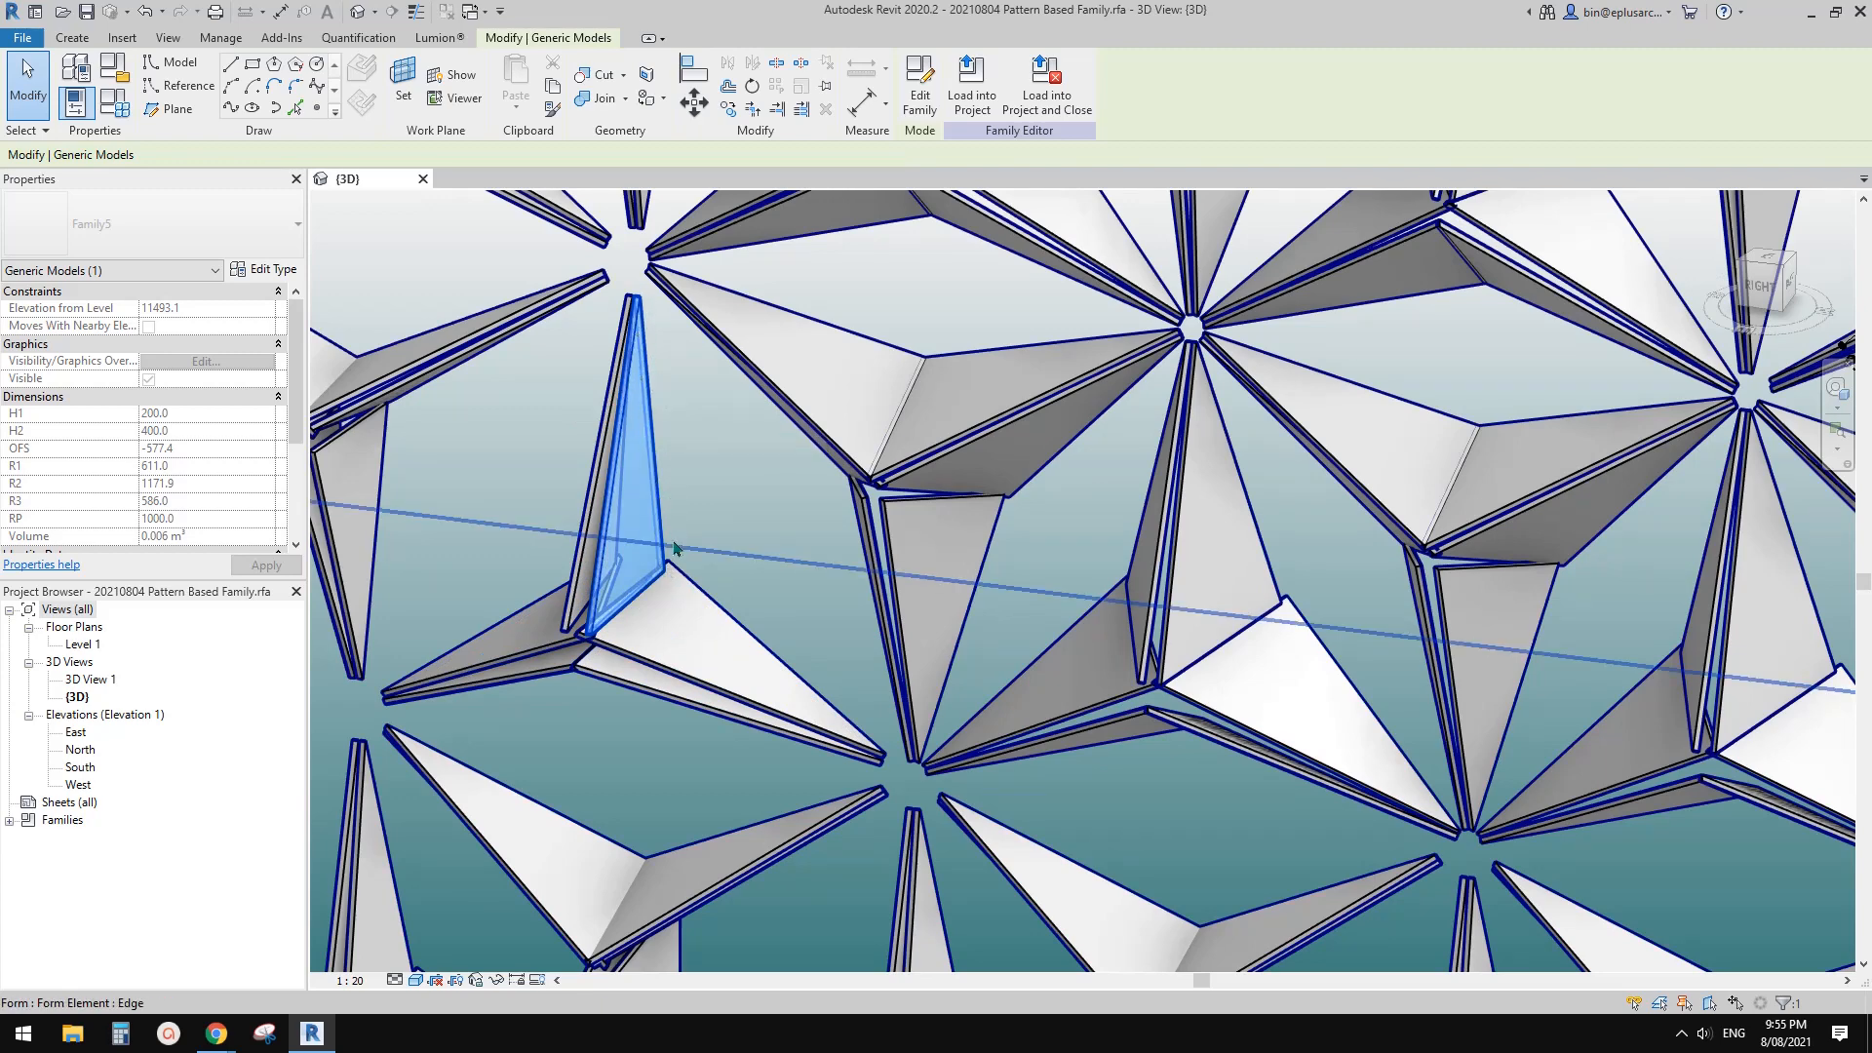
scroll(680, 585, down, 3)
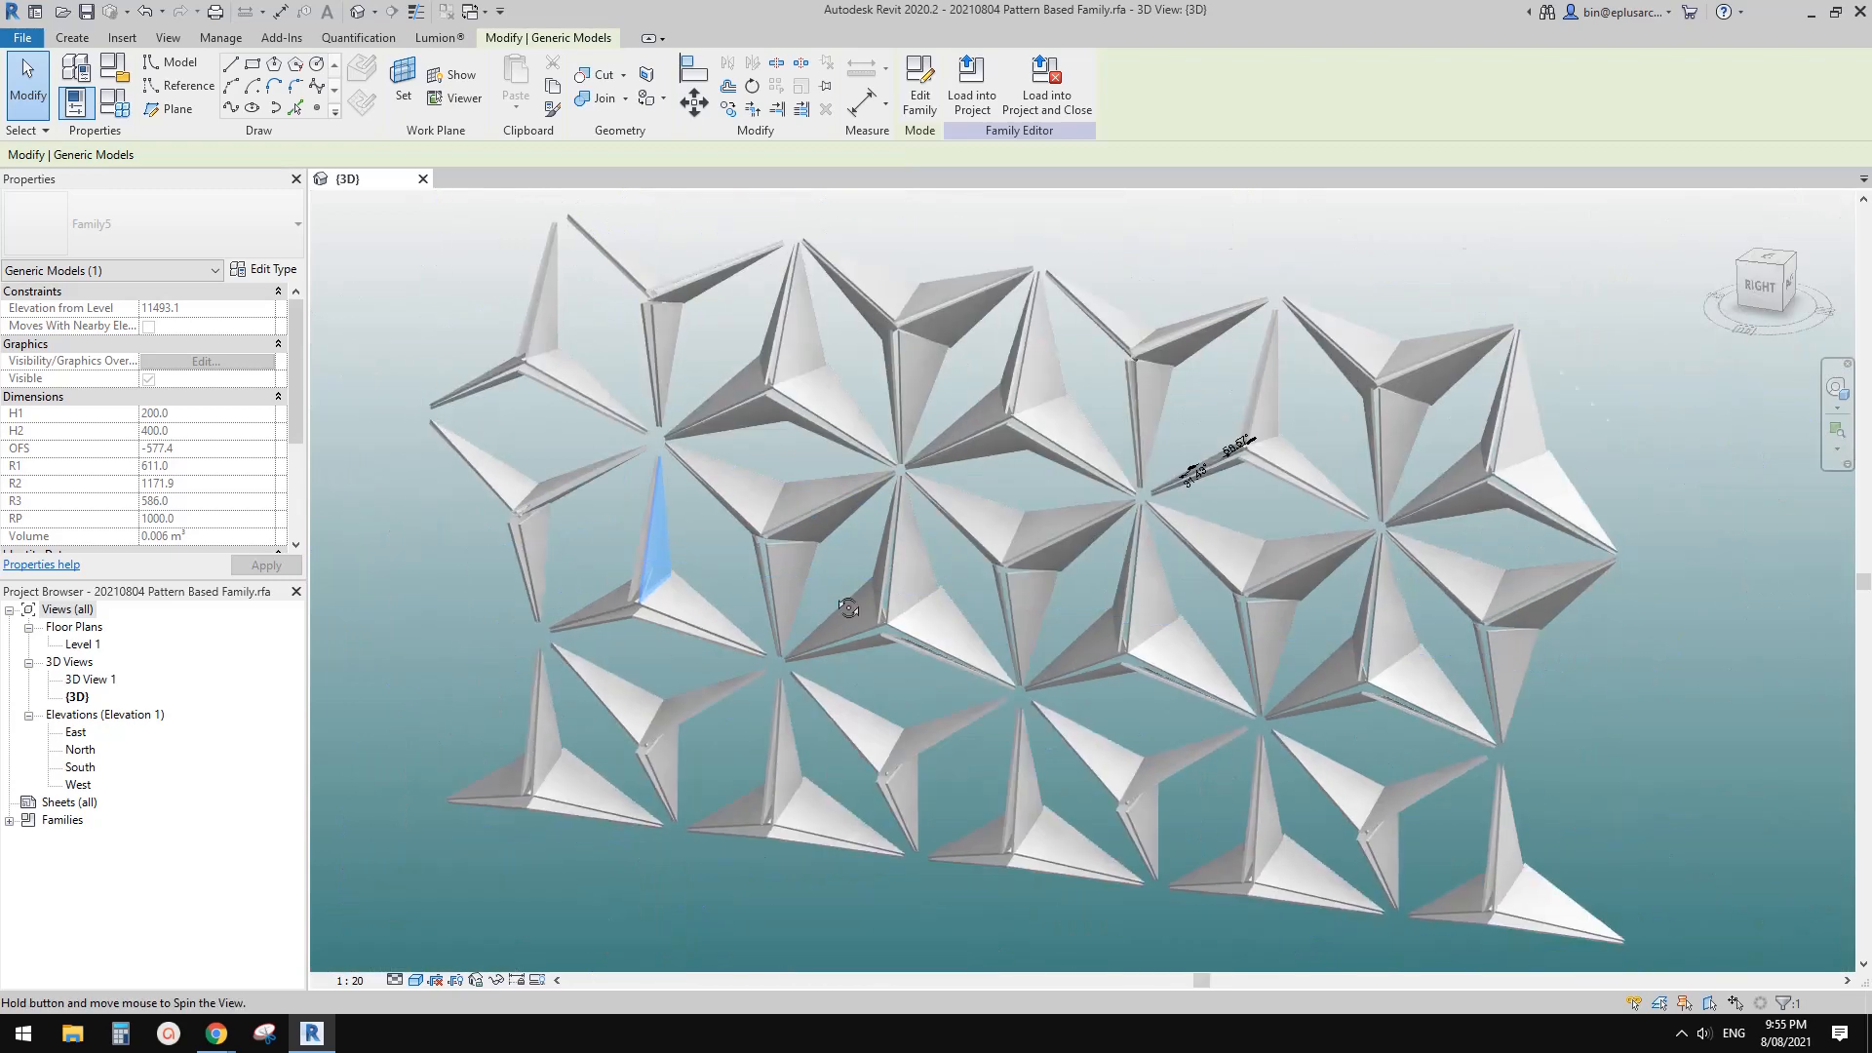
shift+middle_drag(844, 605, 978, 576)
Switch the curved divided surface's display from components to its triangular pattern.
click(674, 503)
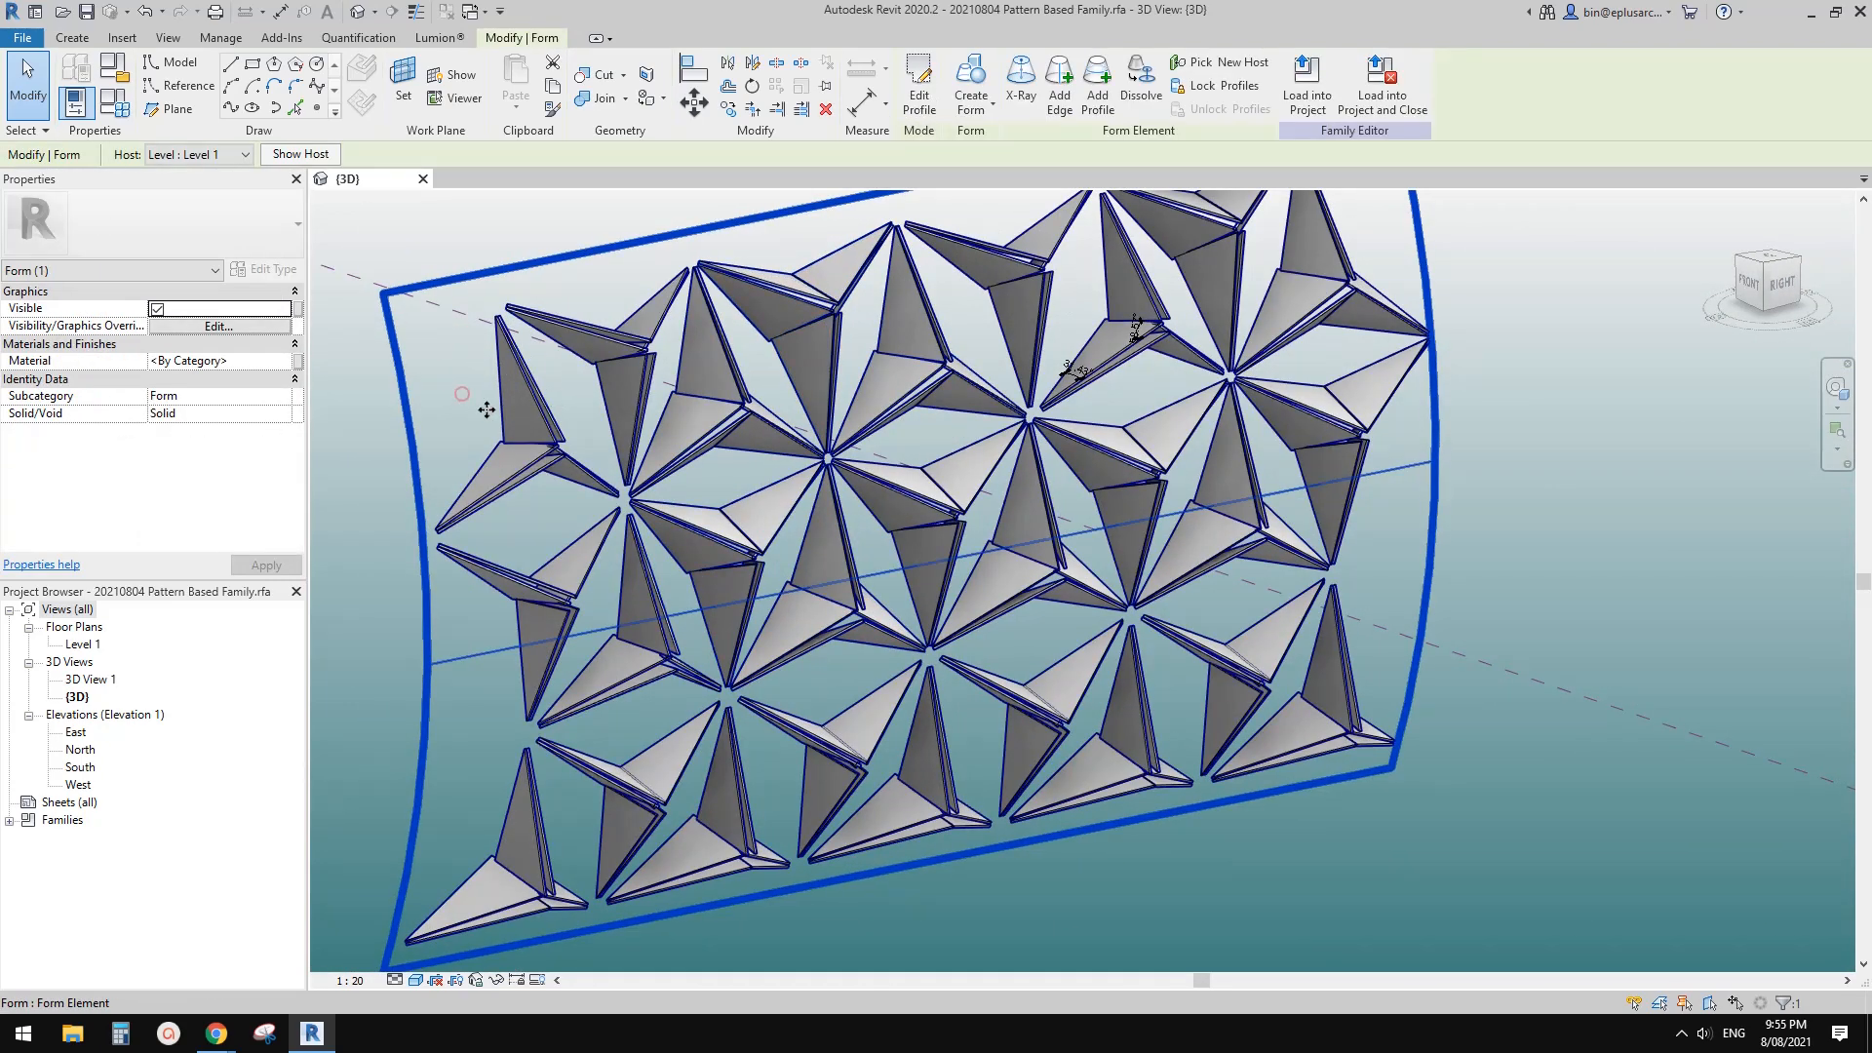
click(1553, 585)
click(1396, 553)
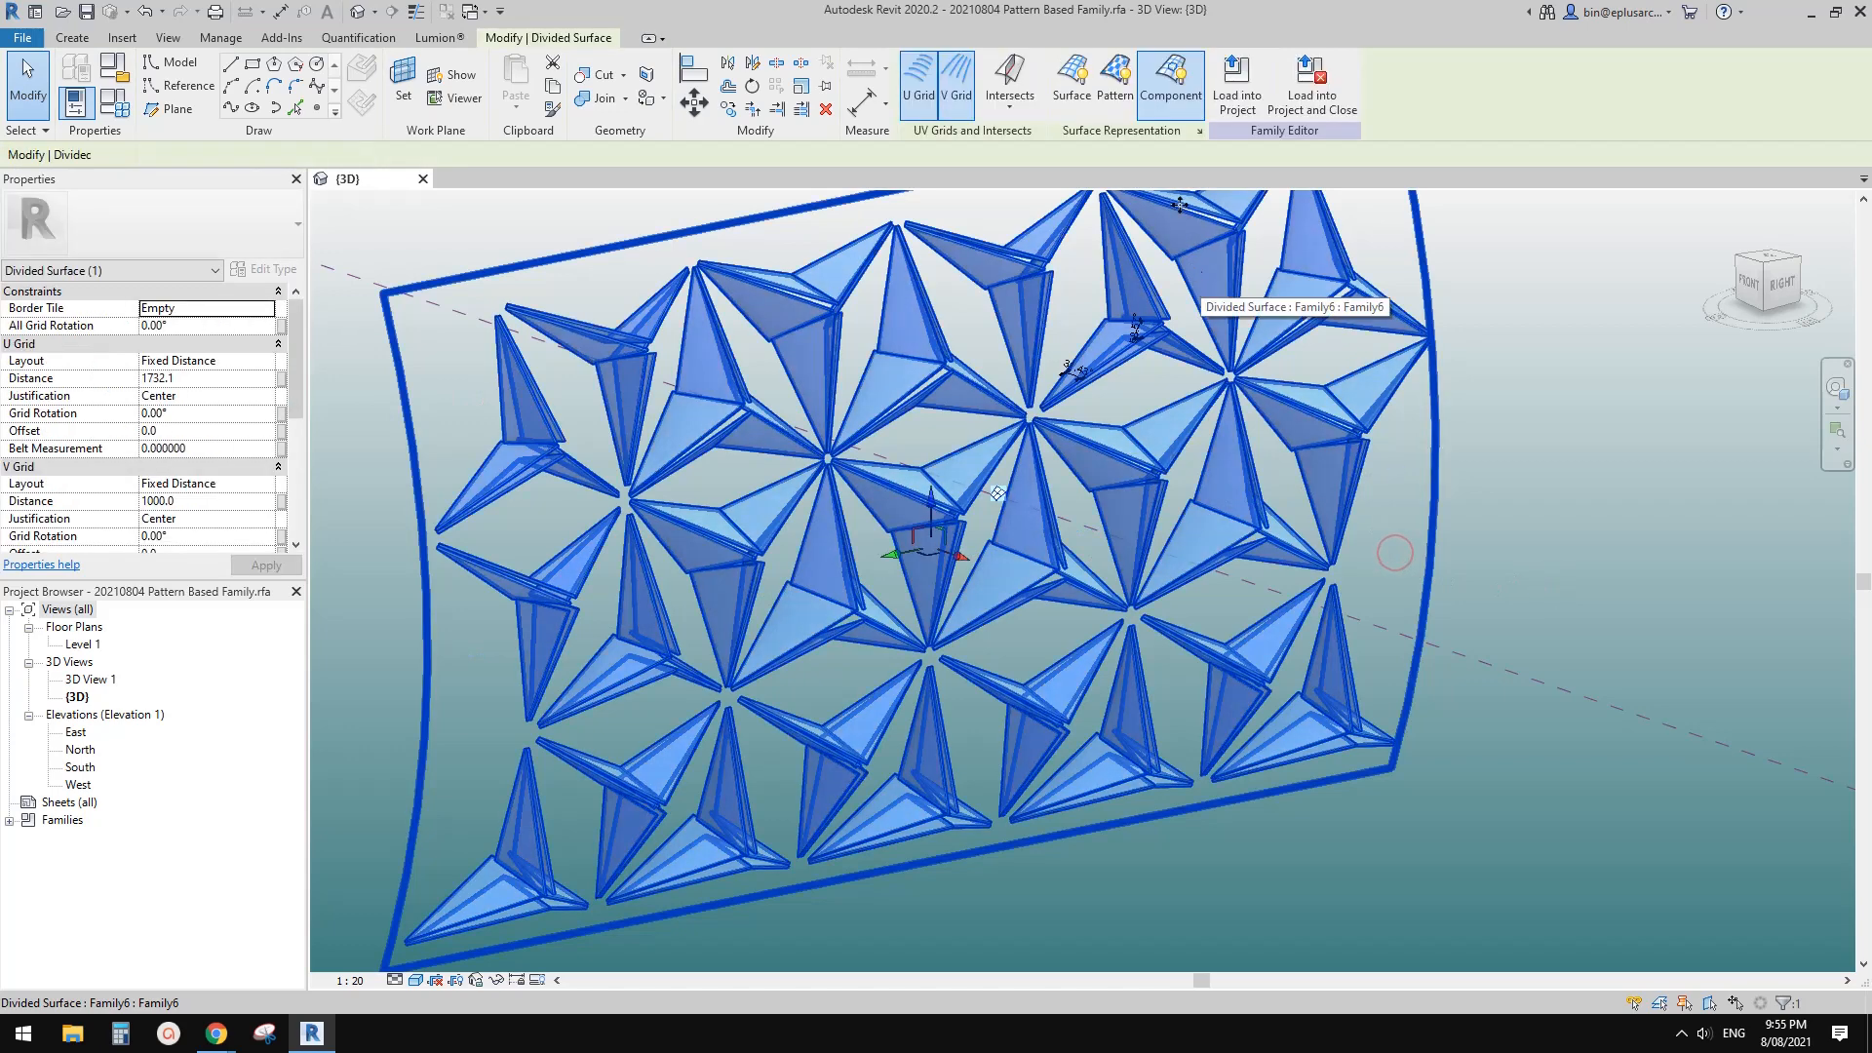
click(1186, 107)
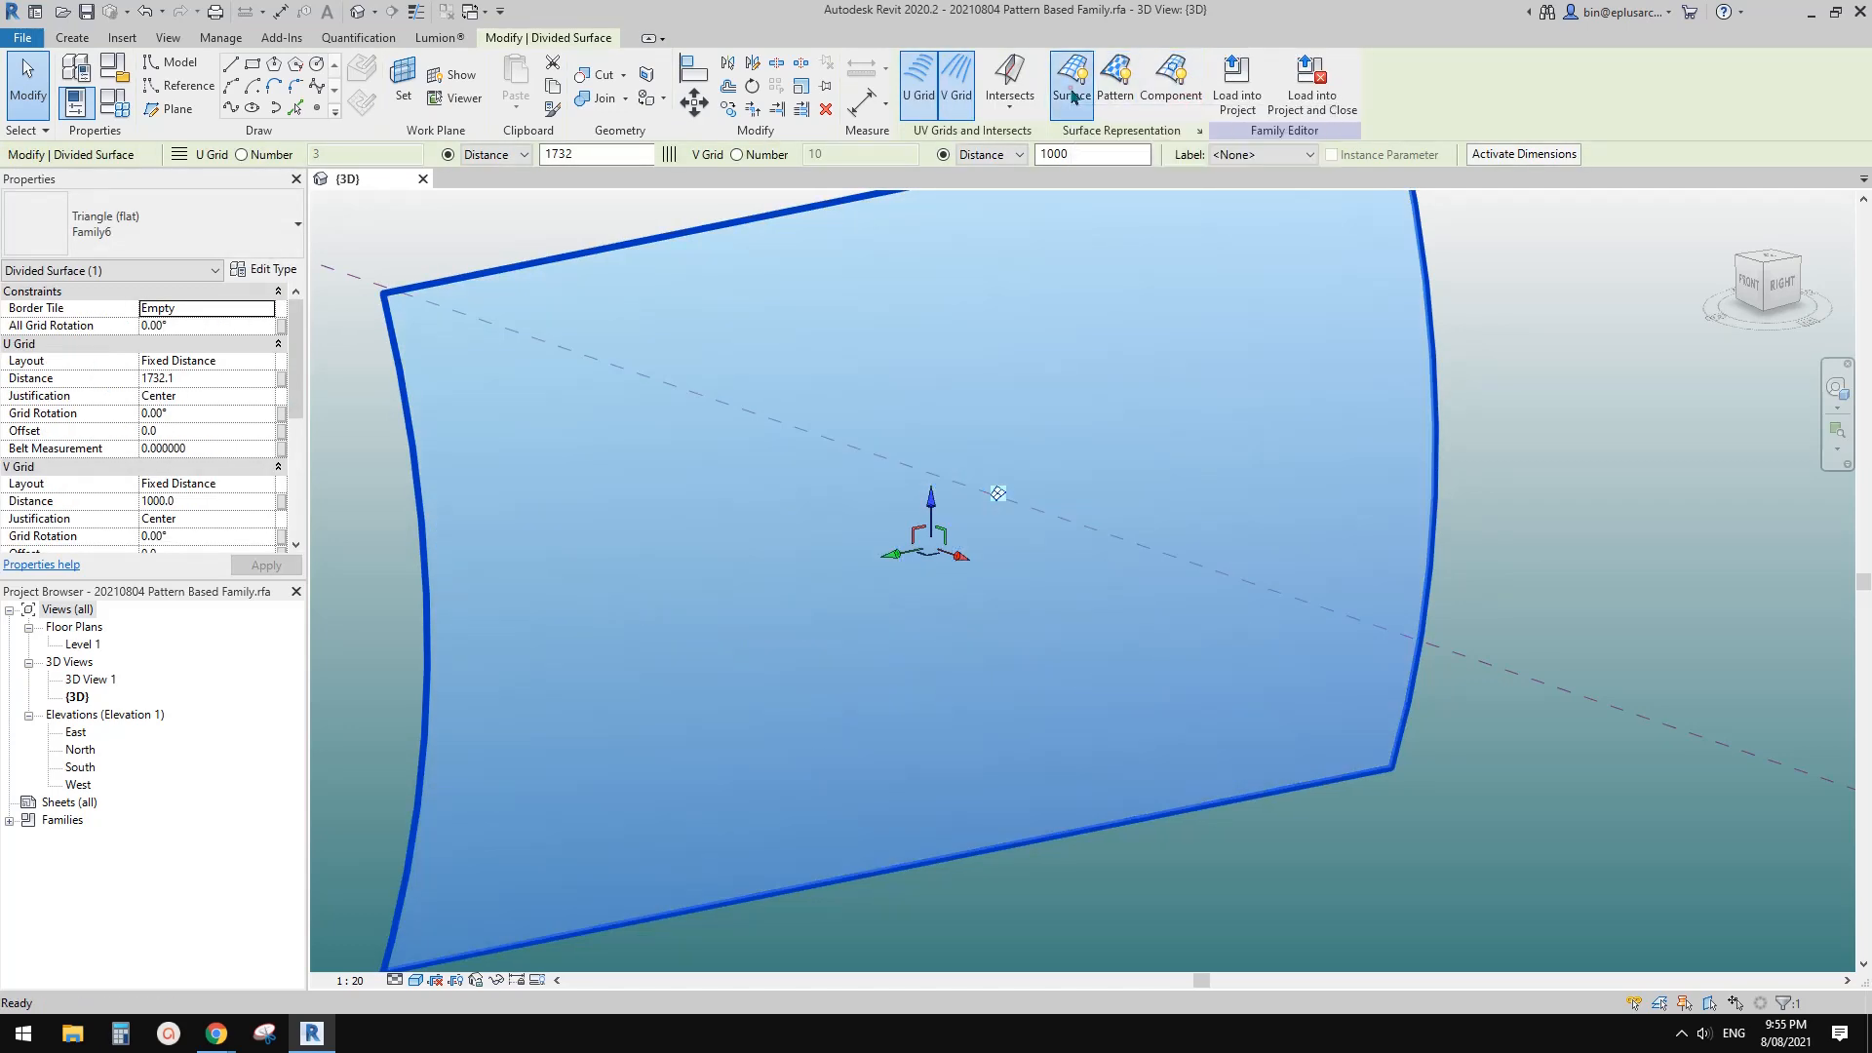
click(1072, 96)
click(1072, 97)
click(1125, 90)
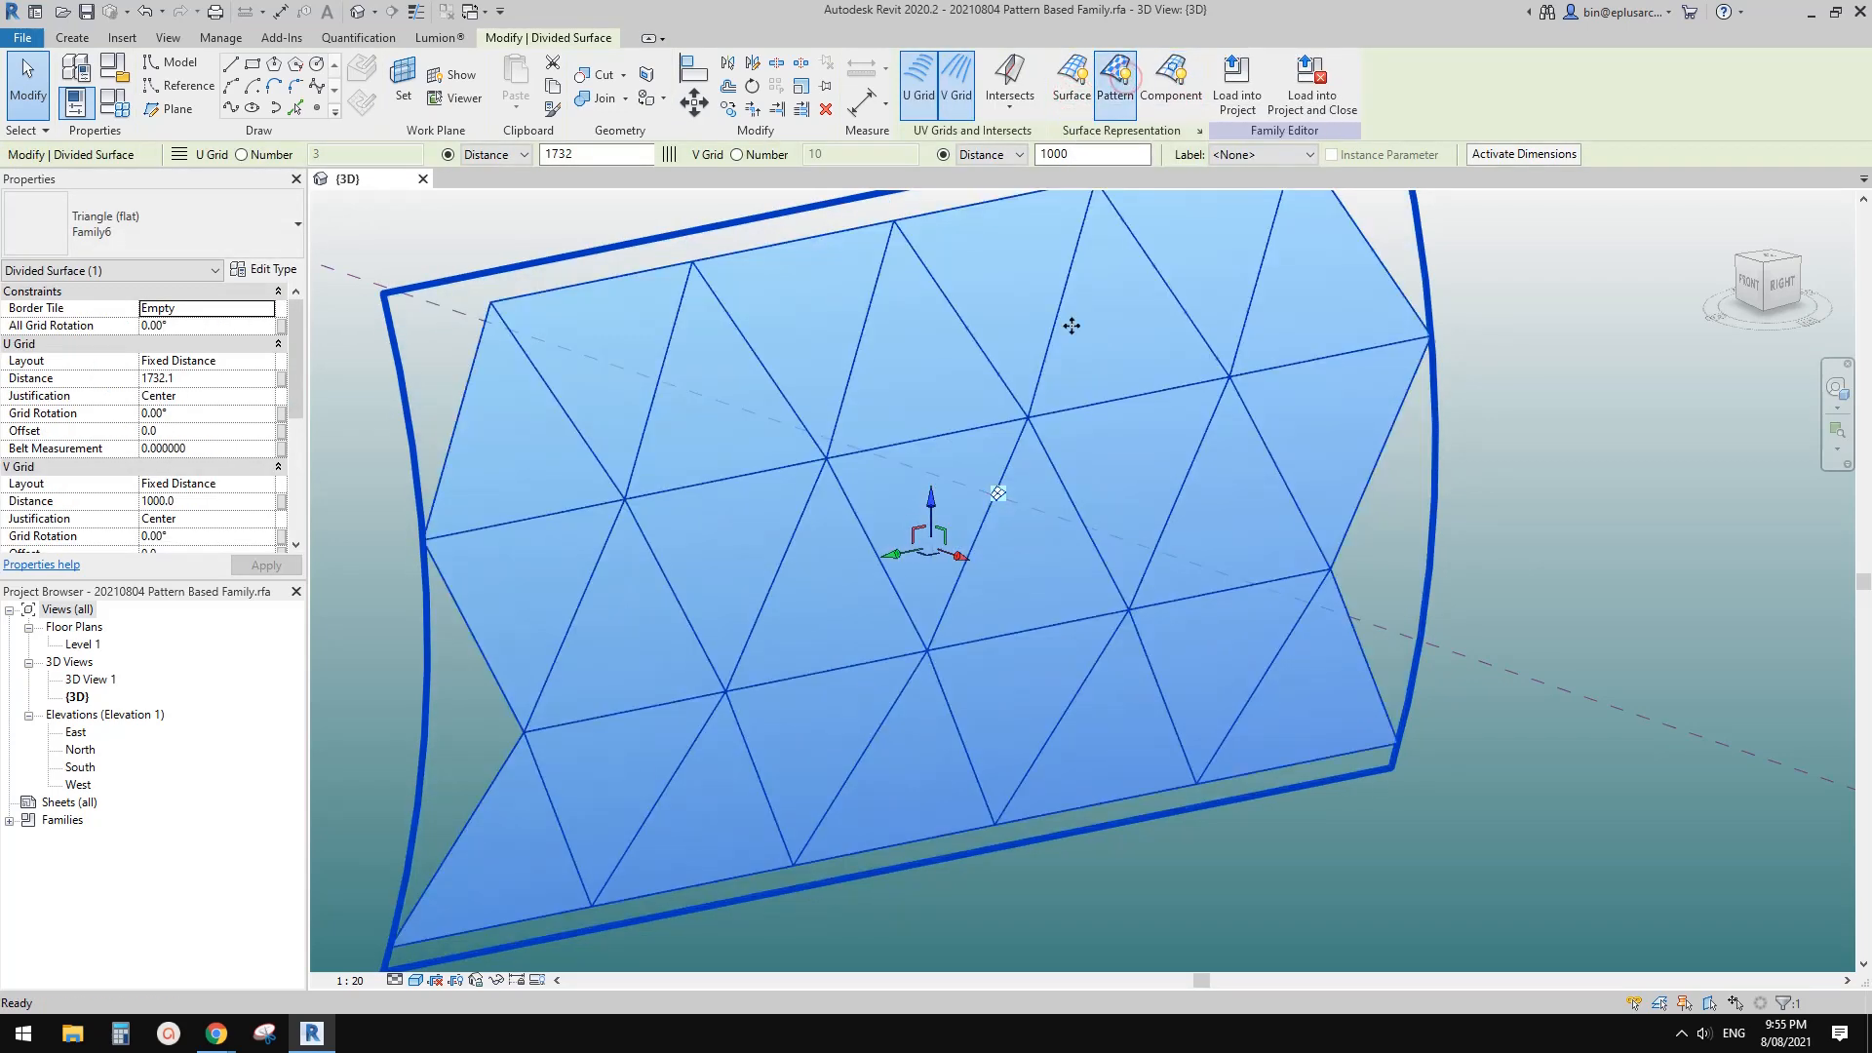
middle_drag(840, 448, 810, 391)
click(1103, 847)
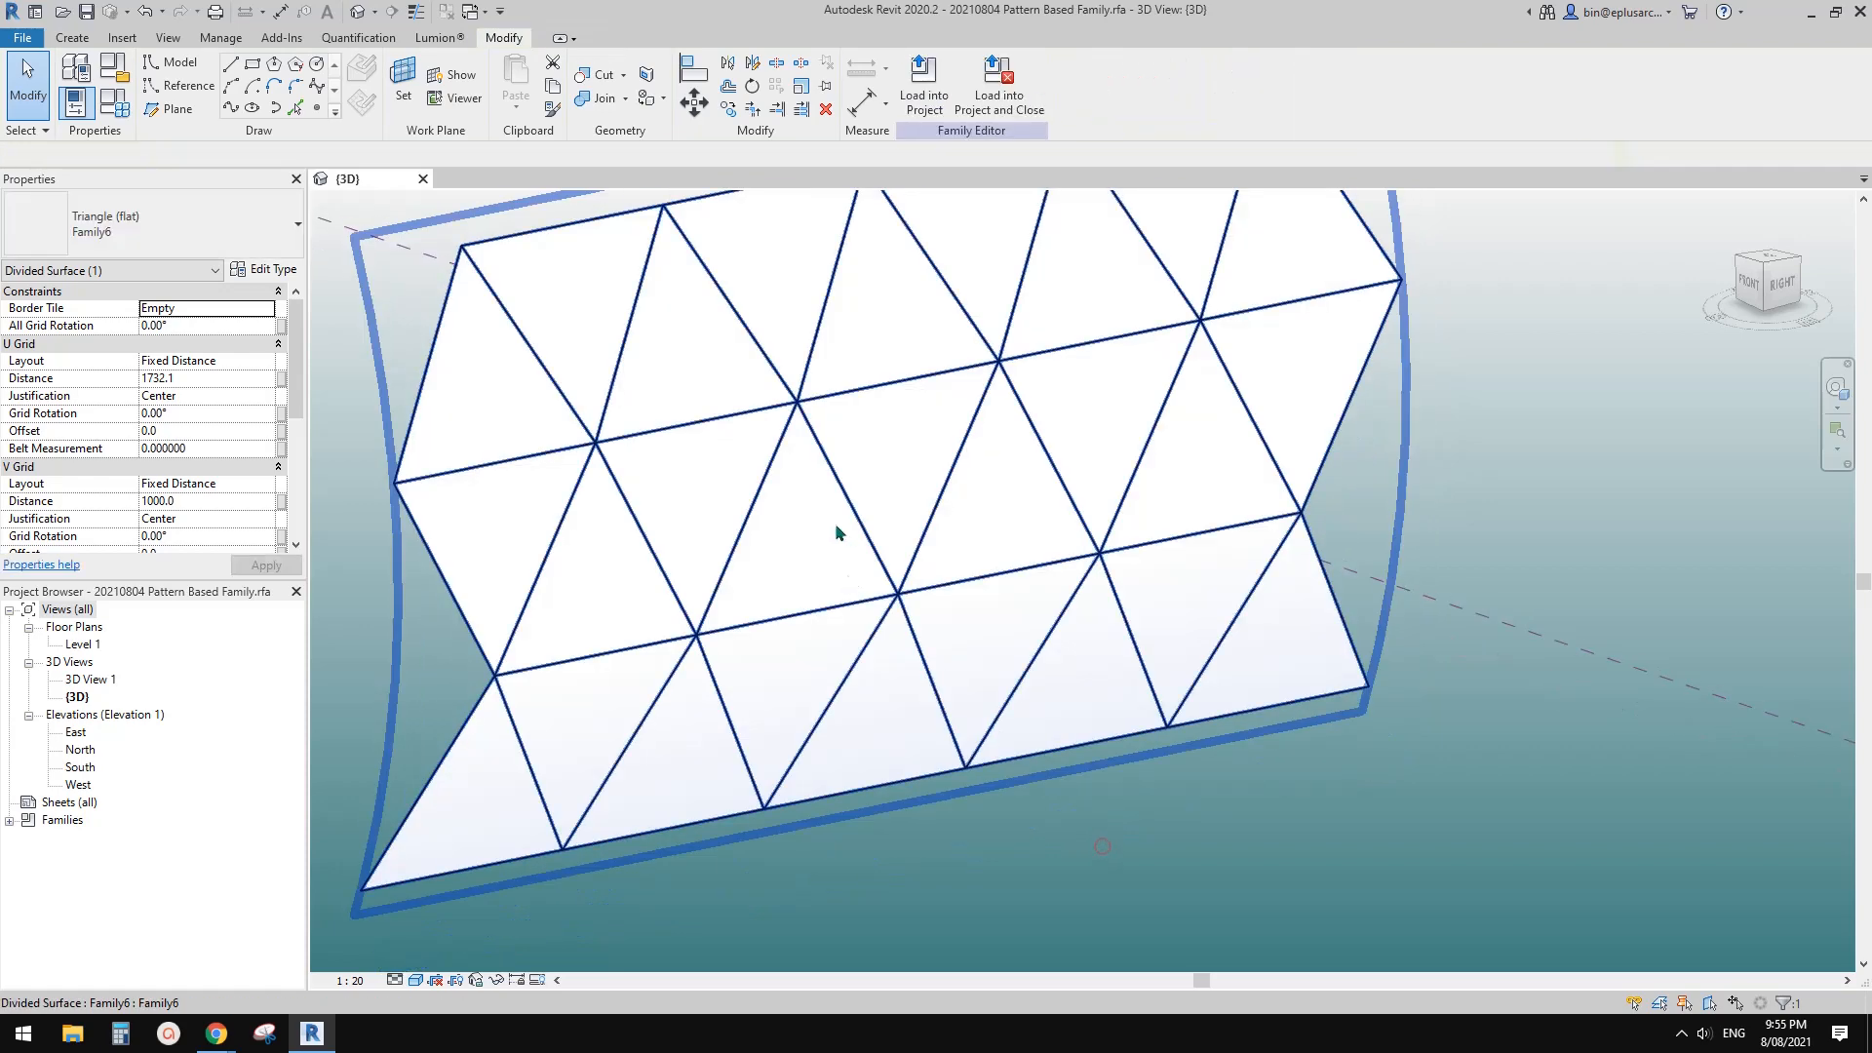
Examine the triangular pattern from the side against the curved edges of the surface.
shift+middle_drag(778, 670, 1023, 510)
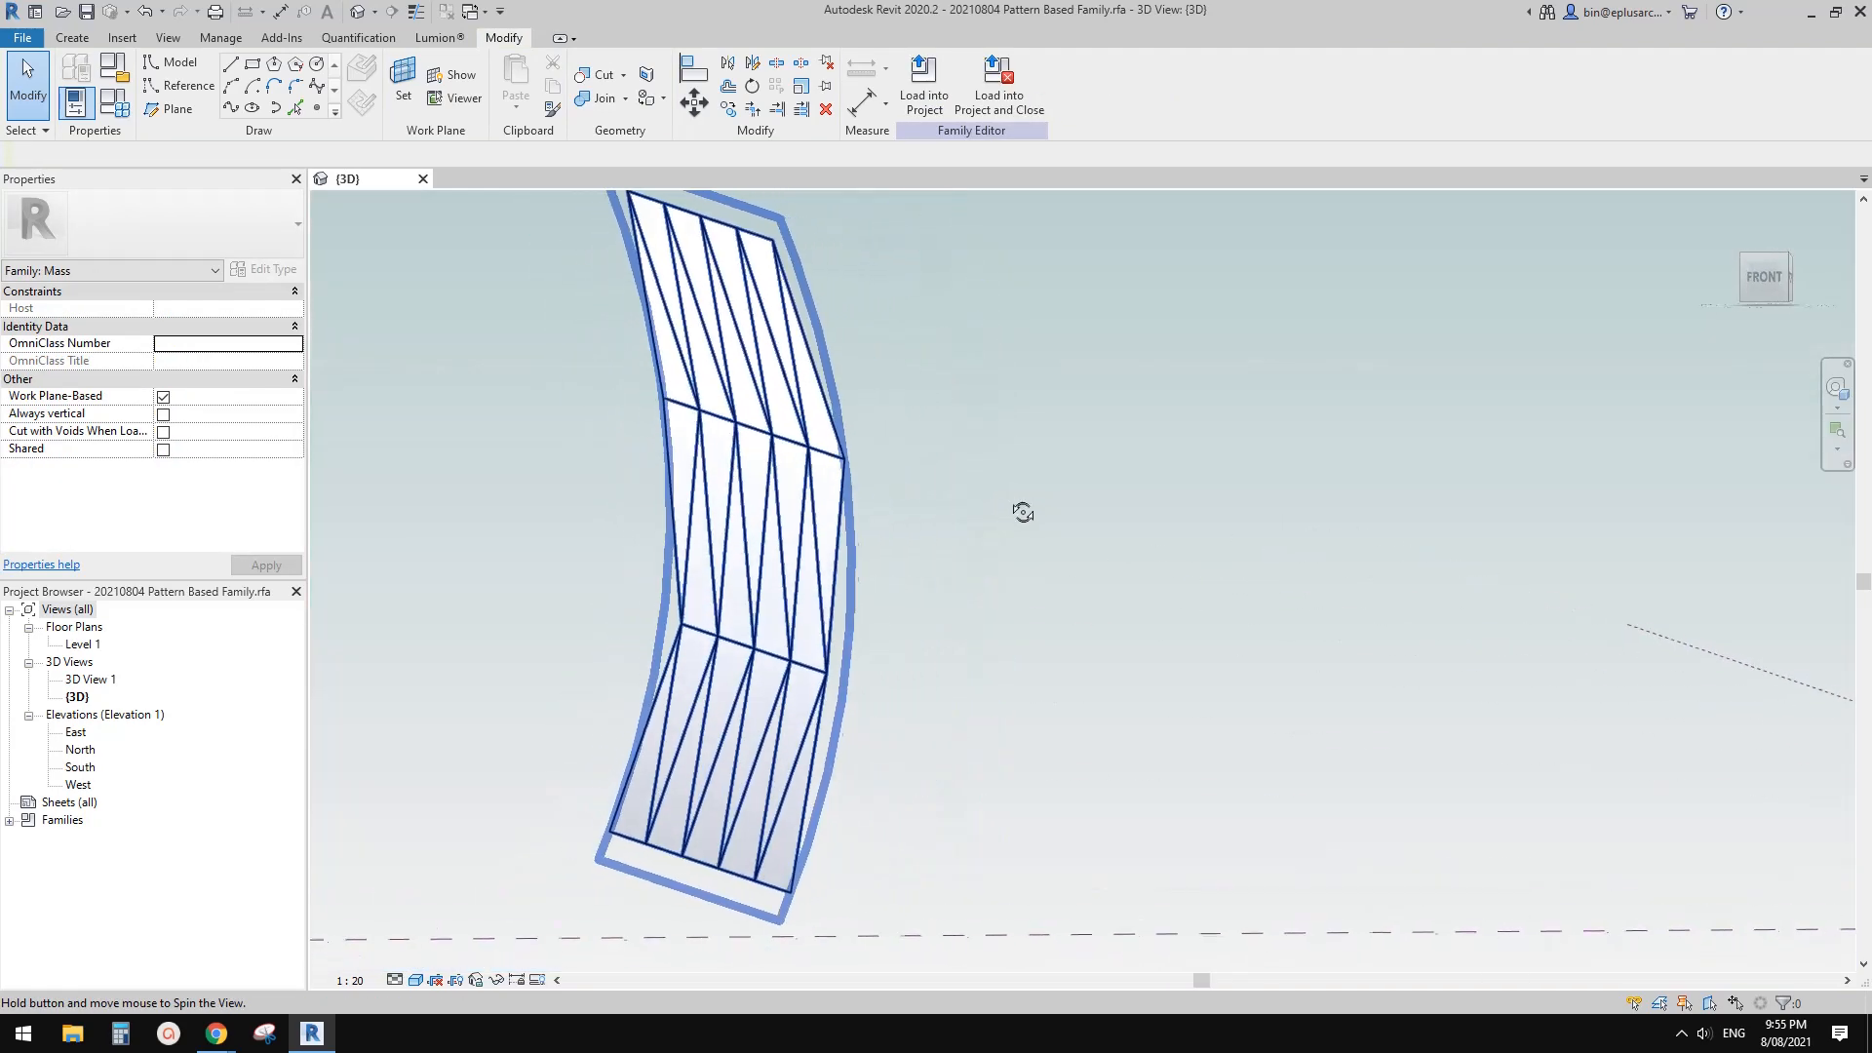
middle_drag(798, 417, 940, 422)
scroll(821, 495, up, 2)
scroll(831, 502, down, 3)
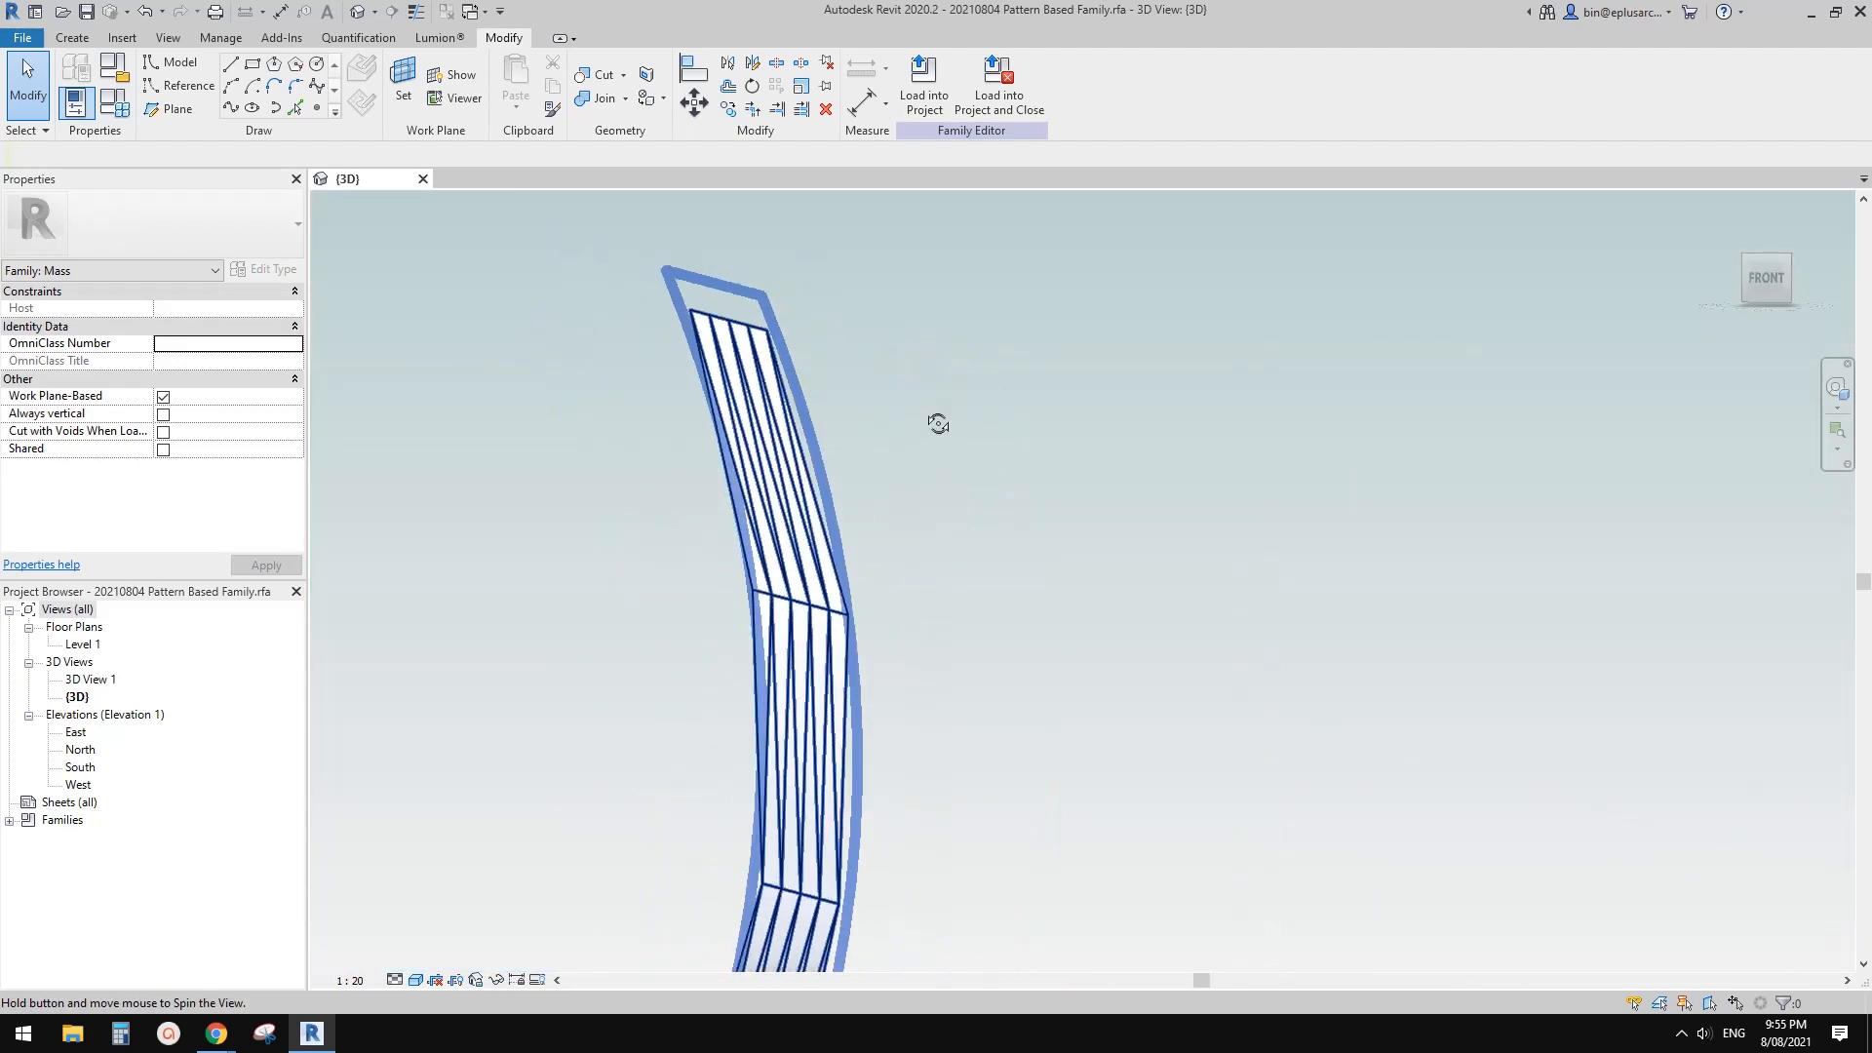
shift+middle_drag(790, 435, 802, 532)
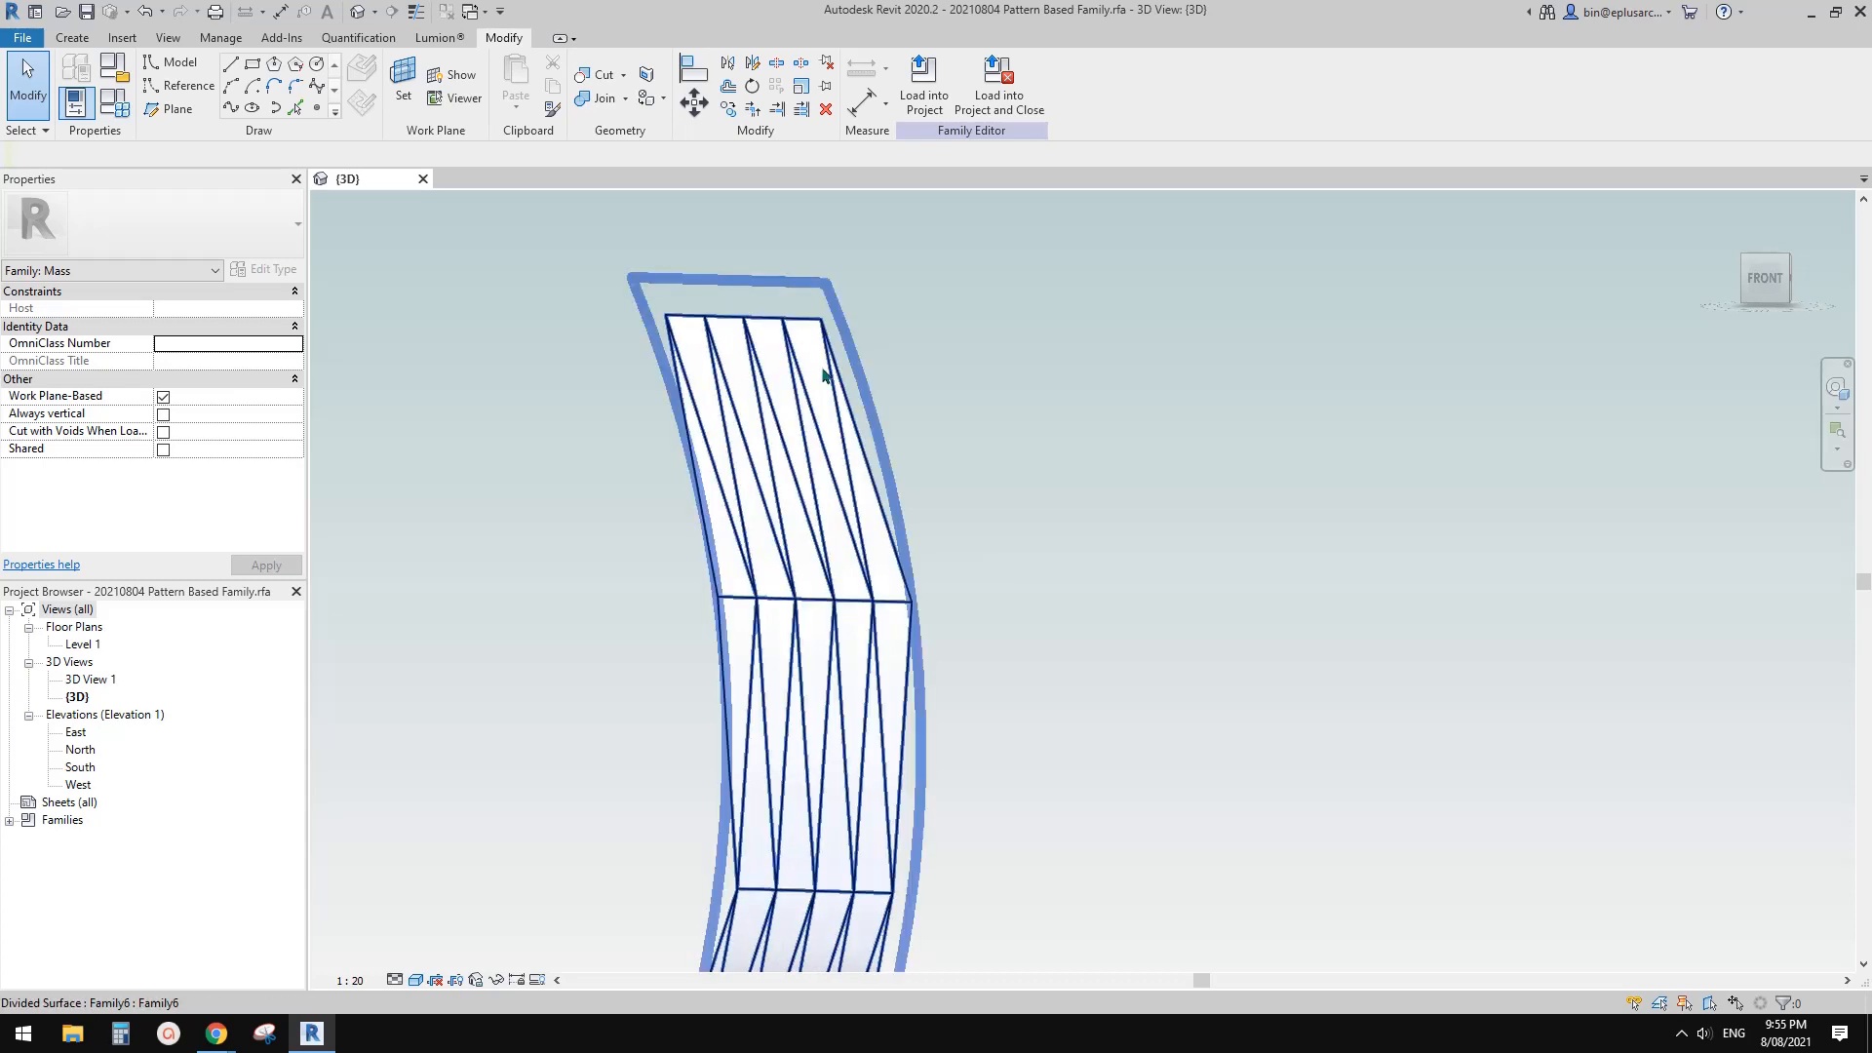
shift+middle_drag(824, 375, 805, 411)
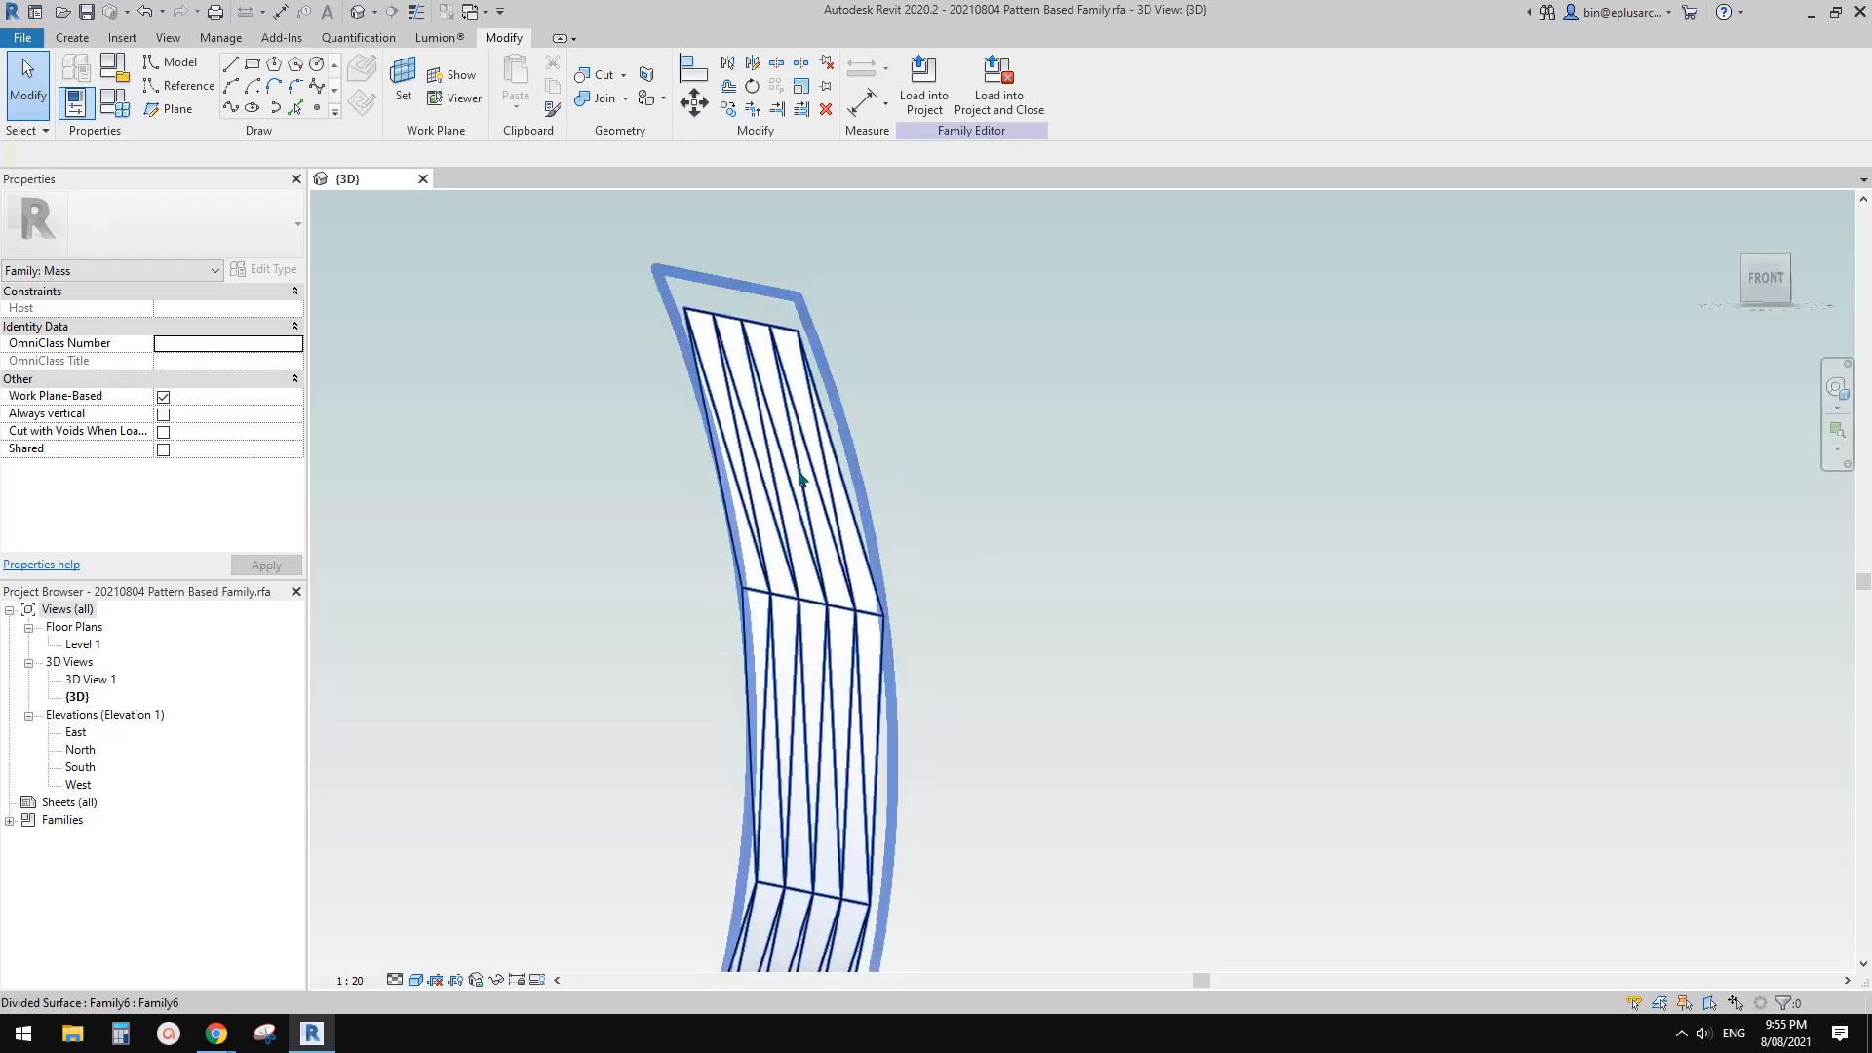
Turn the component display on and the pattern display off for the curved divided surface.
shift+middle_drag(965, 625, 827, 556)
click(934, 382)
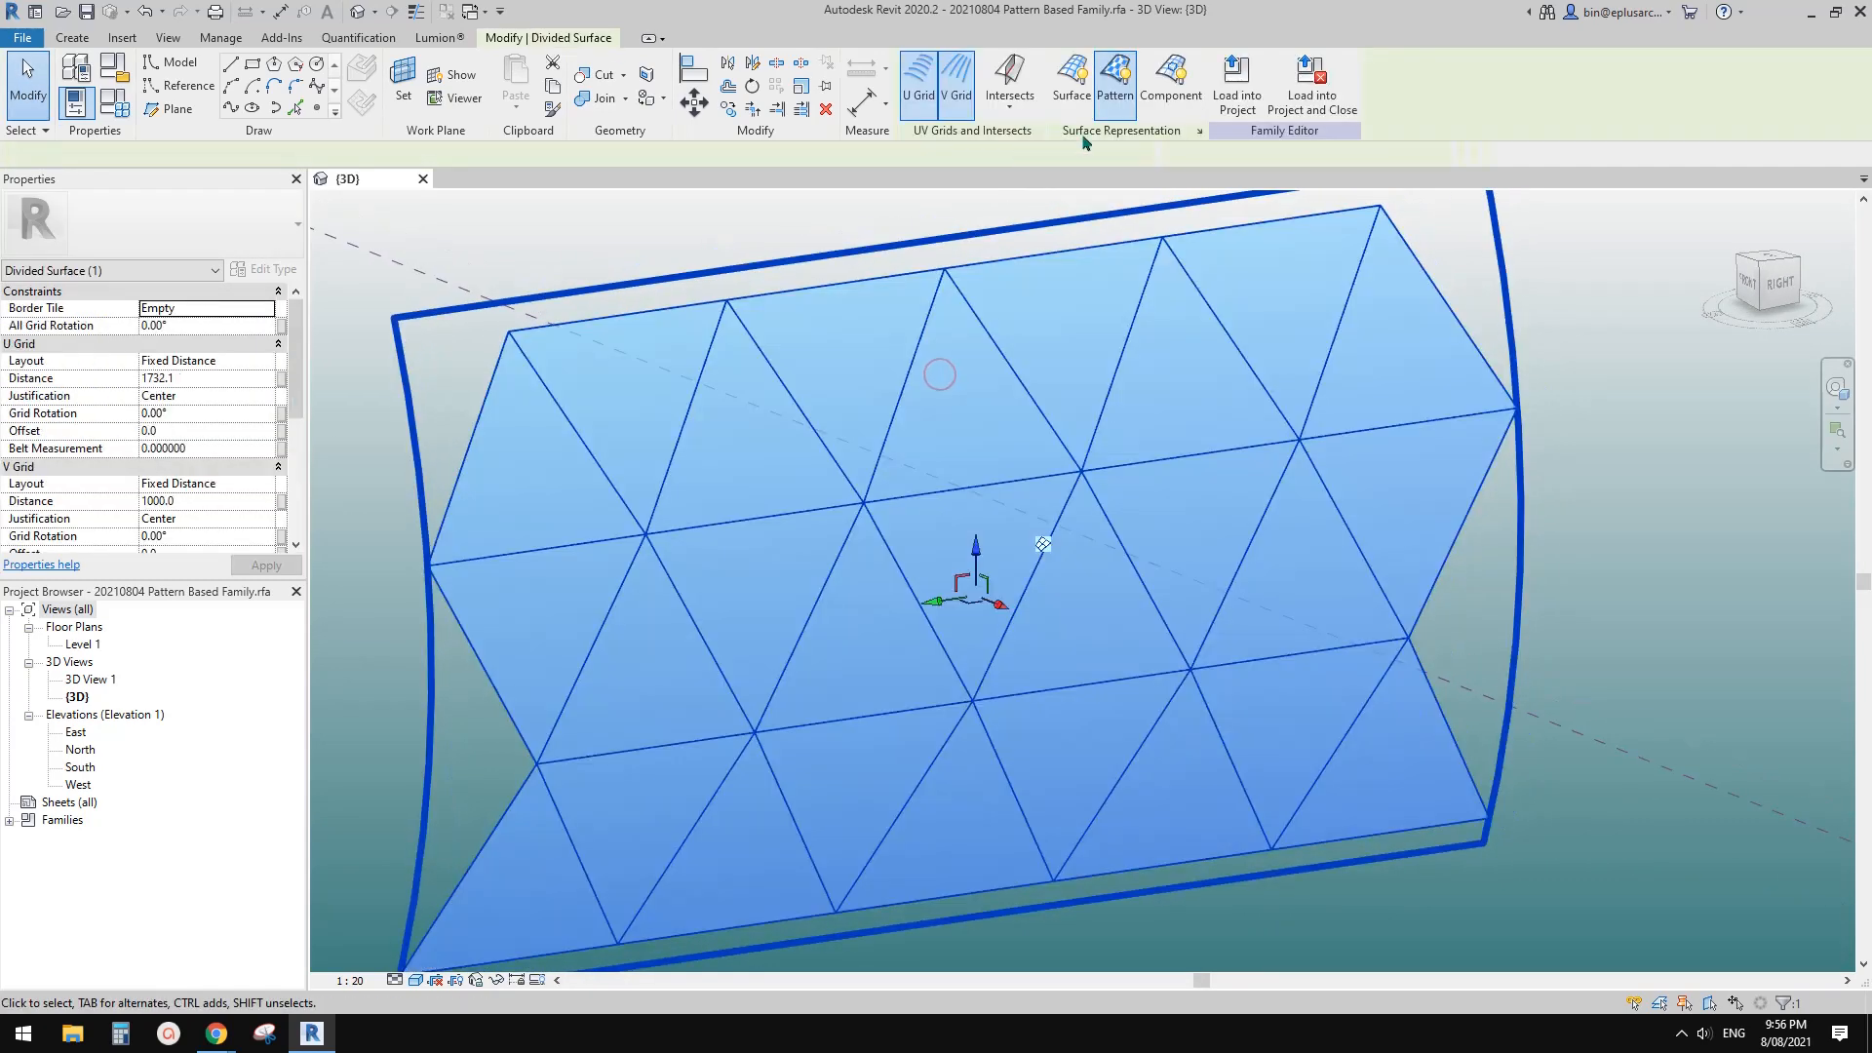
click(1170, 78)
click(1118, 87)
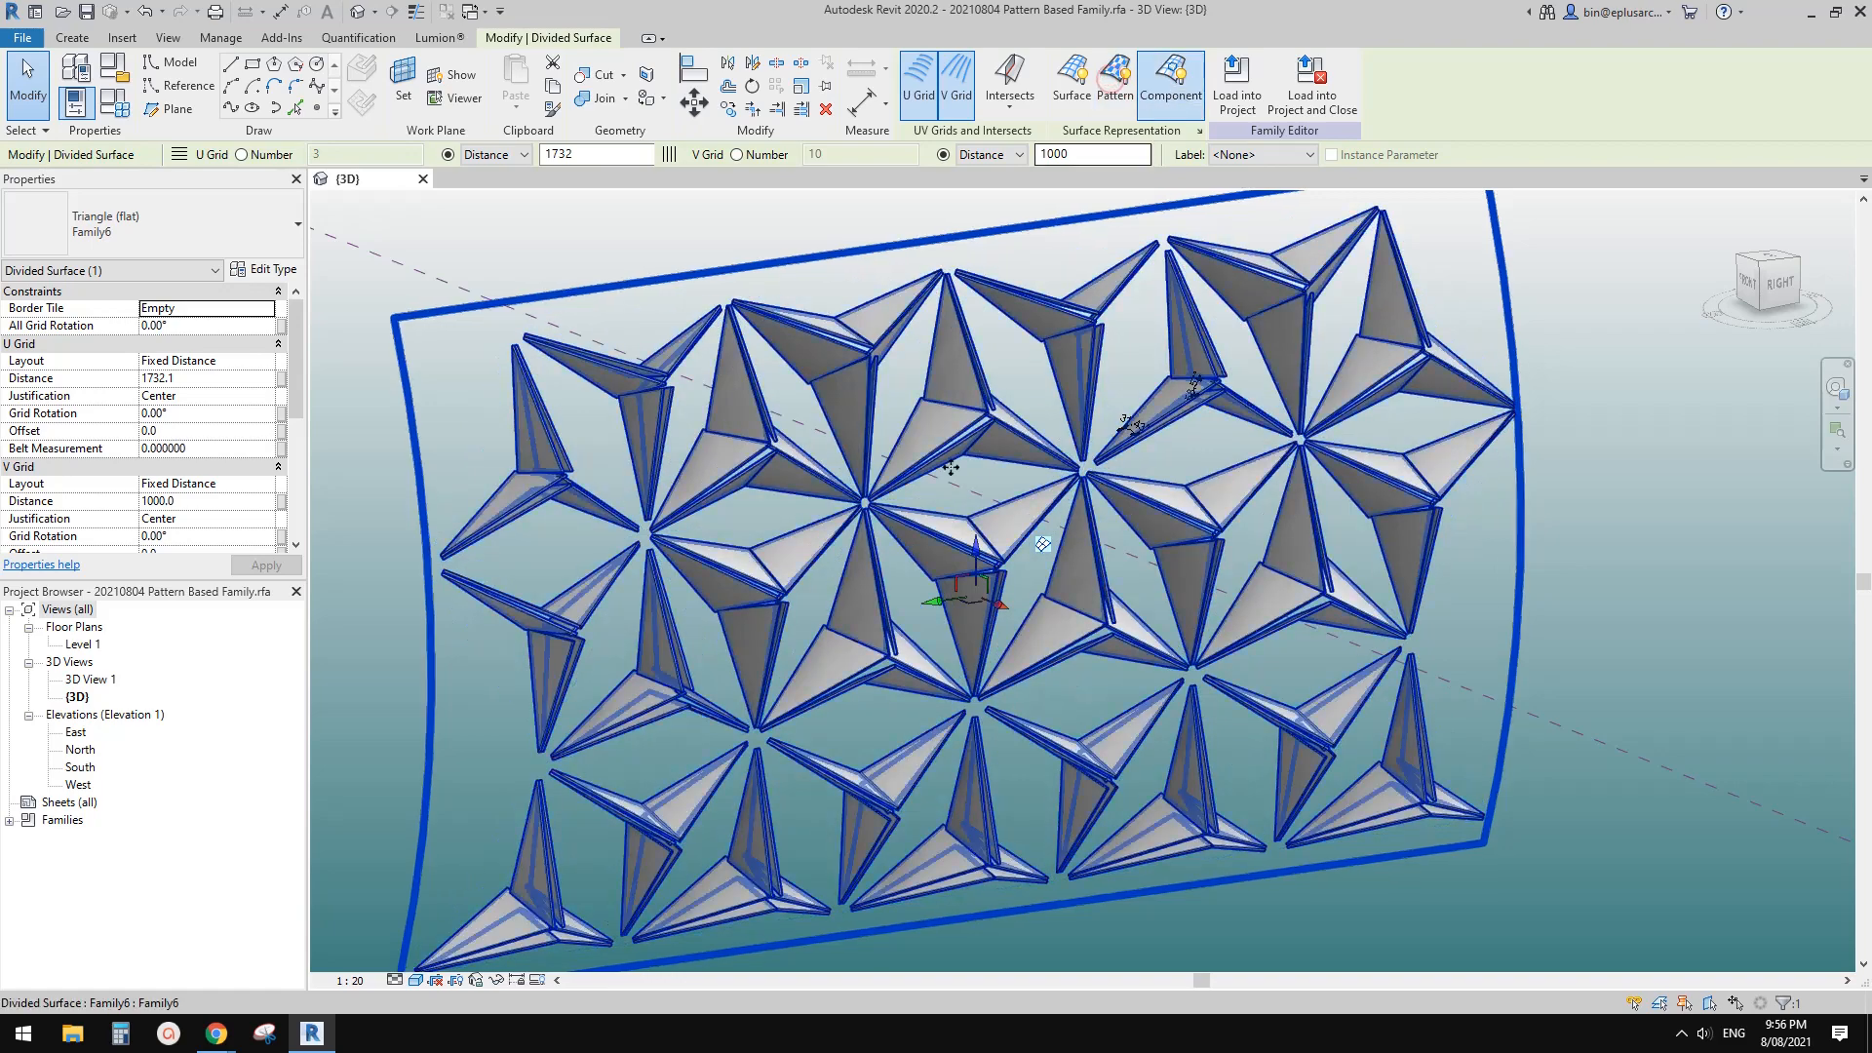
key(Escape)
scroll(878, 683, up, 3)
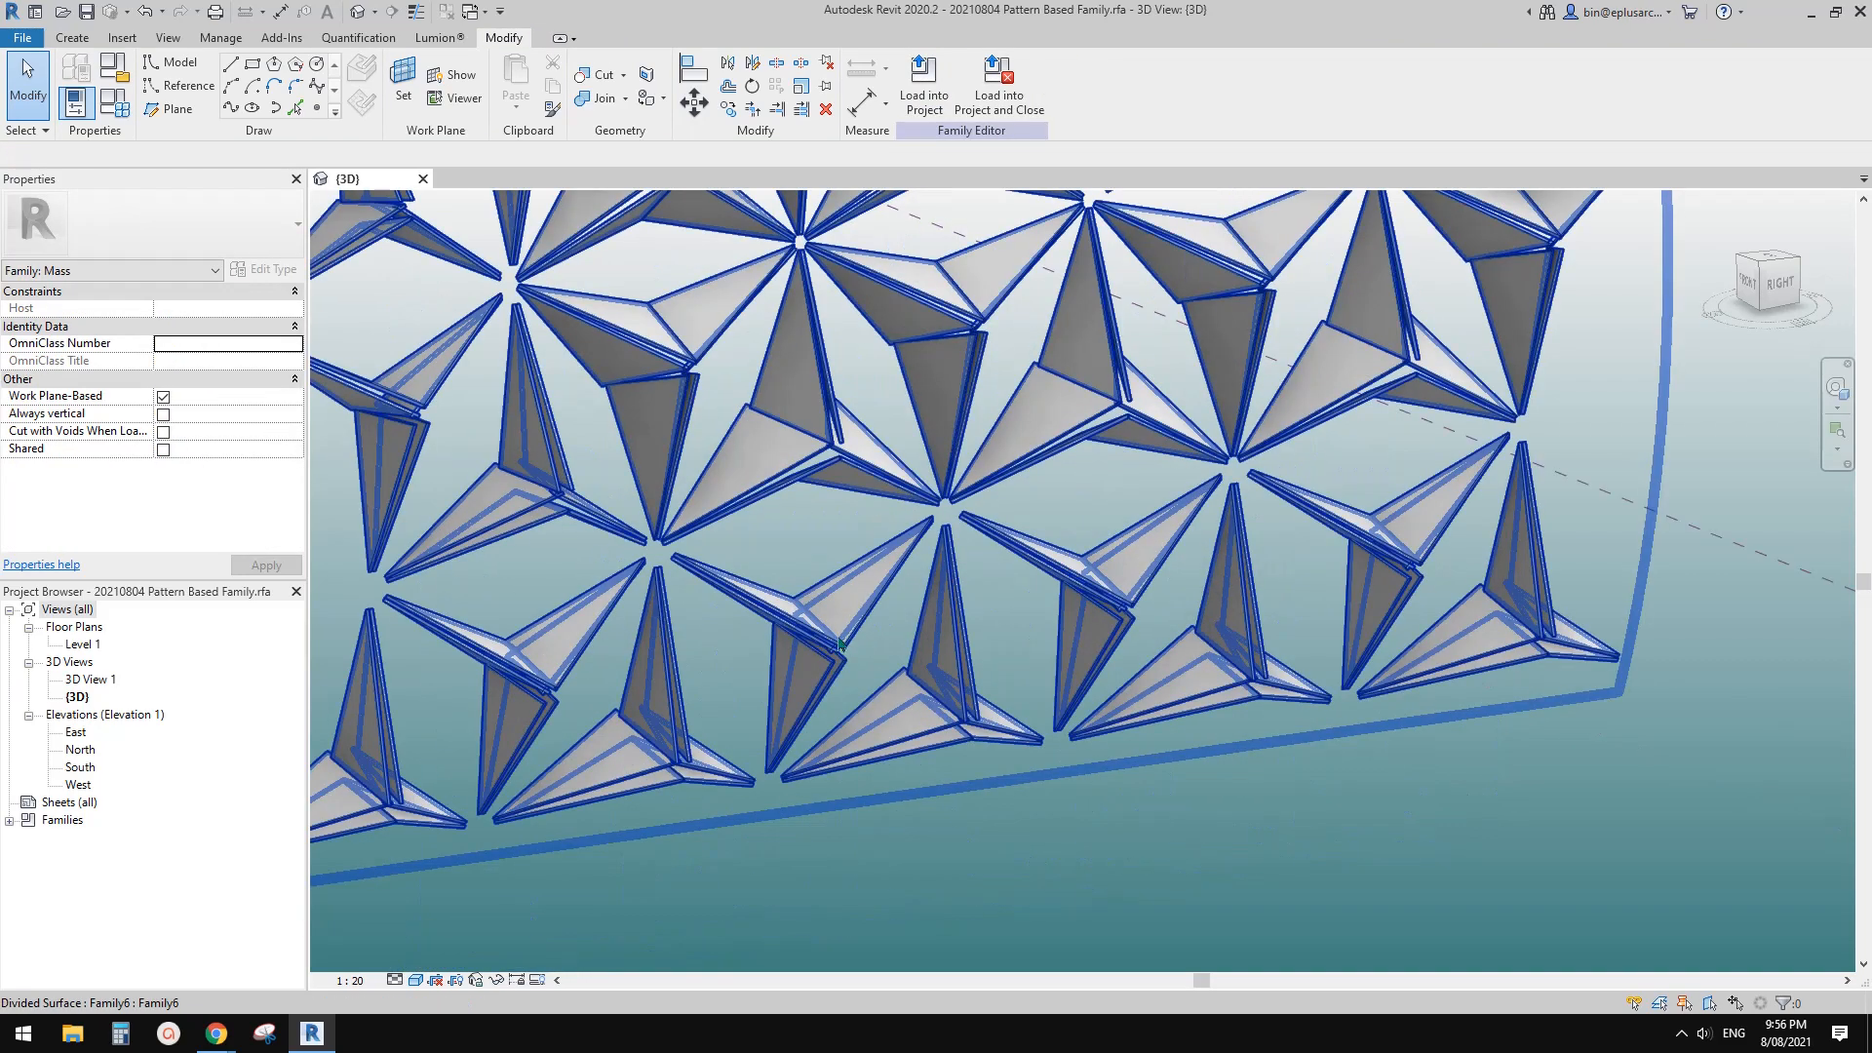
Open the family of a single triangular panel in the surface's lowest row for editing.
key(Tab)
click(838, 643)
scroll(877, 409, up, 2)
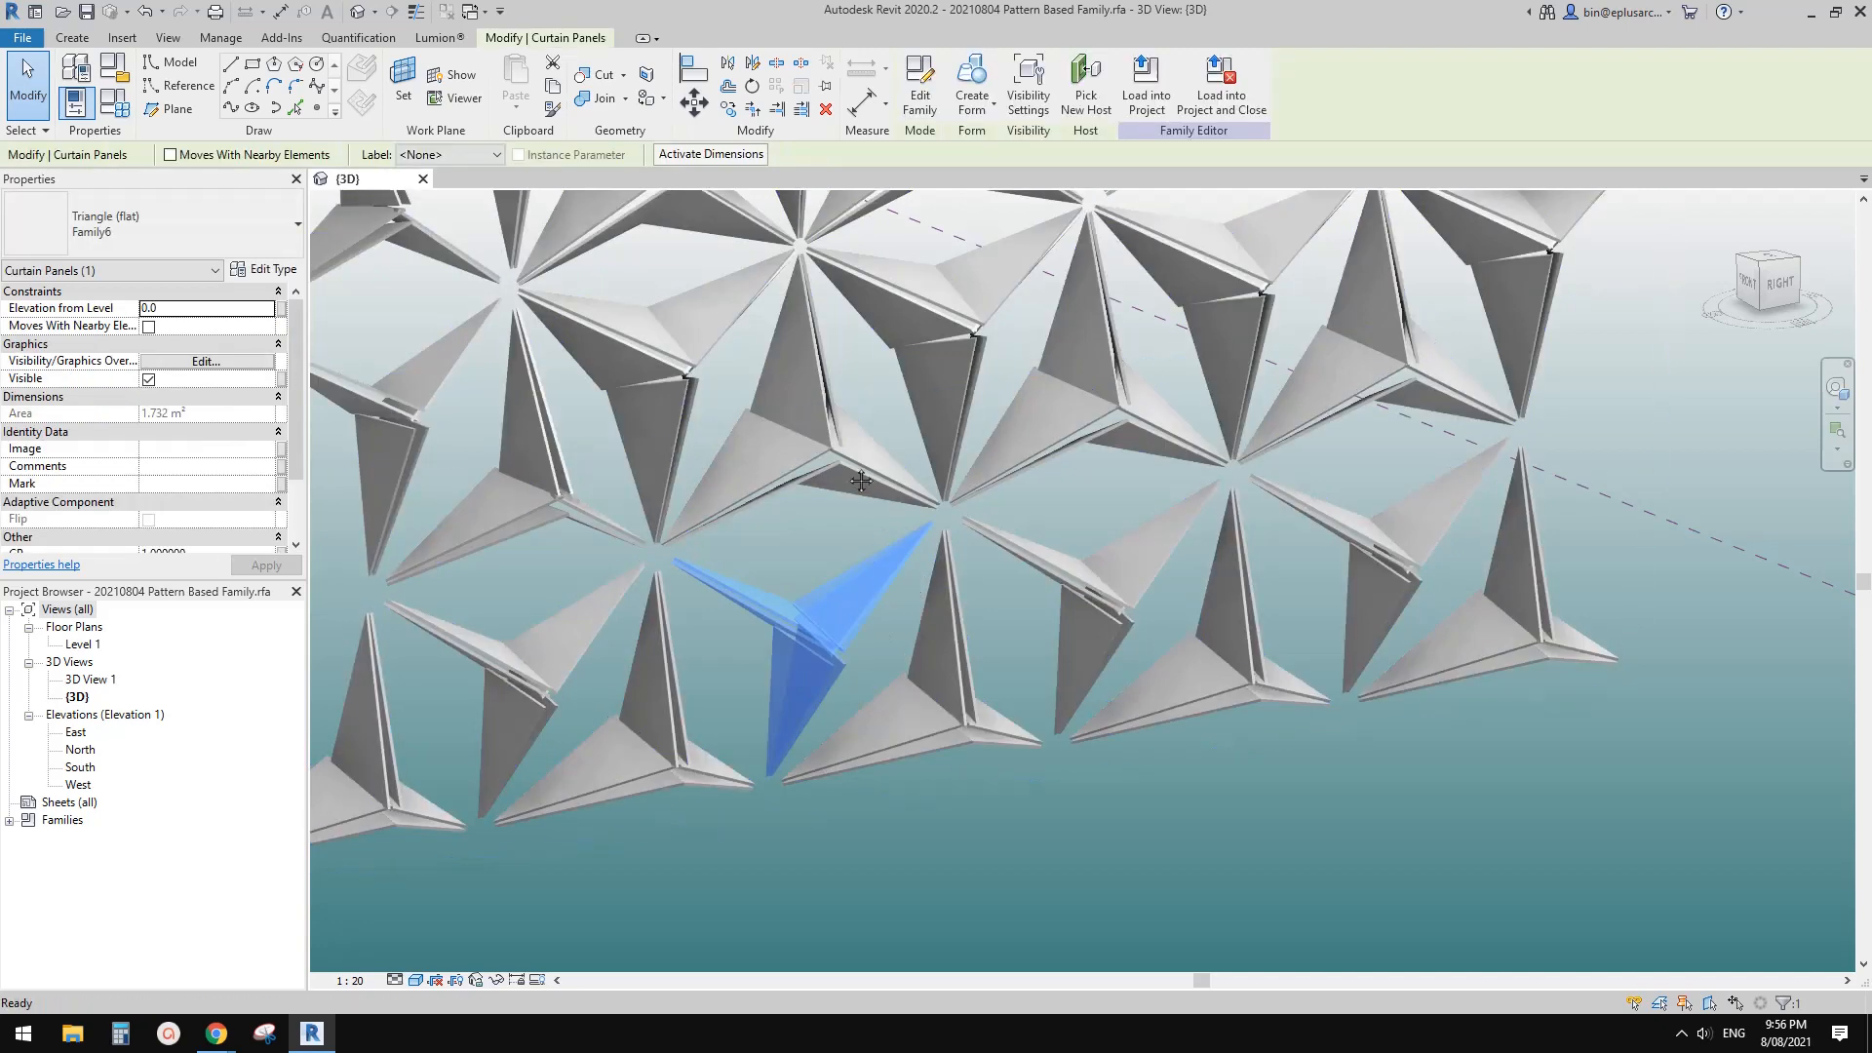
click(920, 88)
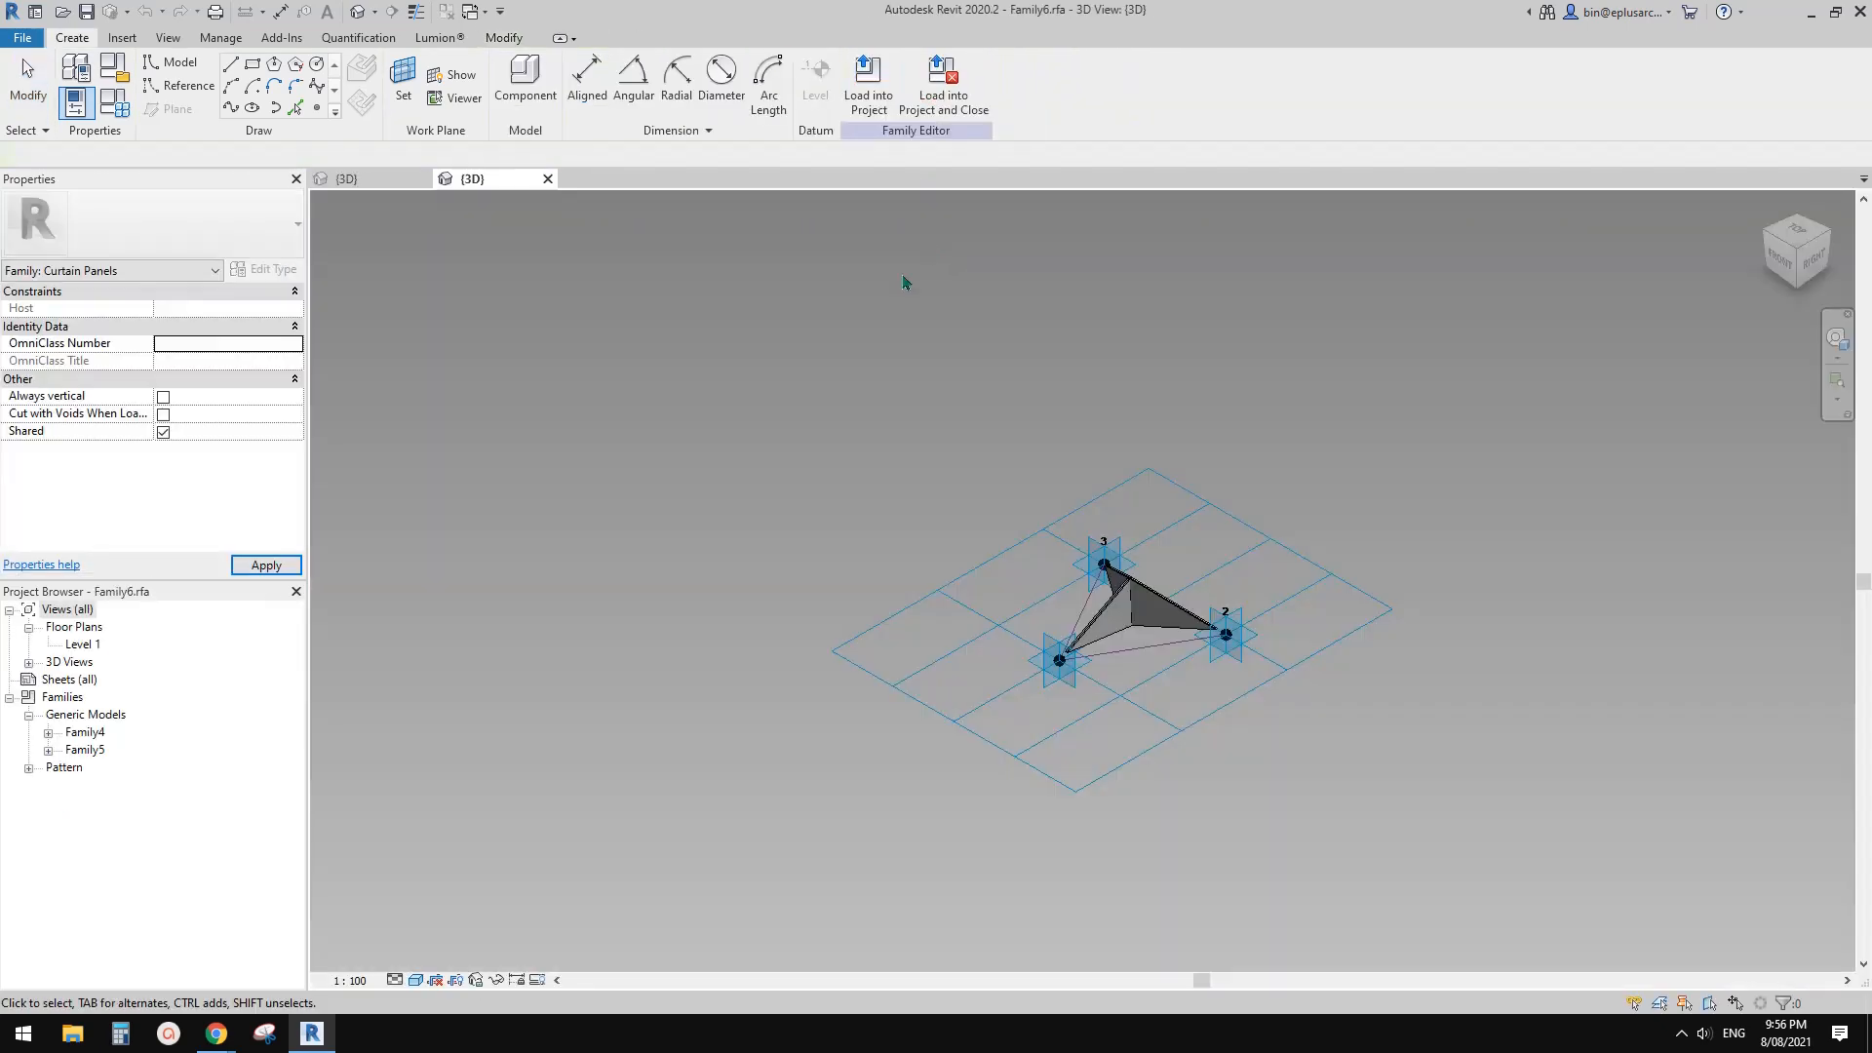
Examine the panel family's folded triangular parts and three placement points from several angles.
middle_drag(1207, 627, 1028, 602)
scroll(905, 585, up, 5)
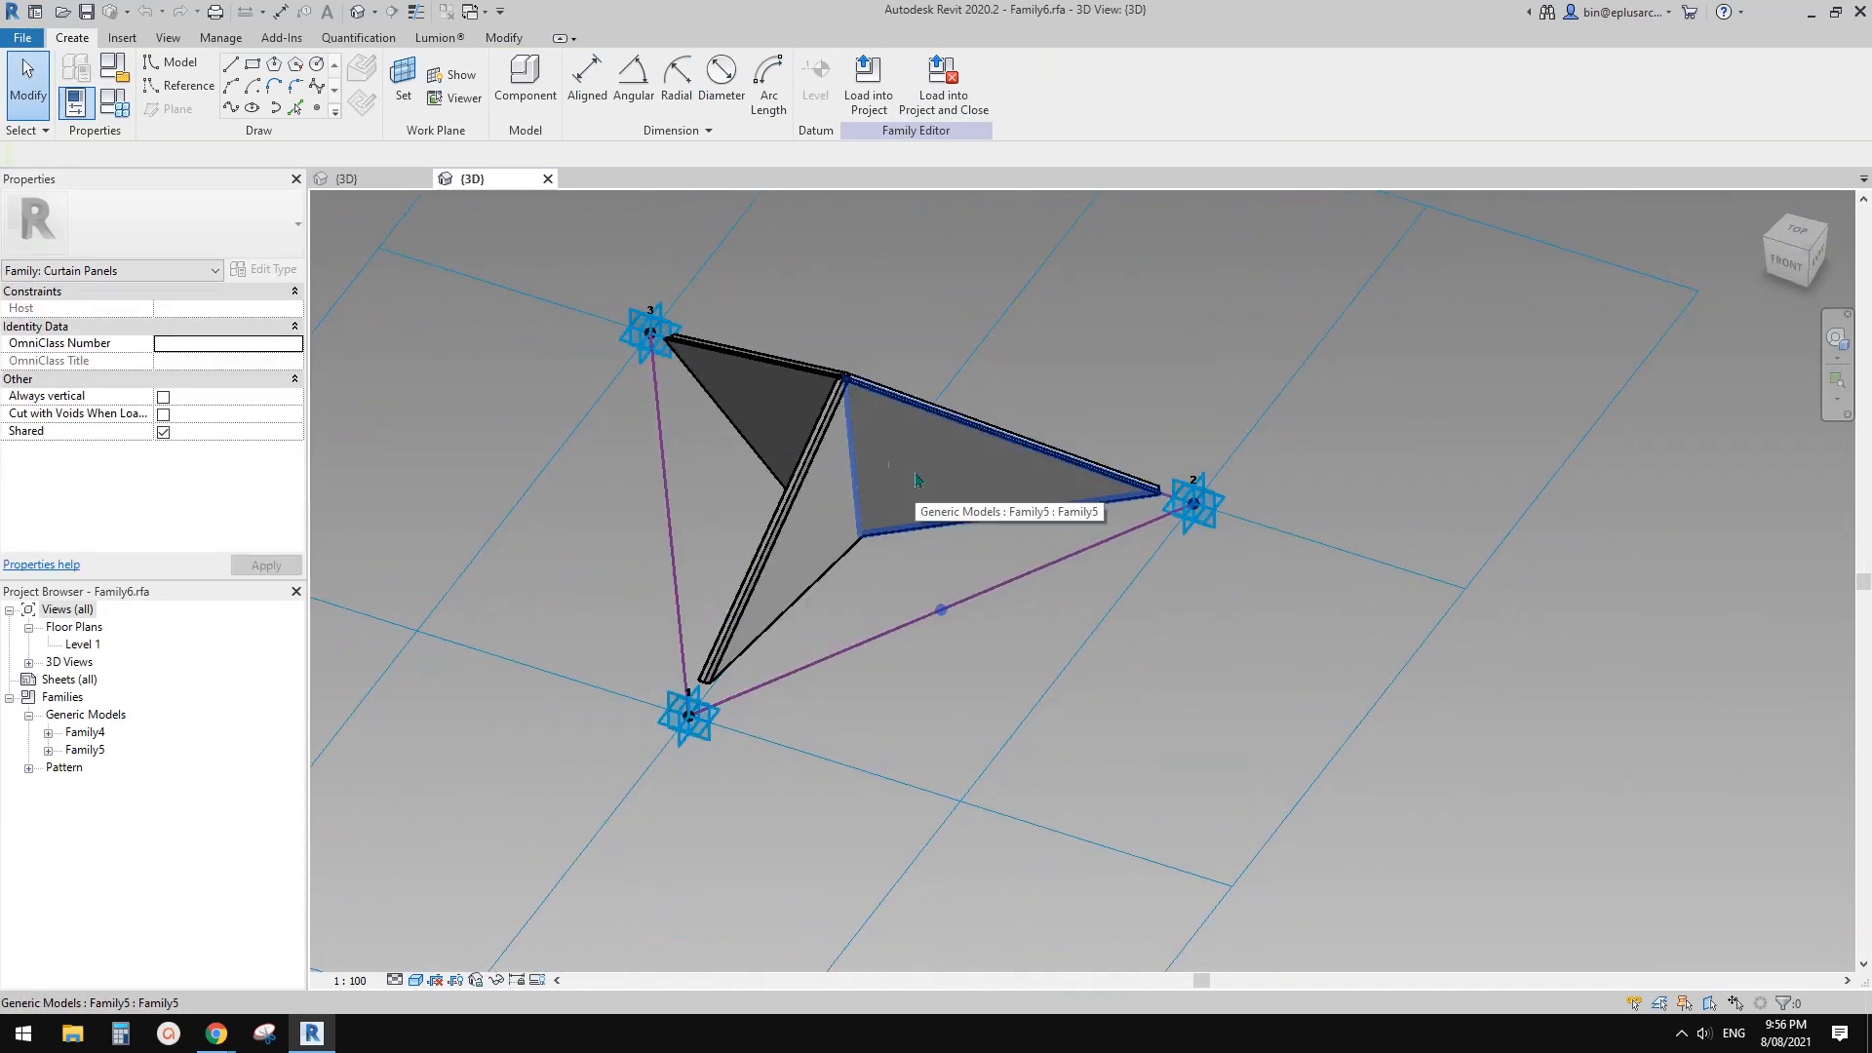
middle_drag(914, 474, 842, 532)
middle_drag(718, 488, 647, 511)
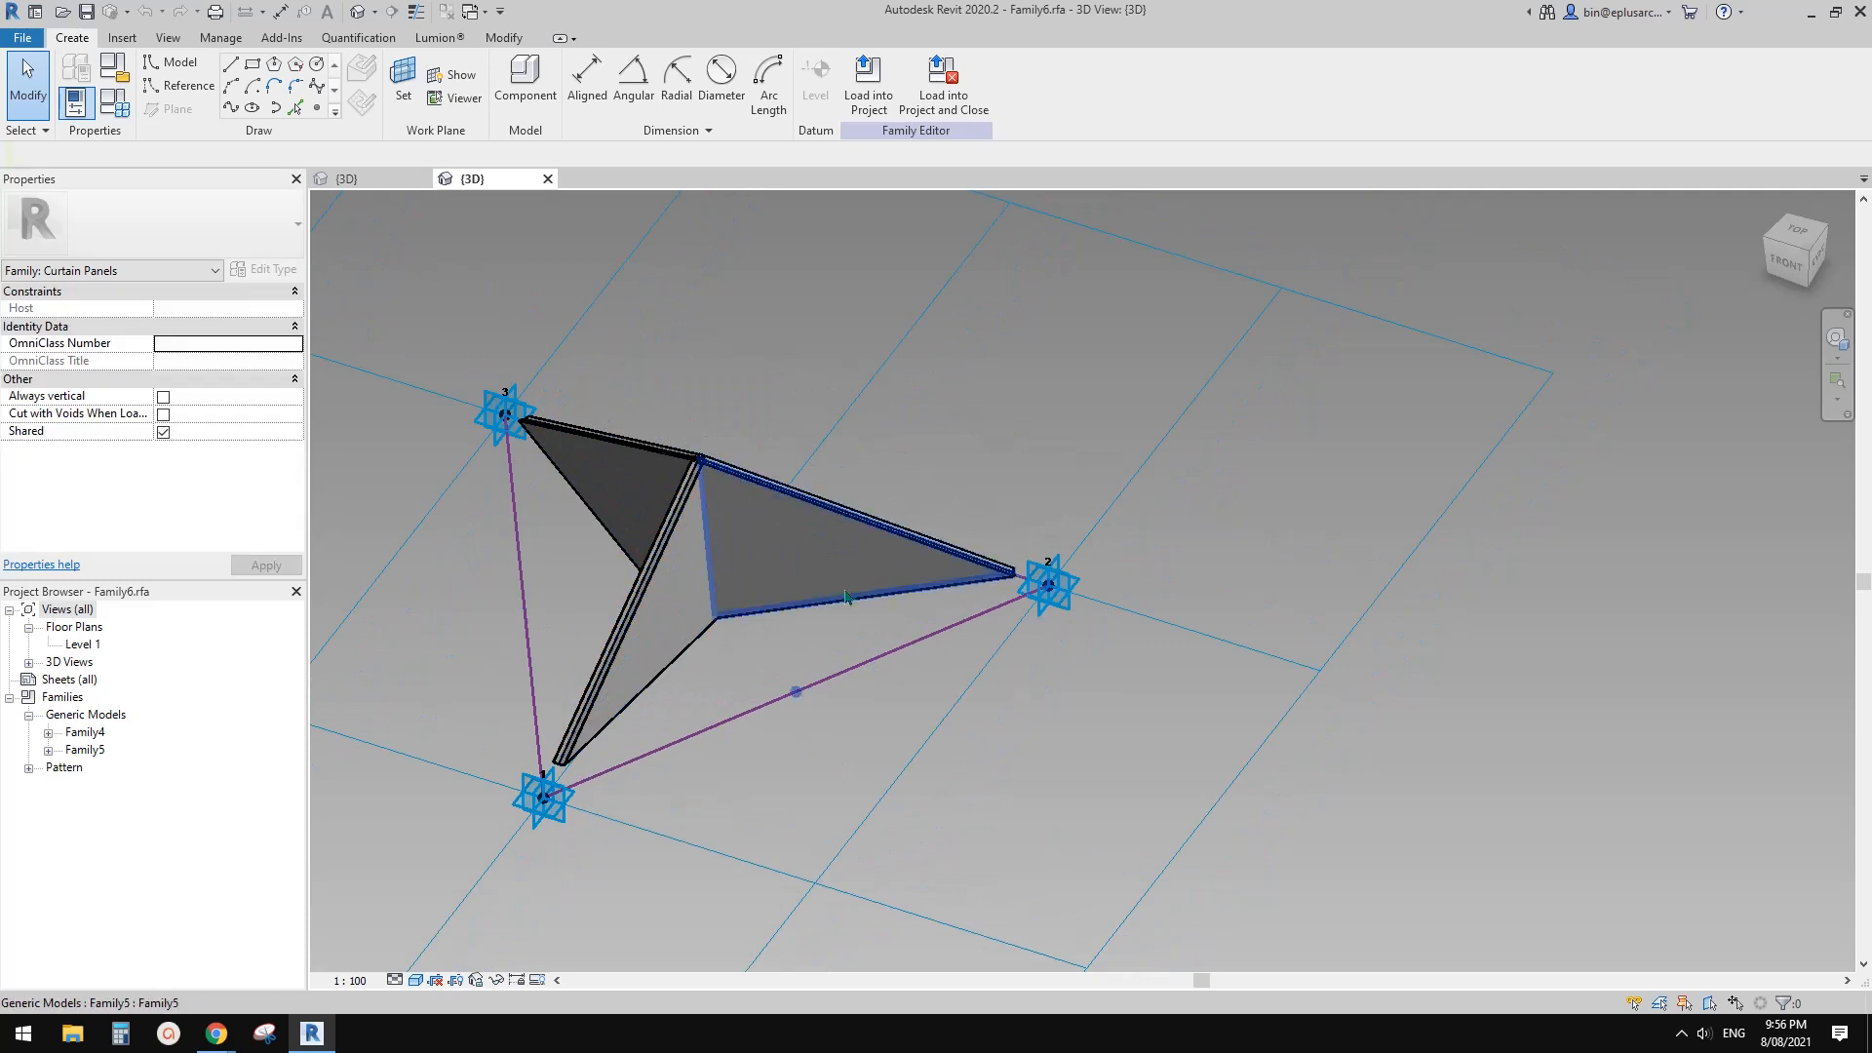
shift+middle_drag(845, 596, 924, 454)
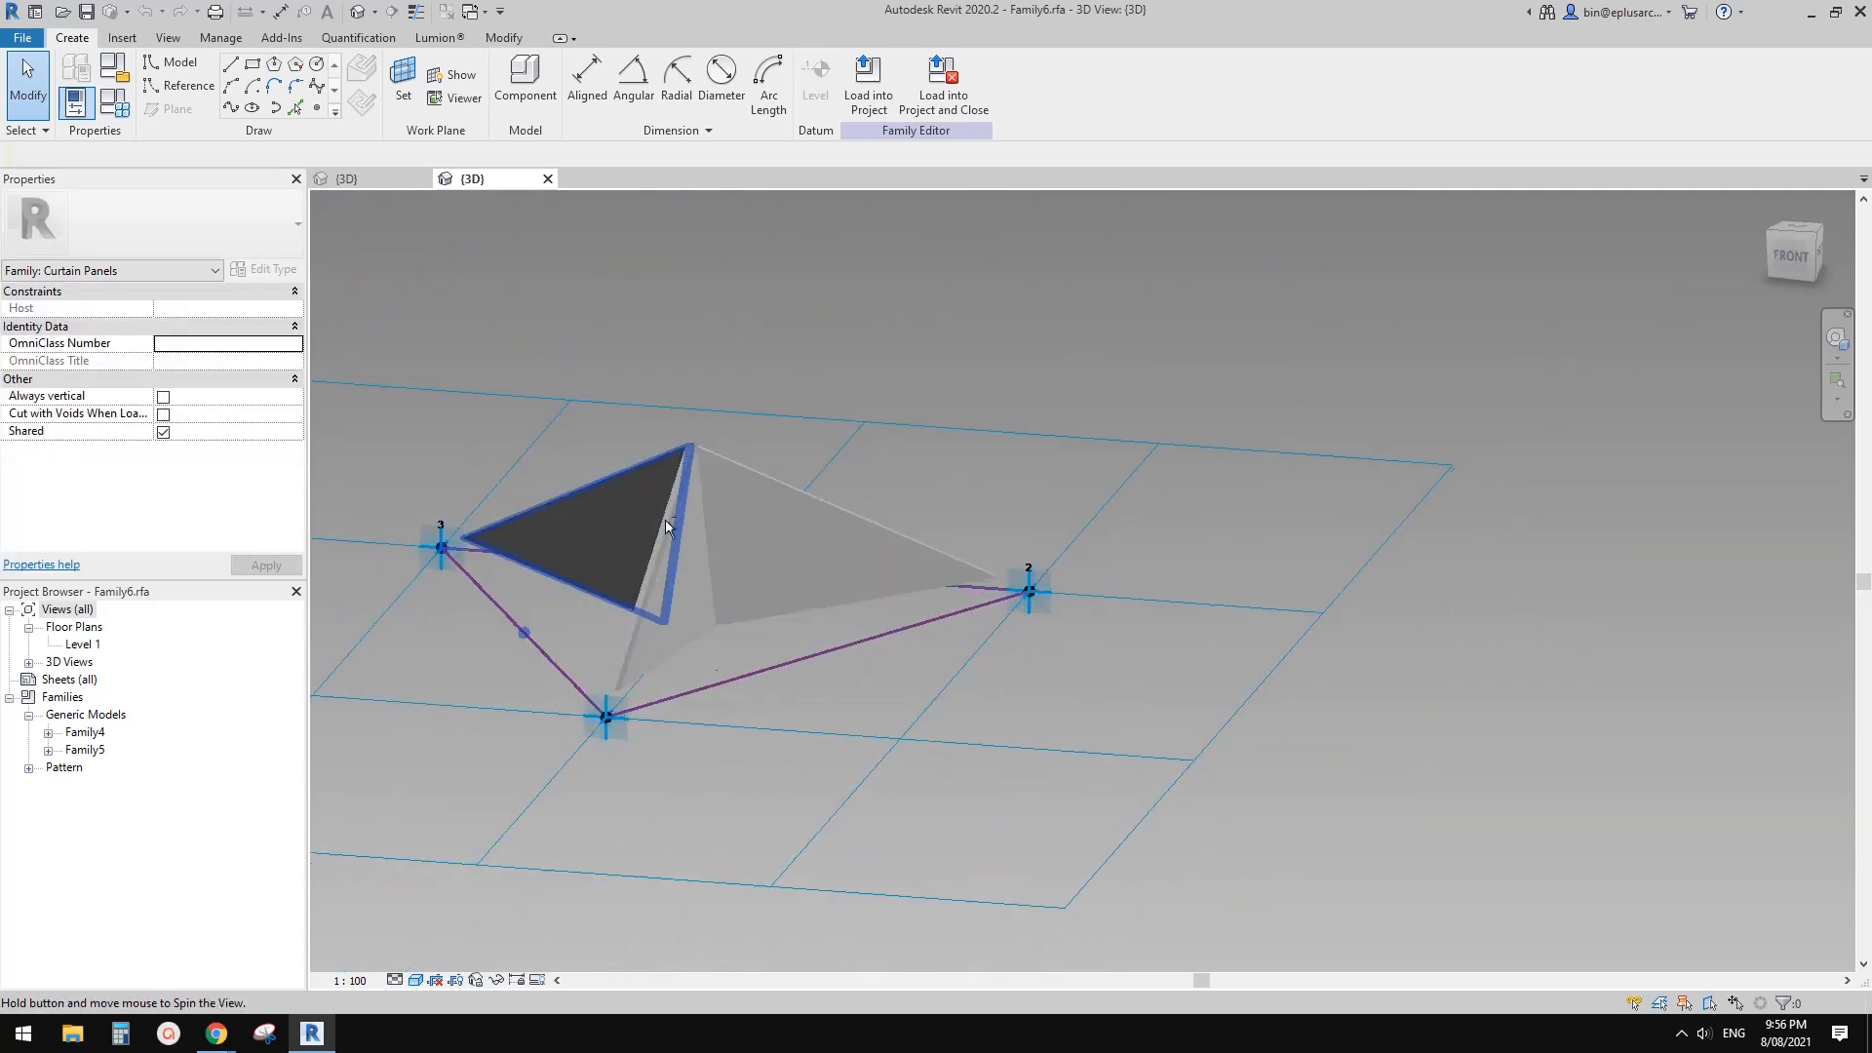
shift+middle_drag(710, 557, 815, 647)
Examine the nested Family4 part between placement point 1 and the apex, up close and from several angles.
click(719, 588)
scroll(723, 556, down, 3)
shift+middle_drag(725, 585, 710, 656)
scroll(707, 656, up, 1)
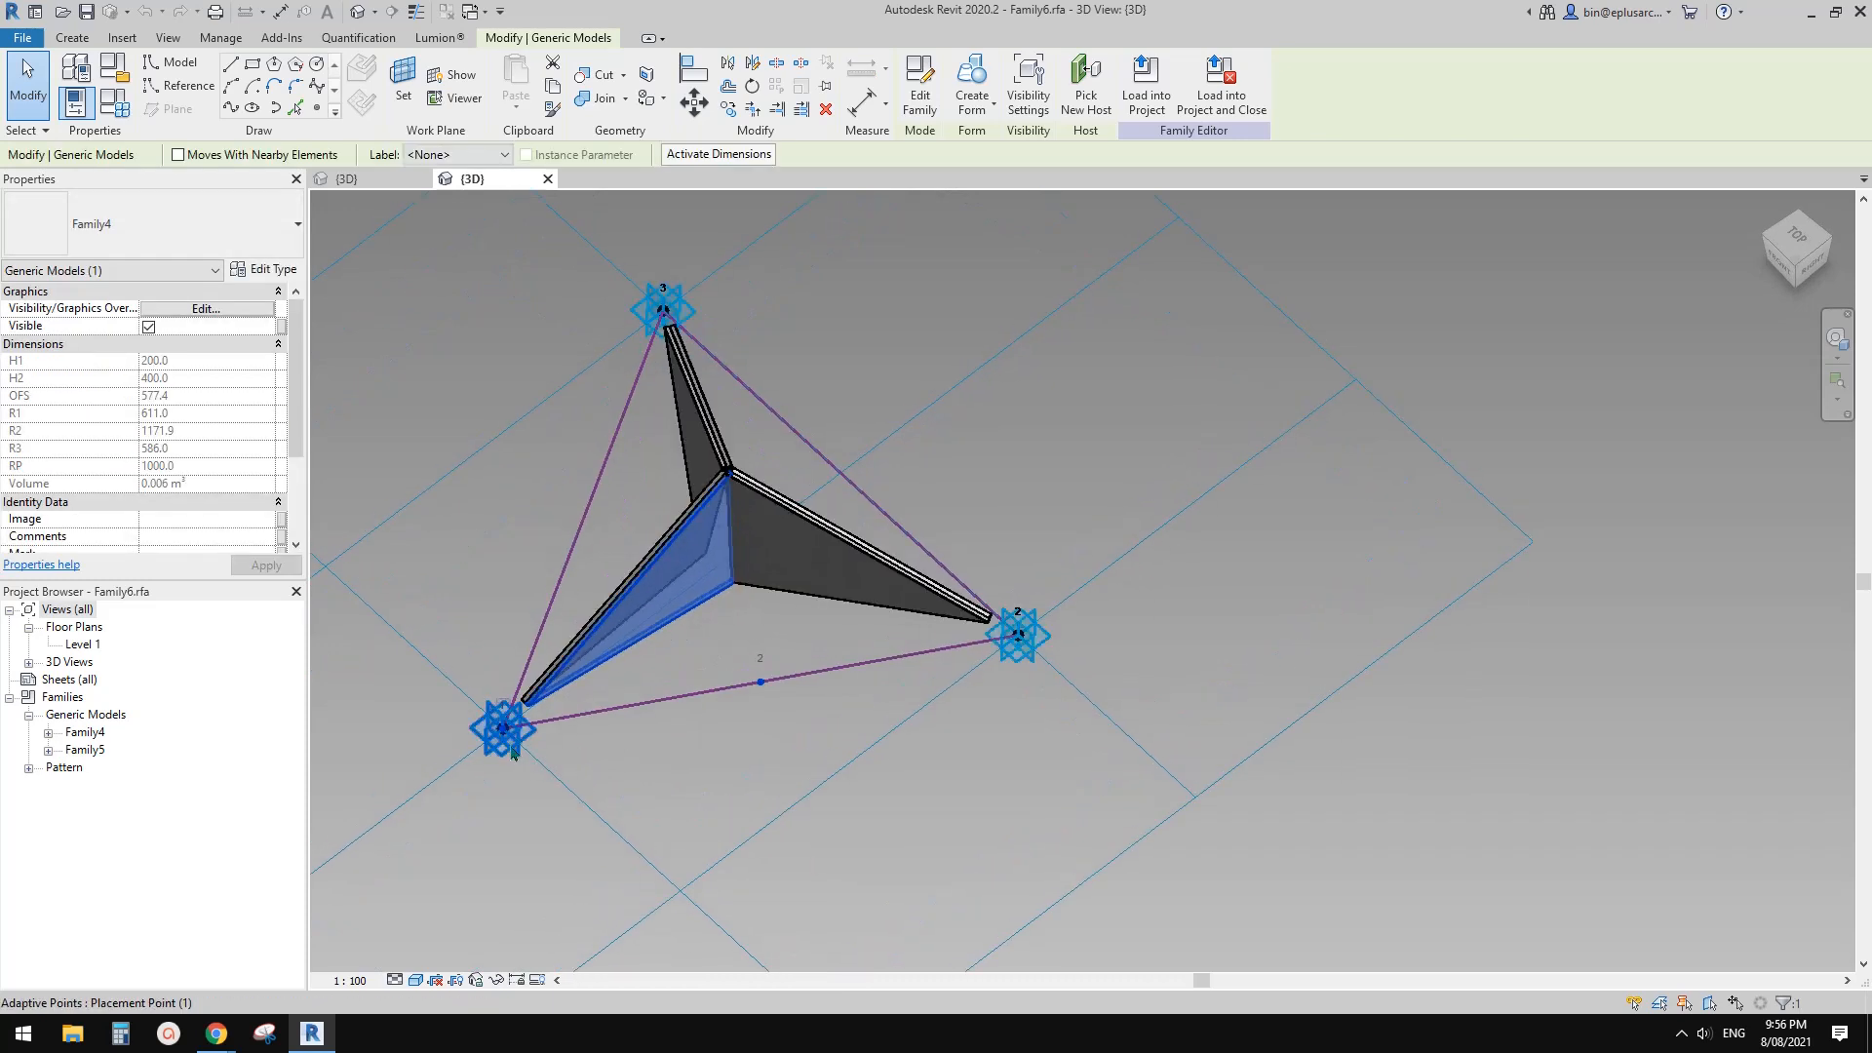
scroll(463, 824, up, 2)
scroll(527, 695, up, 3)
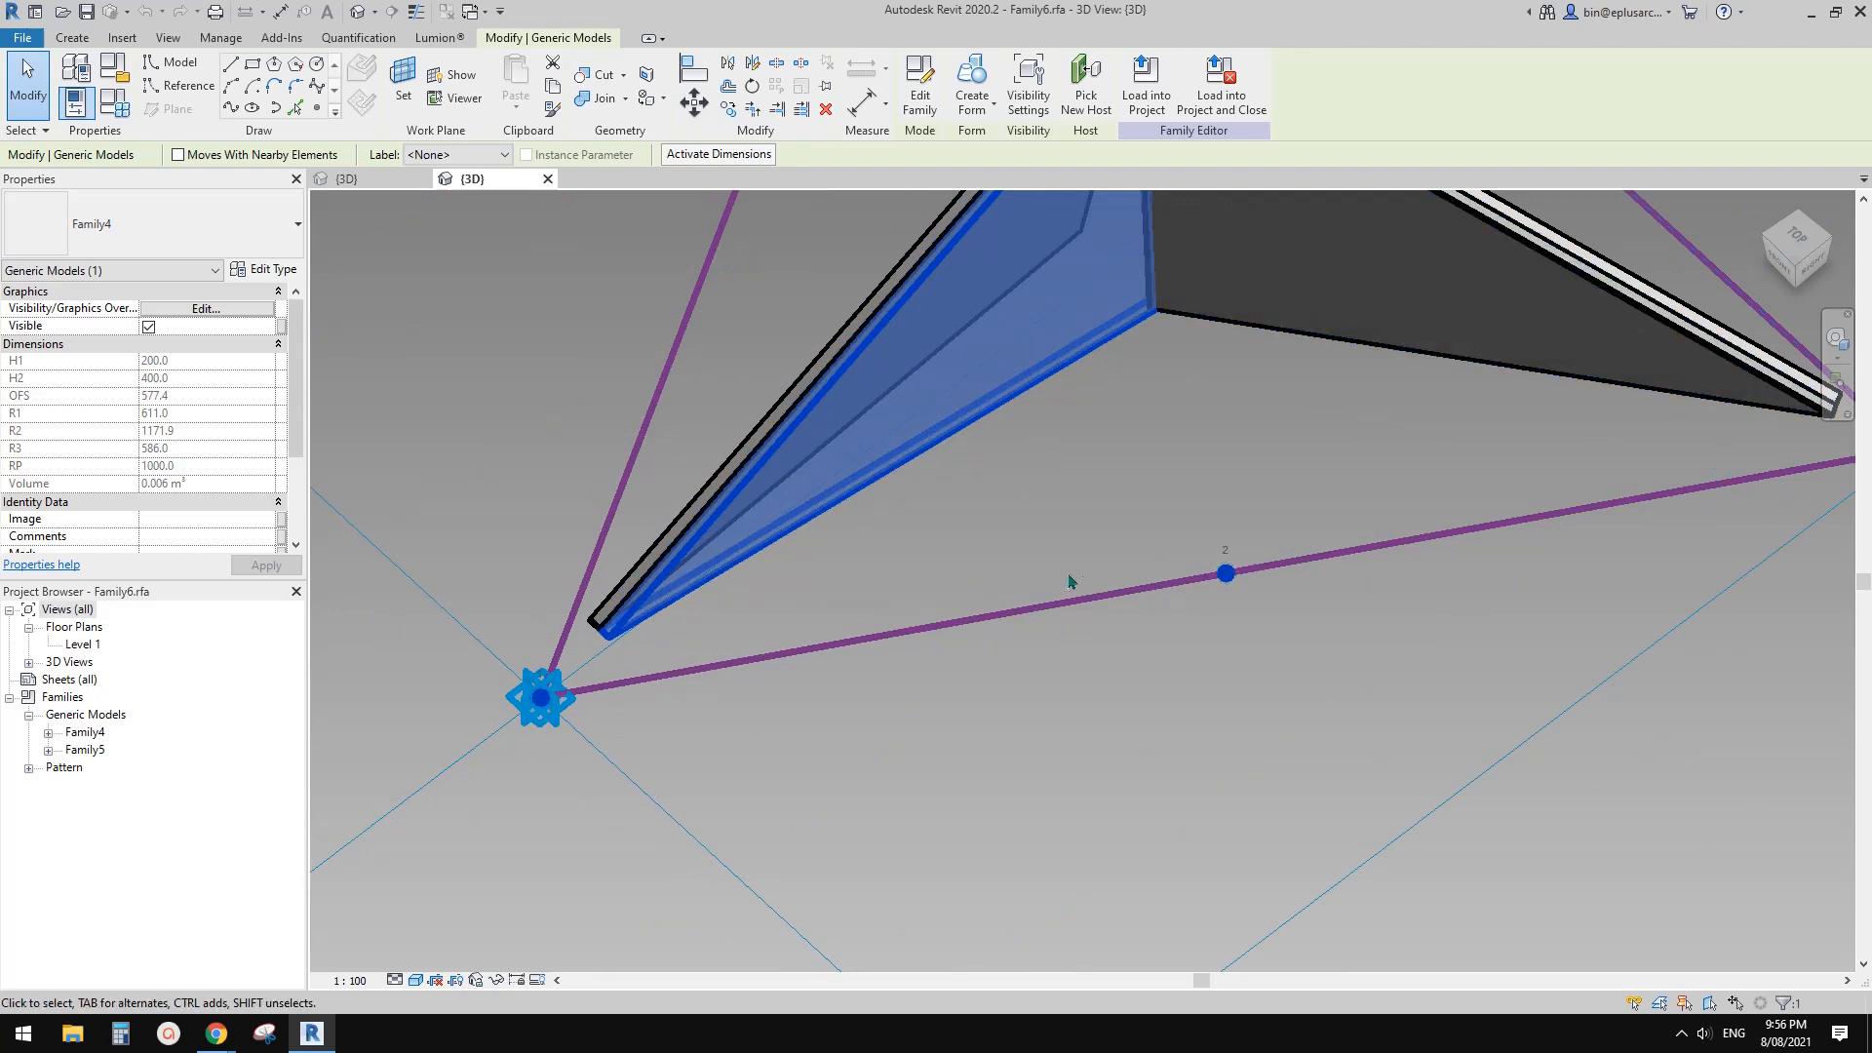
scroll(969, 652, down, 5)
middle_drag(942, 577, 920, 657)
scroll(920, 656, up, 1)
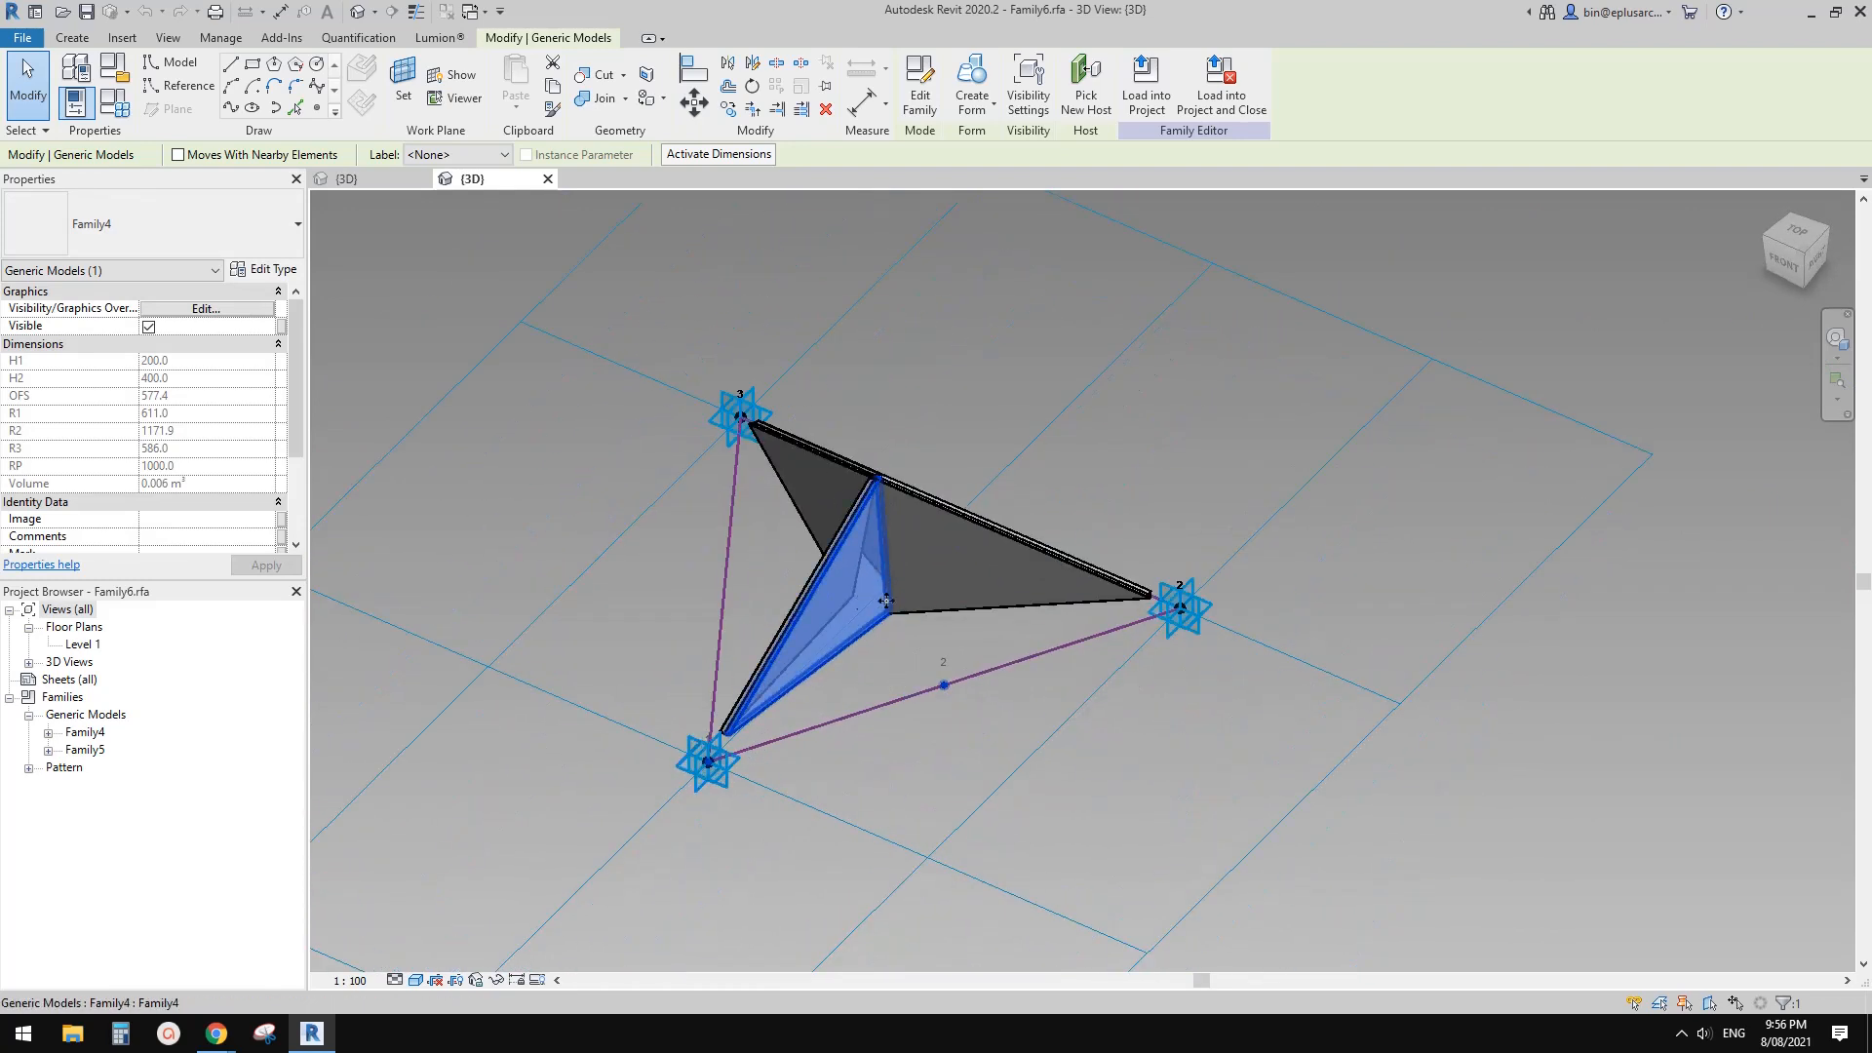
scroll(862, 613, up, 1)
scroll(865, 629, down, 1)
middle_drag(876, 643, 928, 635)
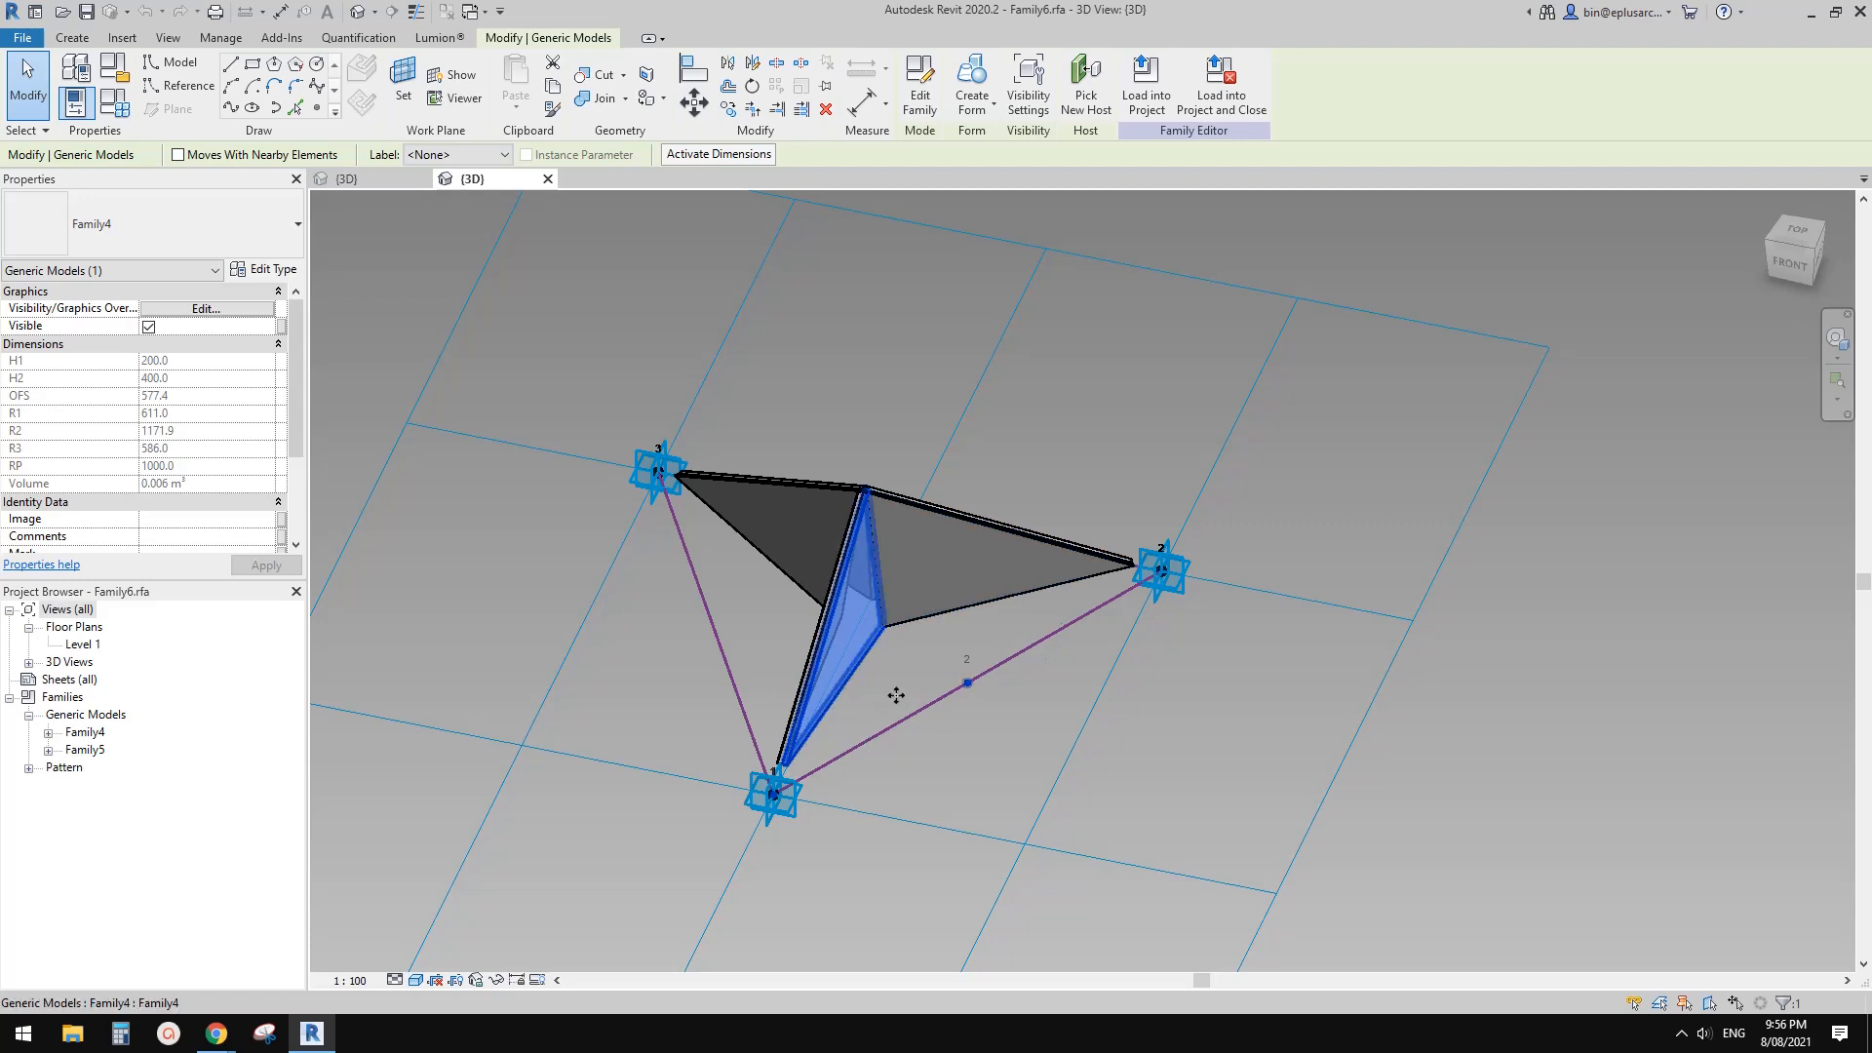
Raise placement point 3 straight up above the reference grid in the front view.
click(734, 583)
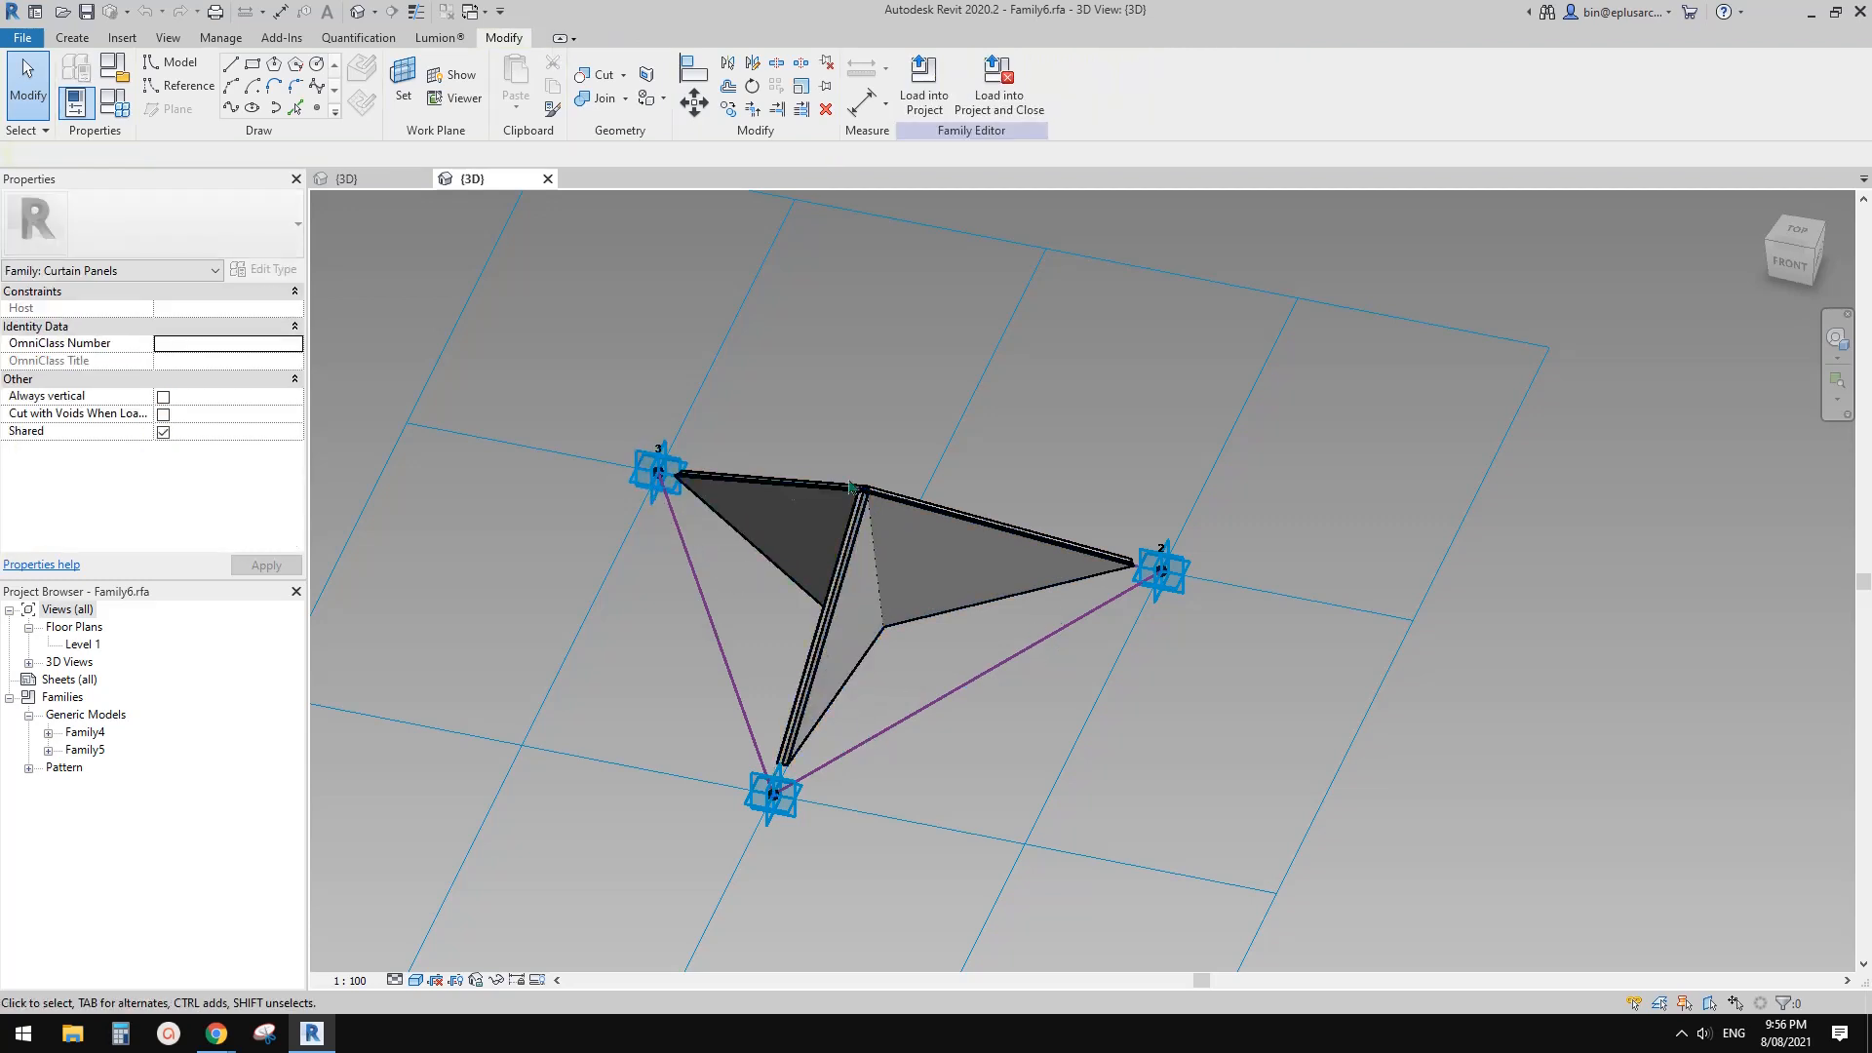
click(648, 469)
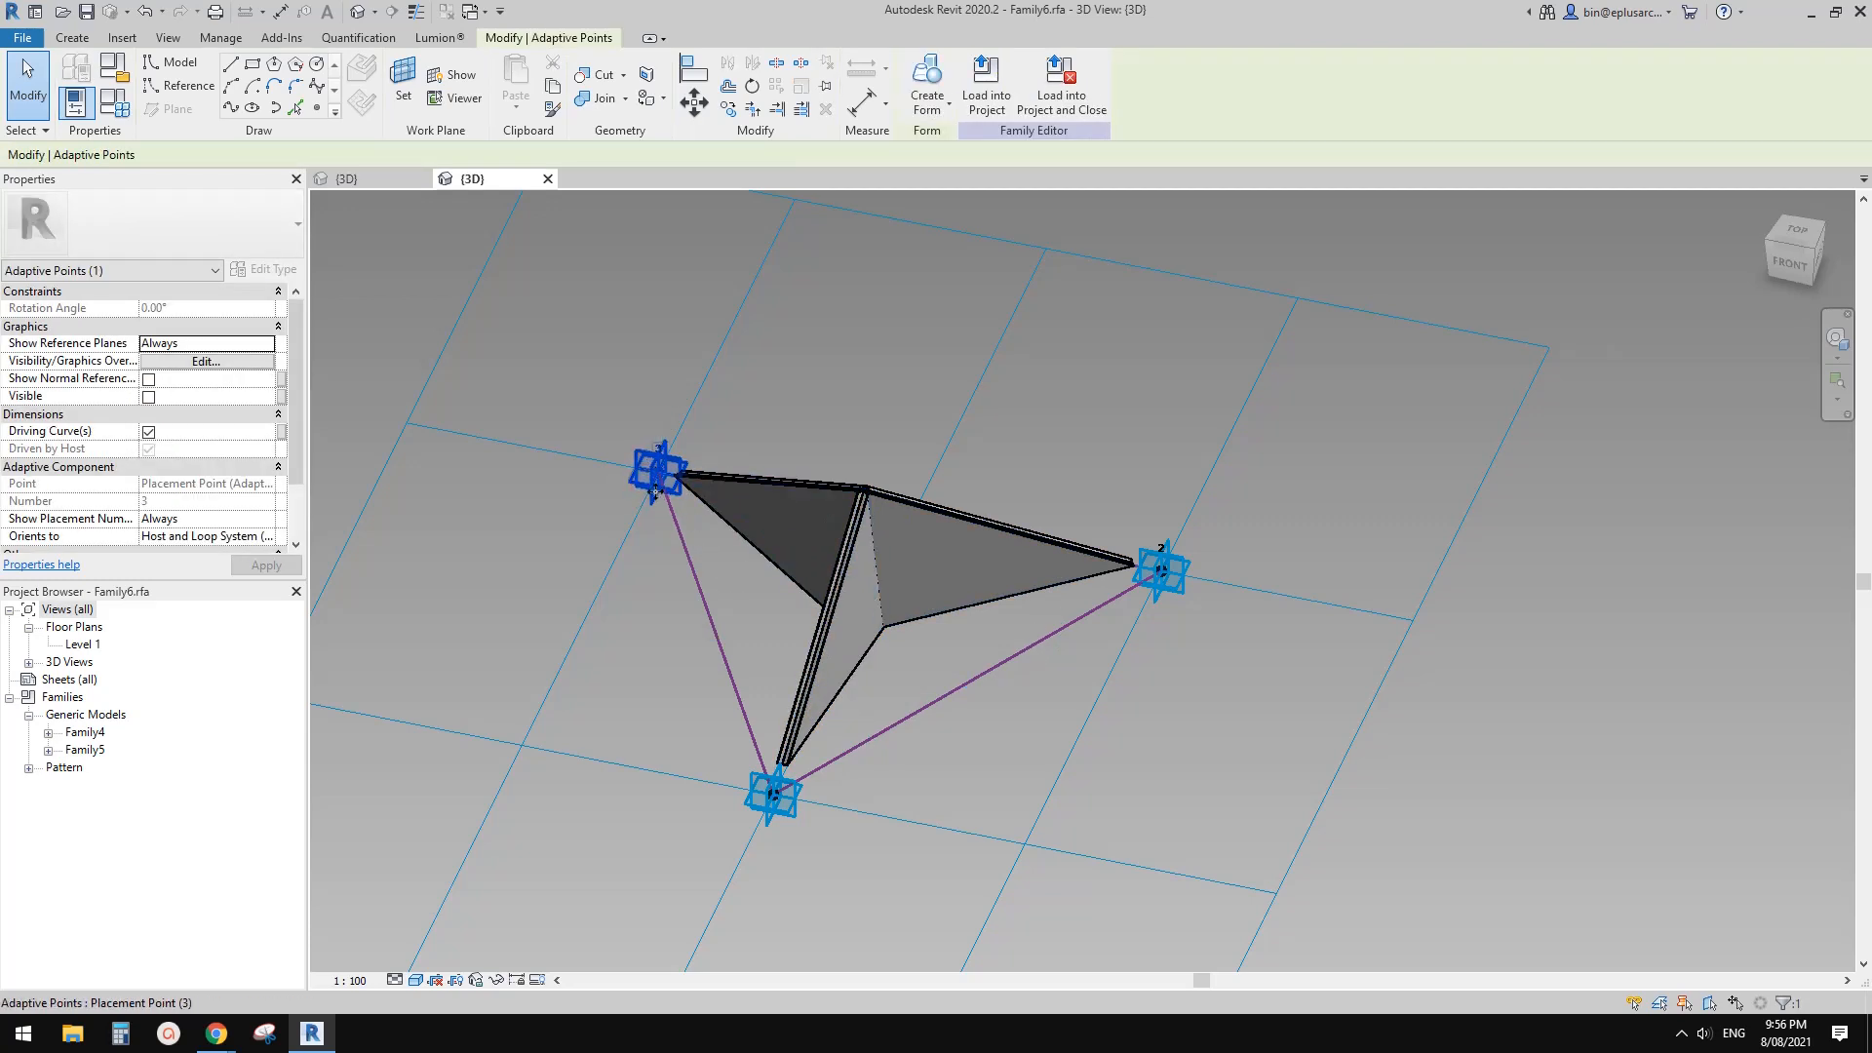
click(1792, 265)
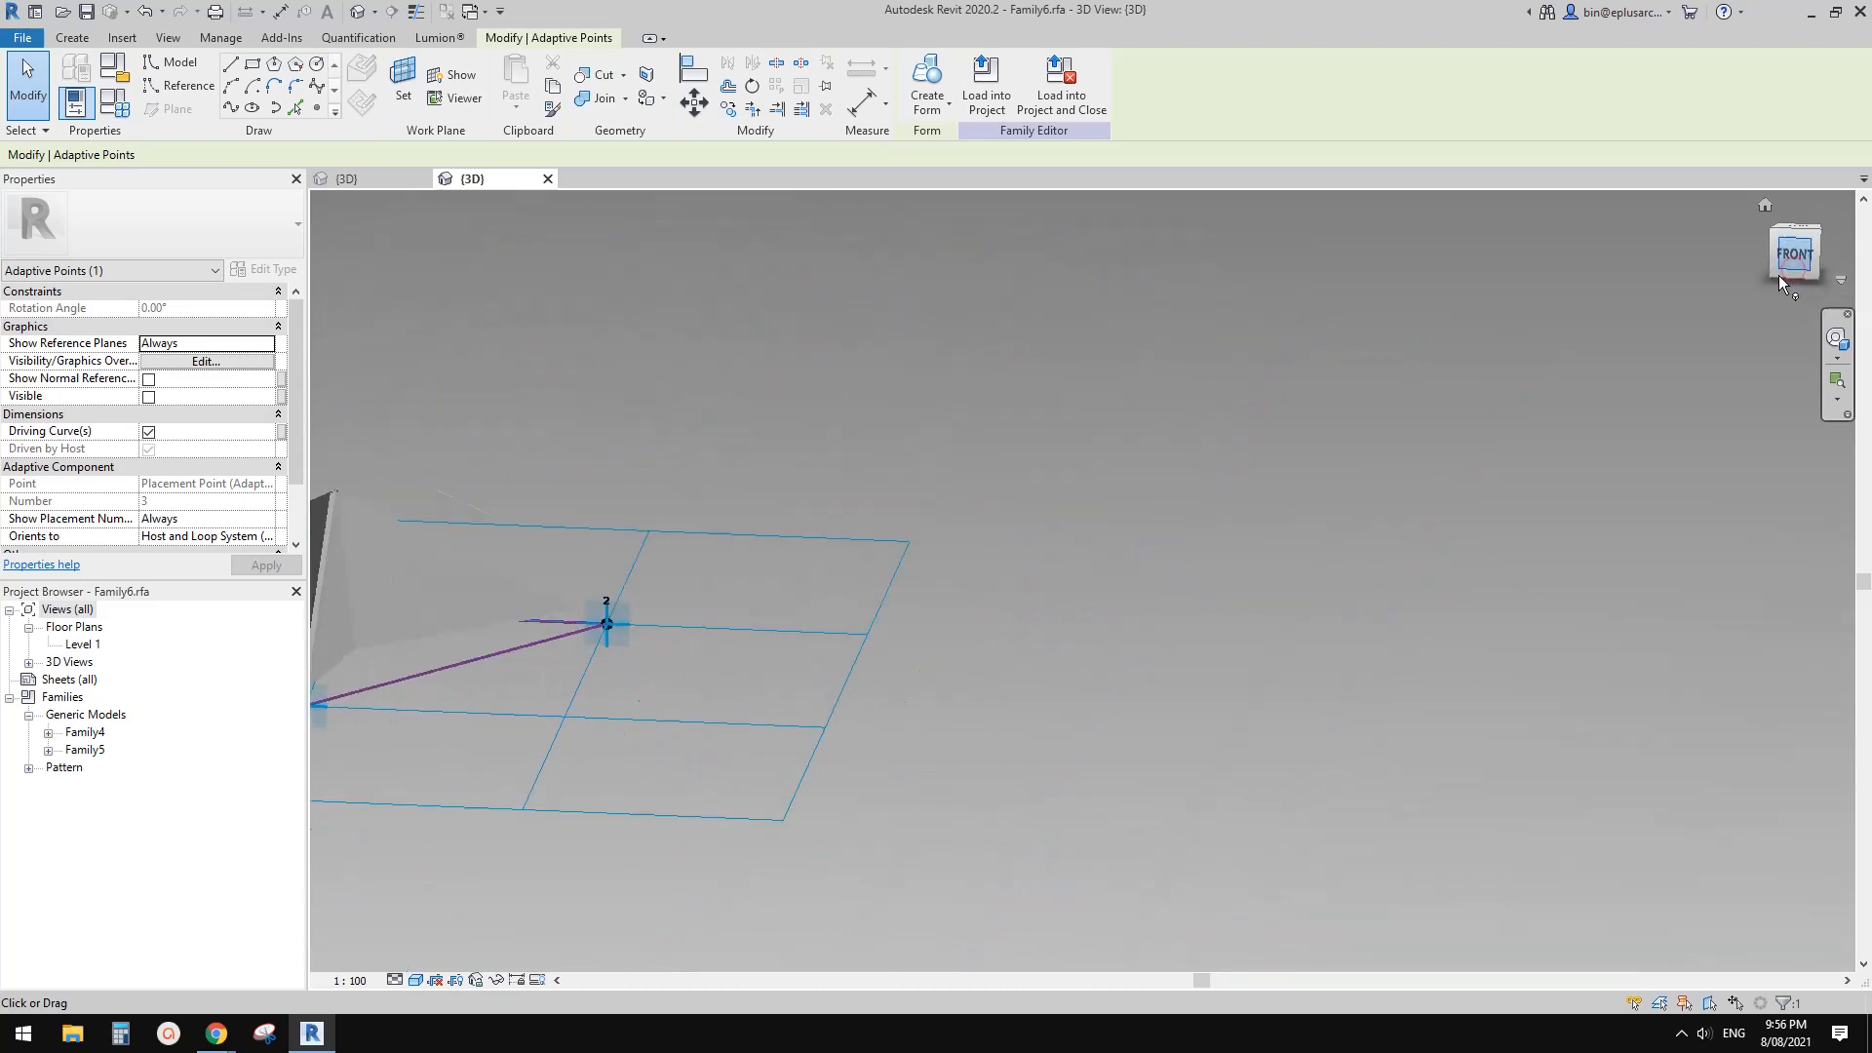
middle_drag(692, 694, 685, 703)
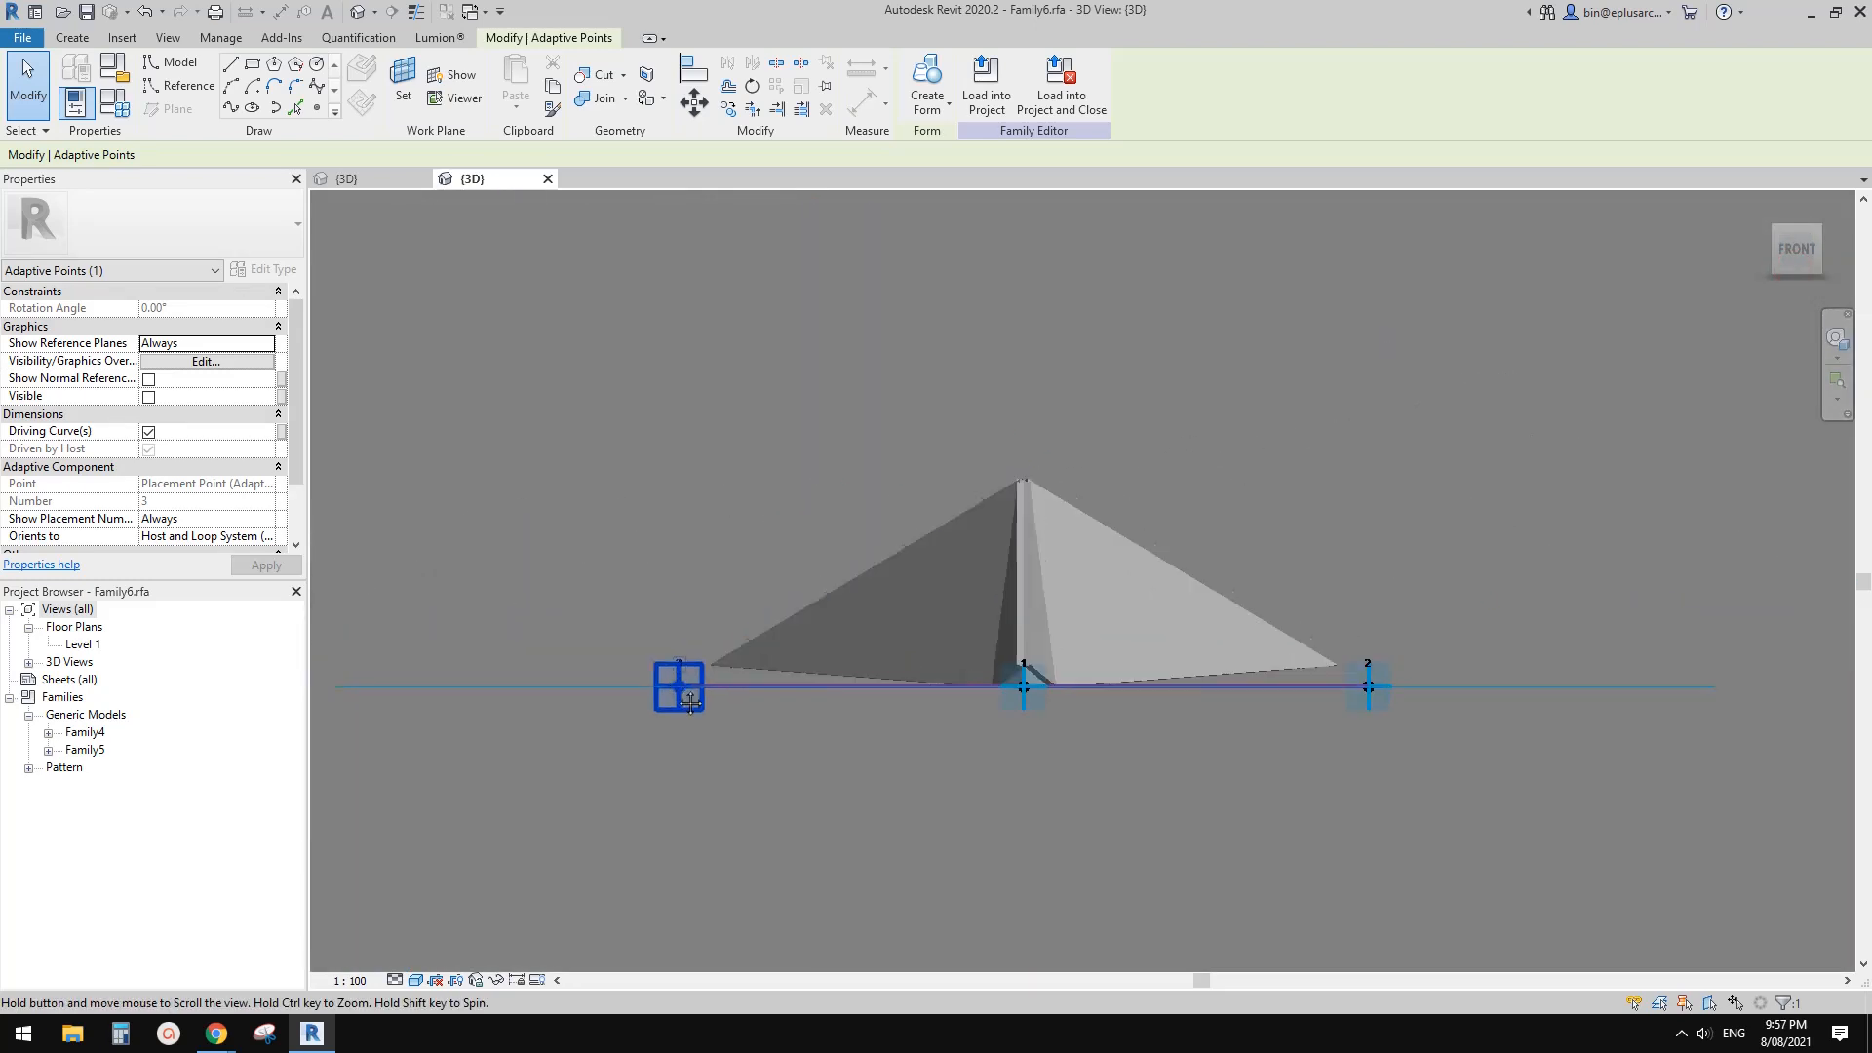
ctrl+drag(683, 689, 681, 495)
shift+middle_drag(917, 620, 840, 669)
key(Escape)
Compare how the nested Family4 and Family5 parts between placement points 1 and 2 sit with point 3 raised.
click(857, 666)
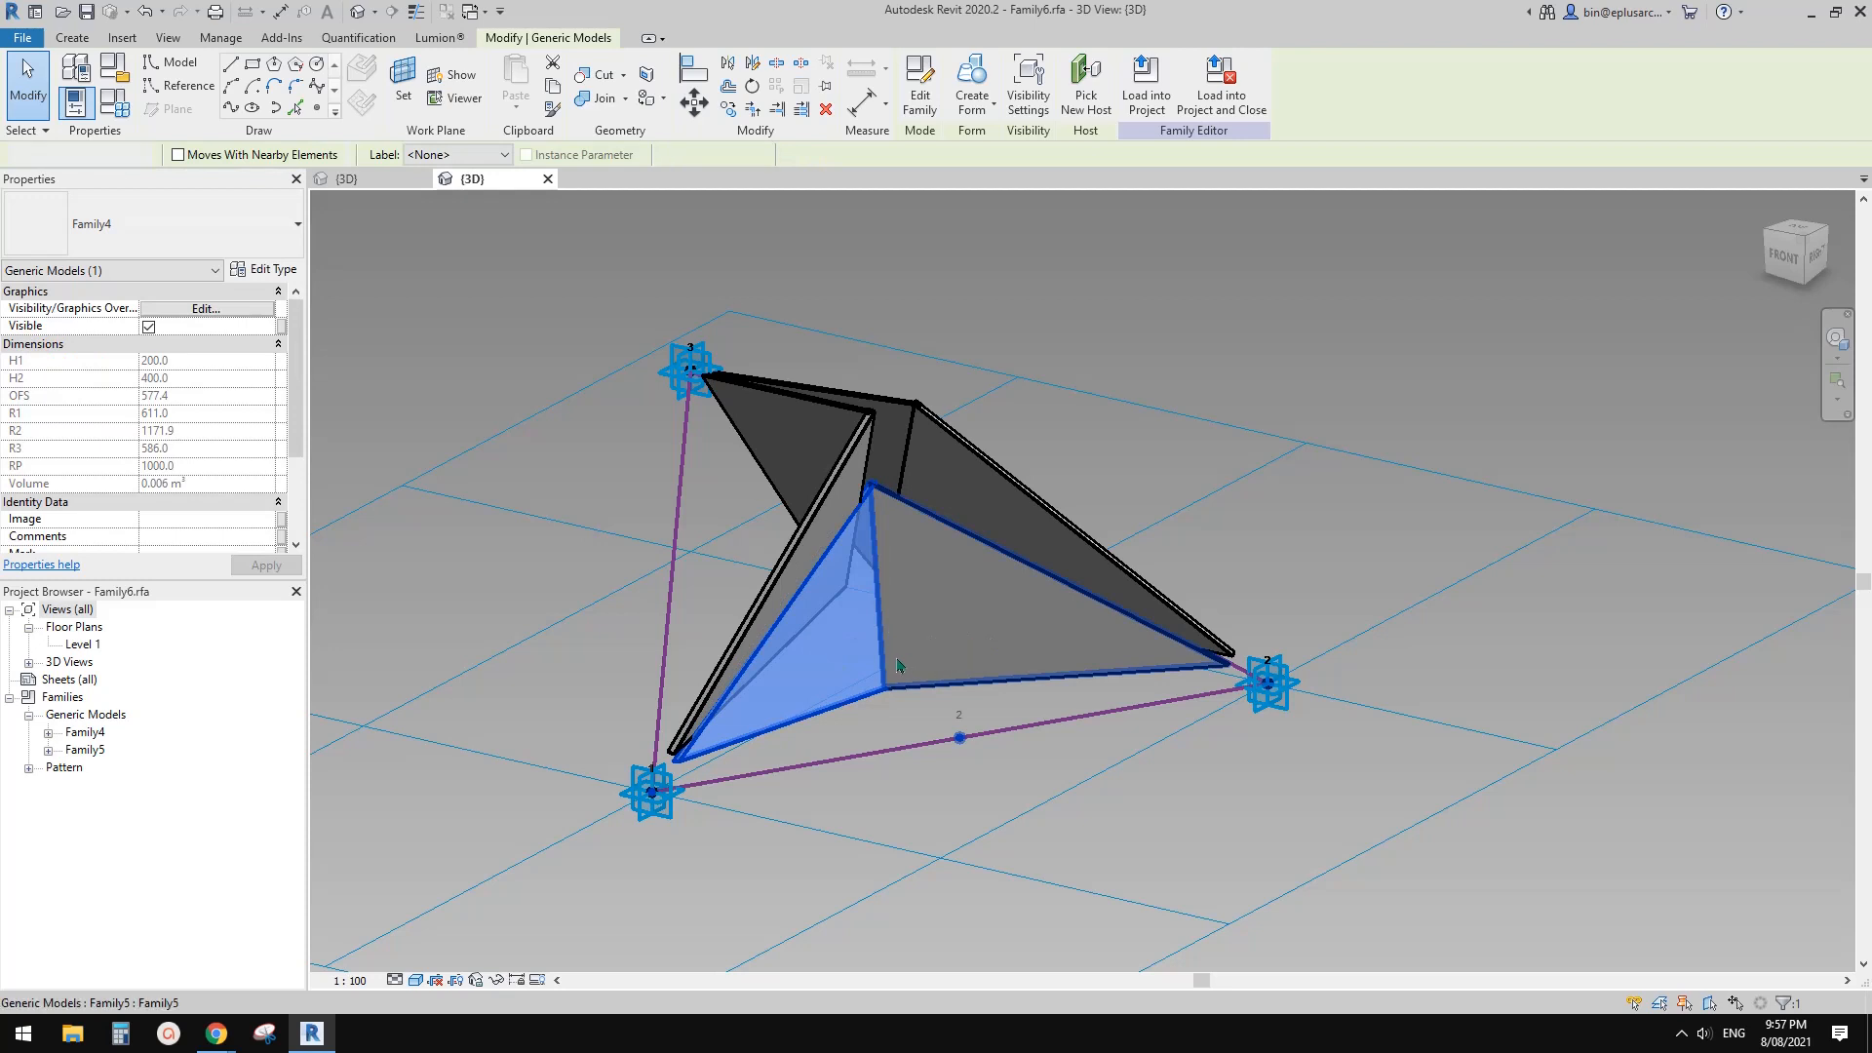
key(Escape)
shift+middle_drag(865, 668, 916, 655)
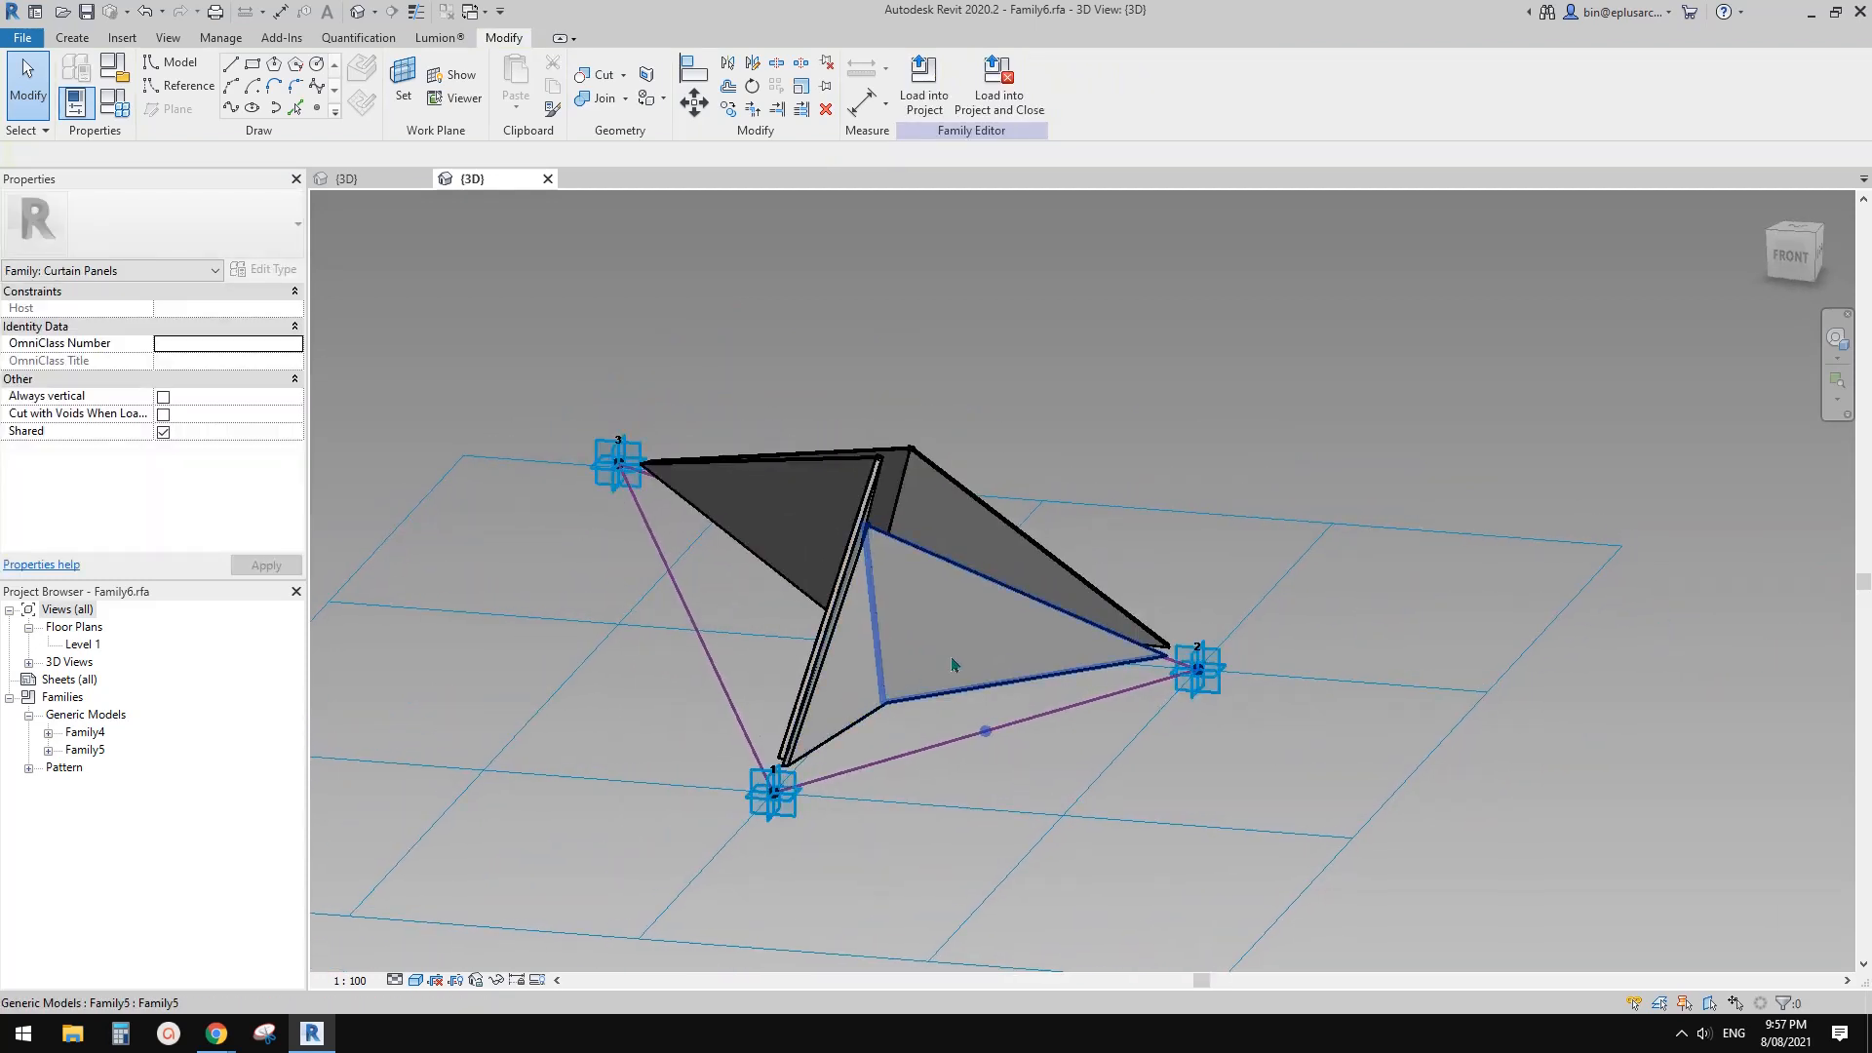
click(860, 693)
click(903, 617)
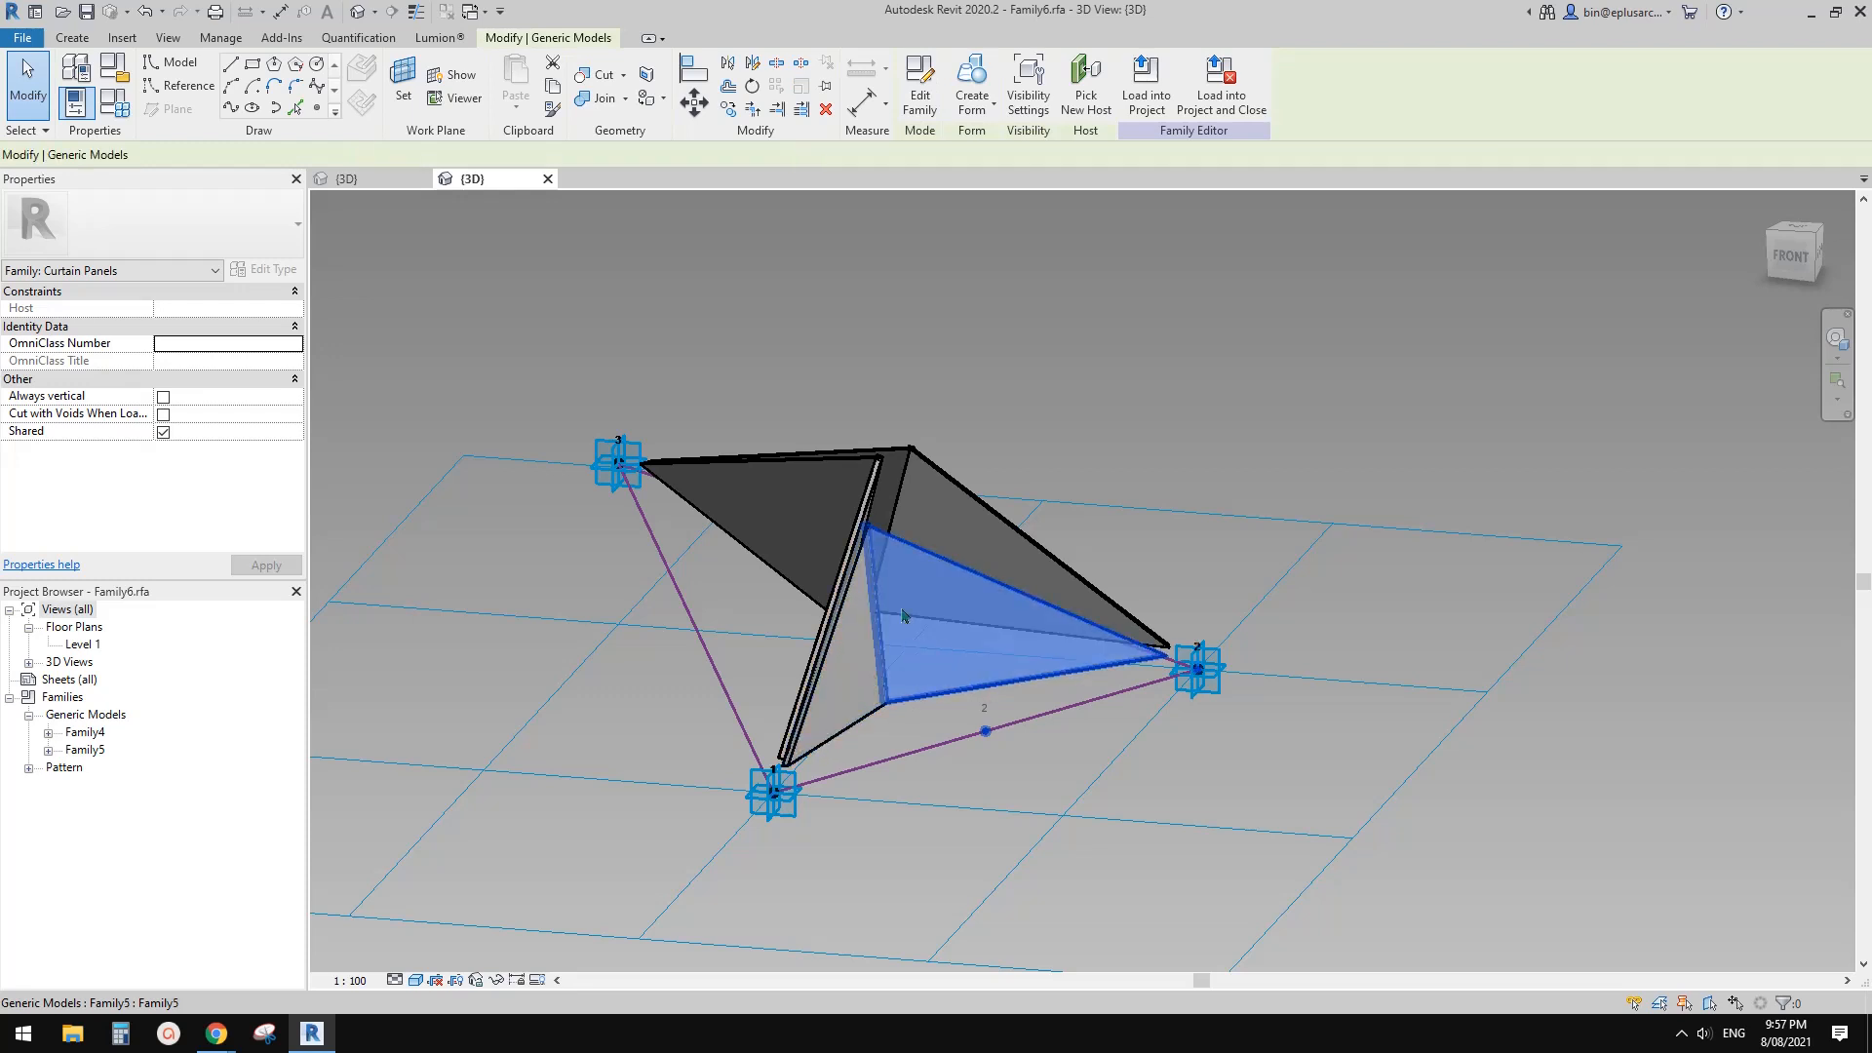
click(933, 704)
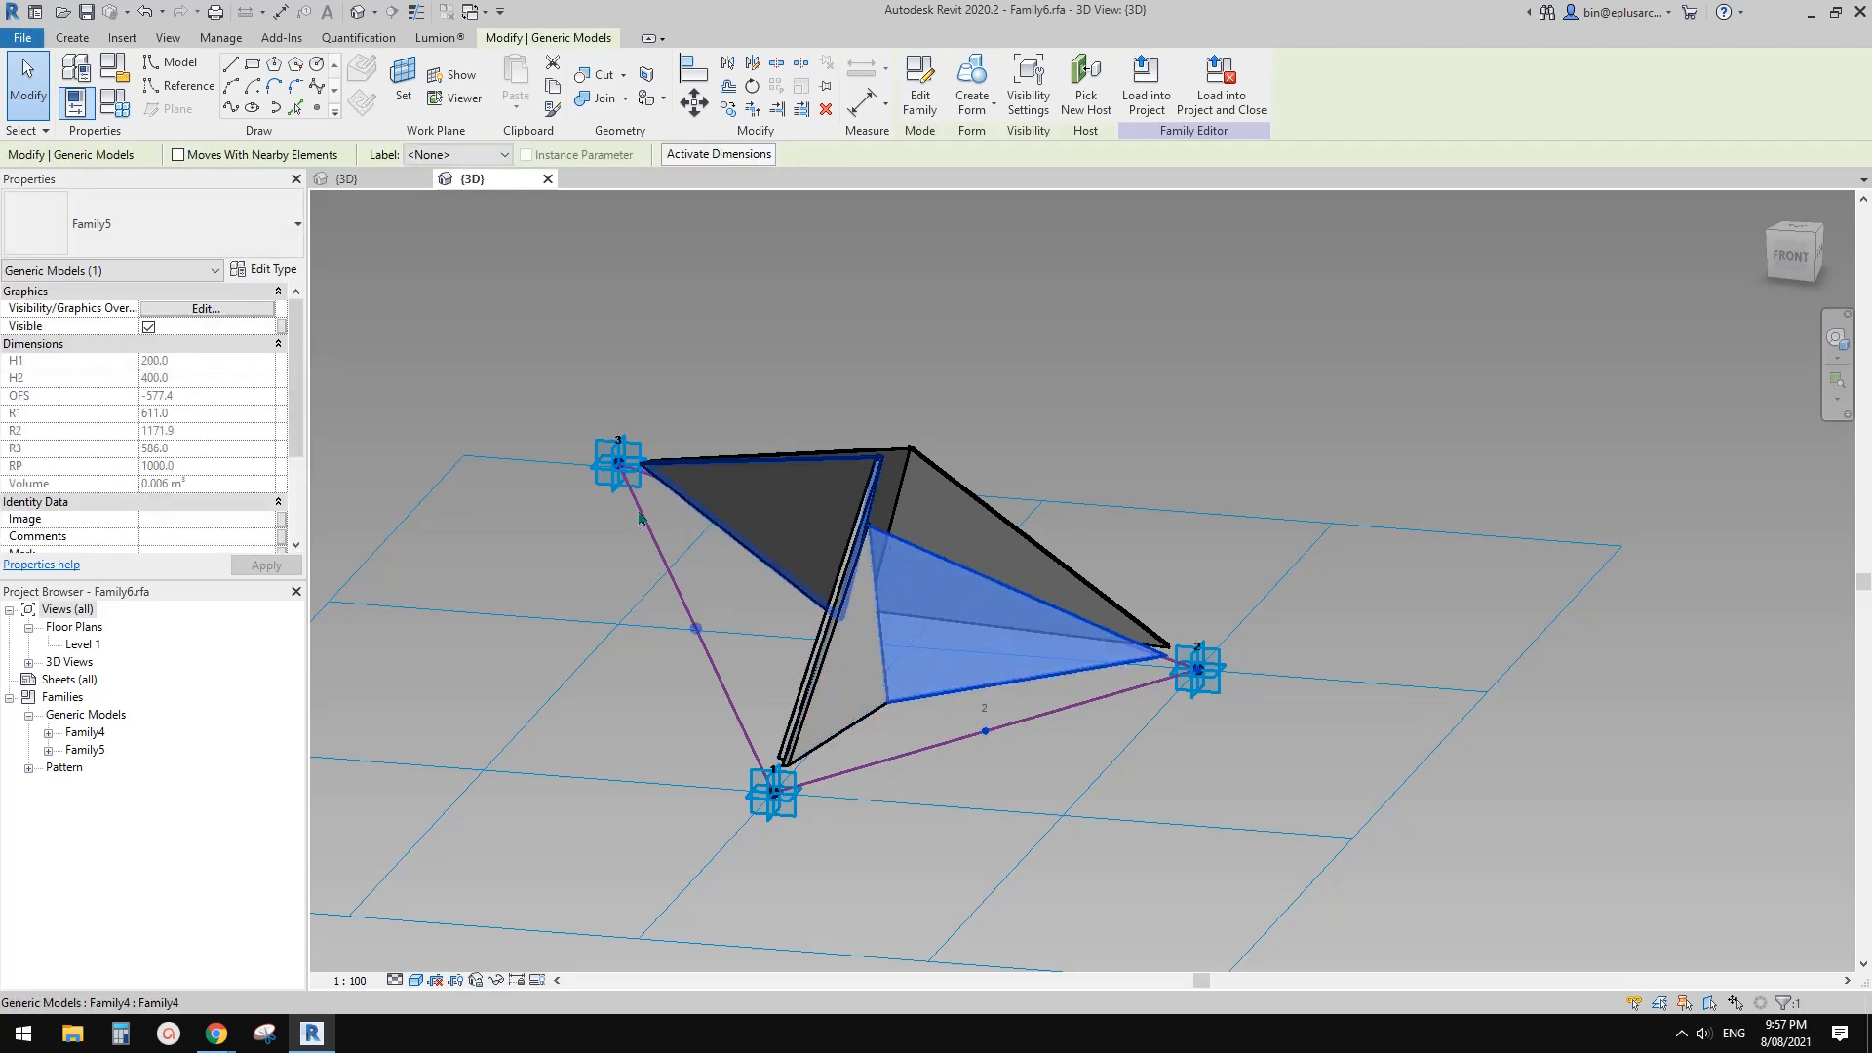
key(Escape)
click(869, 673)
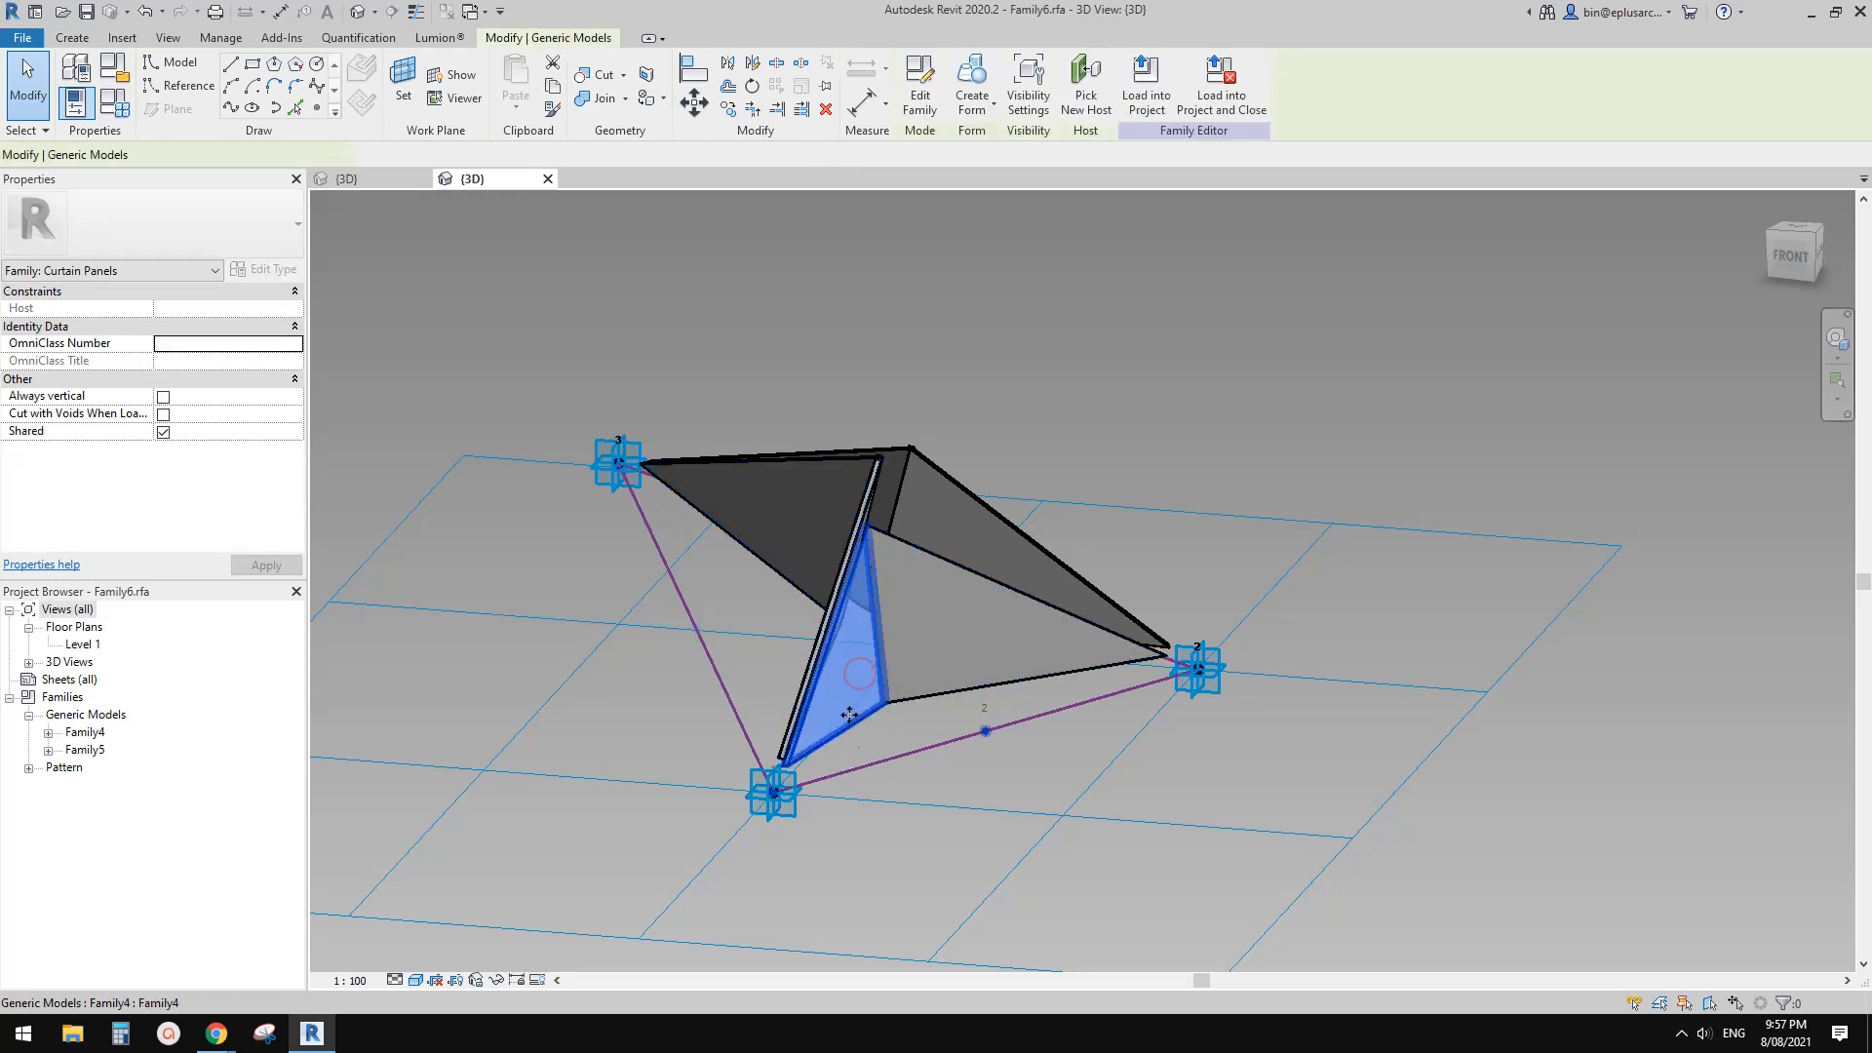
click(959, 664)
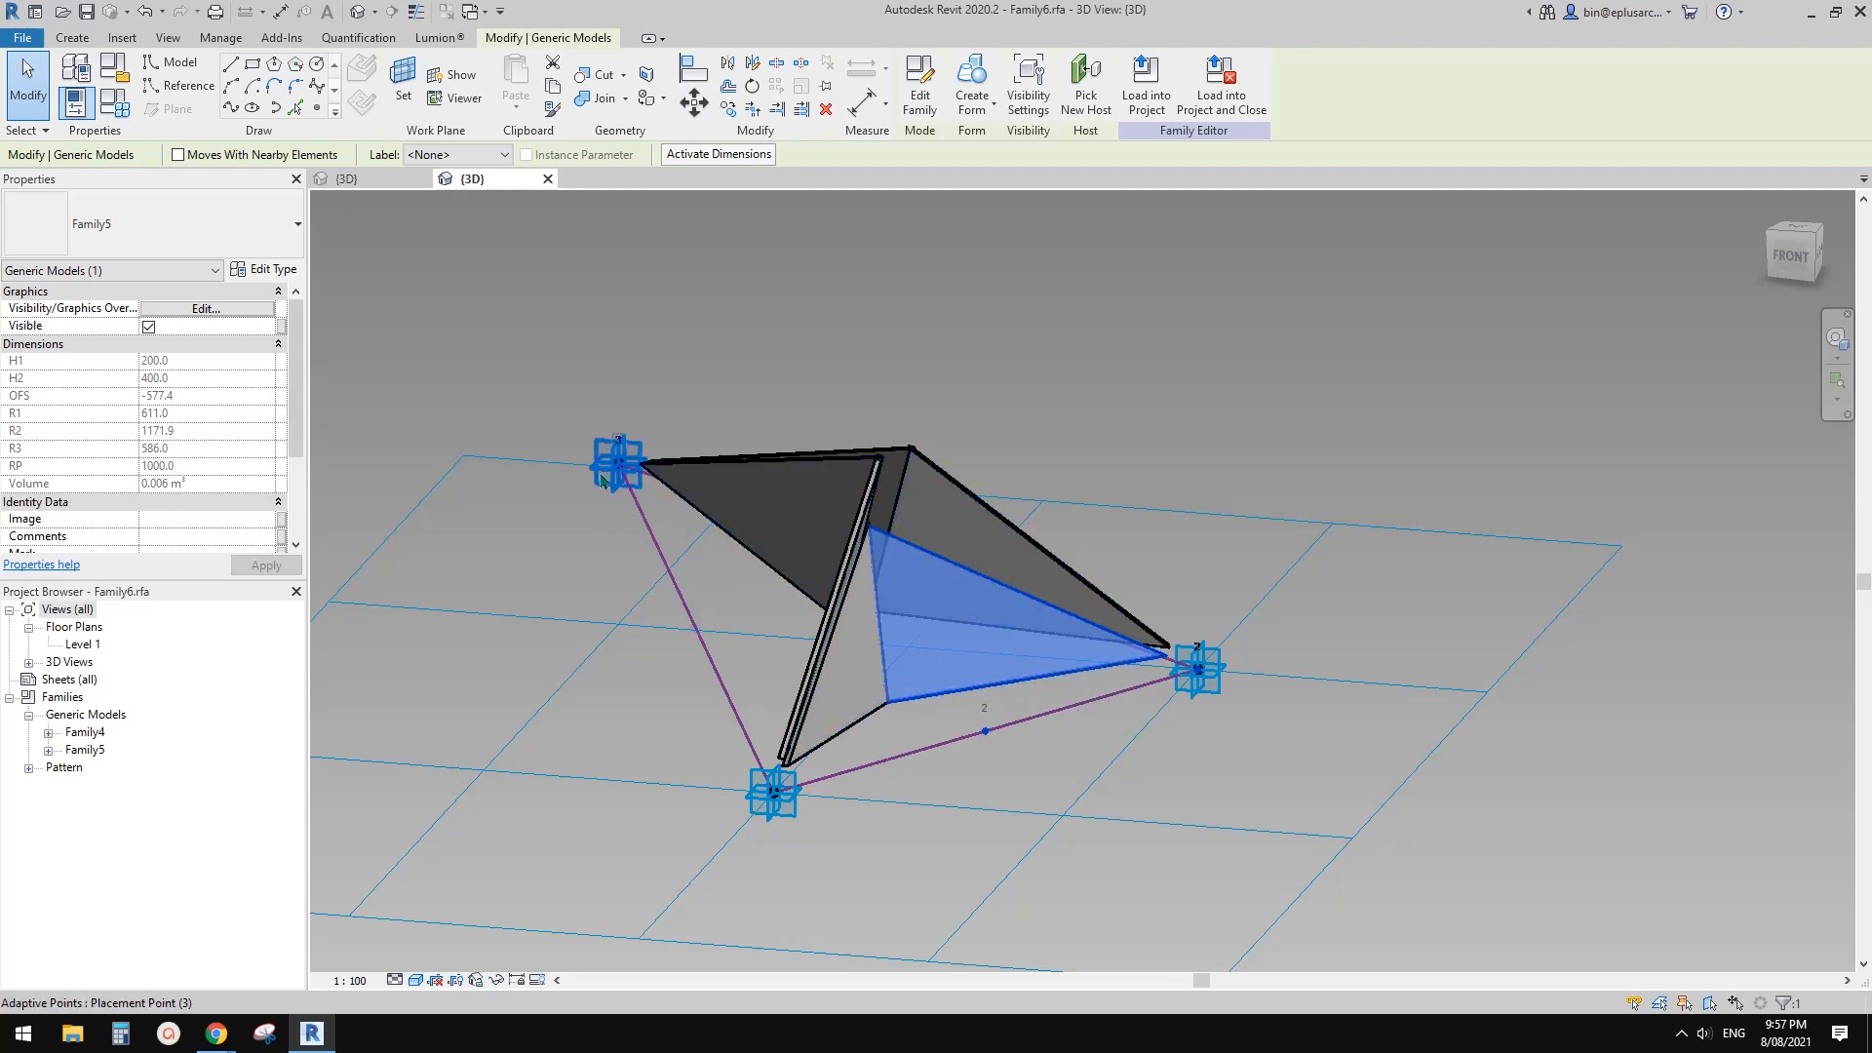
Examine the gaps at the apex between the Family5 part and its neighbouring parts from several angles.
scroll(602, 485, down, 2)
shift+middle_drag(665, 573, 683, 607)
scroll(682, 711, up, 4)
middle_drag(700, 532, 756, 585)
key(Escape)
click(915, 586)
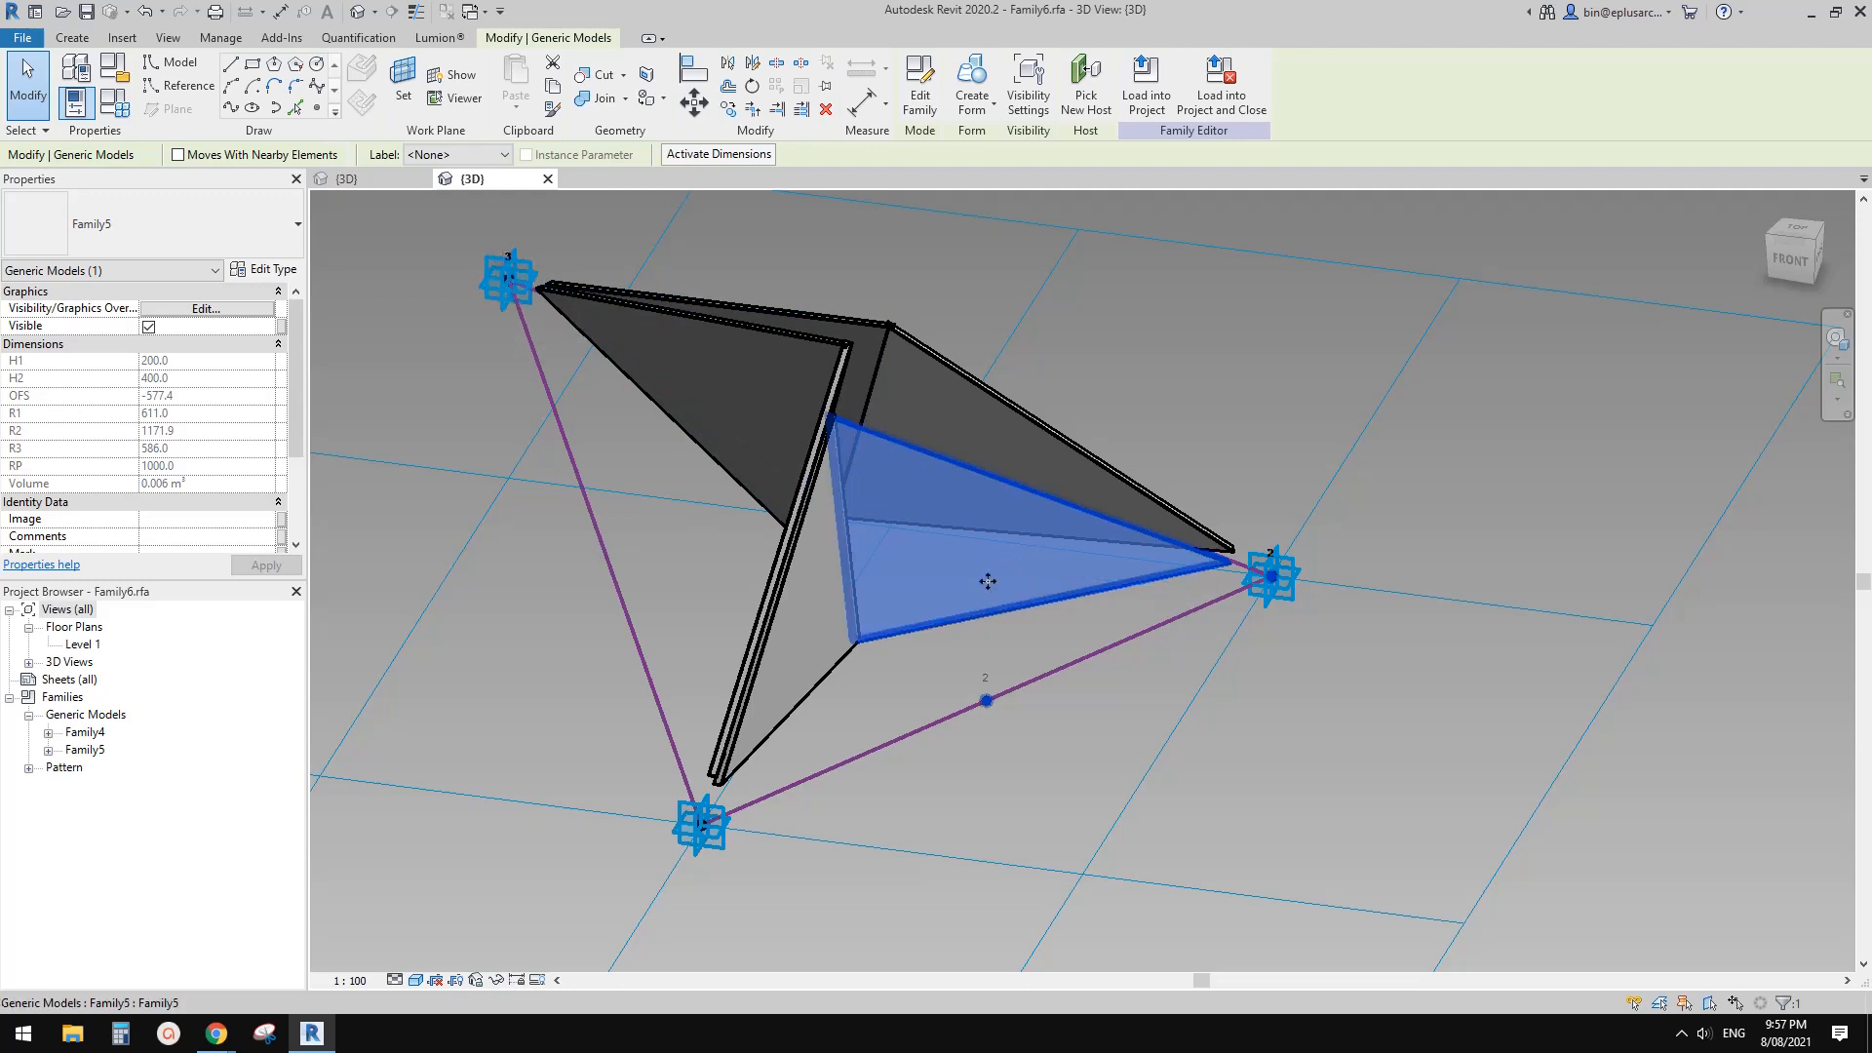
scroll(987, 581, down, 2)
shift+middle_drag(988, 581, 1065, 612)
click(409, 485)
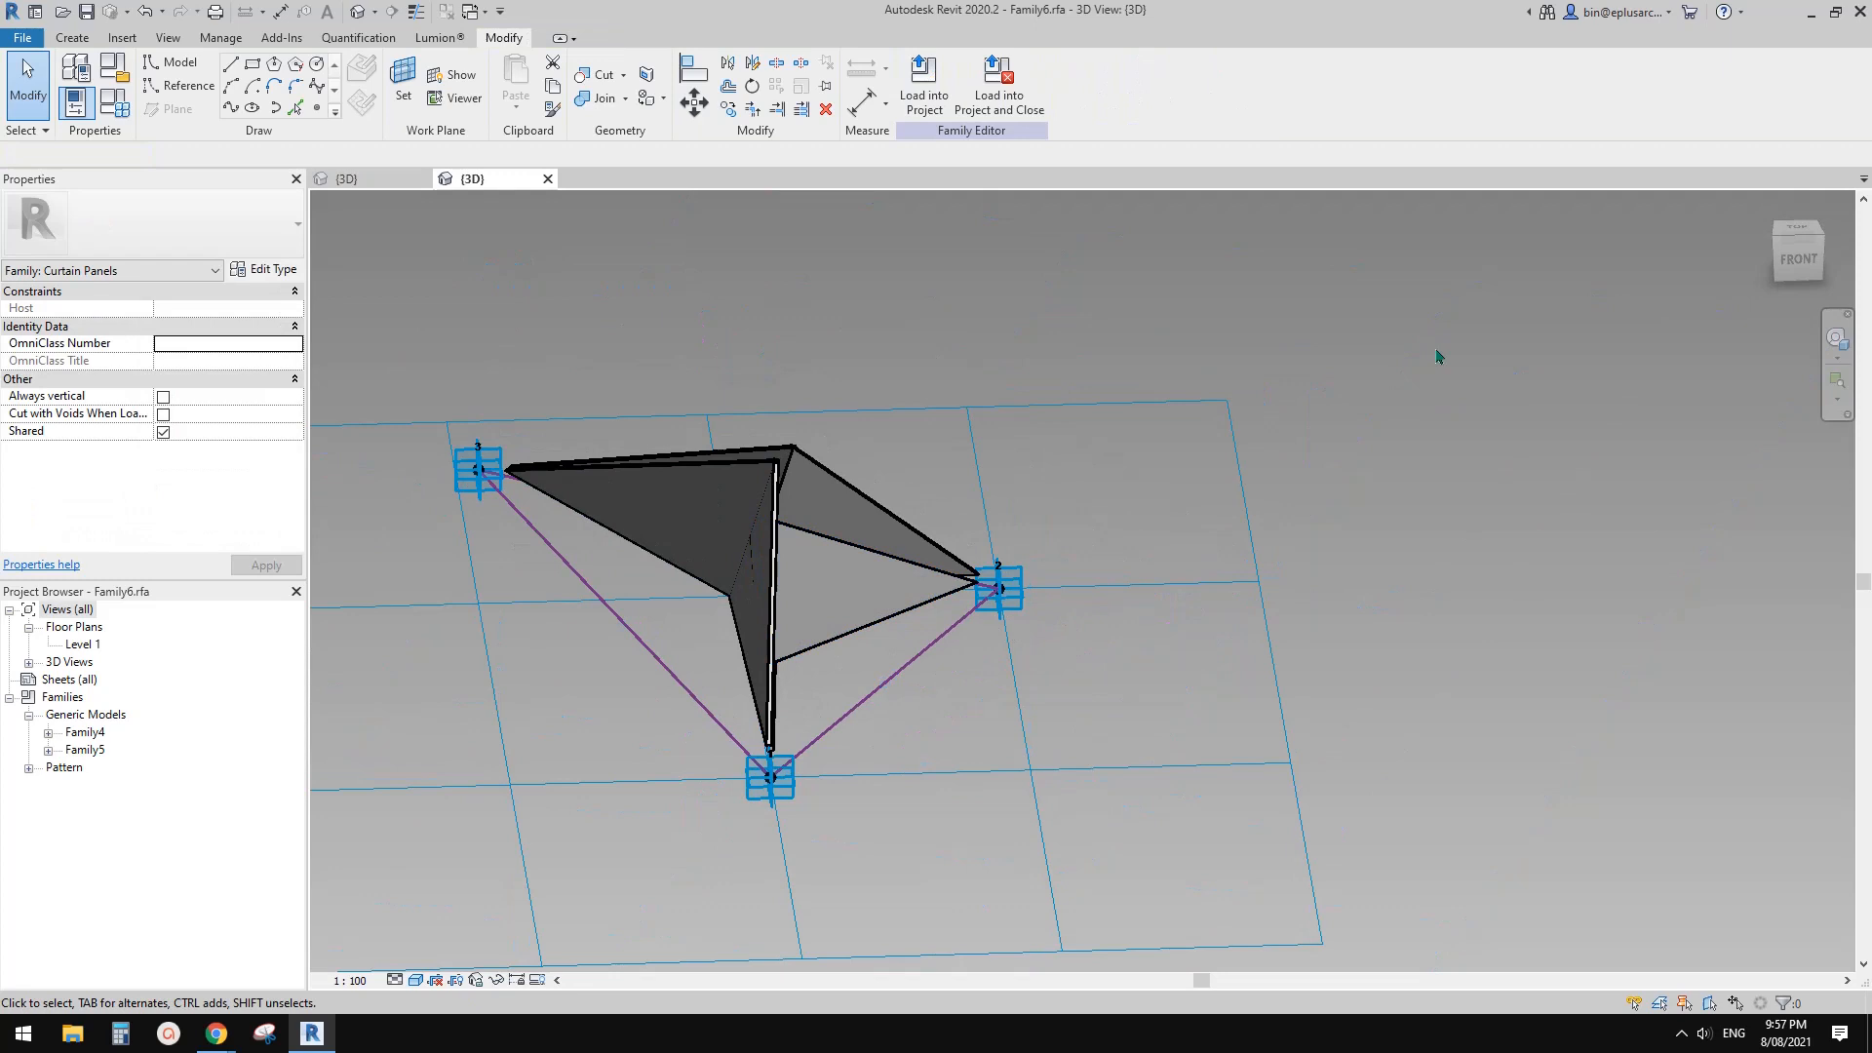
Undo the upward move of placement point 3 in the front view.
click(1799, 261)
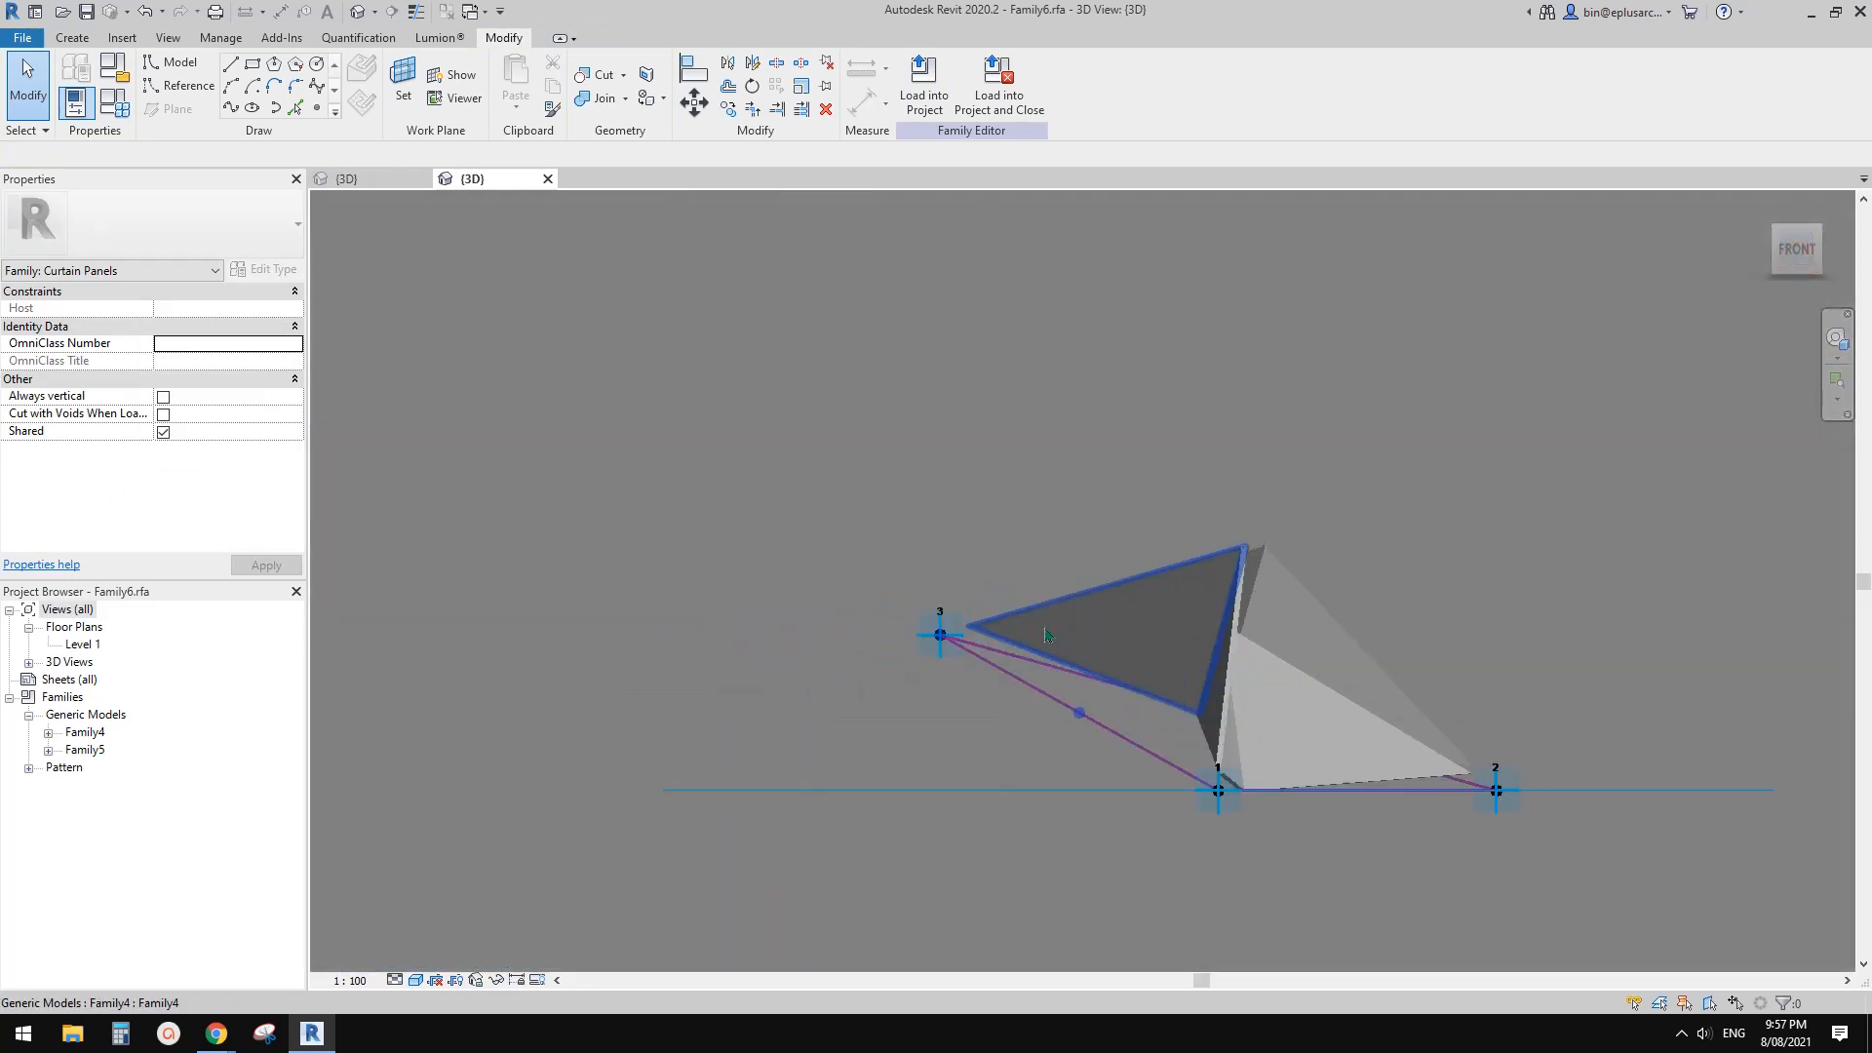
scroll(1046, 630, up, 2)
click(1404, 771)
middle_drag(894, 681, 864, 610)
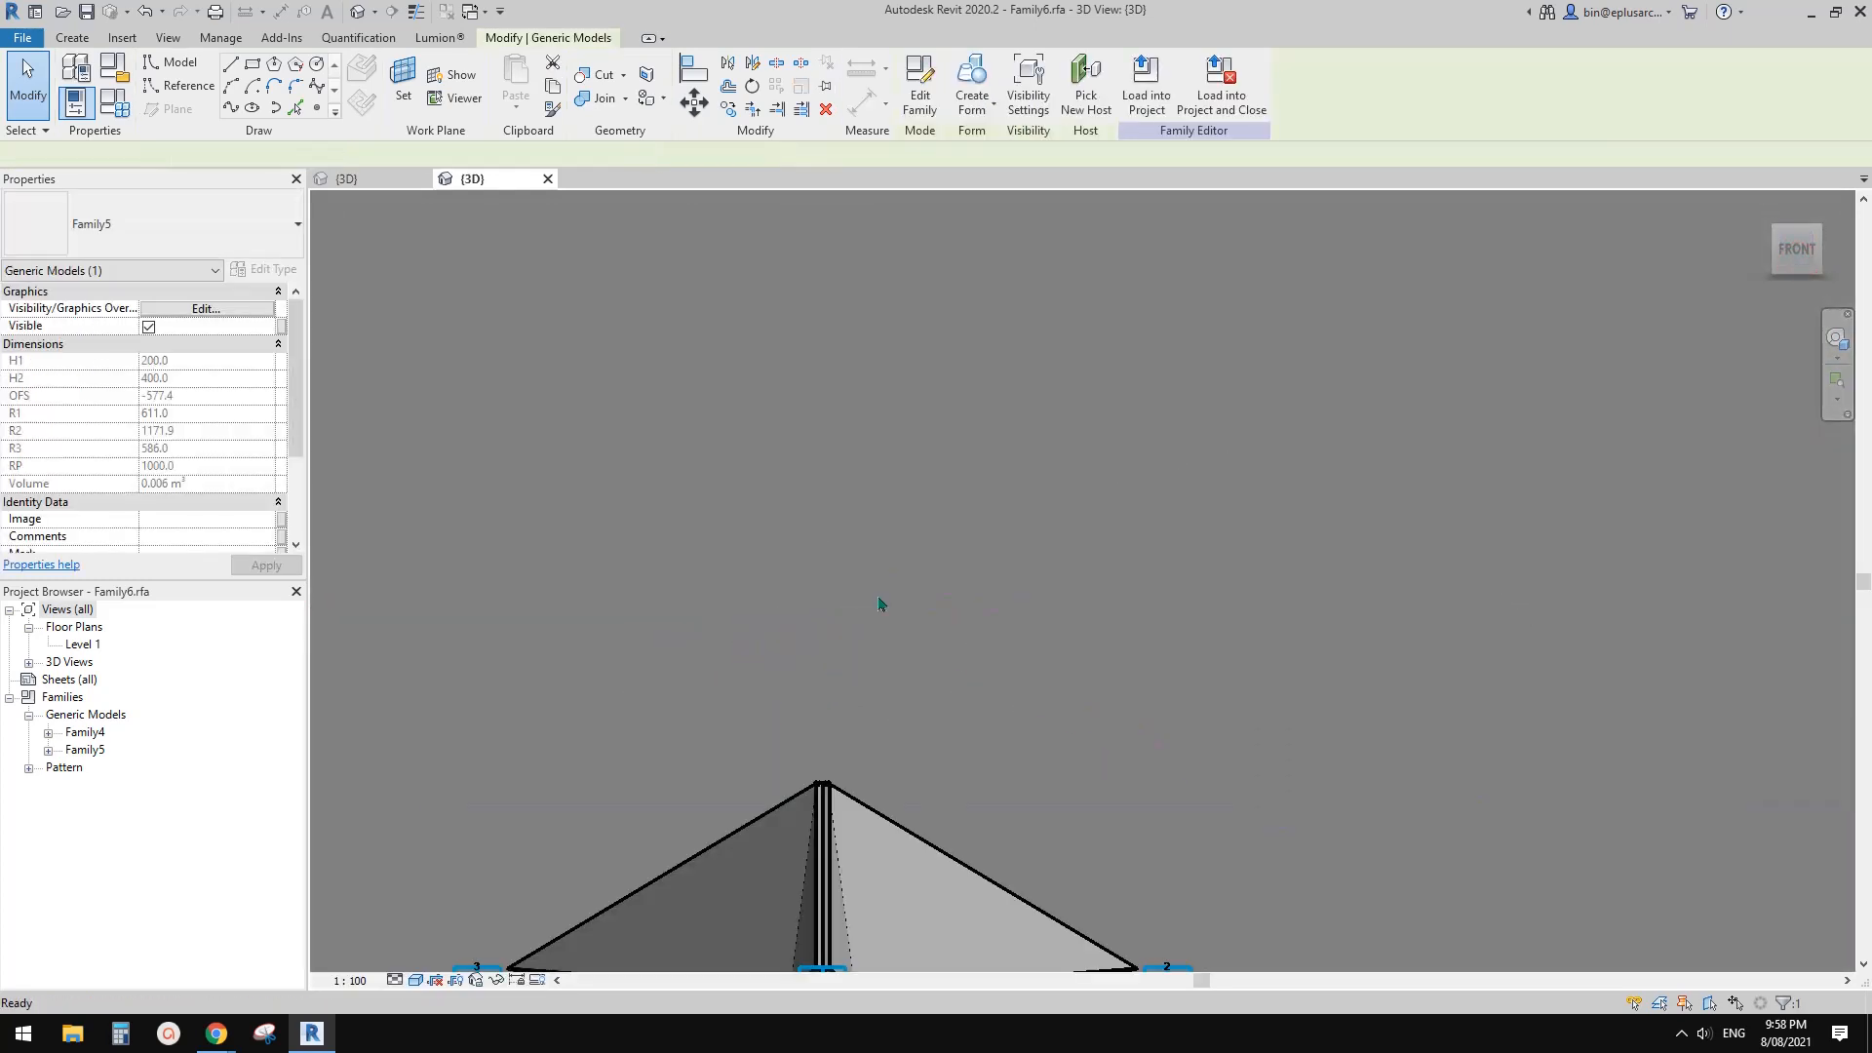
key(Escape)
scroll(868, 585, down, 3)
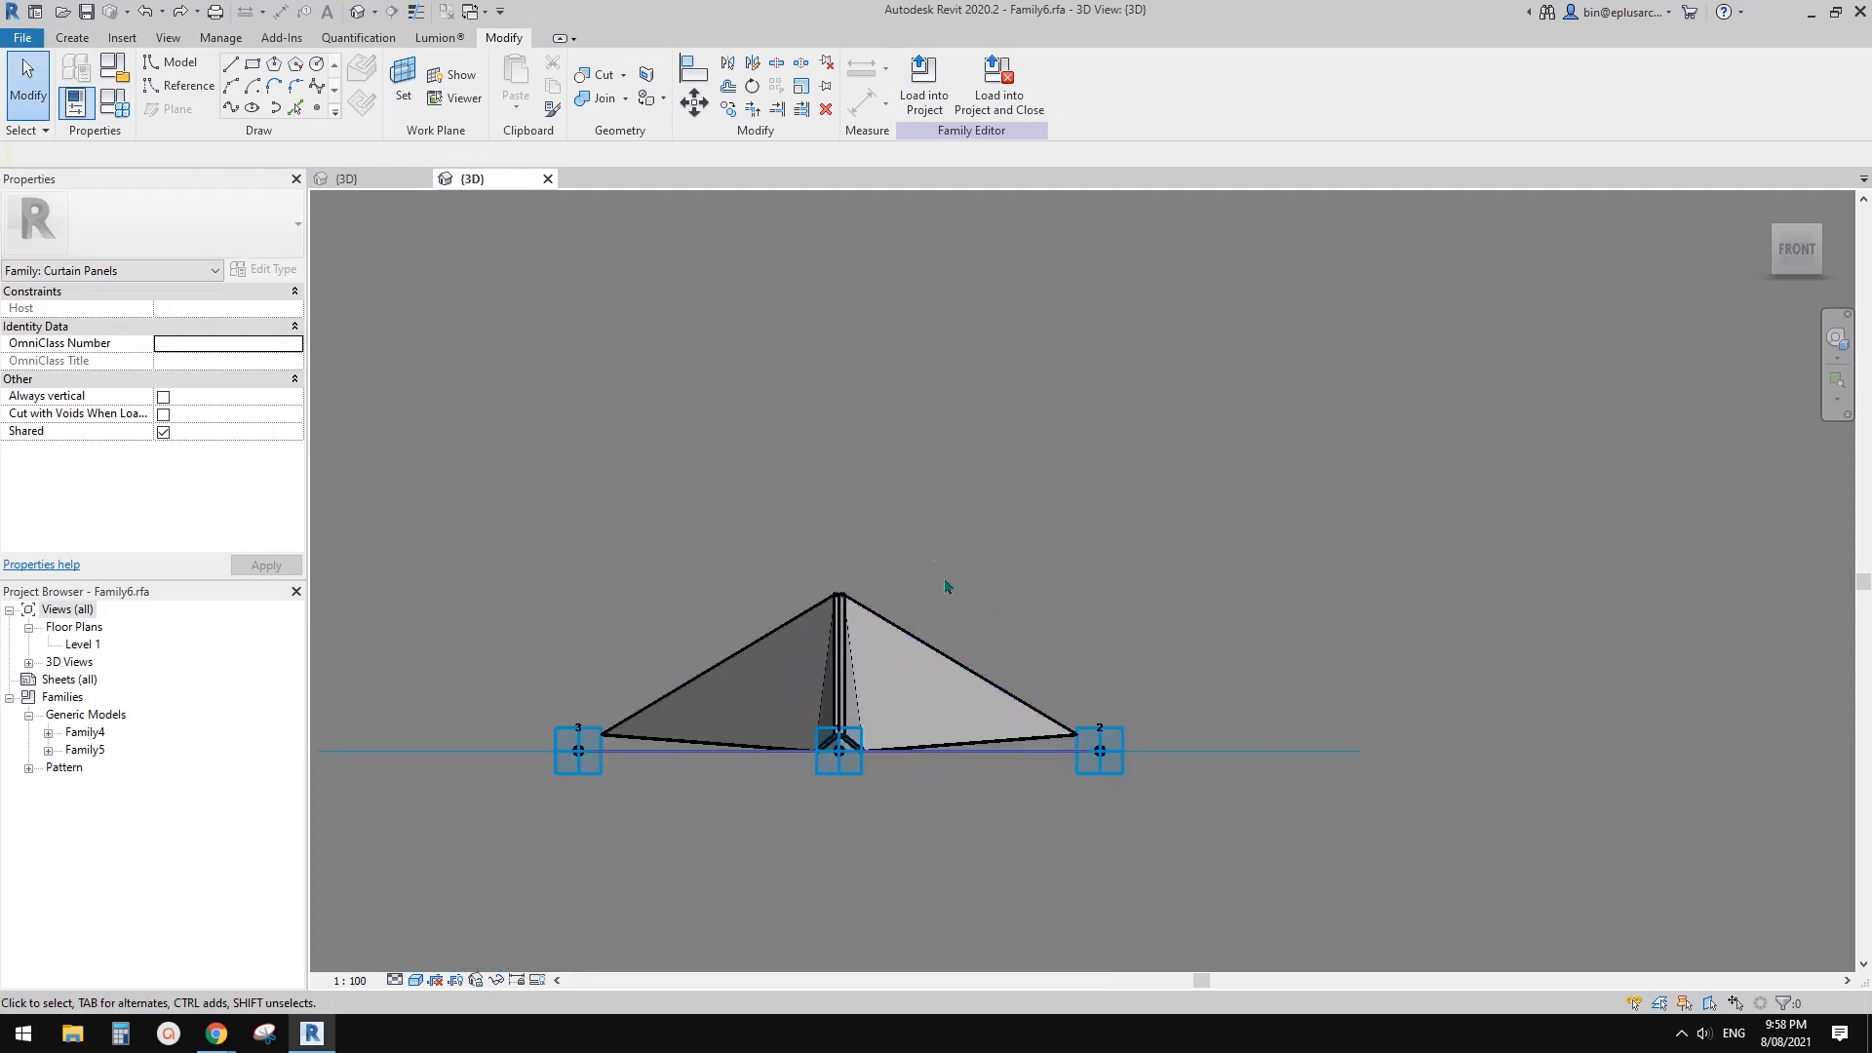
Open the nested Family5 part beside placement point 2 for editing.
shift+middle_drag(969, 527, 811, 698)
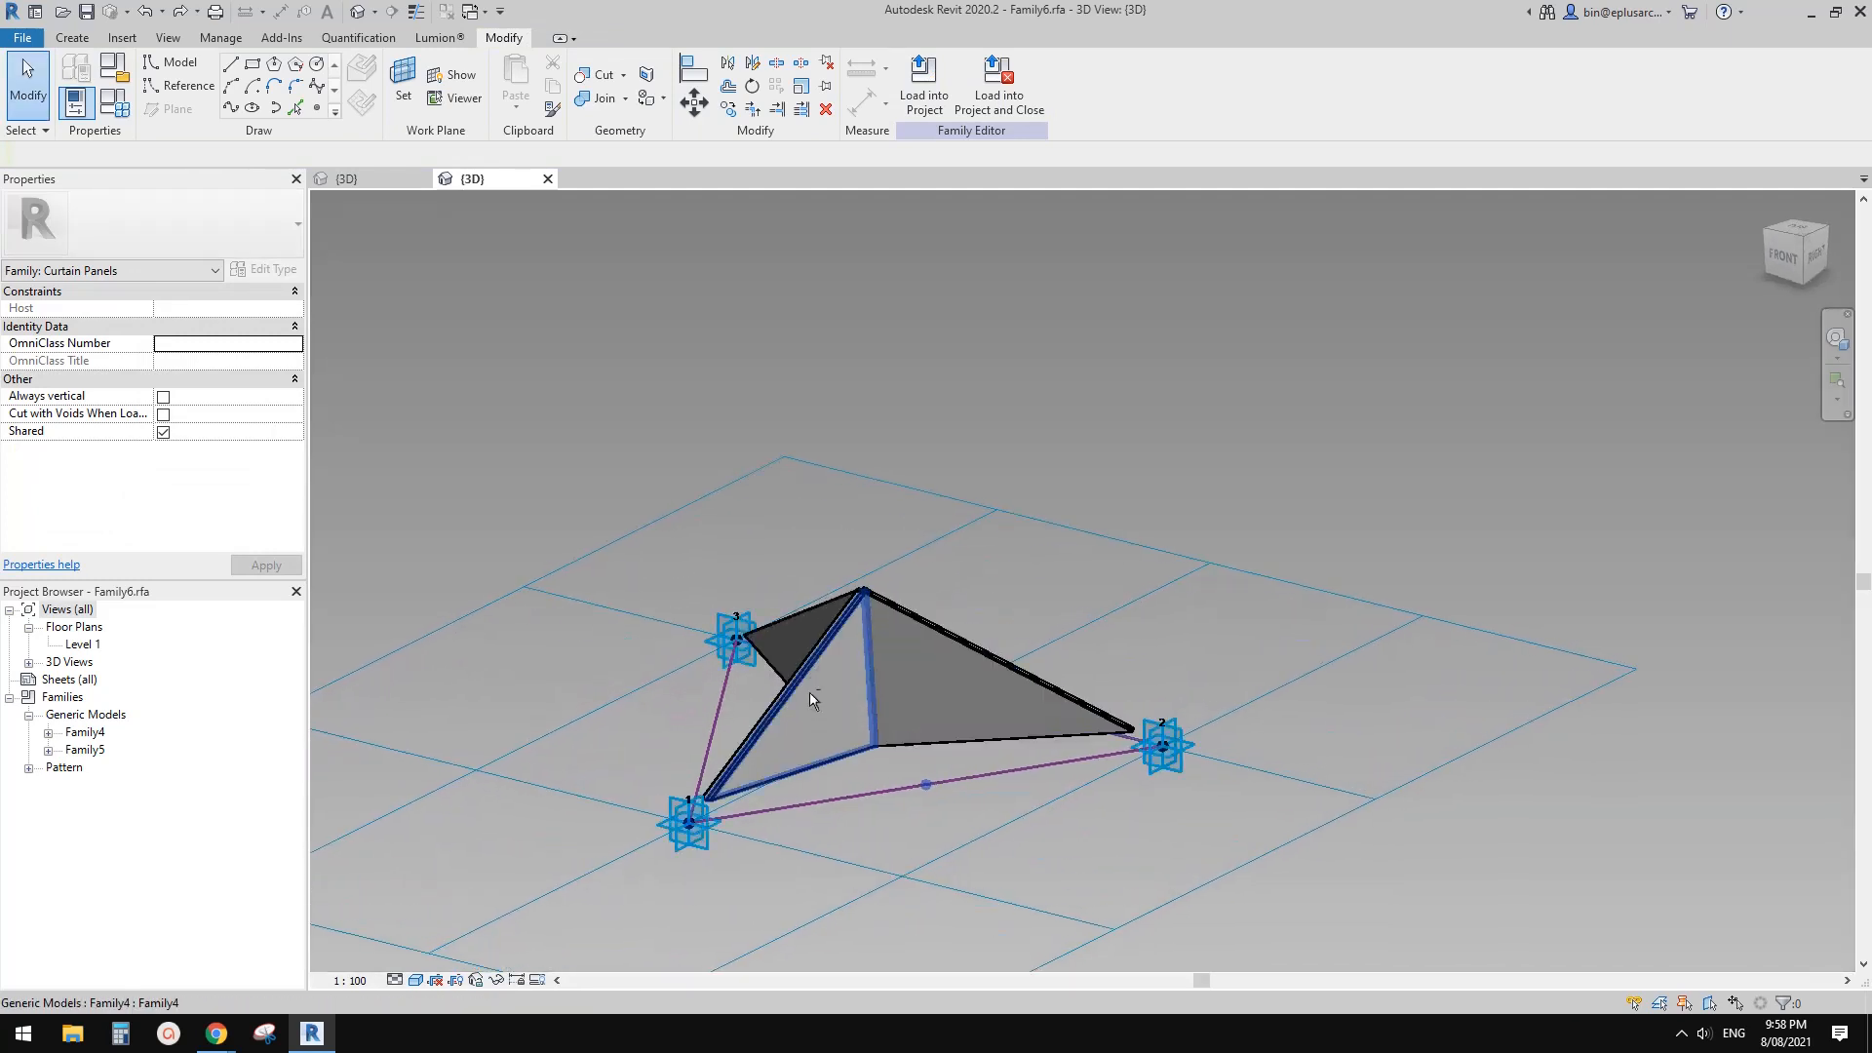
click(939, 702)
click(921, 94)
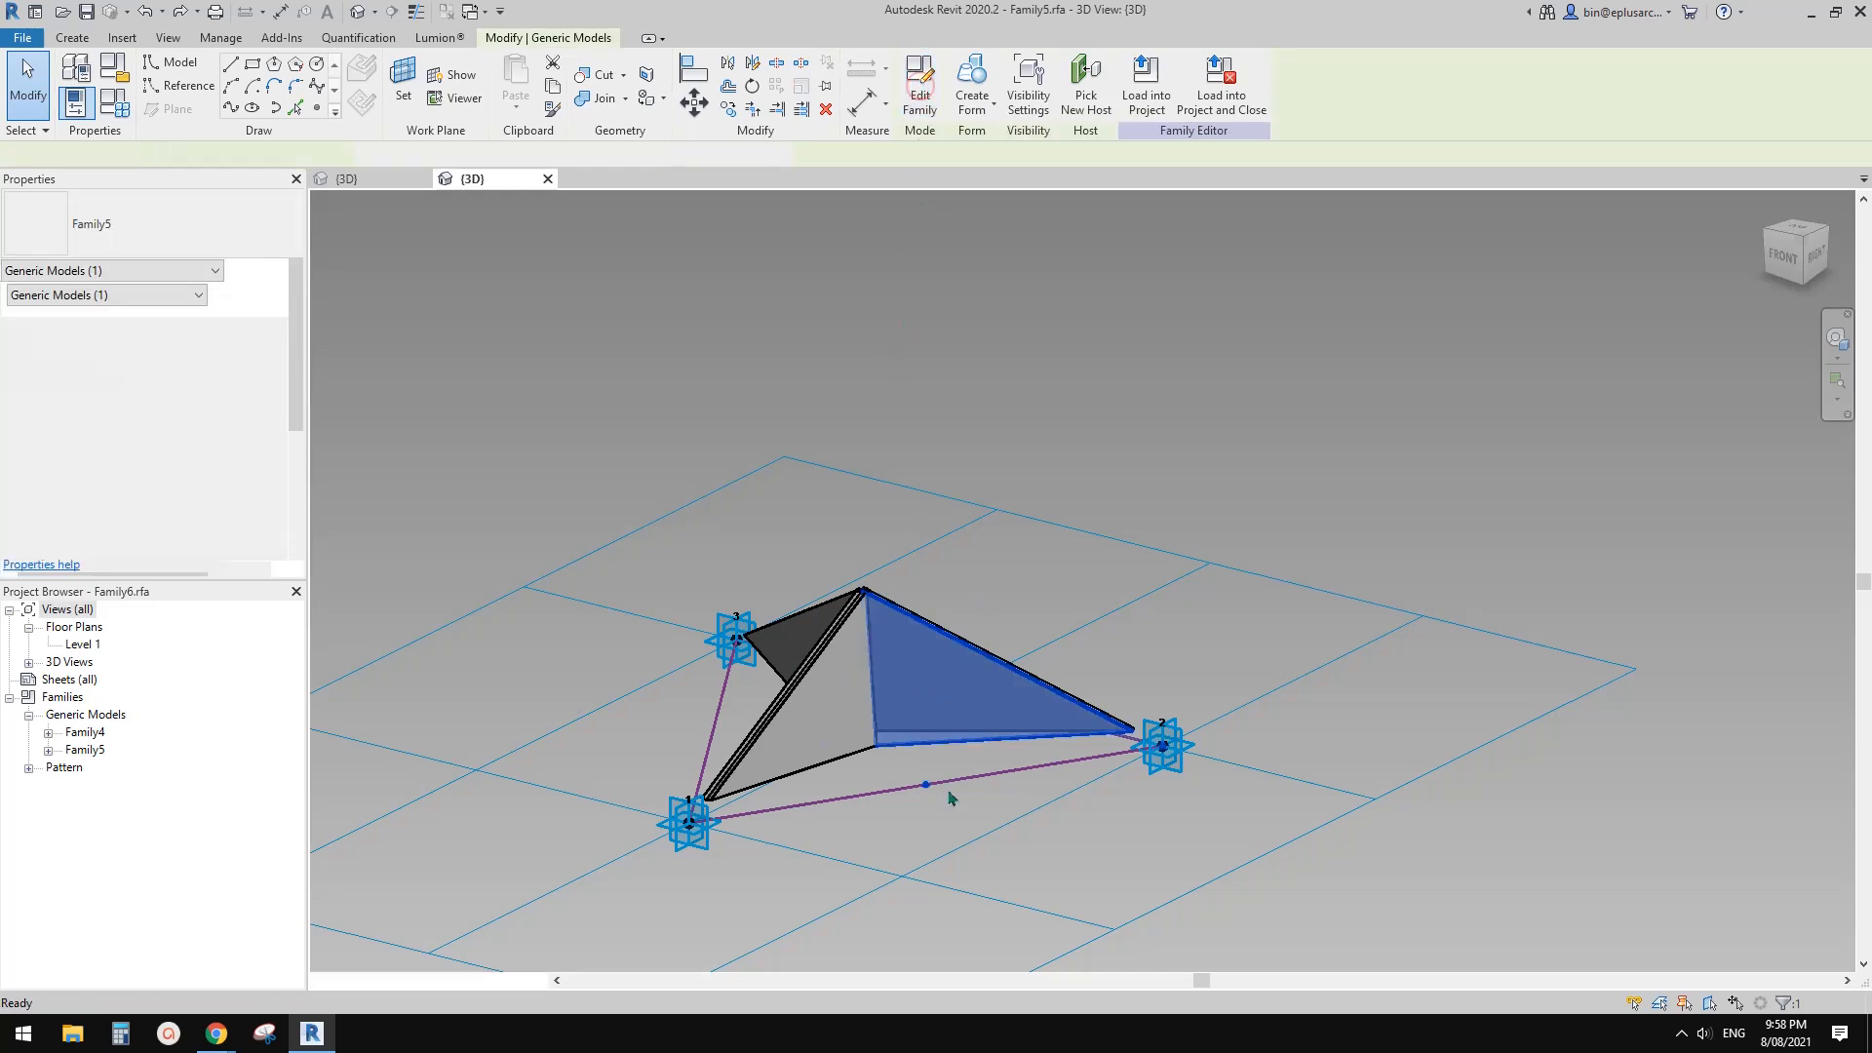
scroll(980, 666, up, 8)
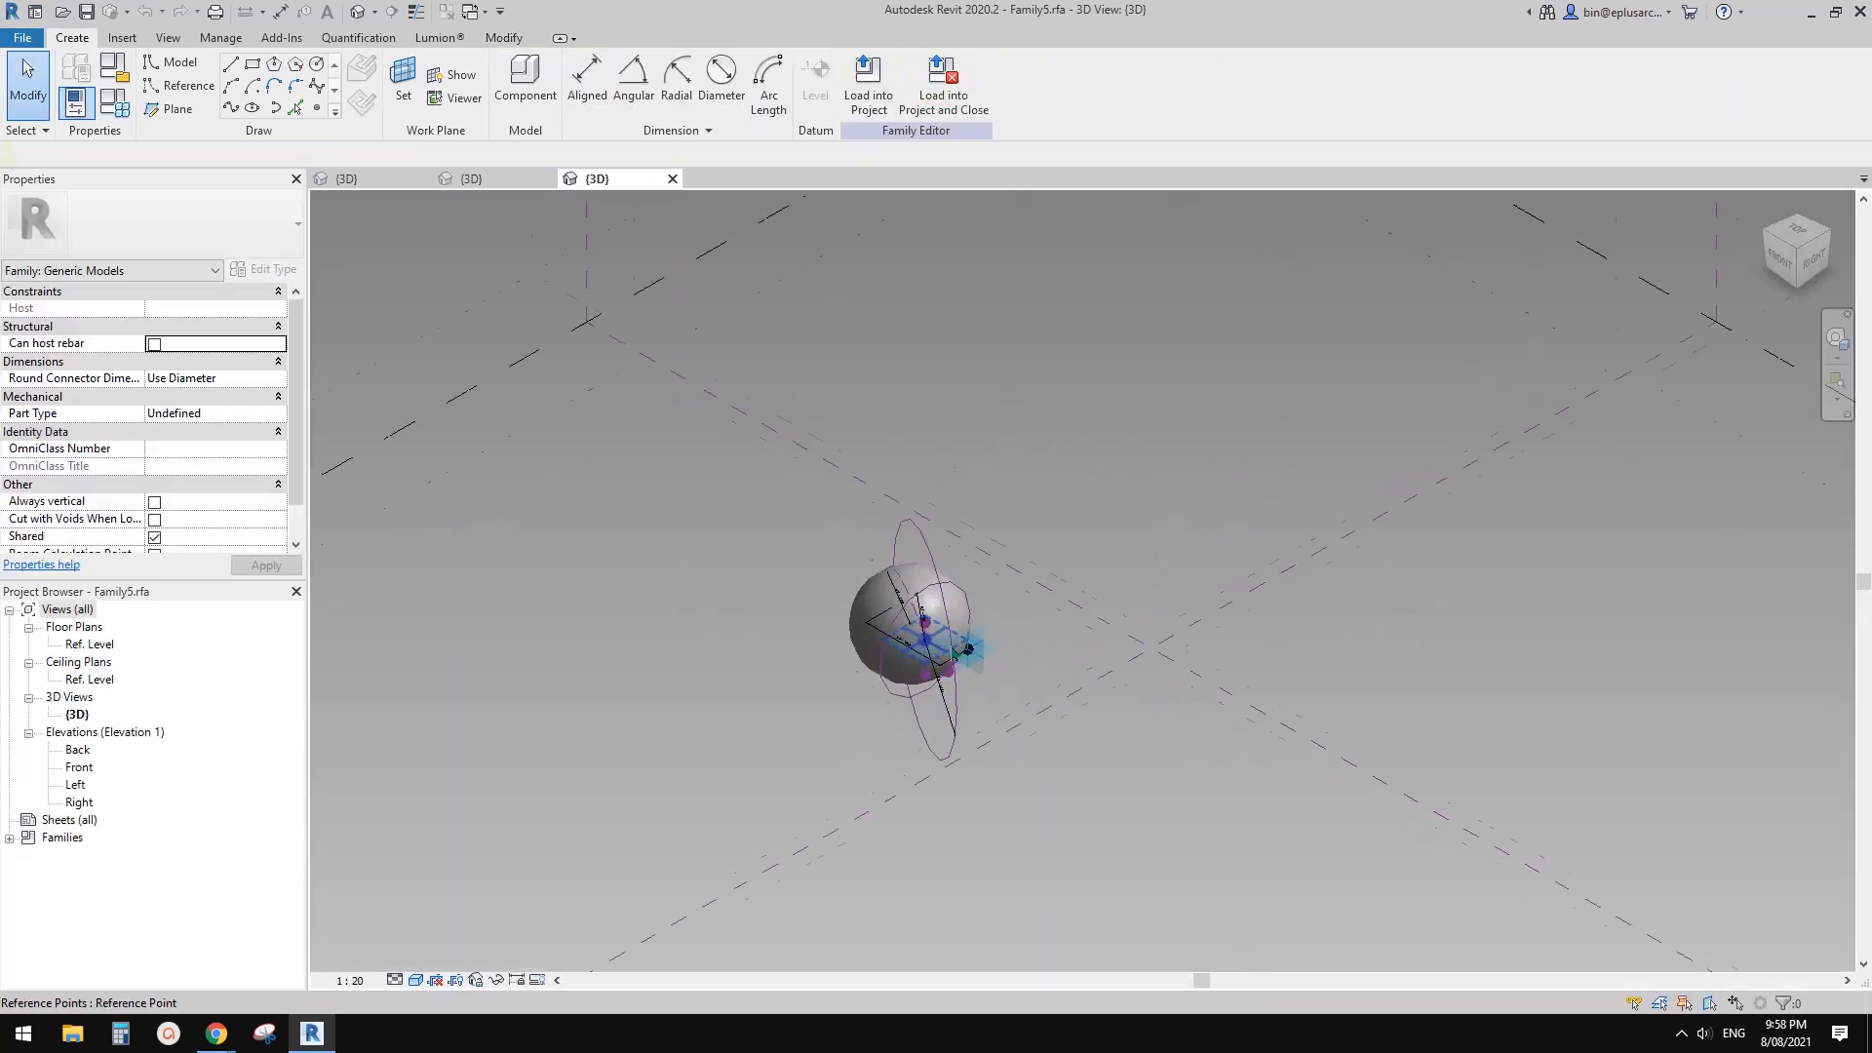
middle_drag(980, 666, 1037, 611)
Temporarily hide the solid sphere surrounding the triangular part in the Family5 view.
click(858, 460)
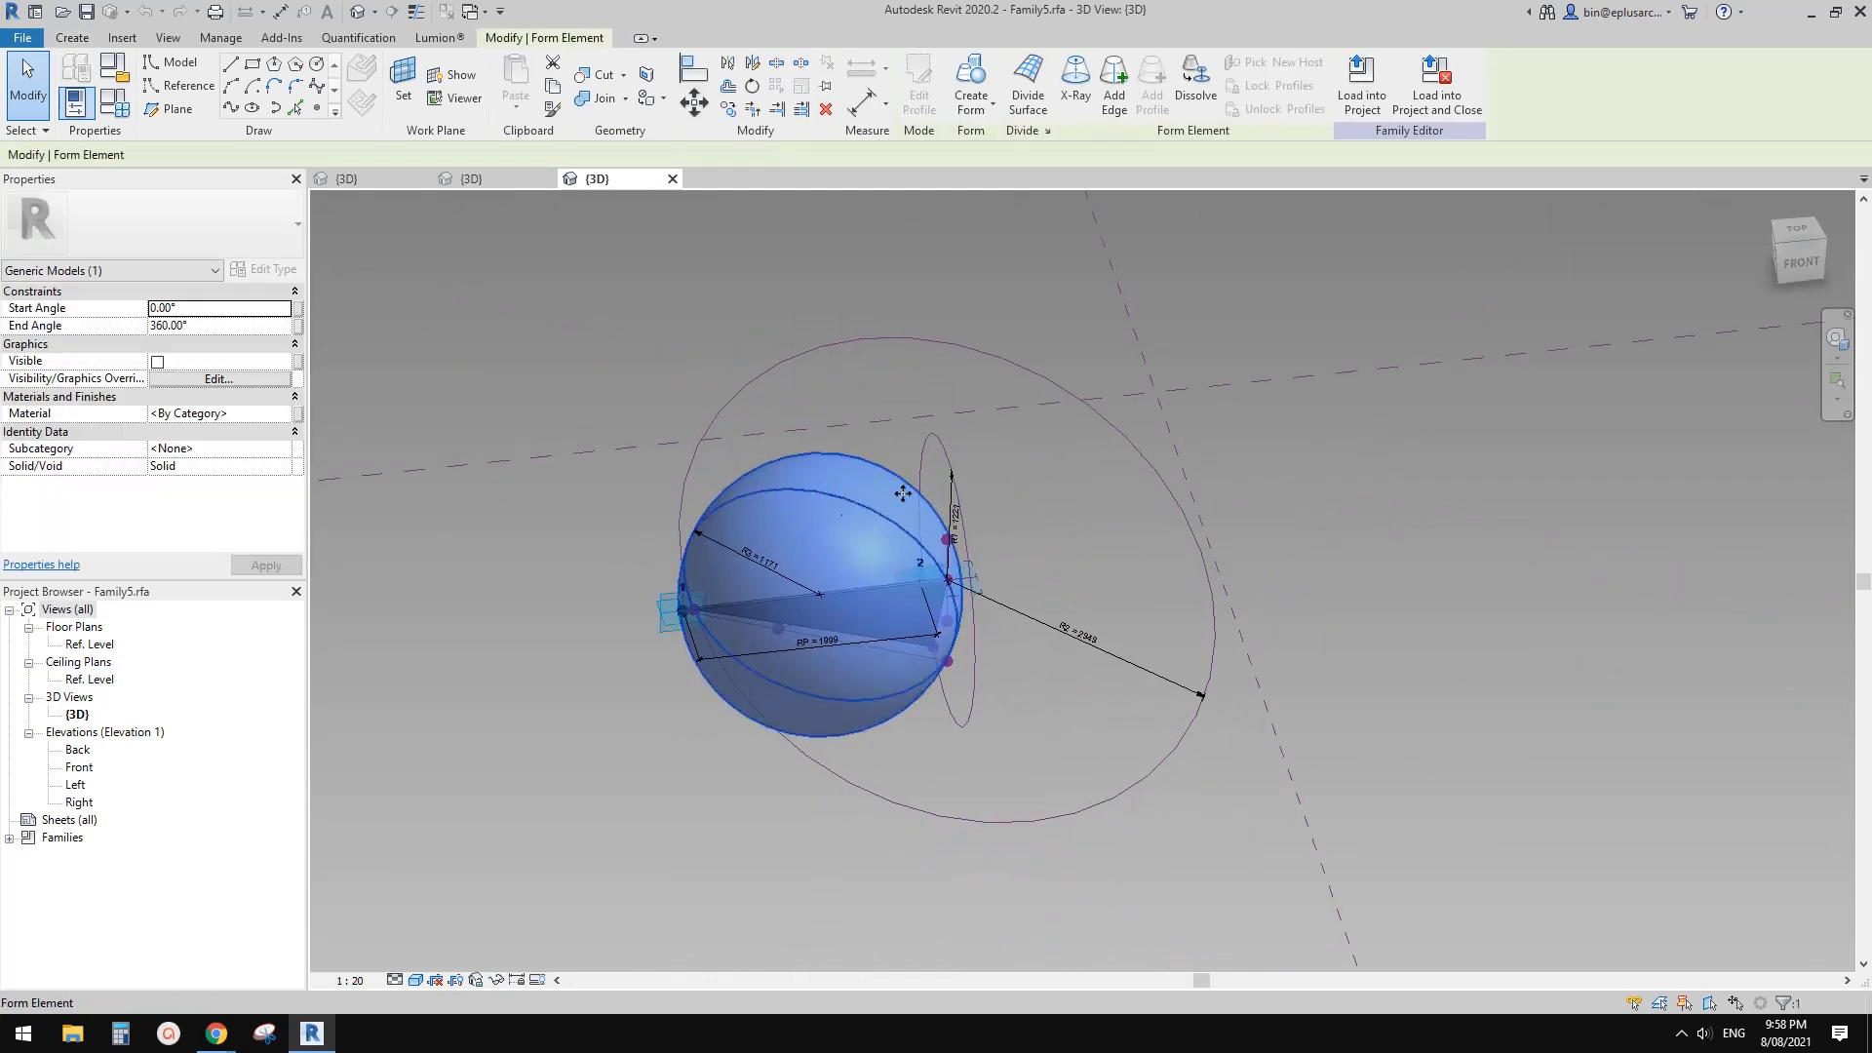
scroll(907, 522, up, 2)
shift+middle_drag(914, 552, 722, 560)
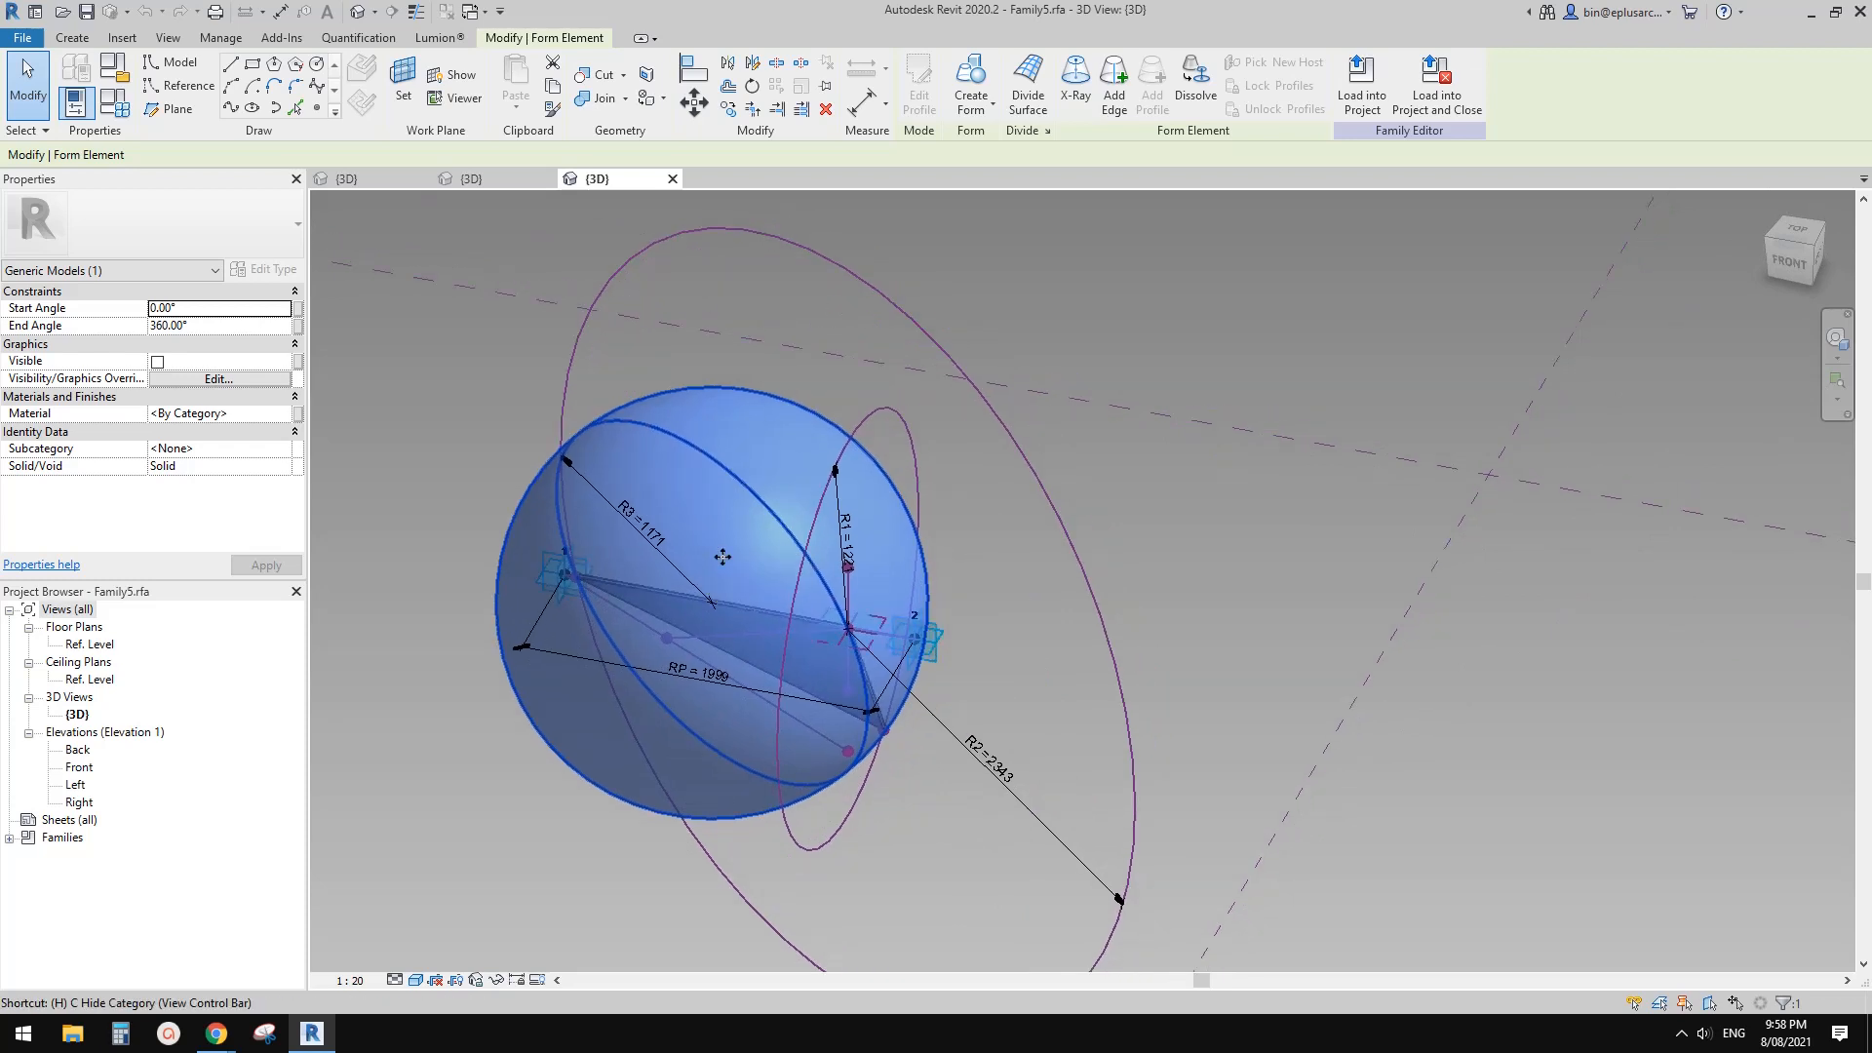
key(h)
mouse_move(725, 546)
shift+middle_down()
mouse_move(615, 471)
mouse_move(535, 484)
mouse_move(669, 527)
mouse_move(743, 510)
mouse_move(995, 621)
mouse_move(502, 682)
shift+middle_up()
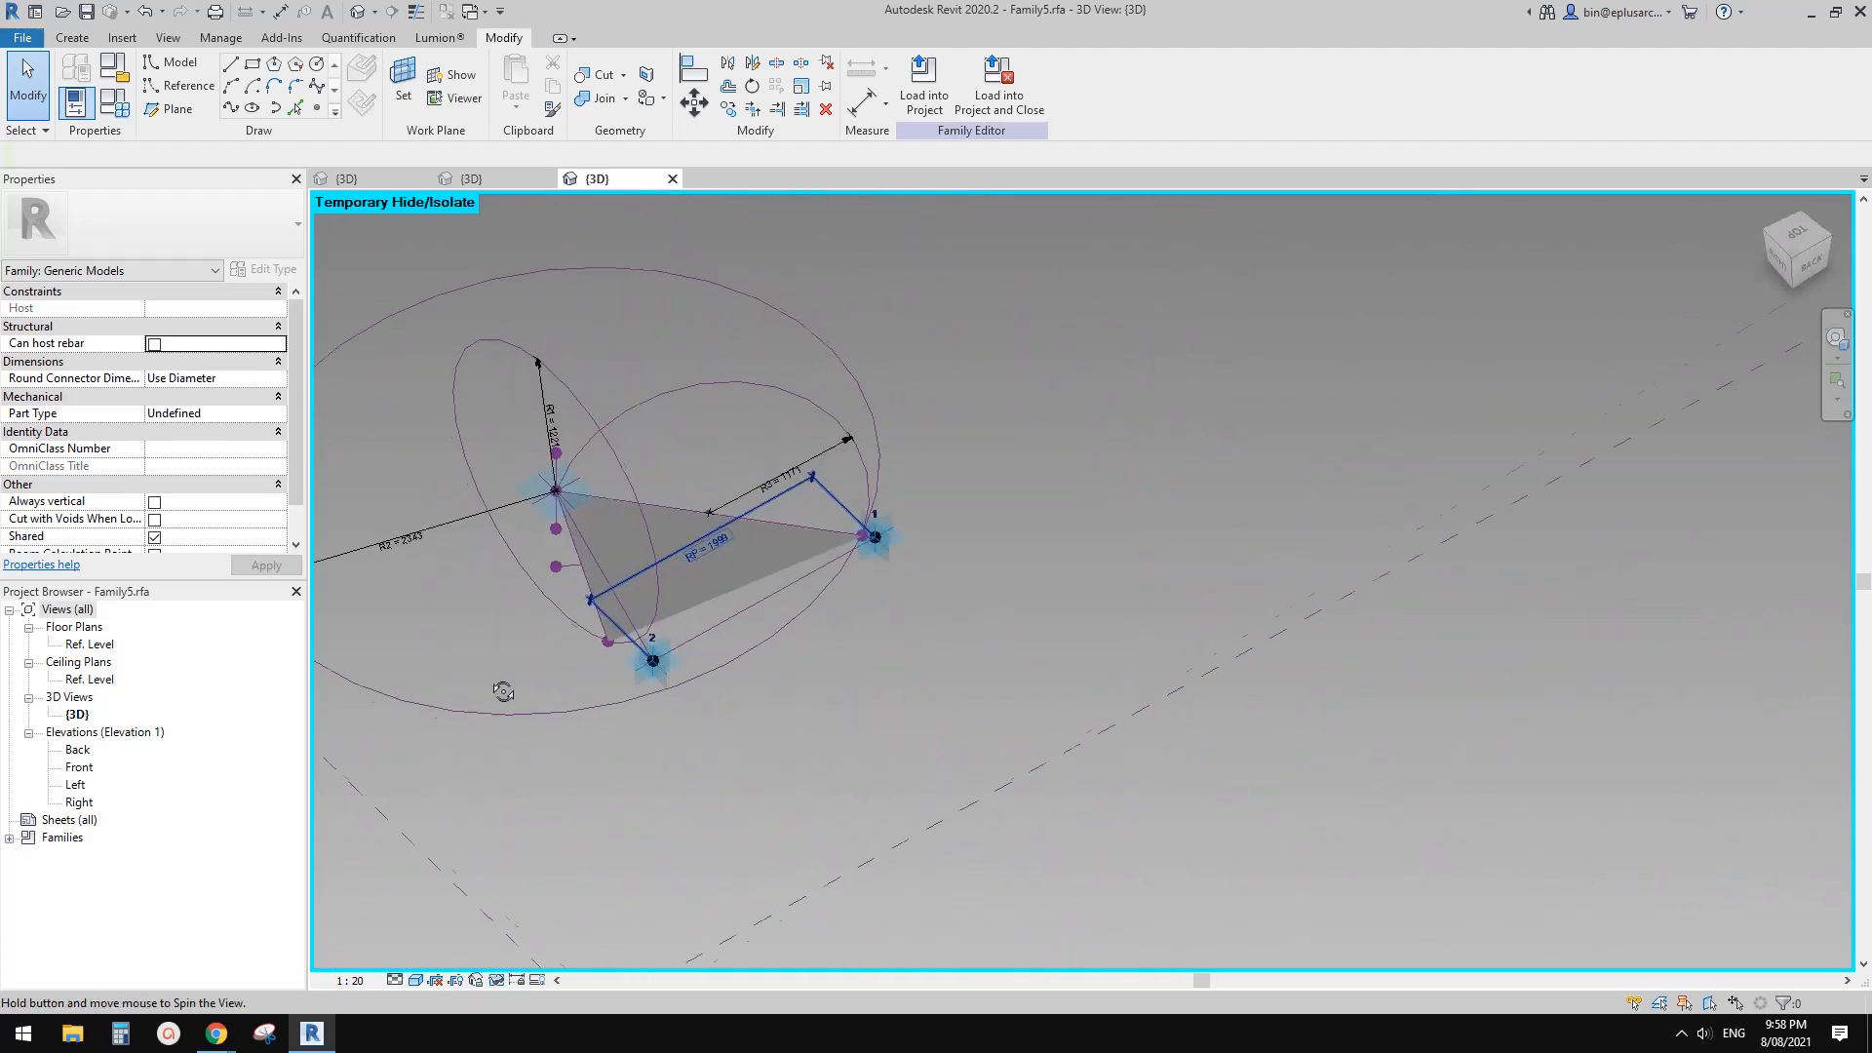
Inspect adaptive placement point 1 of the nested triangular part and its orientation.
click(897, 552)
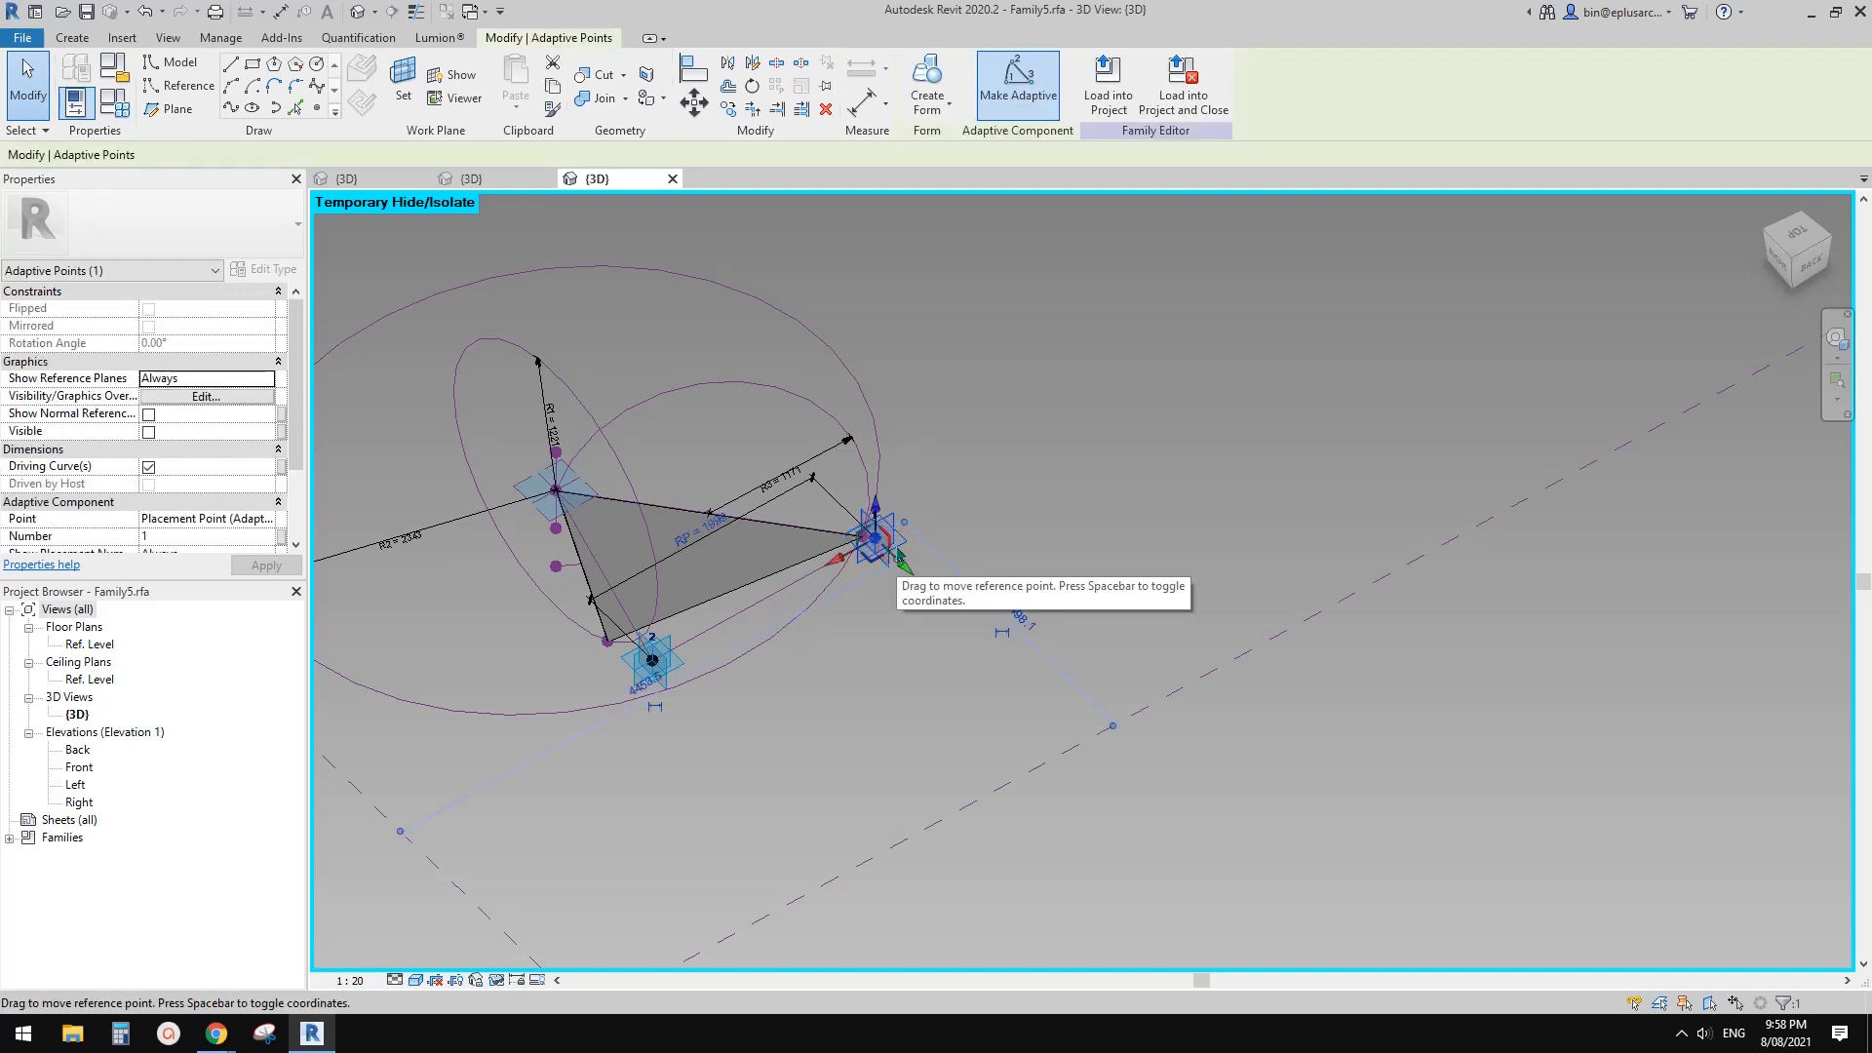
middle_drag(705, 474, 774, 572)
key(Escape)
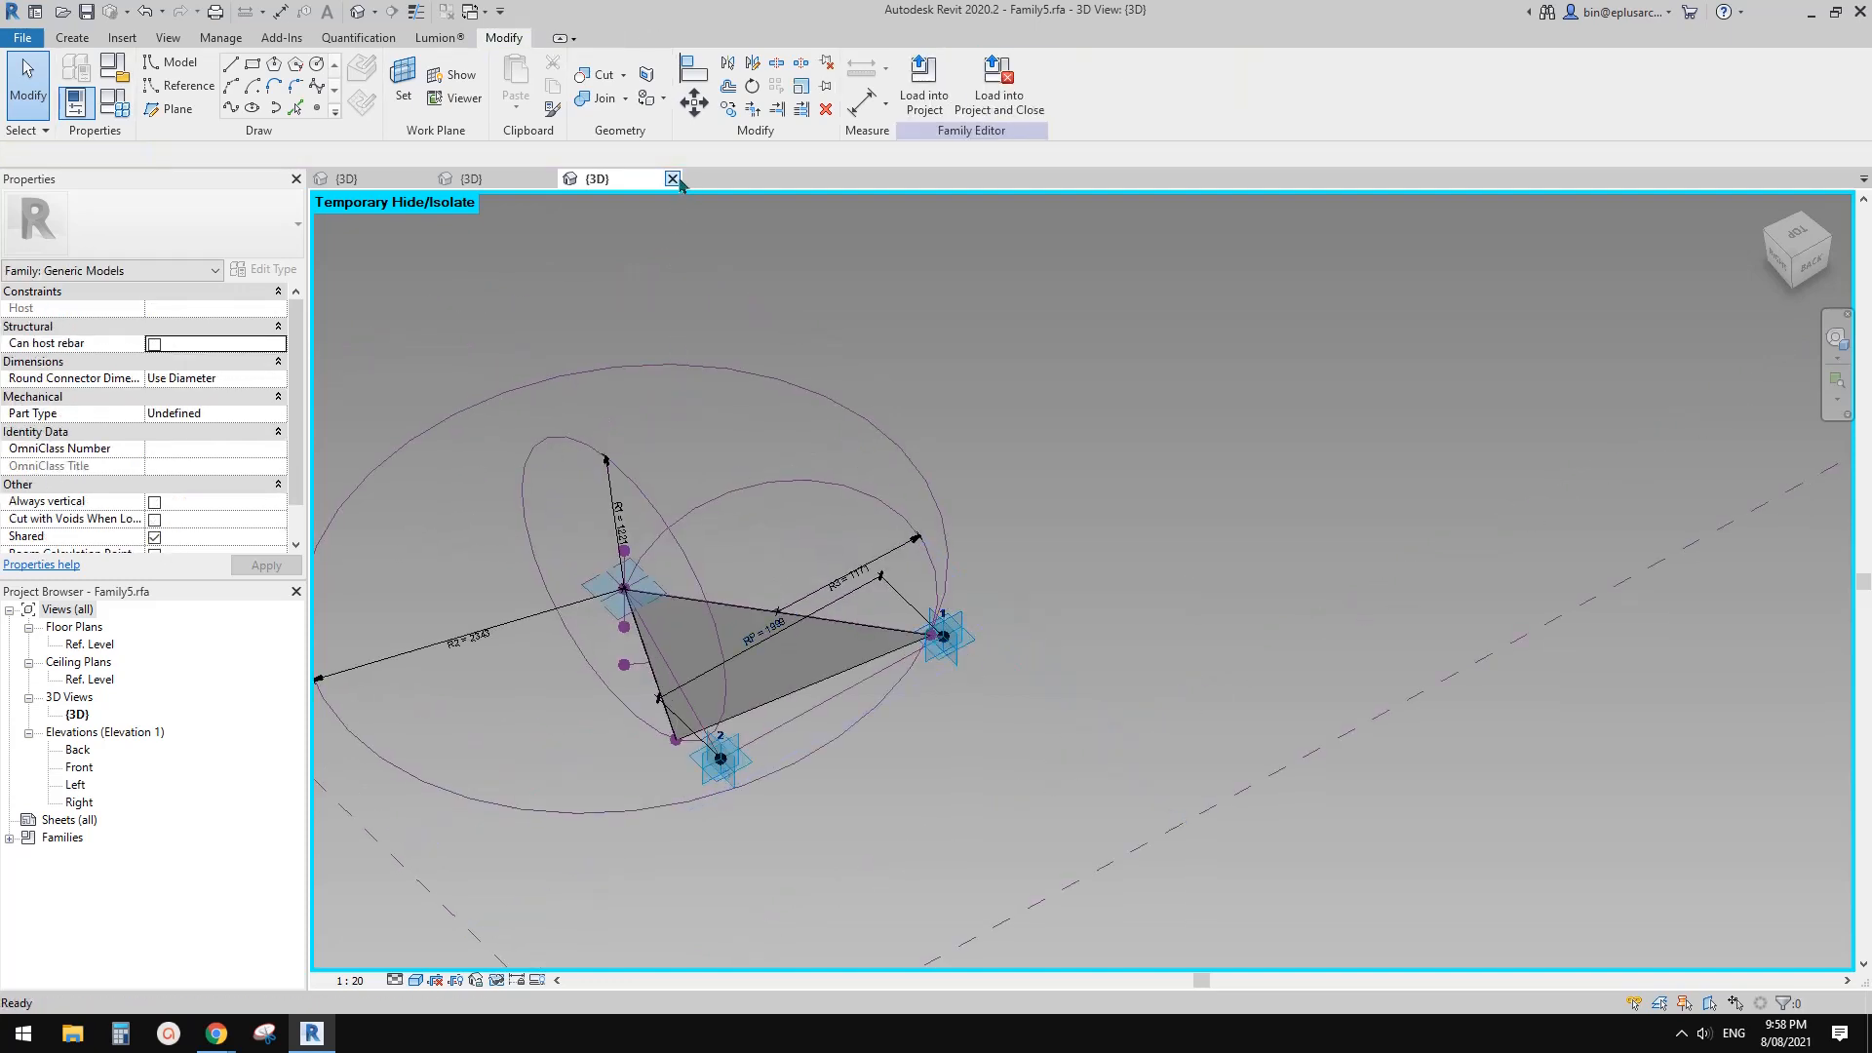
Close the Family5 view and compare the nested Family4 and Family5 parts between placement points 1 and 2 of the panel family.
click(677, 178)
click(975, 517)
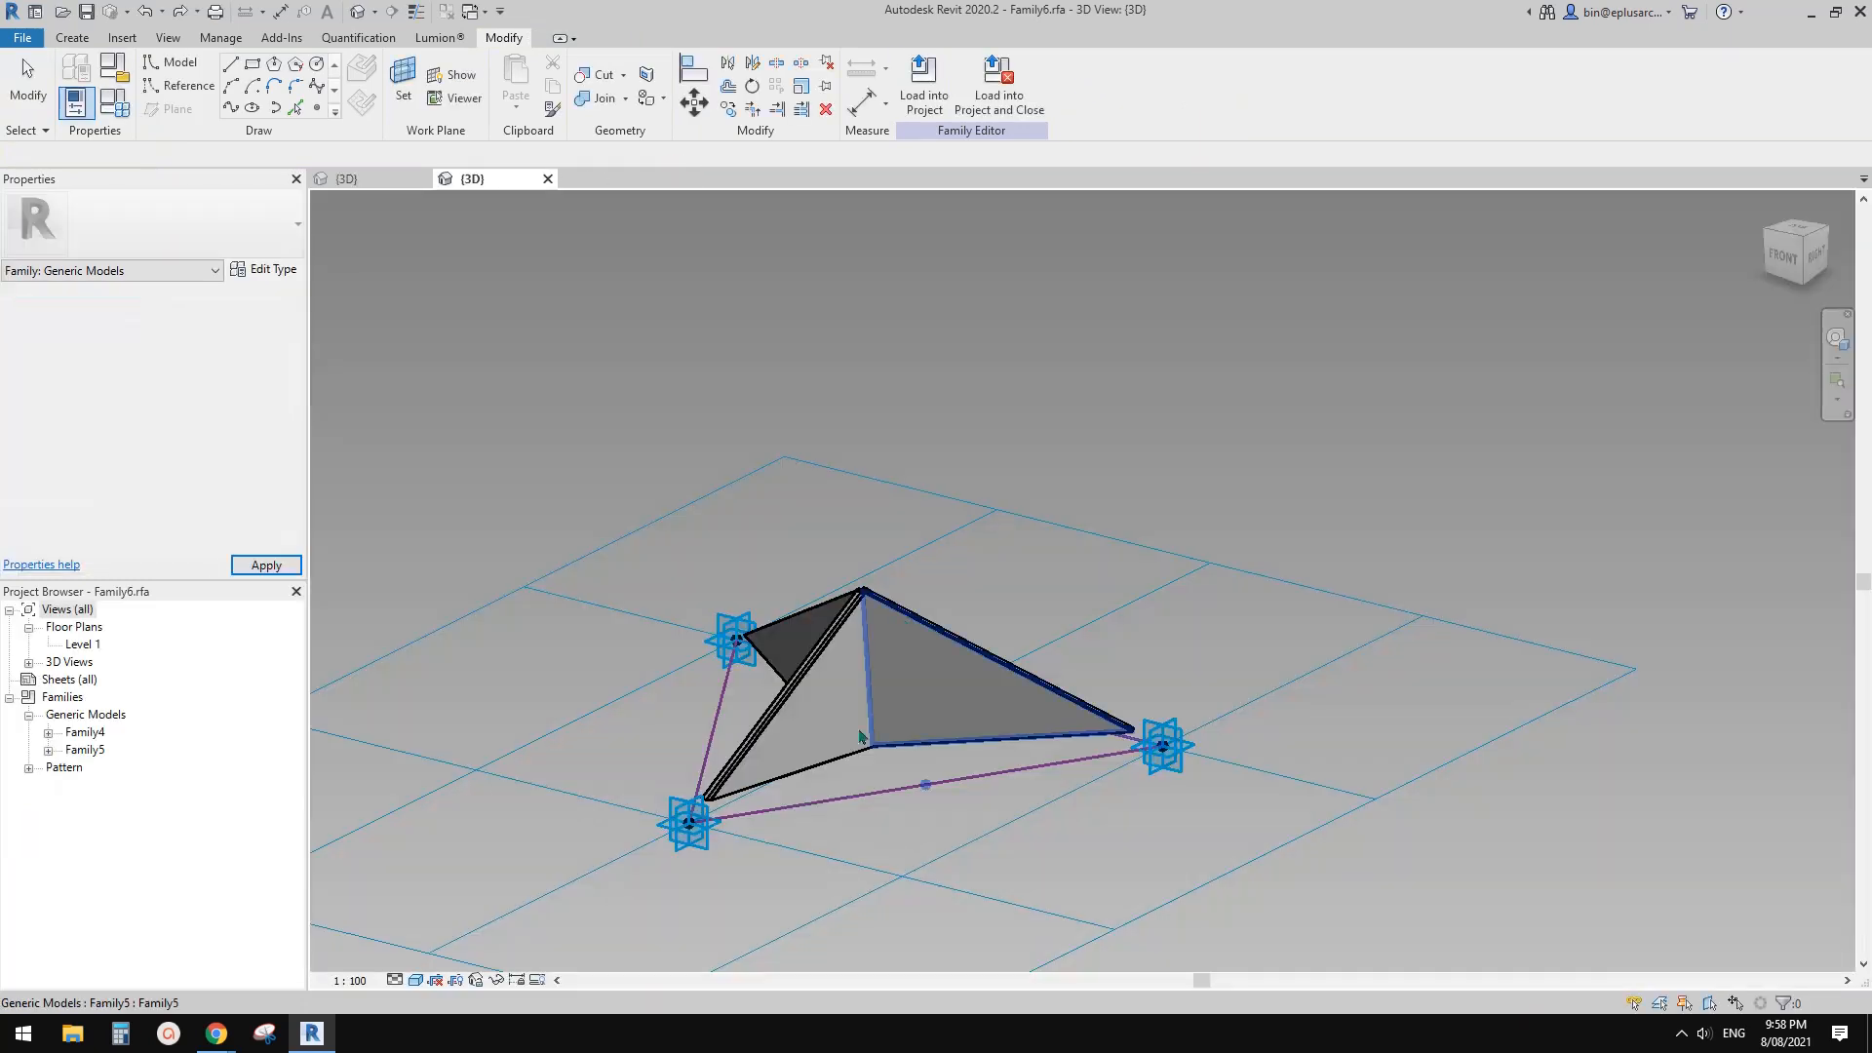
click(860, 737)
shift+middle_drag(860, 736, 899, 709)
click(922, 671)
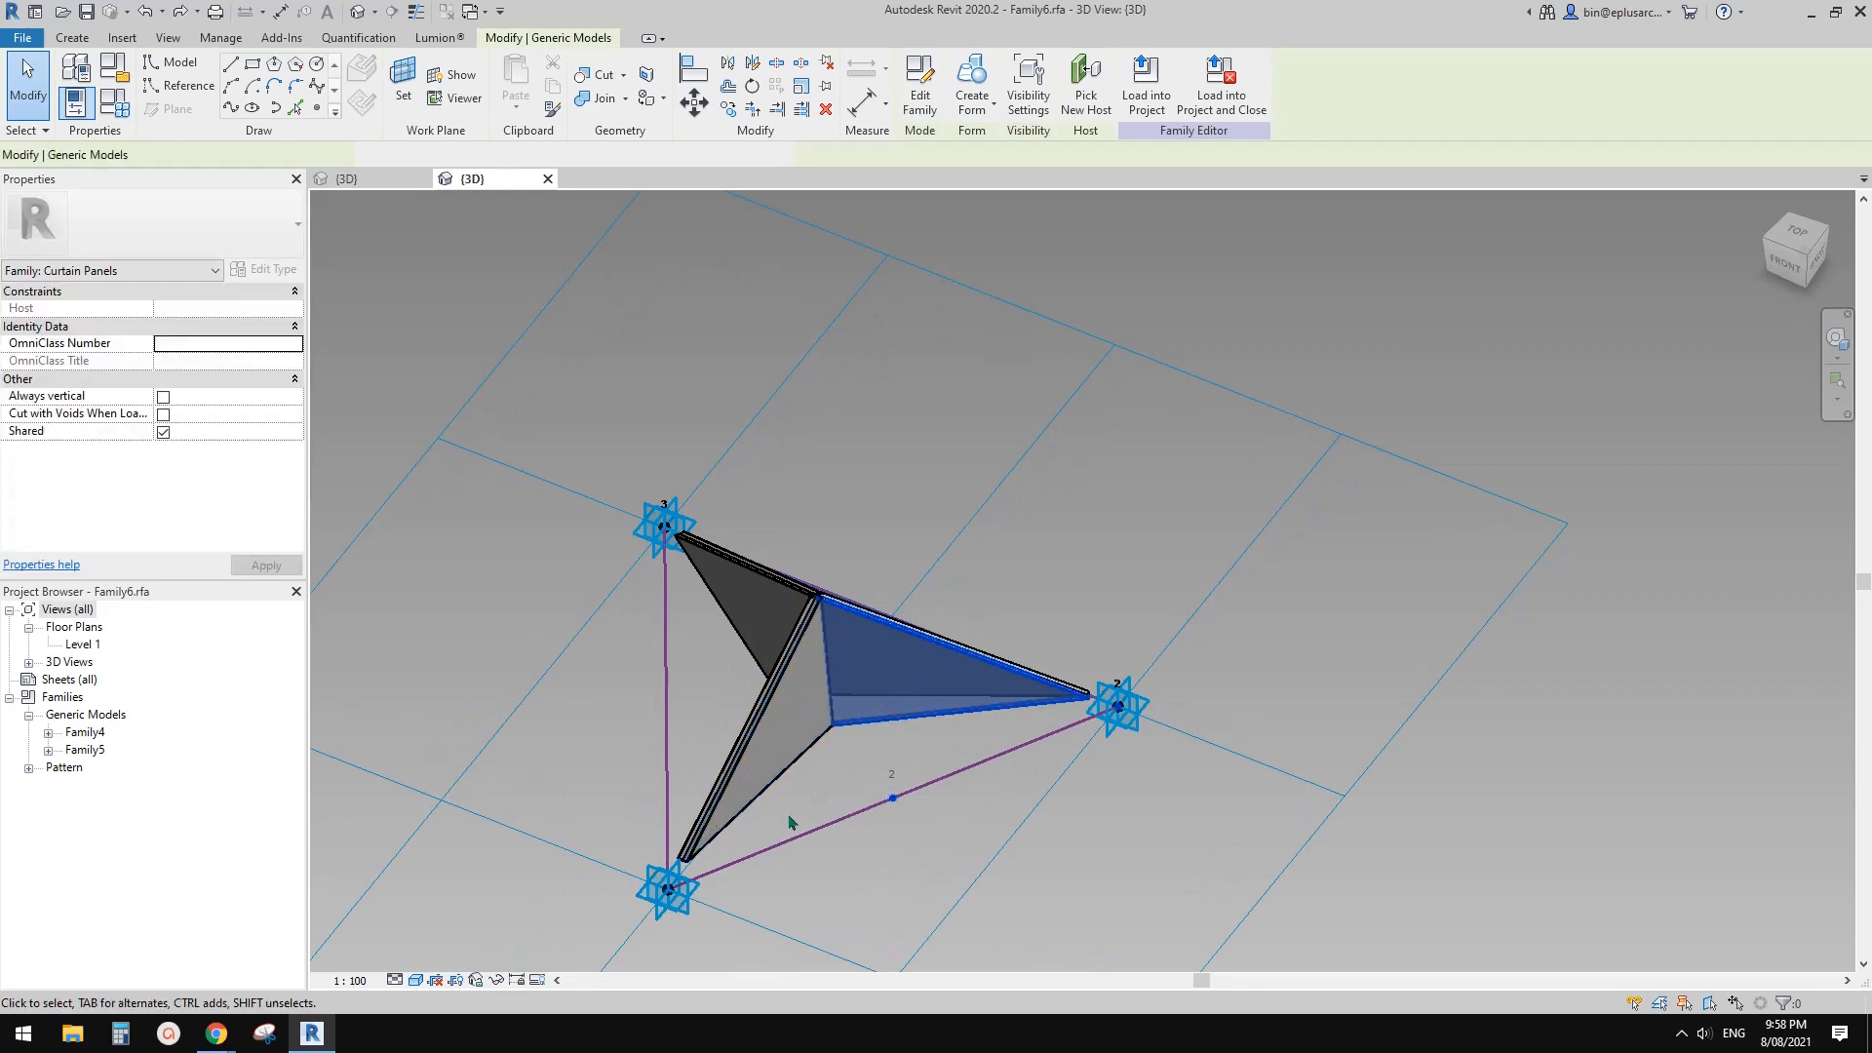
click(788, 767)
click(785, 764)
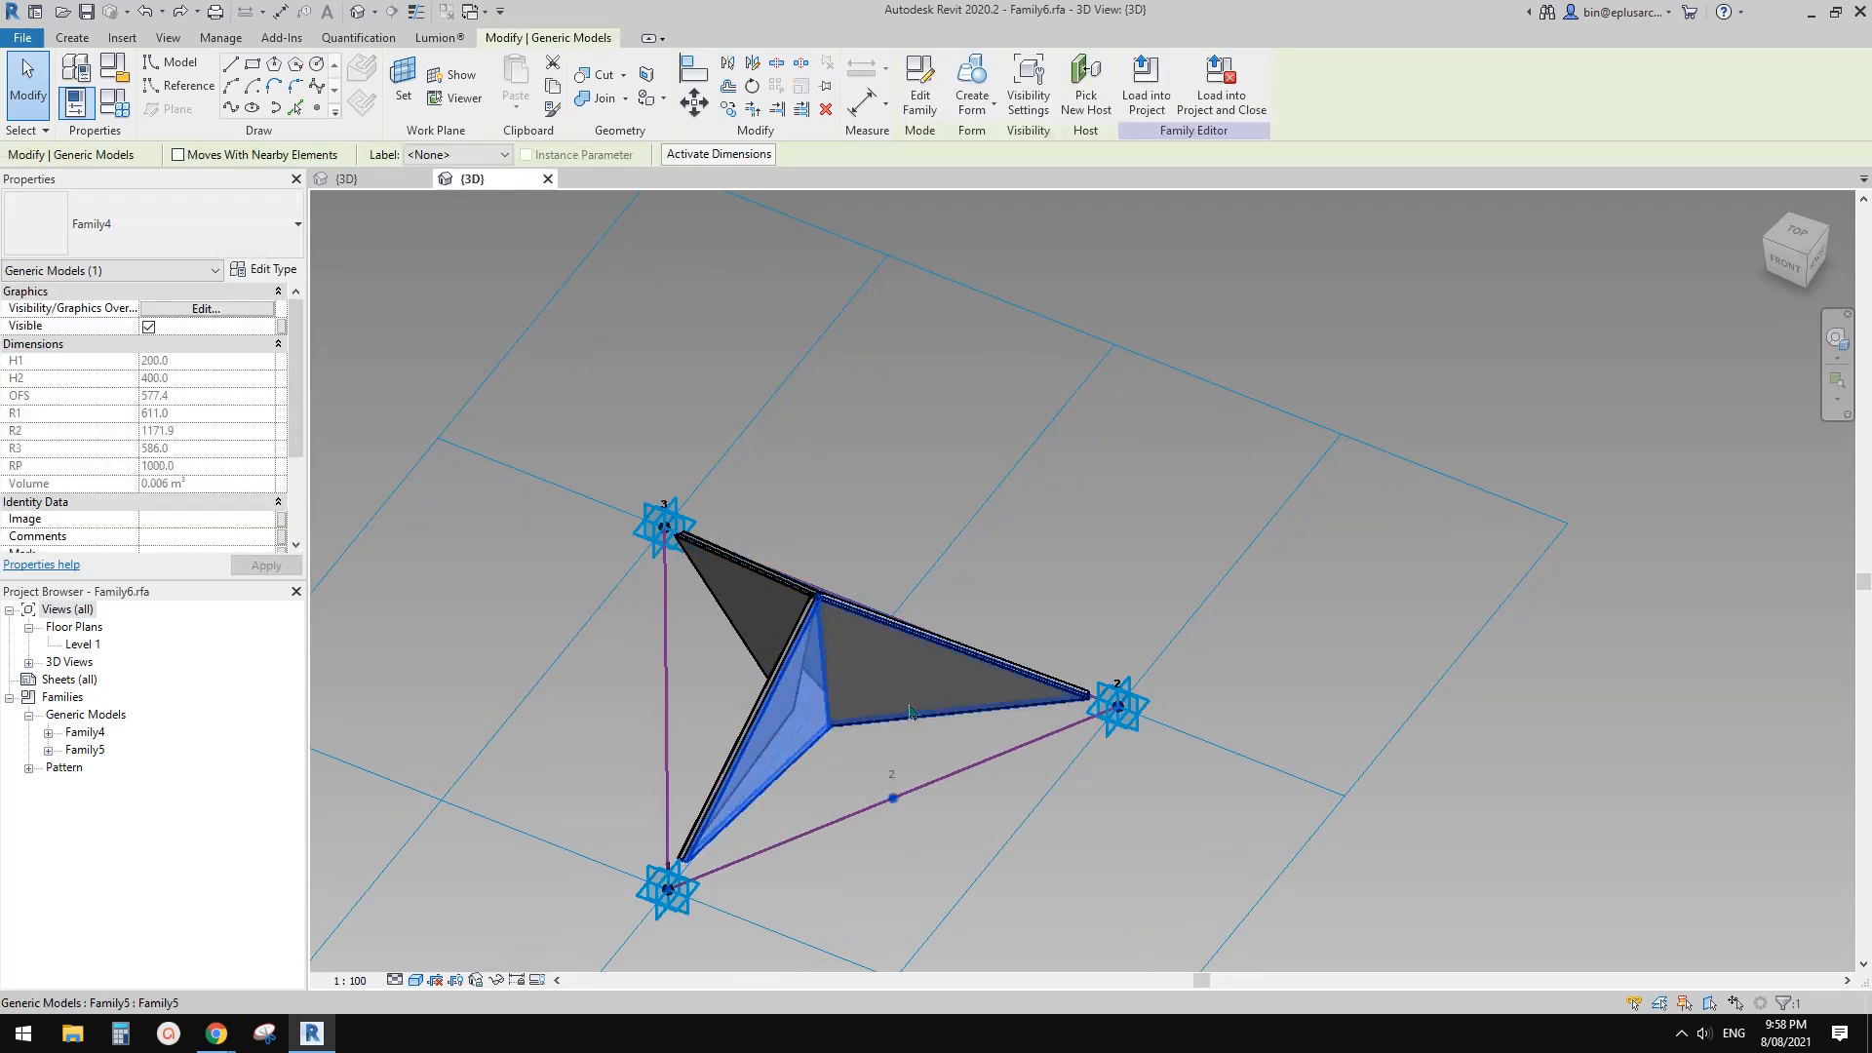
click(907, 702)
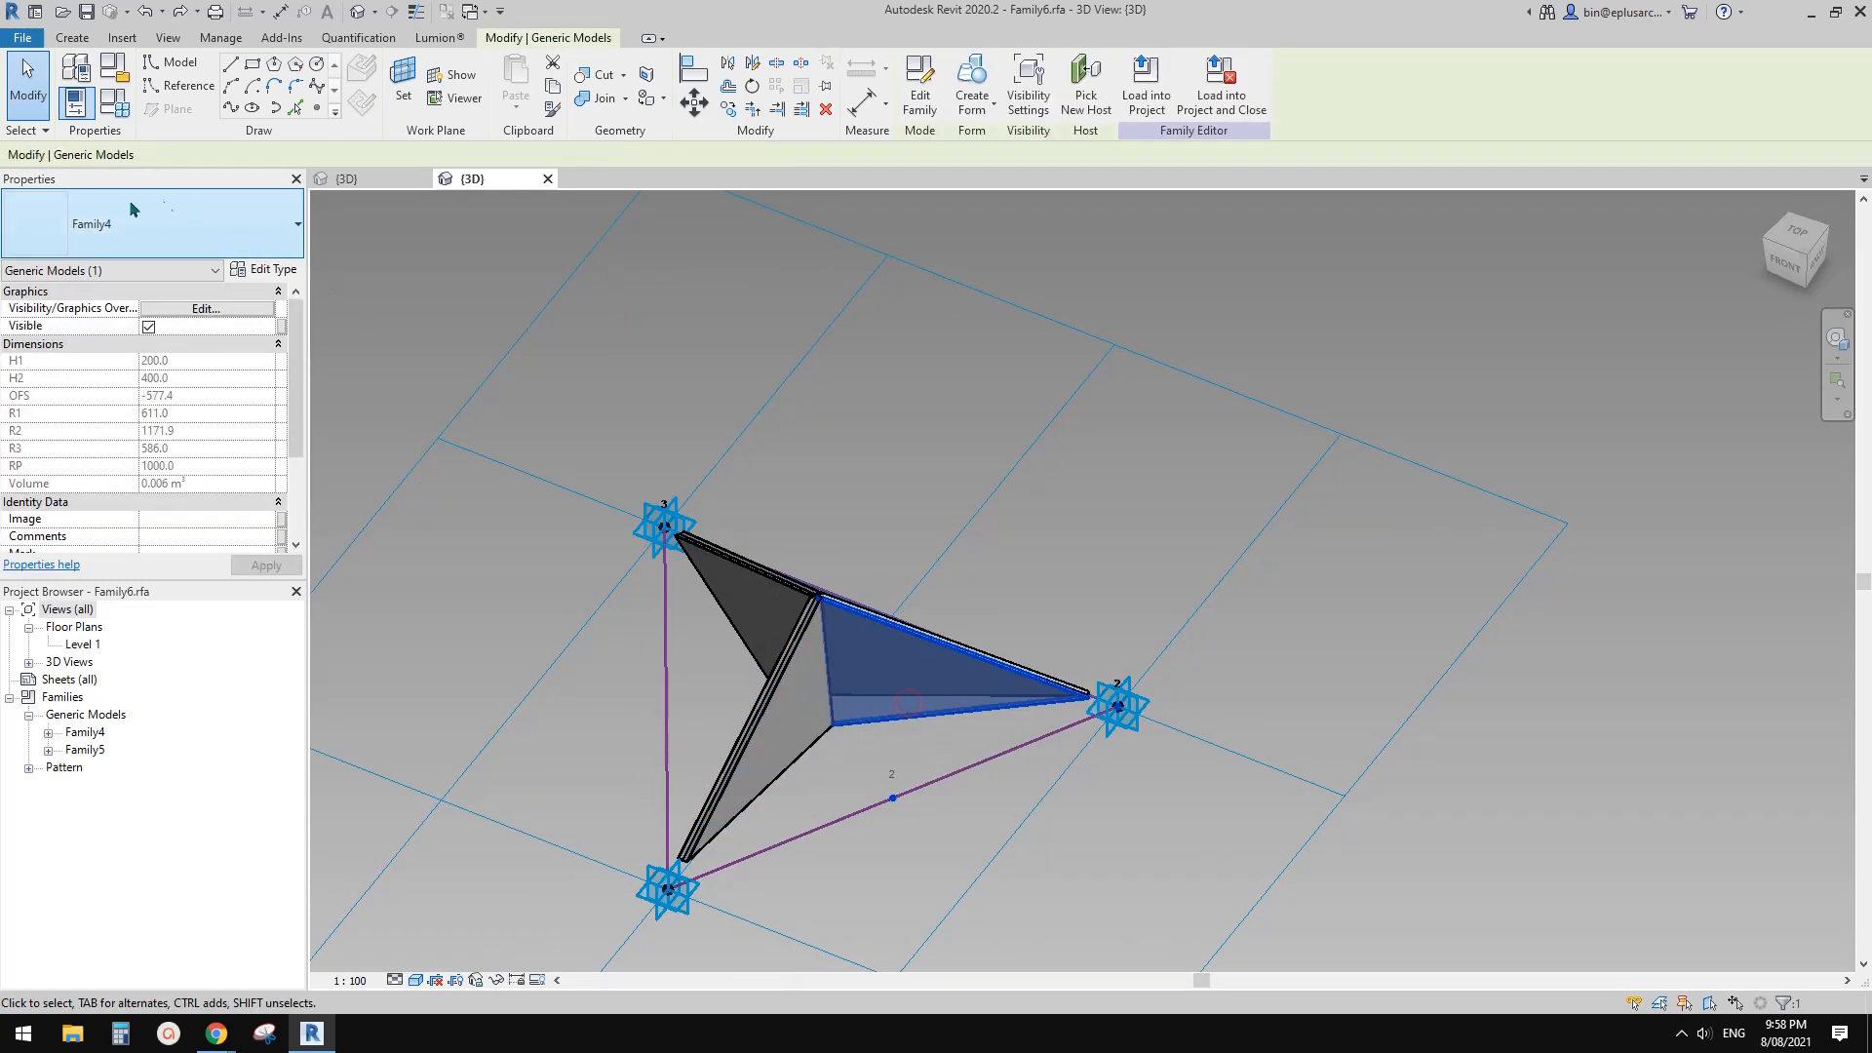
click(805, 749)
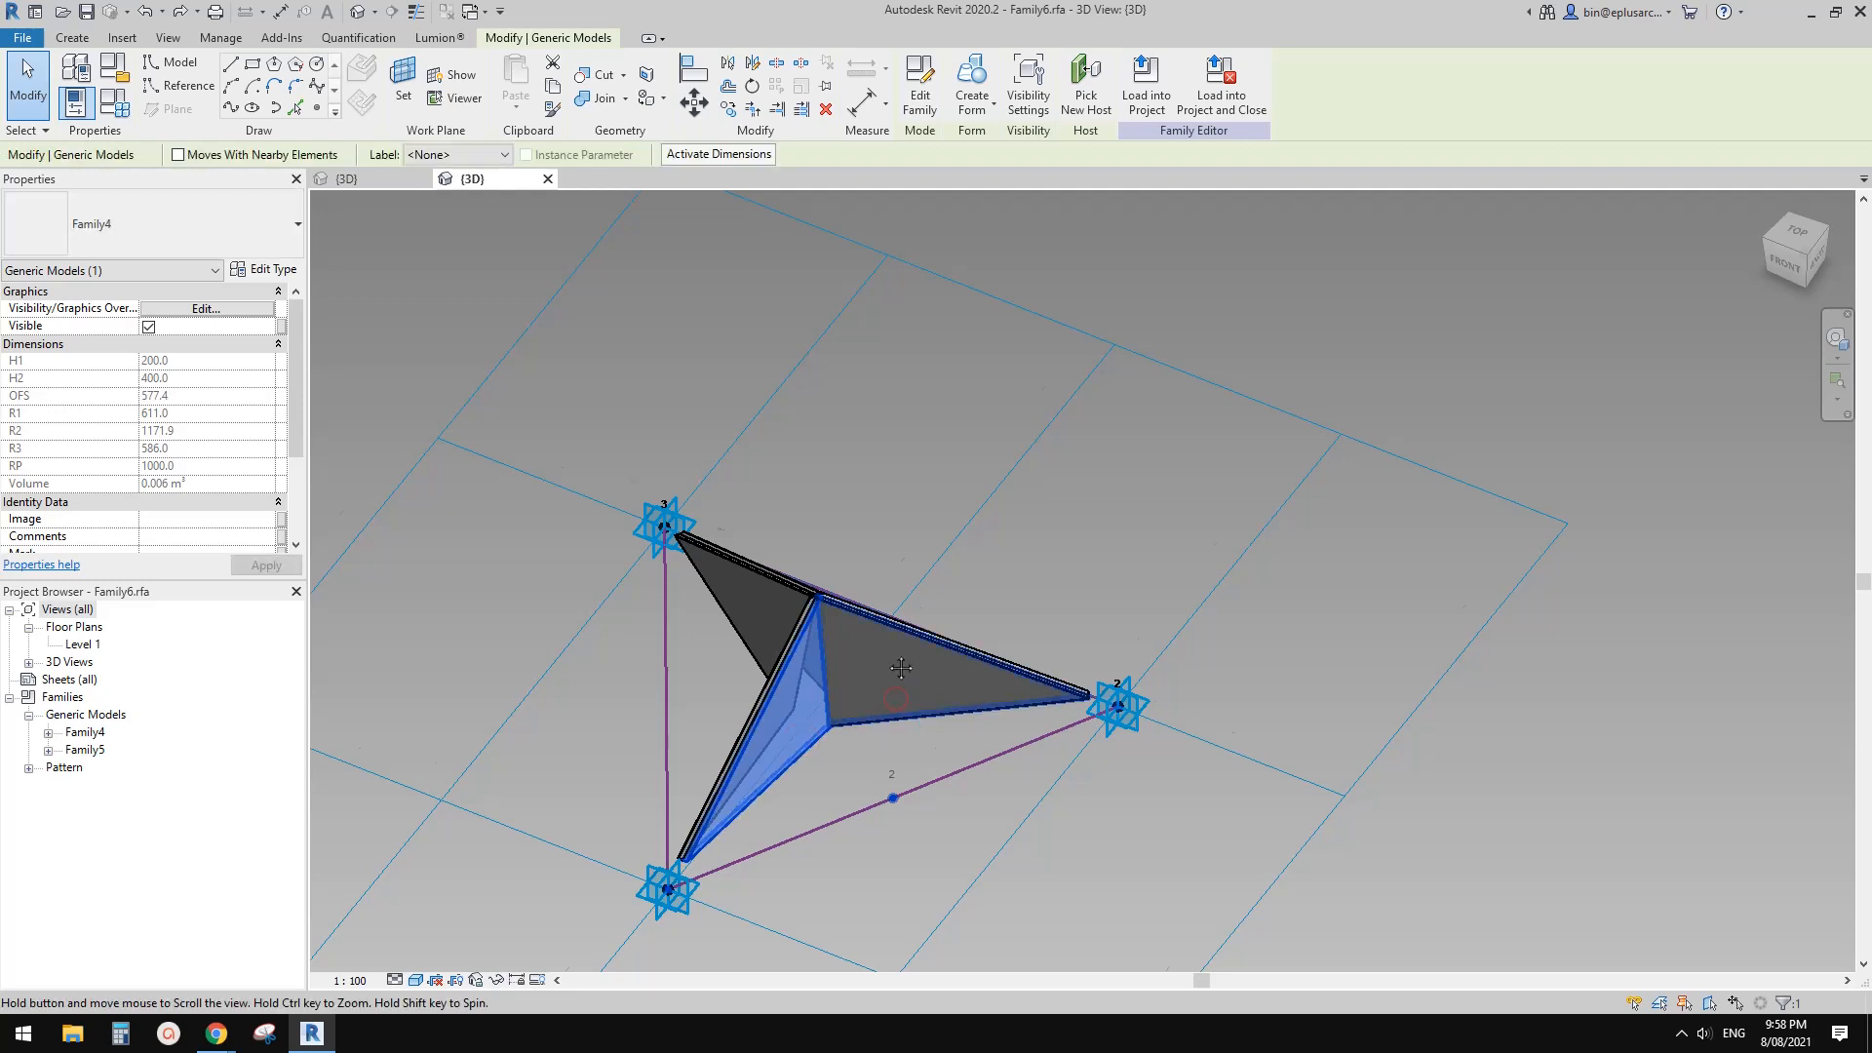
shift+middle_drag(857, 669, 788, 663)
key(Escape)
click(744, 632)
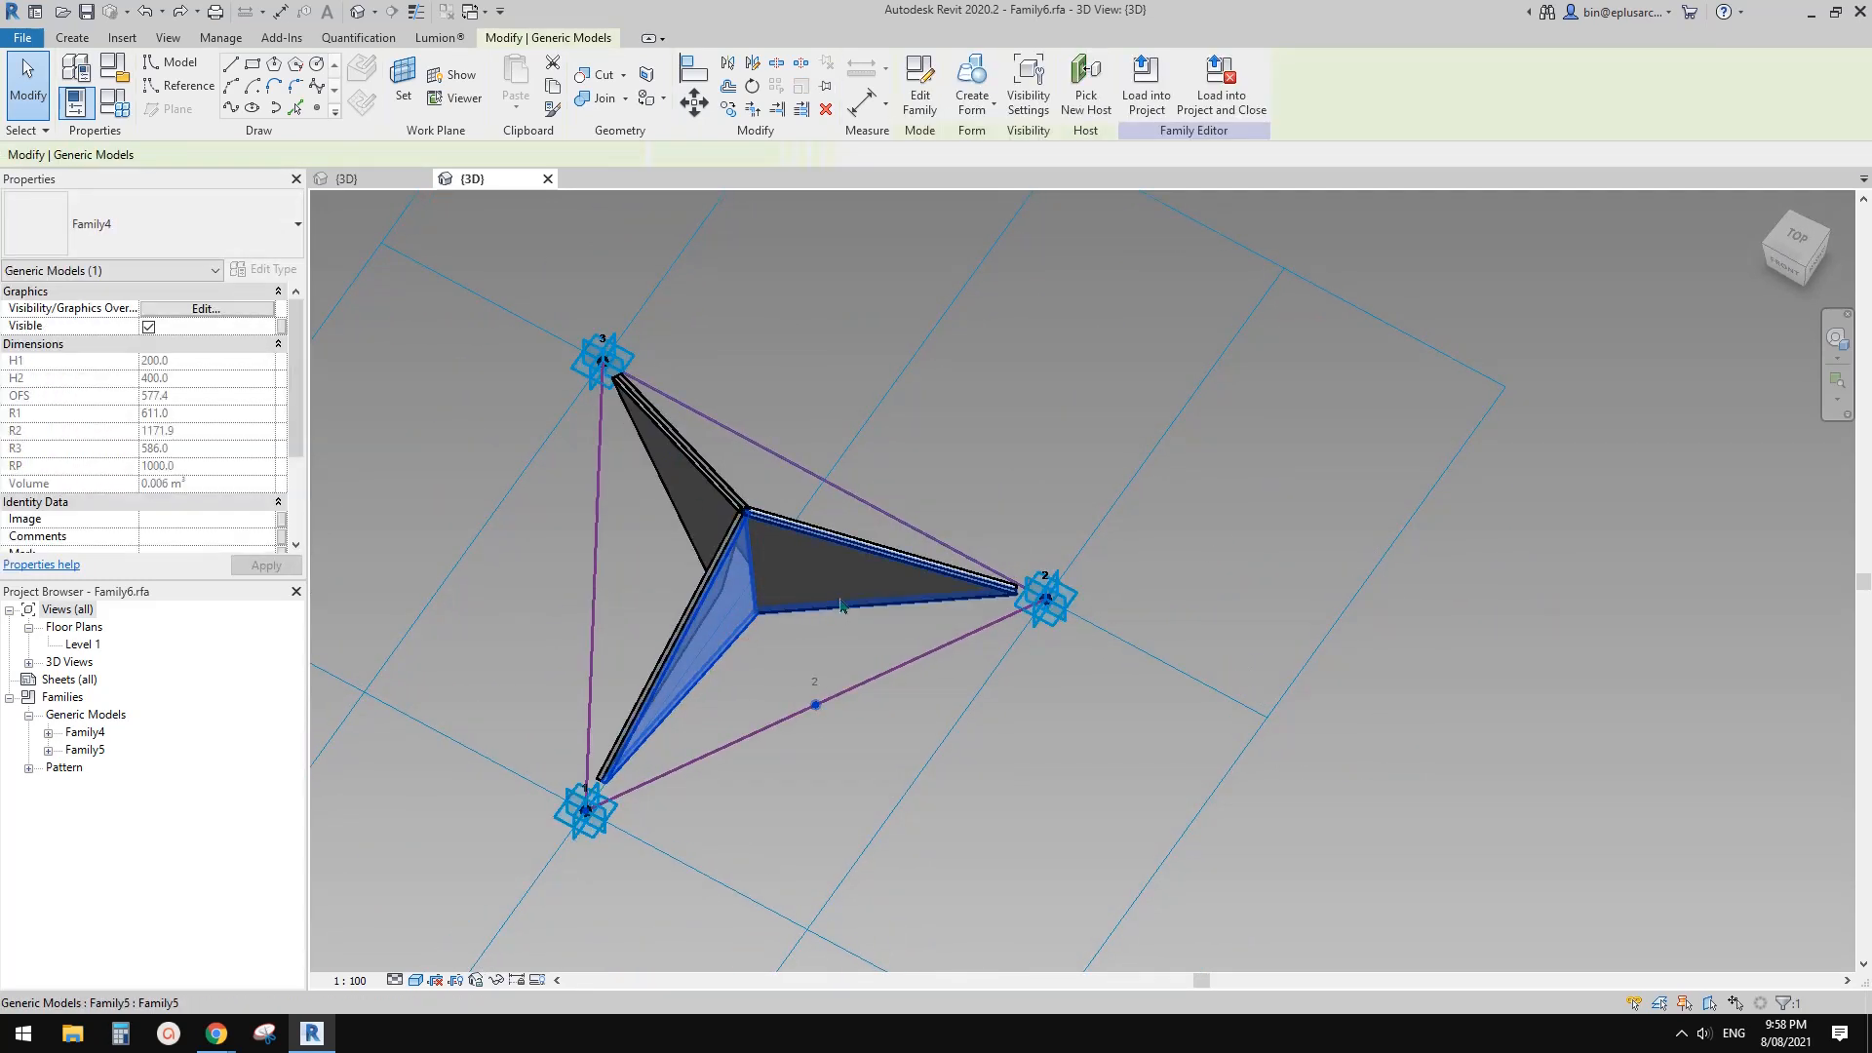
click(902, 593)
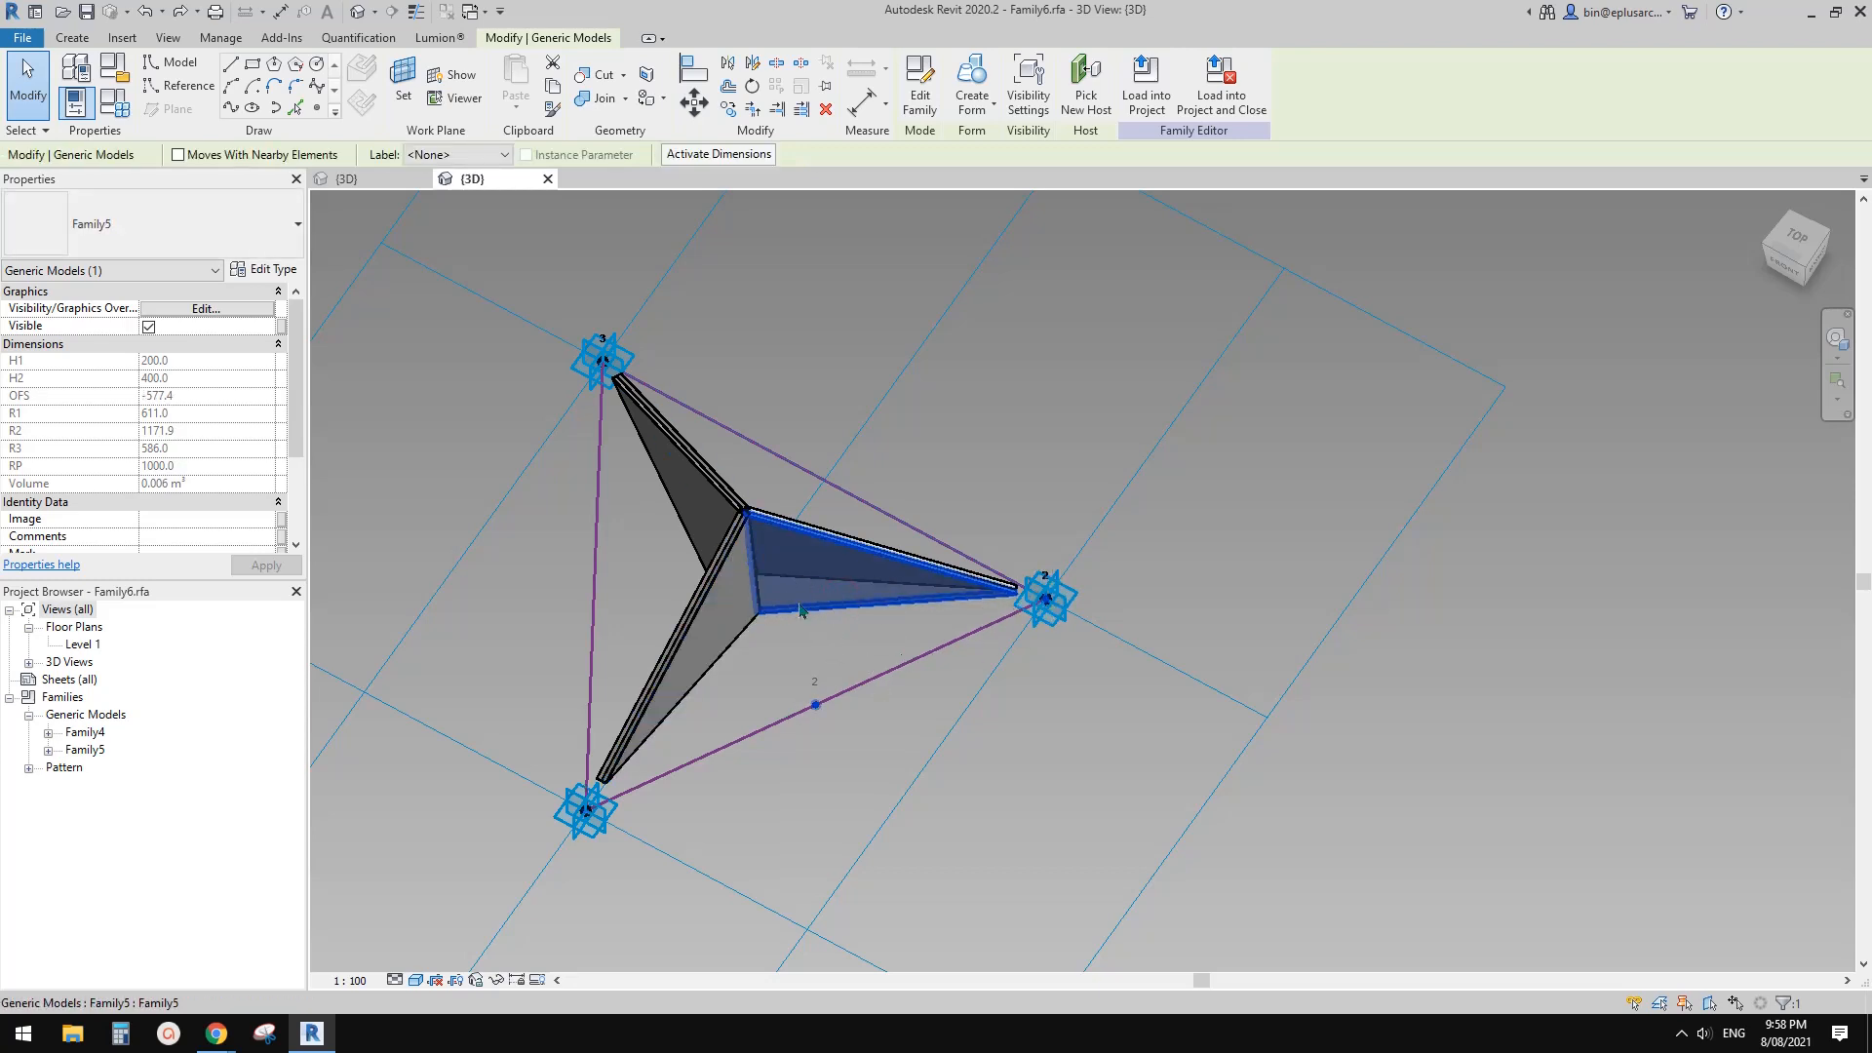
Open the nested Family4 part beside placement point 1 for editing.
scroll(777, 588, down, 1)
shift+middle_drag(777, 588, 846, 618)
scroll(663, 652, up, 4)
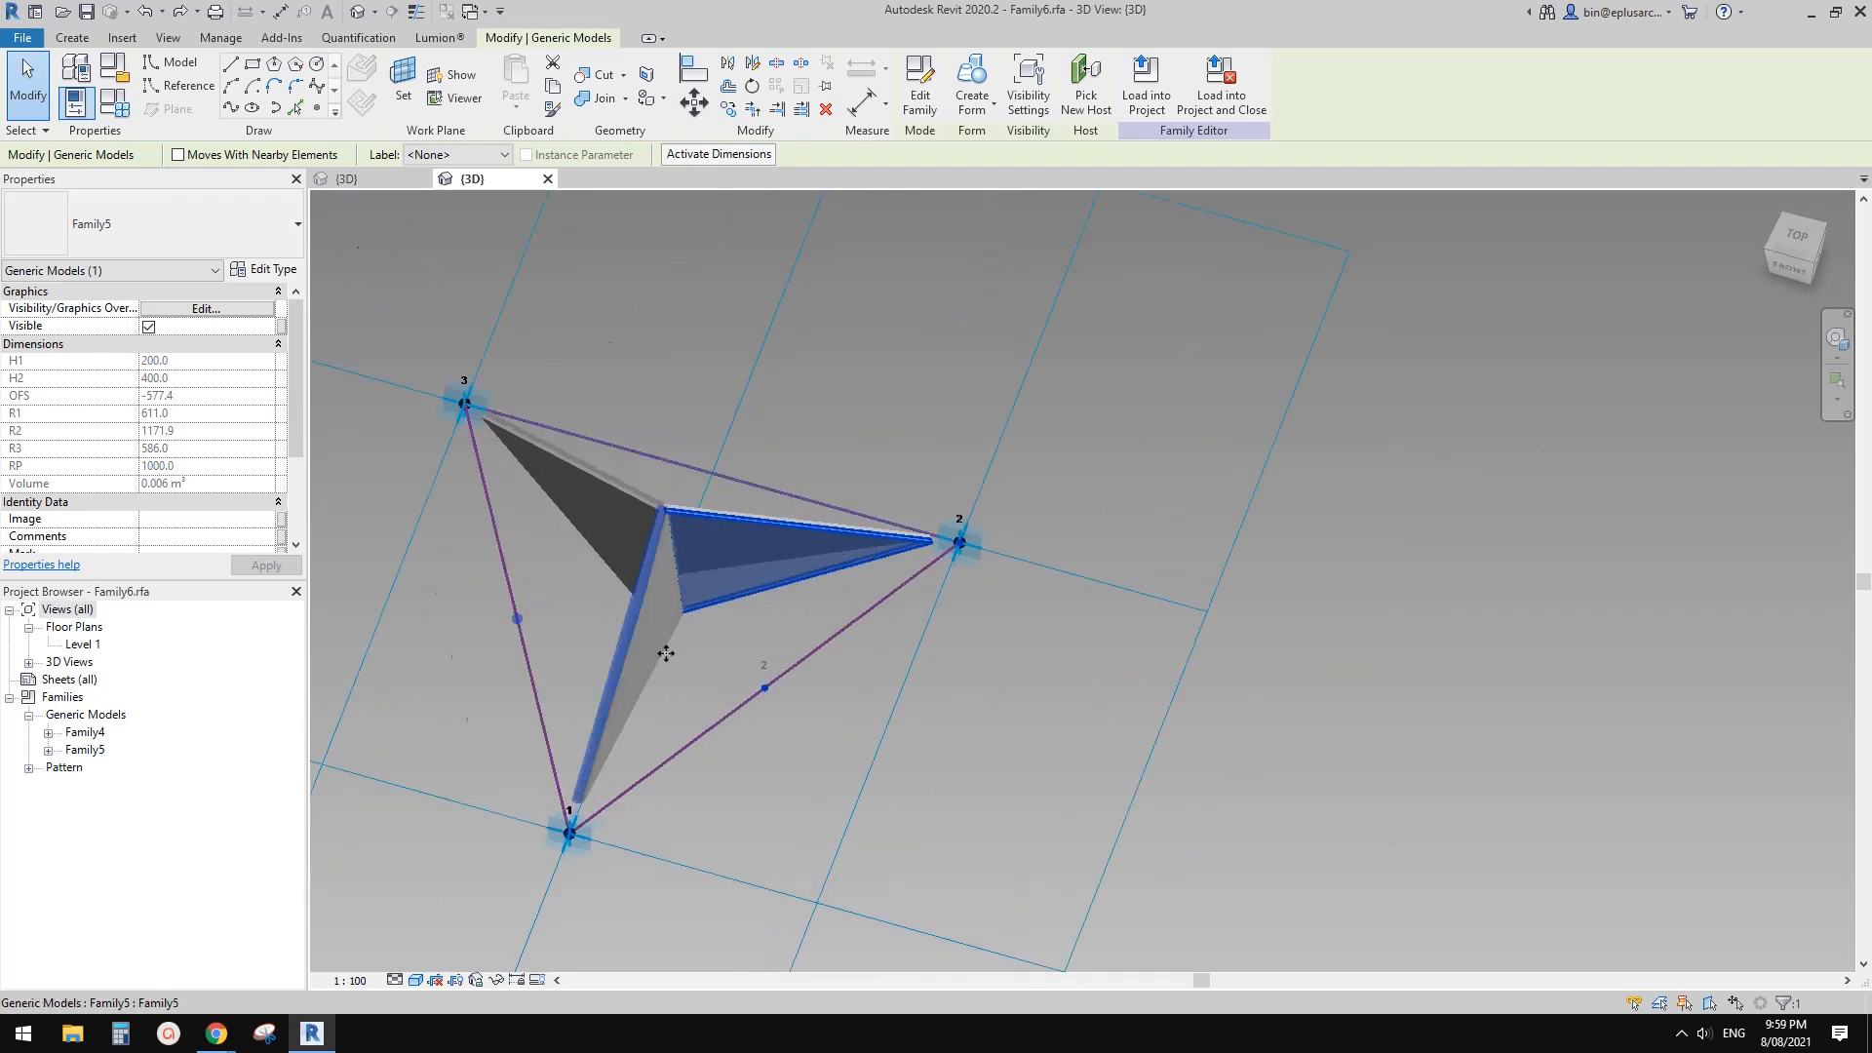
click(675, 662)
click(661, 657)
middle_drag(669, 701, 777, 629)
scroll(786, 656, down, 2)
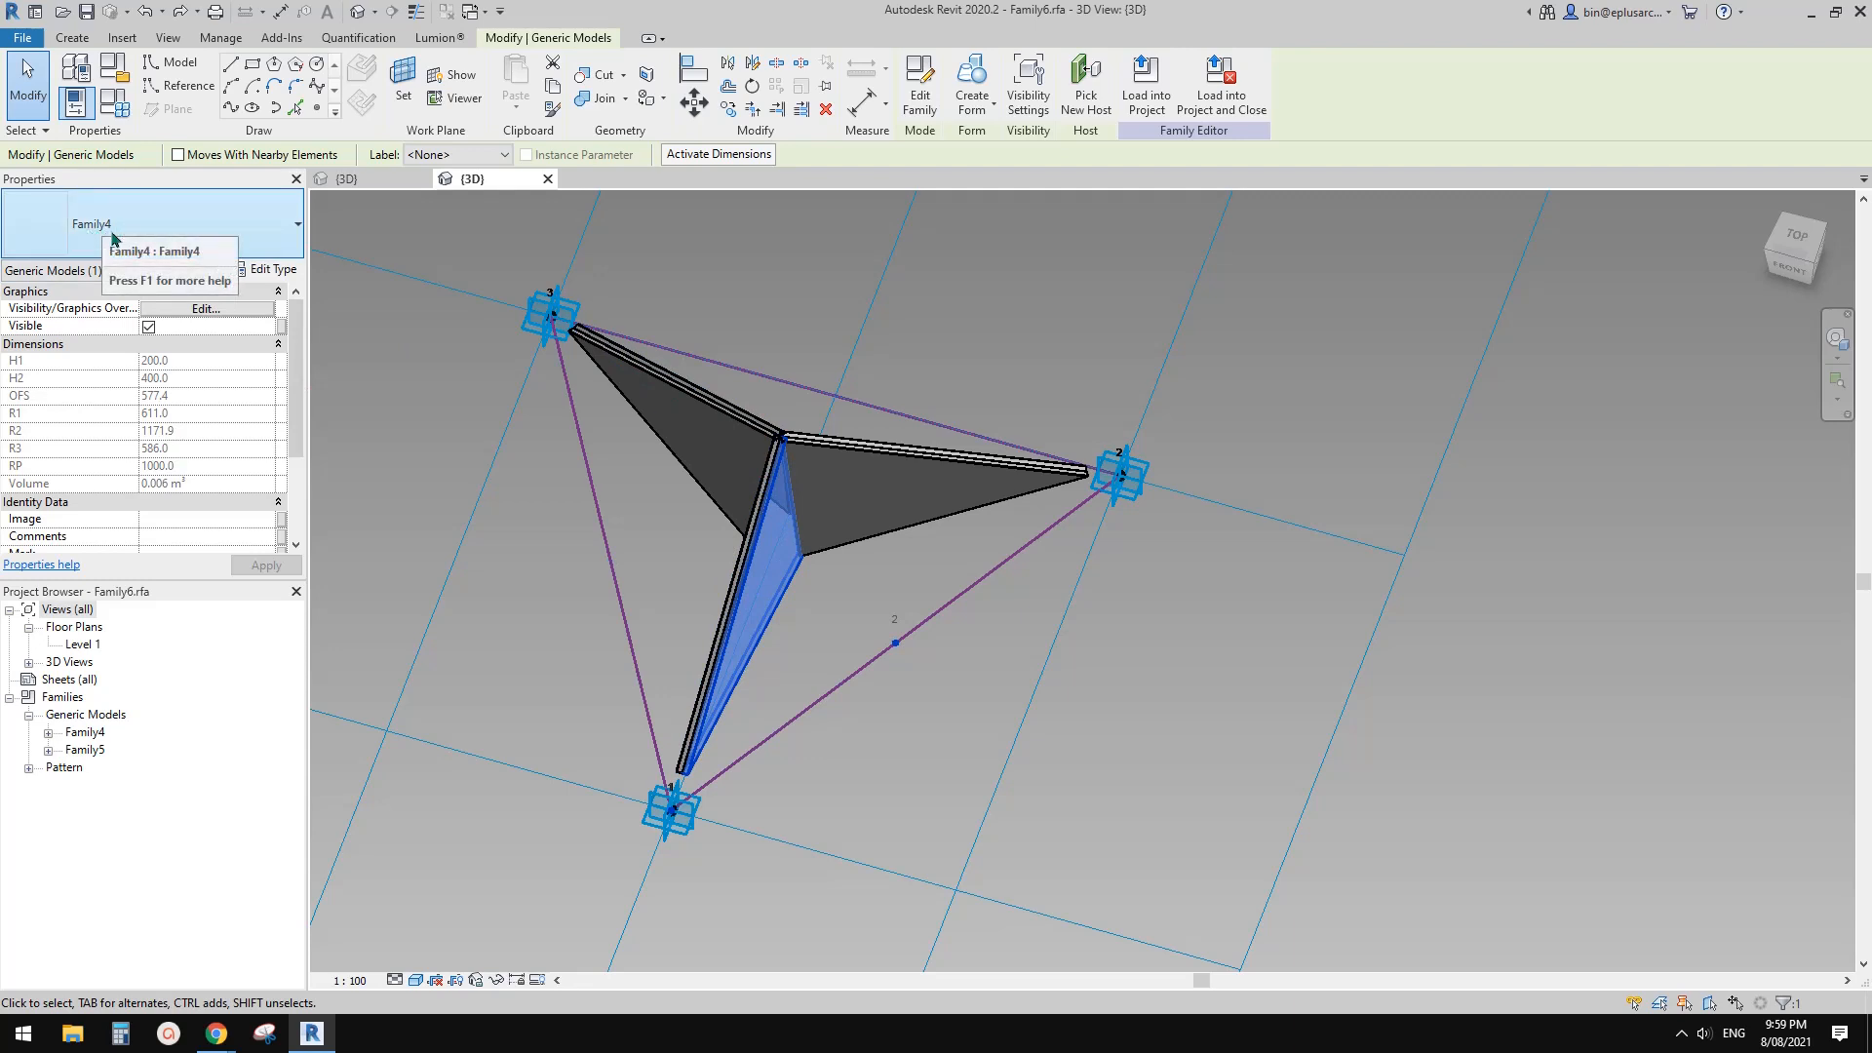
middle_drag(797, 499, 906, 540)
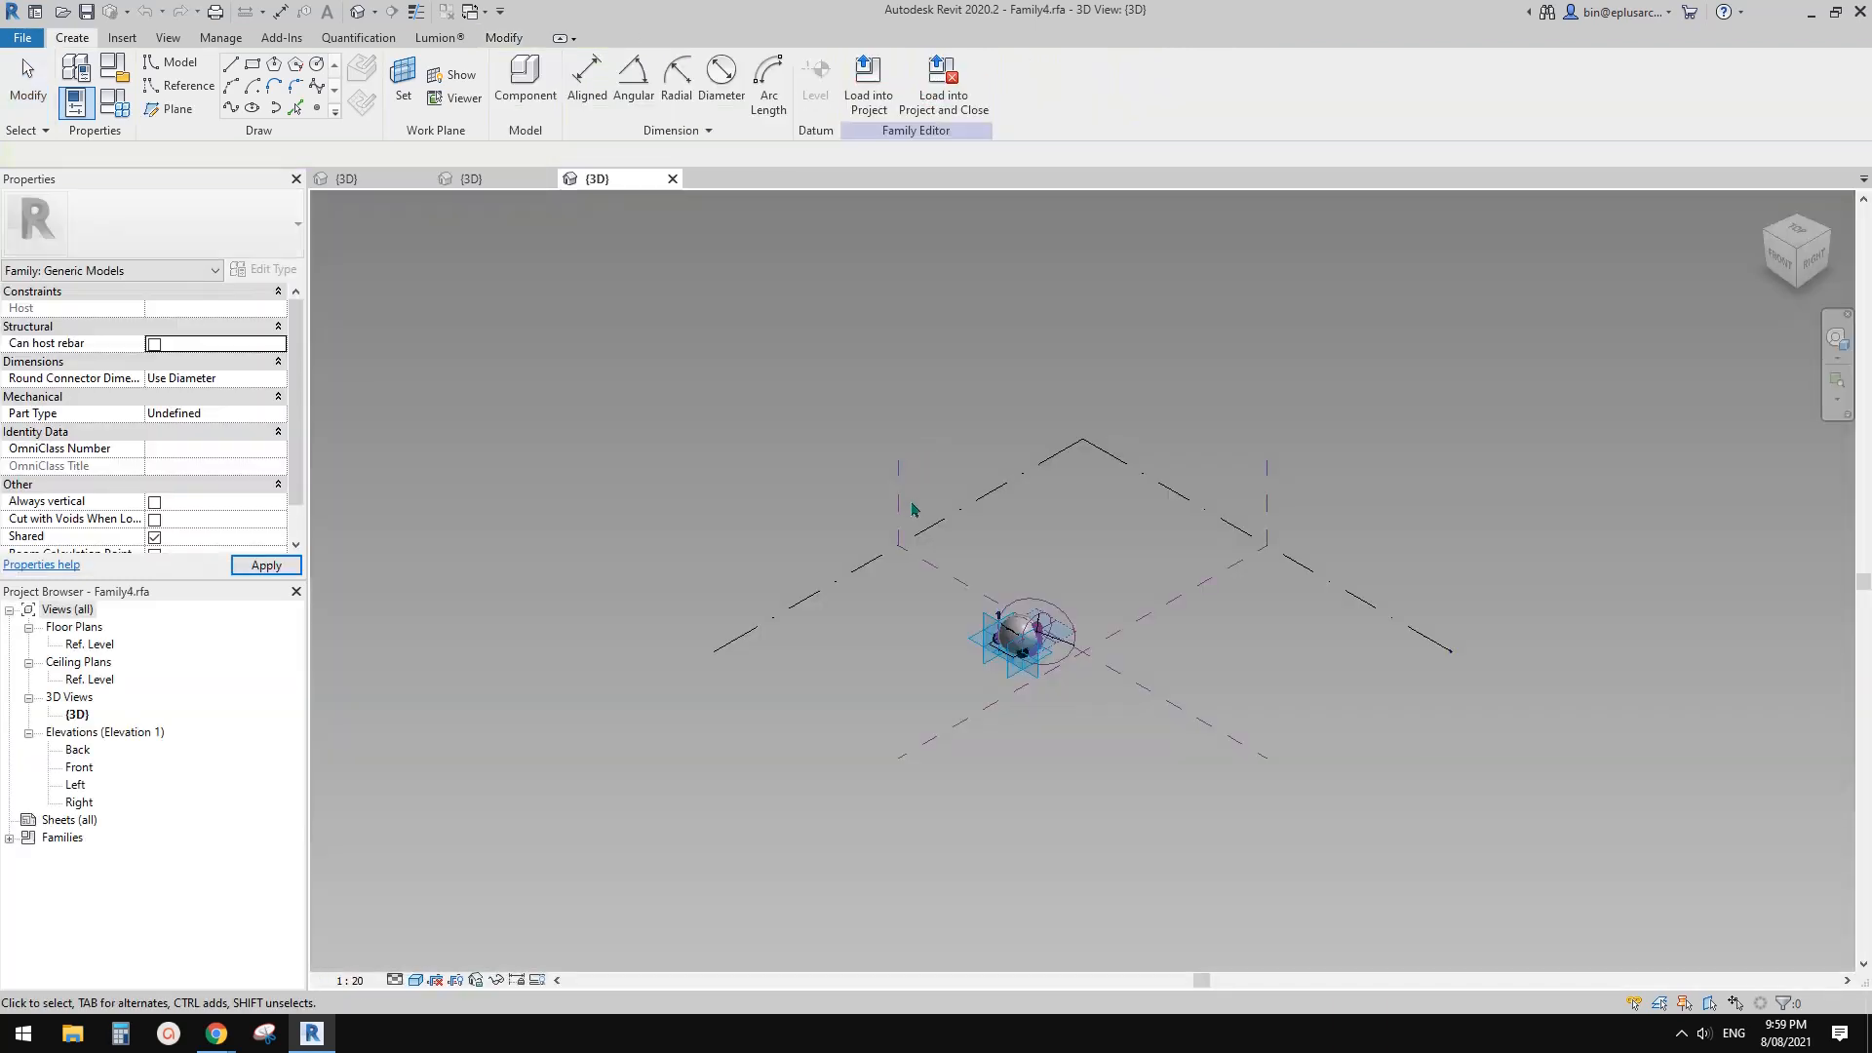
scroll(1024, 602, up, 5)
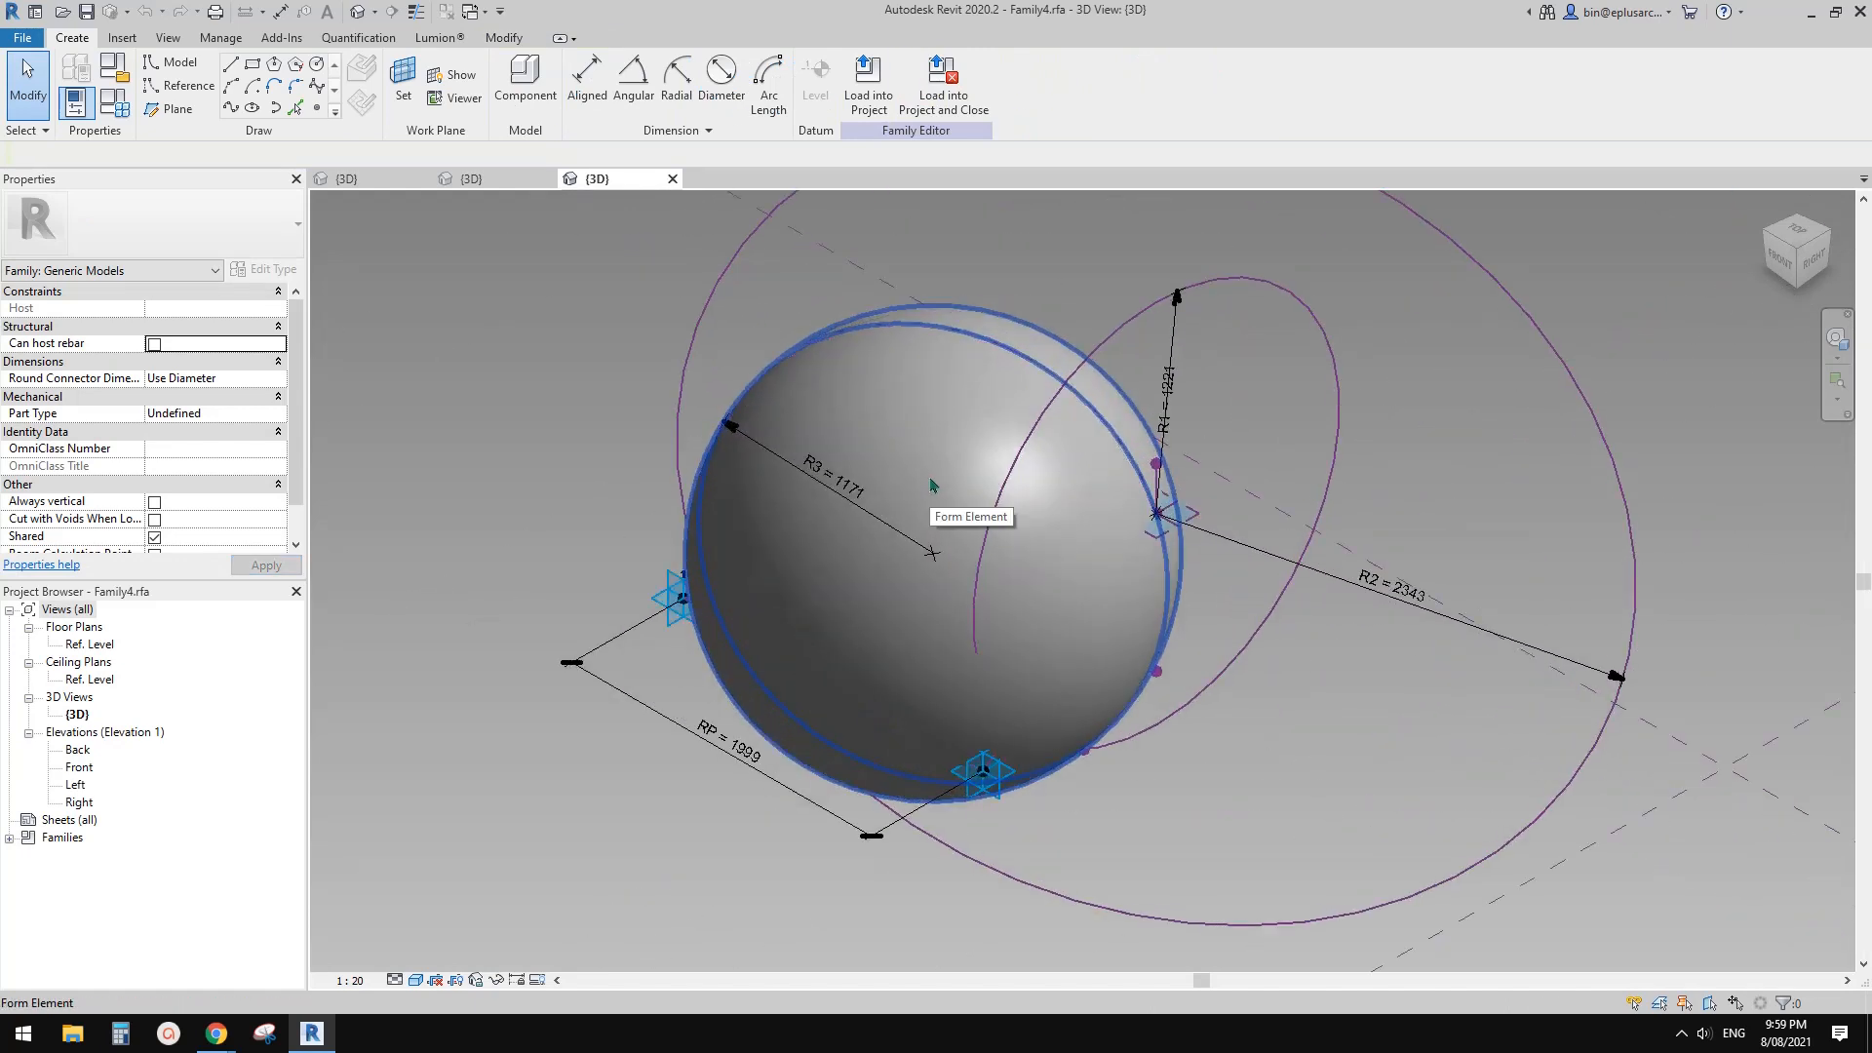
Temporarily hide the solid sphere surrounding the triangular part in the Family4 view.
click(976, 485)
middle_drag(976, 484, 835, 533)
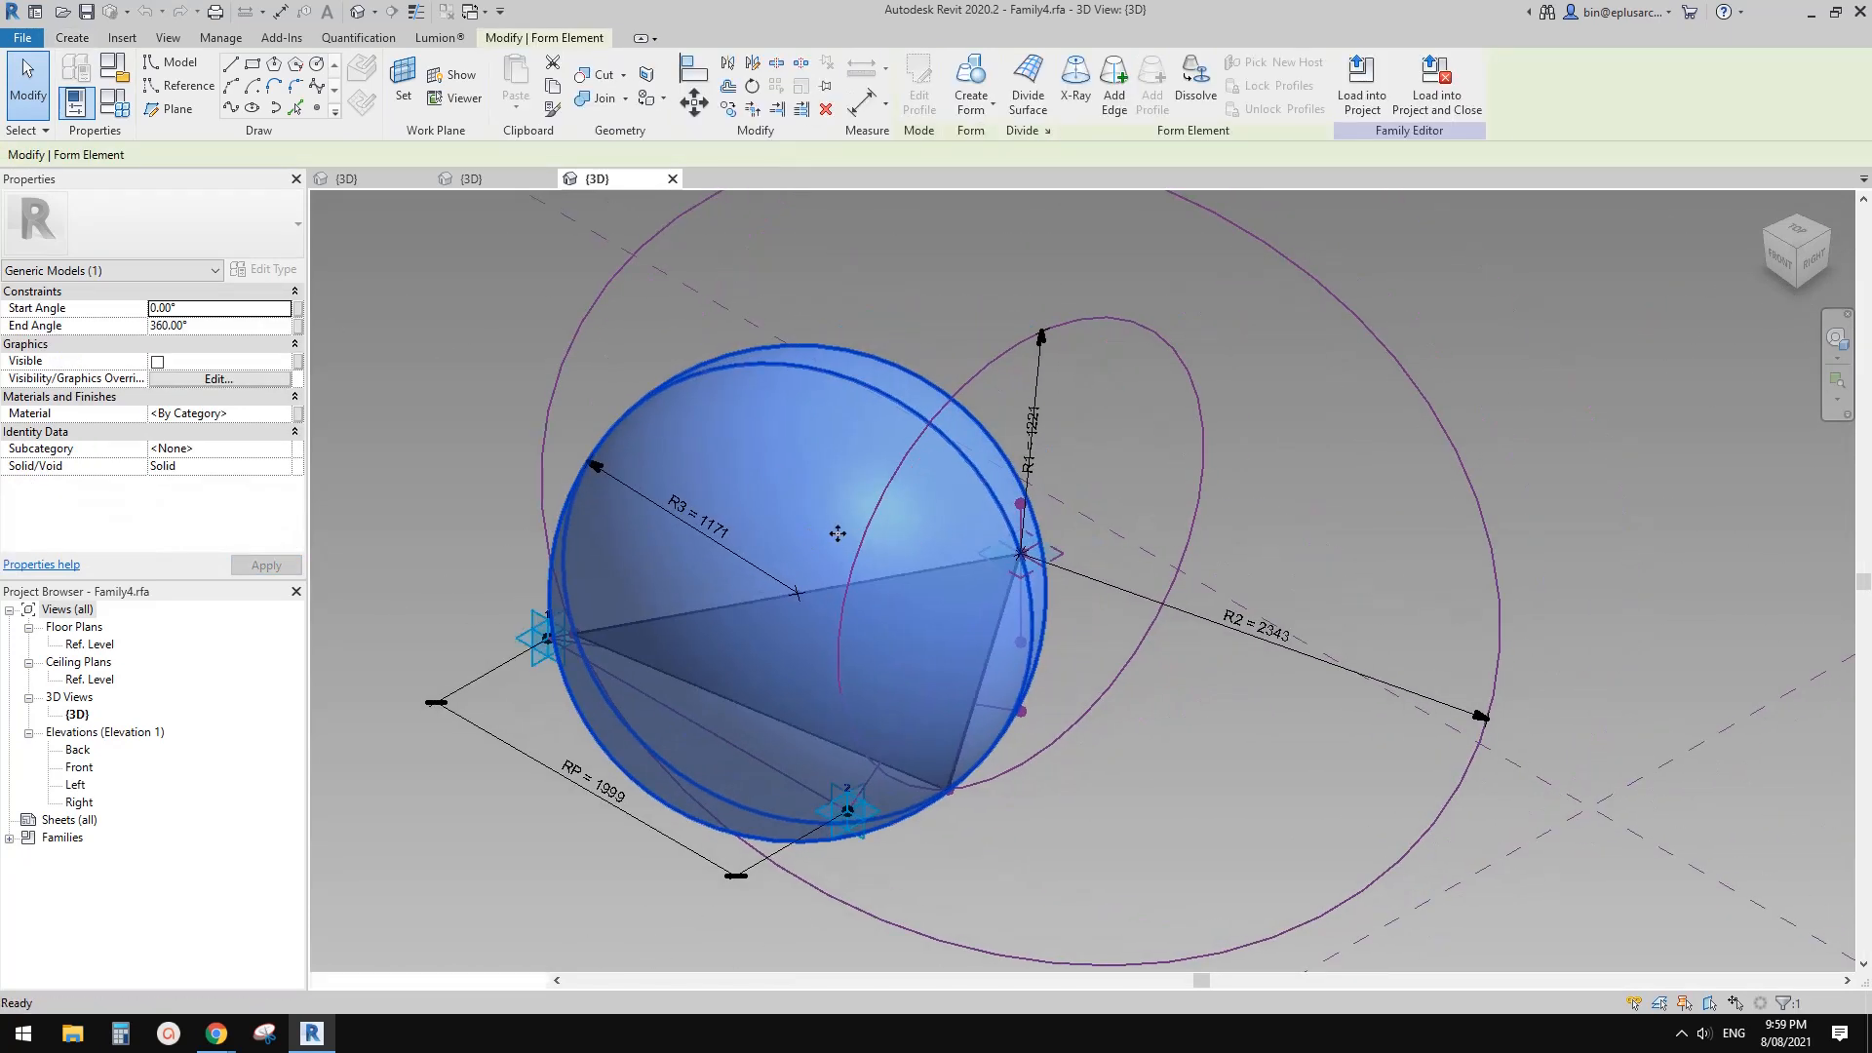
key(h)
key(h)
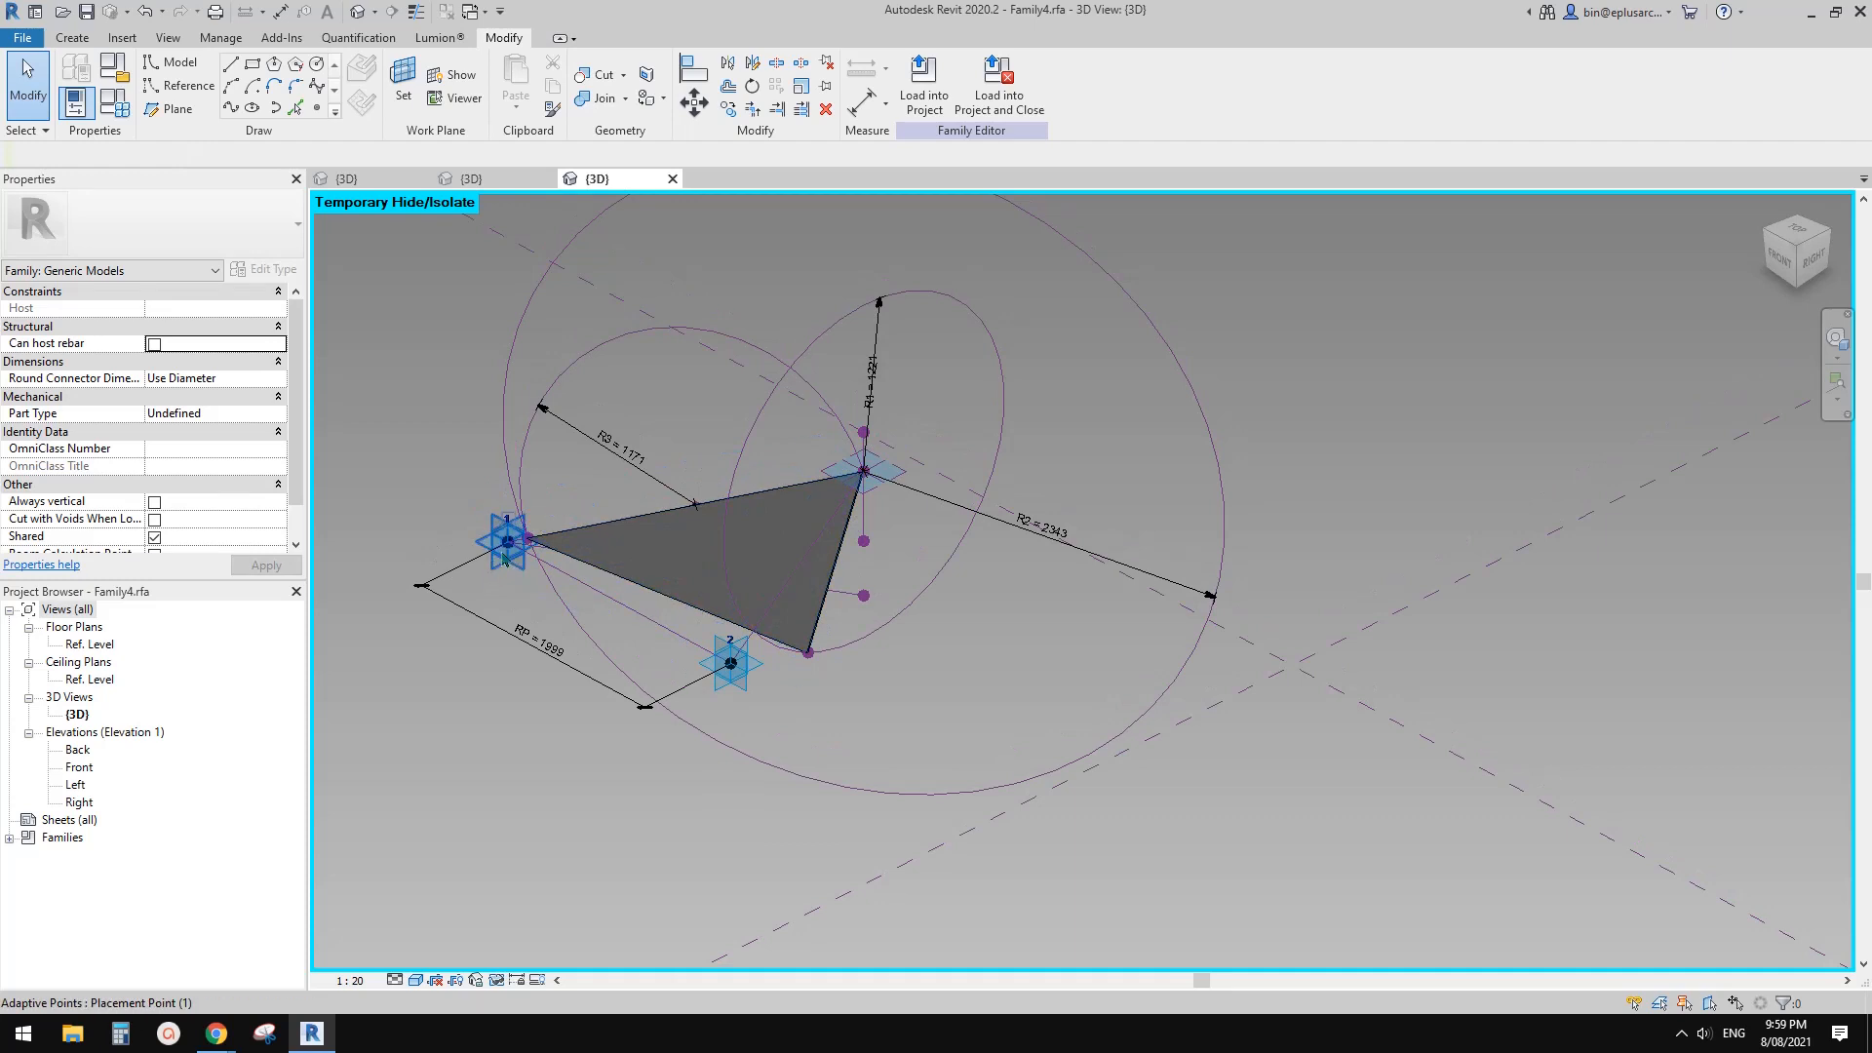
Examine the adaptive placement points of the Family4 part and their orientation relative to the triangular form.
click(734, 673)
shift+middle_drag(738, 691, 848, 734)
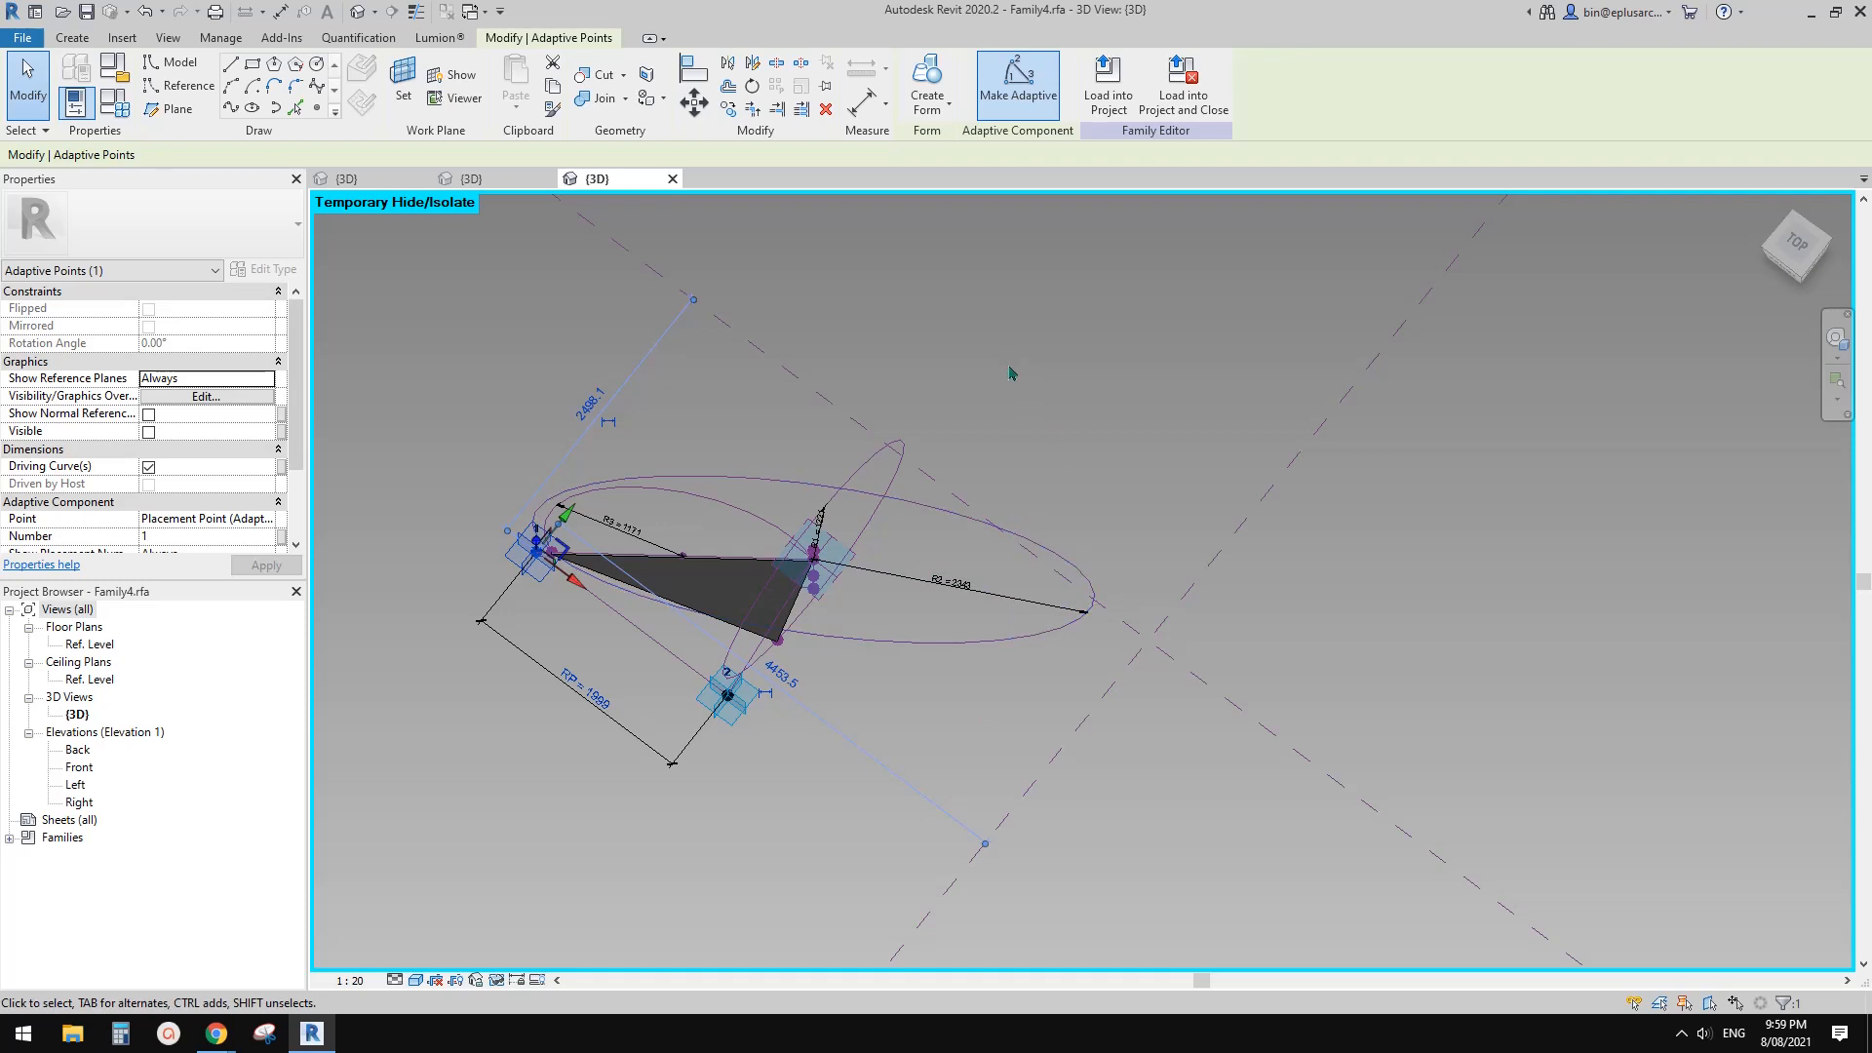
shift+middle_drag(883, 745, 794, 648)
scroll(664, 733, up, 2)
middle_drag(663, 717, 682, 589)
shift+middle_drag(706, 665, 724, 671)
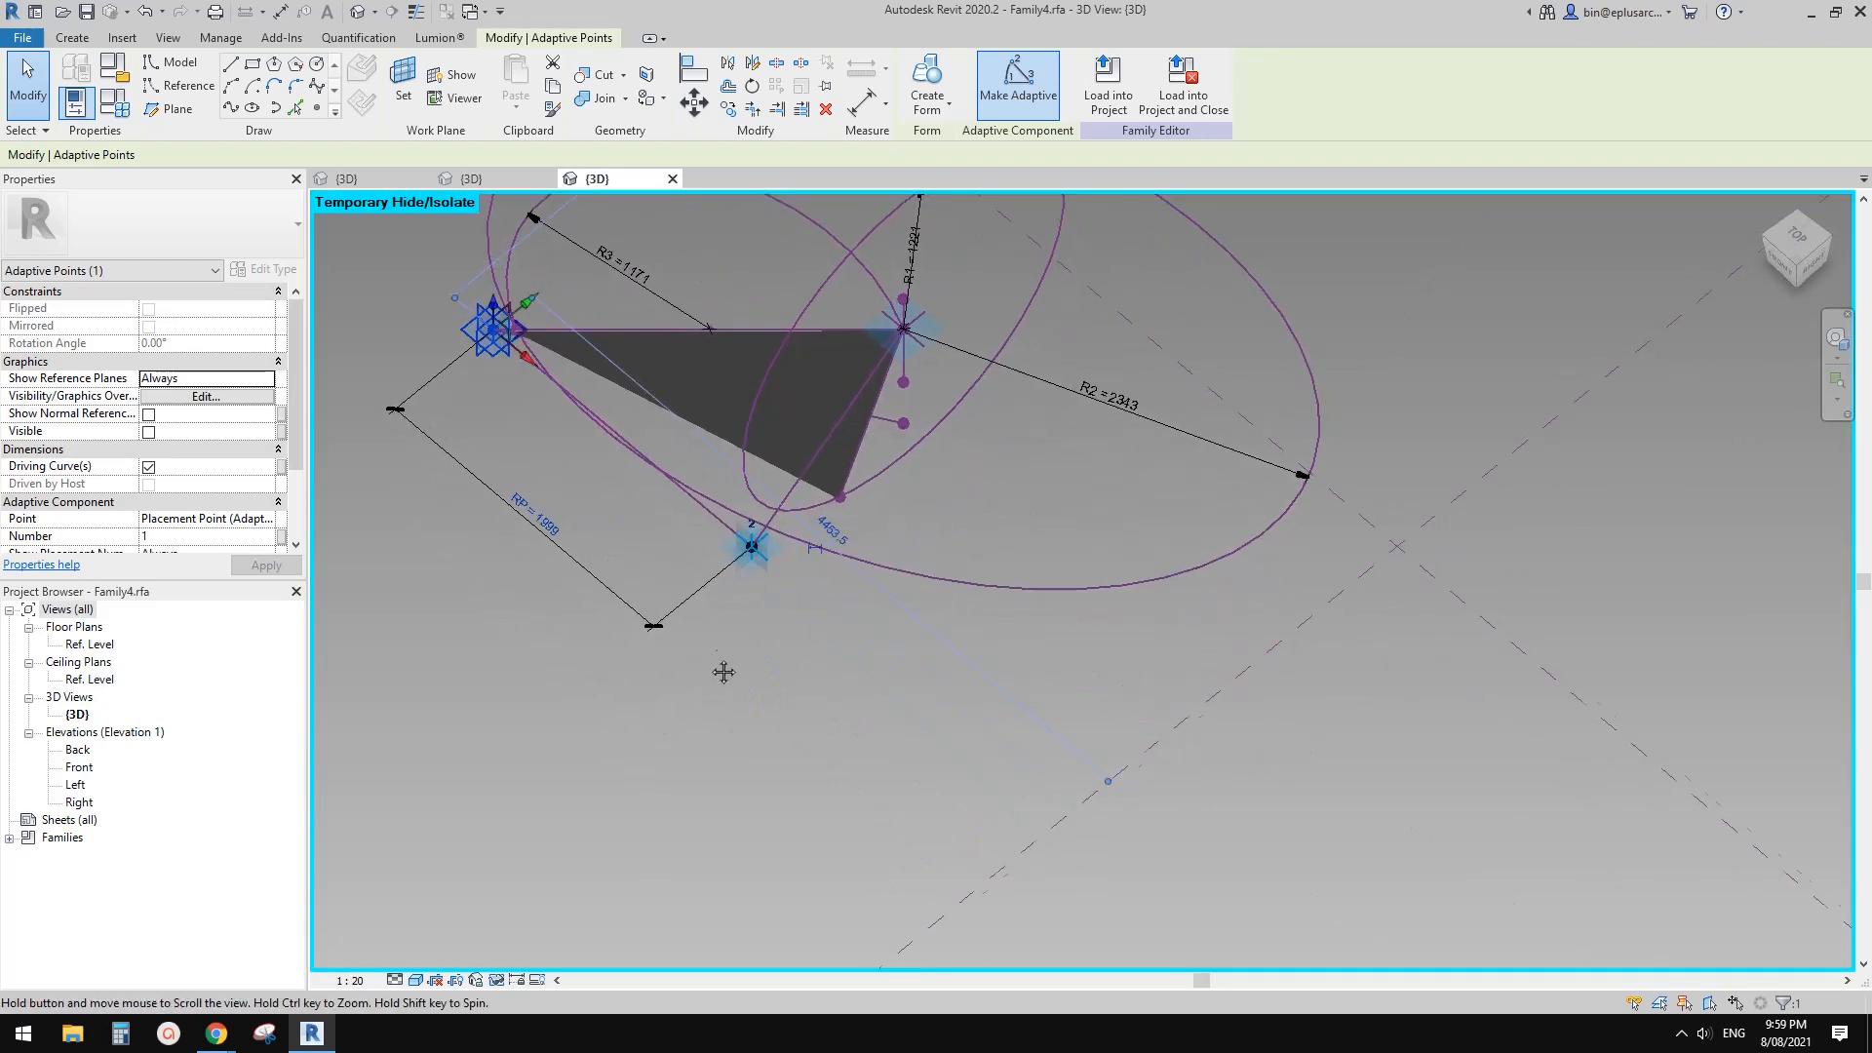
click(719, 671)
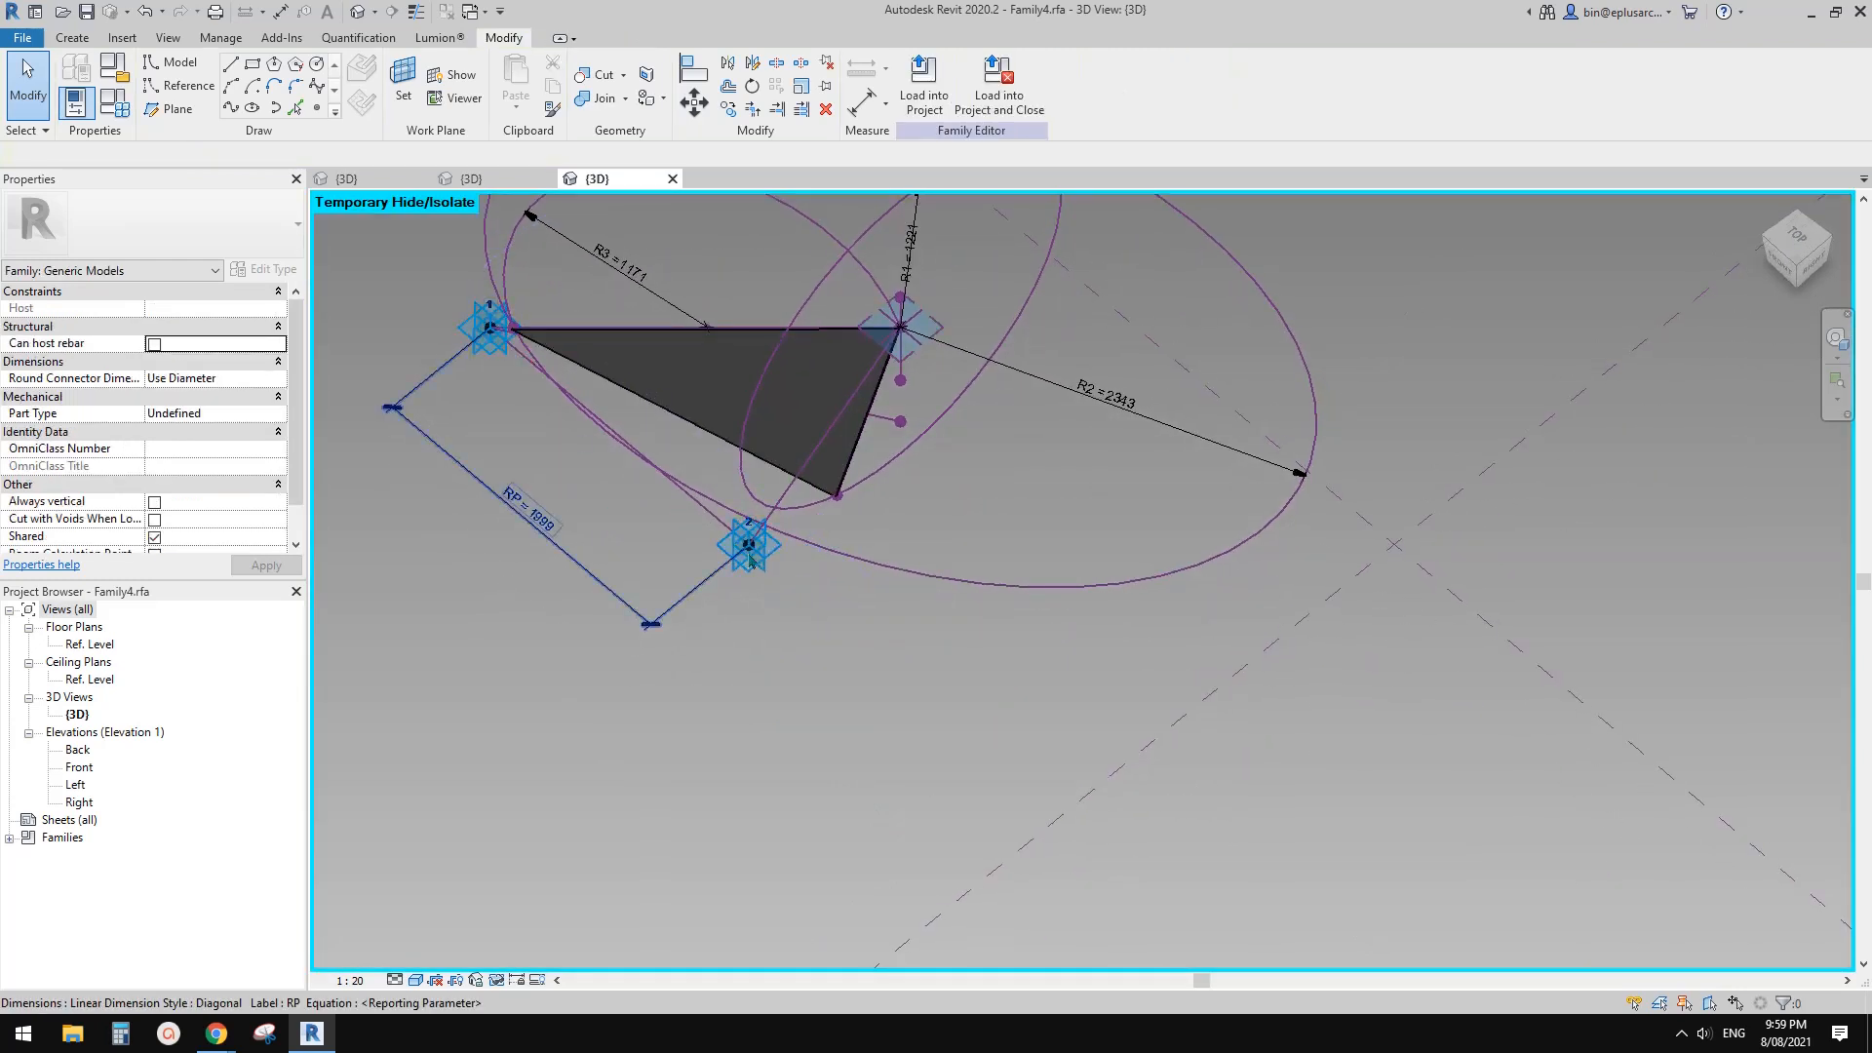
In the Ref. Level floor plan, copy placement point 2 about 1900 outward along the line through points 1 and 2.
double_click(90, 645)
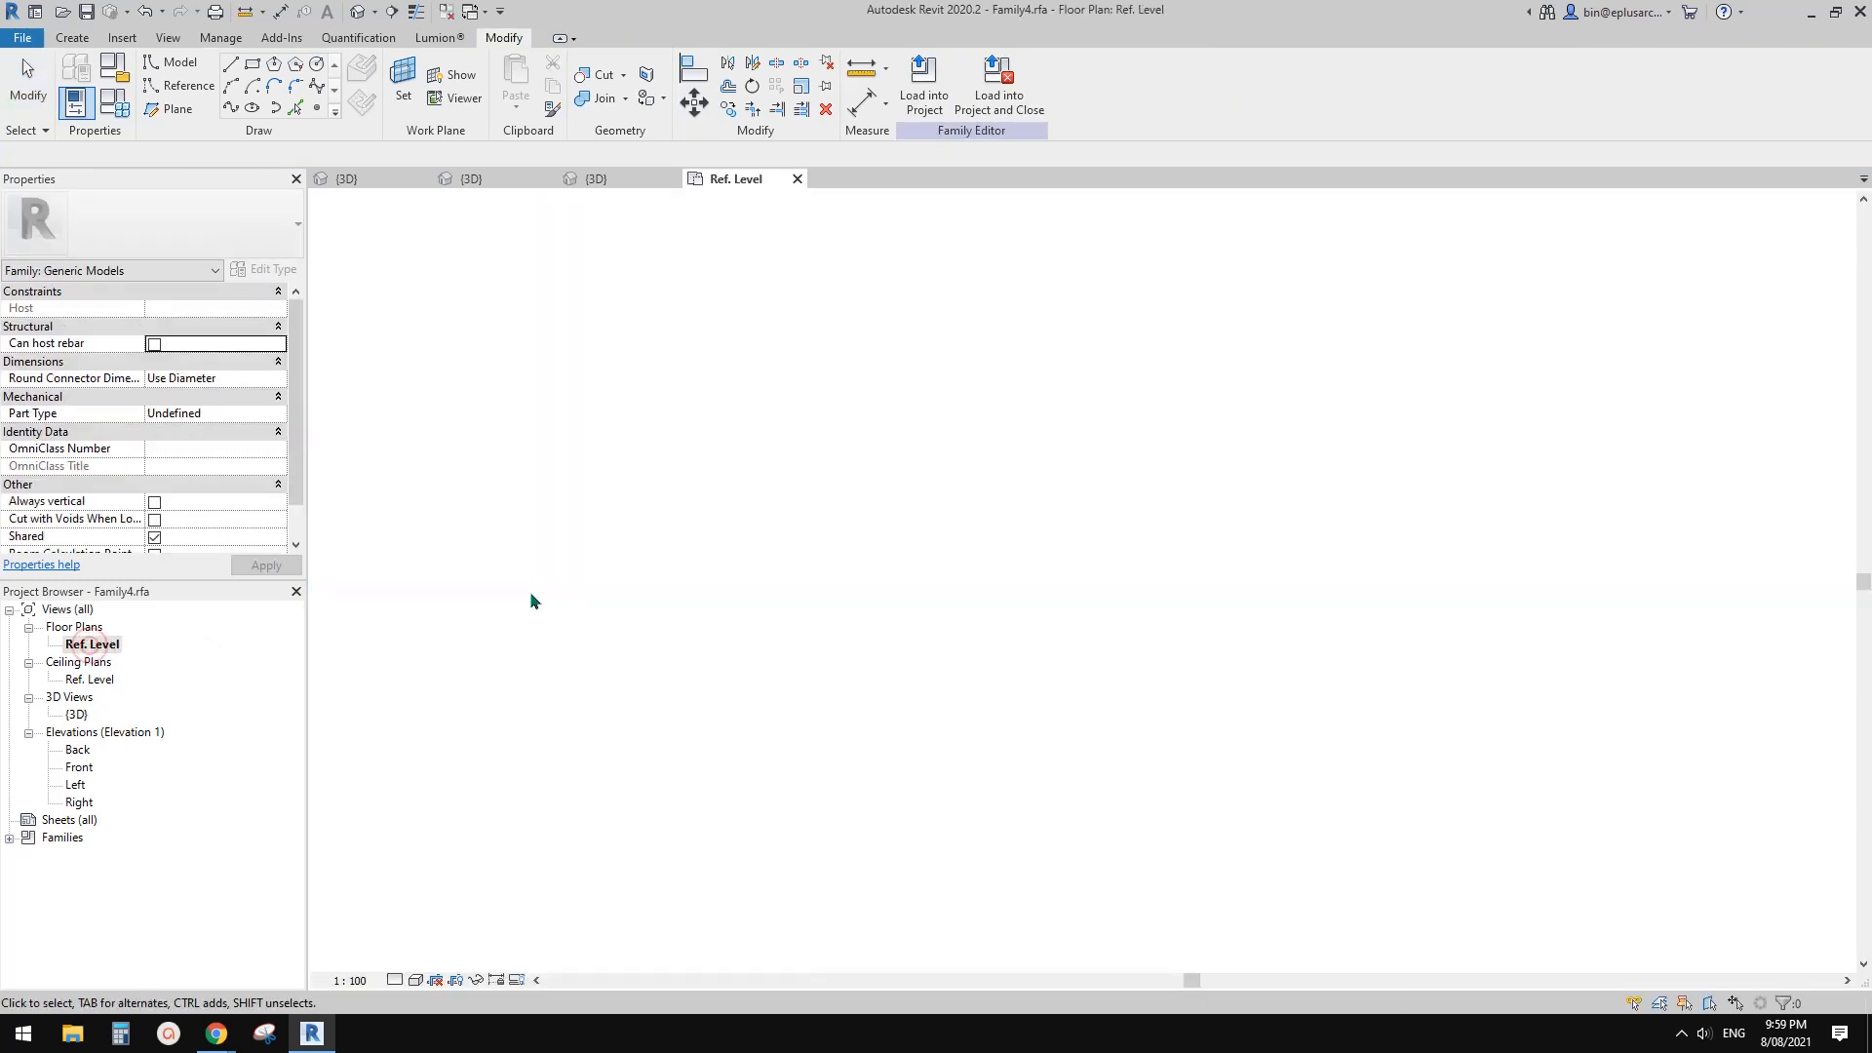
scroll(871, 663, up, 5)
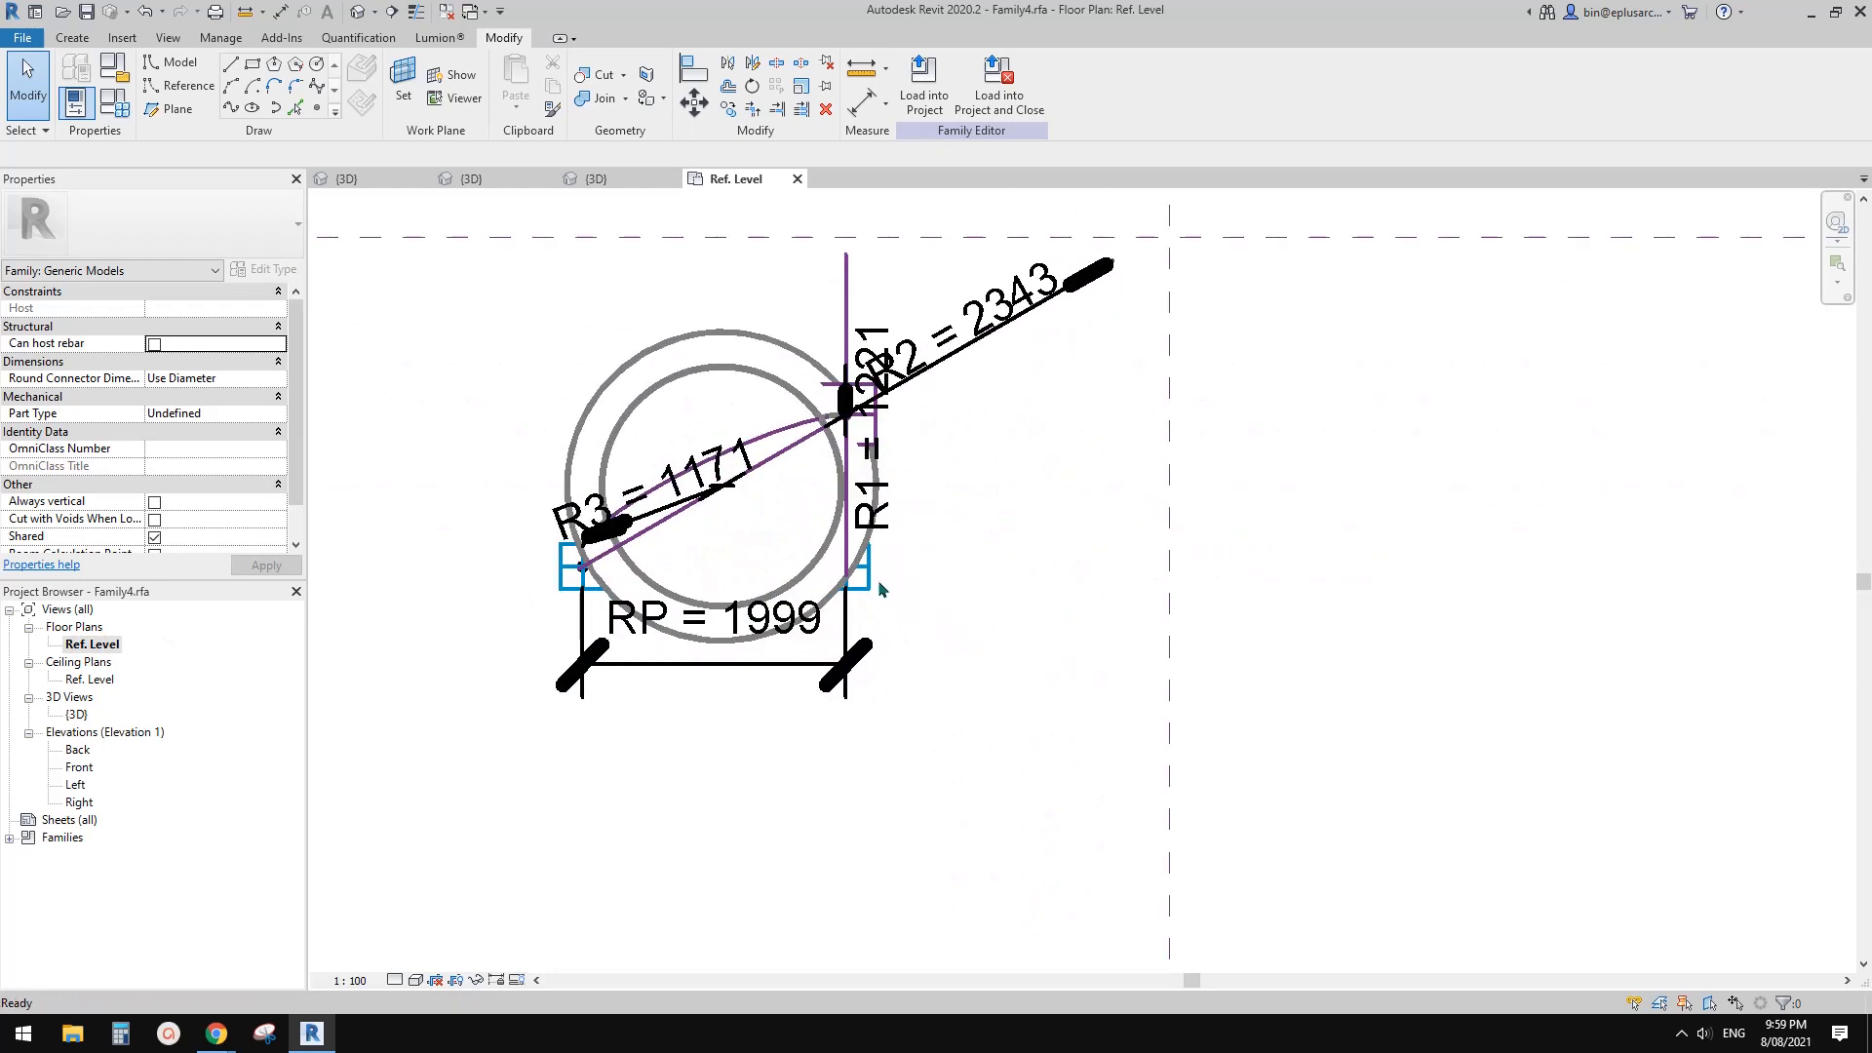
click(873, 583)
middle_drag(873, 583, 727, 624)
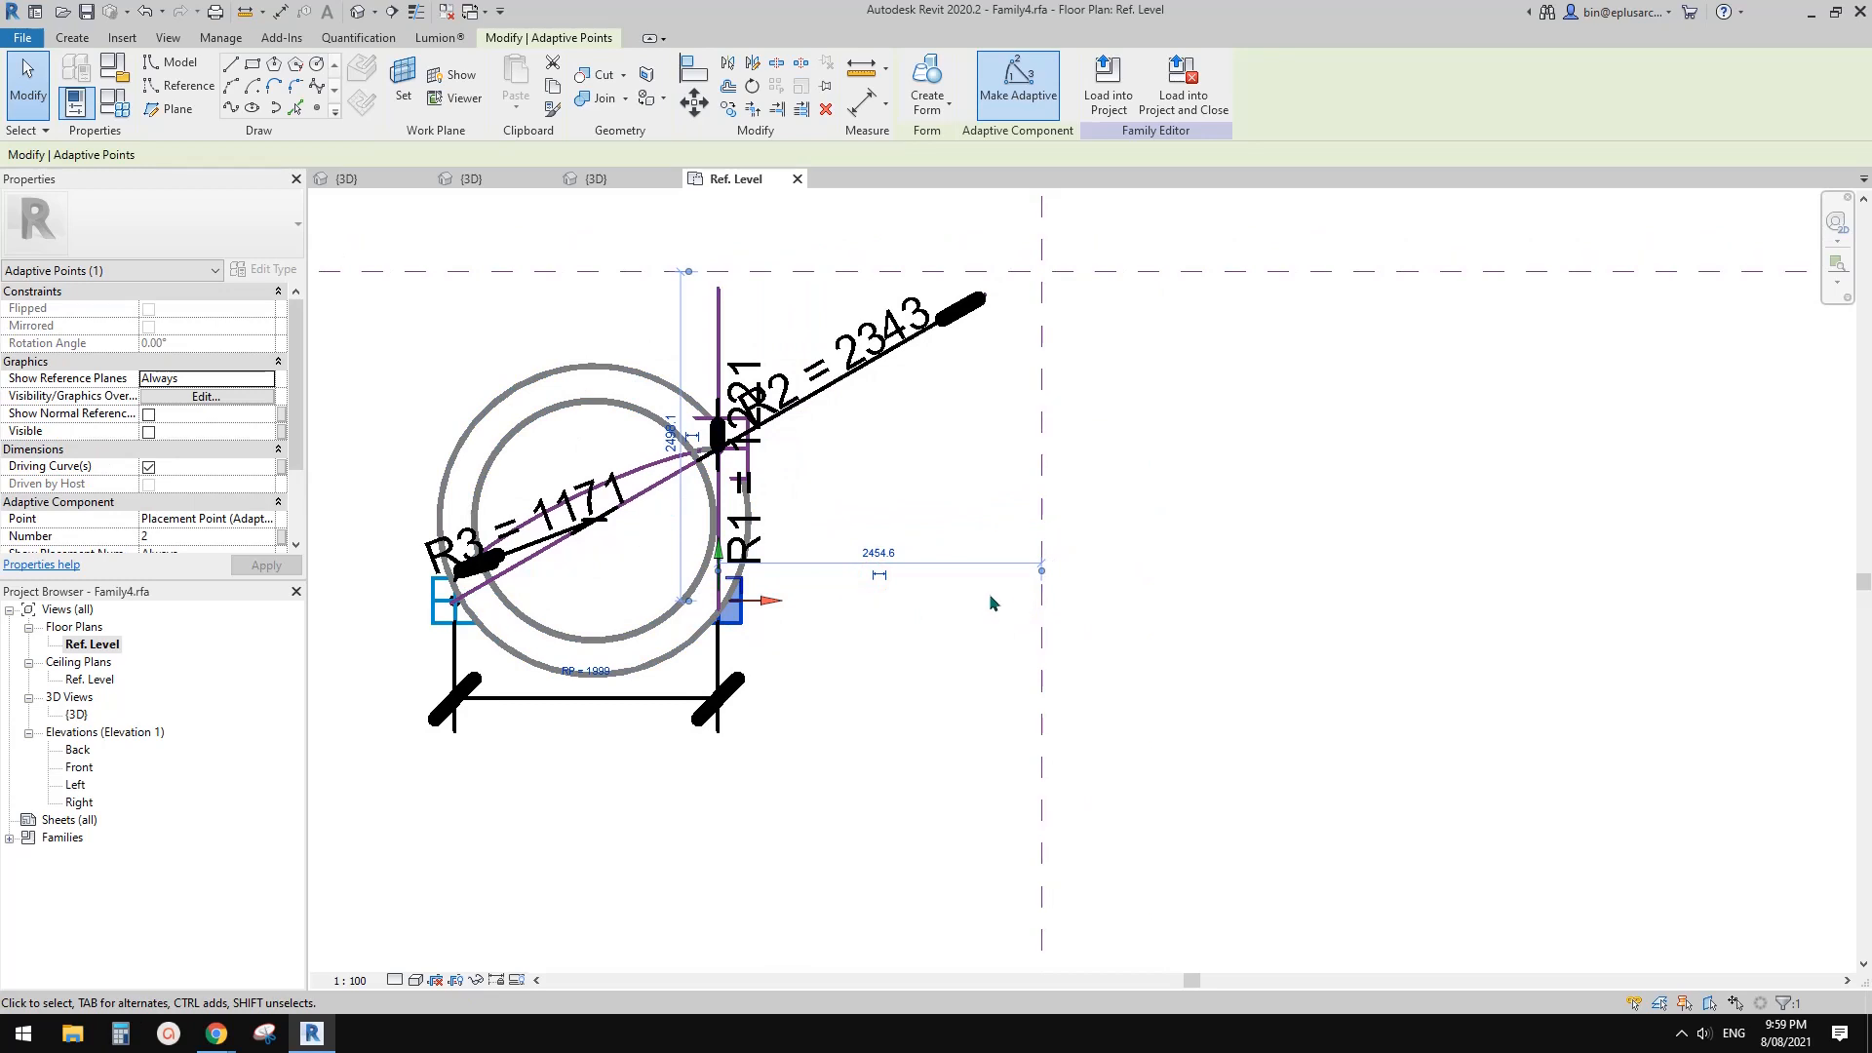
middle_drag(991, 604, 983, 617)
key(c)
key(o)
click(710, 614)
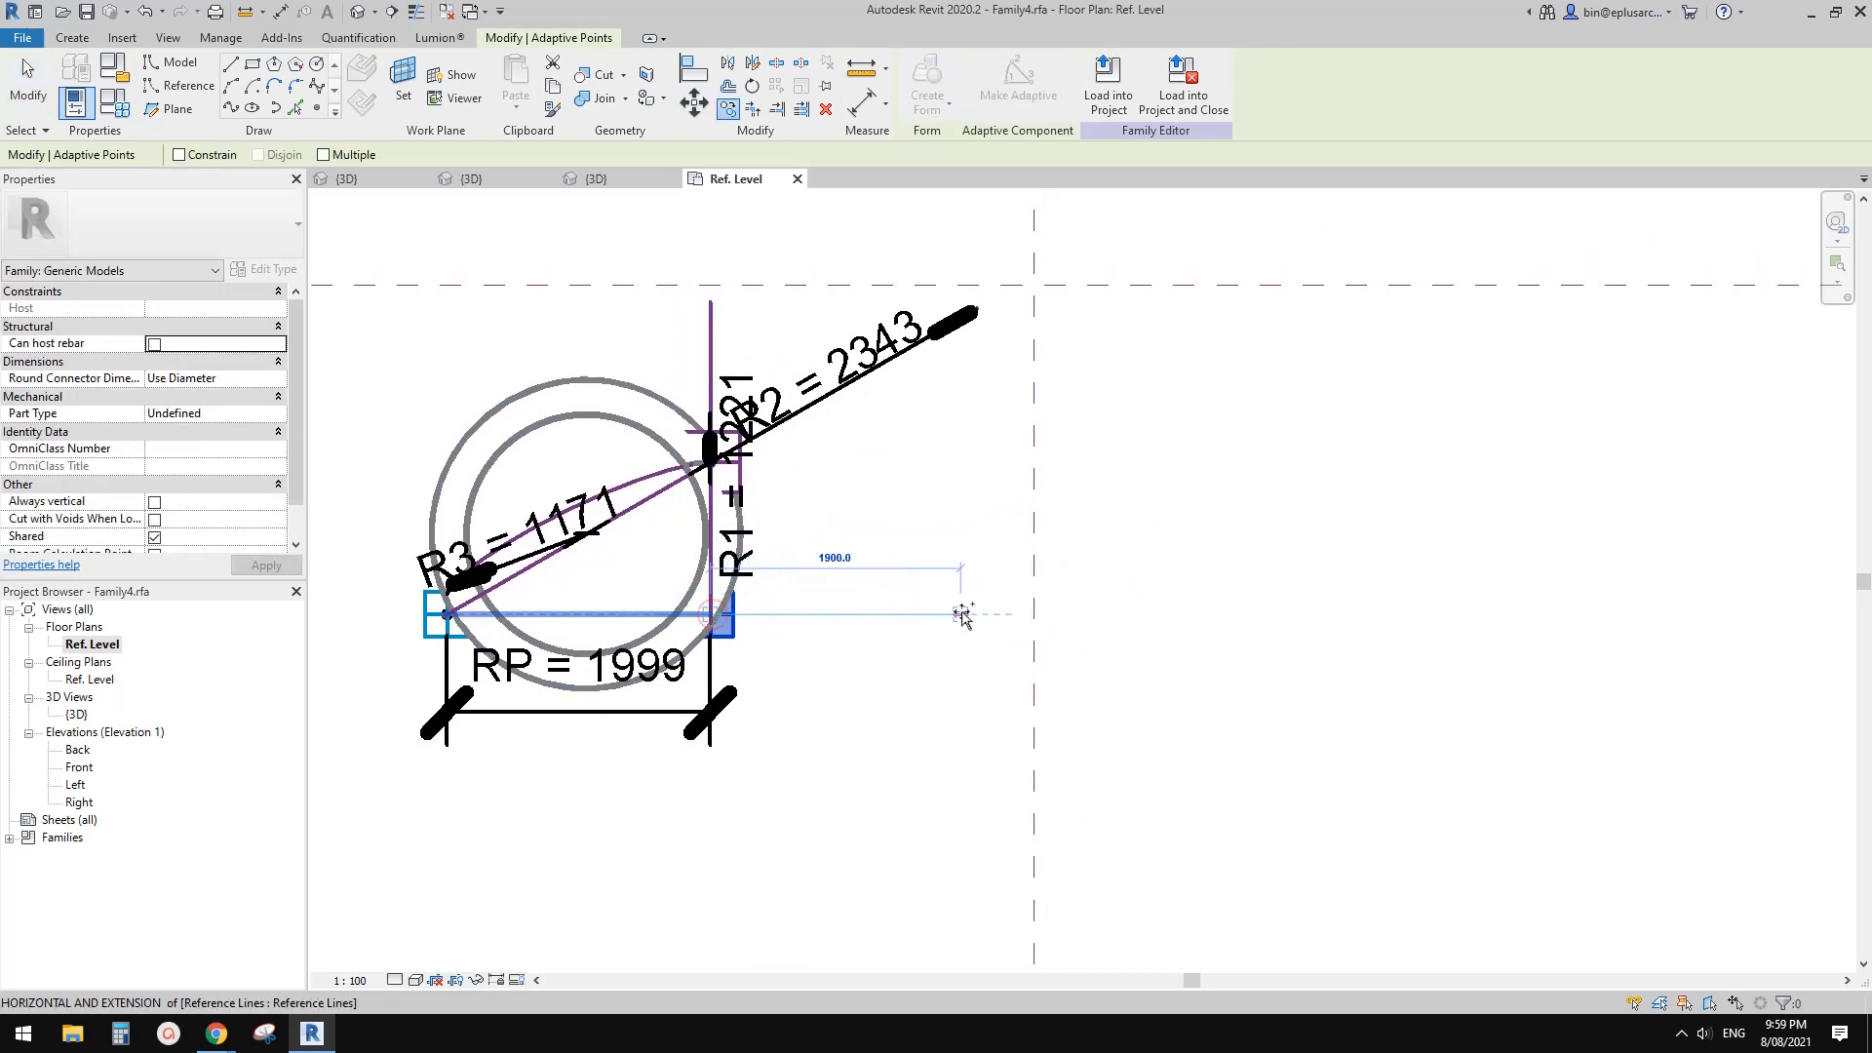
click(961, 614)
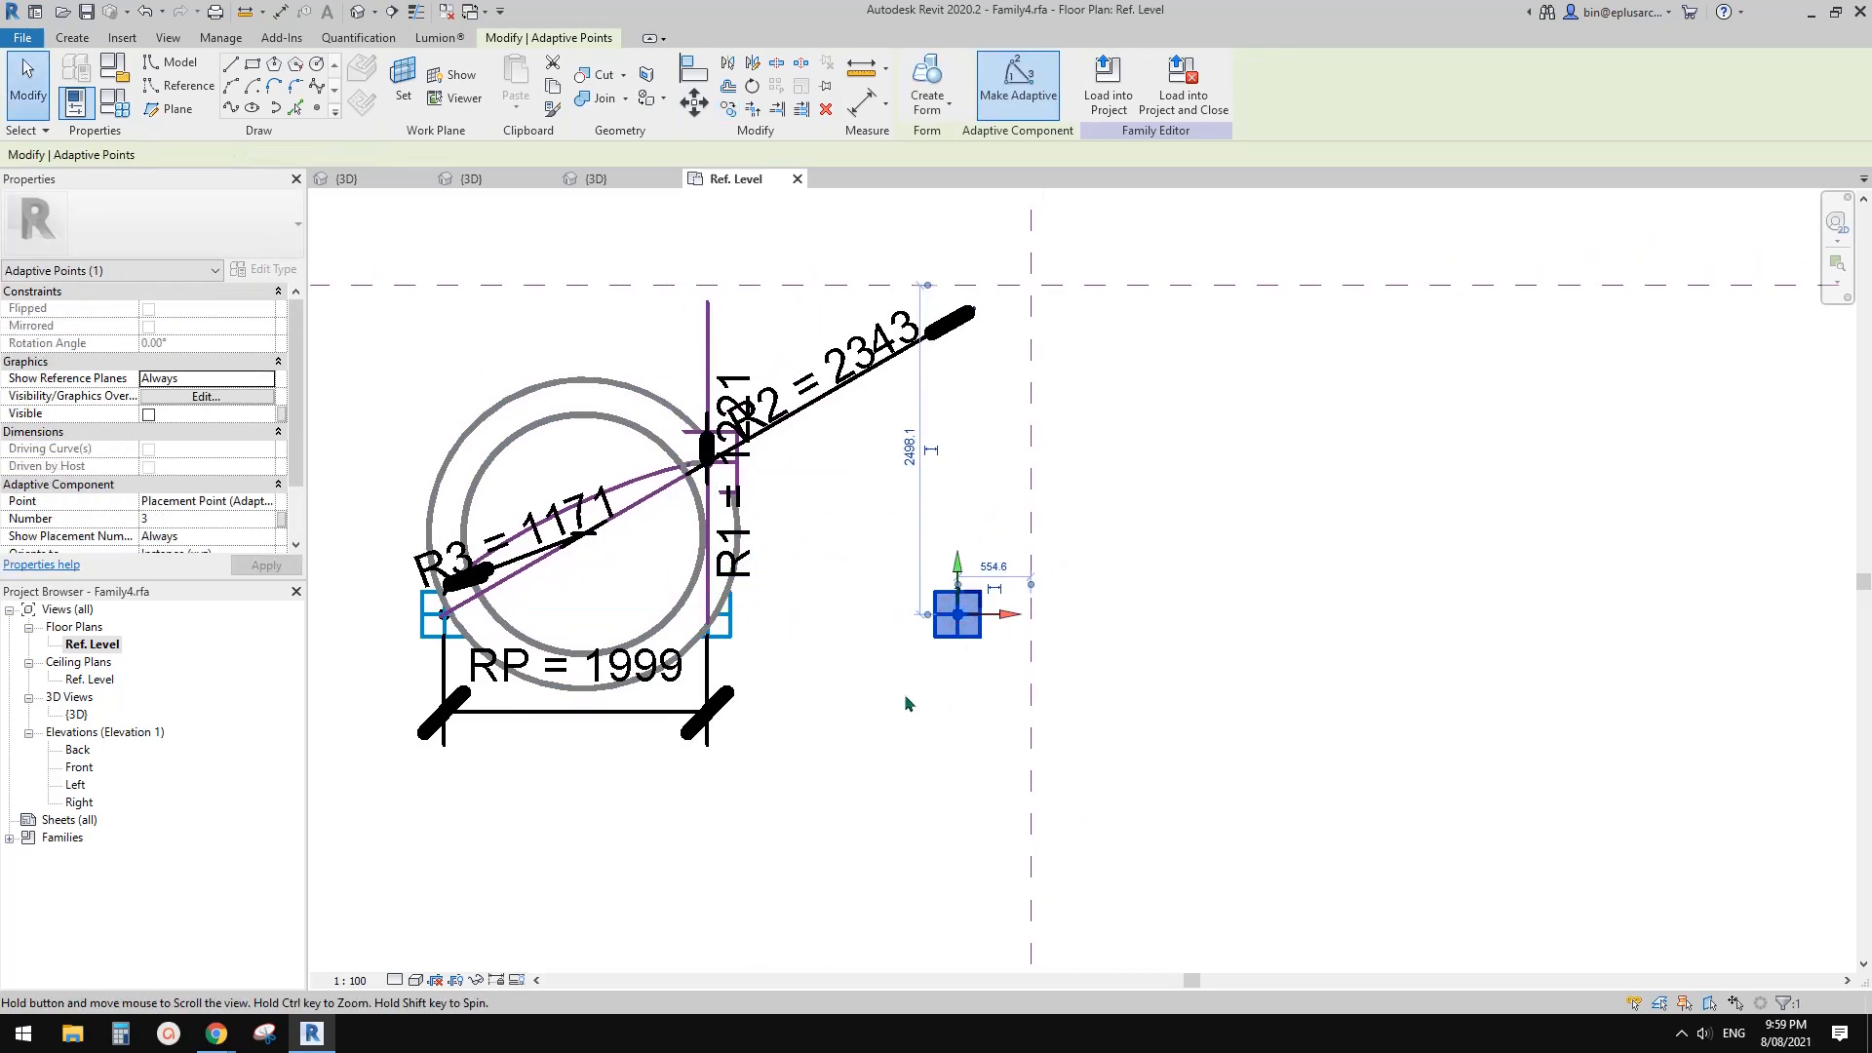
key(Escape)
click(971, 640)
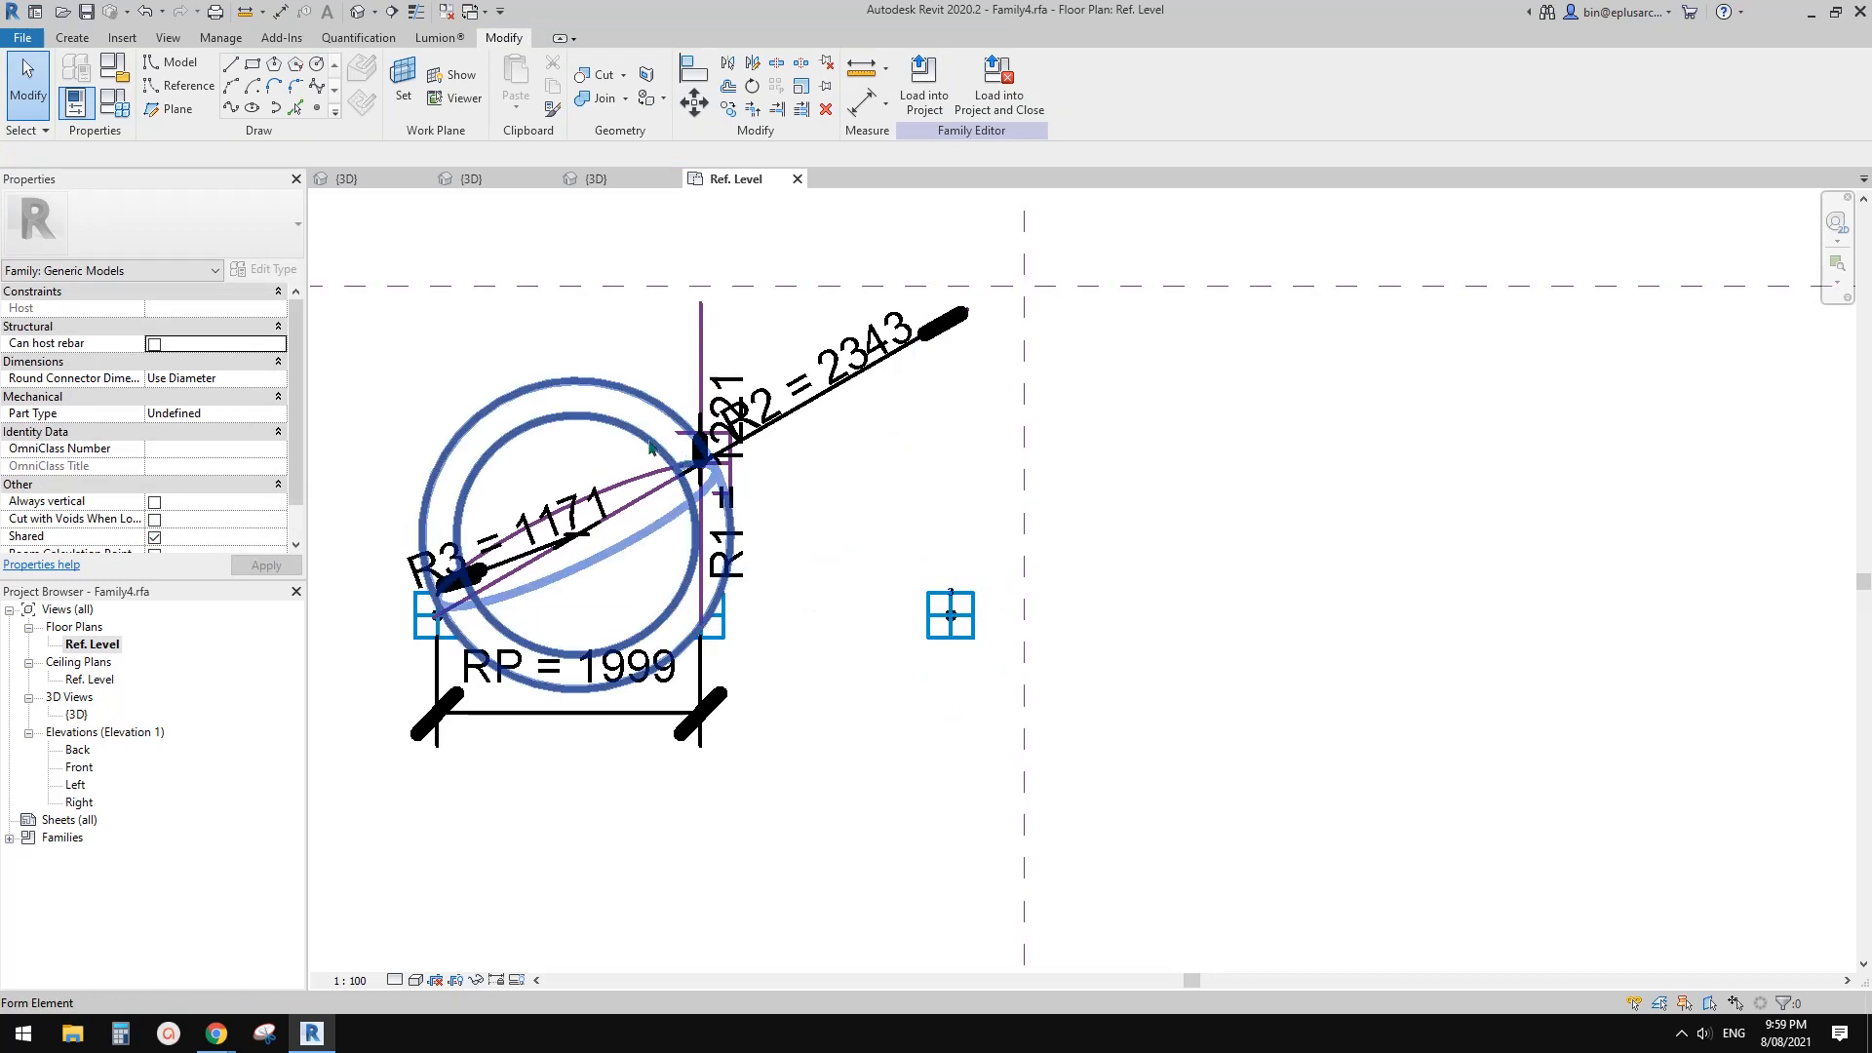
In the 3D view, change the original placement point 2 at the end of the RP dimension to a Reference Point.
click(358, 12)
middle_drag(840, 507, 749, 501)
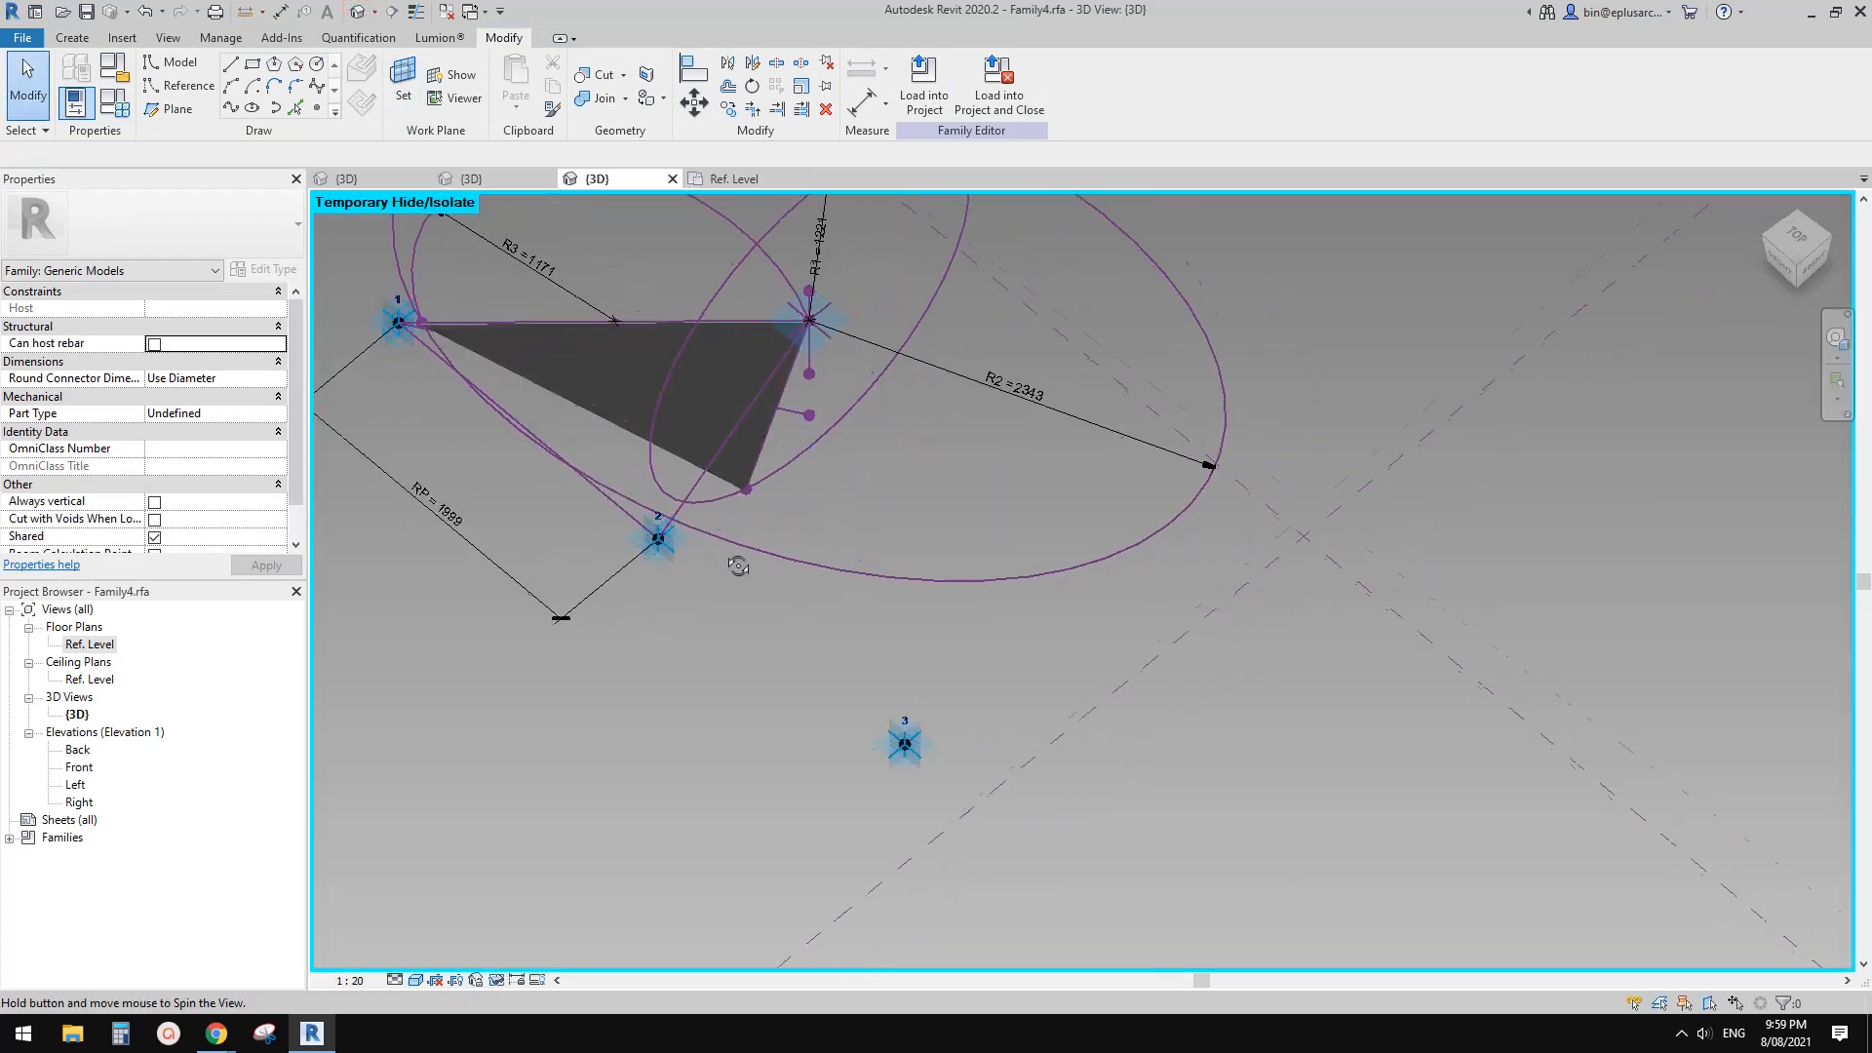
mouse_move(740, 565)
shift+middle_down()
mouse_move(731, 527)
mouse_move(717, 589)
mouse_move(790, 535)
mouse_move(746, 580)
shift+middle_up()
scroll(706, 507, up, 2)
click(738, 577)
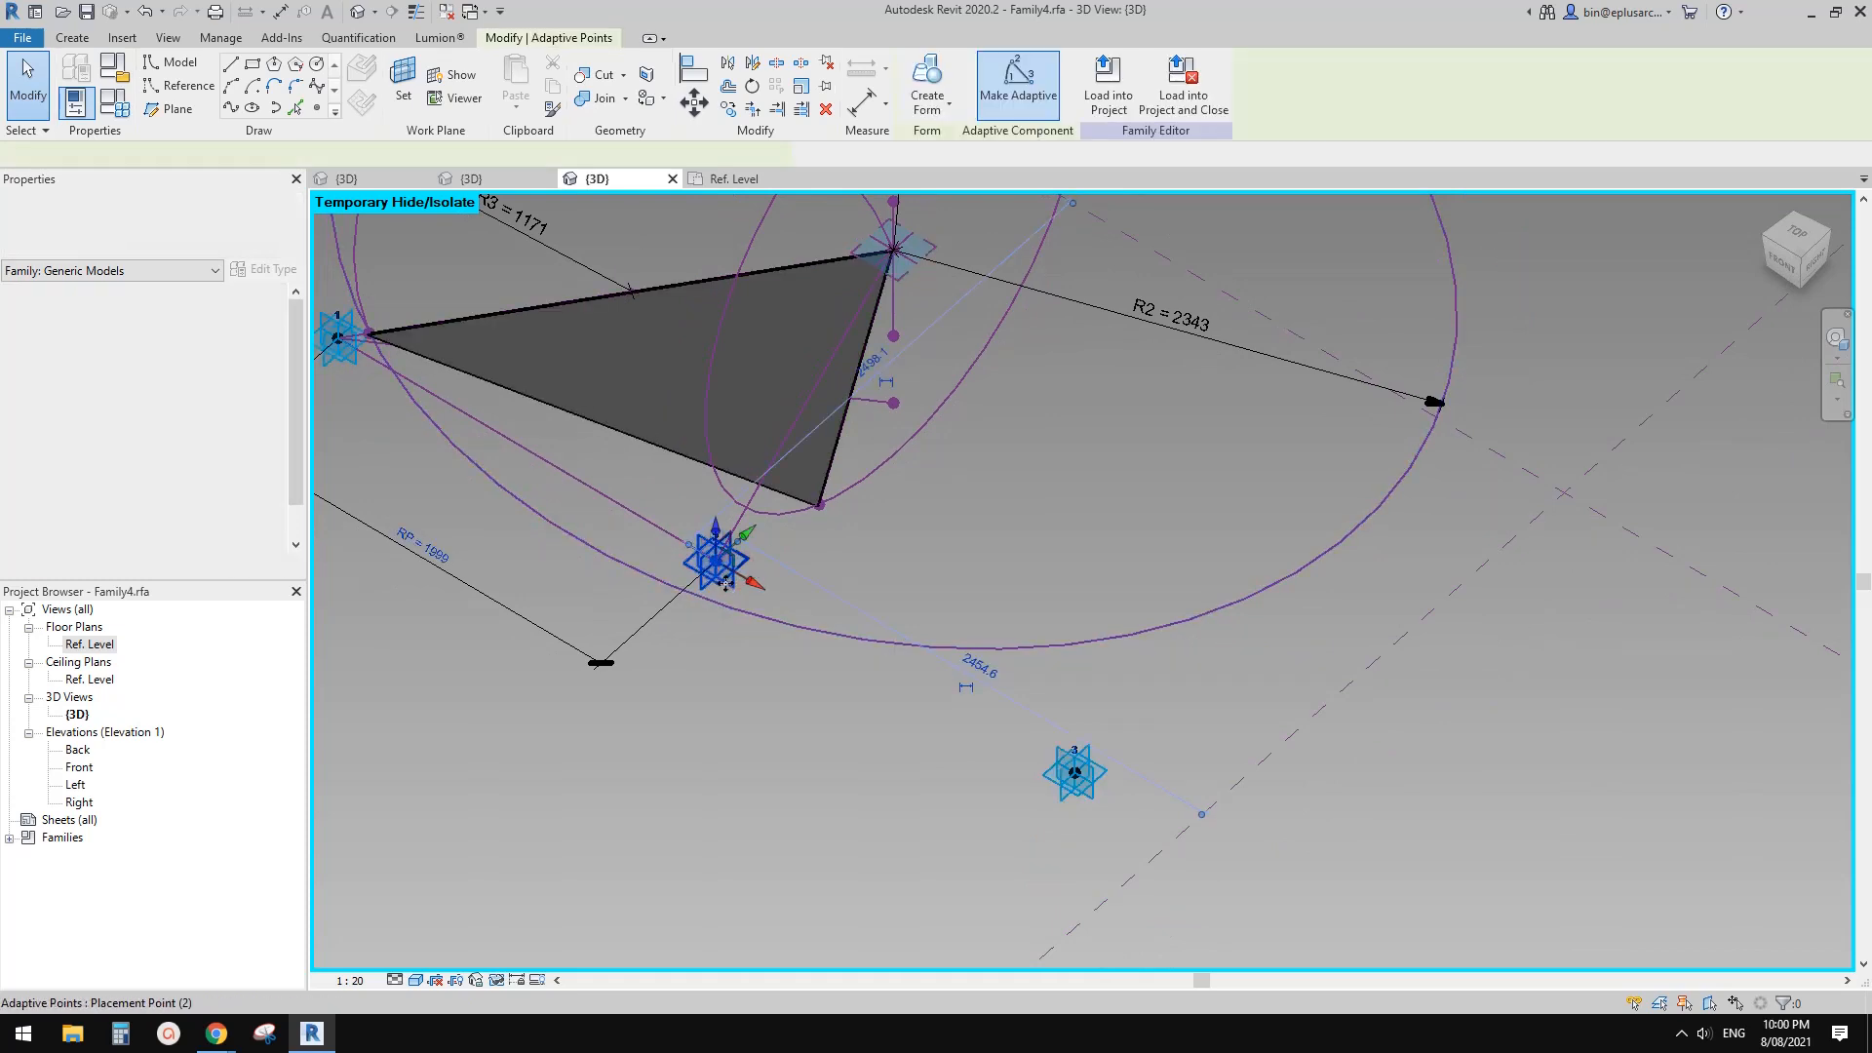
scroll(292, 467, down, 2)
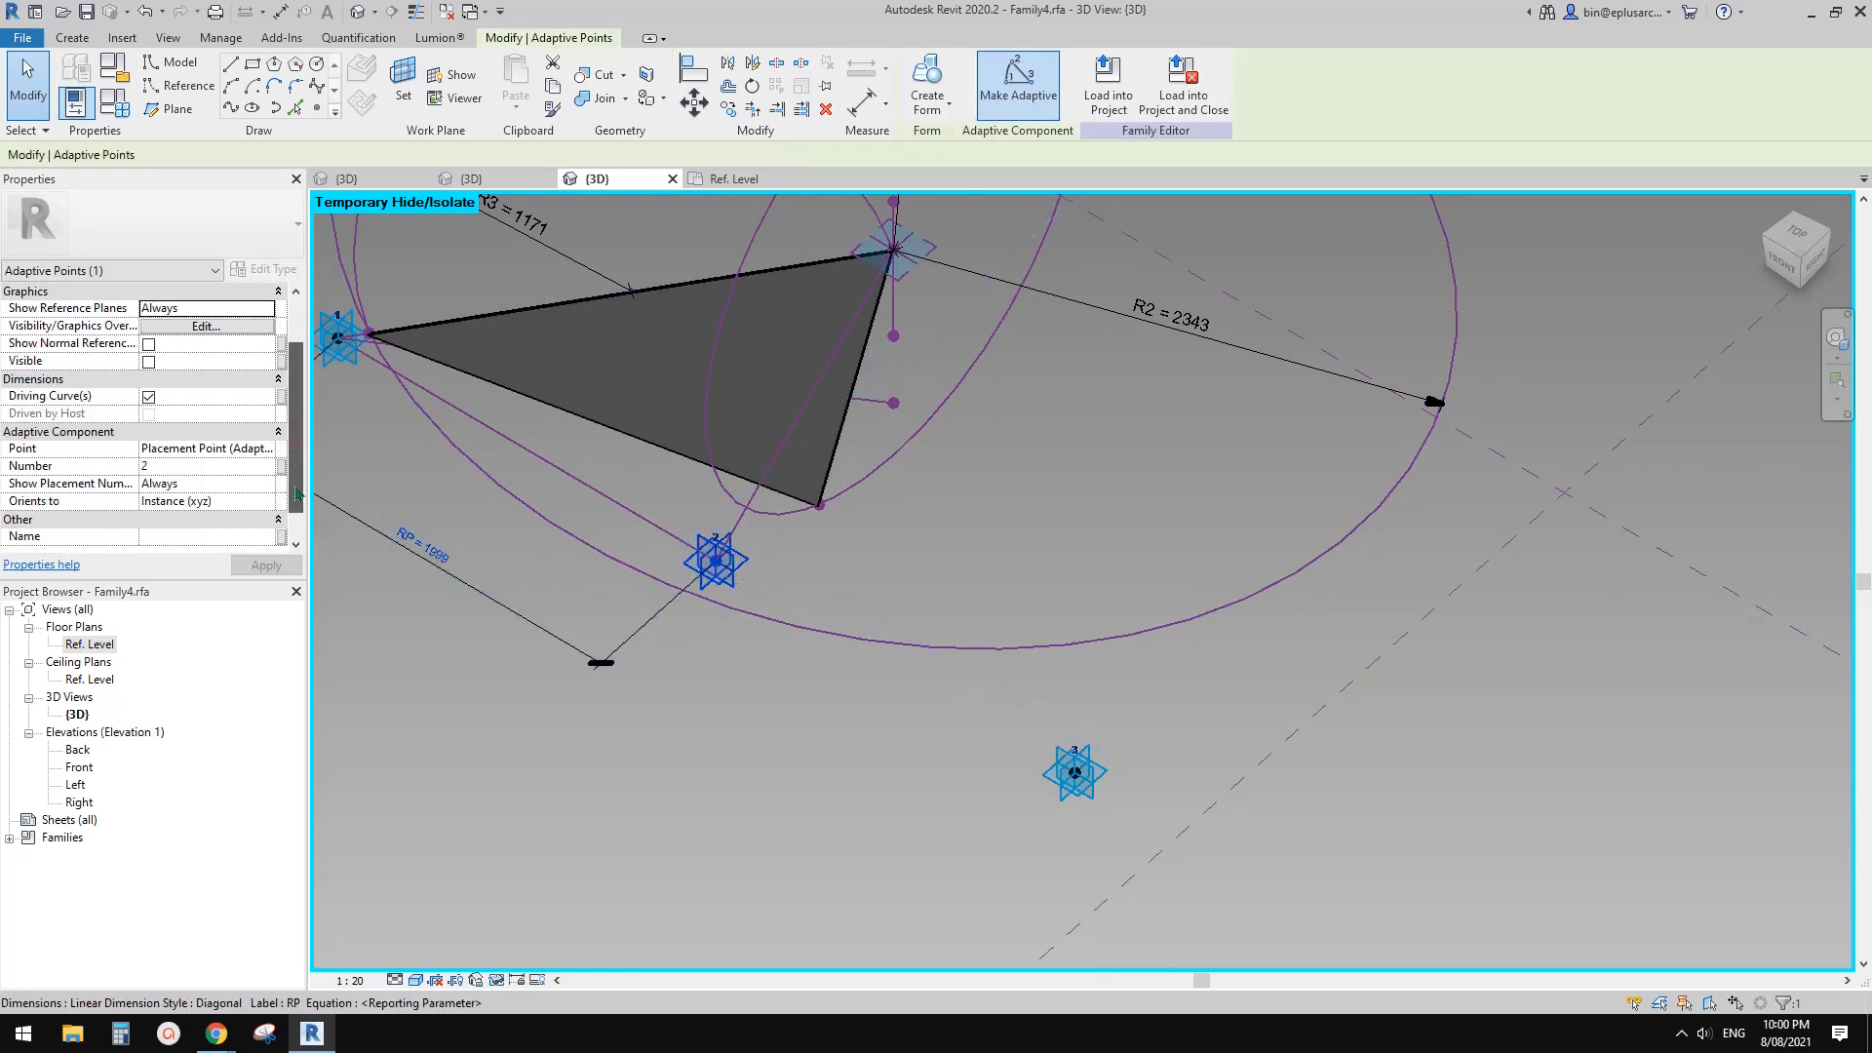
click(292, 432)
click(270, 450)
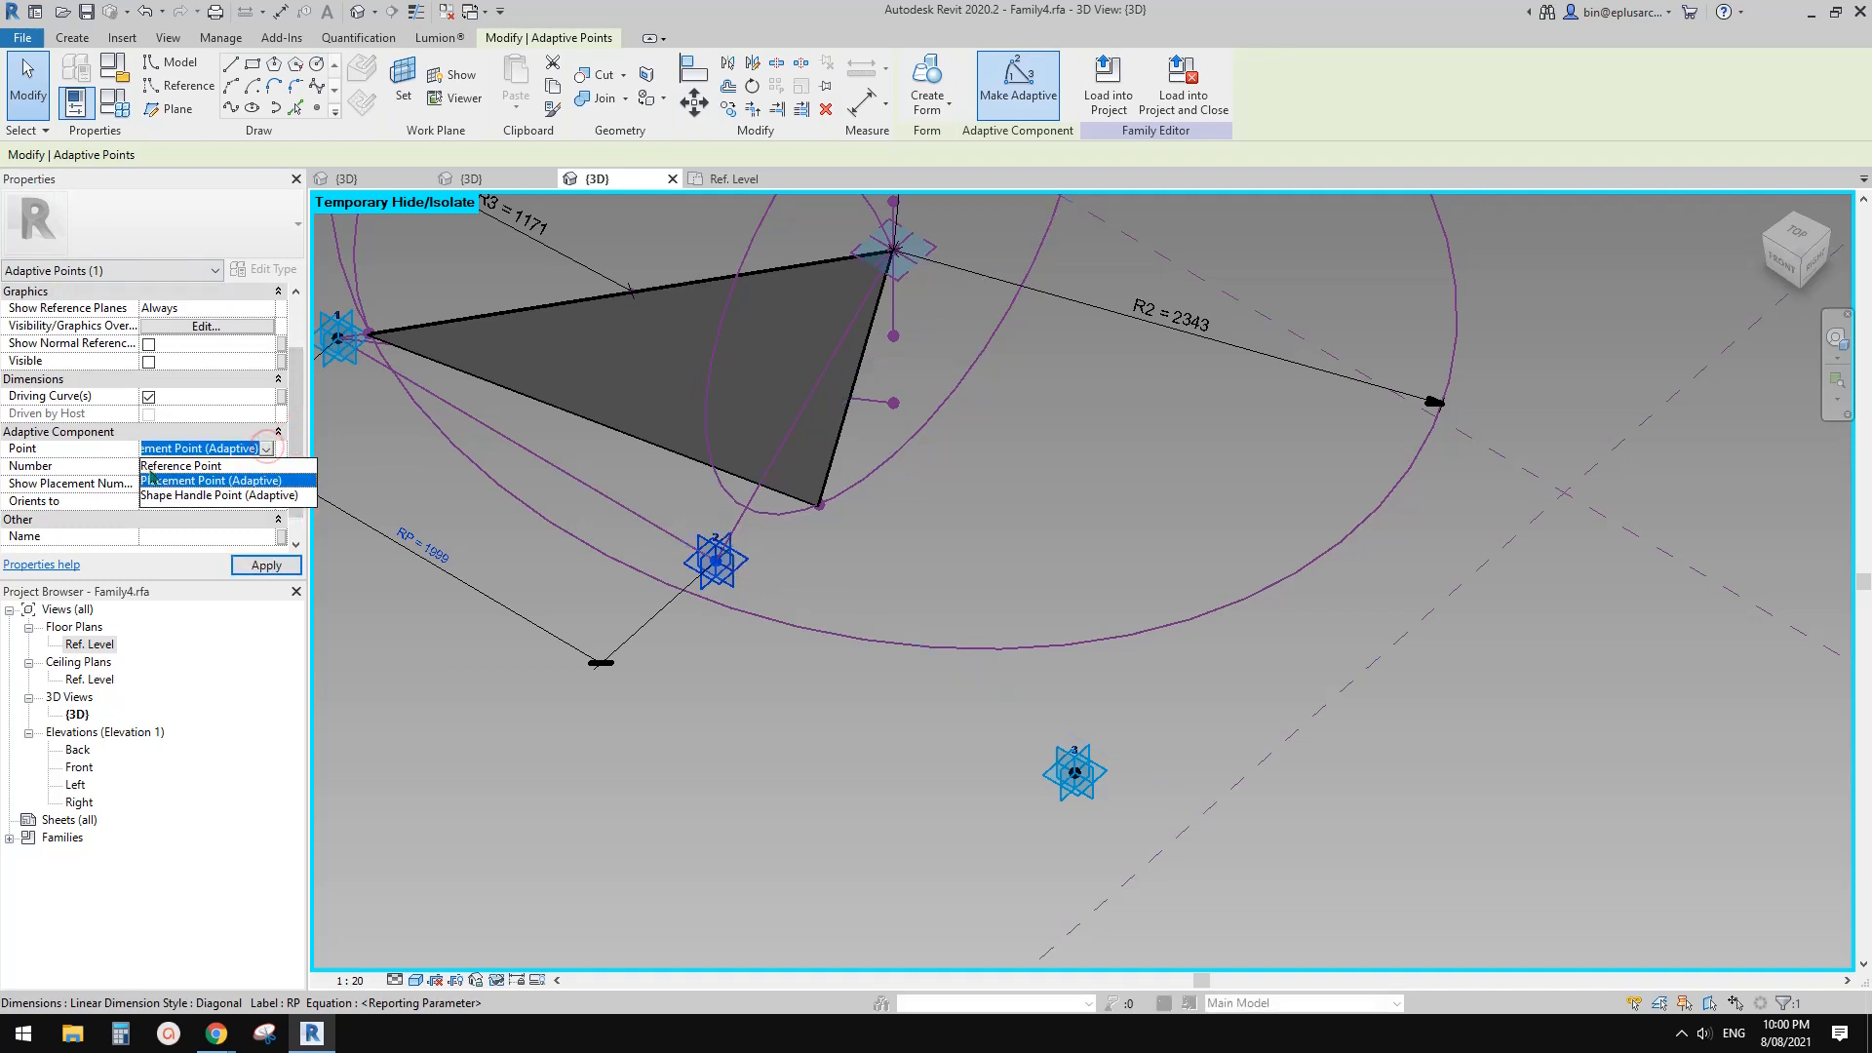
click(181, 466)
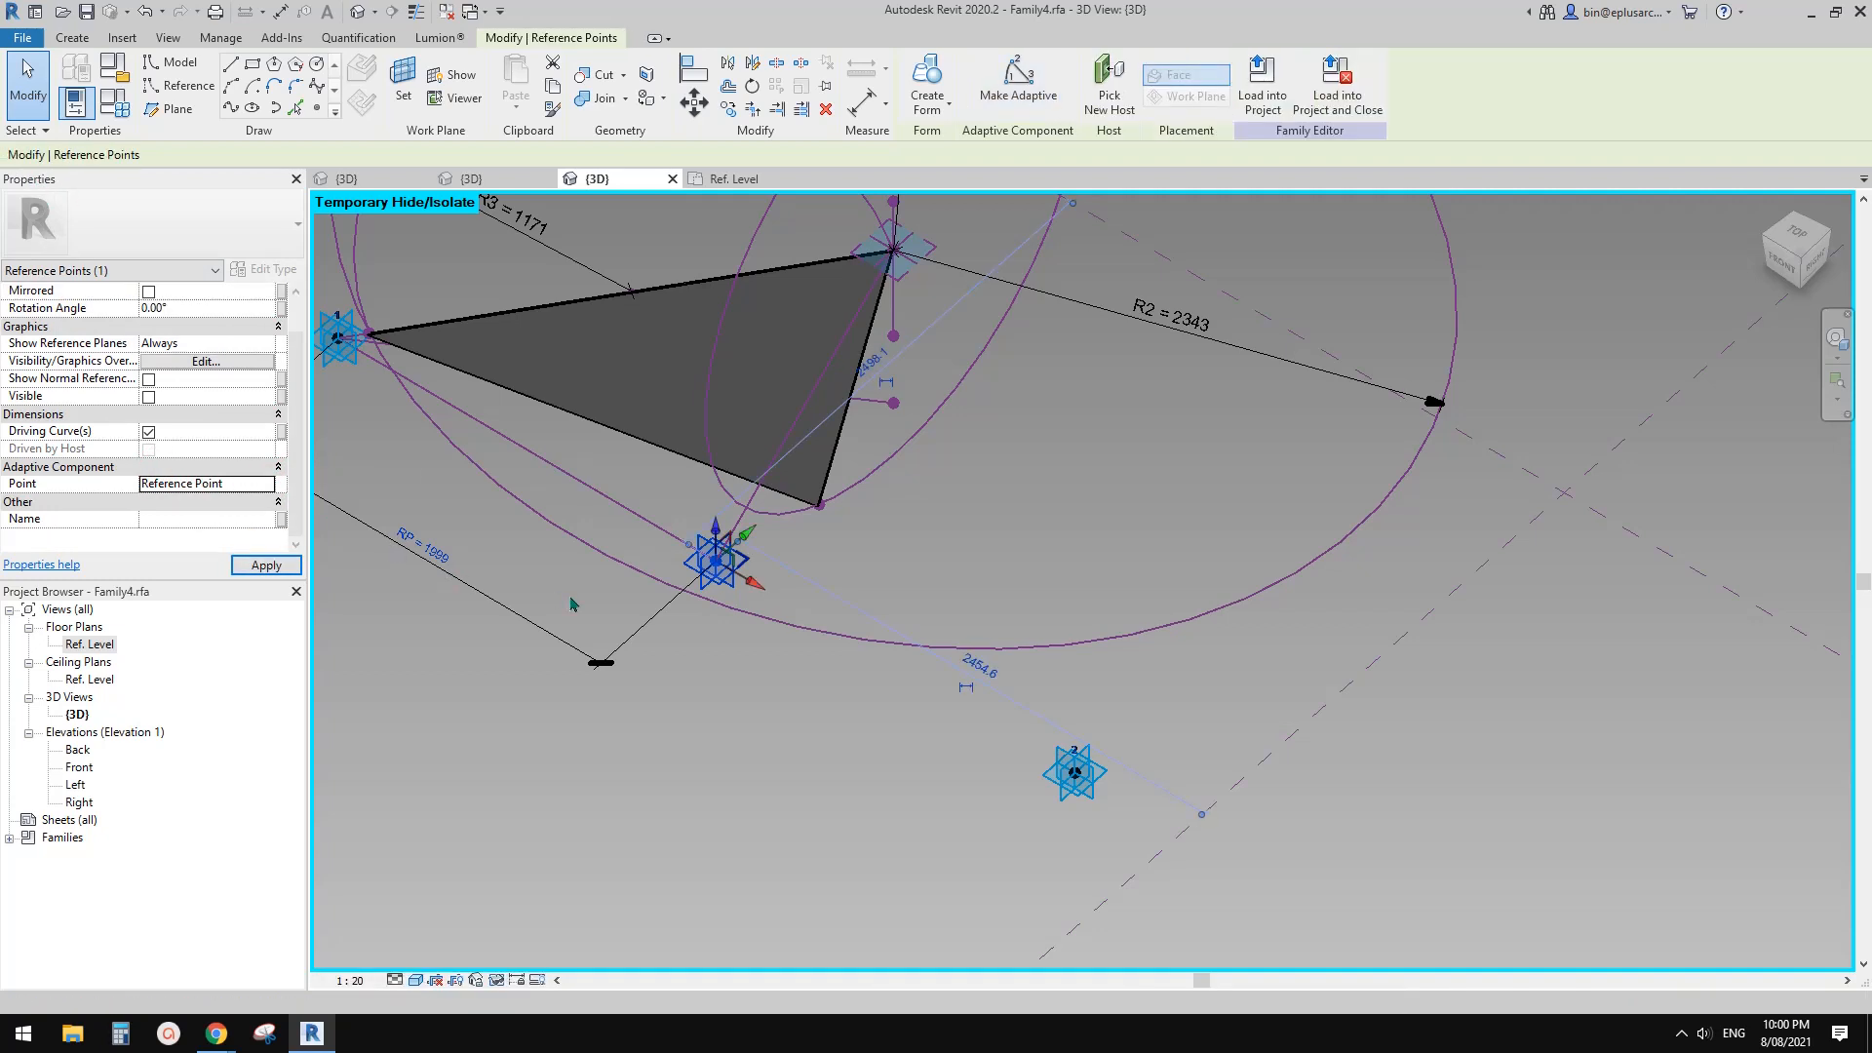
click(743, 663)
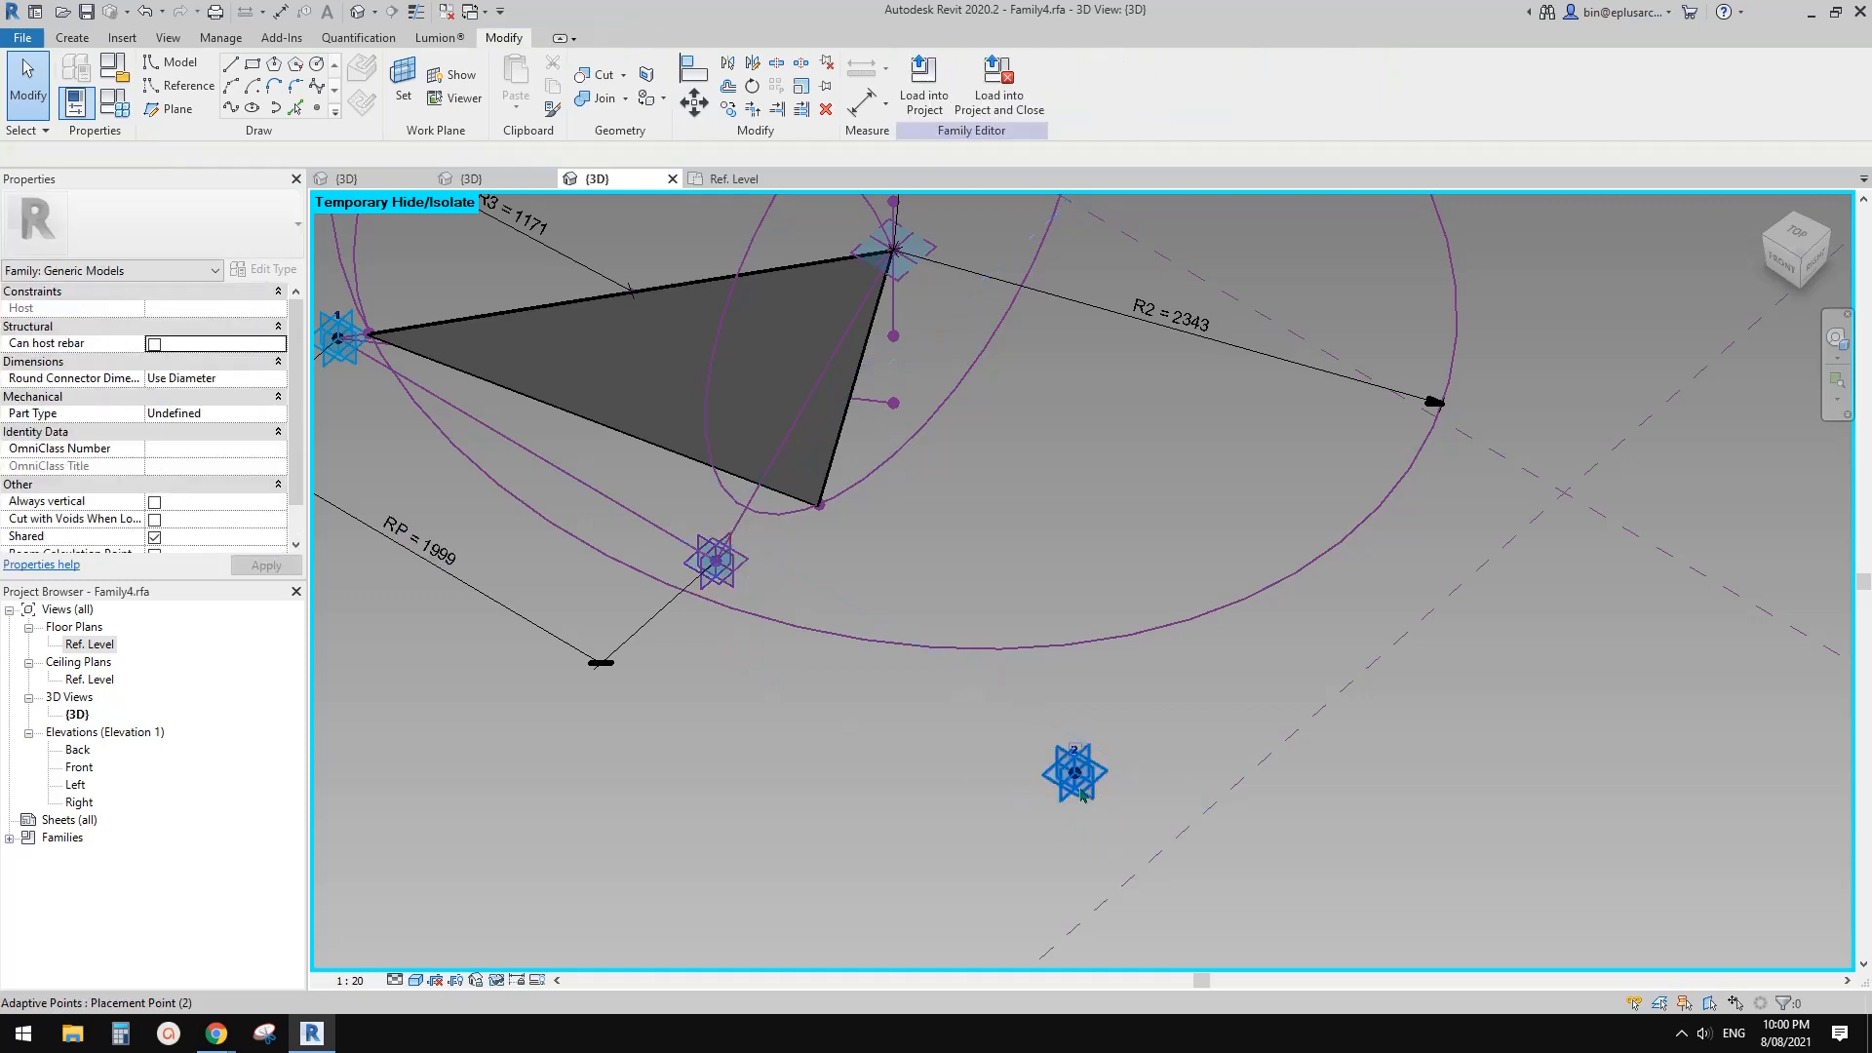
Inspect the converted reference point's properties and its position relative to the two placement points.
shift+middle_drag(842, 655, 775, 587)
key(Escape)
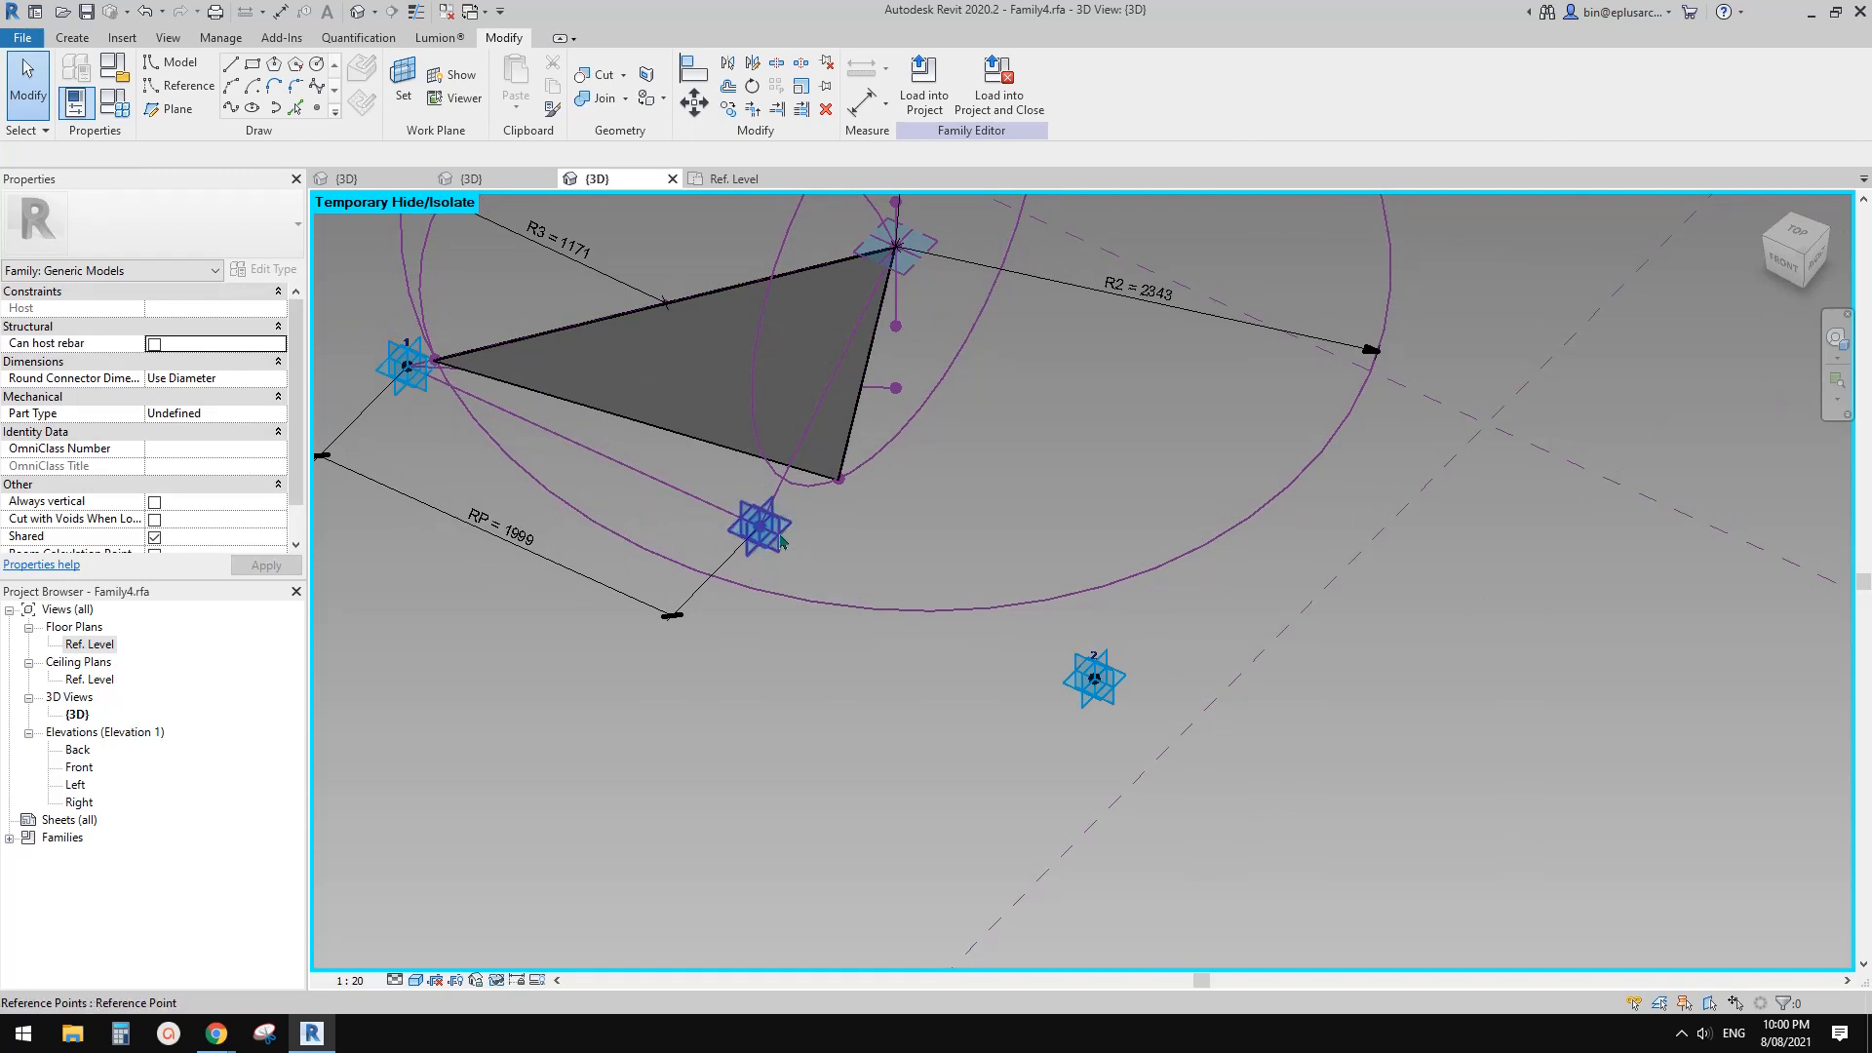
click(779, 538)
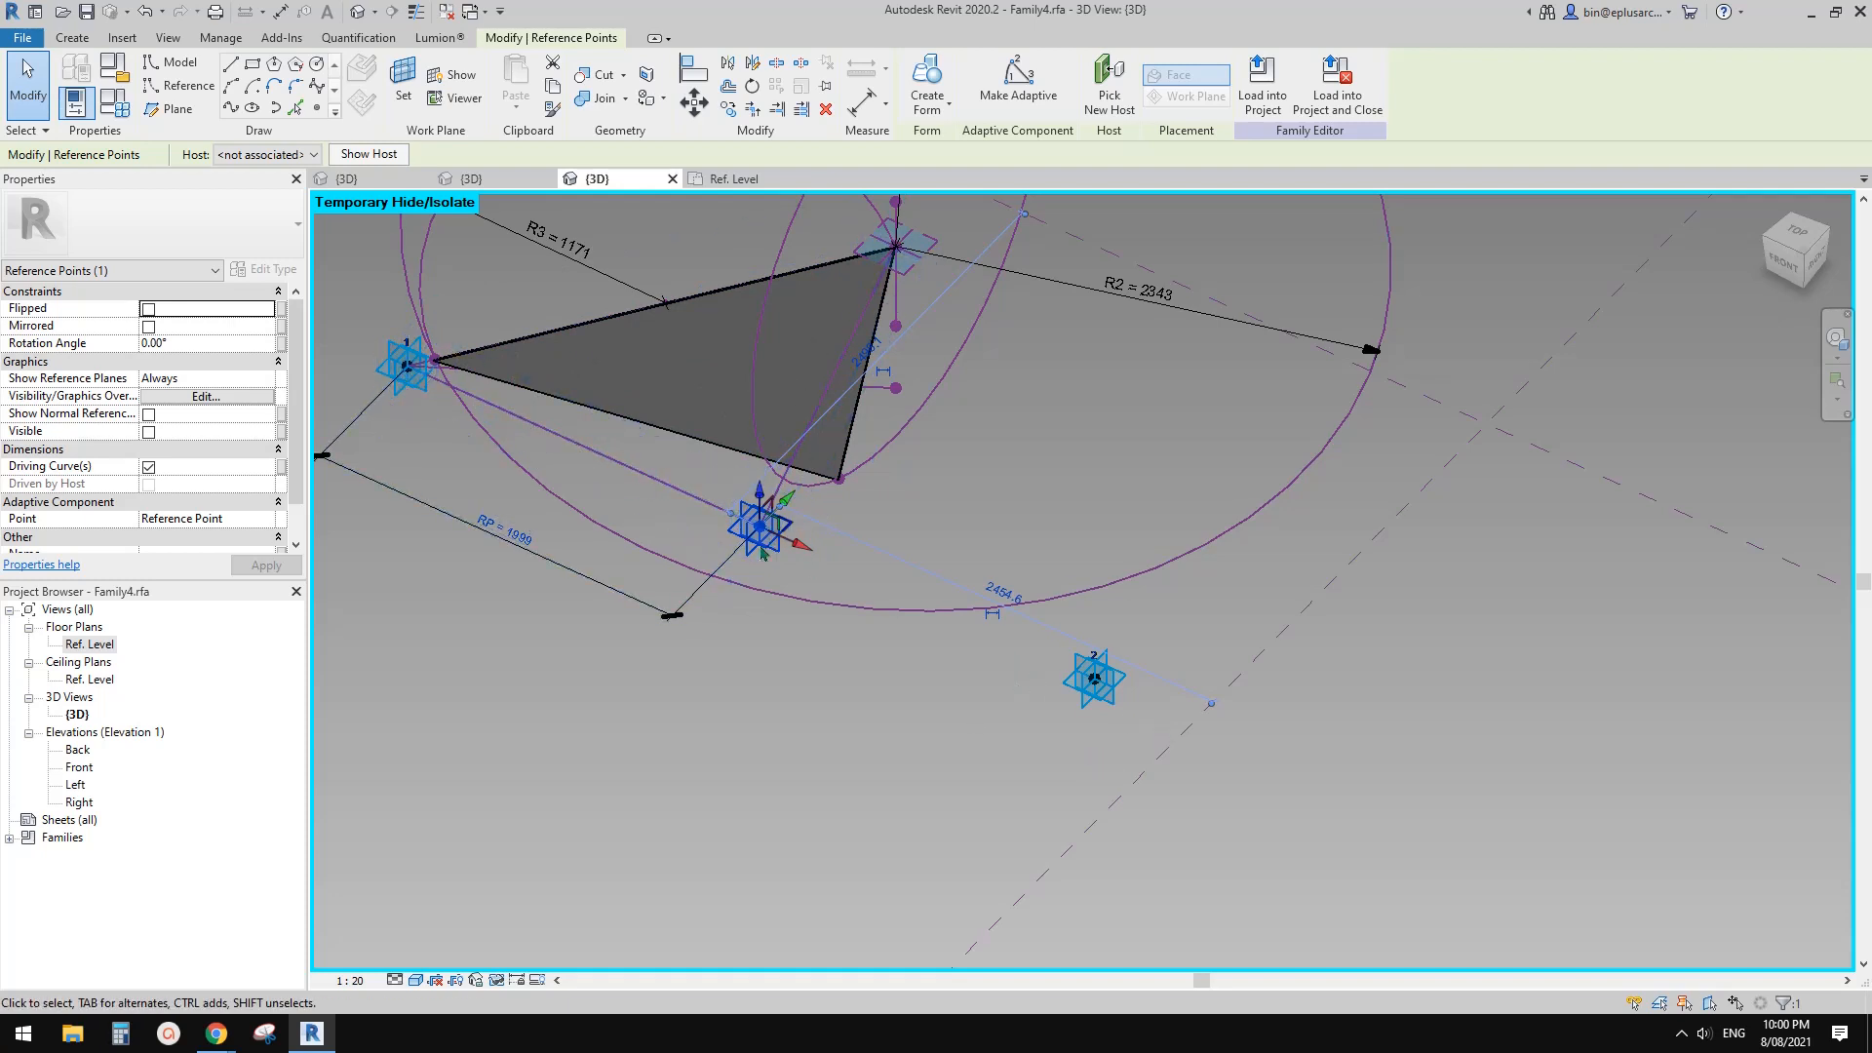
scroll(760, 627, down, 1)
mouse_move(761, 629)
shift+middle_down()
mouse_move(733, 712)
mouse_move(781, 644)
shift+middle_up()
click(781, 640)
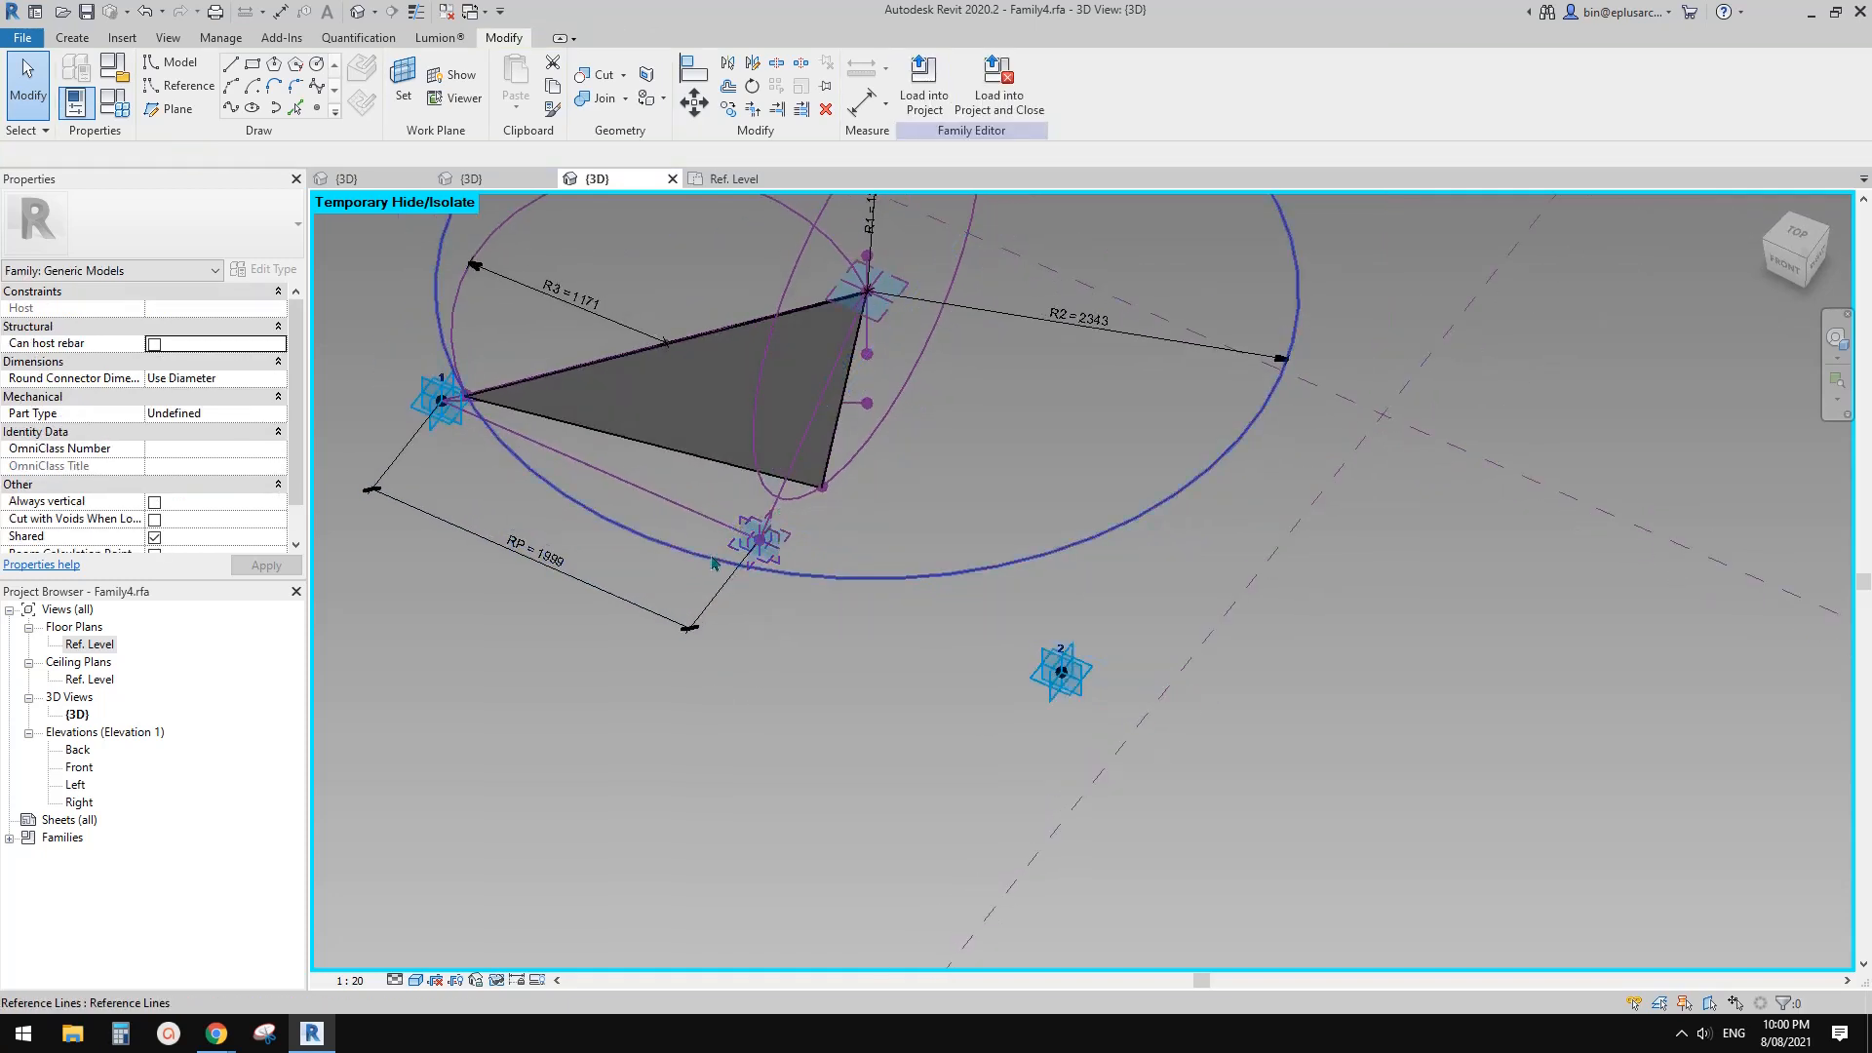
shift+middle_drag(713, 563, 657, 535)
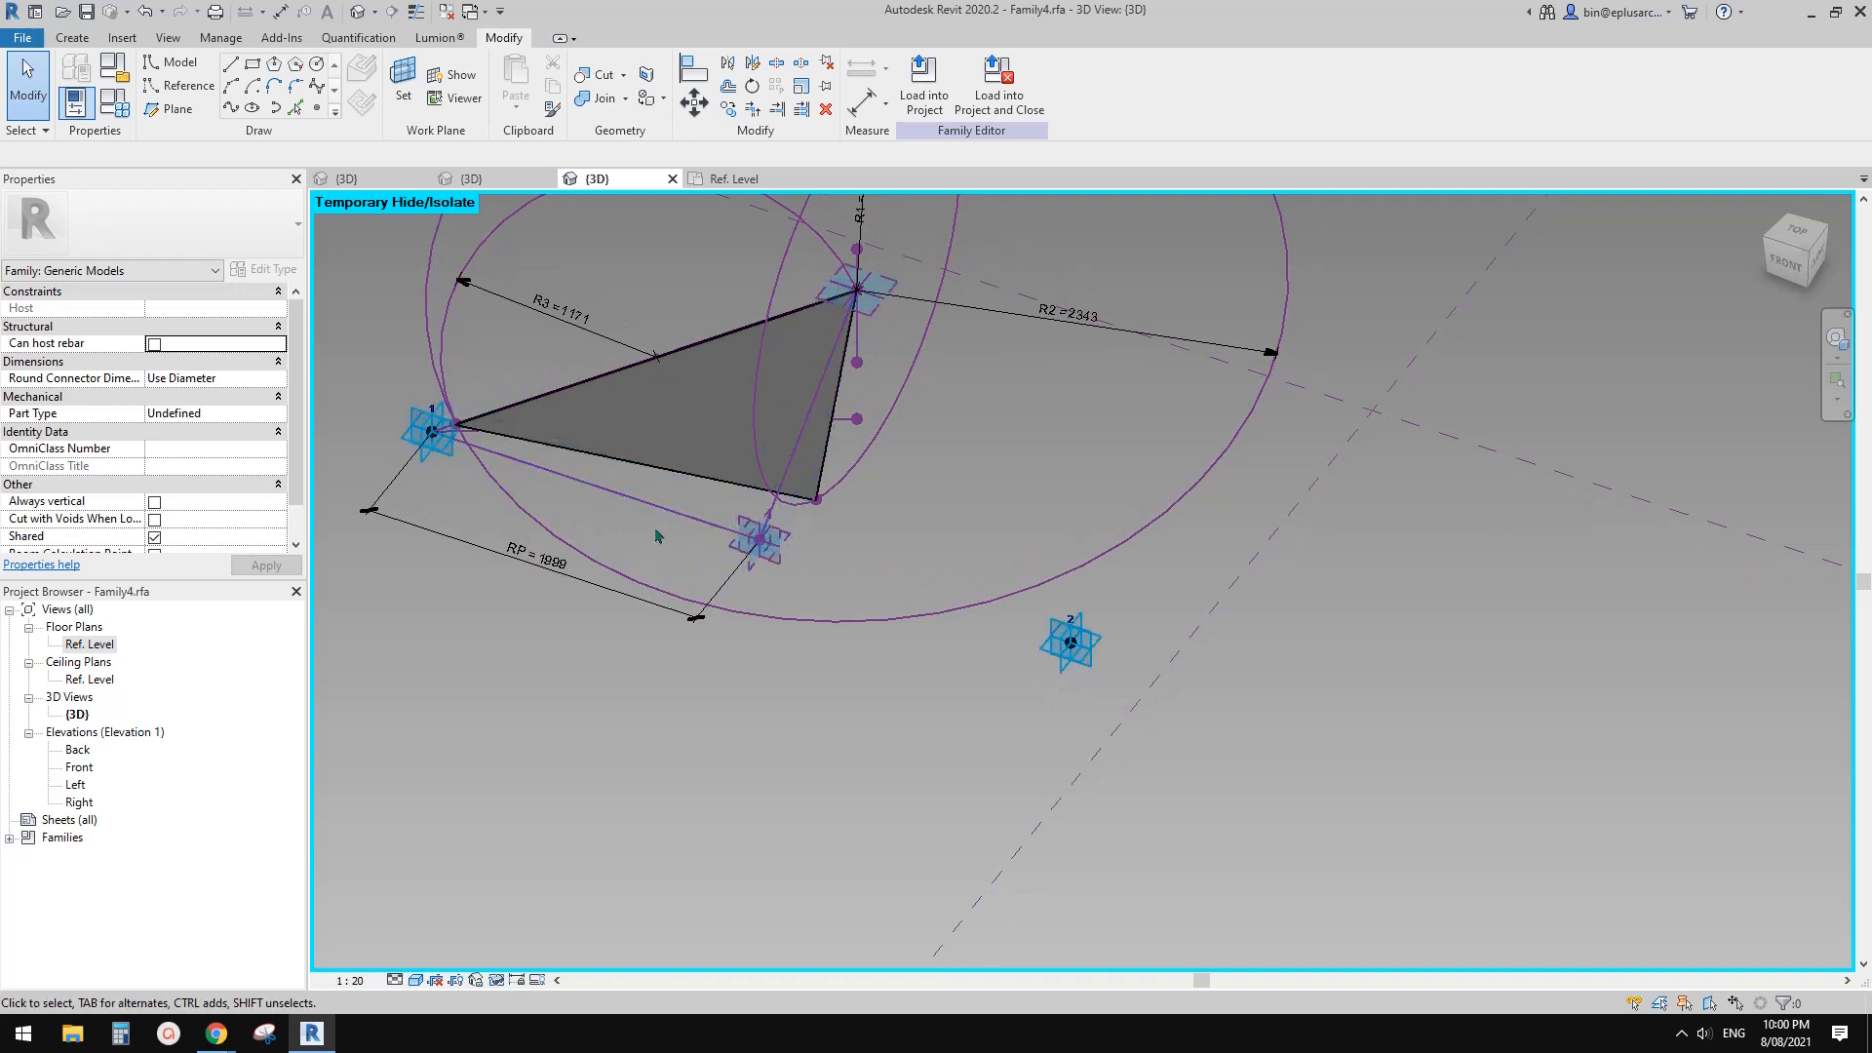
Dissolve the reference line running from placement point 1 to the converted reference point.
key(Tab)
shift+middle_drag(746, 551, 639, 512)
key(Tab)
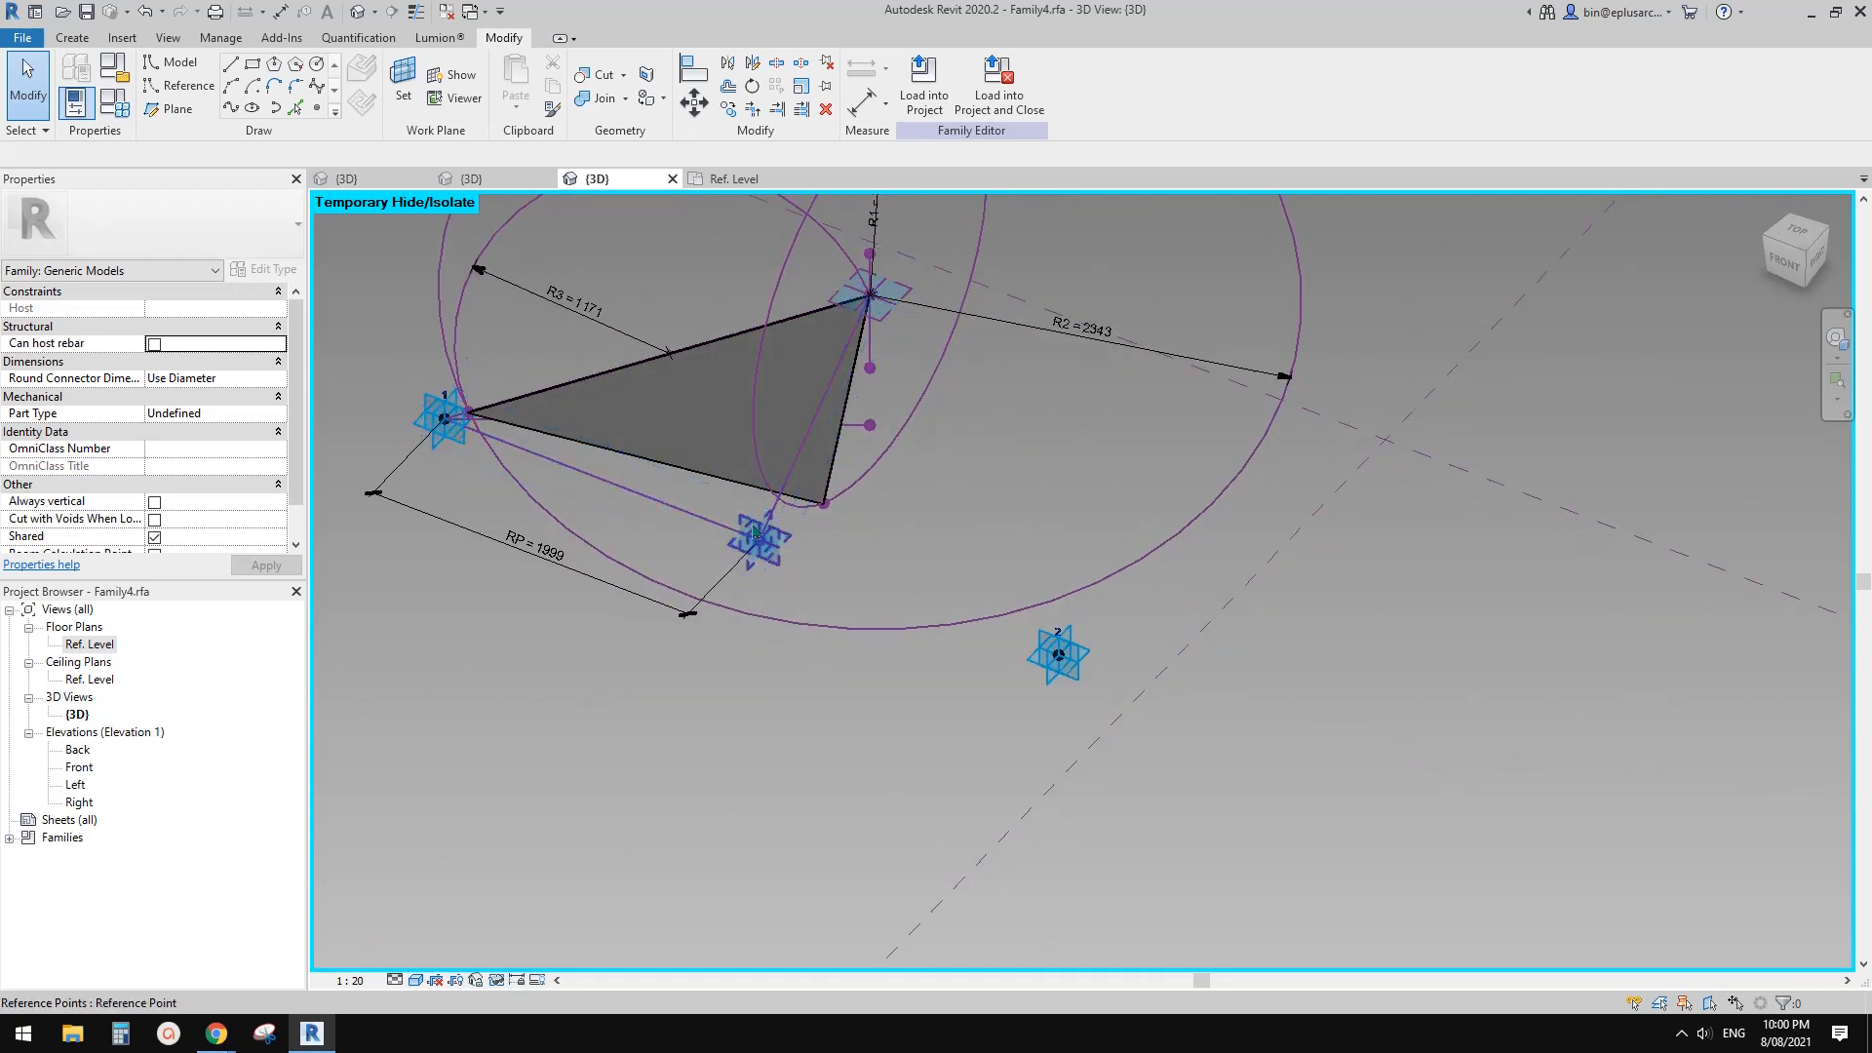
middle_drag(634, 518, 618, 535)
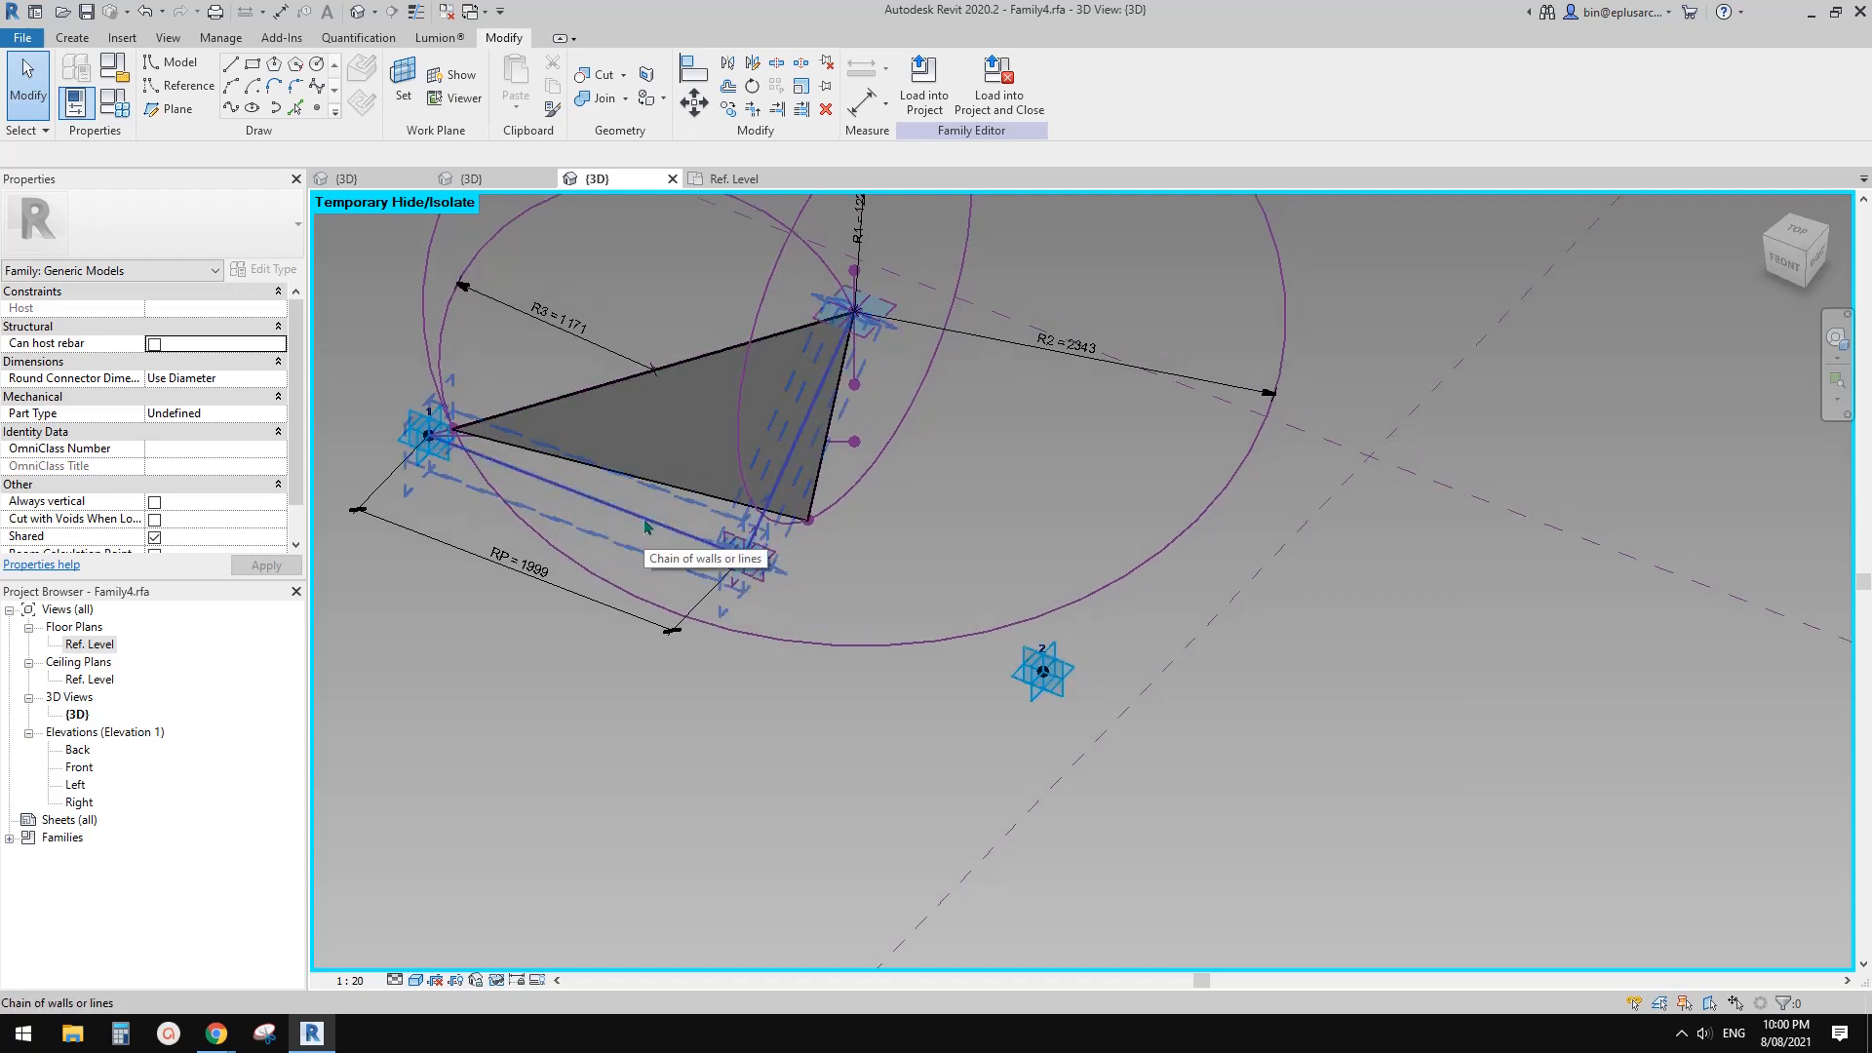
click(645, 528)
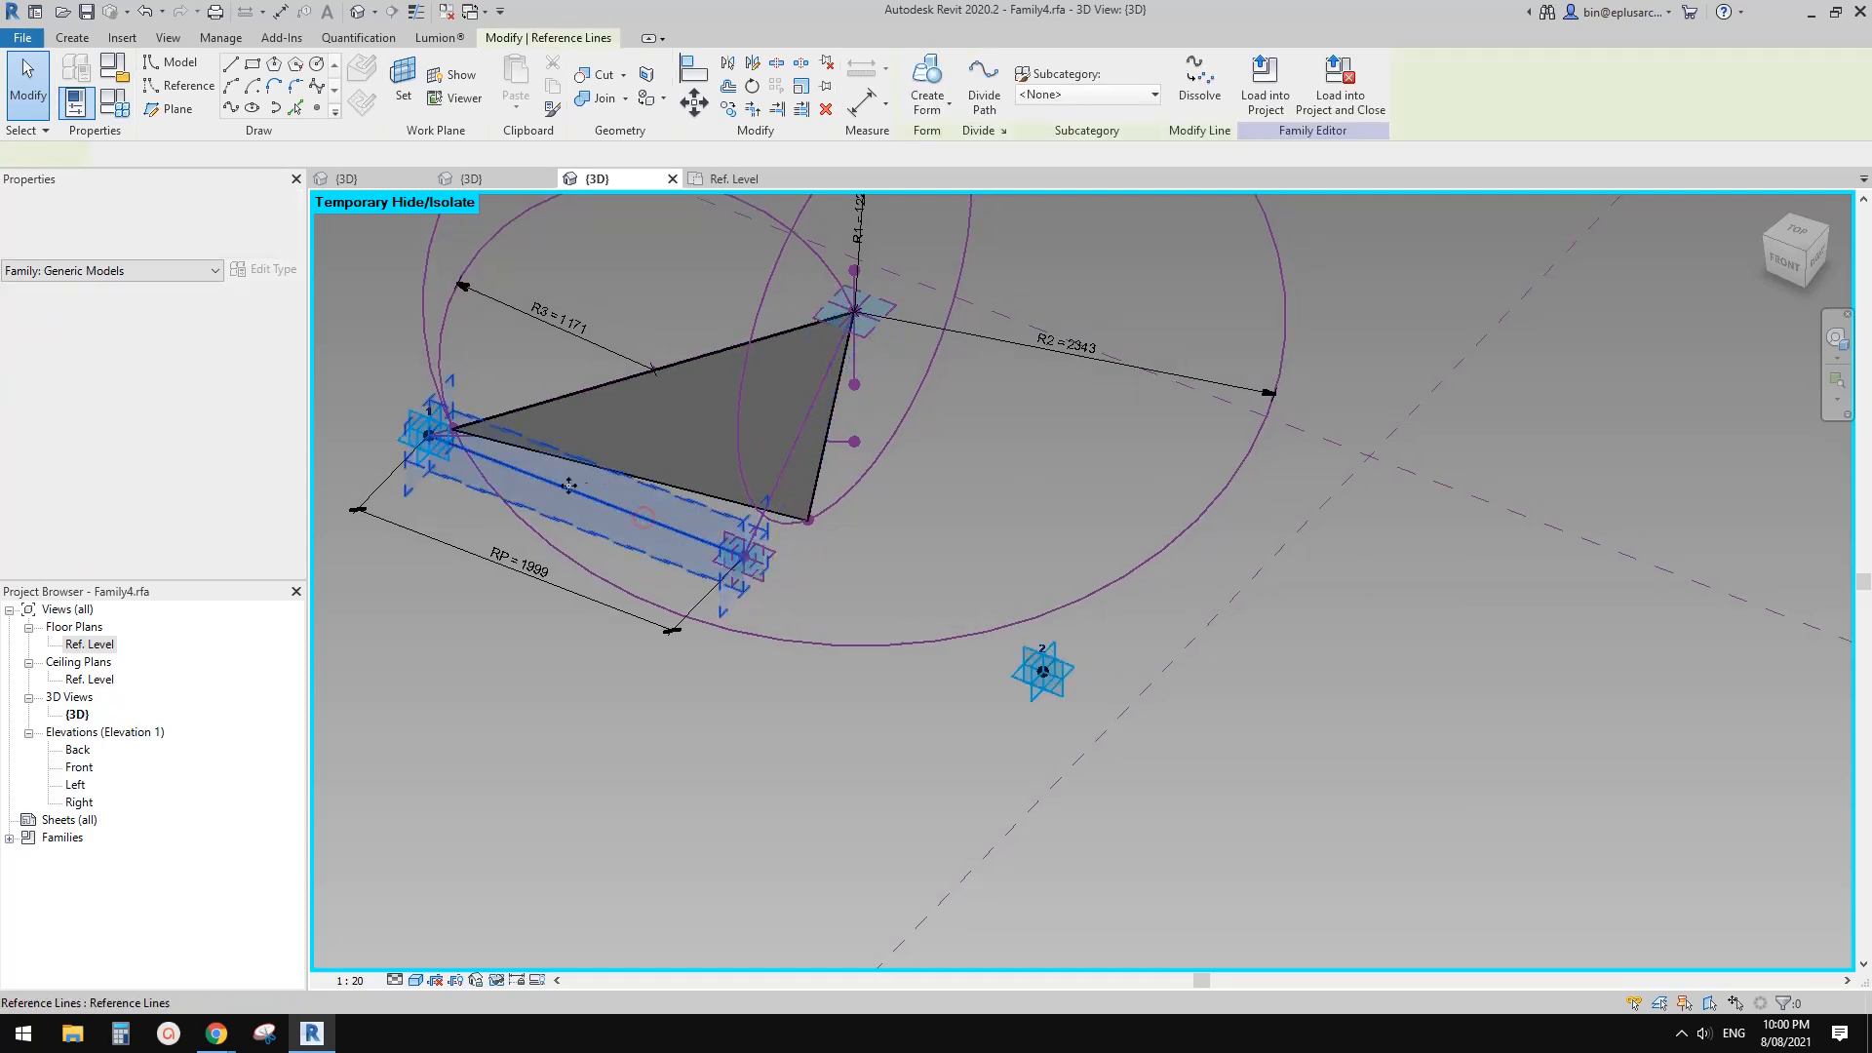
click(1202, 95)
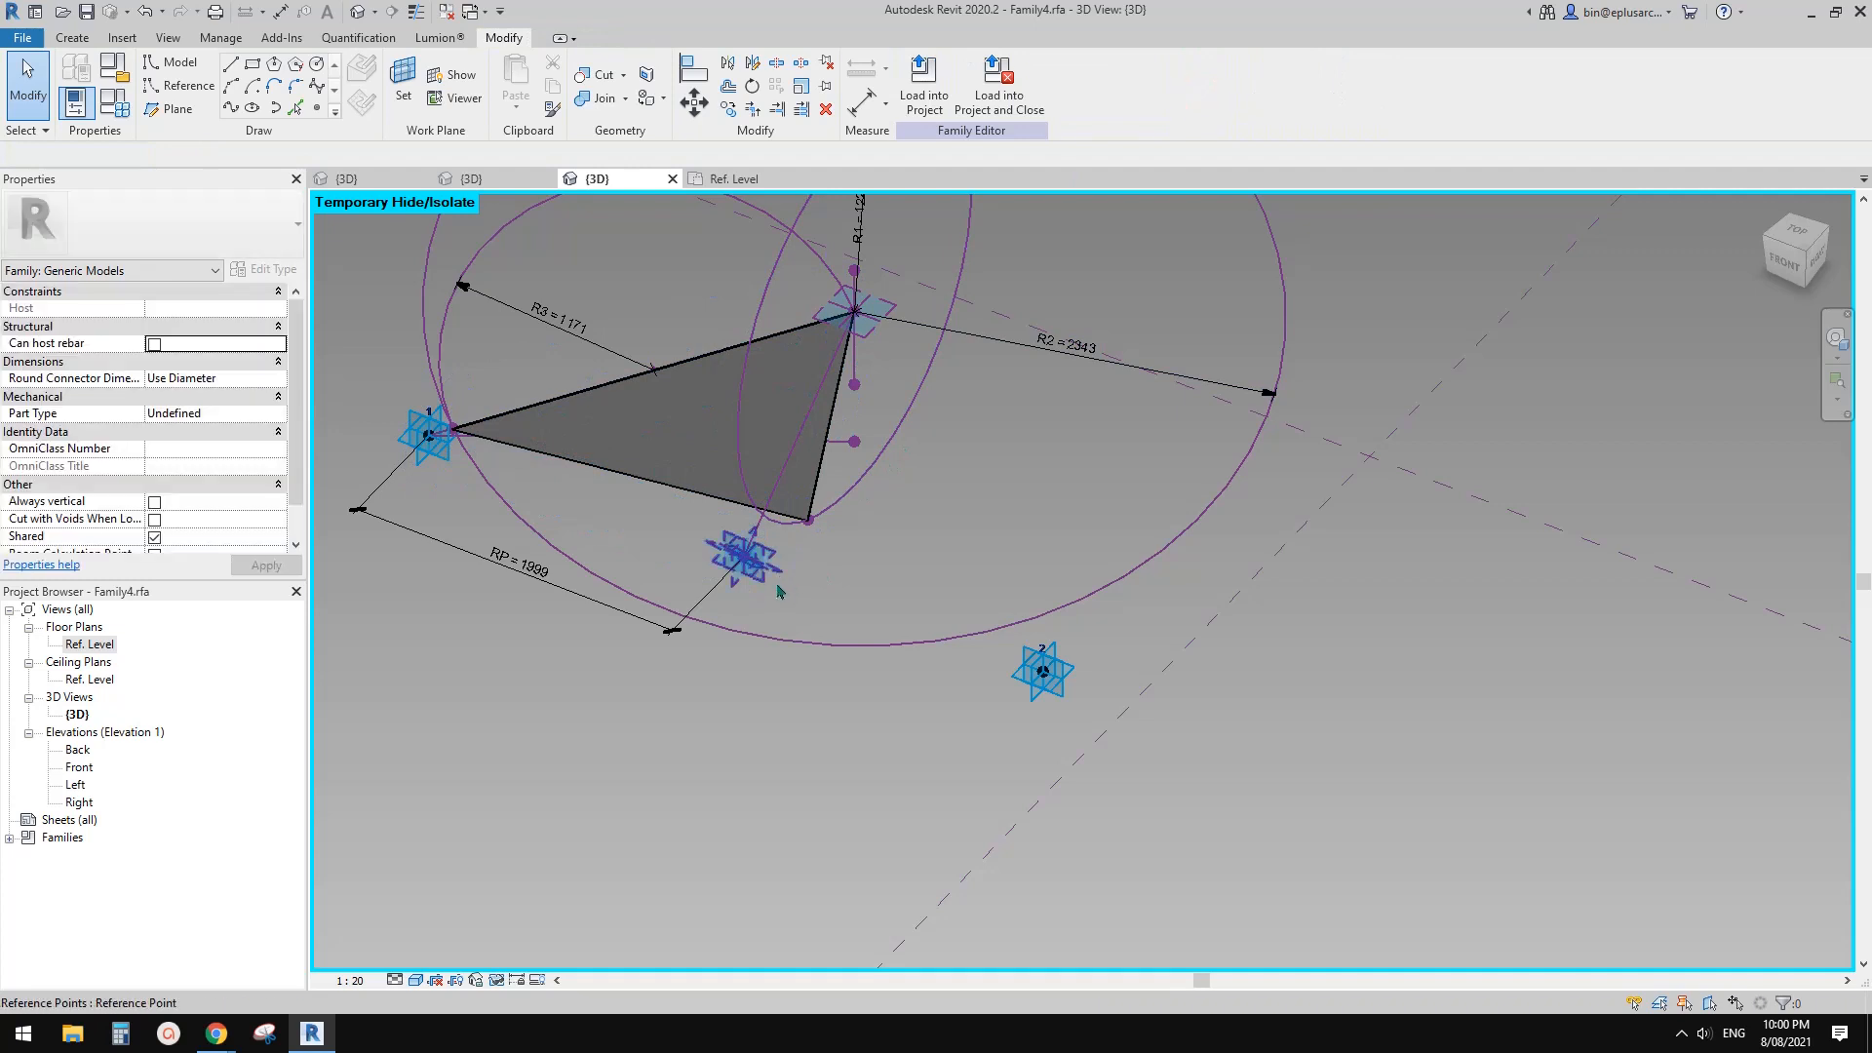
Join placement points 1 and 2 with a spline through points and make it a reference line.
shift+middle_drag(777, 590, 810, 570)
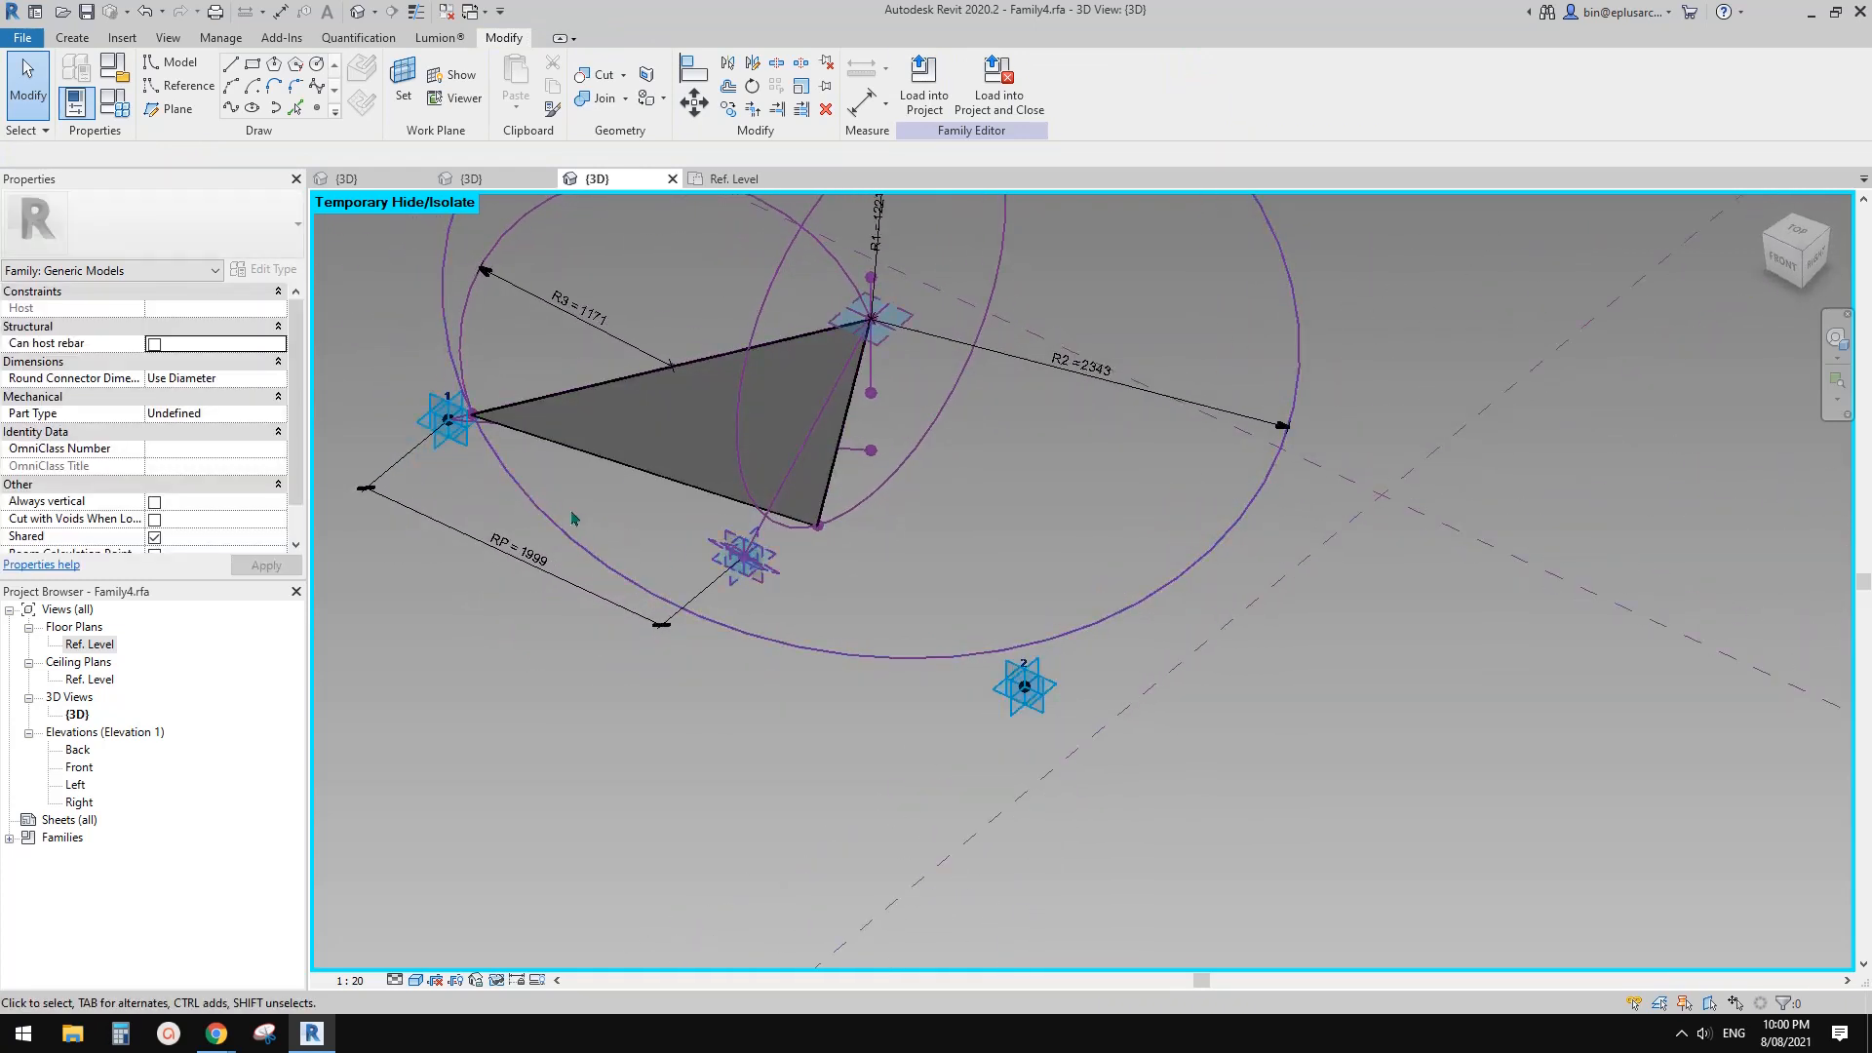
click(498, 474)
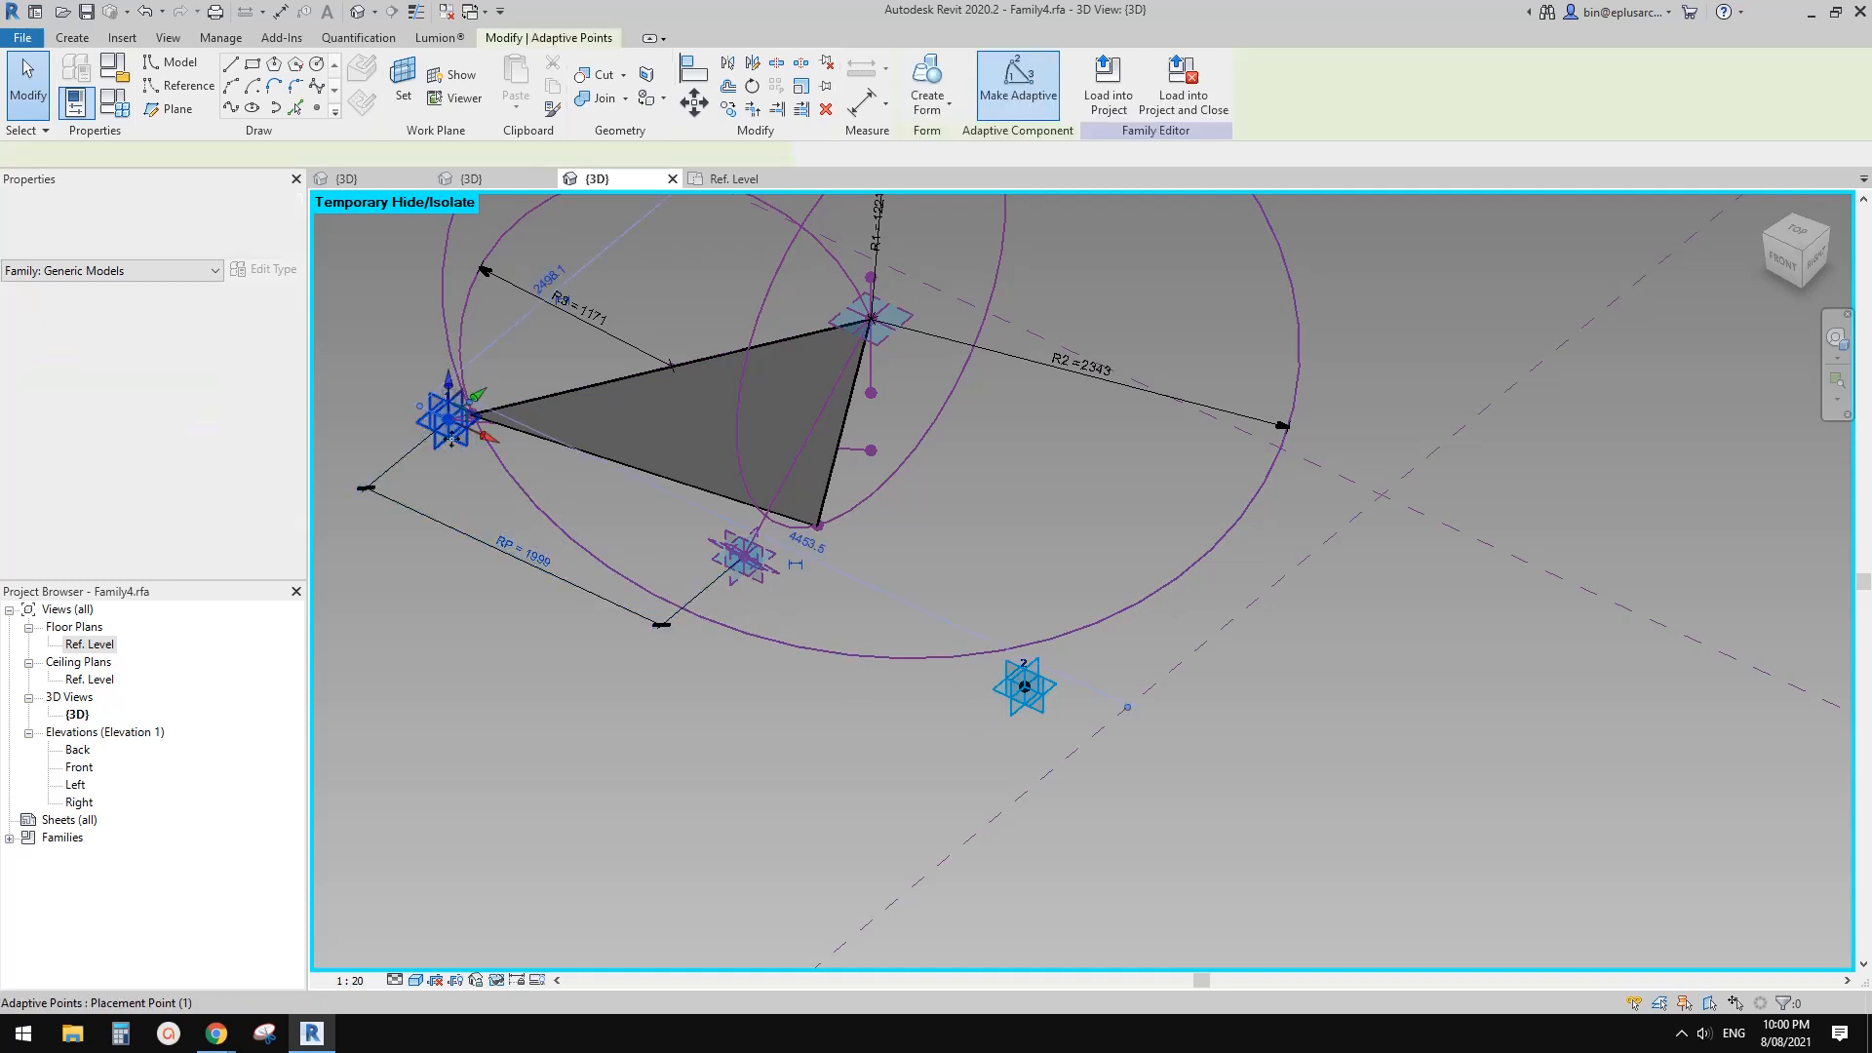
ctrl+click(1014, 708)
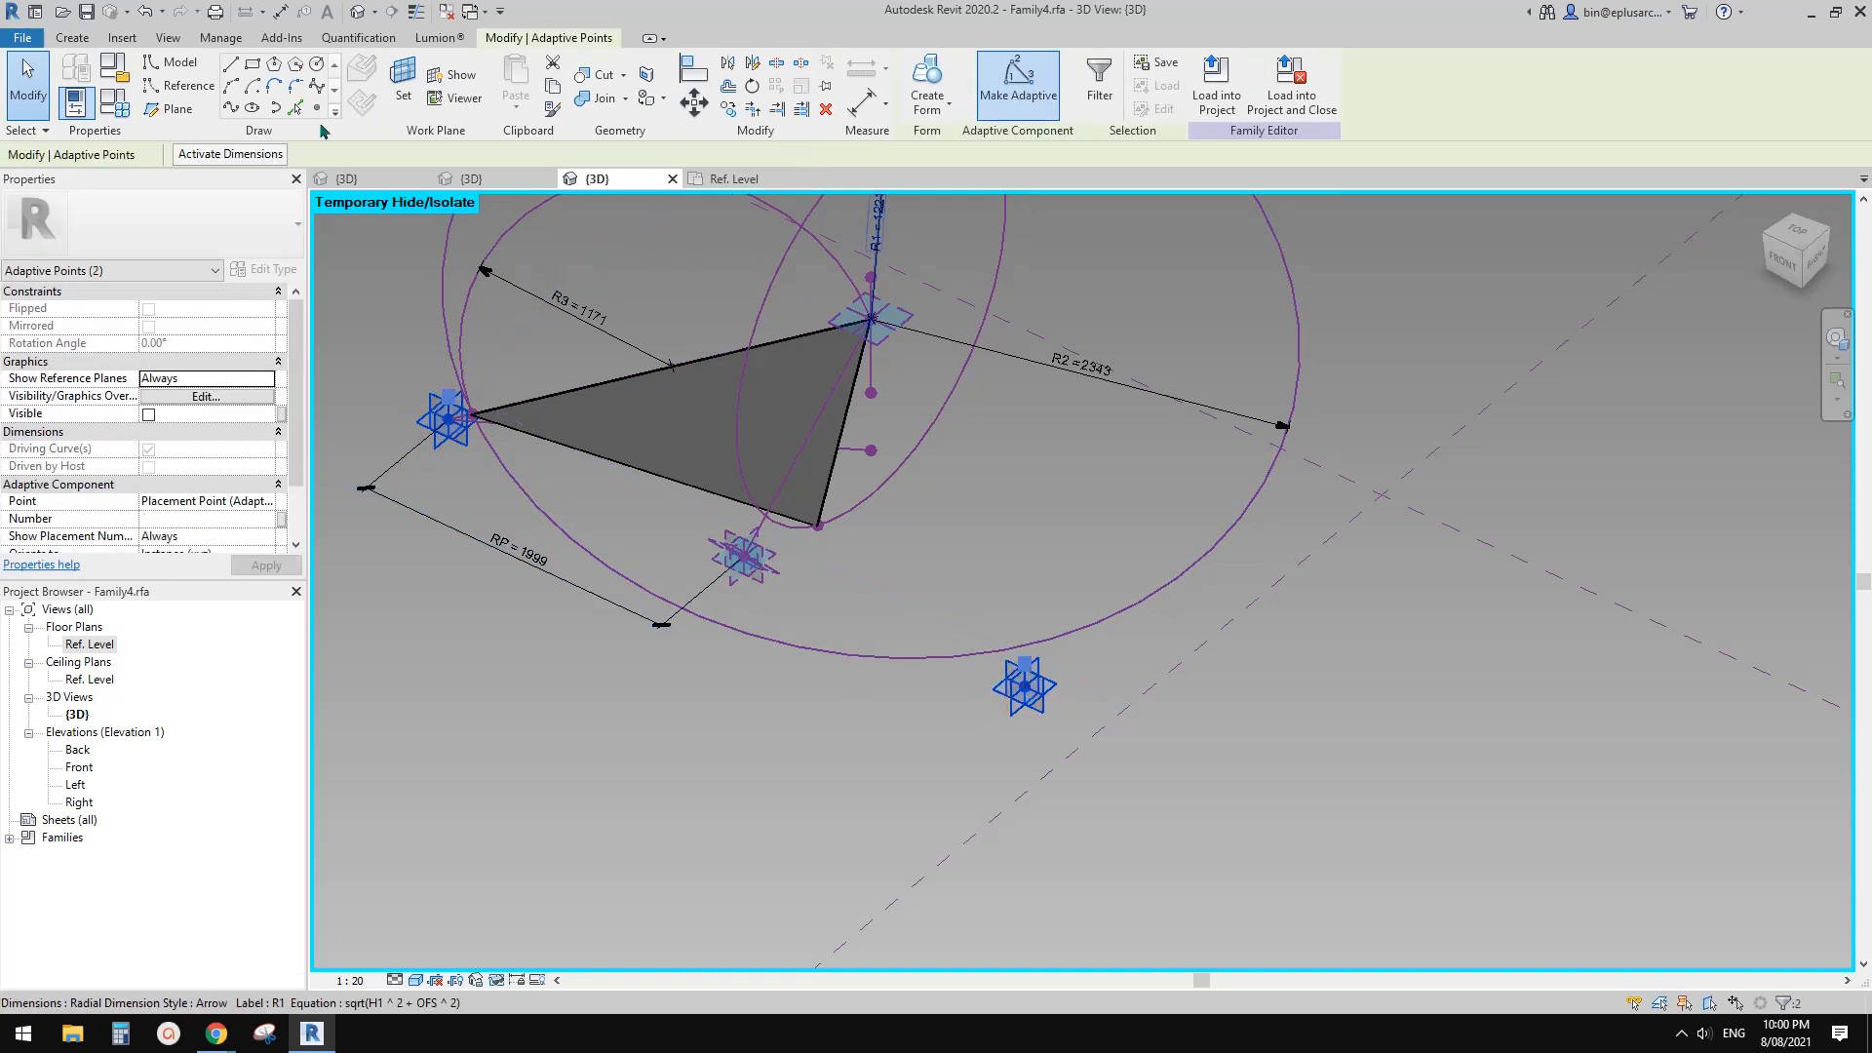
click(232, 110)
click(156, 447)
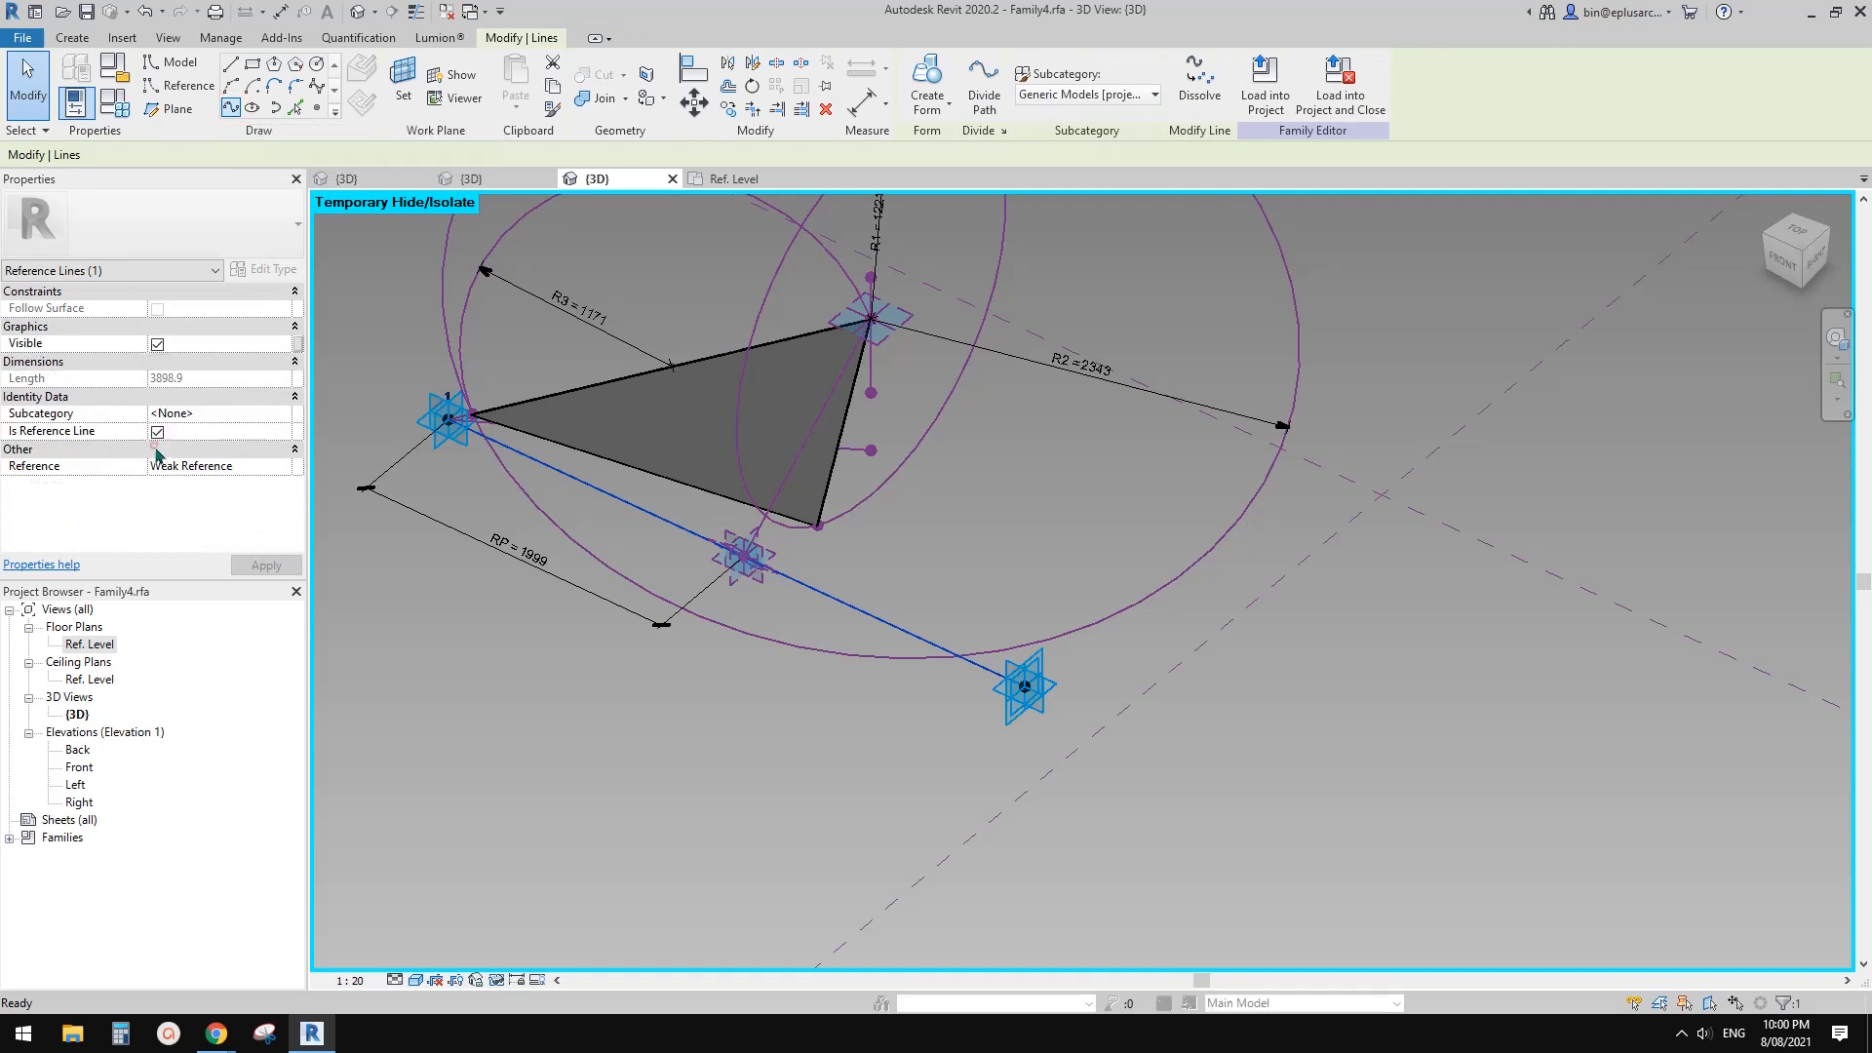
middle_drag(854, 485, 852, 488)
click(852, 489)
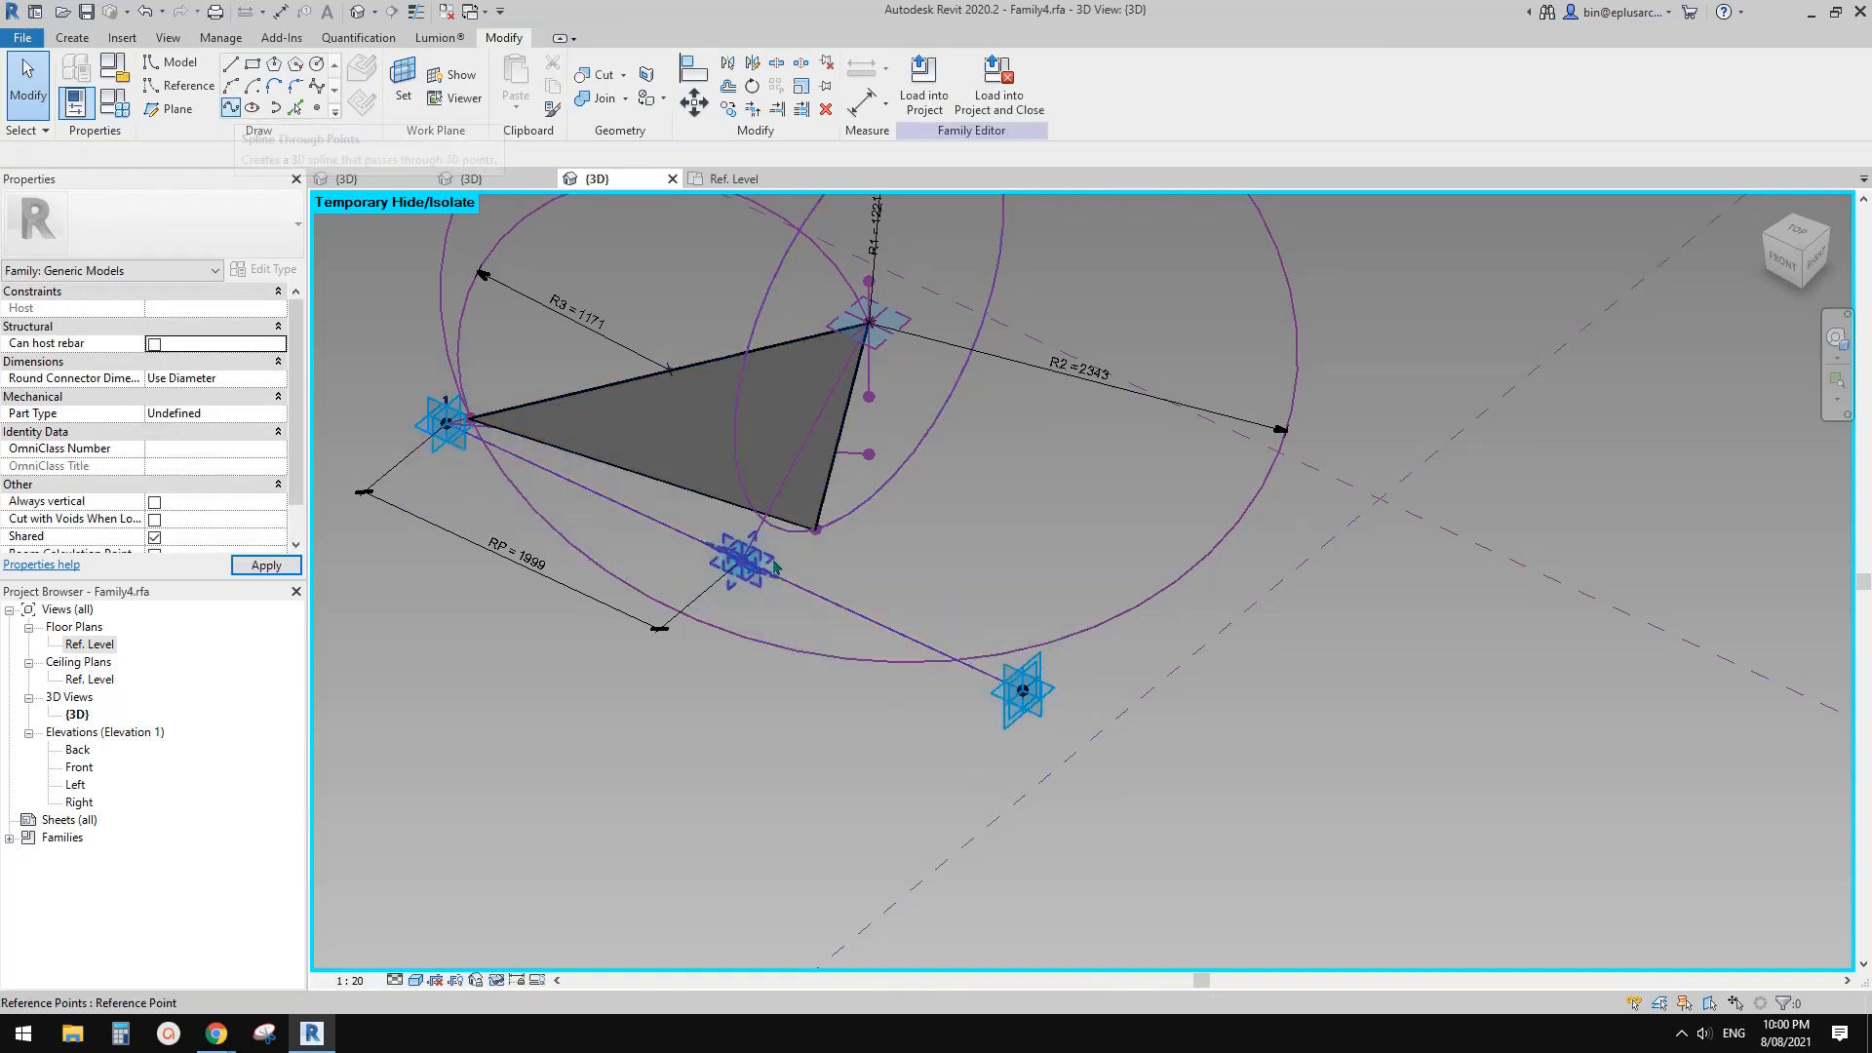
Rehost the converted reference point onto the midpoint of the reference line between placement points 1 and 2, accepting the geometry warning.
click(774, 565)
shift+middle_drag(774, 566, 745, 564)
scroll(753, 563, up, 2)
mouse_move(800, 580)
mouse_down()
mouse_move(843, 569)
mouse_move(777, 592)
mouse_up()
click(791, 521)
scroll(787, 517, down, 1)
shift+middle_drag(775, 538, 835, 551)
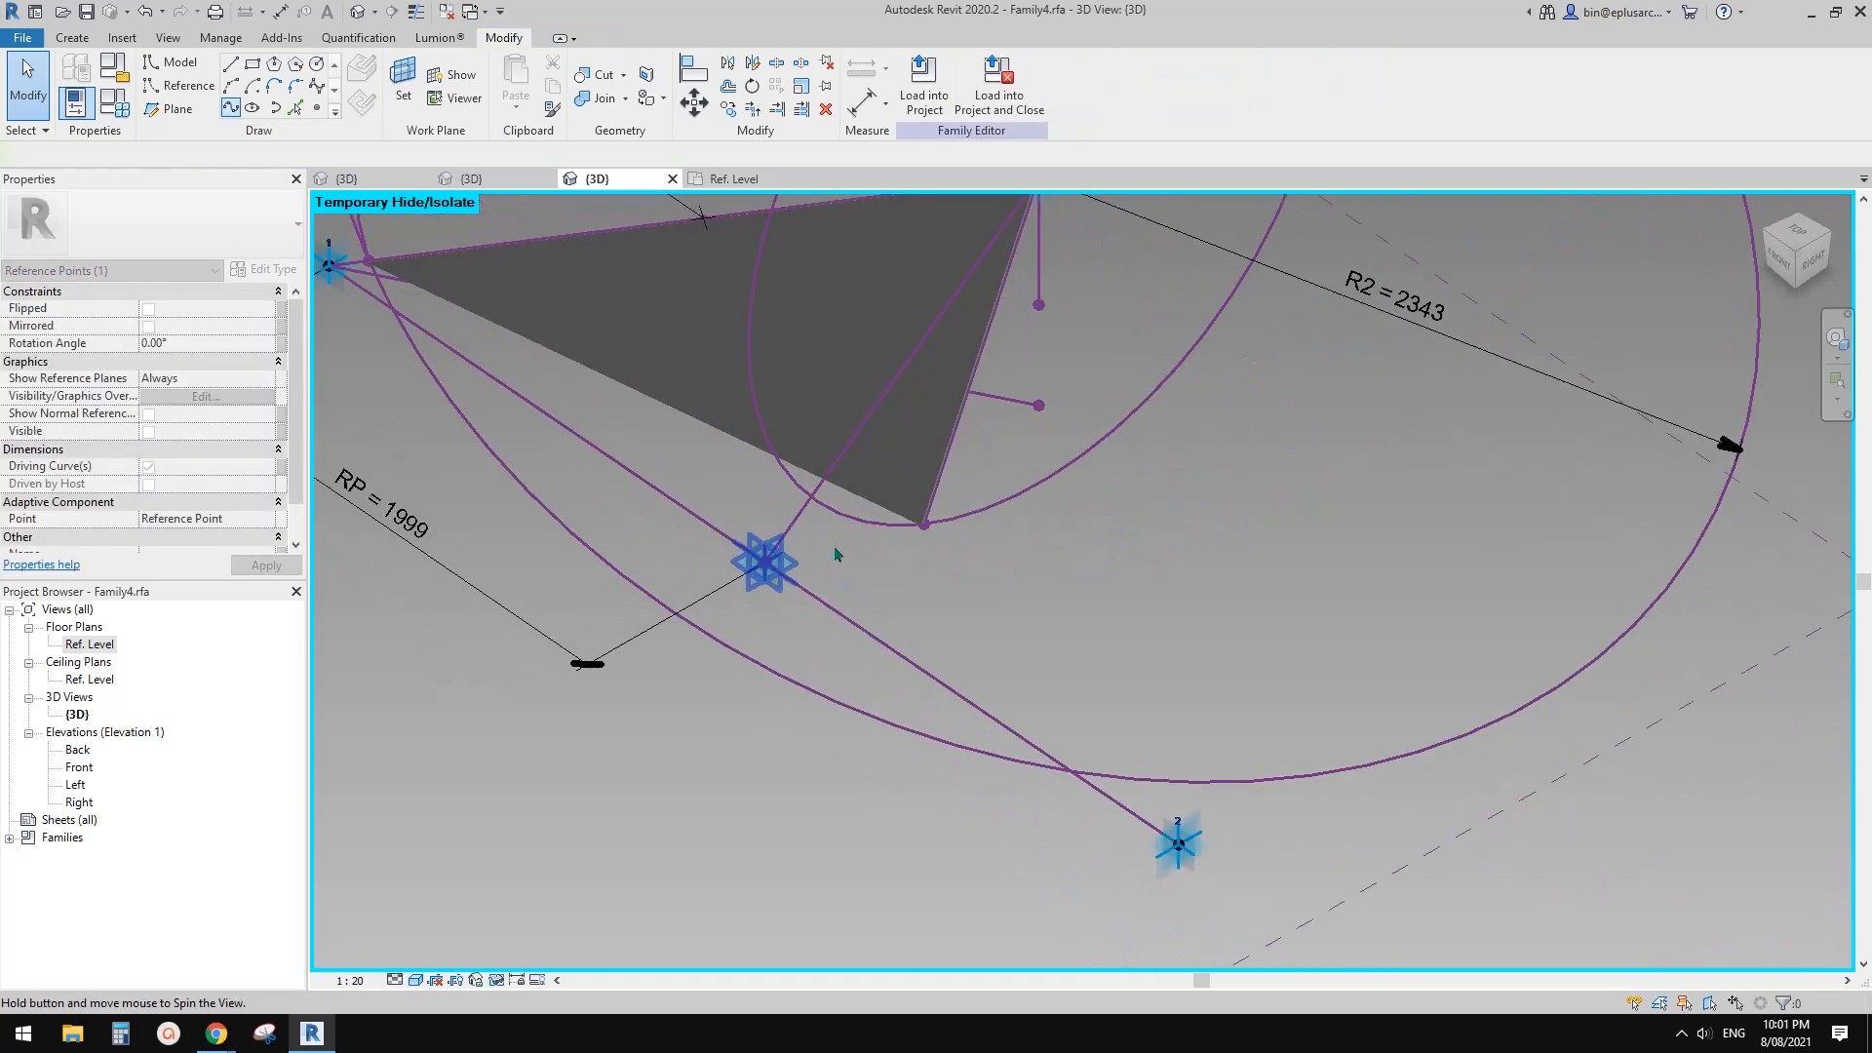
click(789, 563)
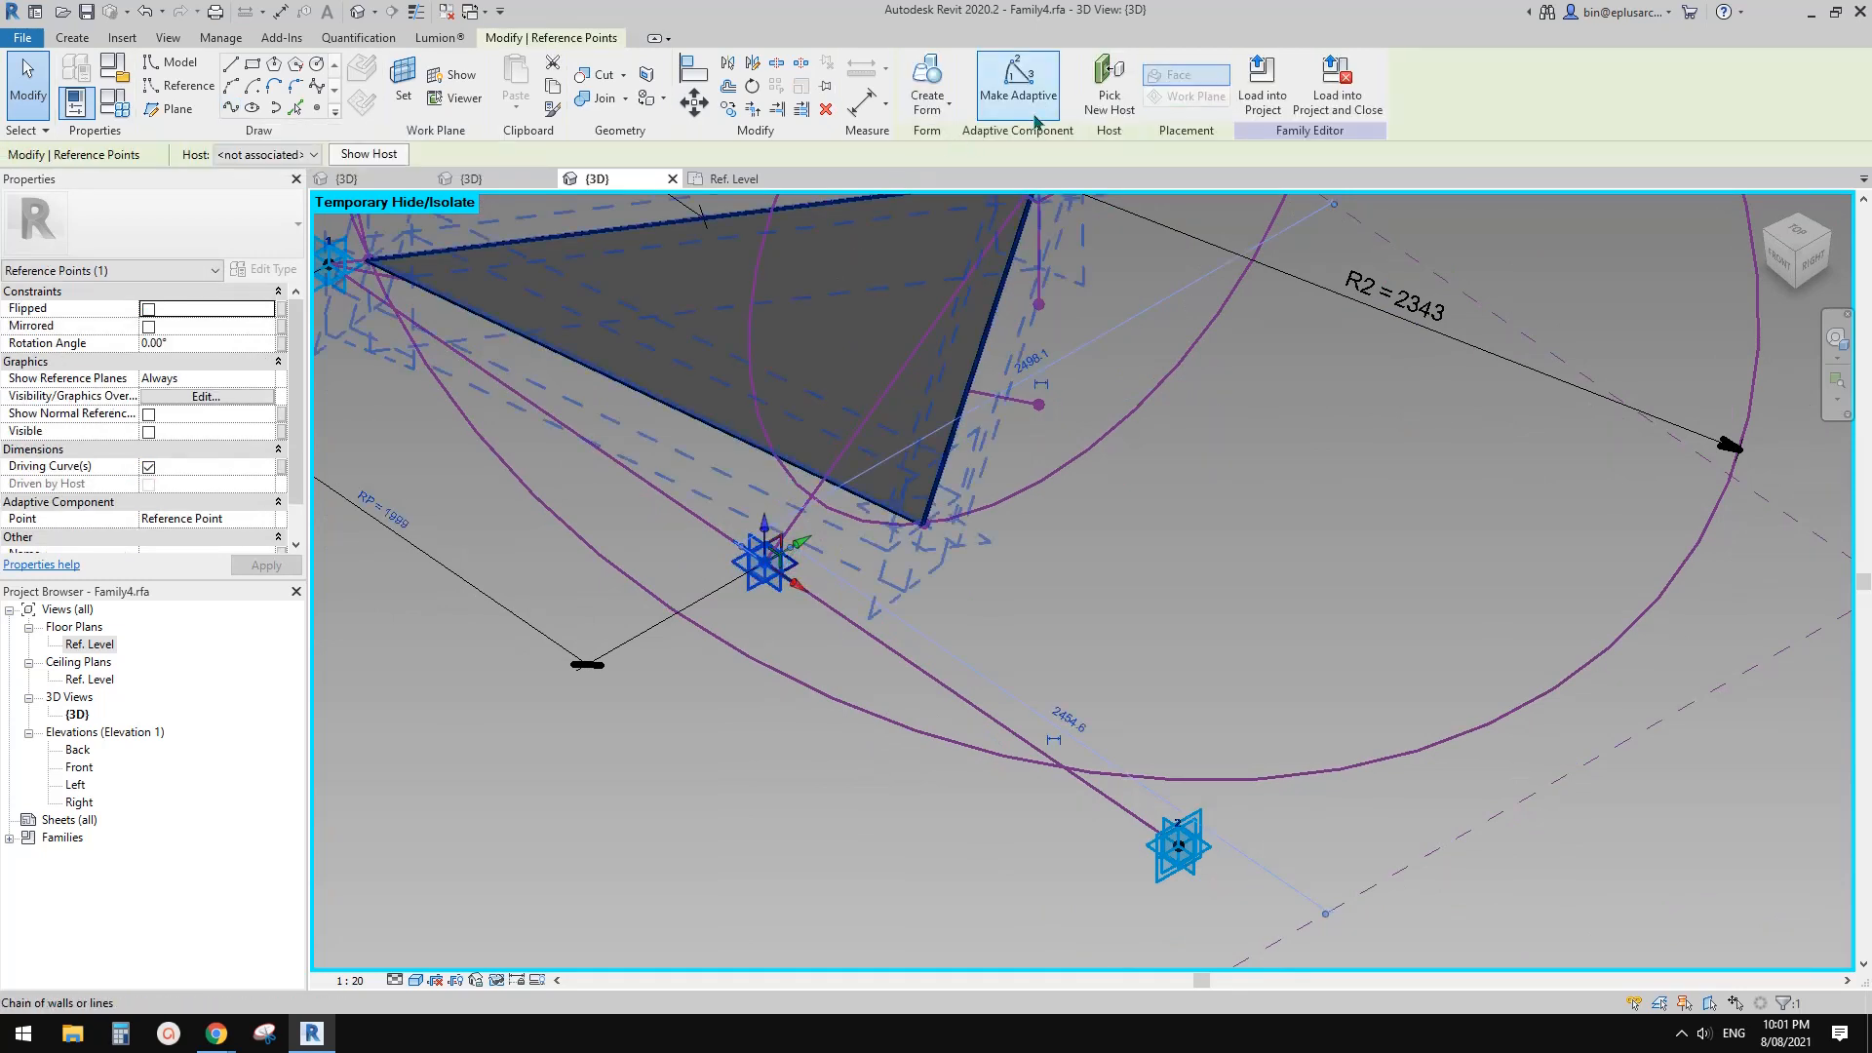
click(1106, 85)
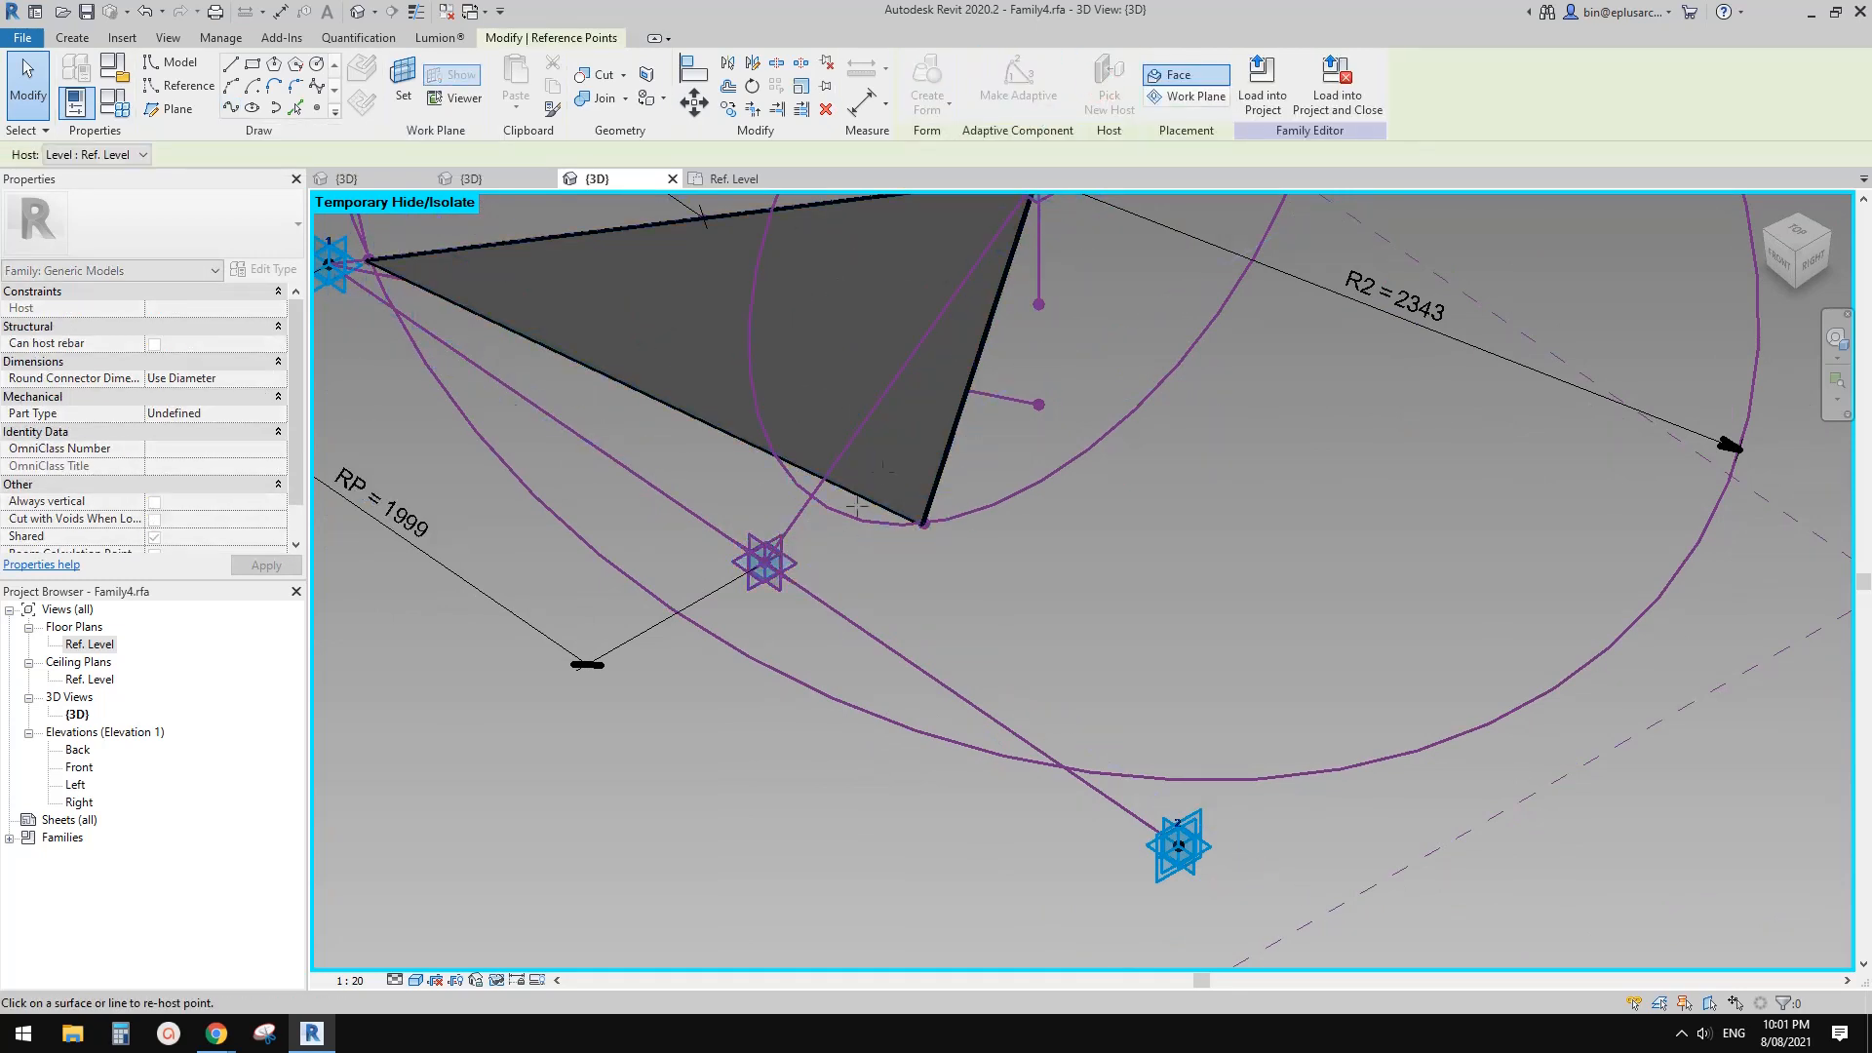
click(812, 596)
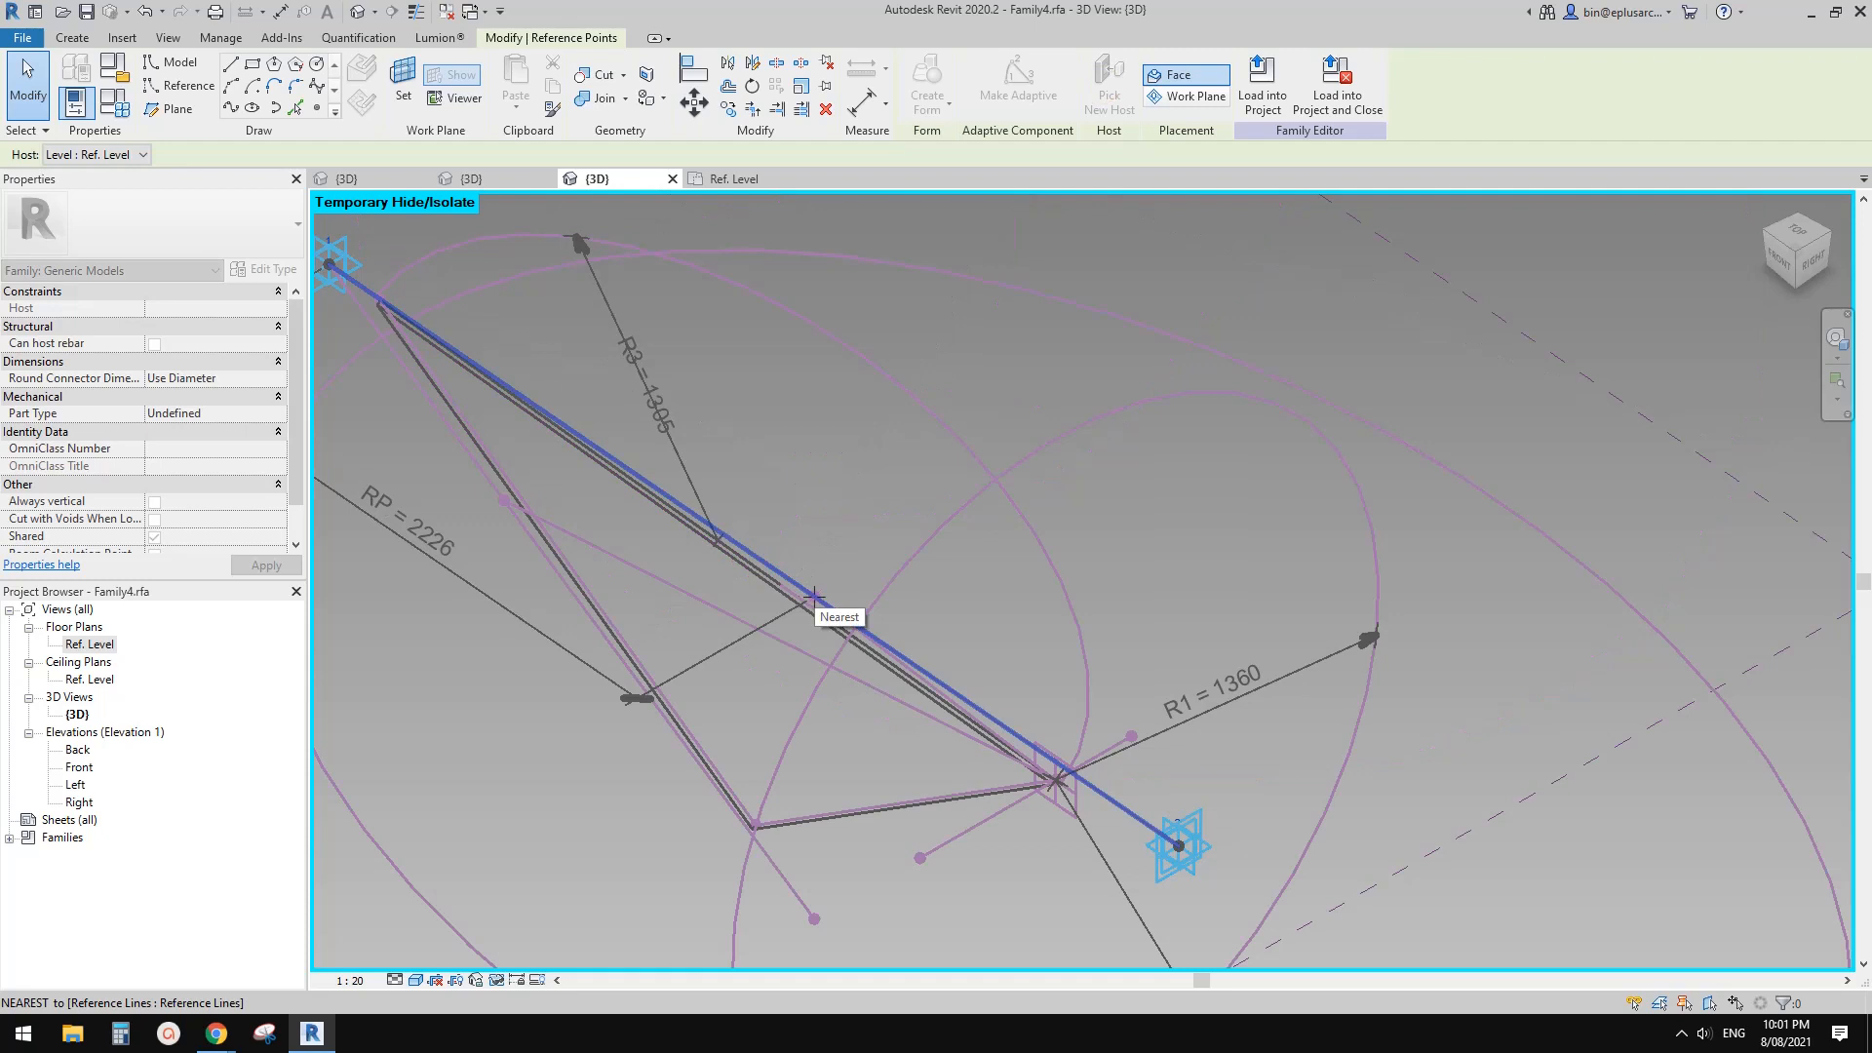
key(m)
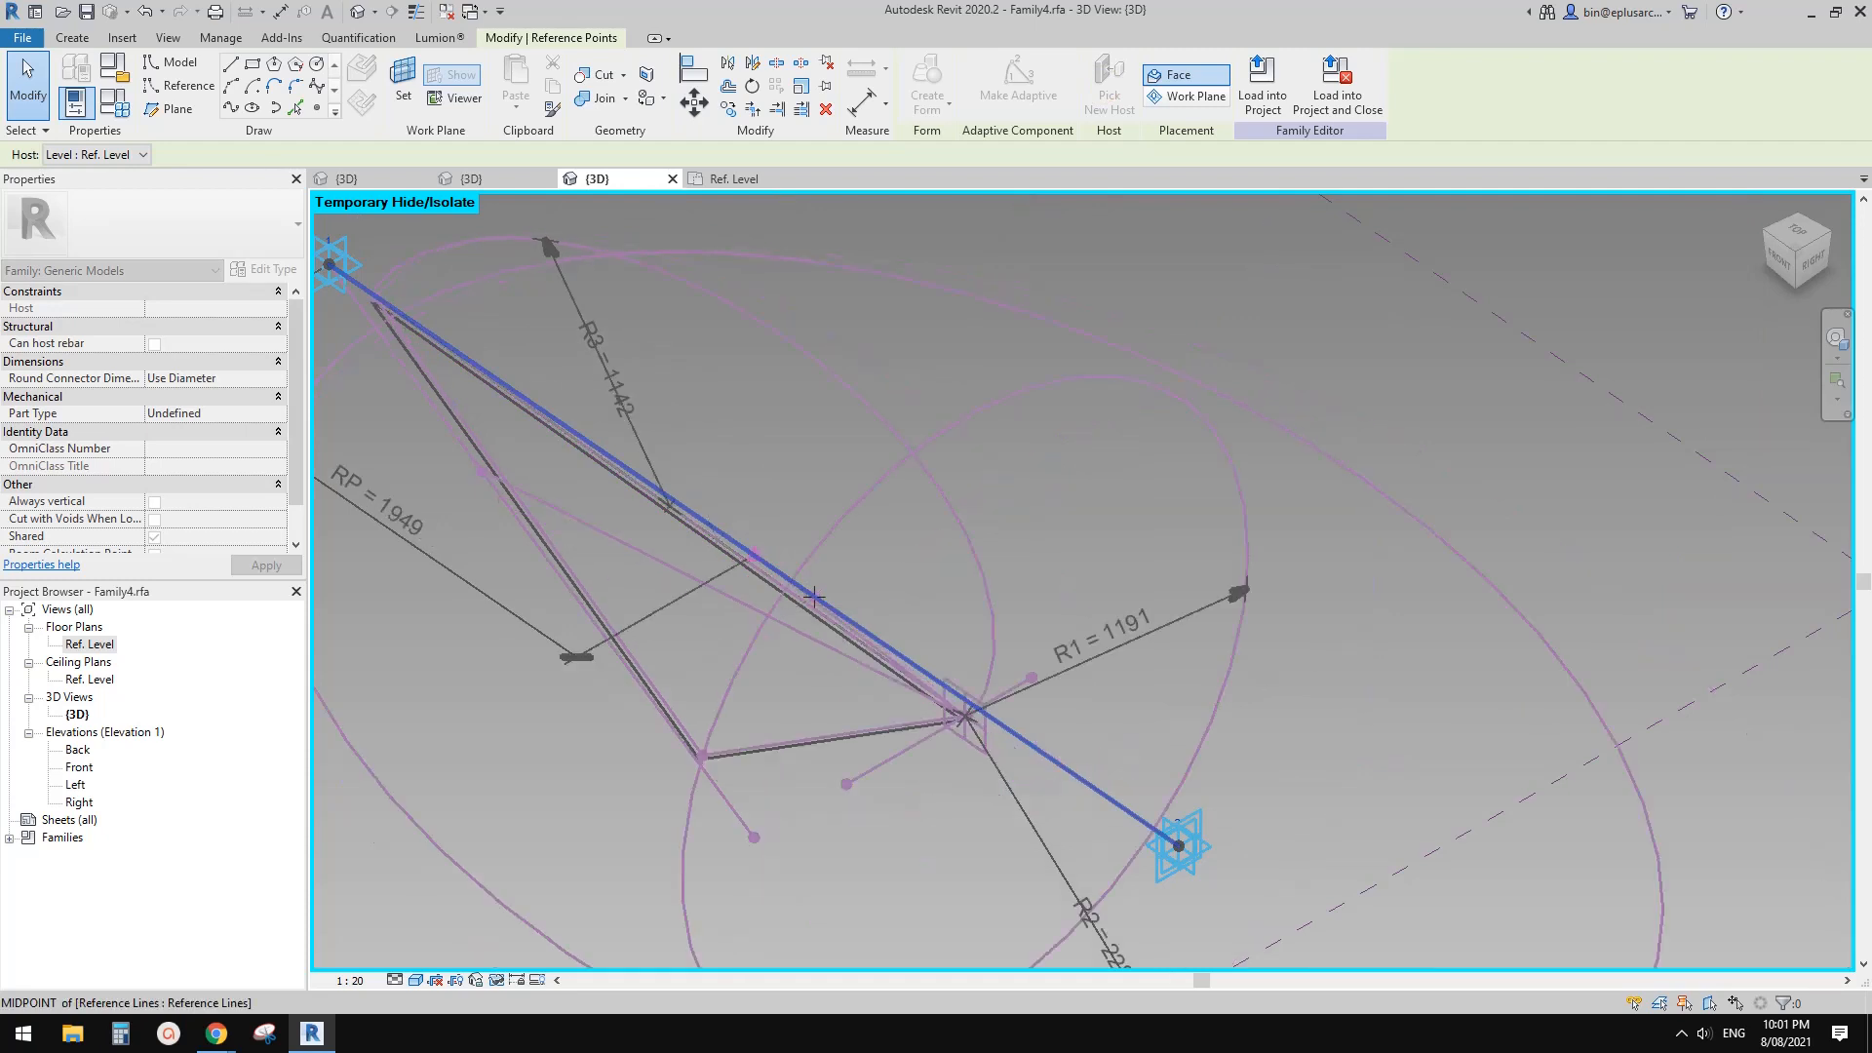
click(813, 596)
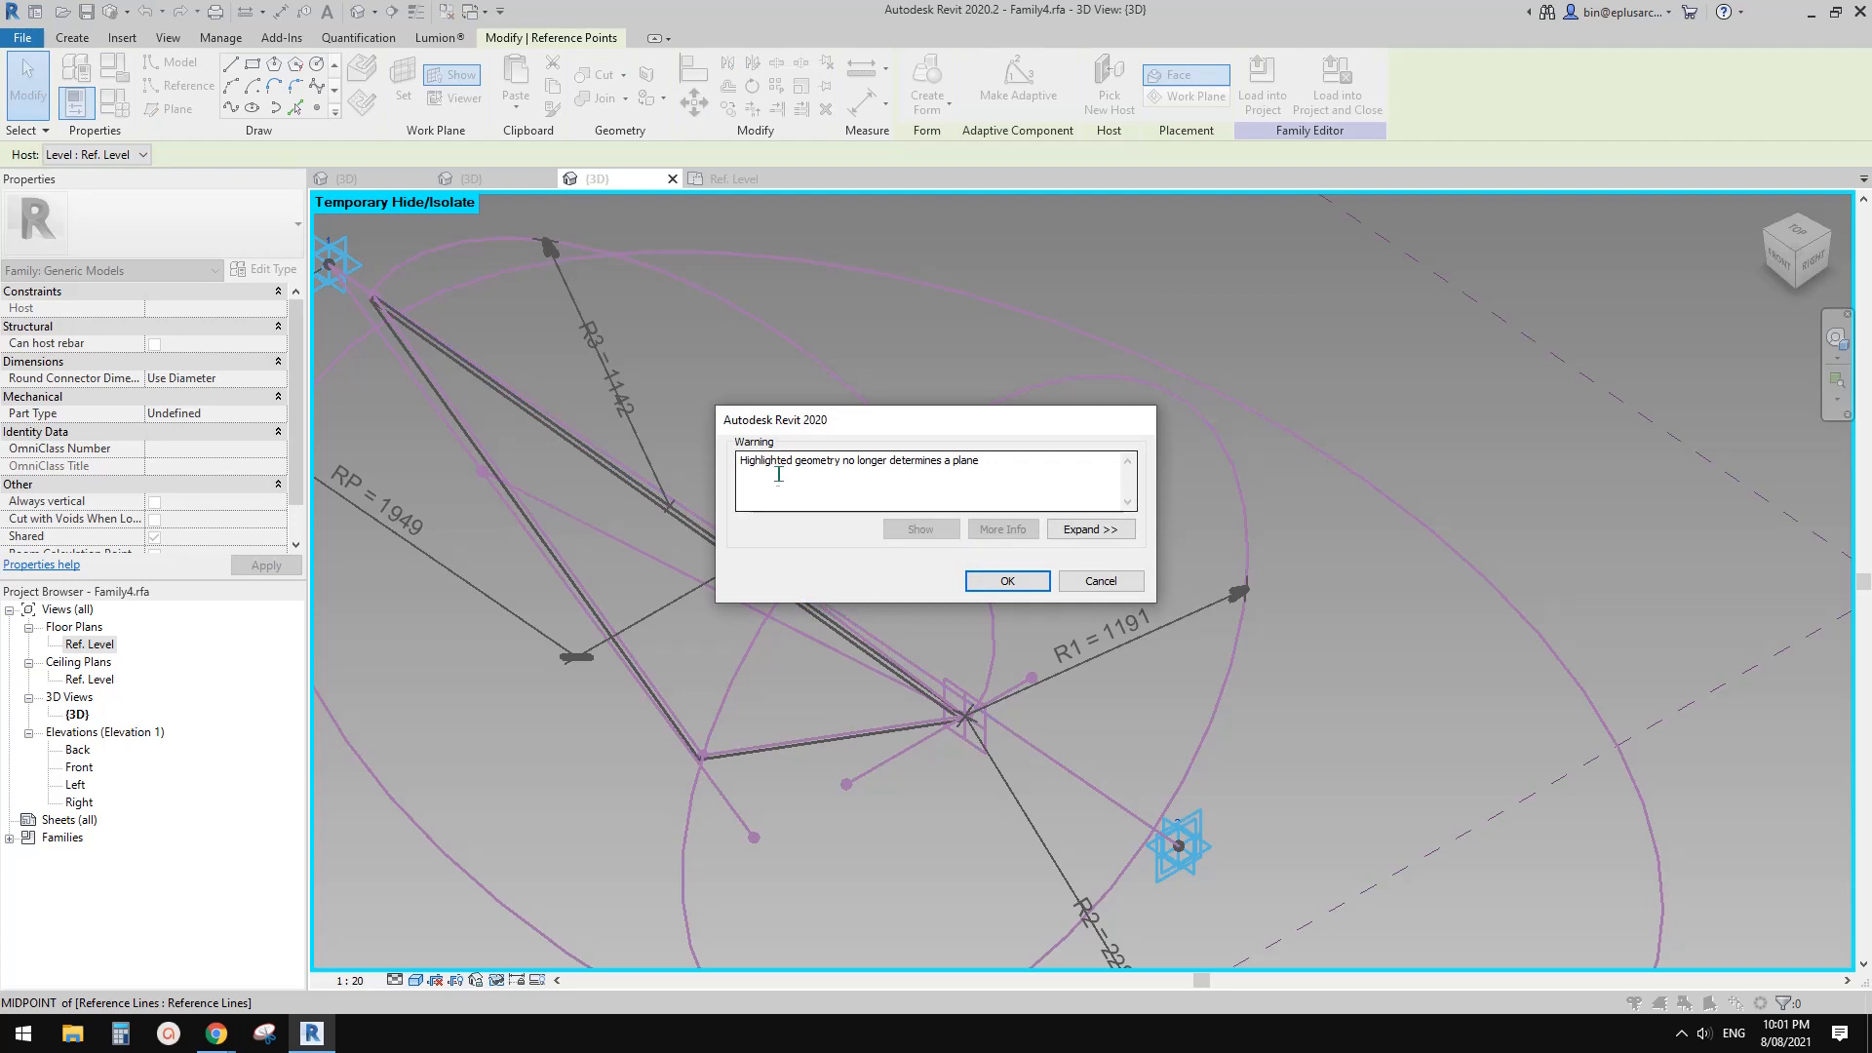
click(1025, 583)
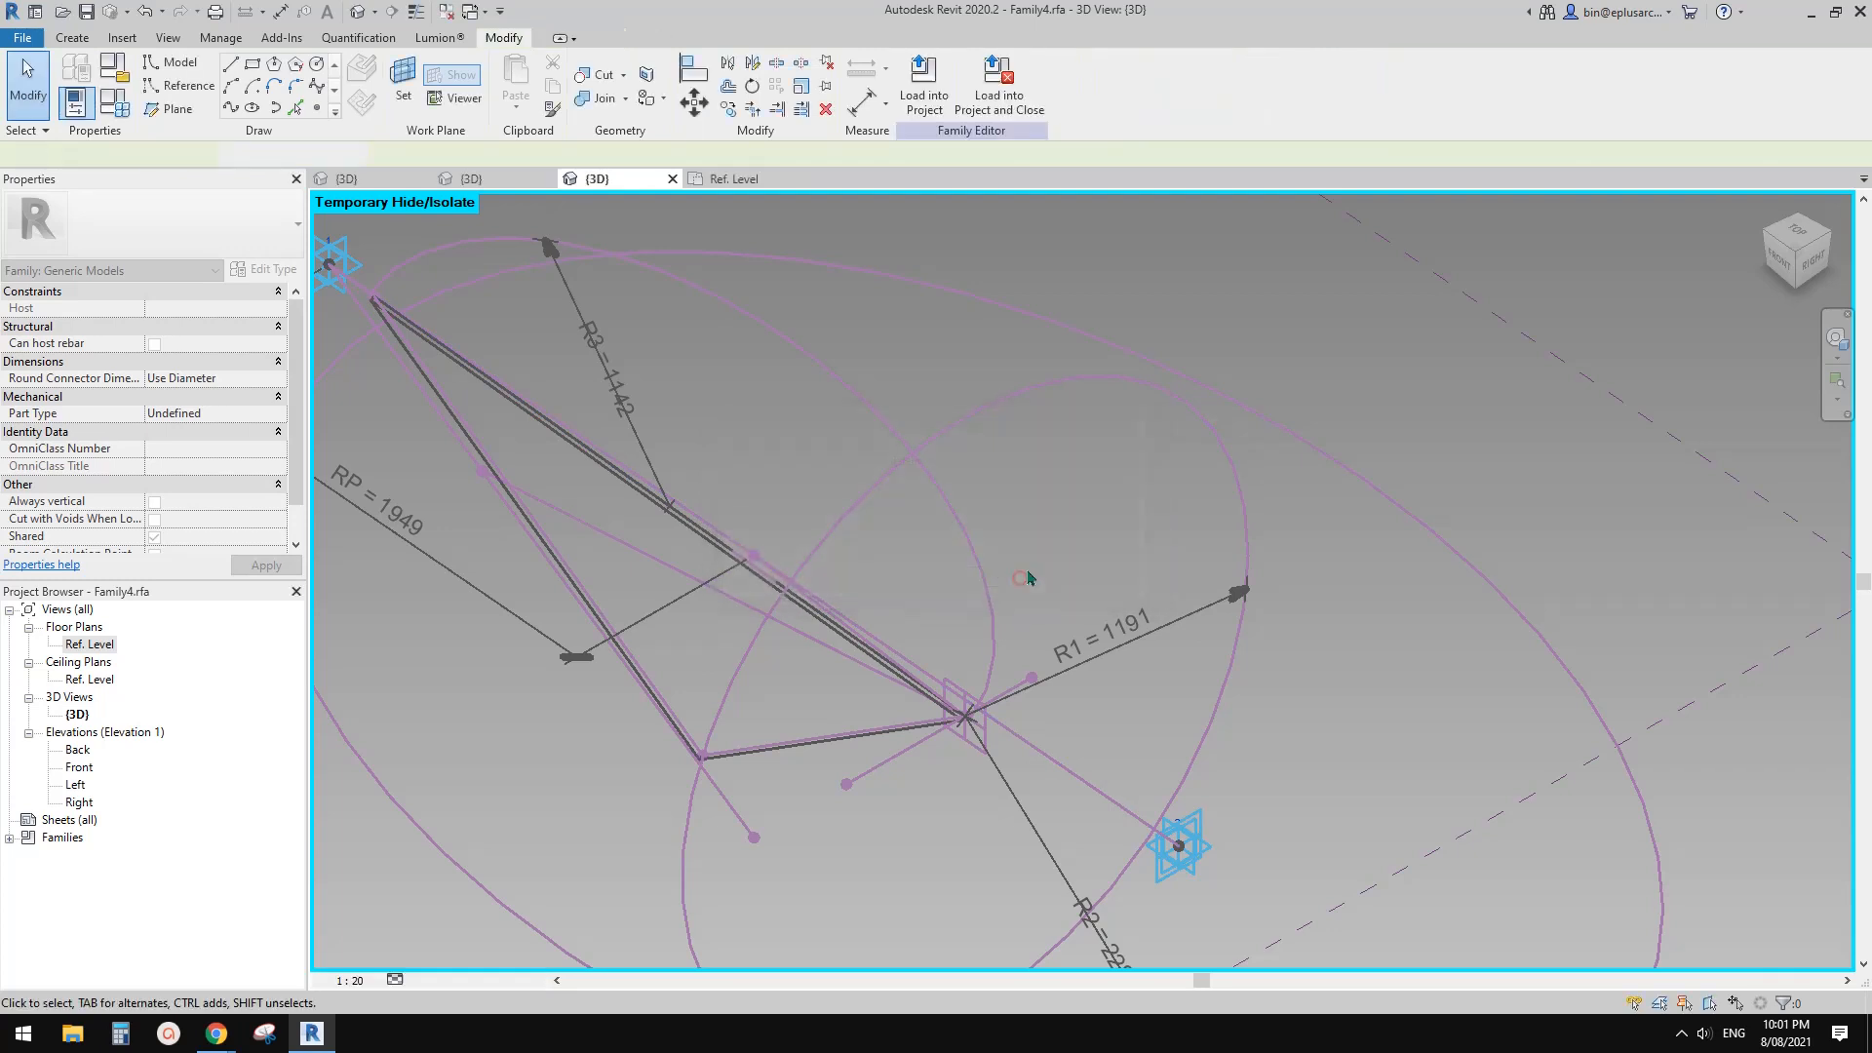
Set the rotation angle of the reference point at the line's midpoint to 270°, after trying 180° and 90°.
scroll(947, 555, down, 3)
shift+middle_drag(890, 602, 844, 463)
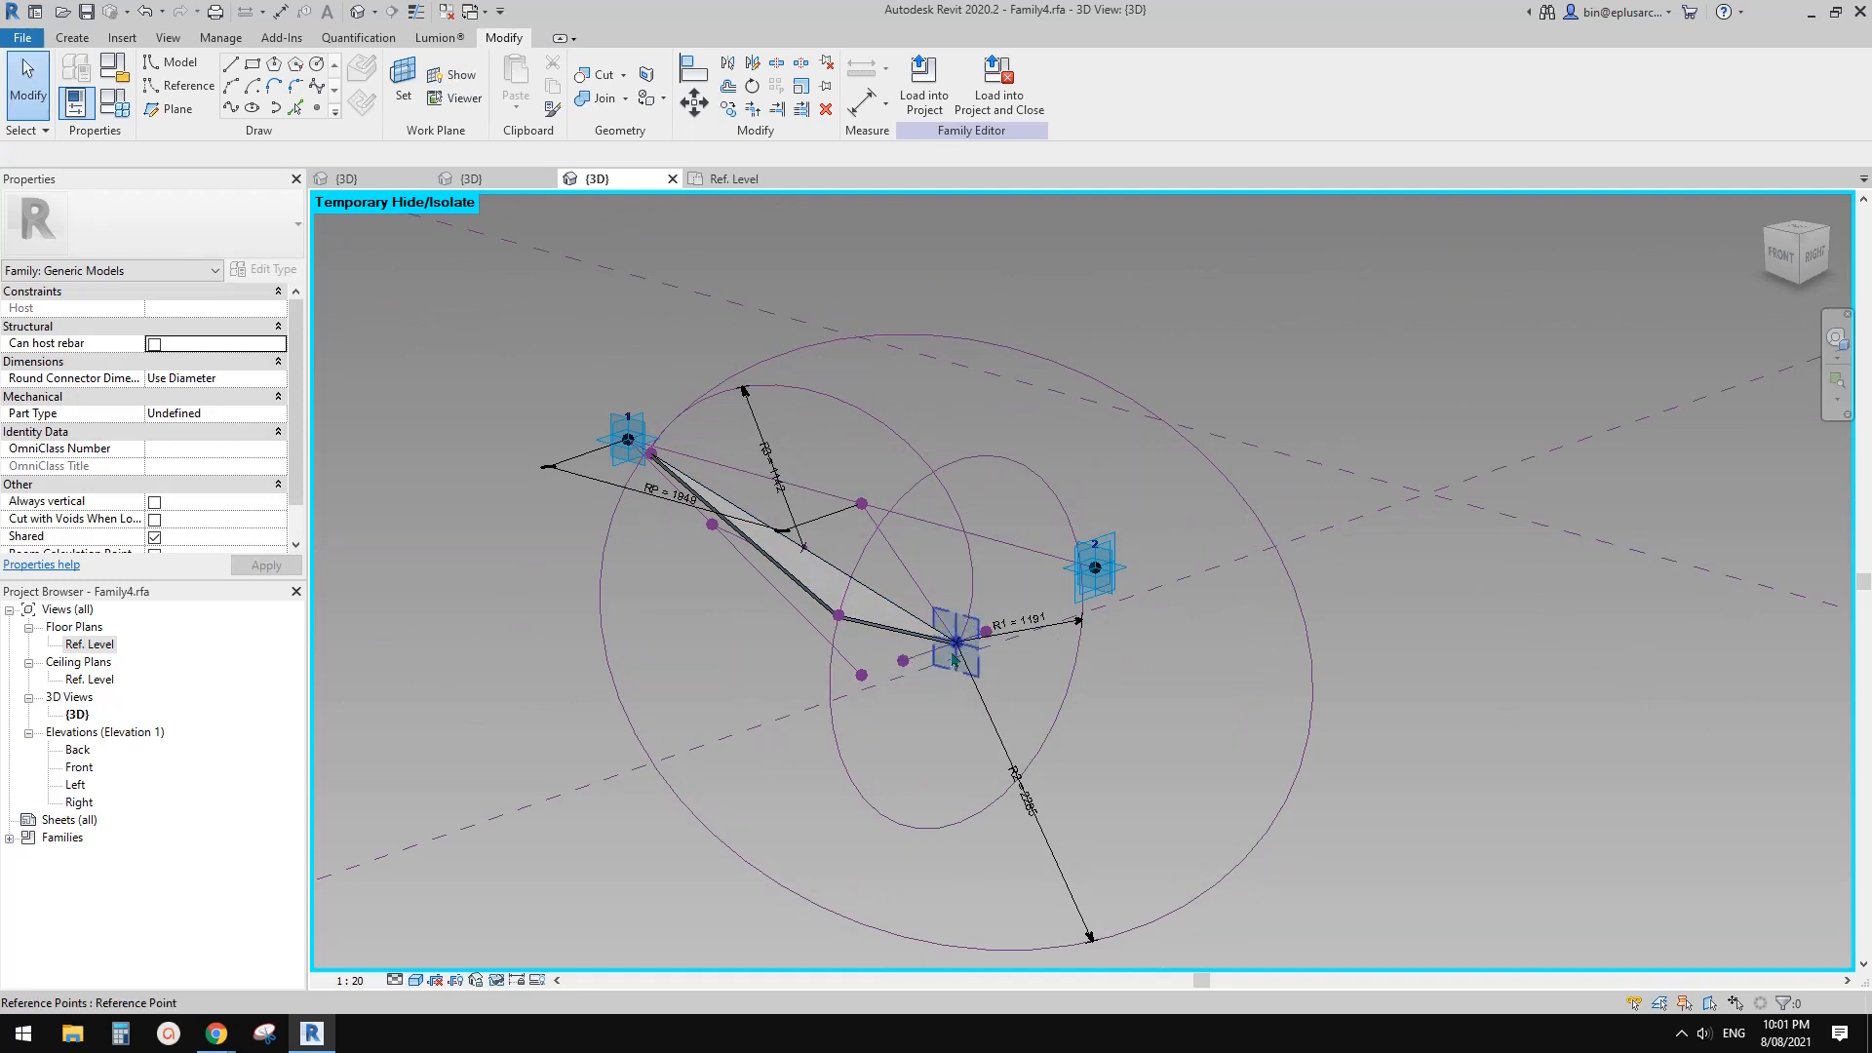
shift+middle_drag(952, 660, 864, 516)
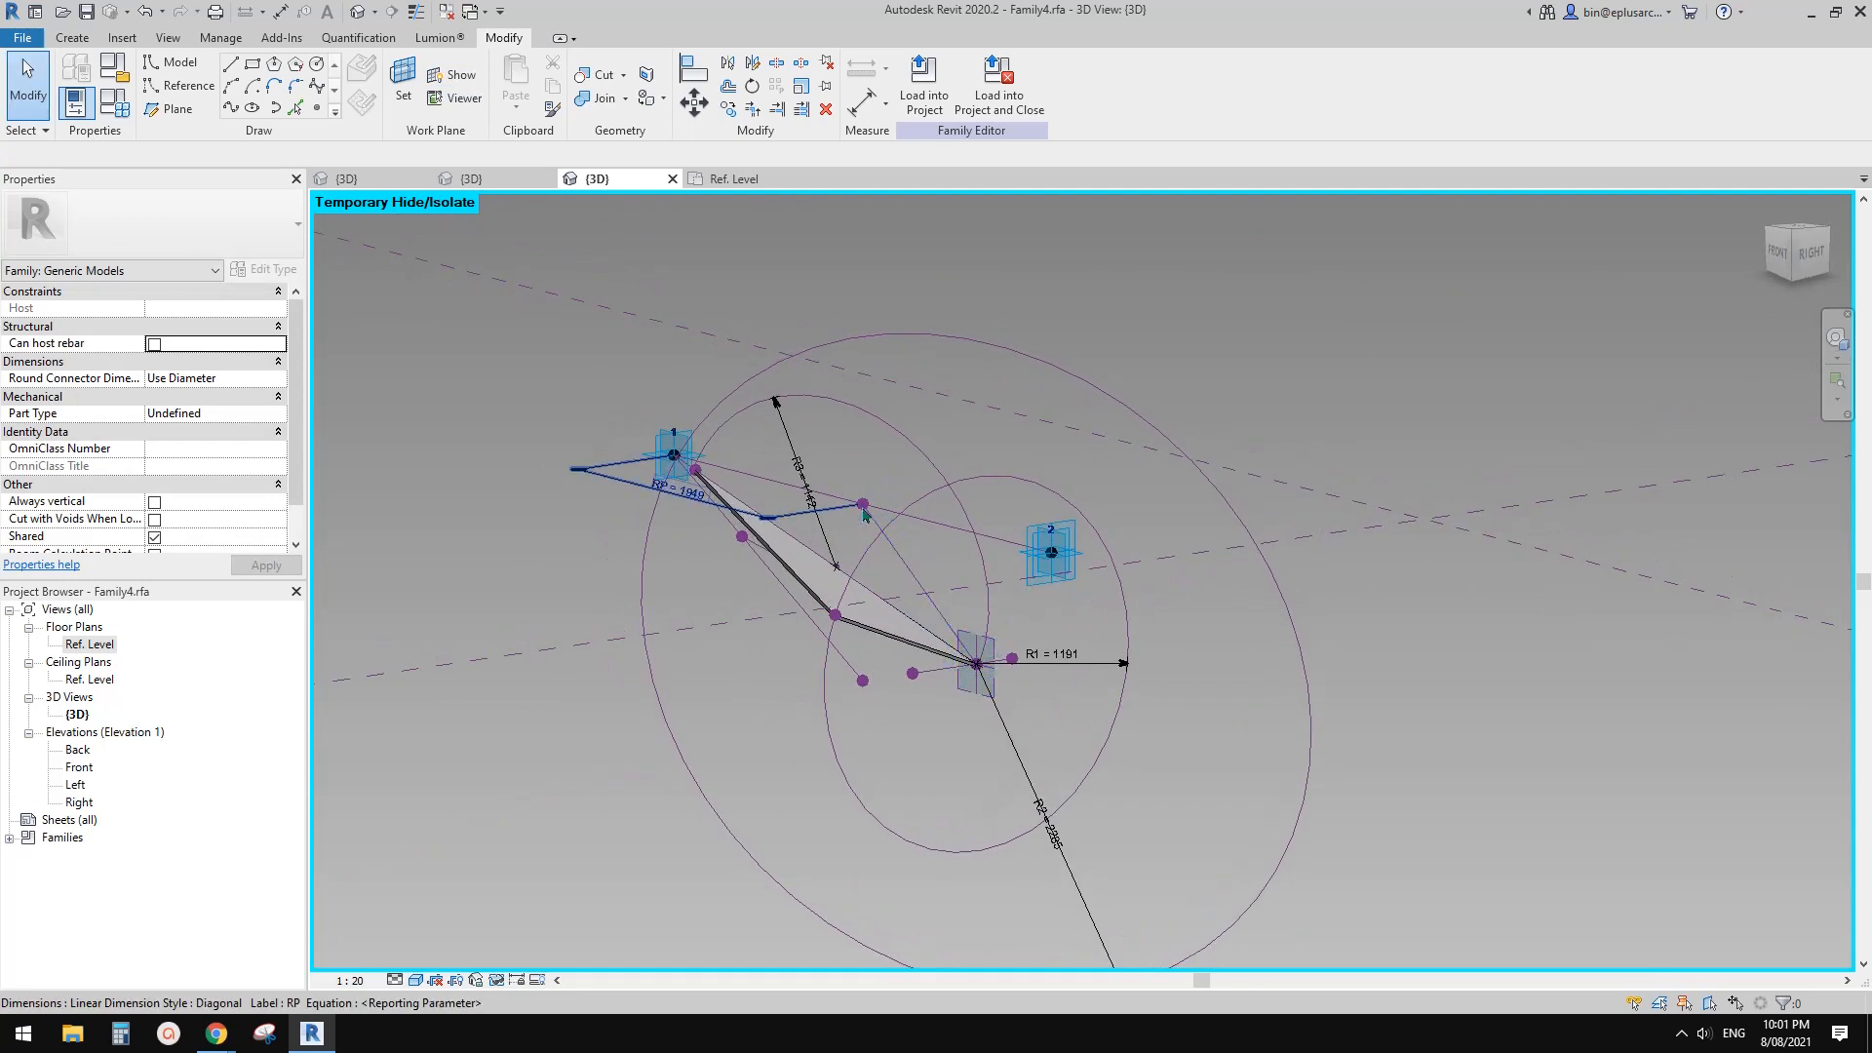
shift+middle_drag(984, 526, 879, 514)
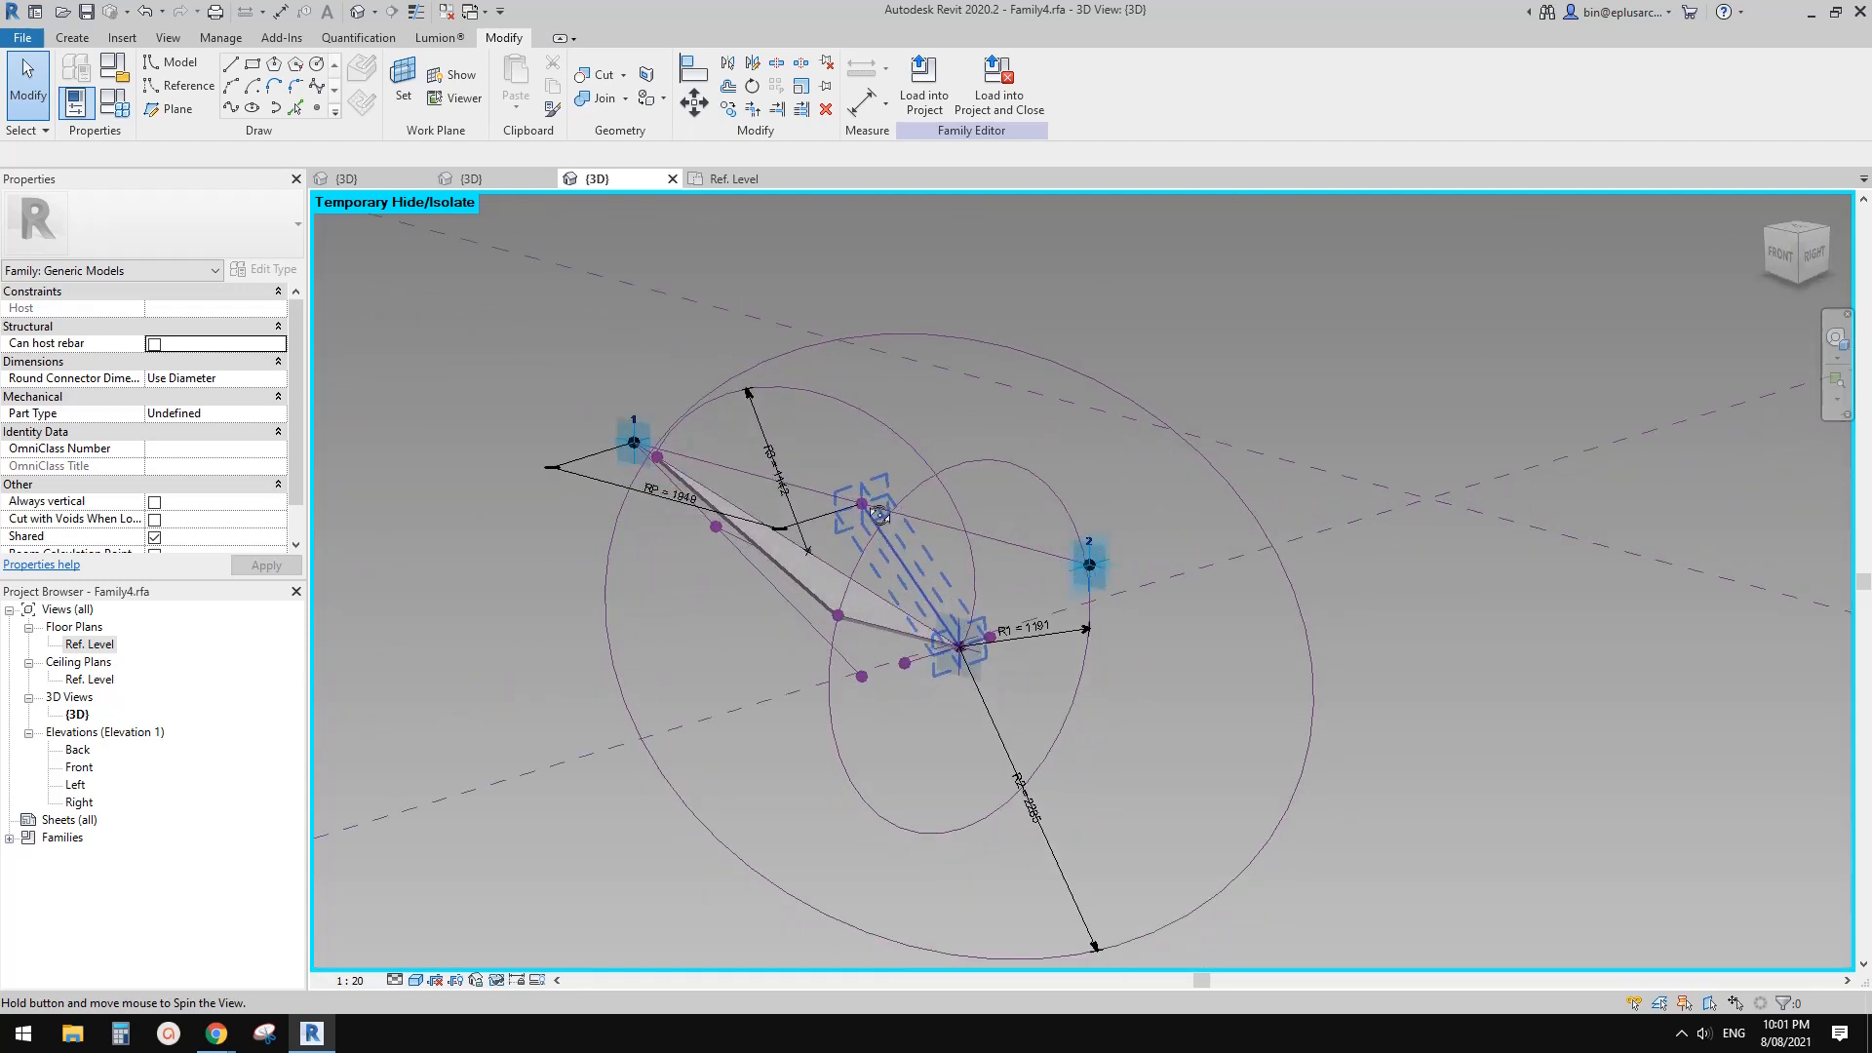
scroll(879, 515, up, 3)
click(861, 509)
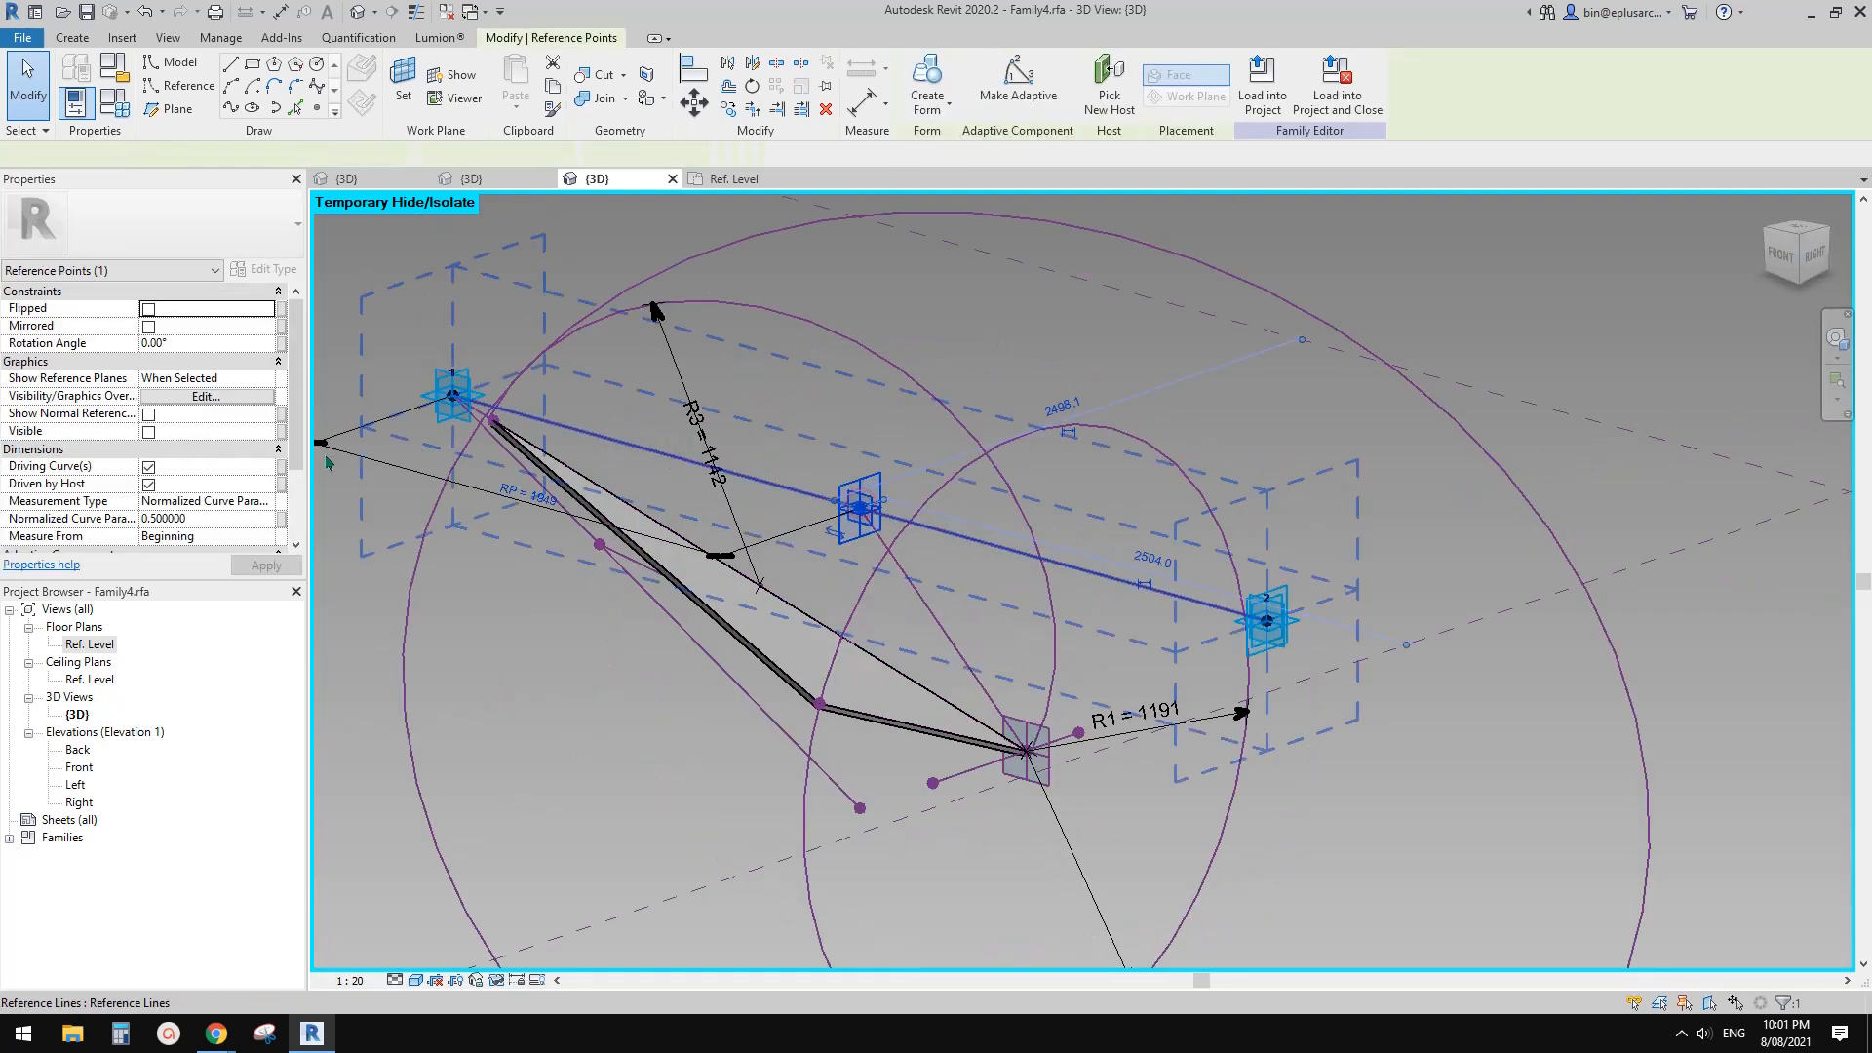
click(206, 342)
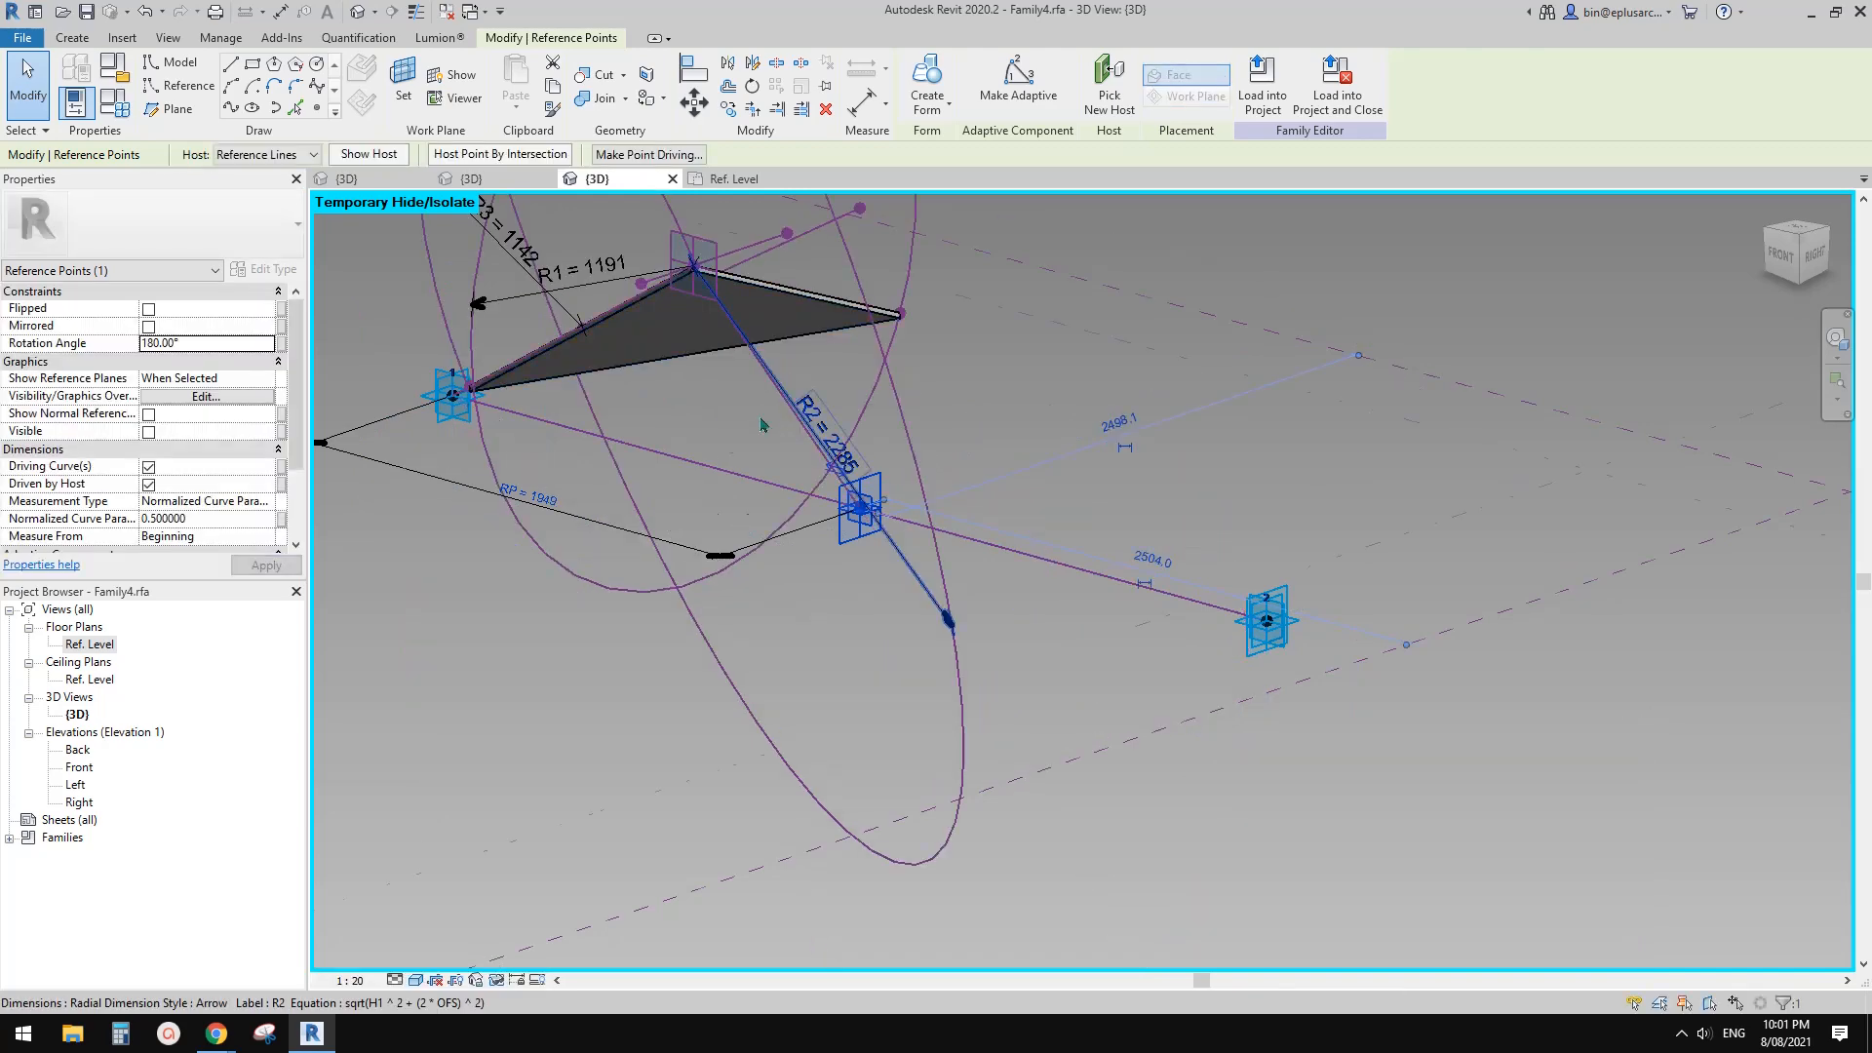
shift+middle_drag(764, 419, 695, 397)
click(239, 343)
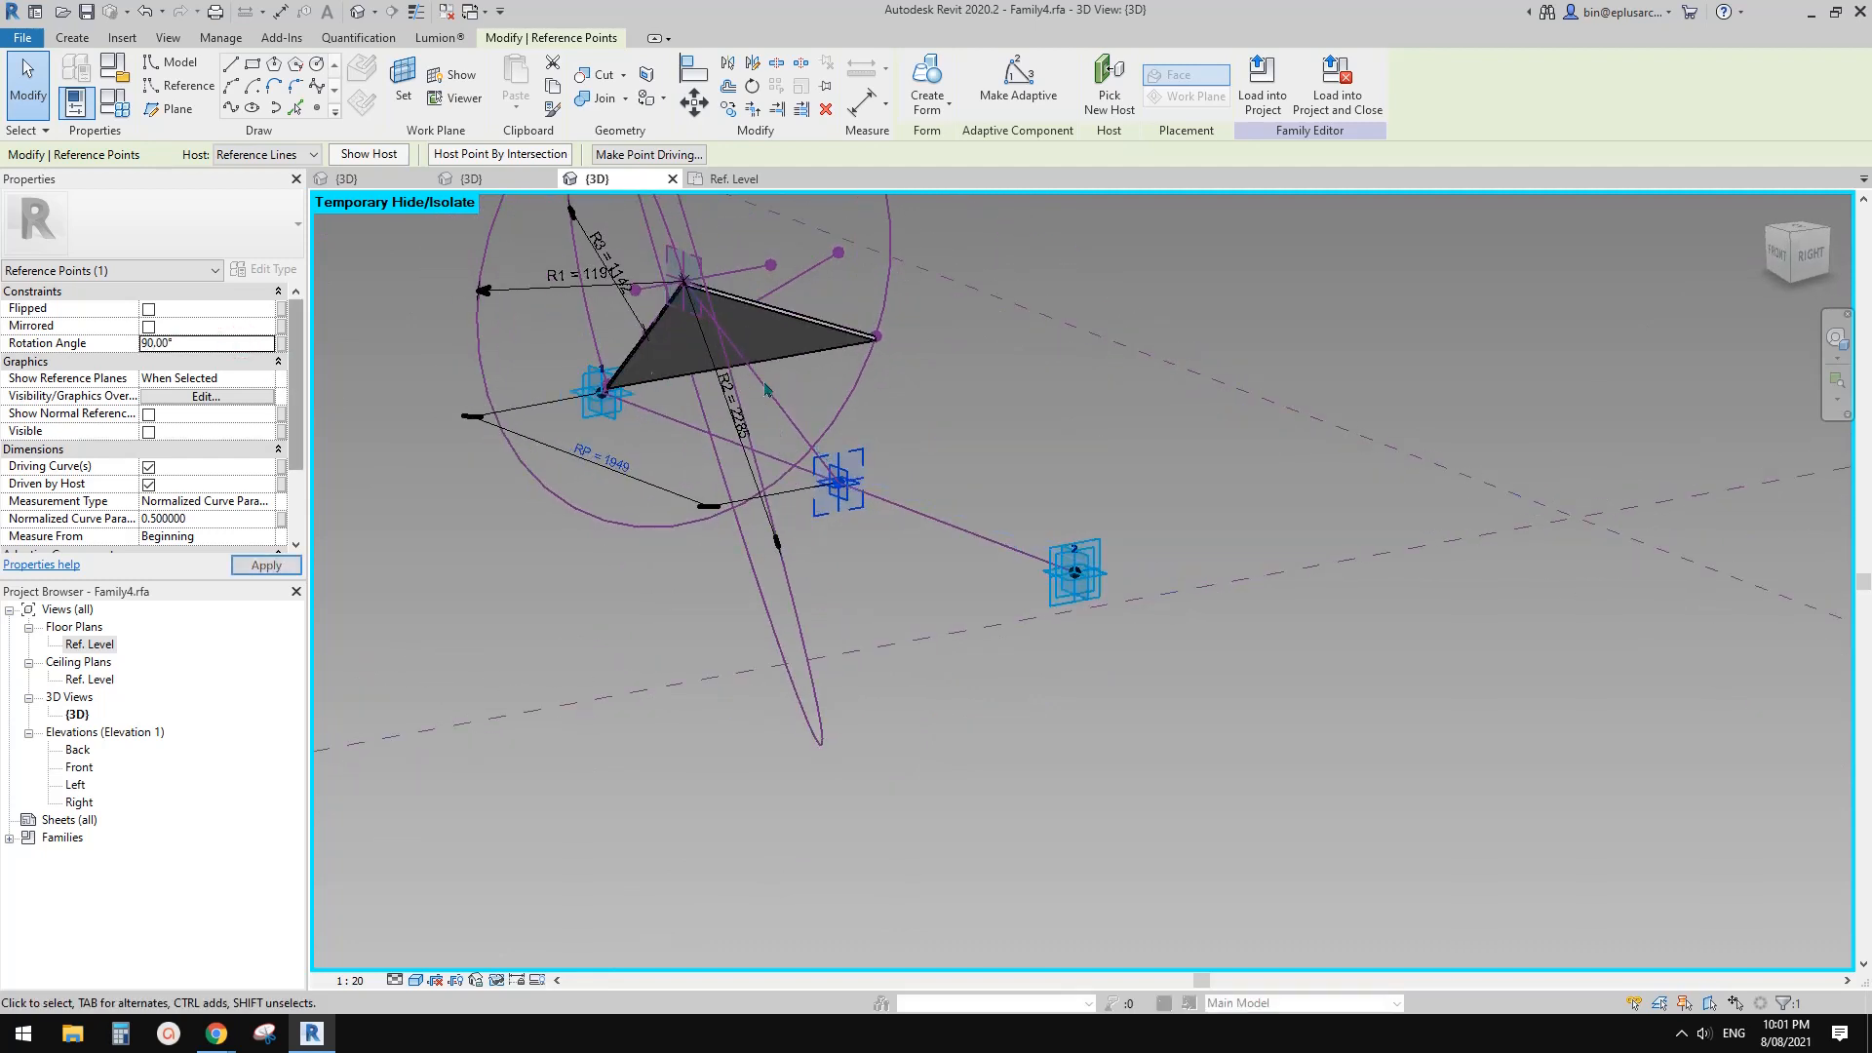
click(206, 343)
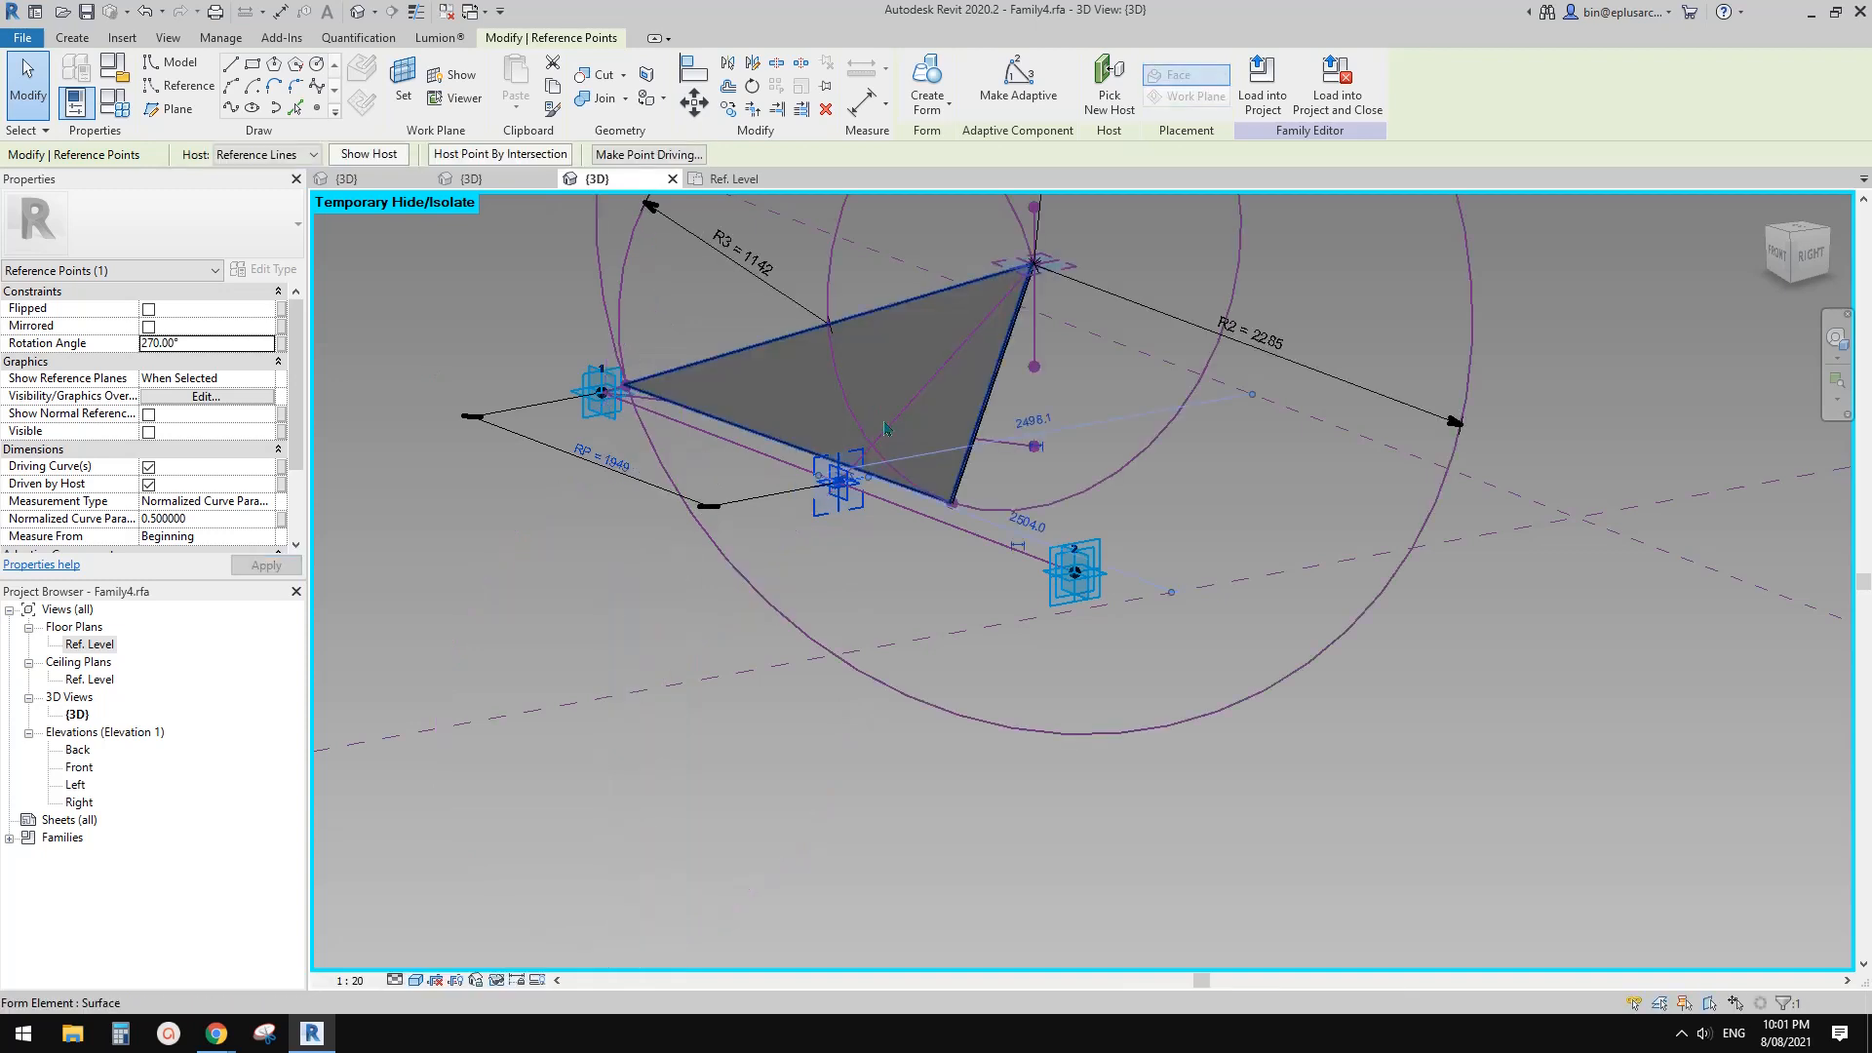
click(955, 488)
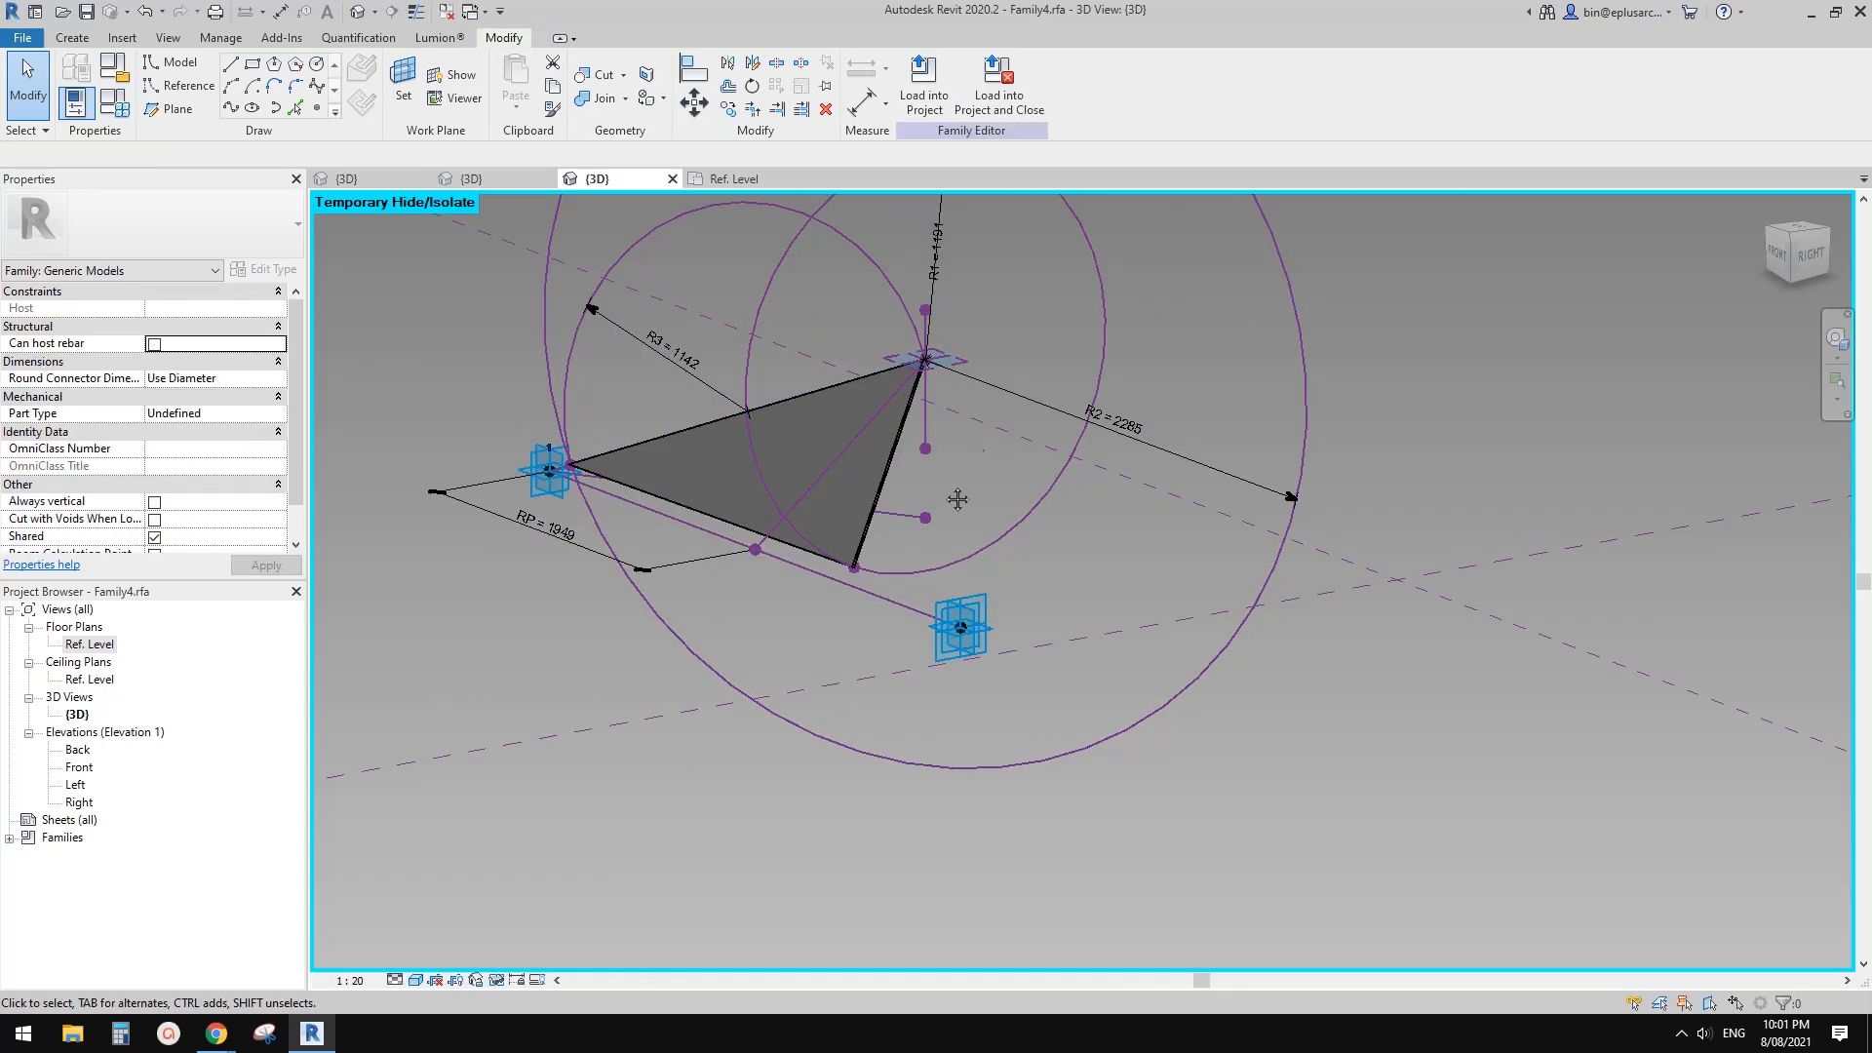
Copy placement point 2 to the opposite side of the triangular form to create a third placement point.
middle_drag(956, 497, 1153, 592)
scroll(854, 511, up, 2)
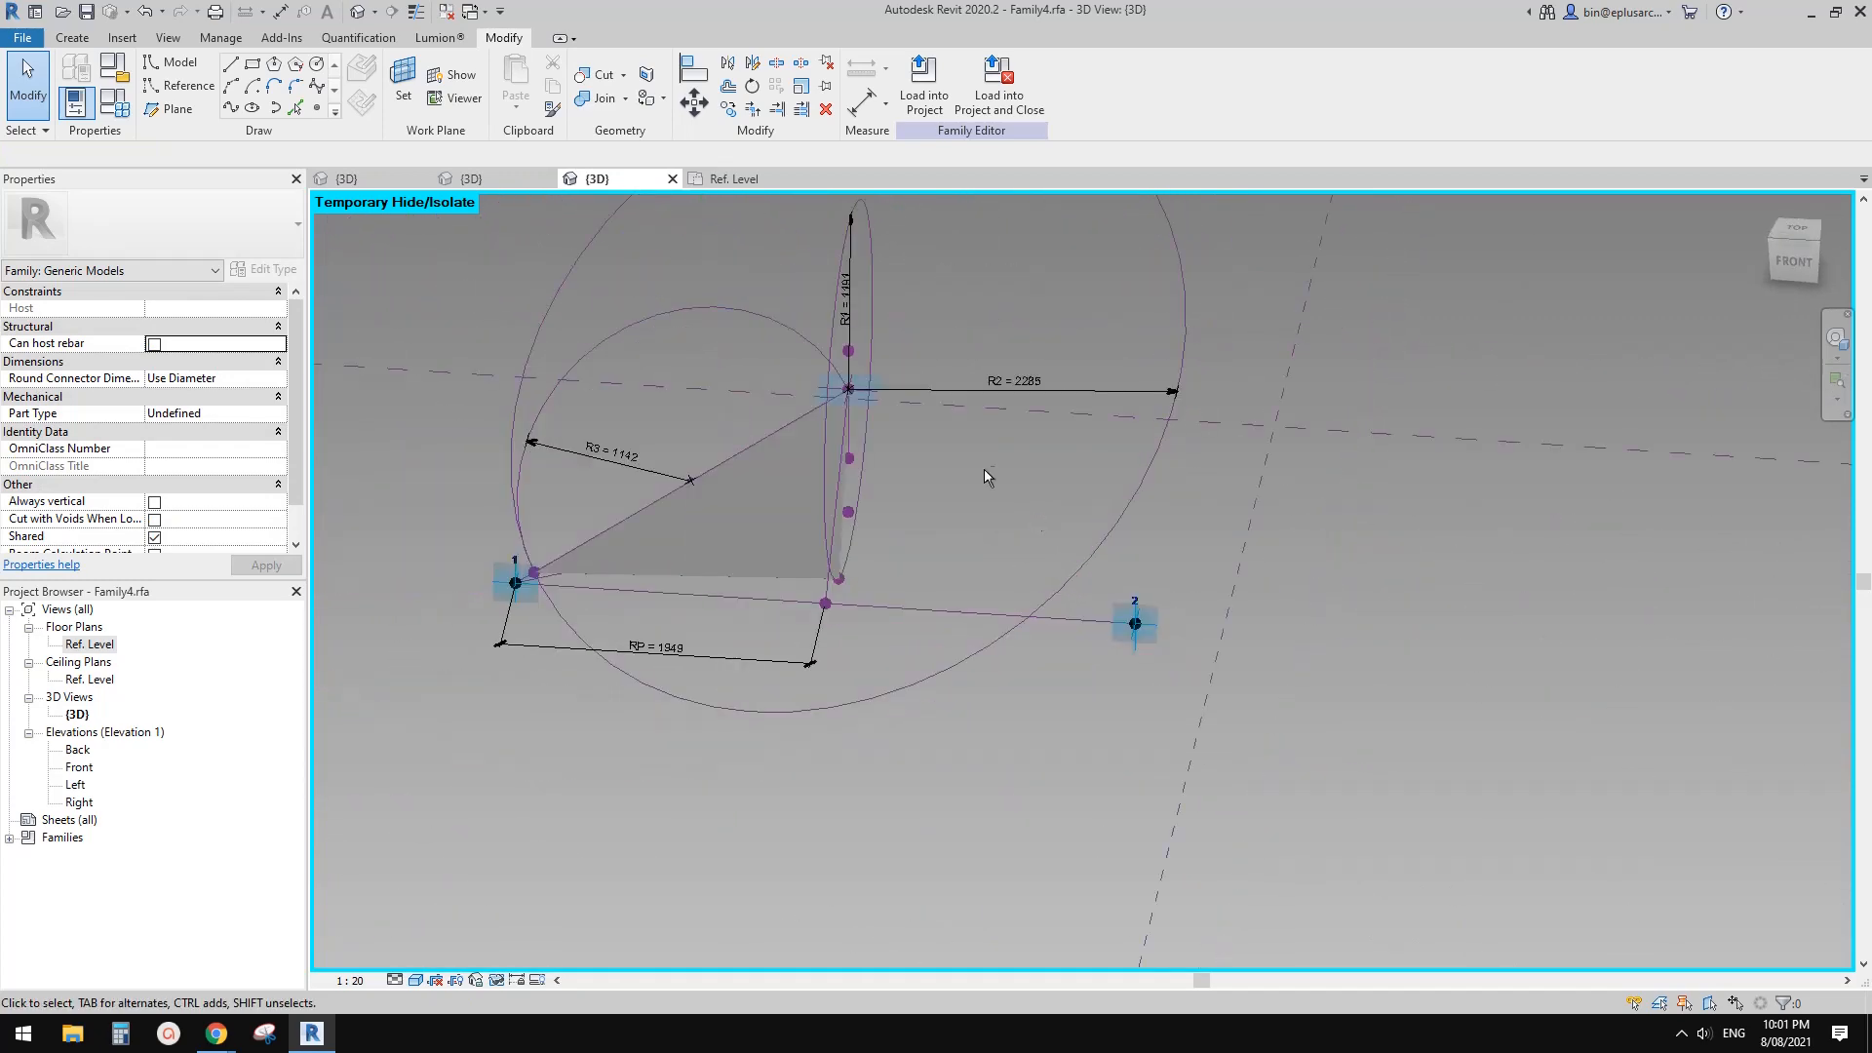
shift+middle_drag(985, 476, 987, 592)
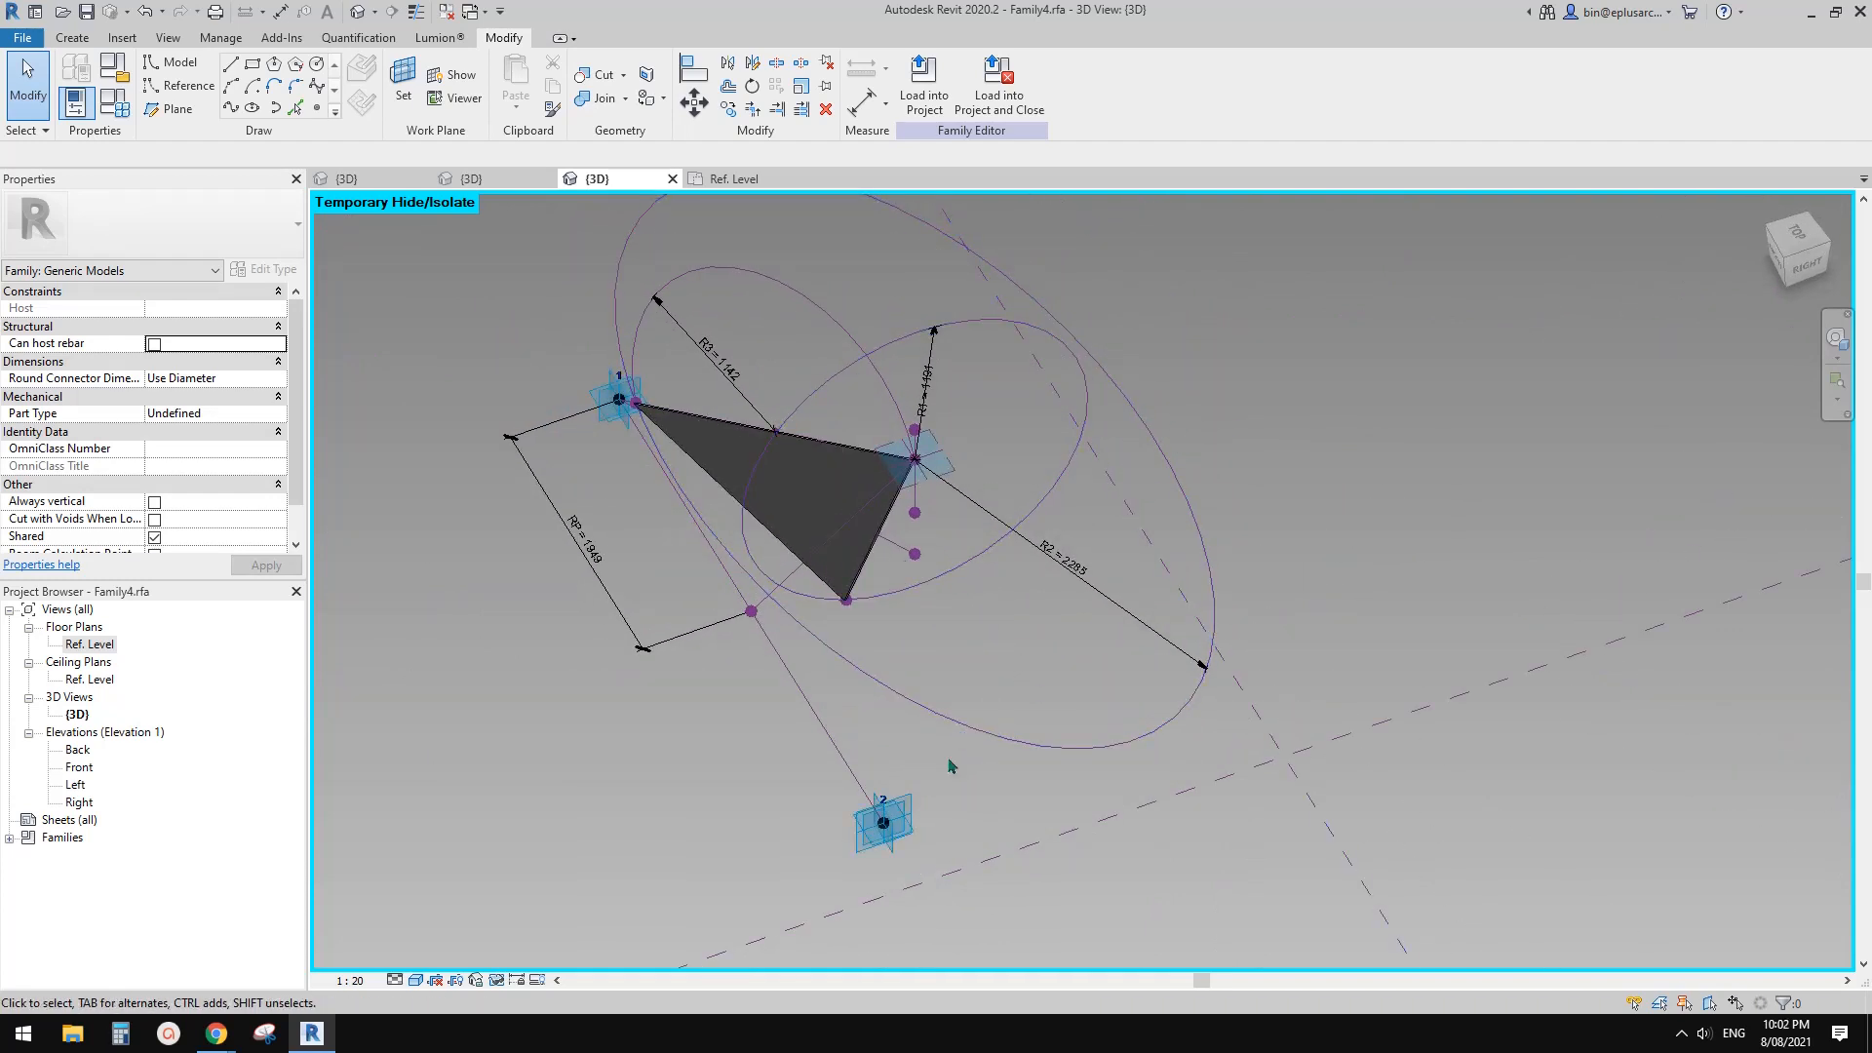
key(c)
key(o)
click(907, 832)
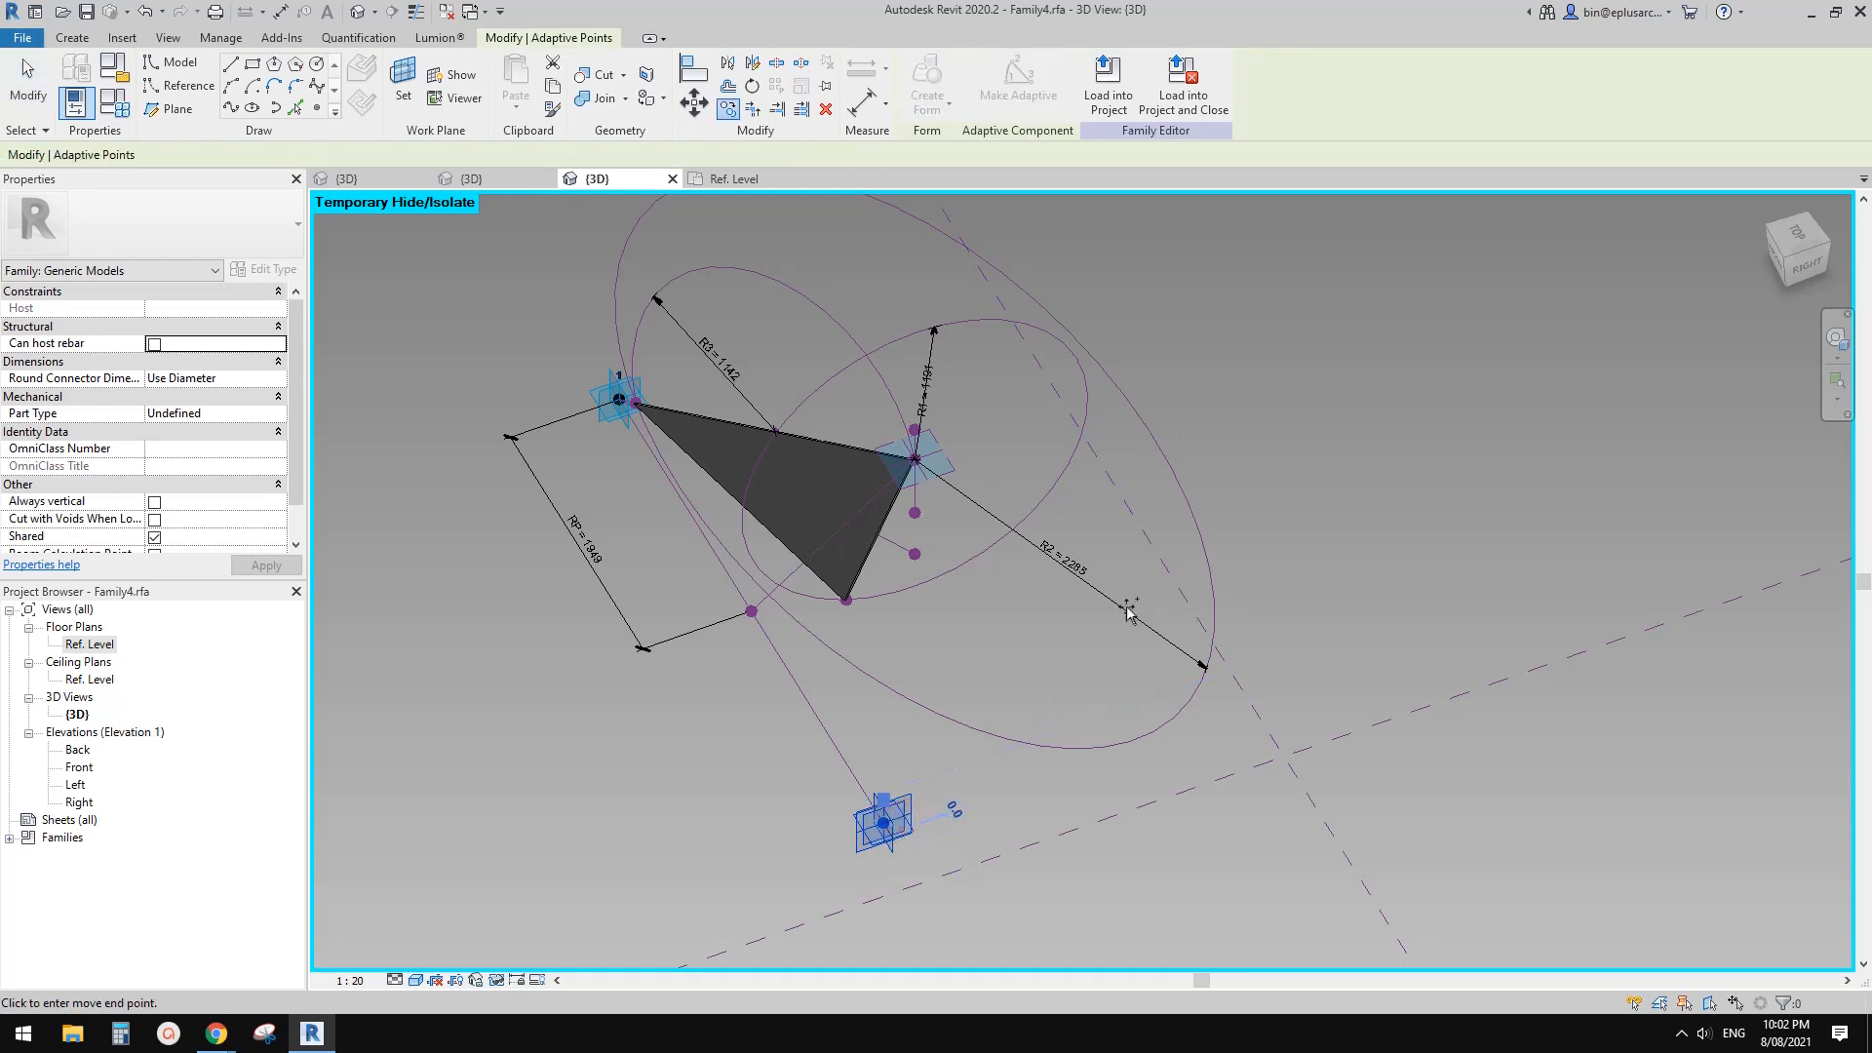
click(1248, 420)
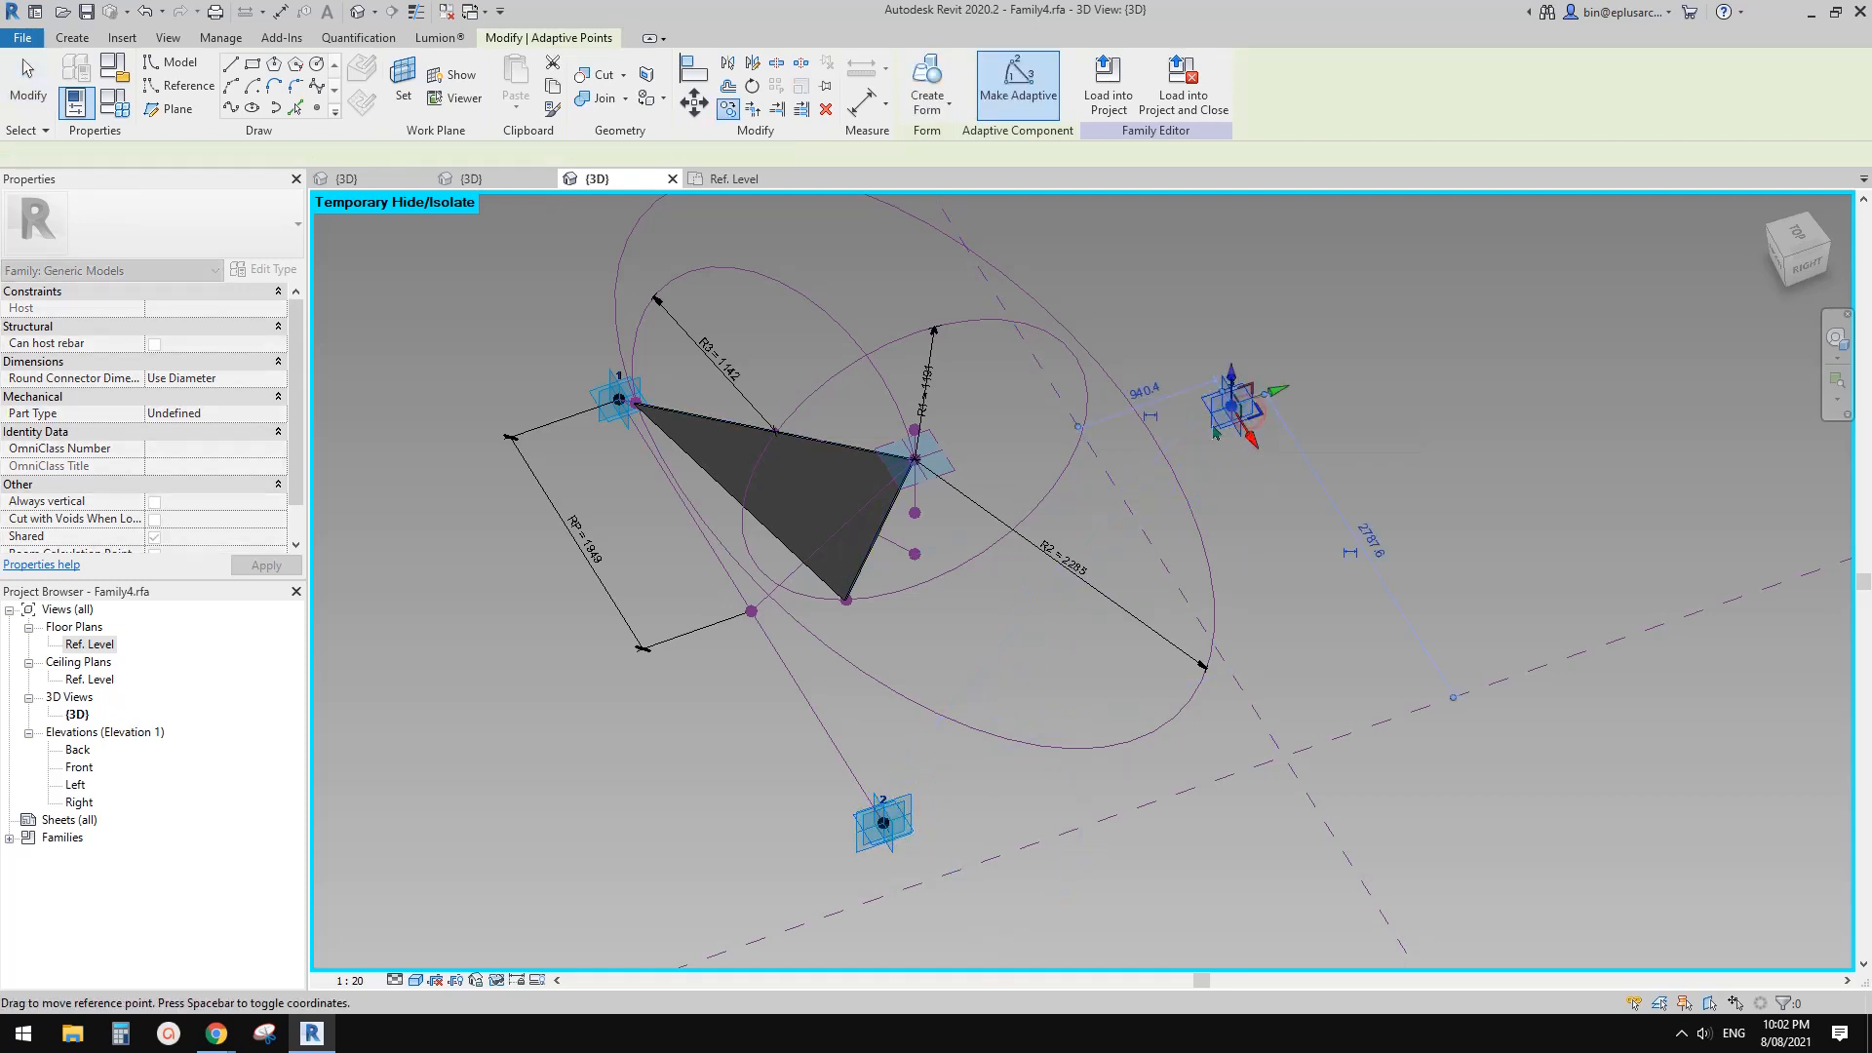
shift+middle_drag(1117, 512, 960, 551)
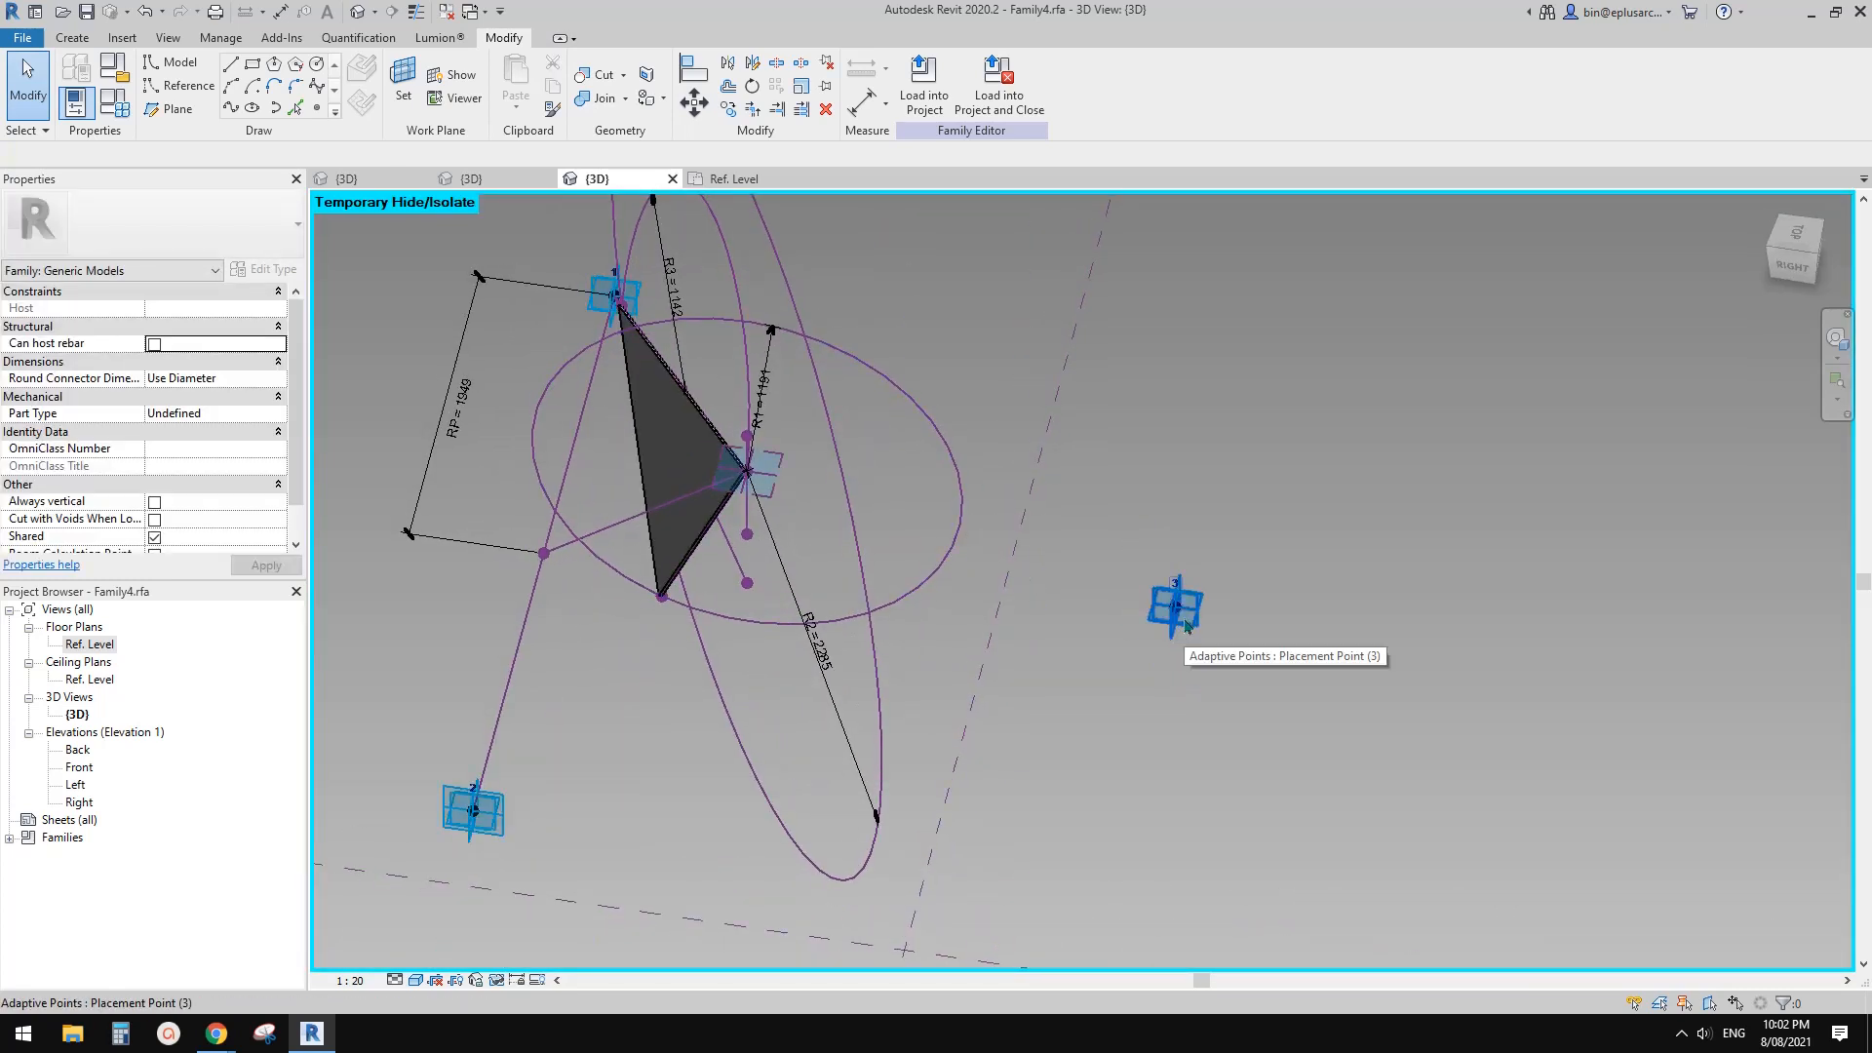
In the Ref. Level floor plan, align placement point 3 with the vertical reference line through the midpoint between points 1 and 2.
double_click(95, 643)
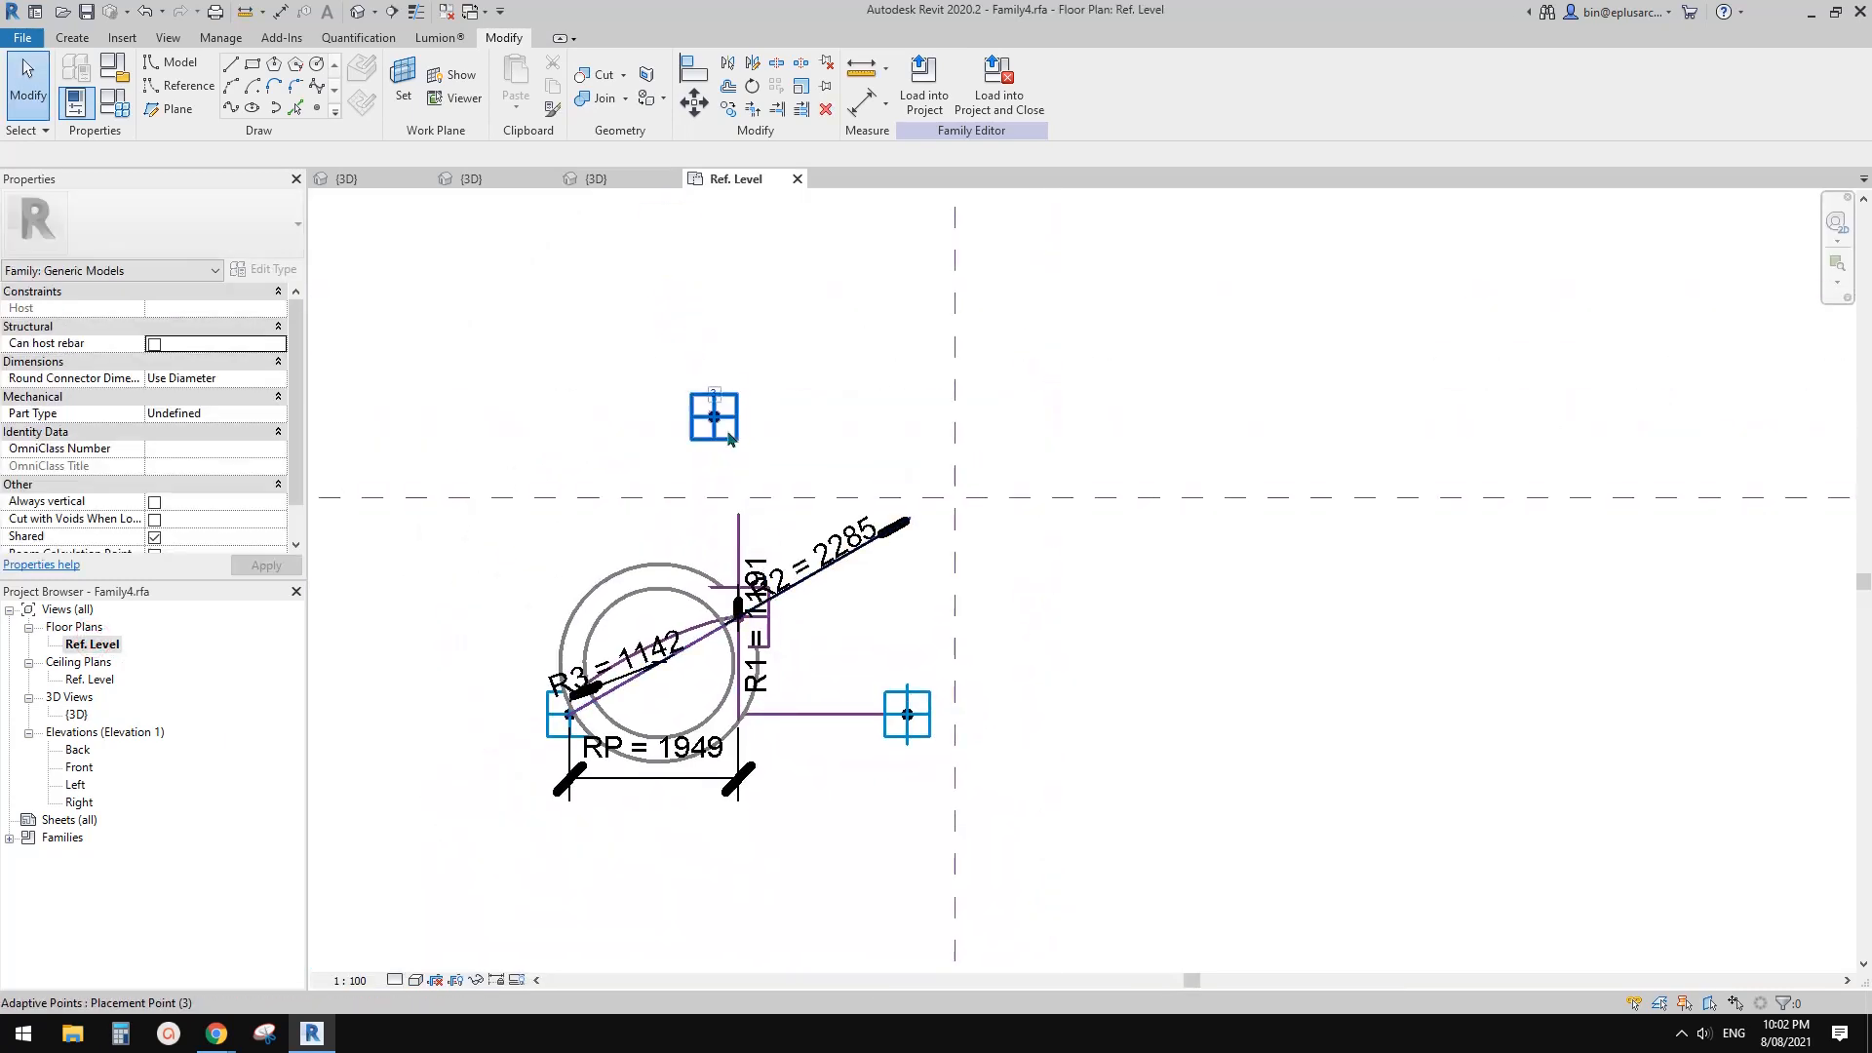
scroll(732, 479, up, 1)
middle_drag(765, 563, 788, 572)
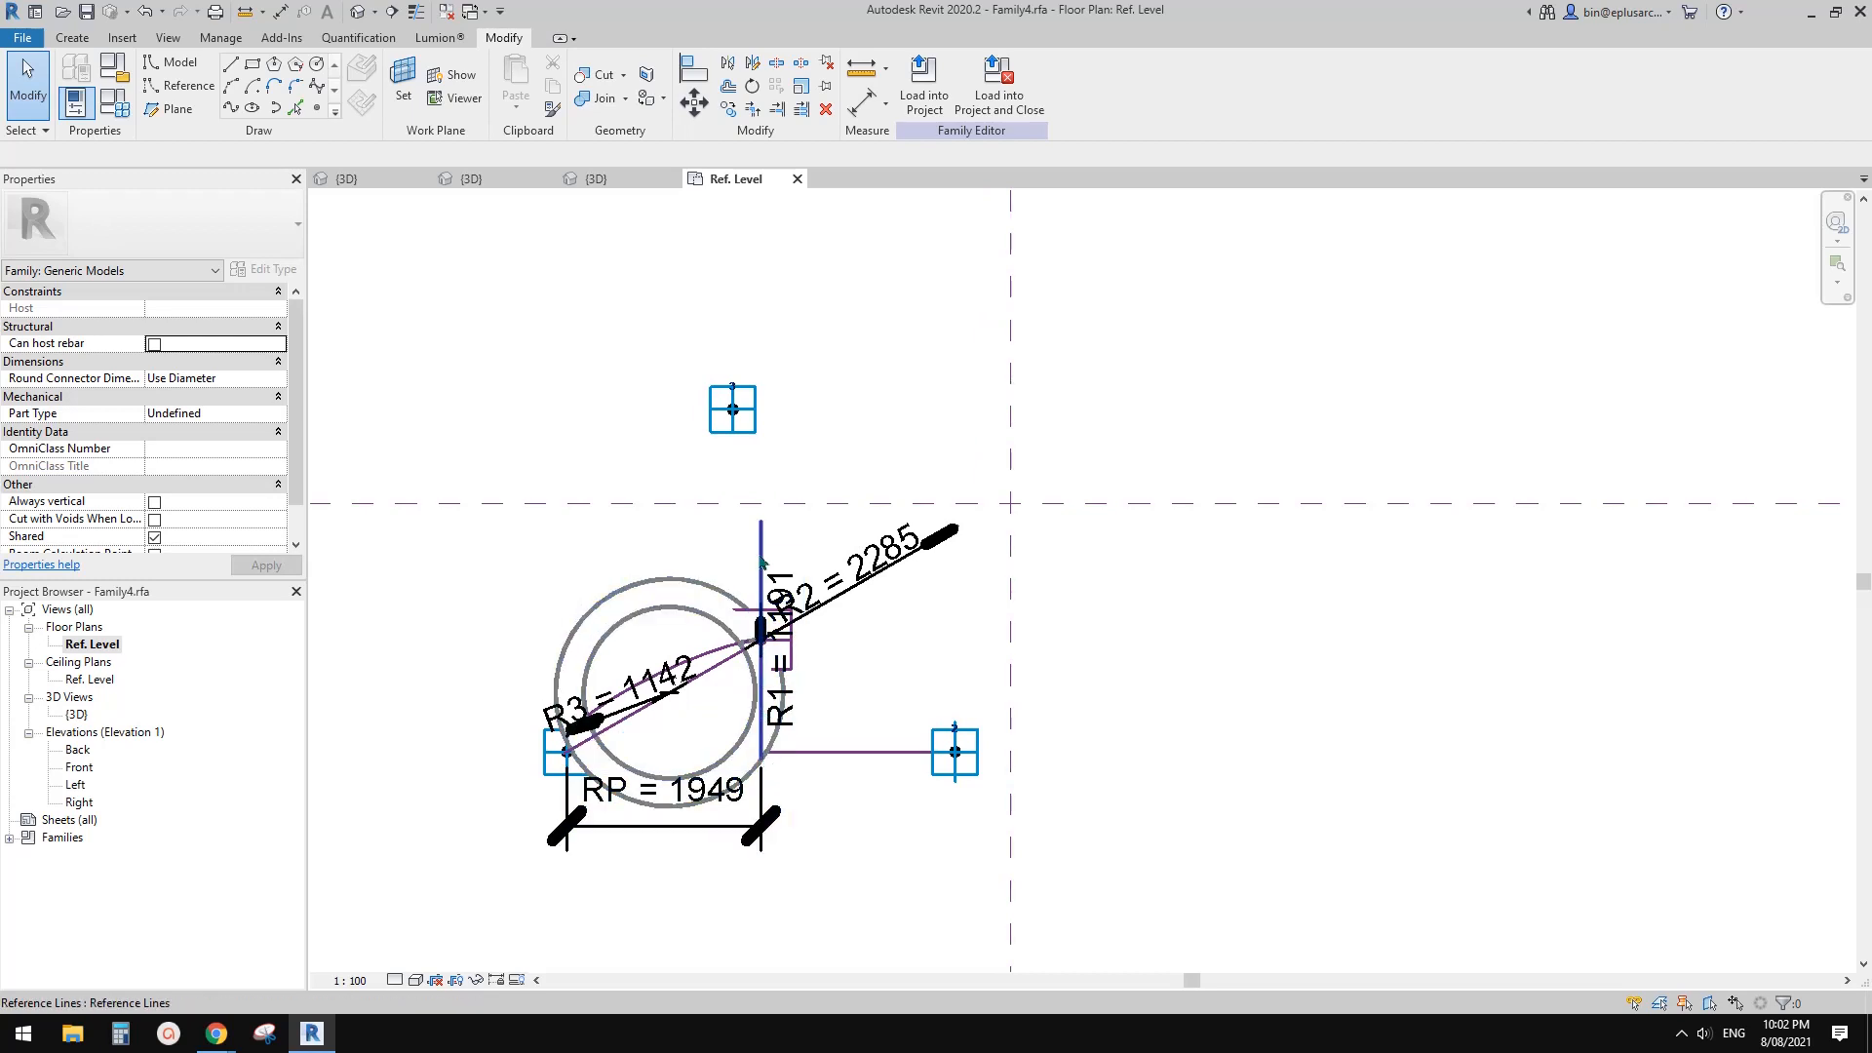
middle_drag(777, 521, 775, 536)
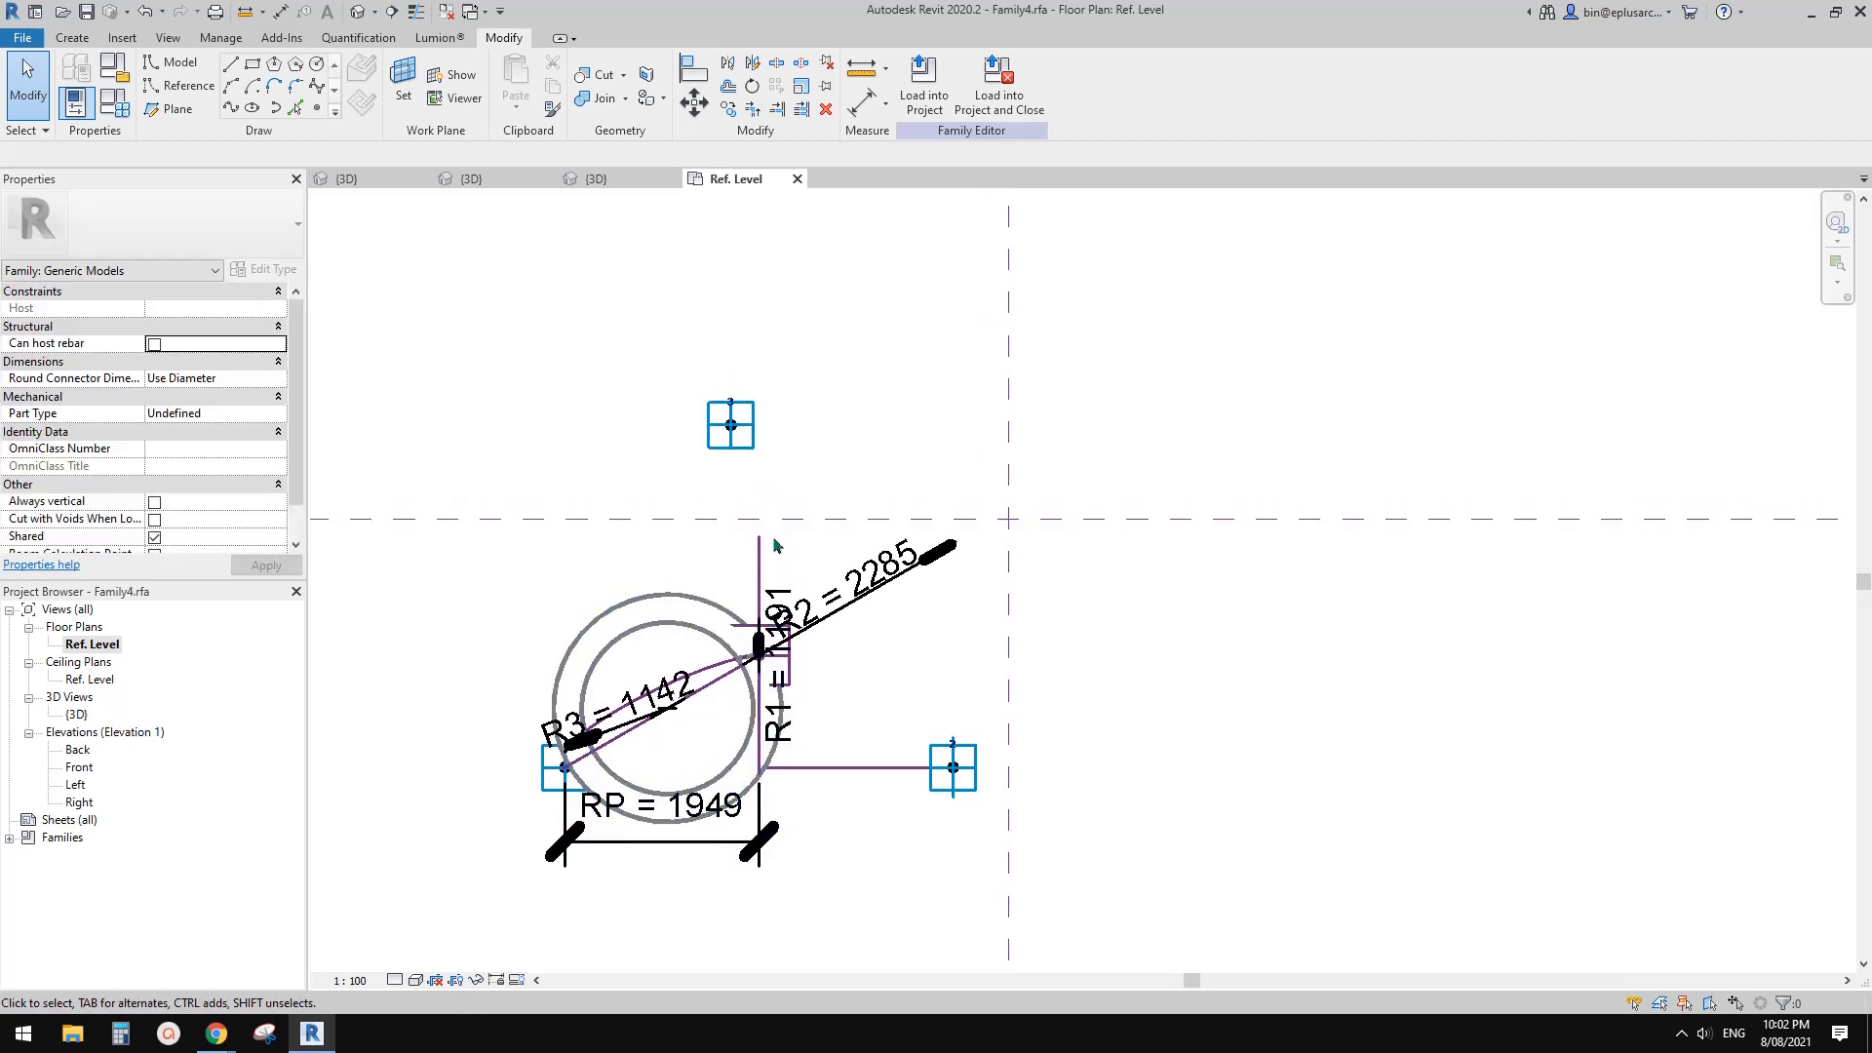
key(a)
key(l)
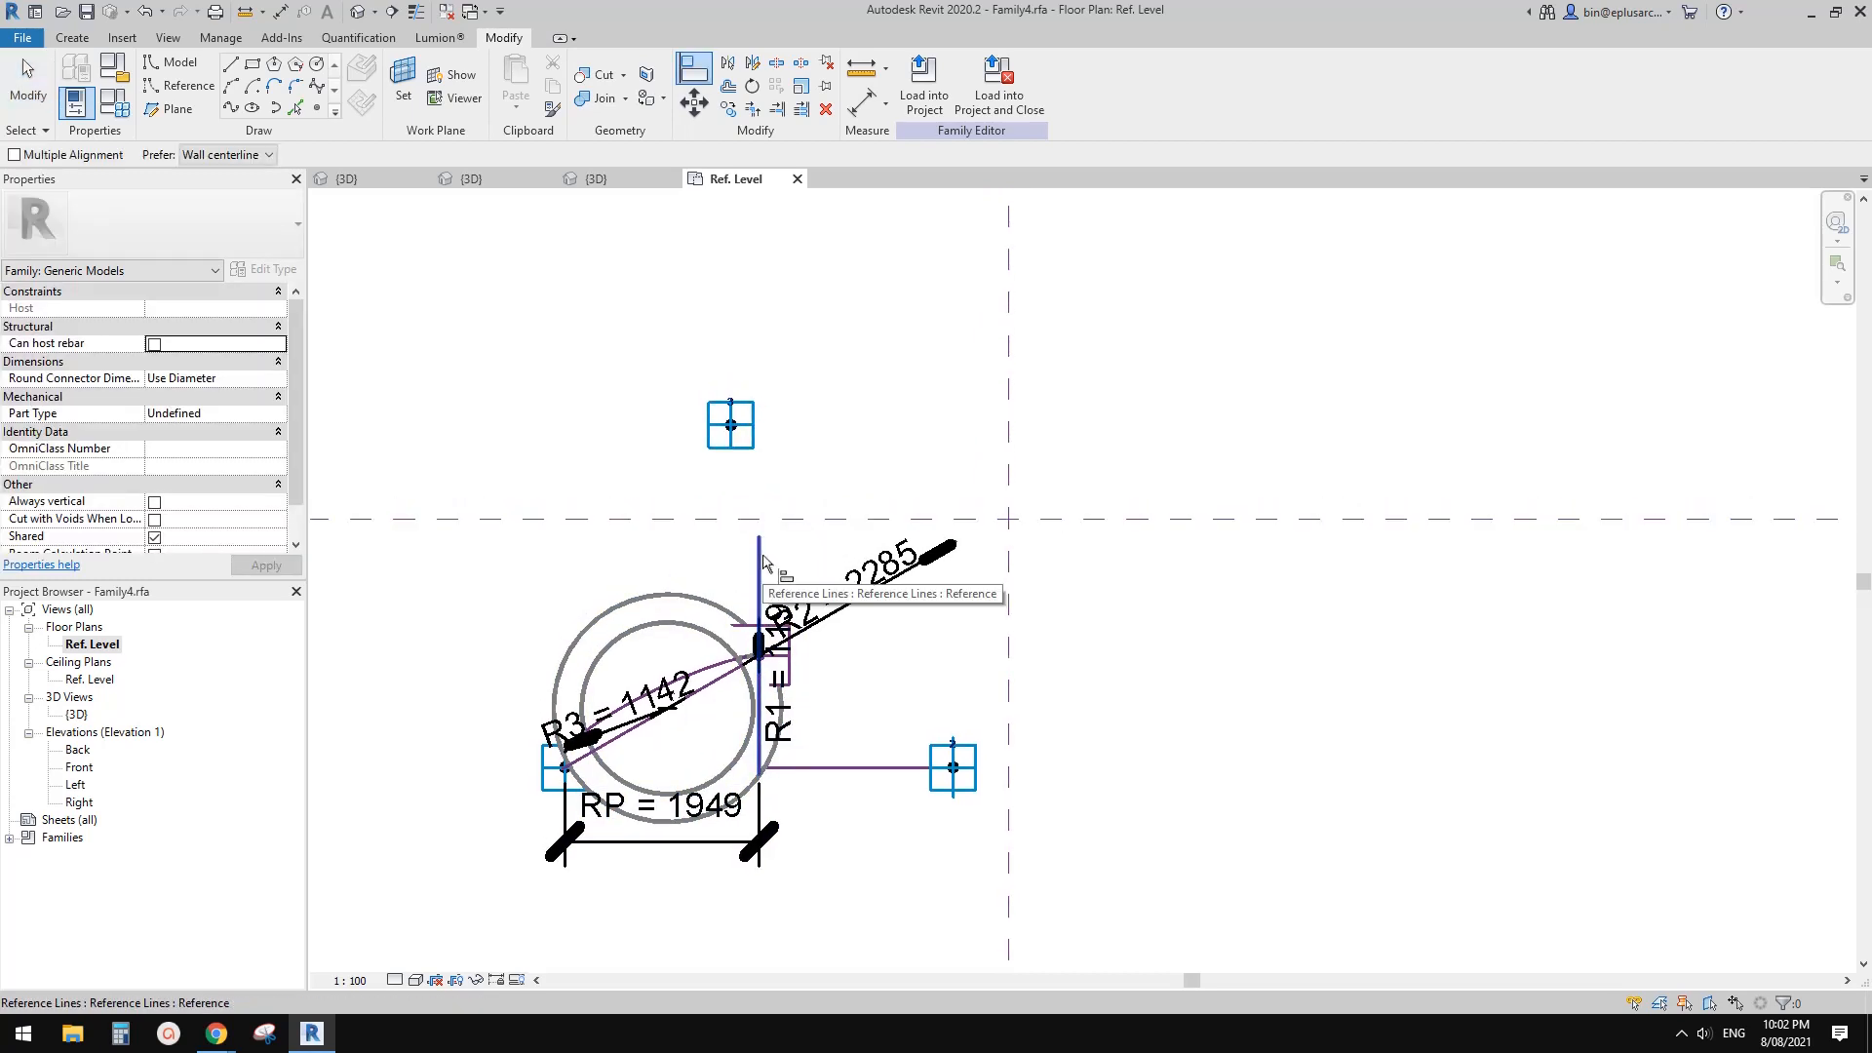
click(763, 560)
click(738, 444)
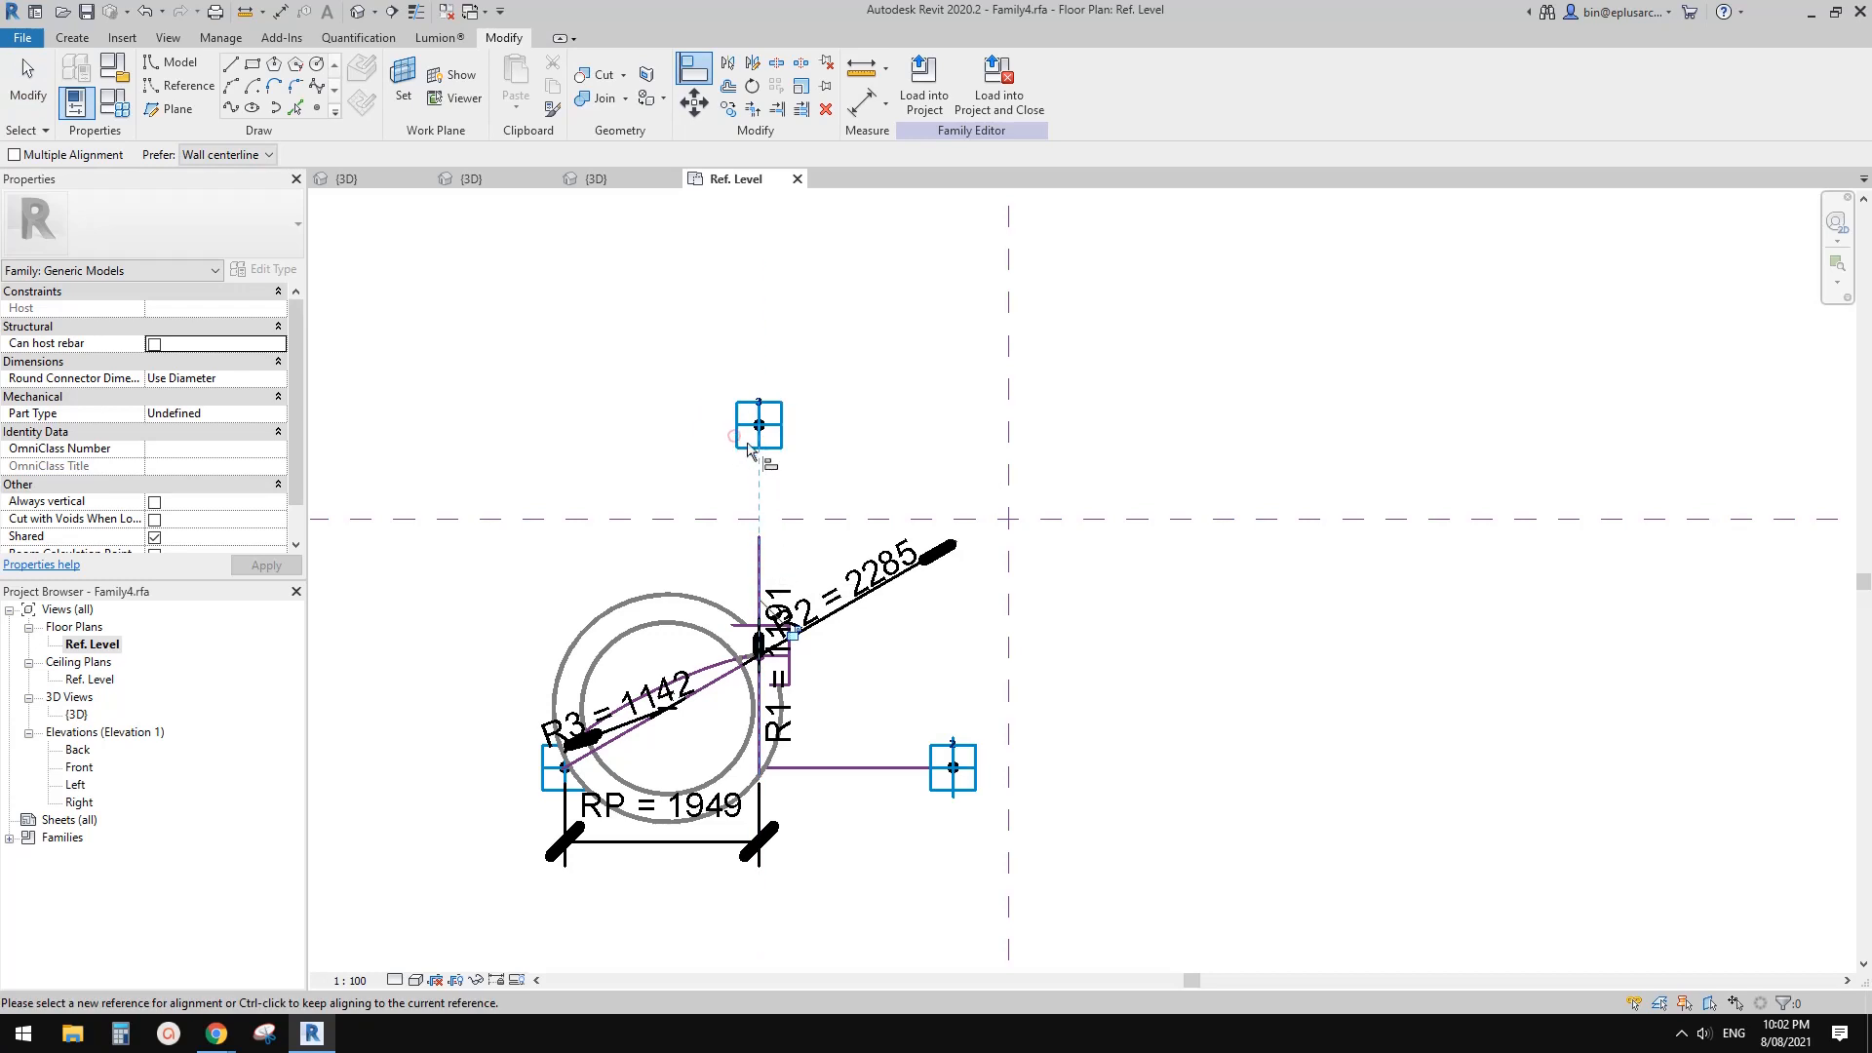
key(Escape)
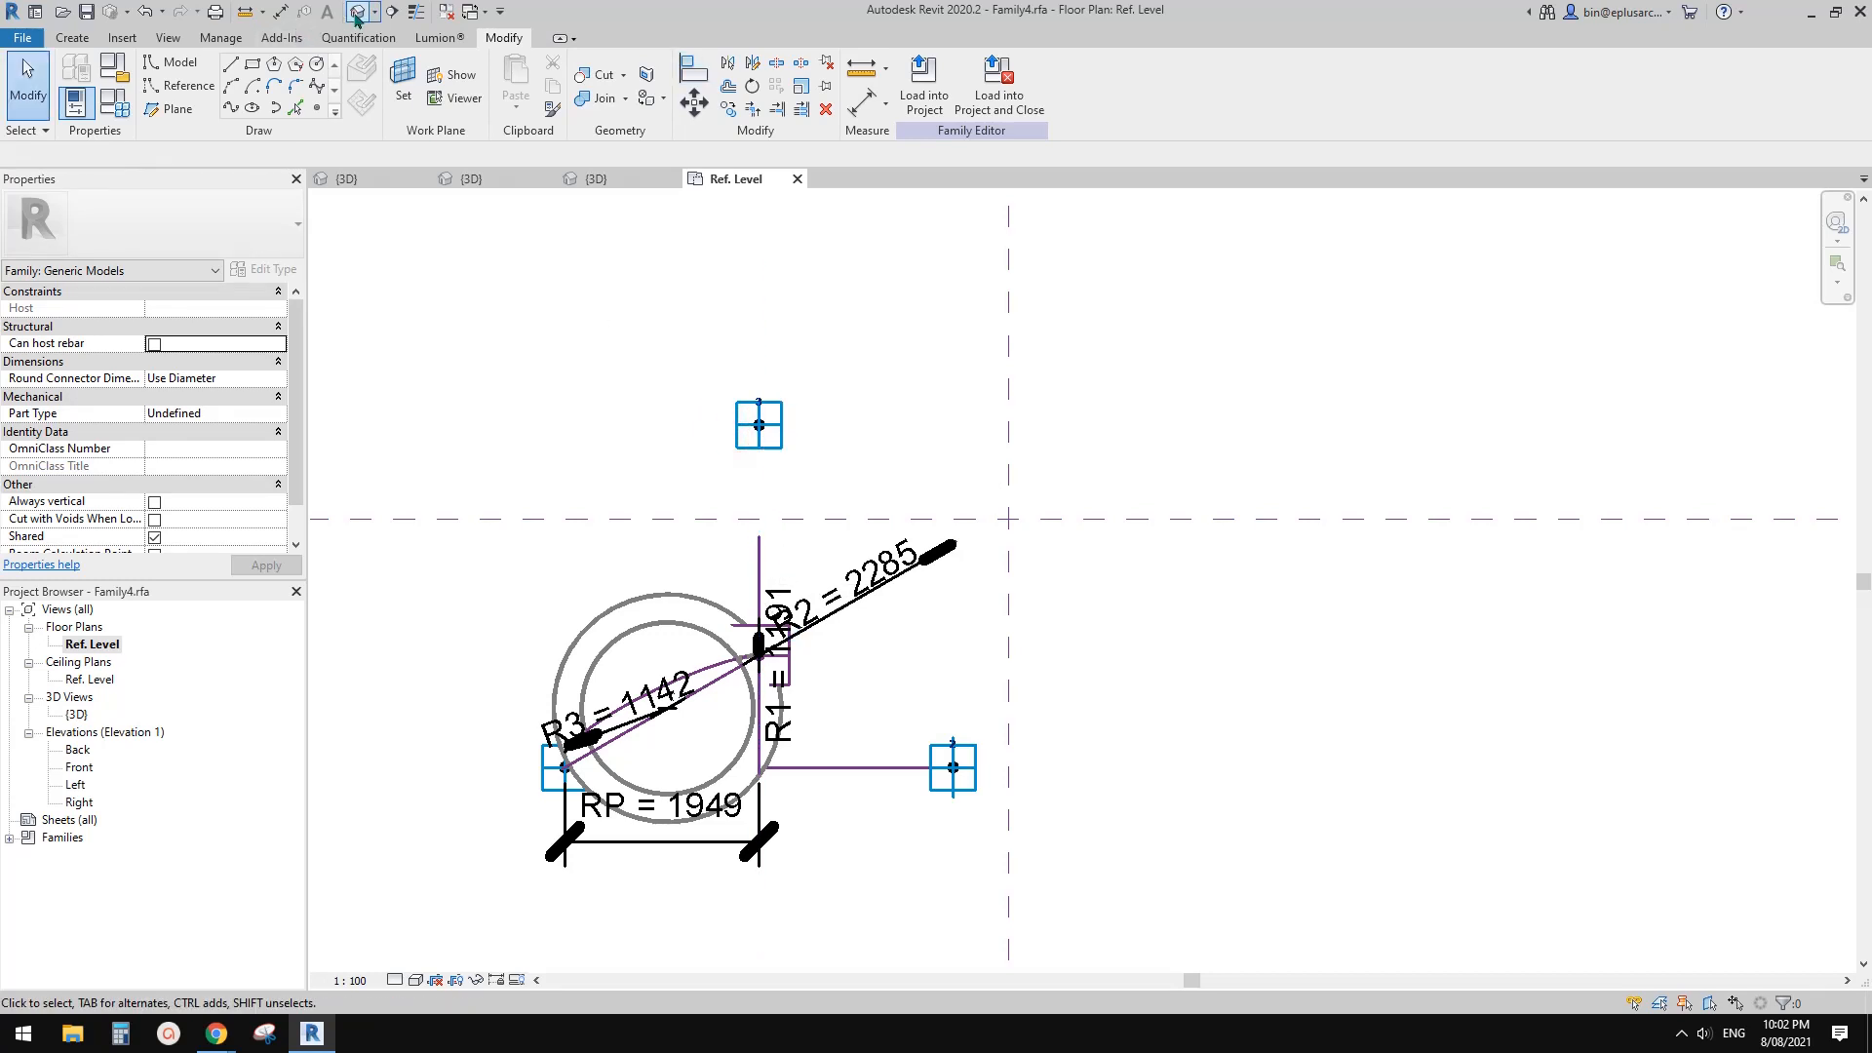
Move placement point 3 toward the triangular form in the 3D view, about 605 mm from the horizontal reference plane, and check it in the Ref. Level plan.
click(357, 17)
shift+middle_drag(771, 422, 738, 561)
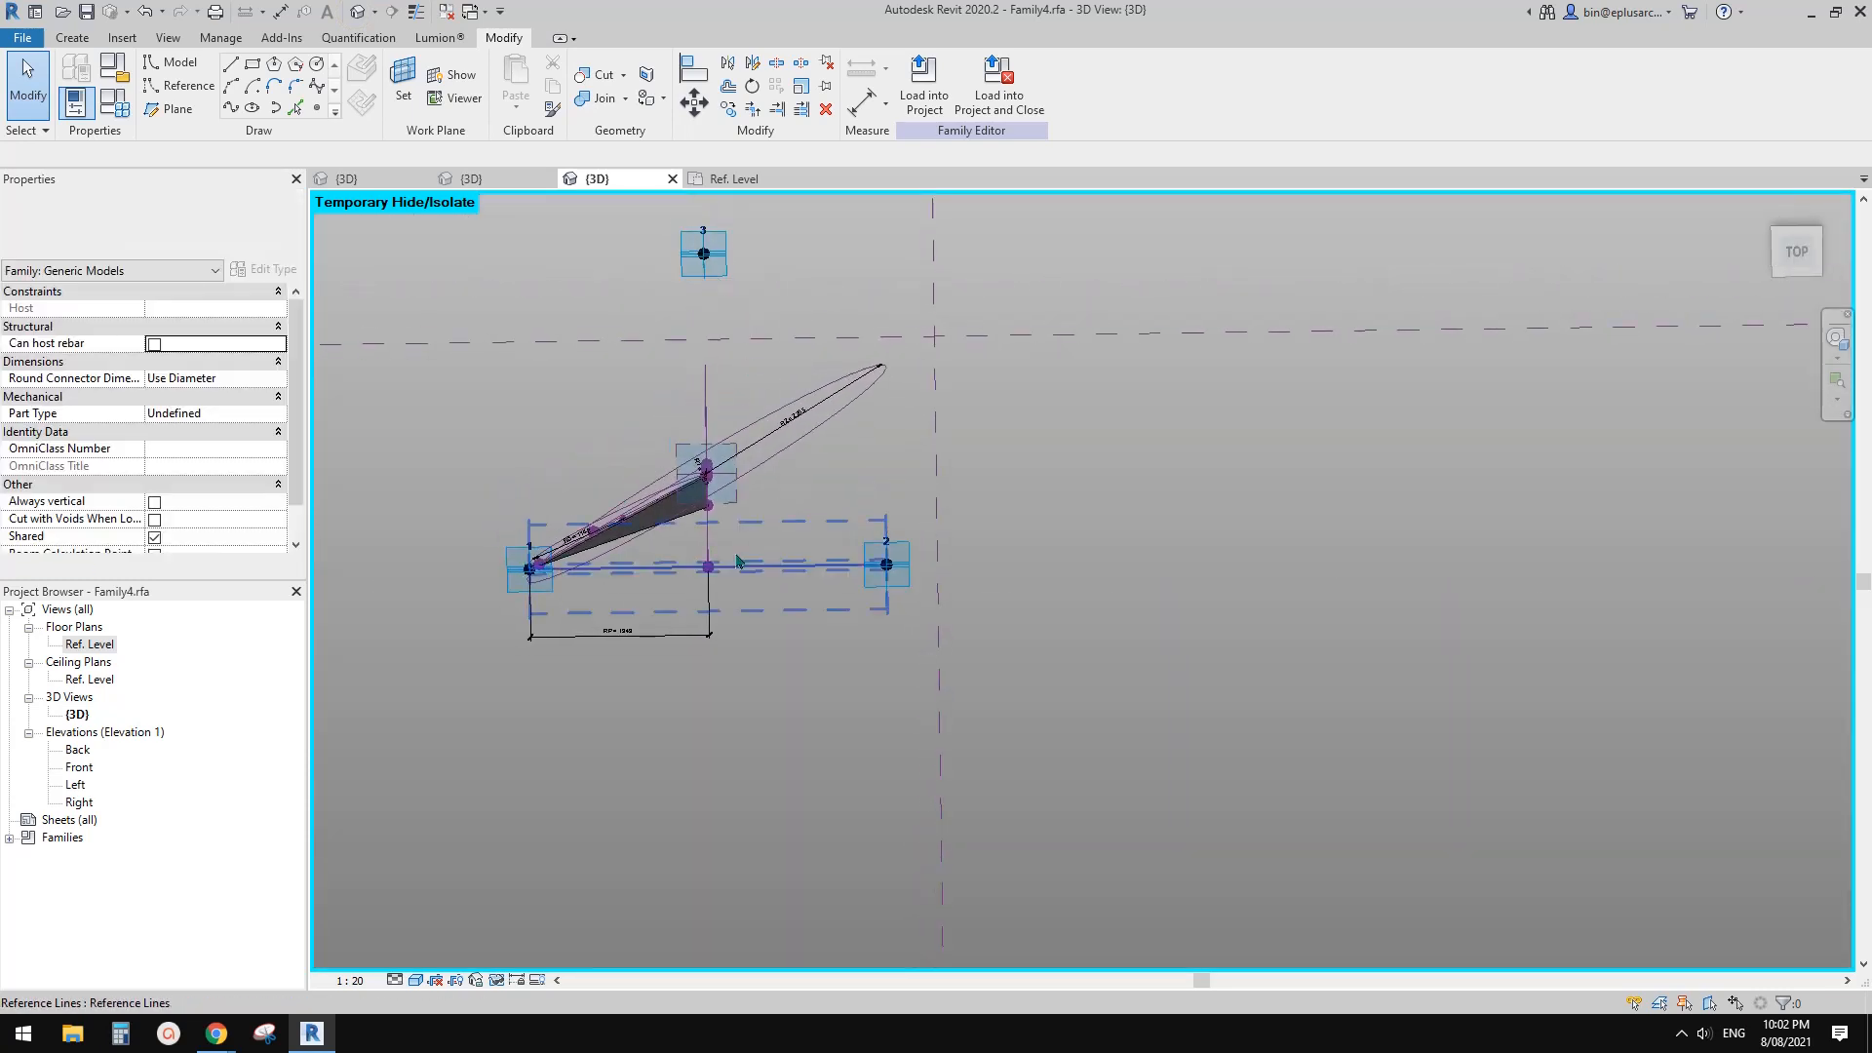
middle_drag(717, 242, 778, 372)
click(738, 310)
drag(763, 330, 768, 363)
click(848, 484)
middle_drag(848, 485, 862, 500)
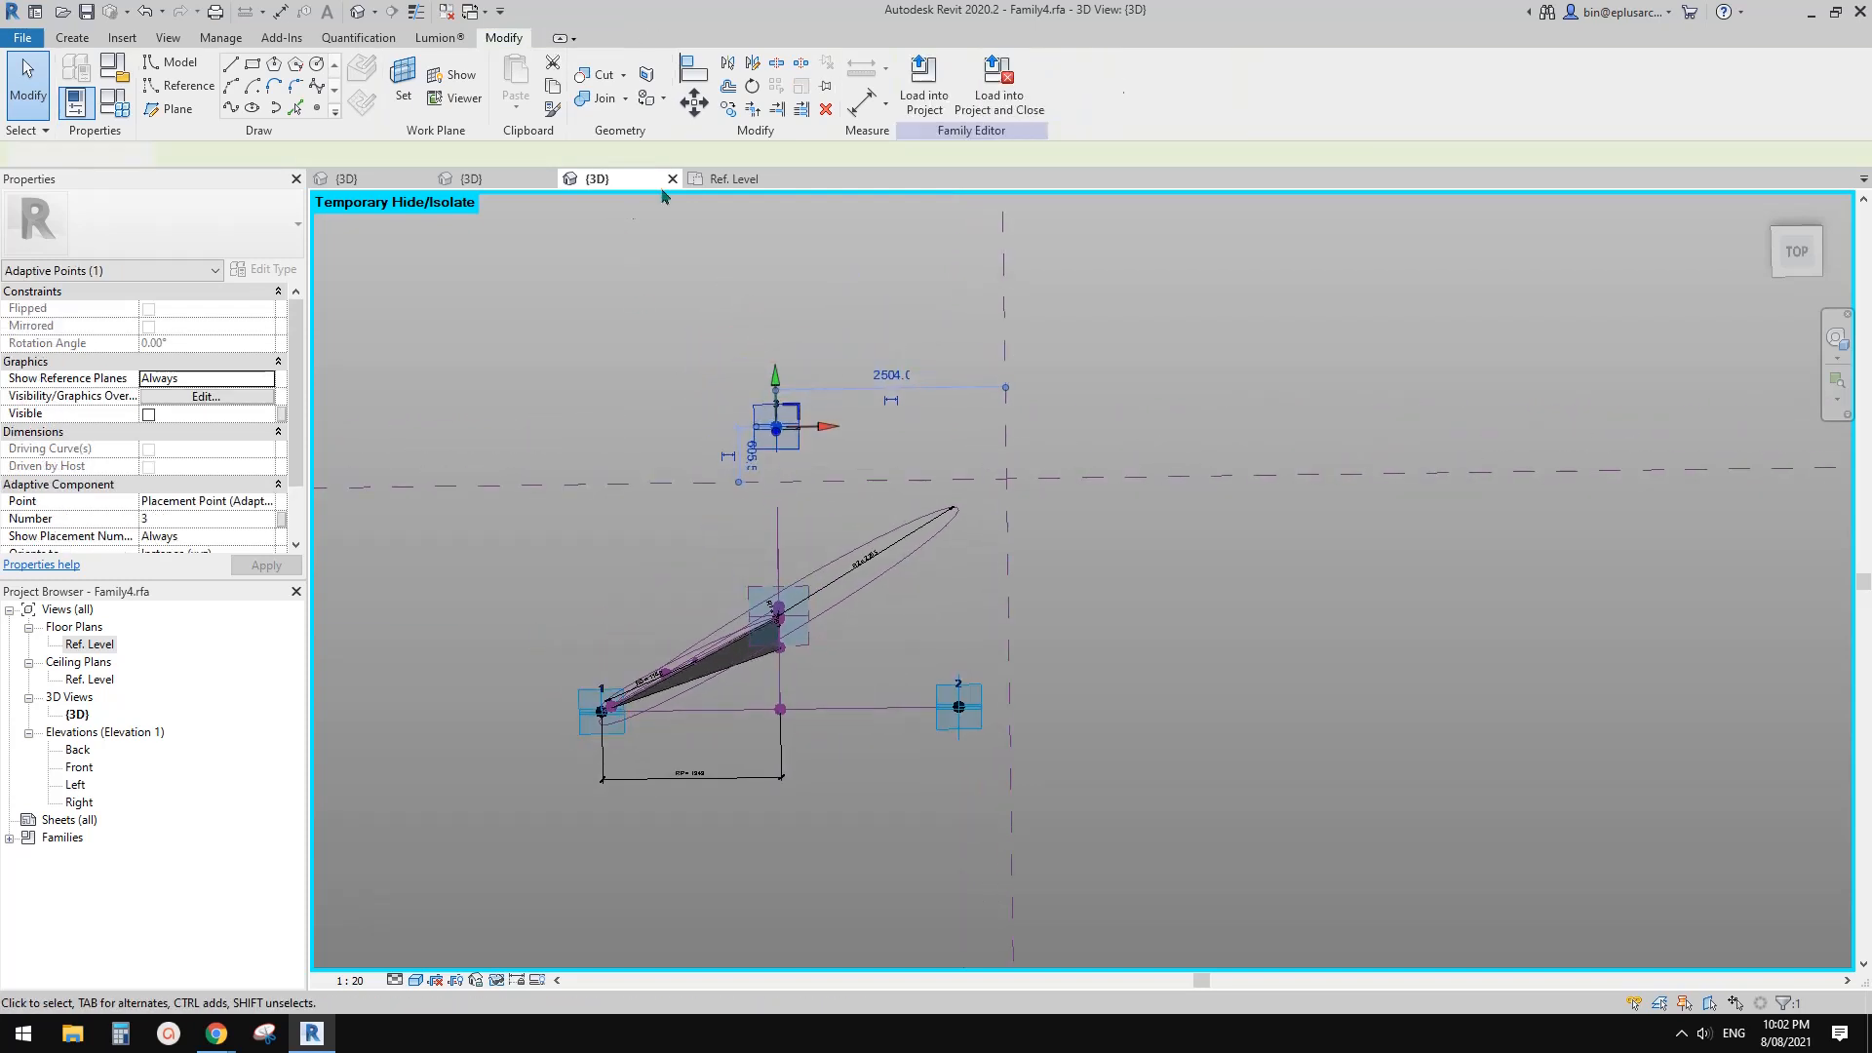
click(727, 181)
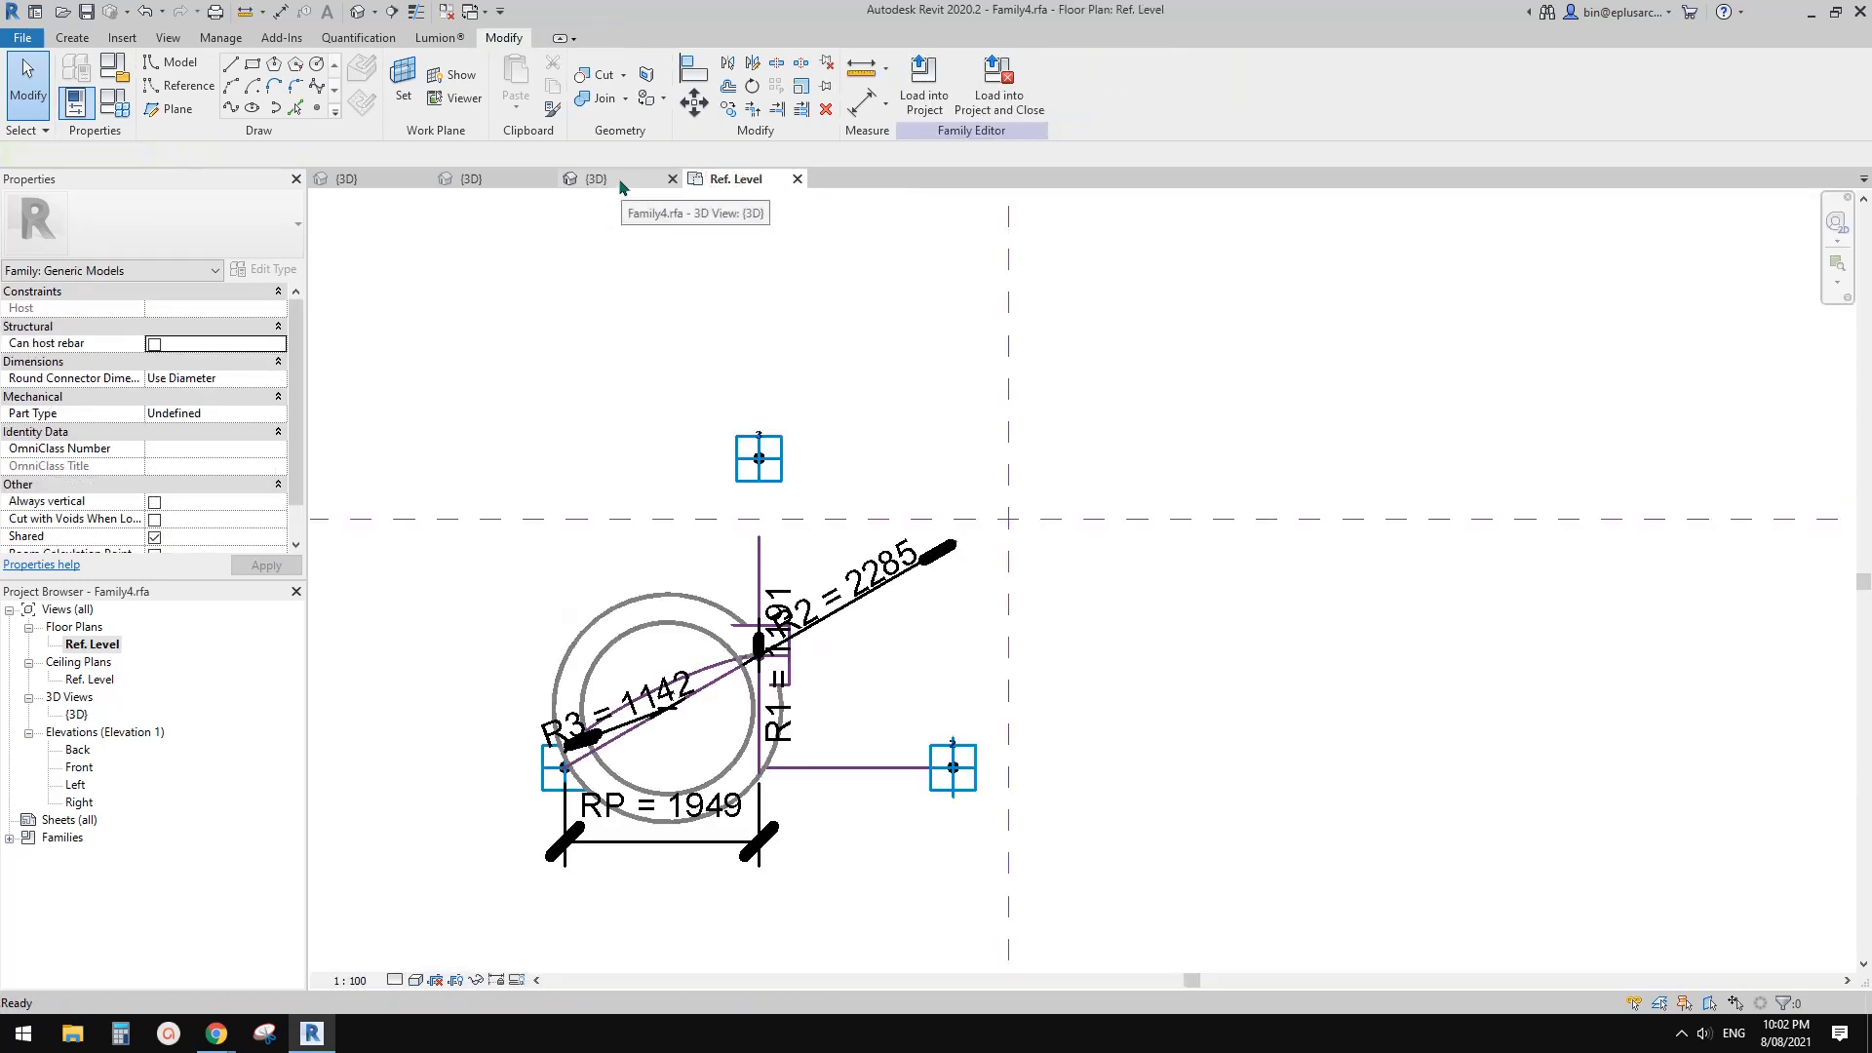
click(620, 186)
Examine how the Family4 part sits between the three placement points in Family6, and compare it with Family4's Ref. Level plan.
click(473, 177)
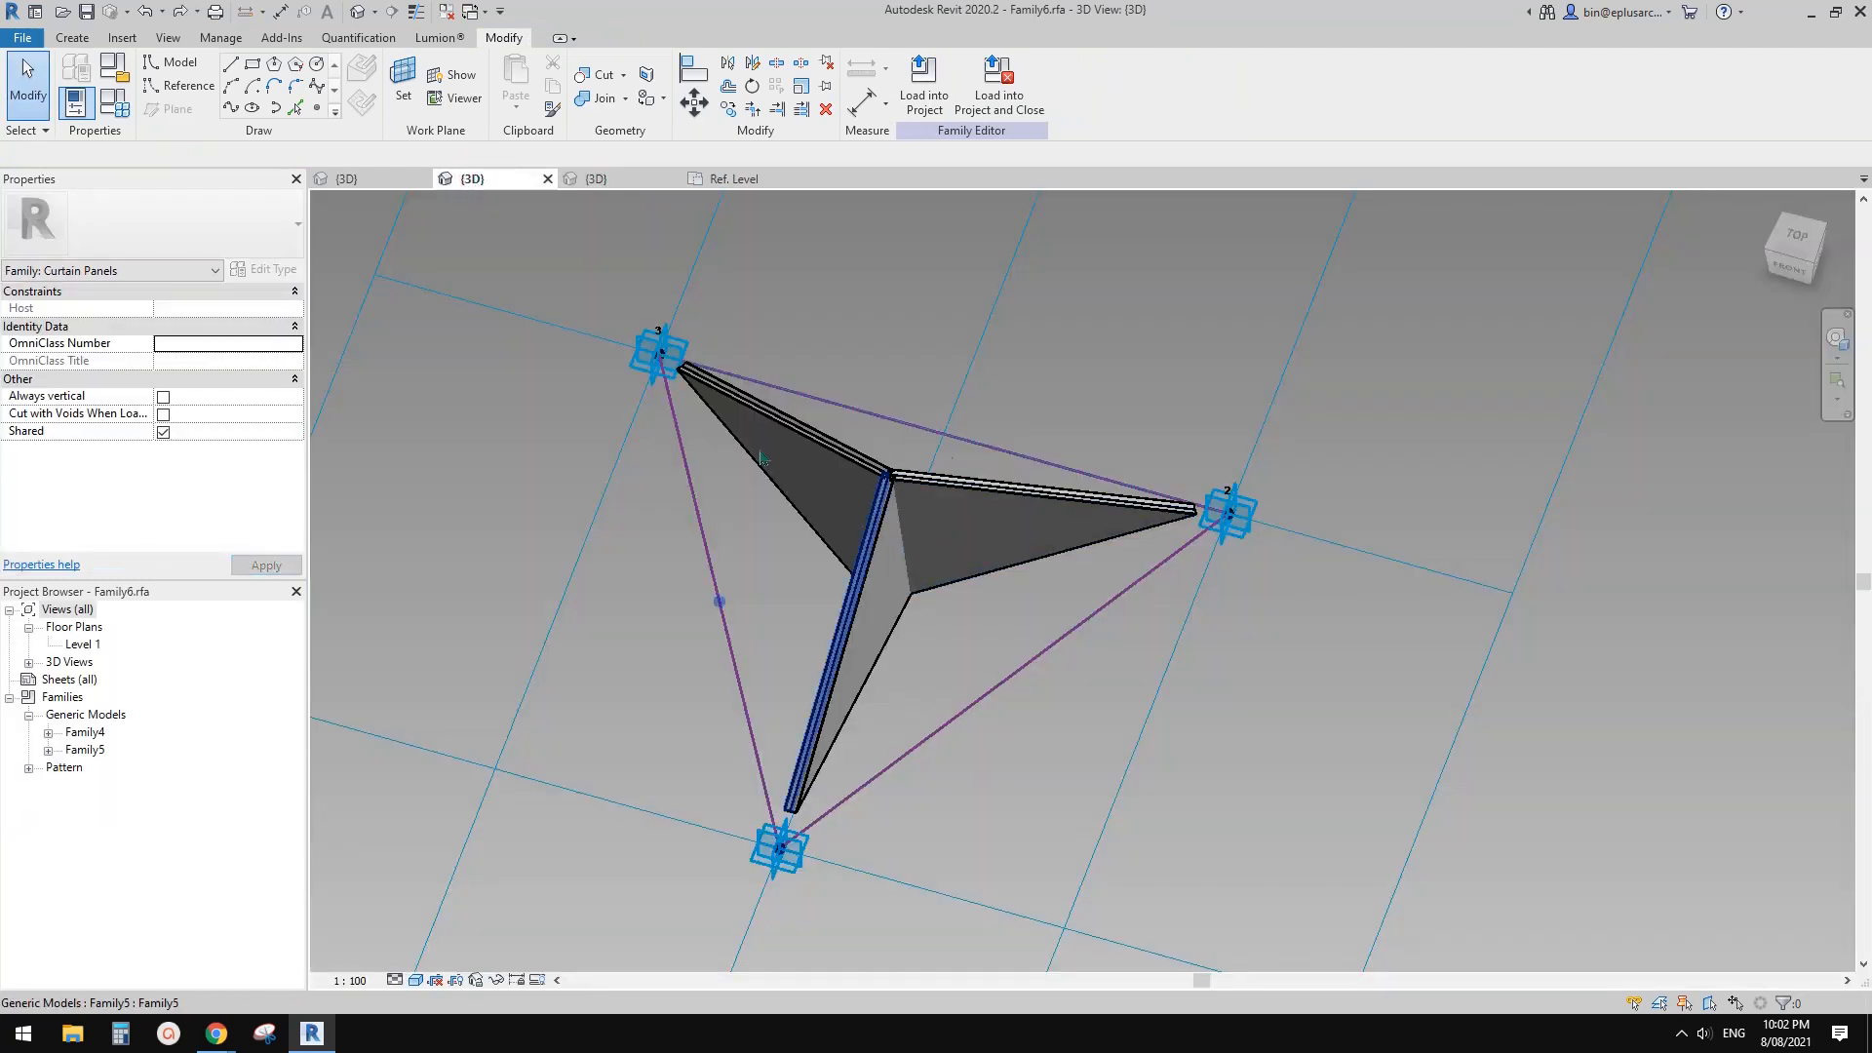
scroll(868, 606, down, 3)
shift+middle_drag(866, 629, 711, 709)
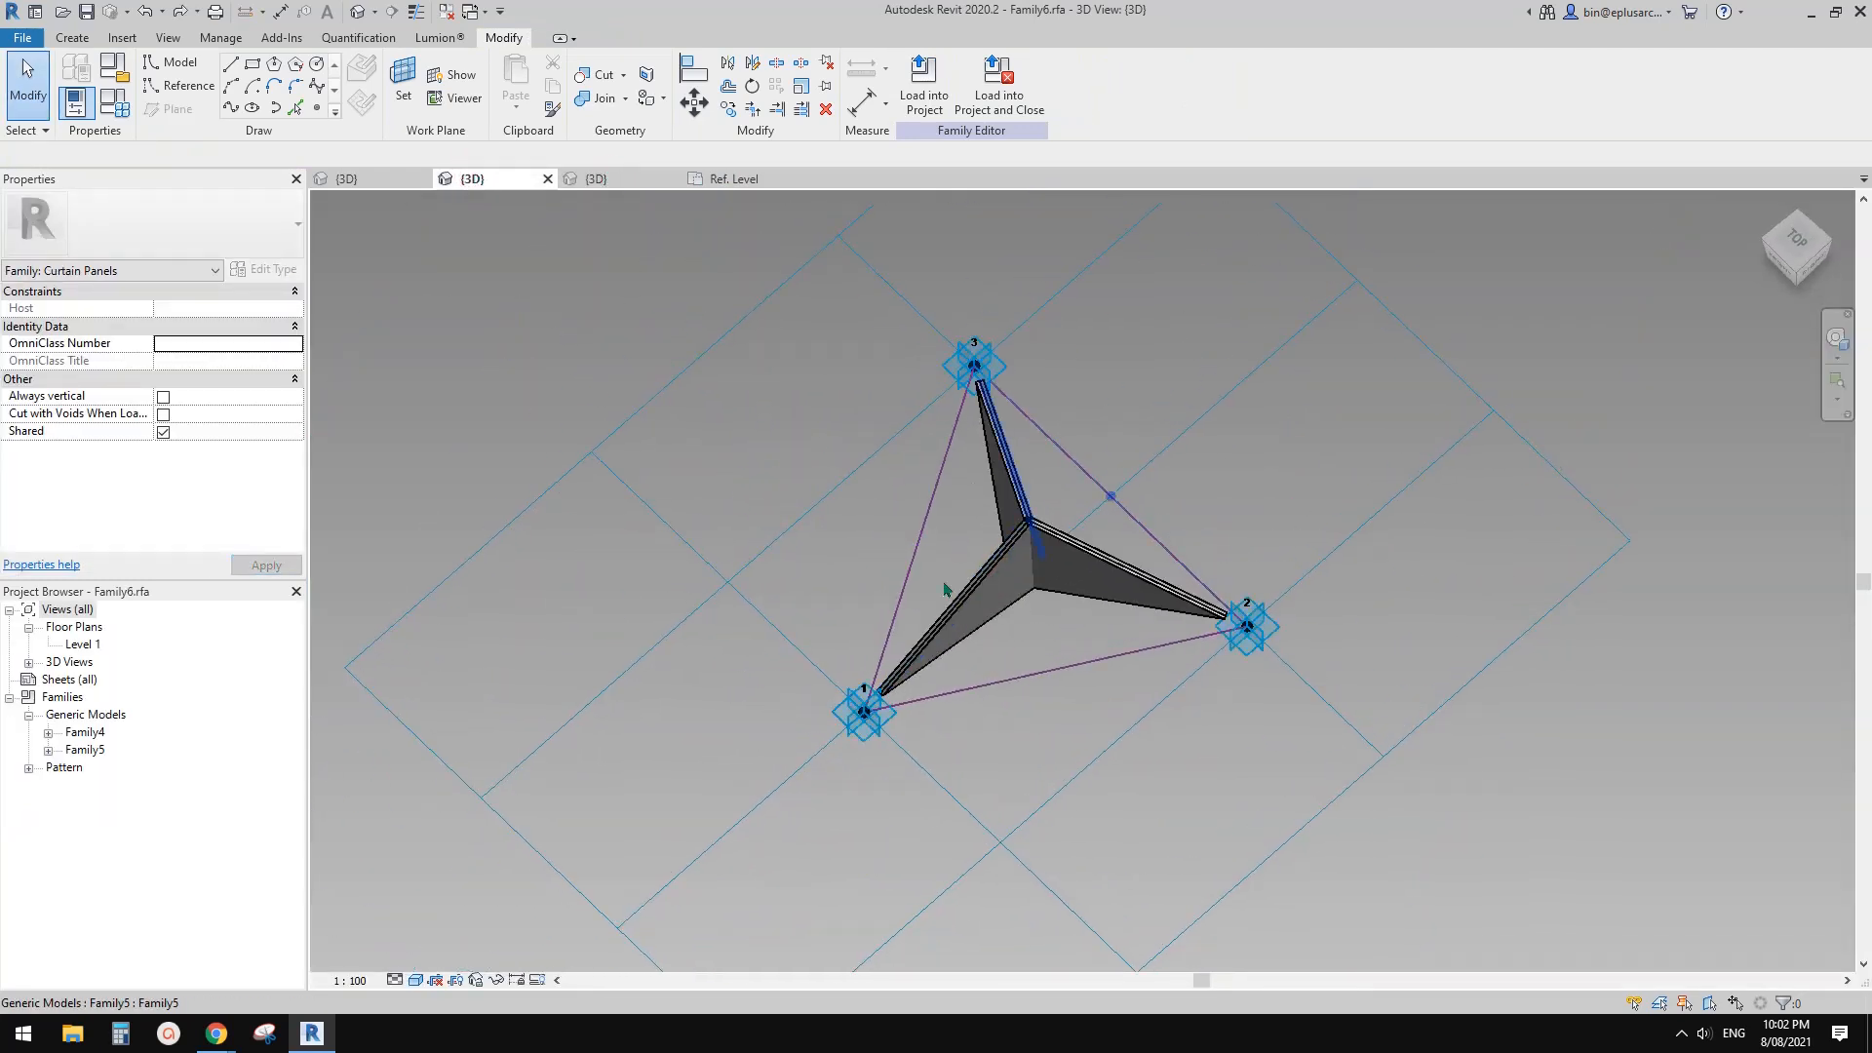
middle_drag(1024, 561, 801, 632)
scroll(801, 632, down, 1)
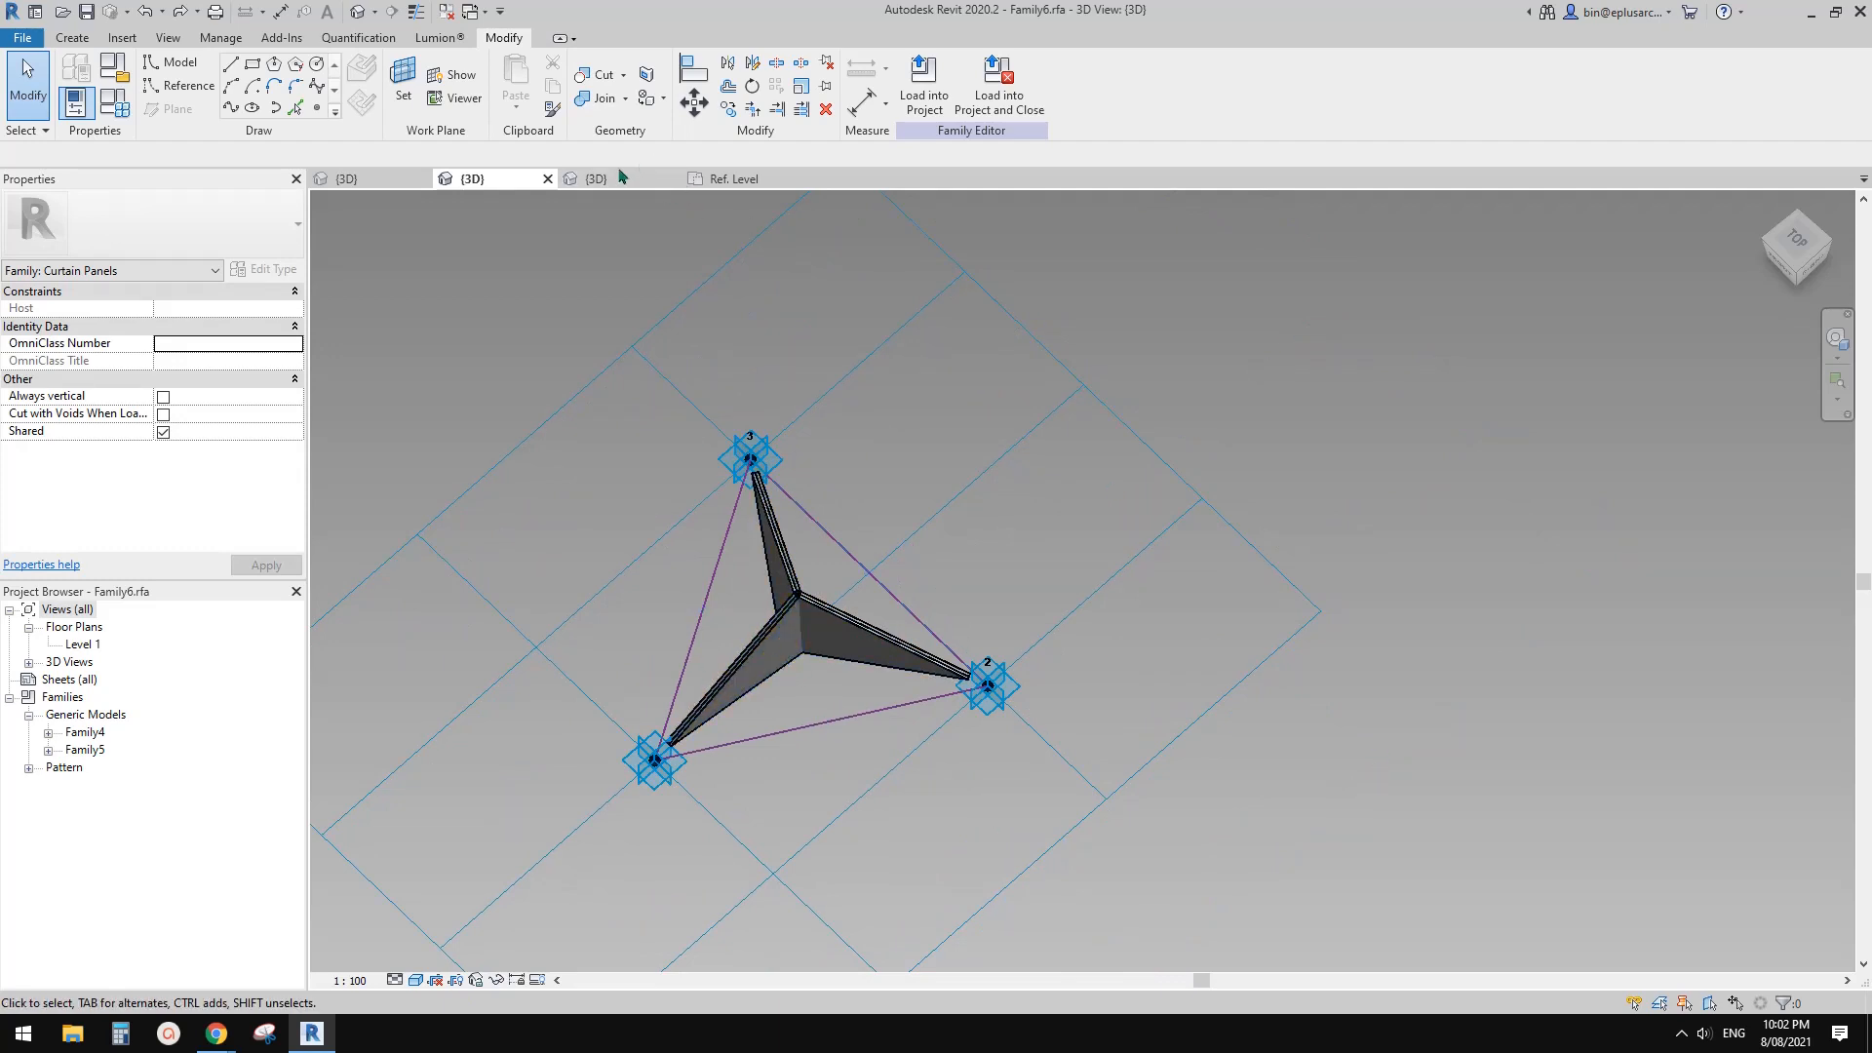
shift+middle_drag(933, 648, 698, 651)
click(702, 642)
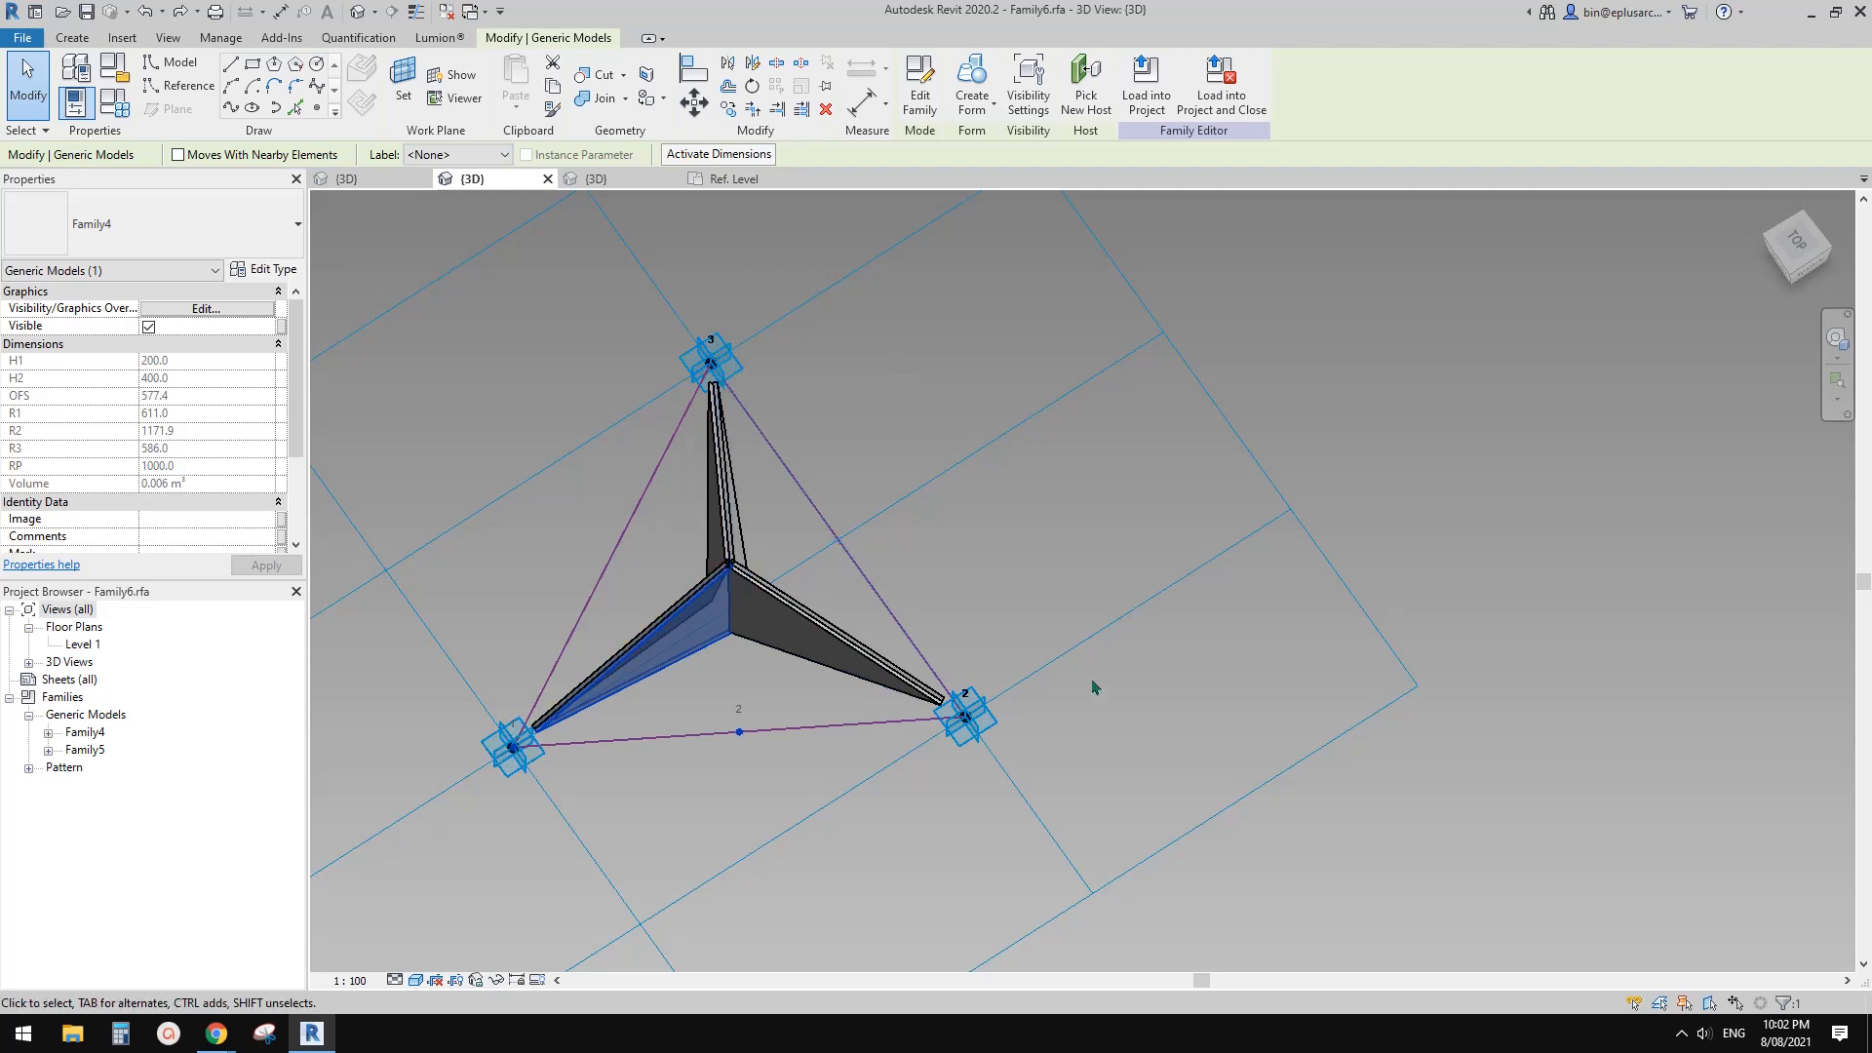
click(729, 180)
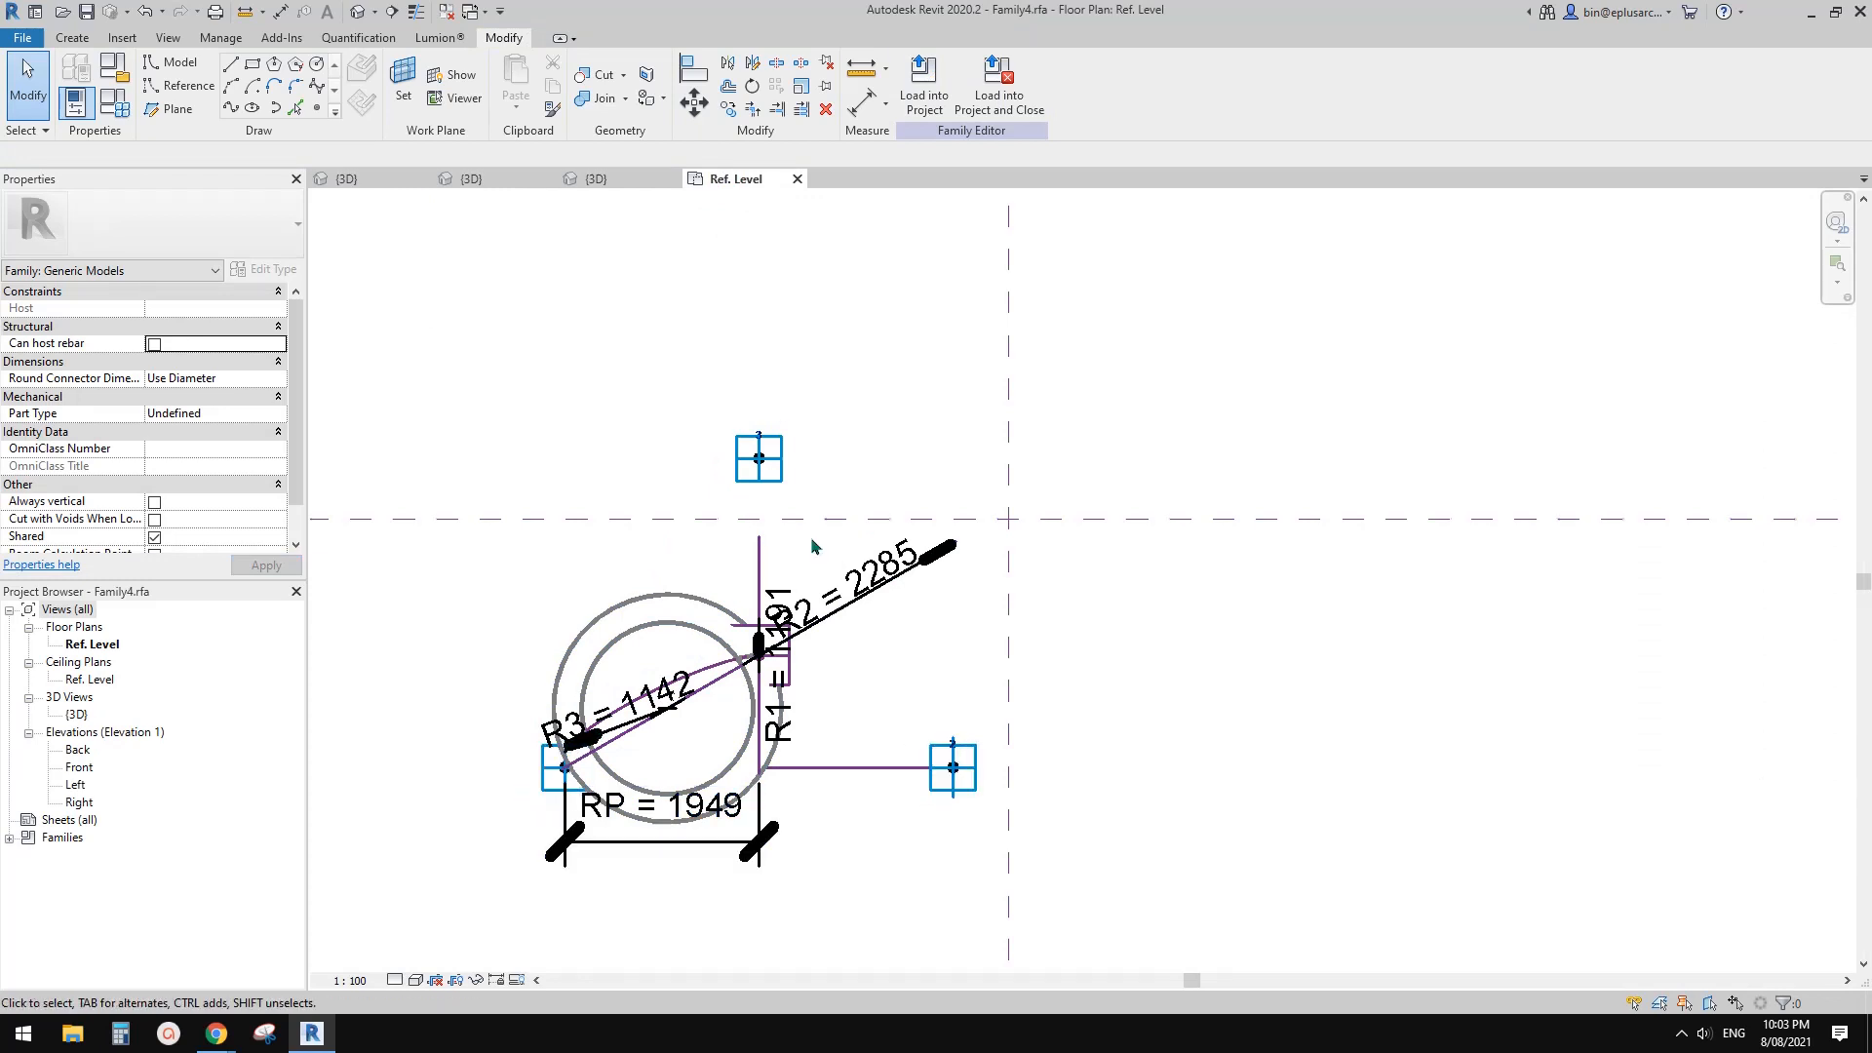
mouse_move(675, 503)
middle_down()
mouse_move(672, 463)
mouse_move(670, 479)
middle_up()
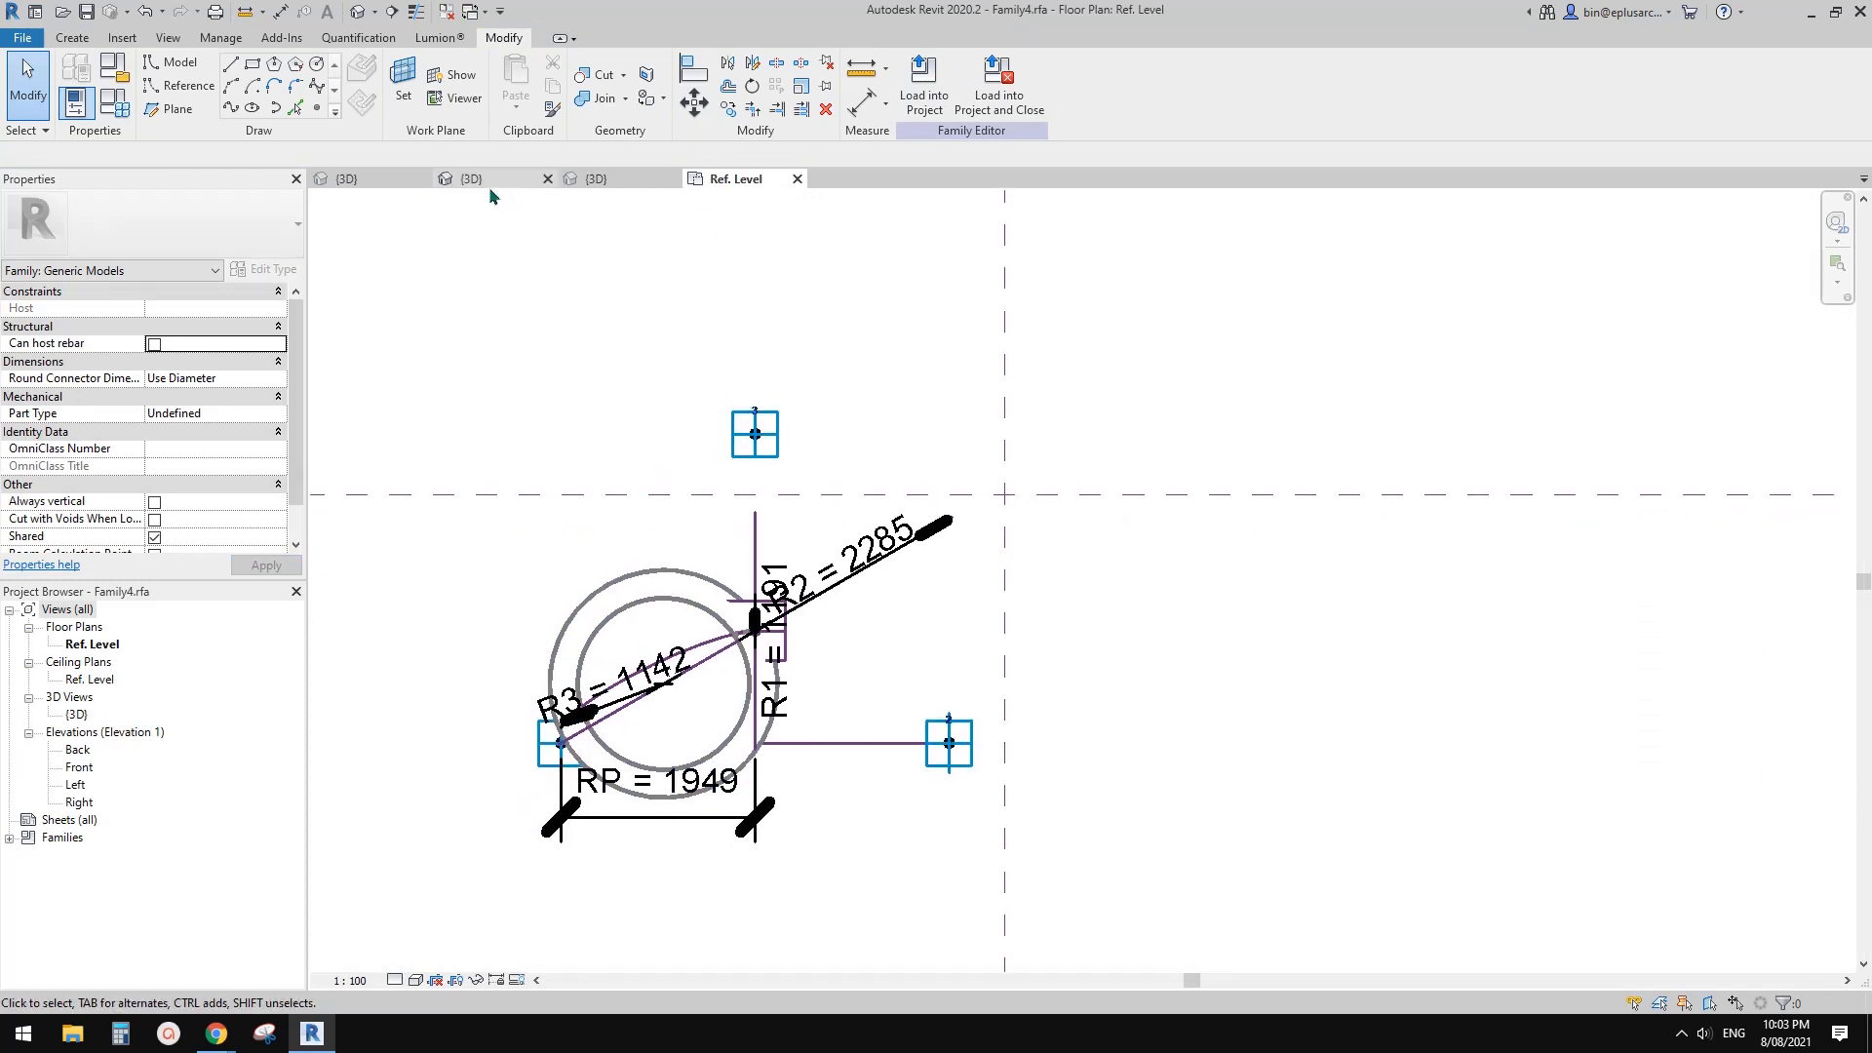
Inspect the offset reference point below the triangular form in Family4's 3D view, including its host-driven properties.
click(361, 17)
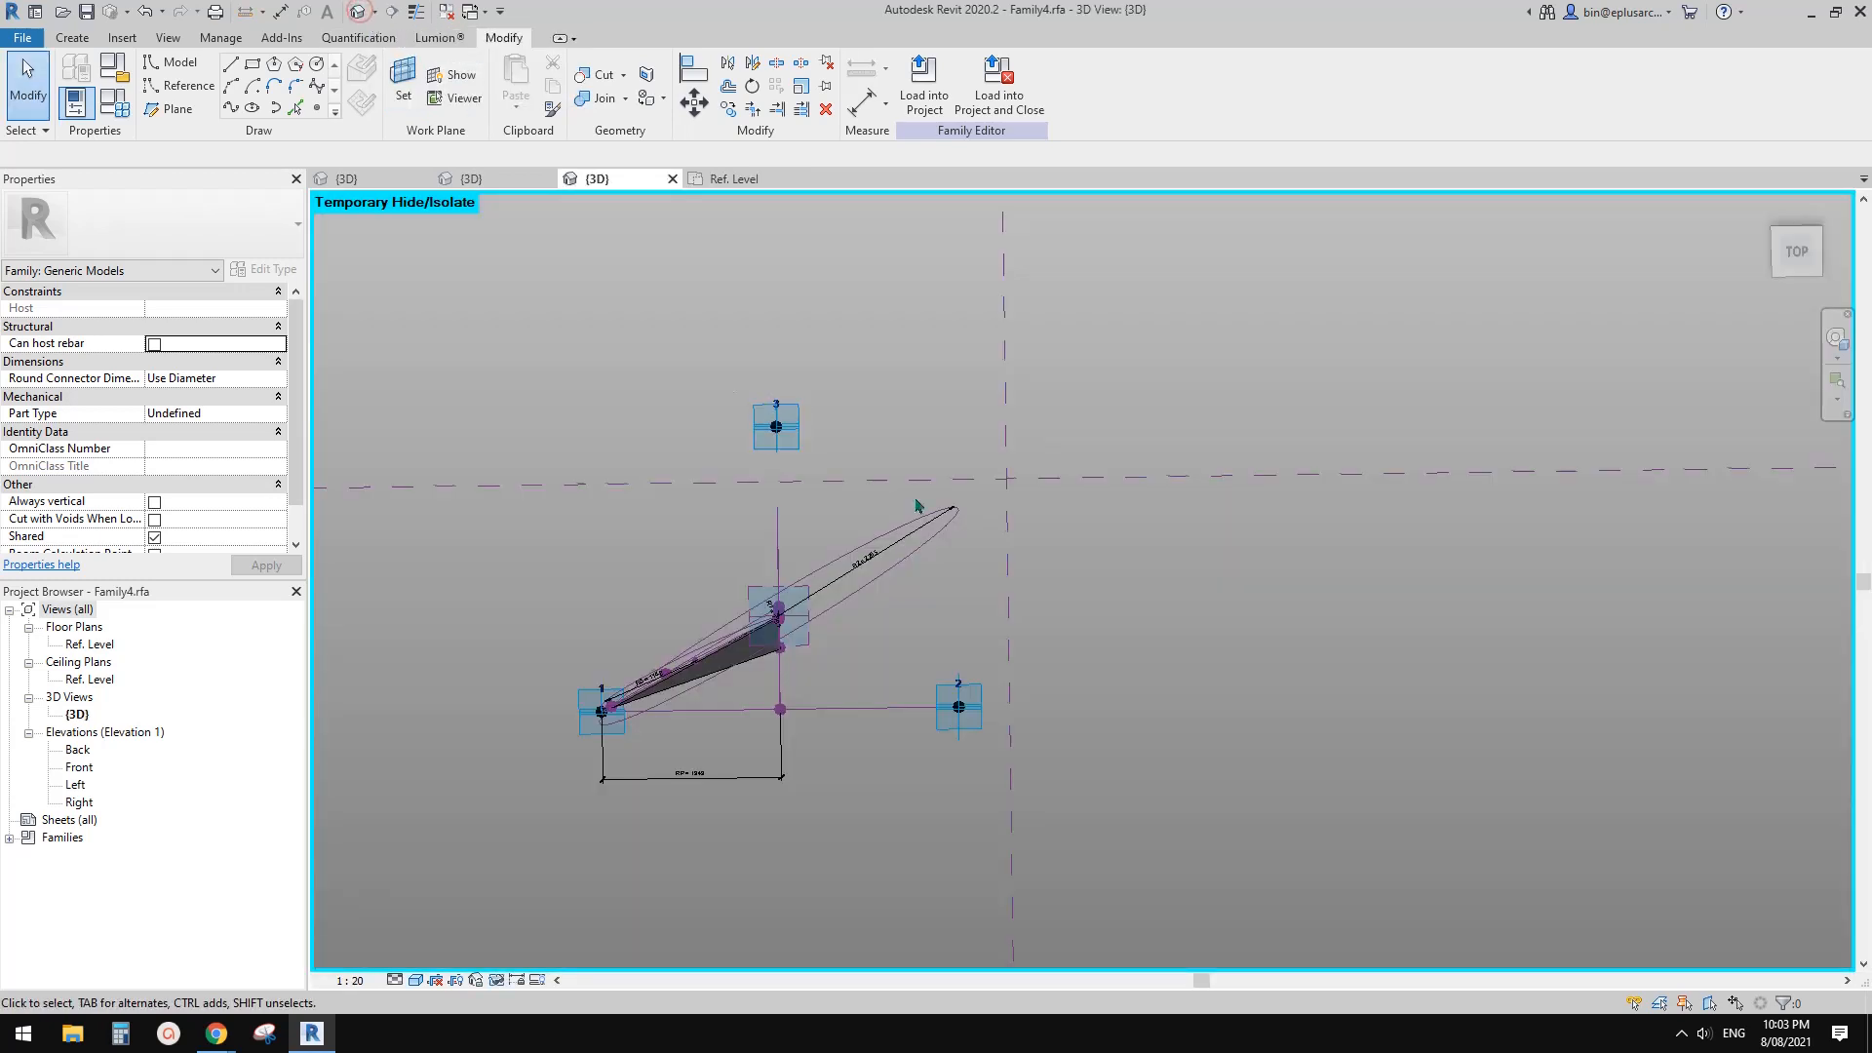
shift+middle_drag(870, 451, 706, 283)
scroll(844, 647, up, 4)
shift+middle_drag(877, 644, 868, 566)
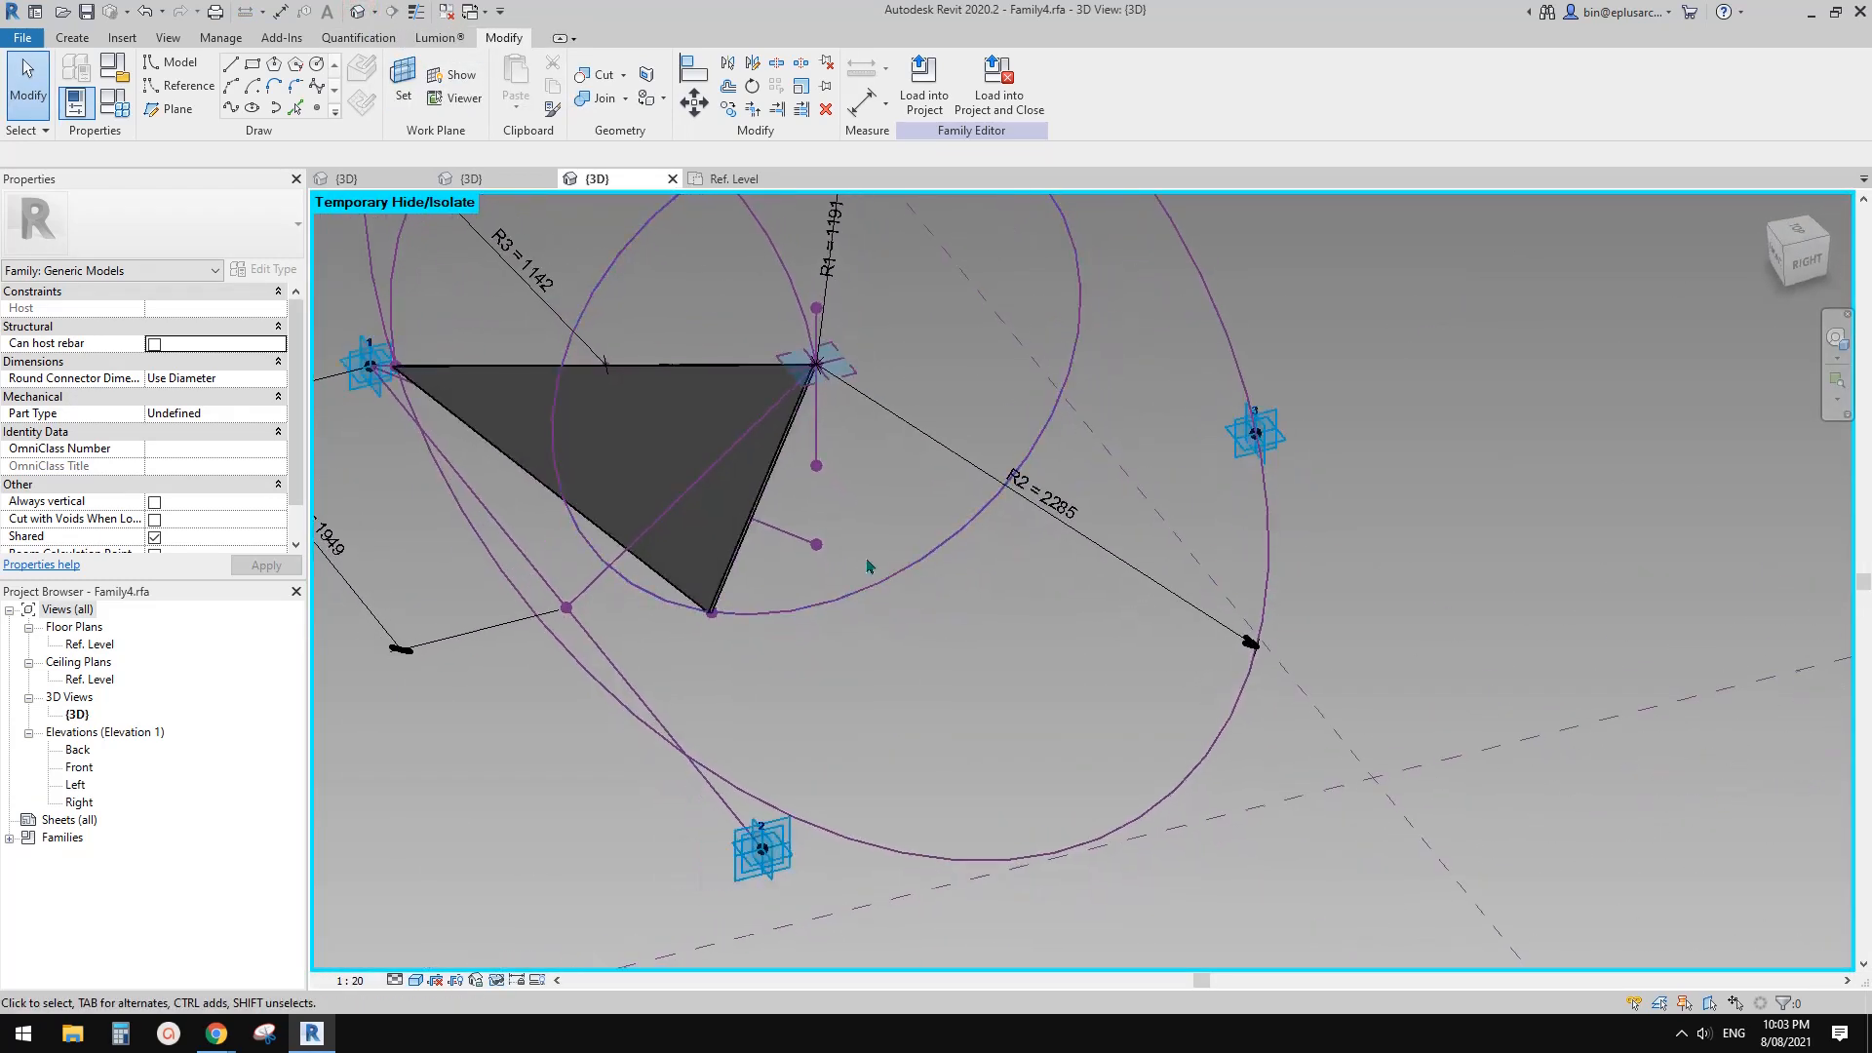
click(818, 545)
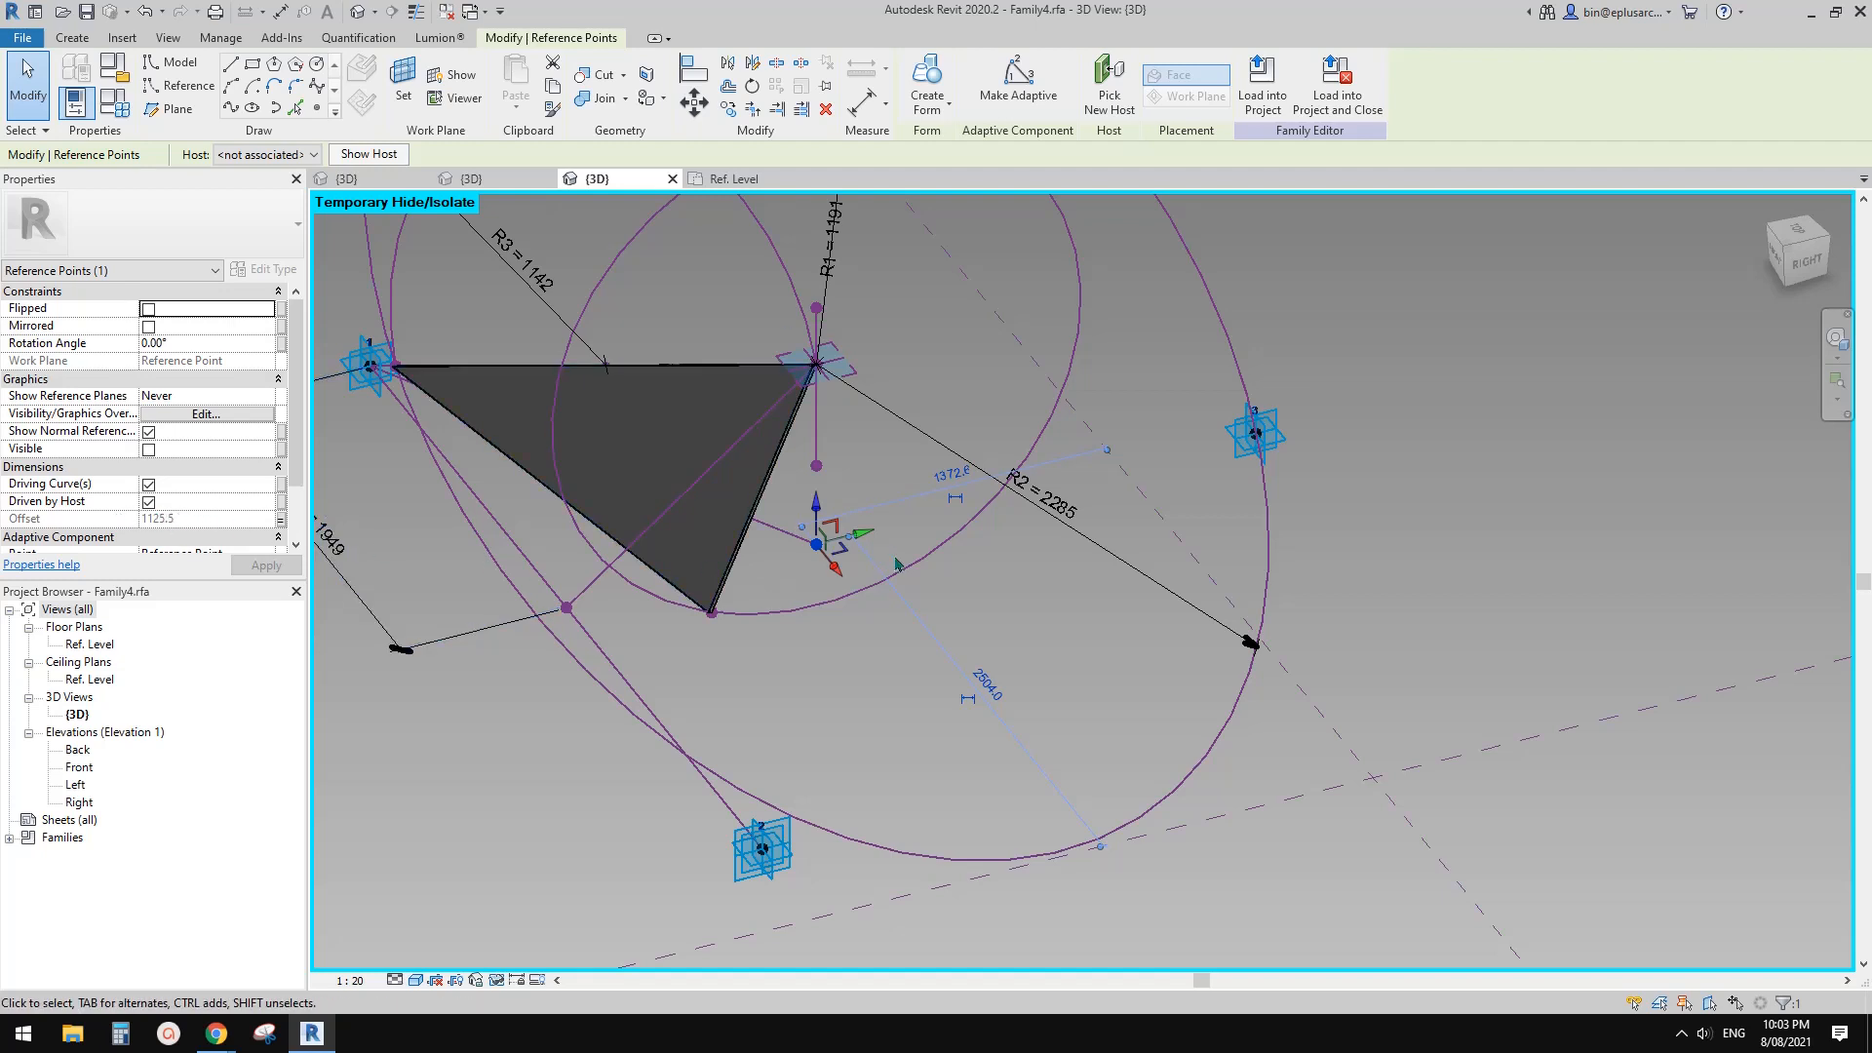
shift+middle_drag(898, 565, 585, 588)
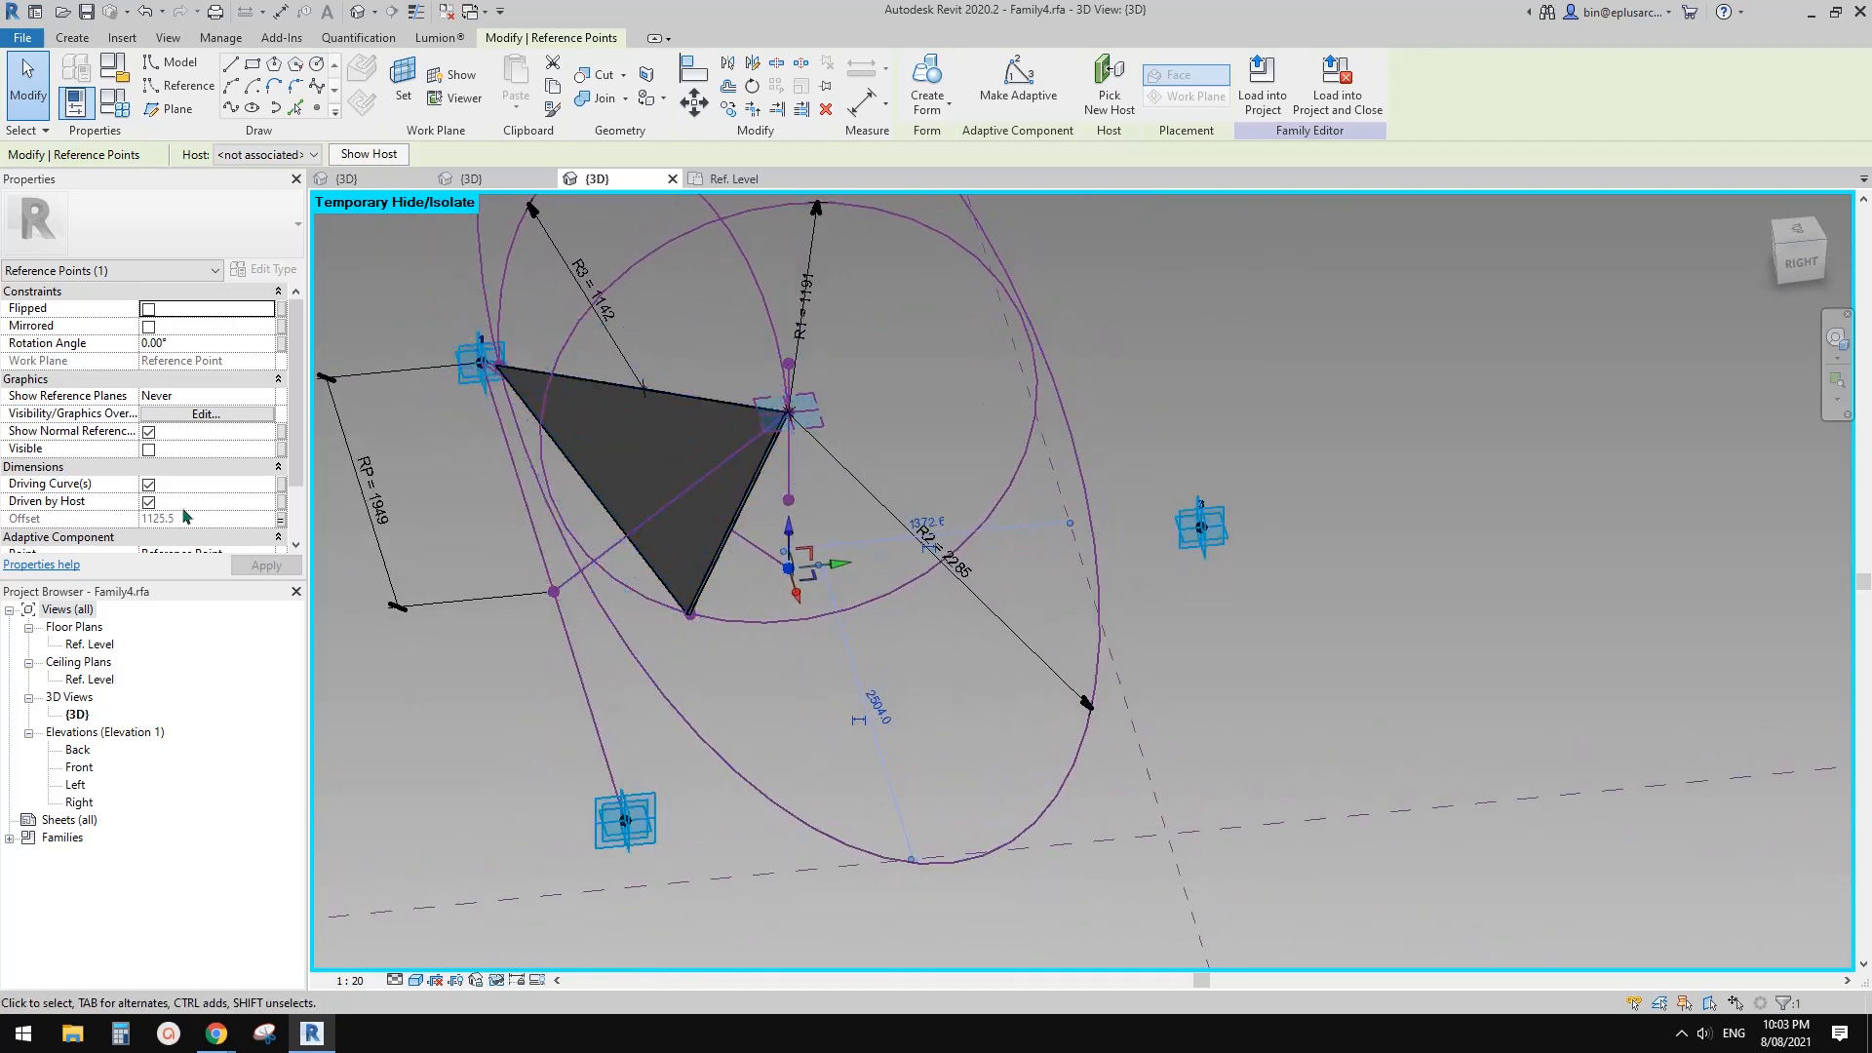
mouse_move(886, 583)
shift+middle_down()
mouse_move(719, 573)
mouse_move(926, 585)
mouse_move(907, 610)
shift+middle_up()
click(872, 572)
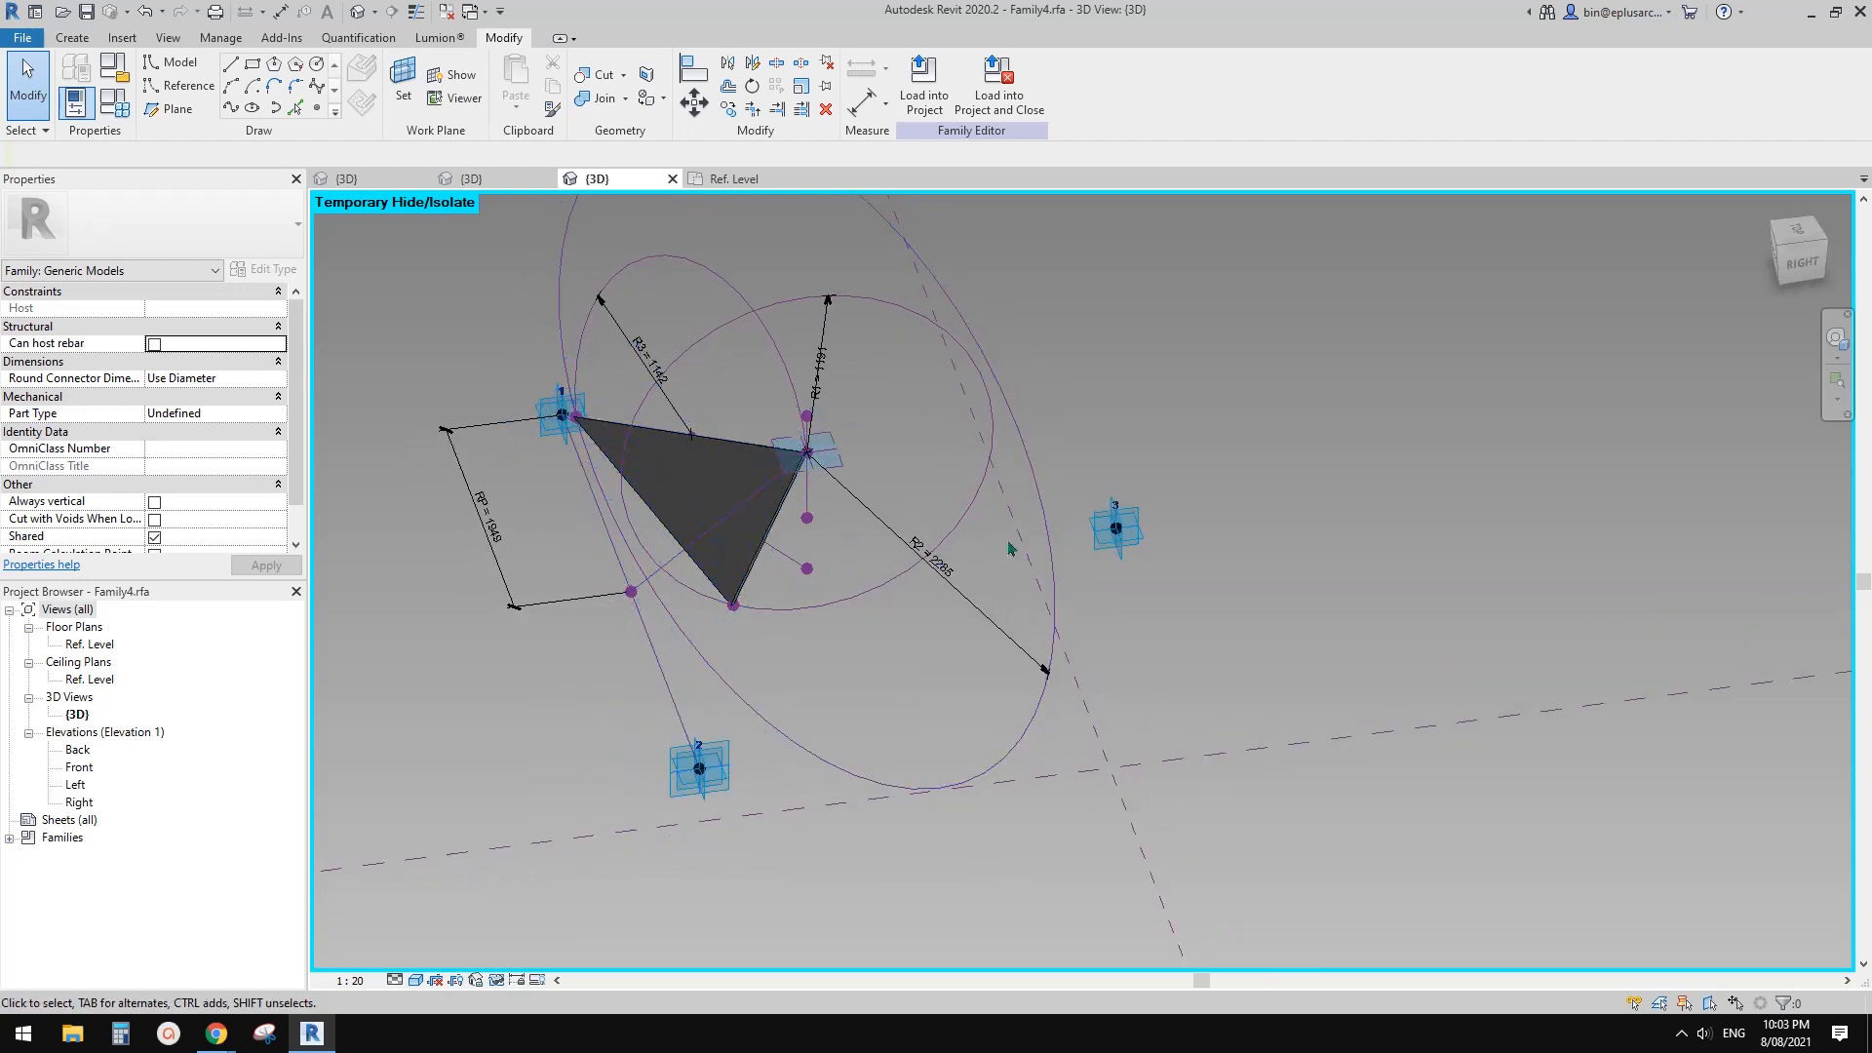
Join the midpoint between placement points 1 and 2 to placement point 3 with a line and make it a reference line.
click(632, 592)
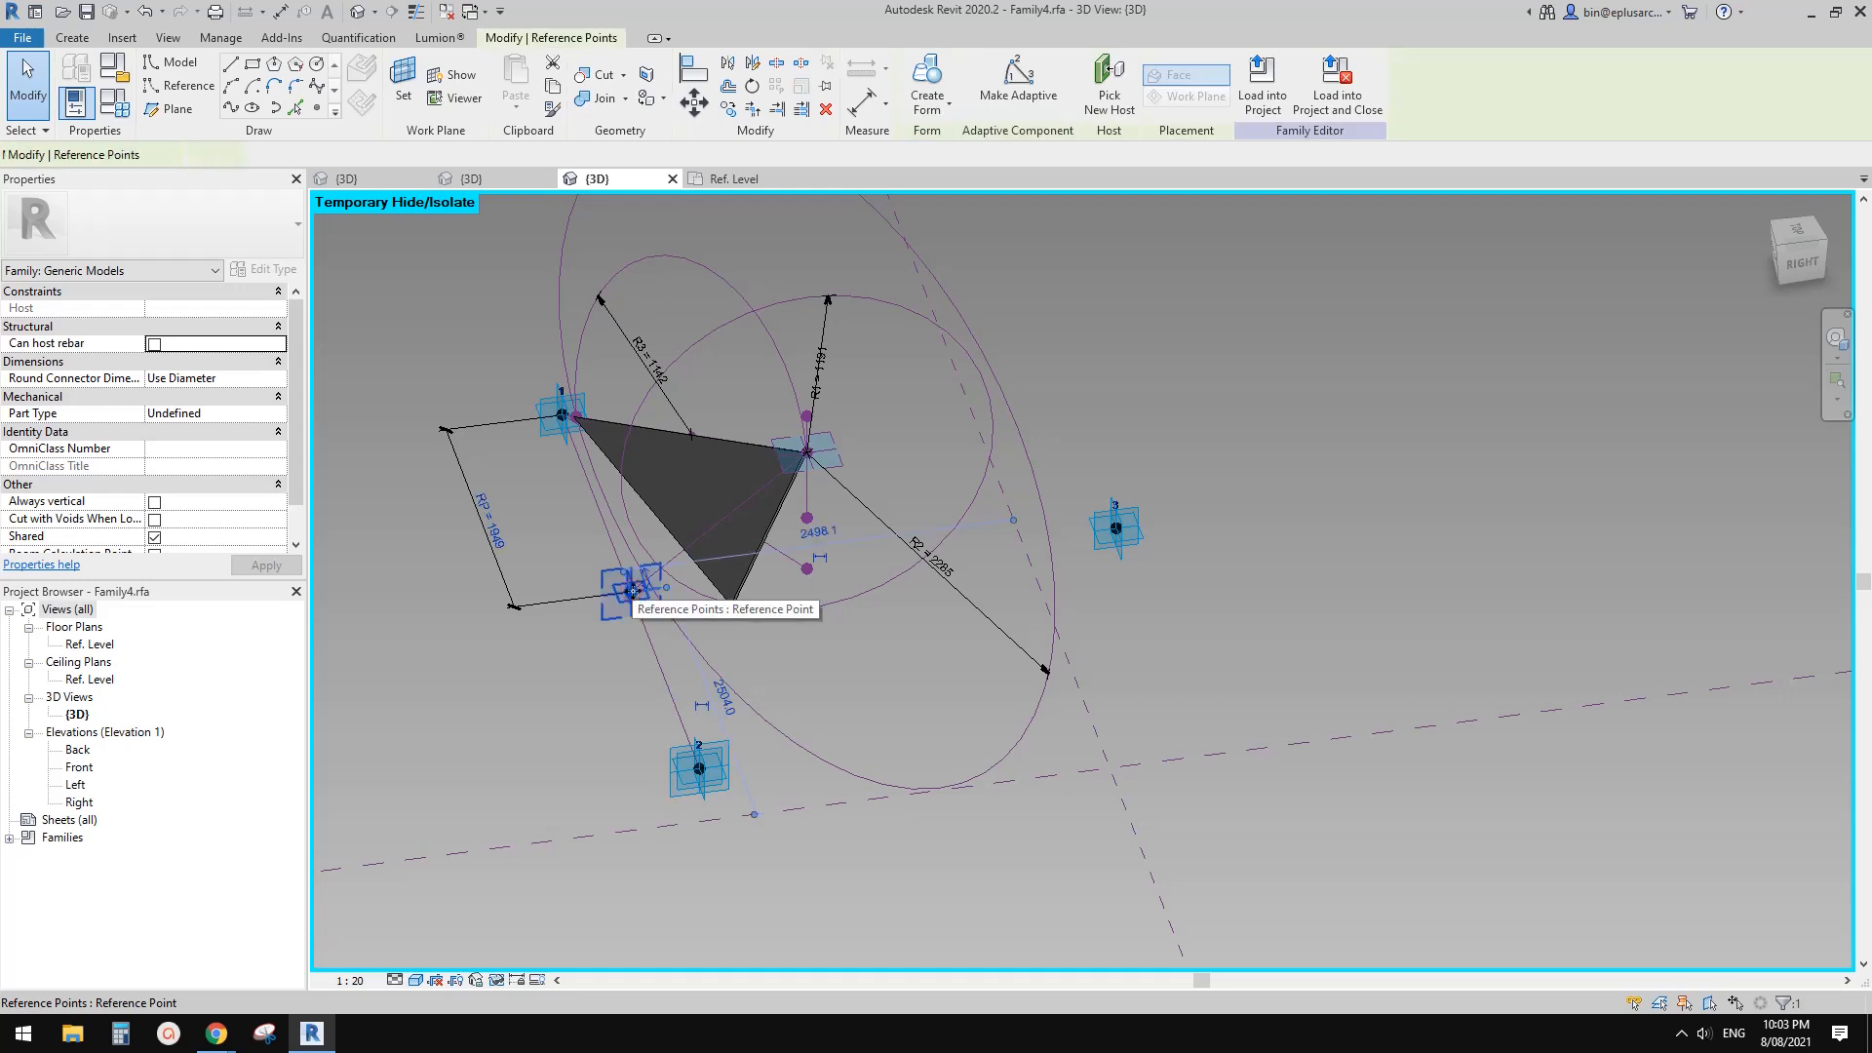
ctrl+click(1124, 549)
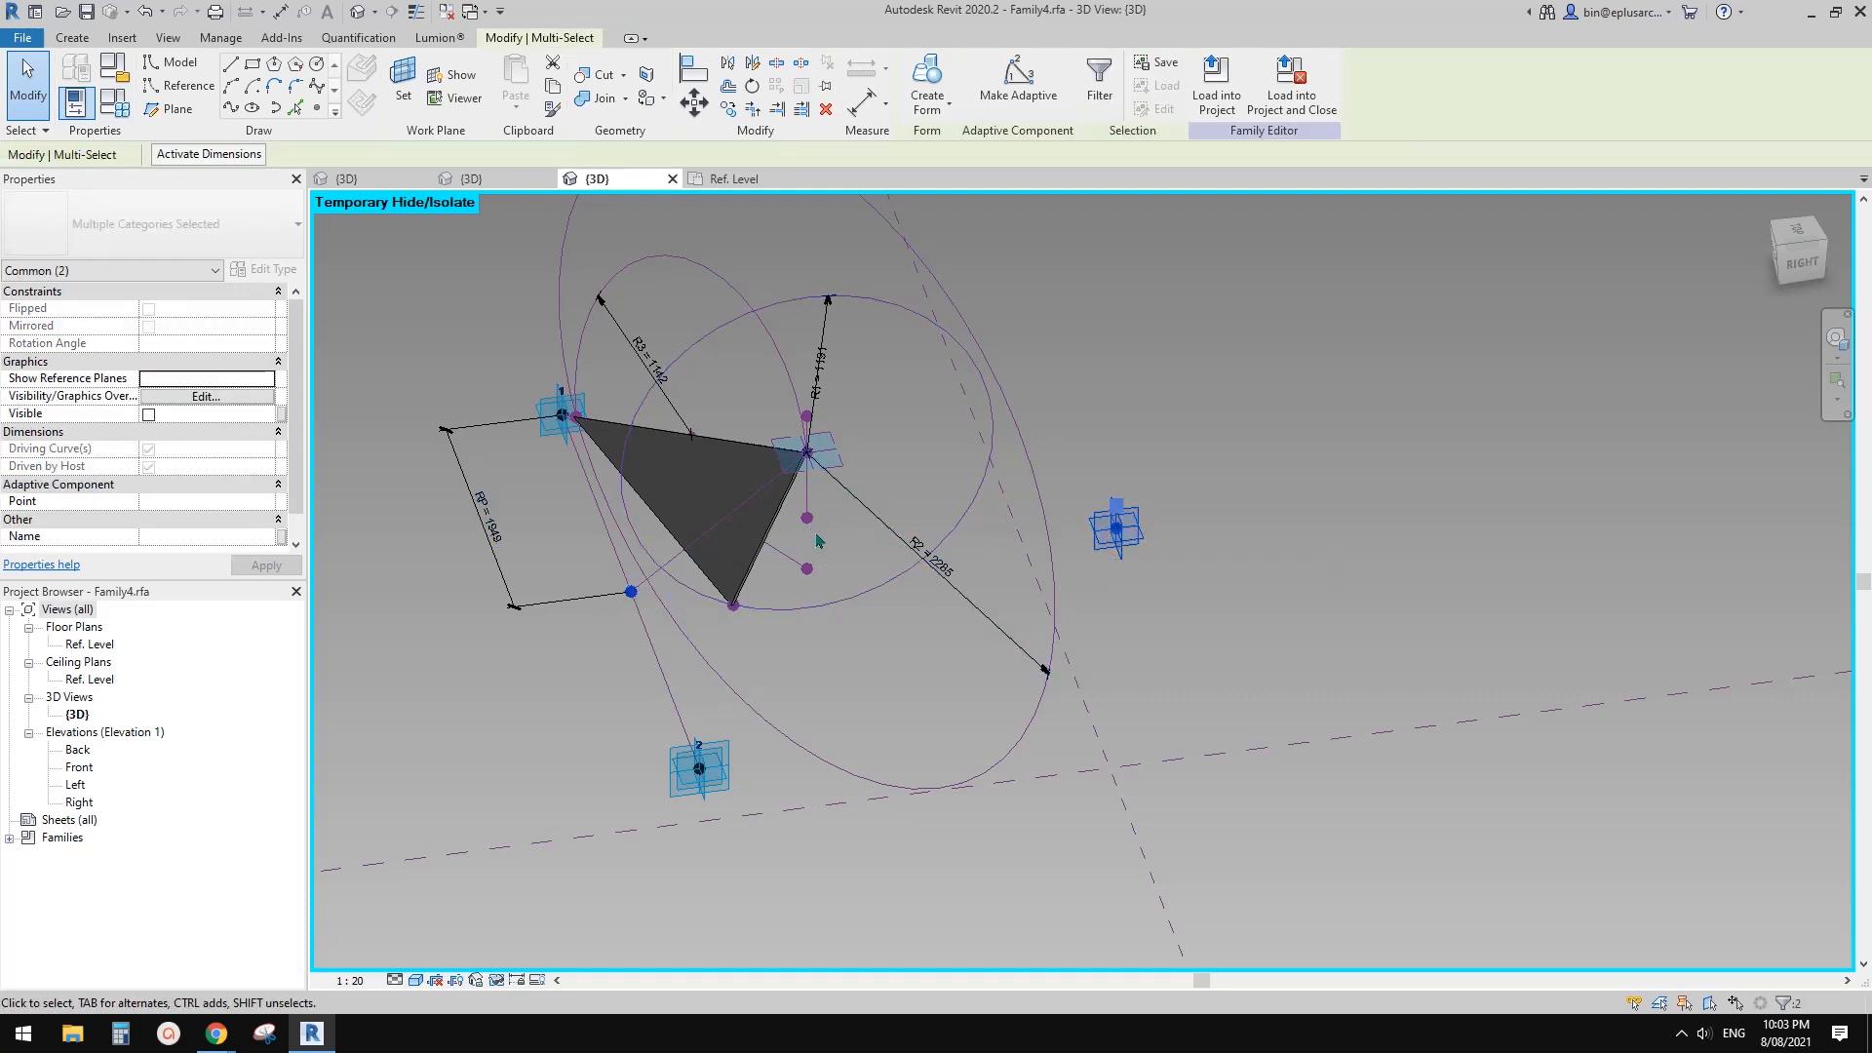
click(230, 107)
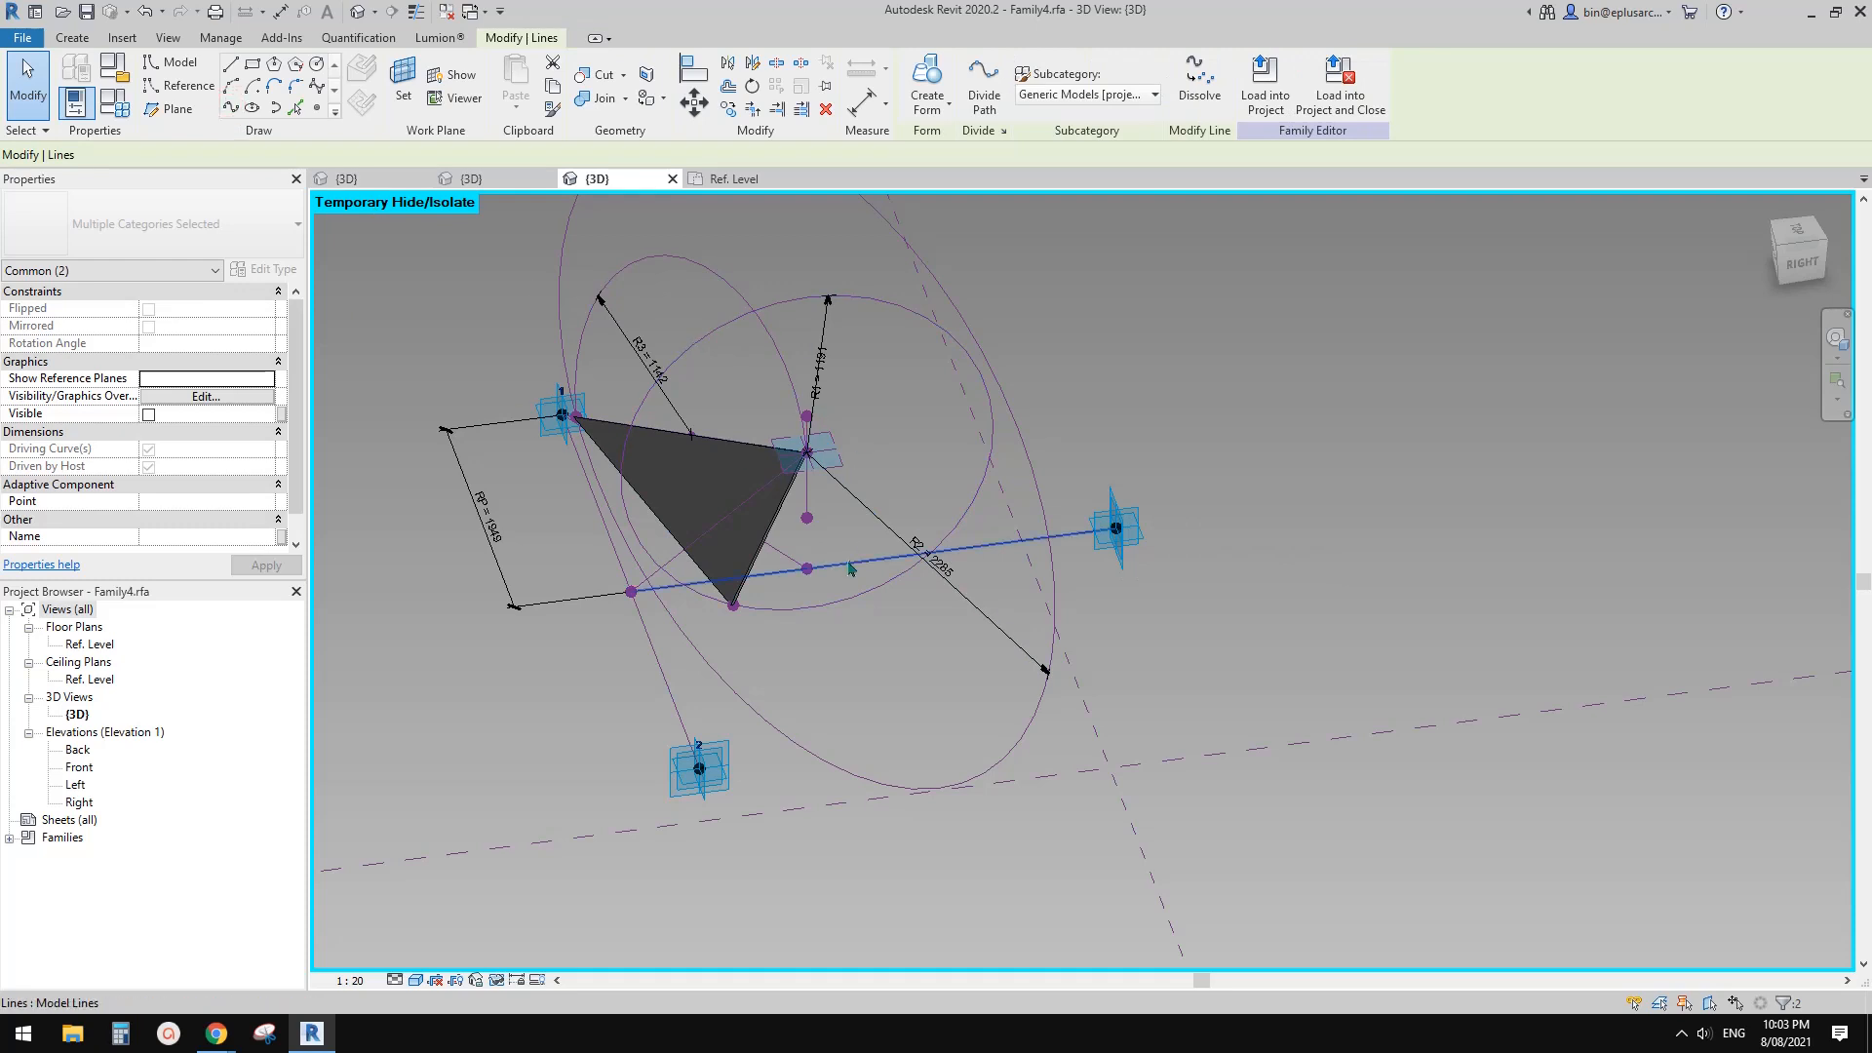
click(158, 448)
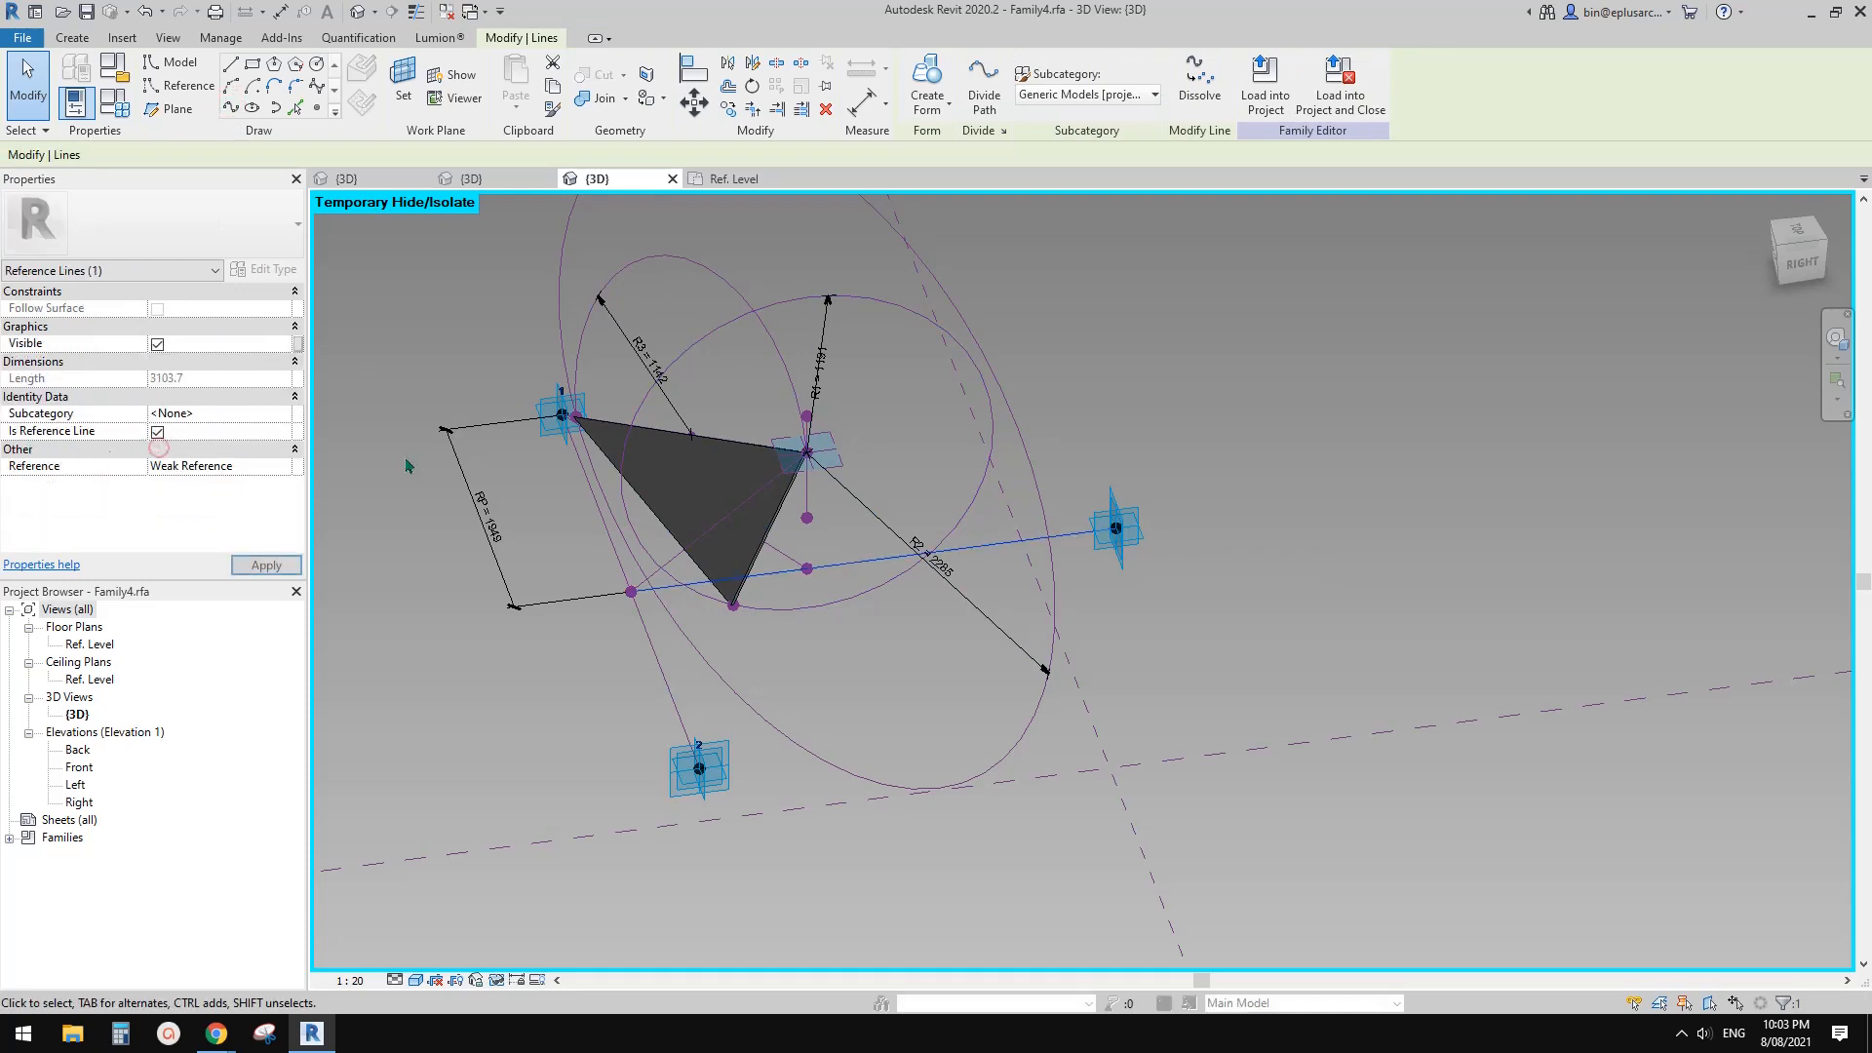
click(1034, 452)
Connect placement points 2 and 3 with a line through points and convert it to a reference line.
shift+middle_drag(1034, 452, 806, 634)
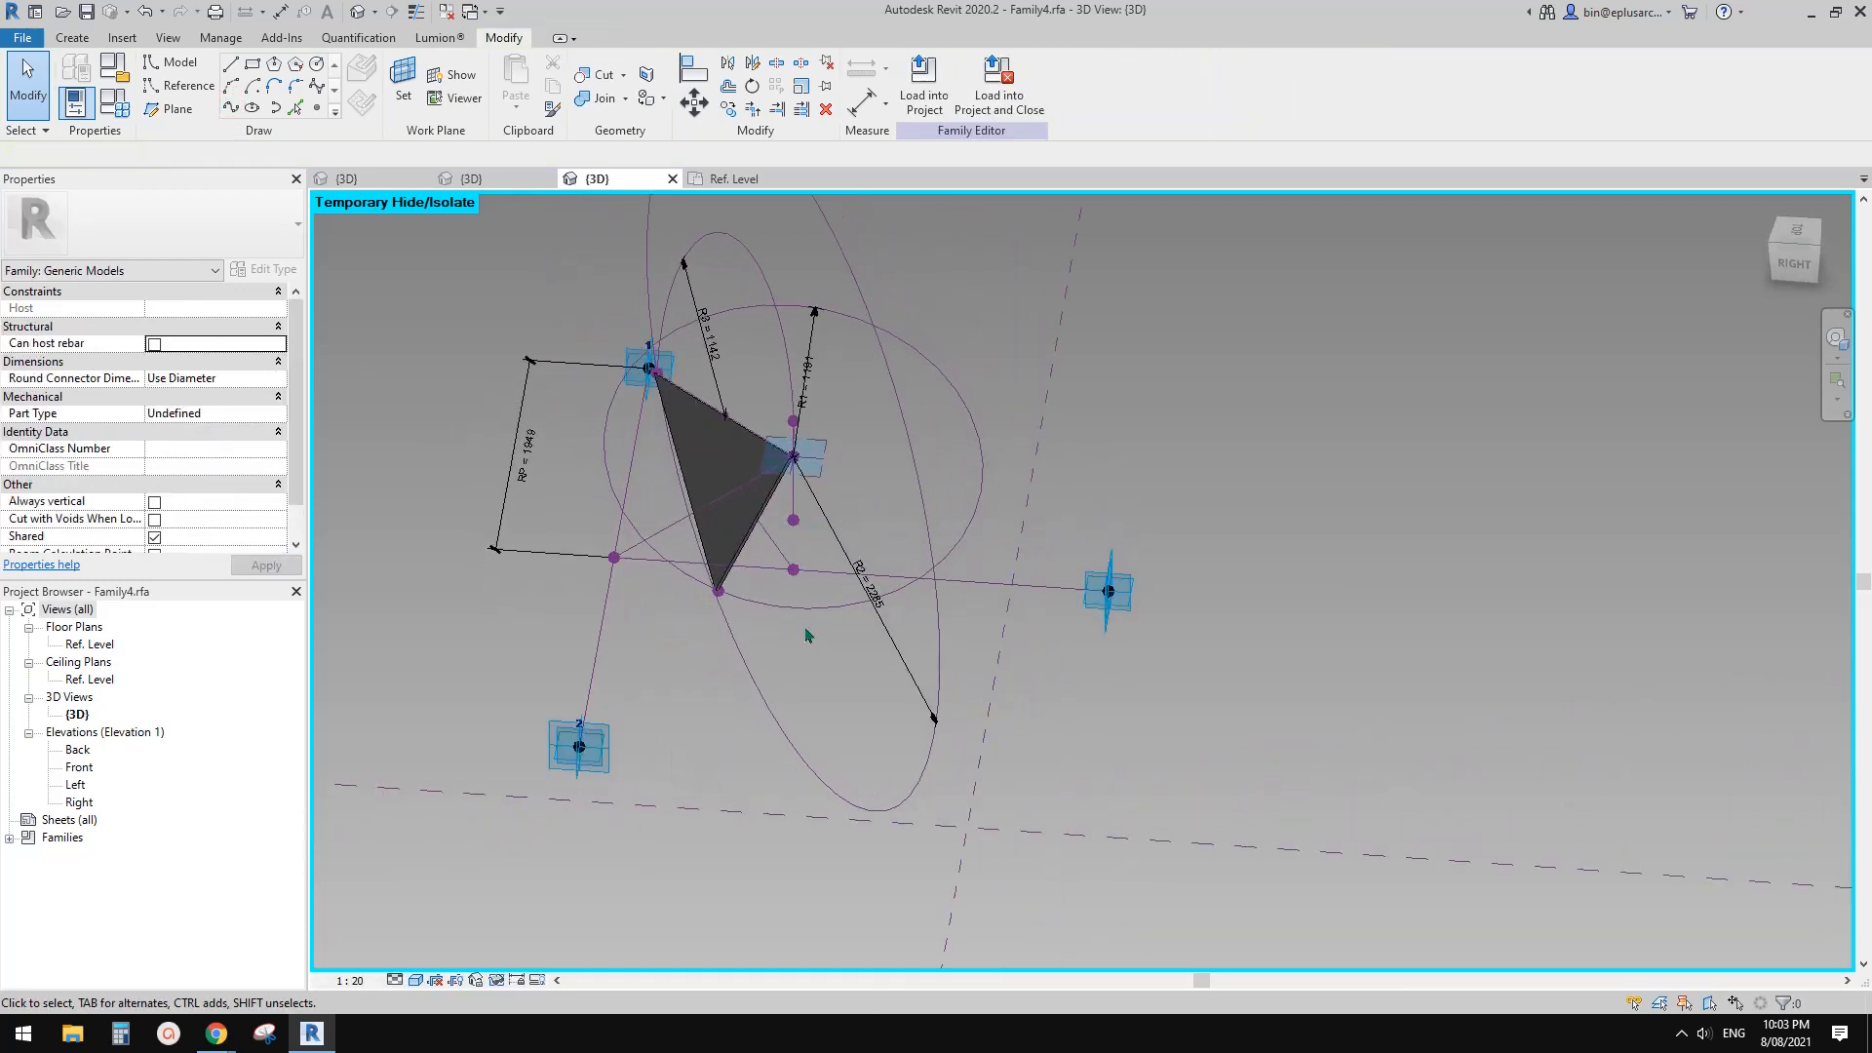
click(599, 761)
ctrl+click(1109, 590)
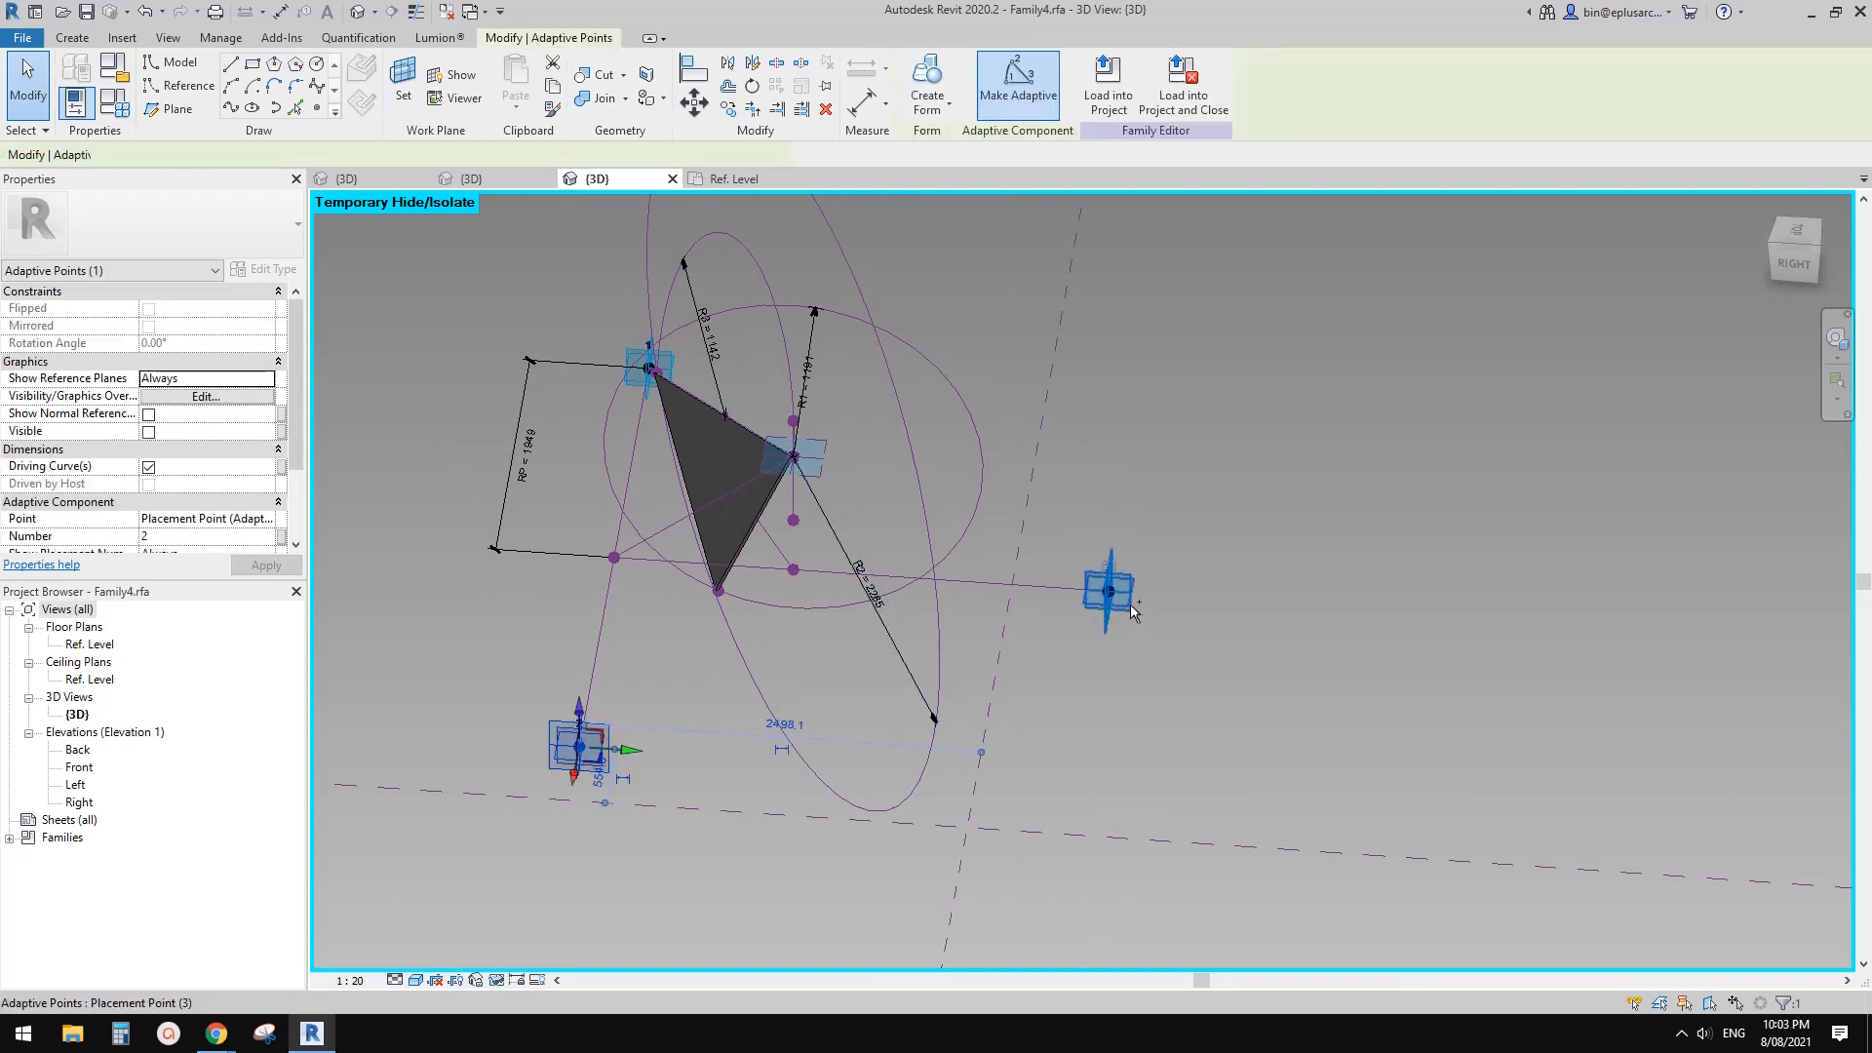
click(232, 107)
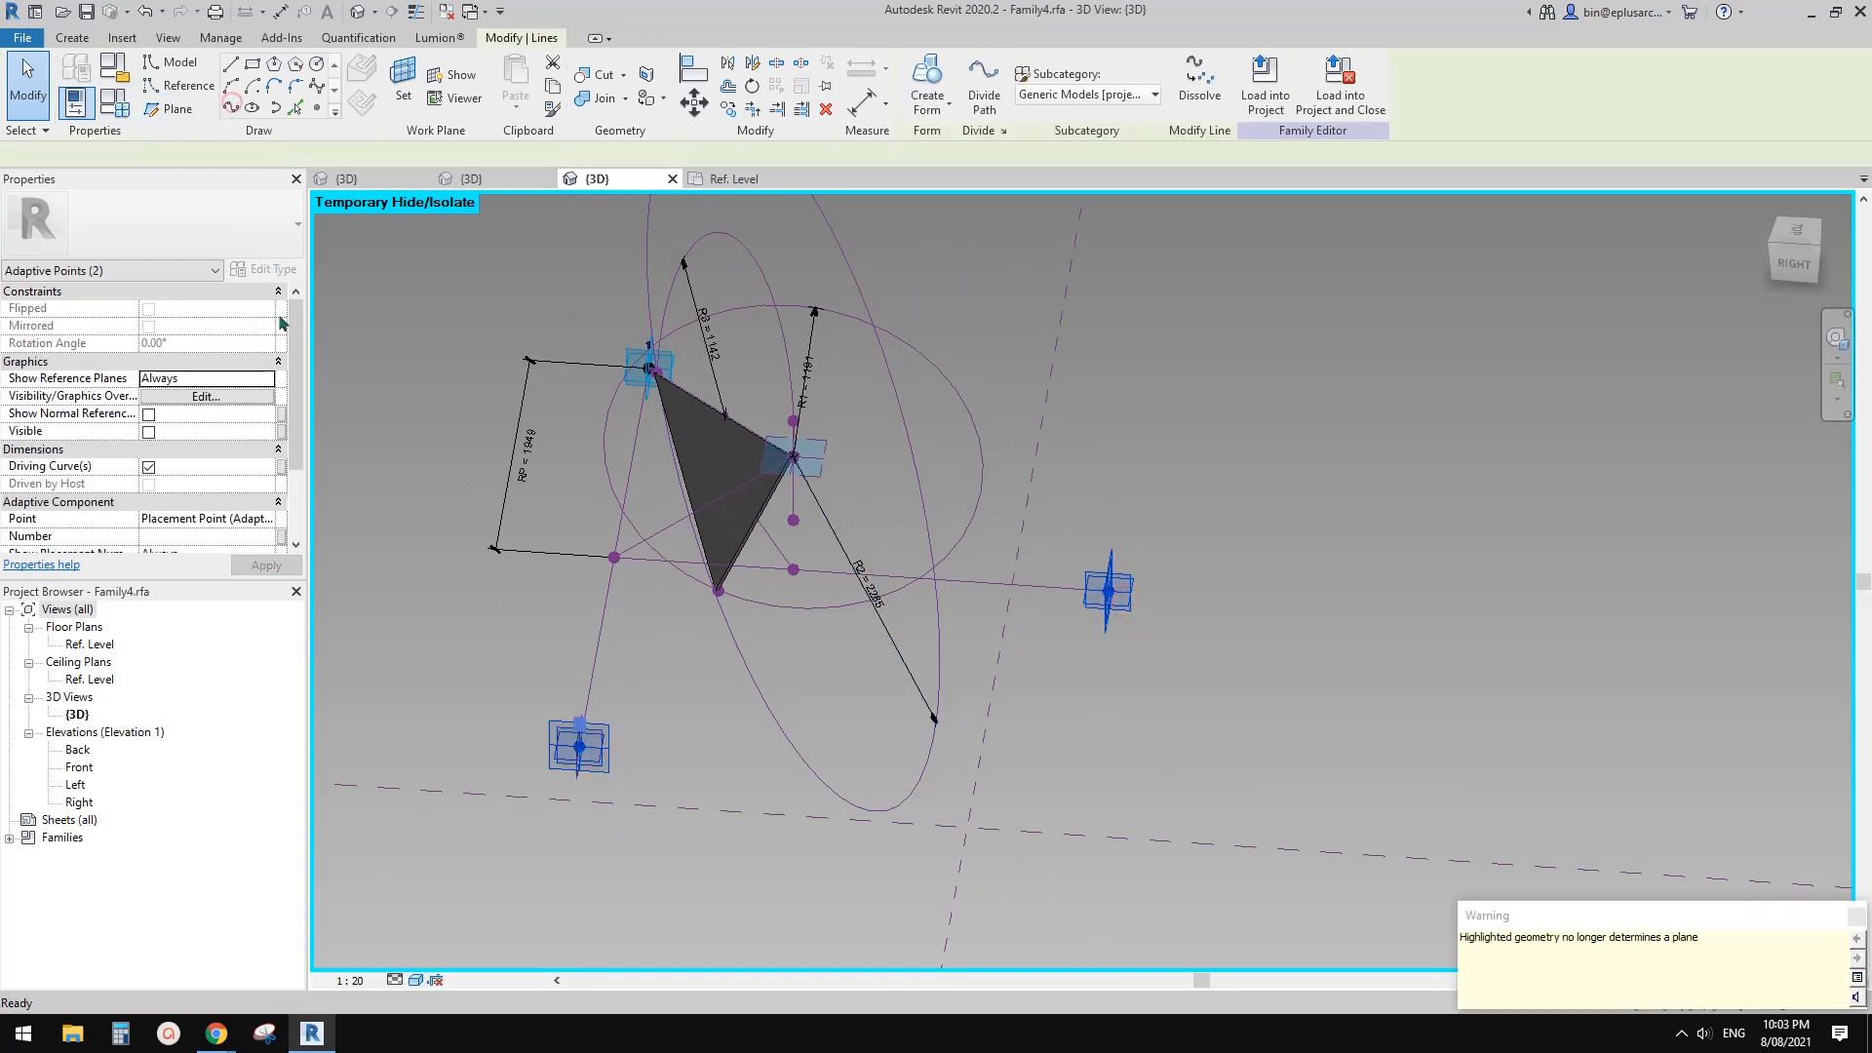
click(157, 449)
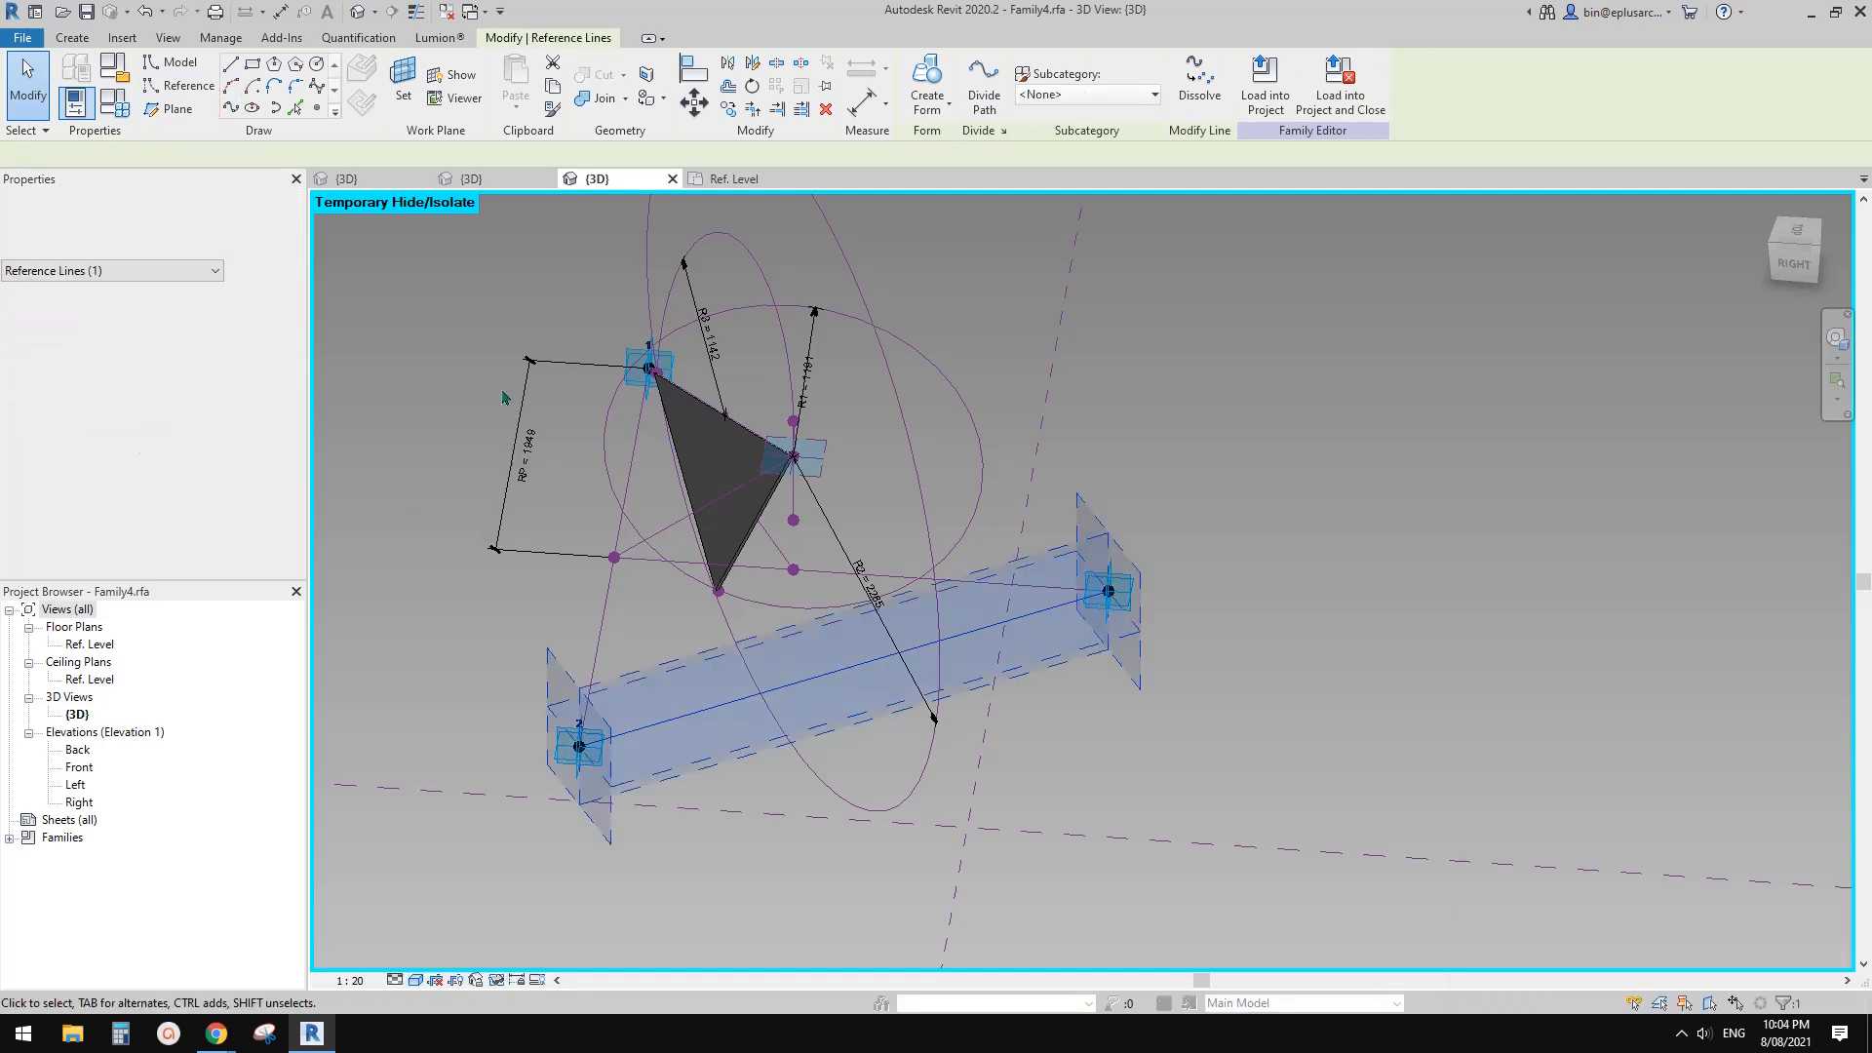
Place a reference point at the midpoint of the reference line between placement points 2 and 3.
click(319, 108)
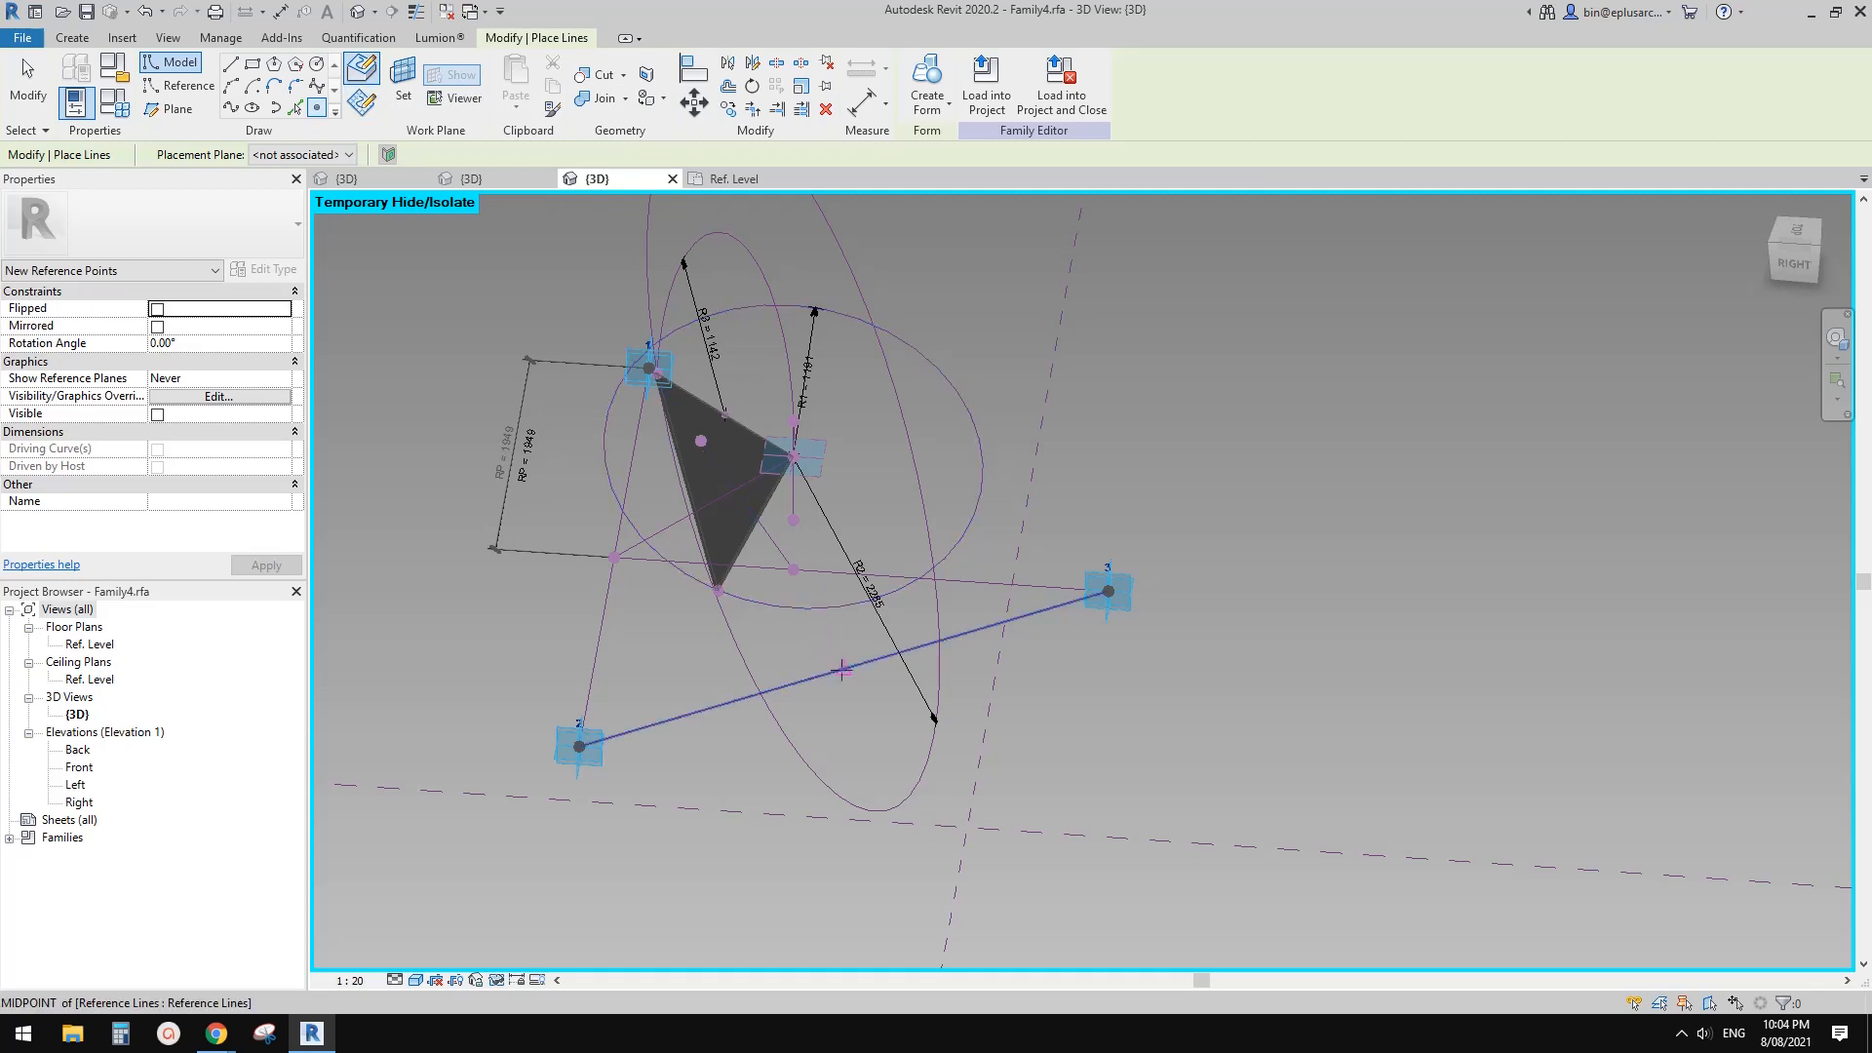
click(842, 671)
key(Escape)
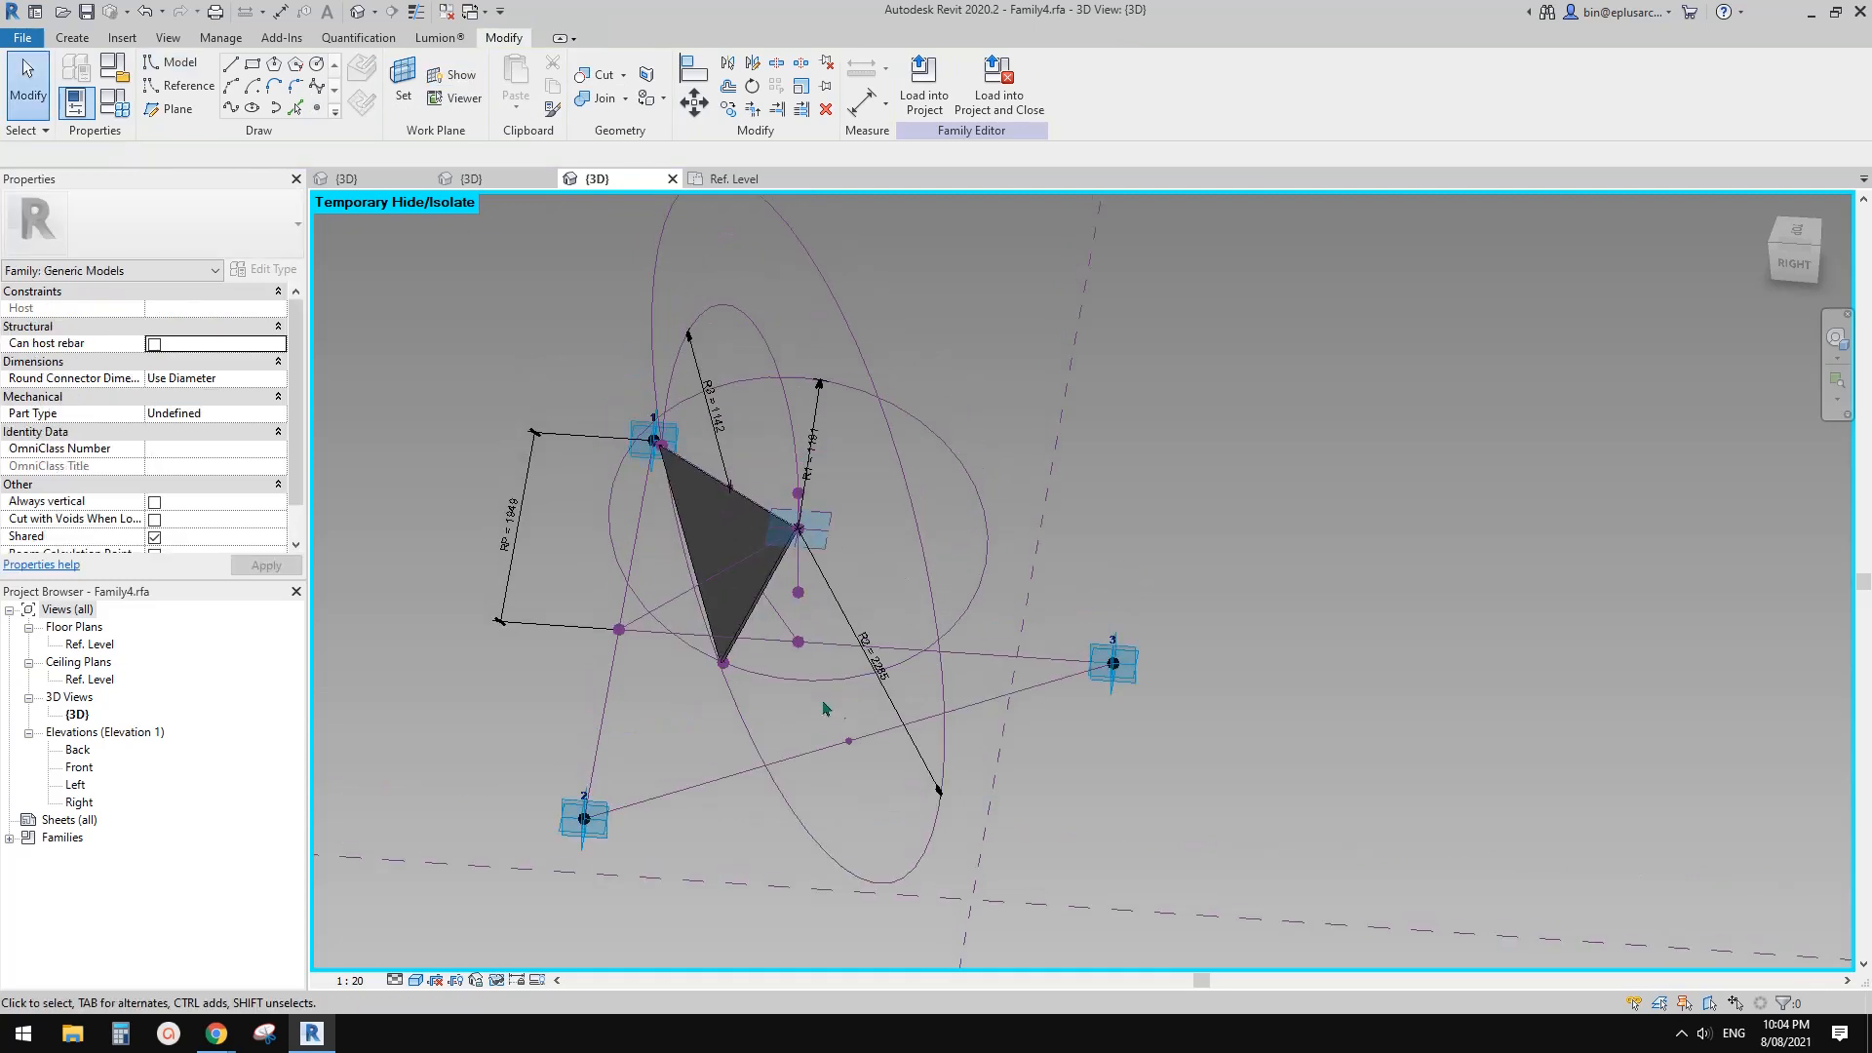
shift+middle_drag(823, 709, 817, 682)
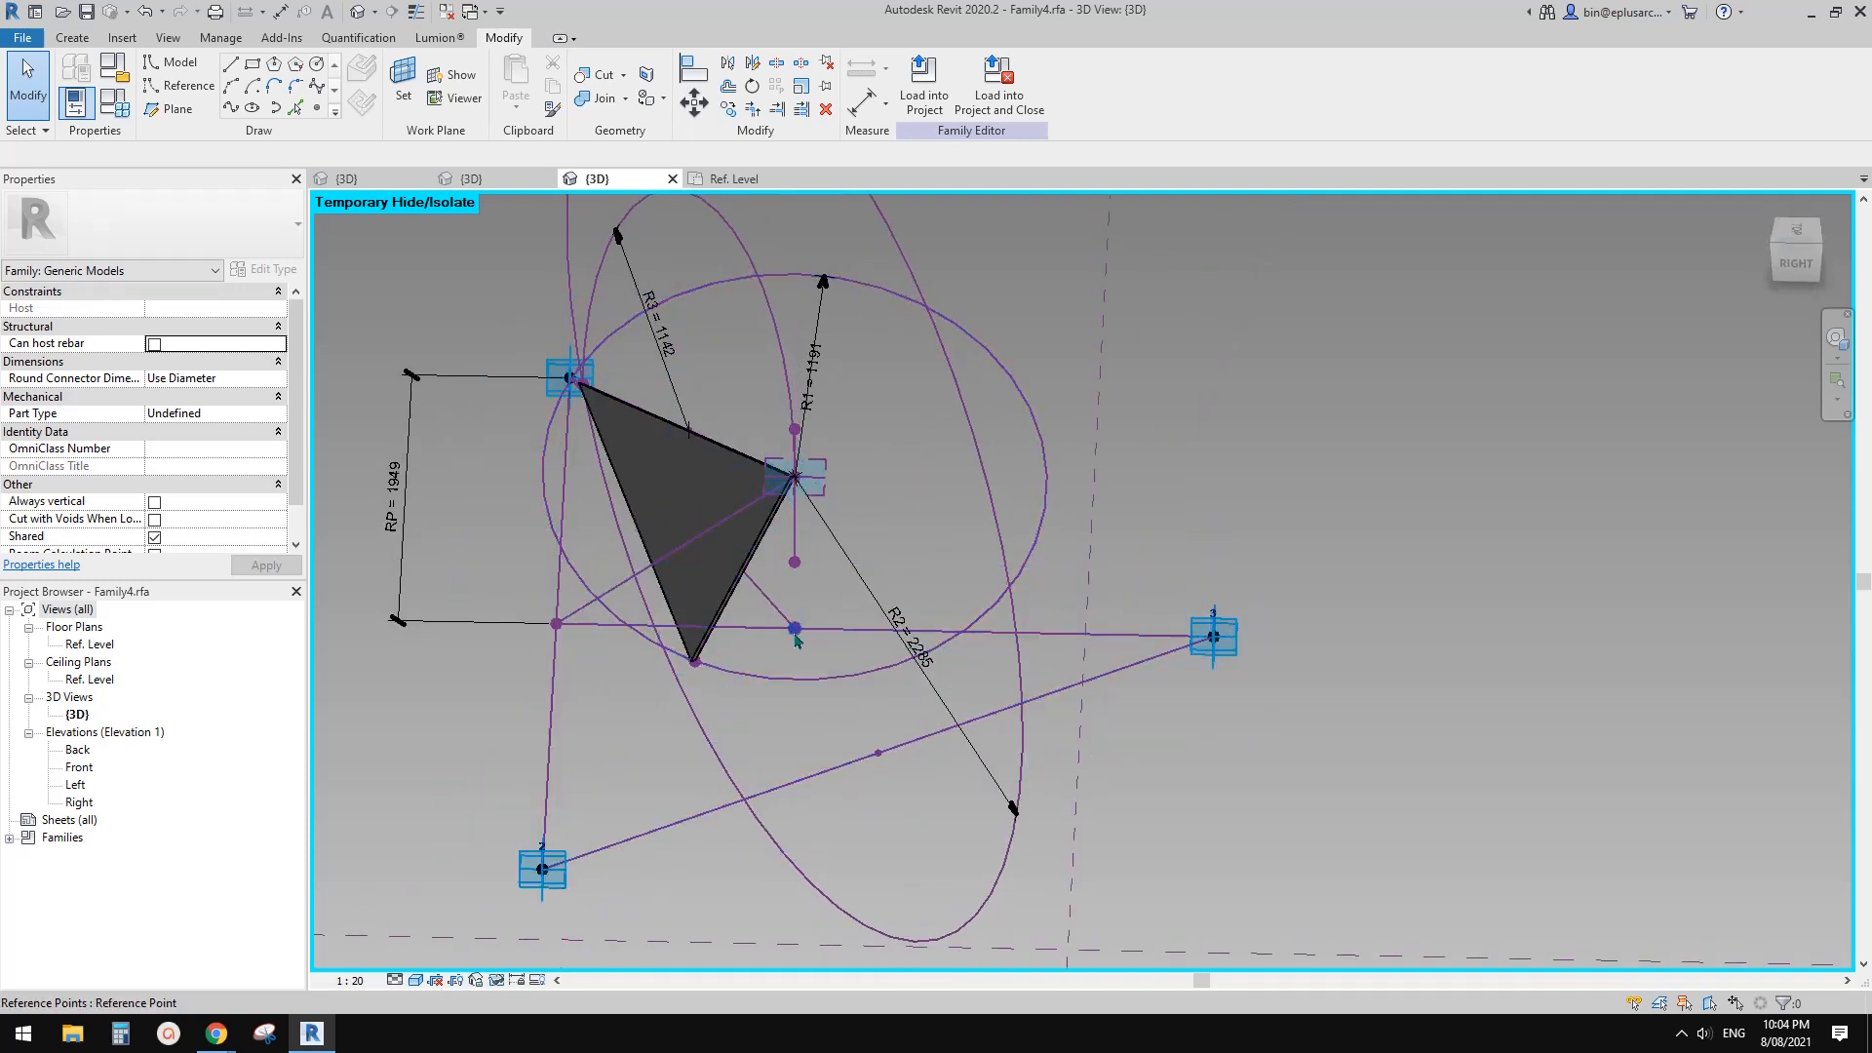
Connect placement point 1 to the midpoint of the line between points 2 and 3 and make that connection a reference line.
key(Tab)
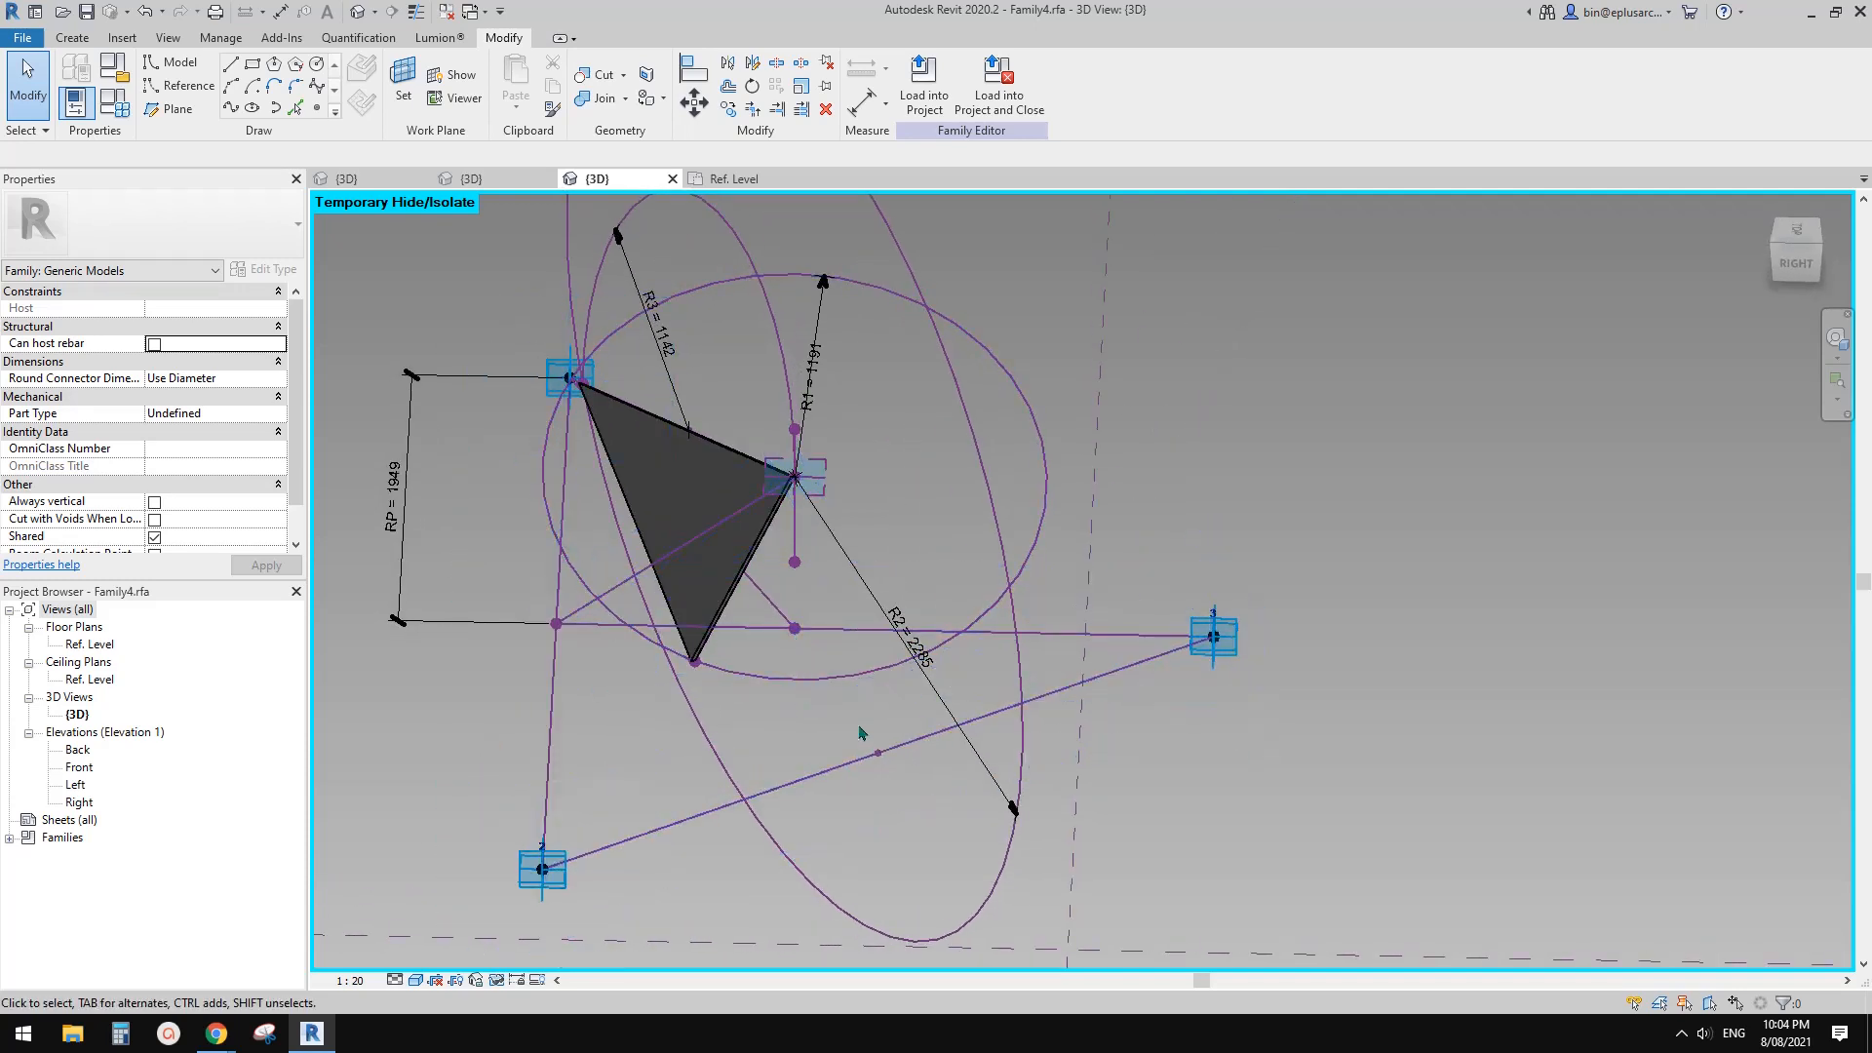
click(564, 400)
ctrl+click(875, 747)
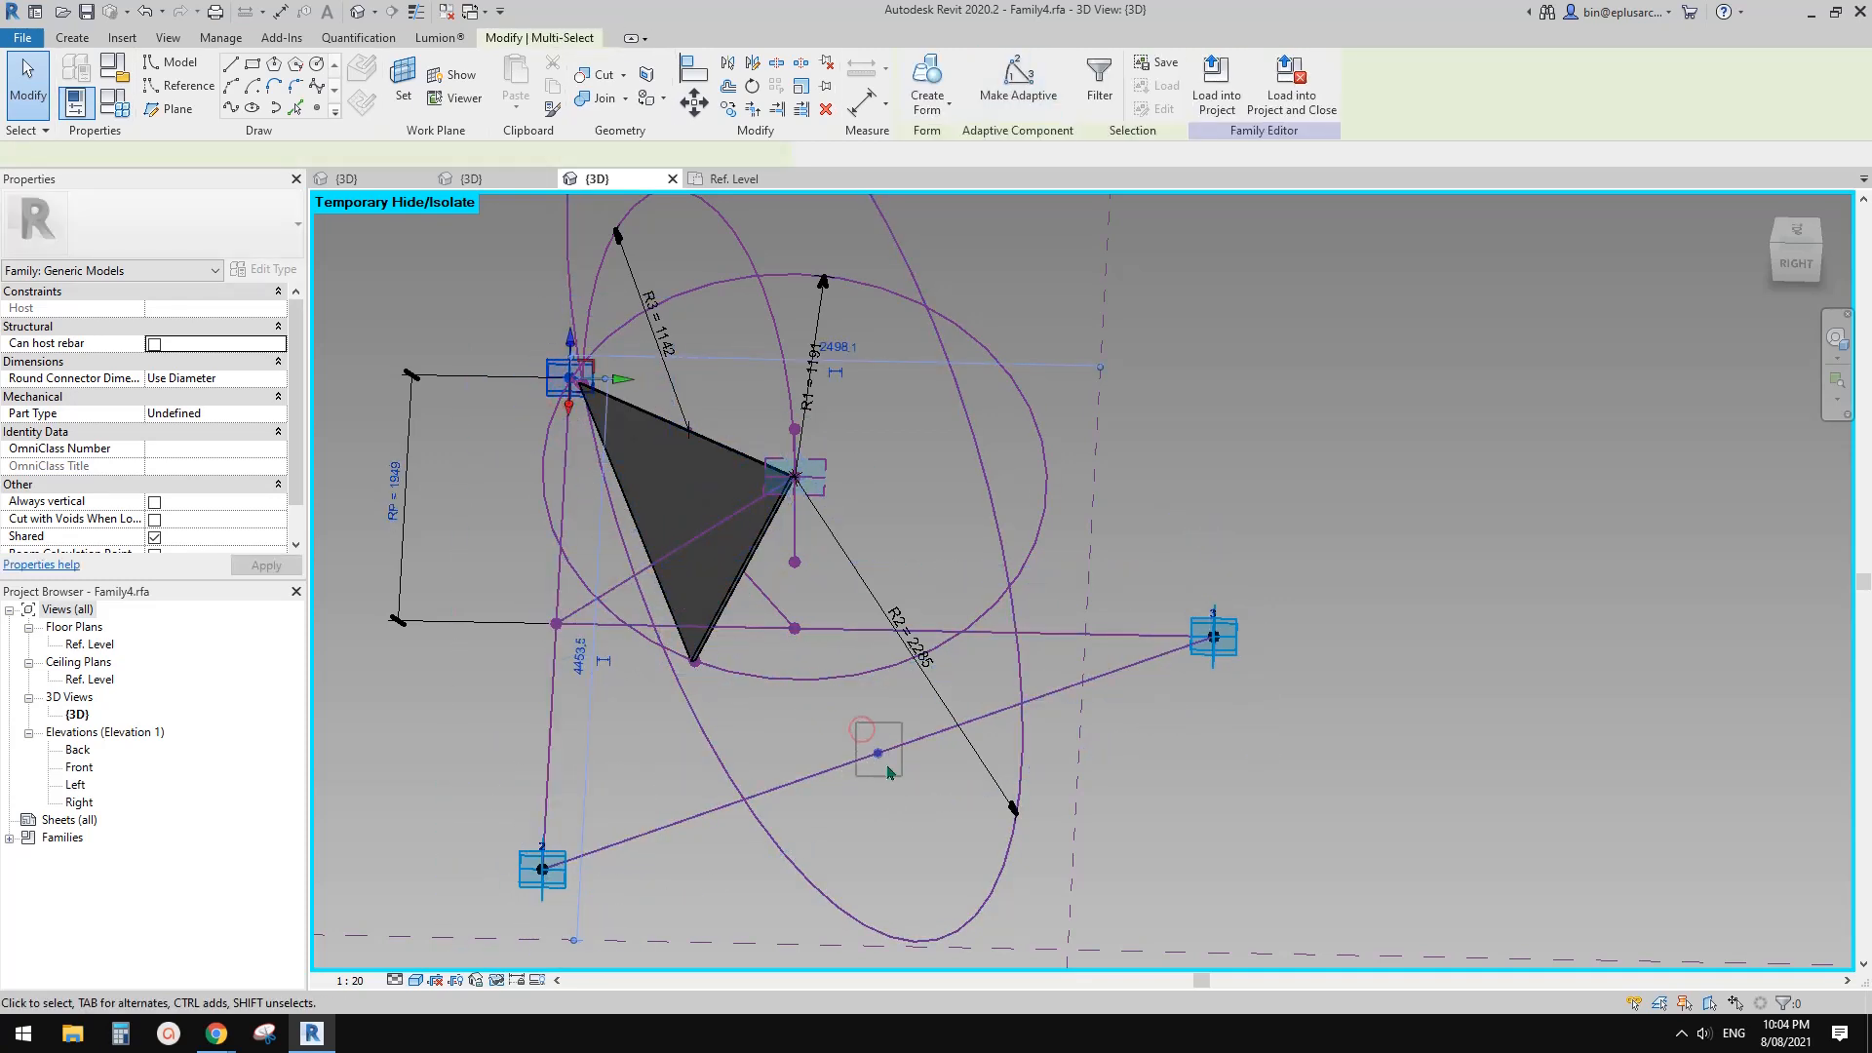
click(230, 108)
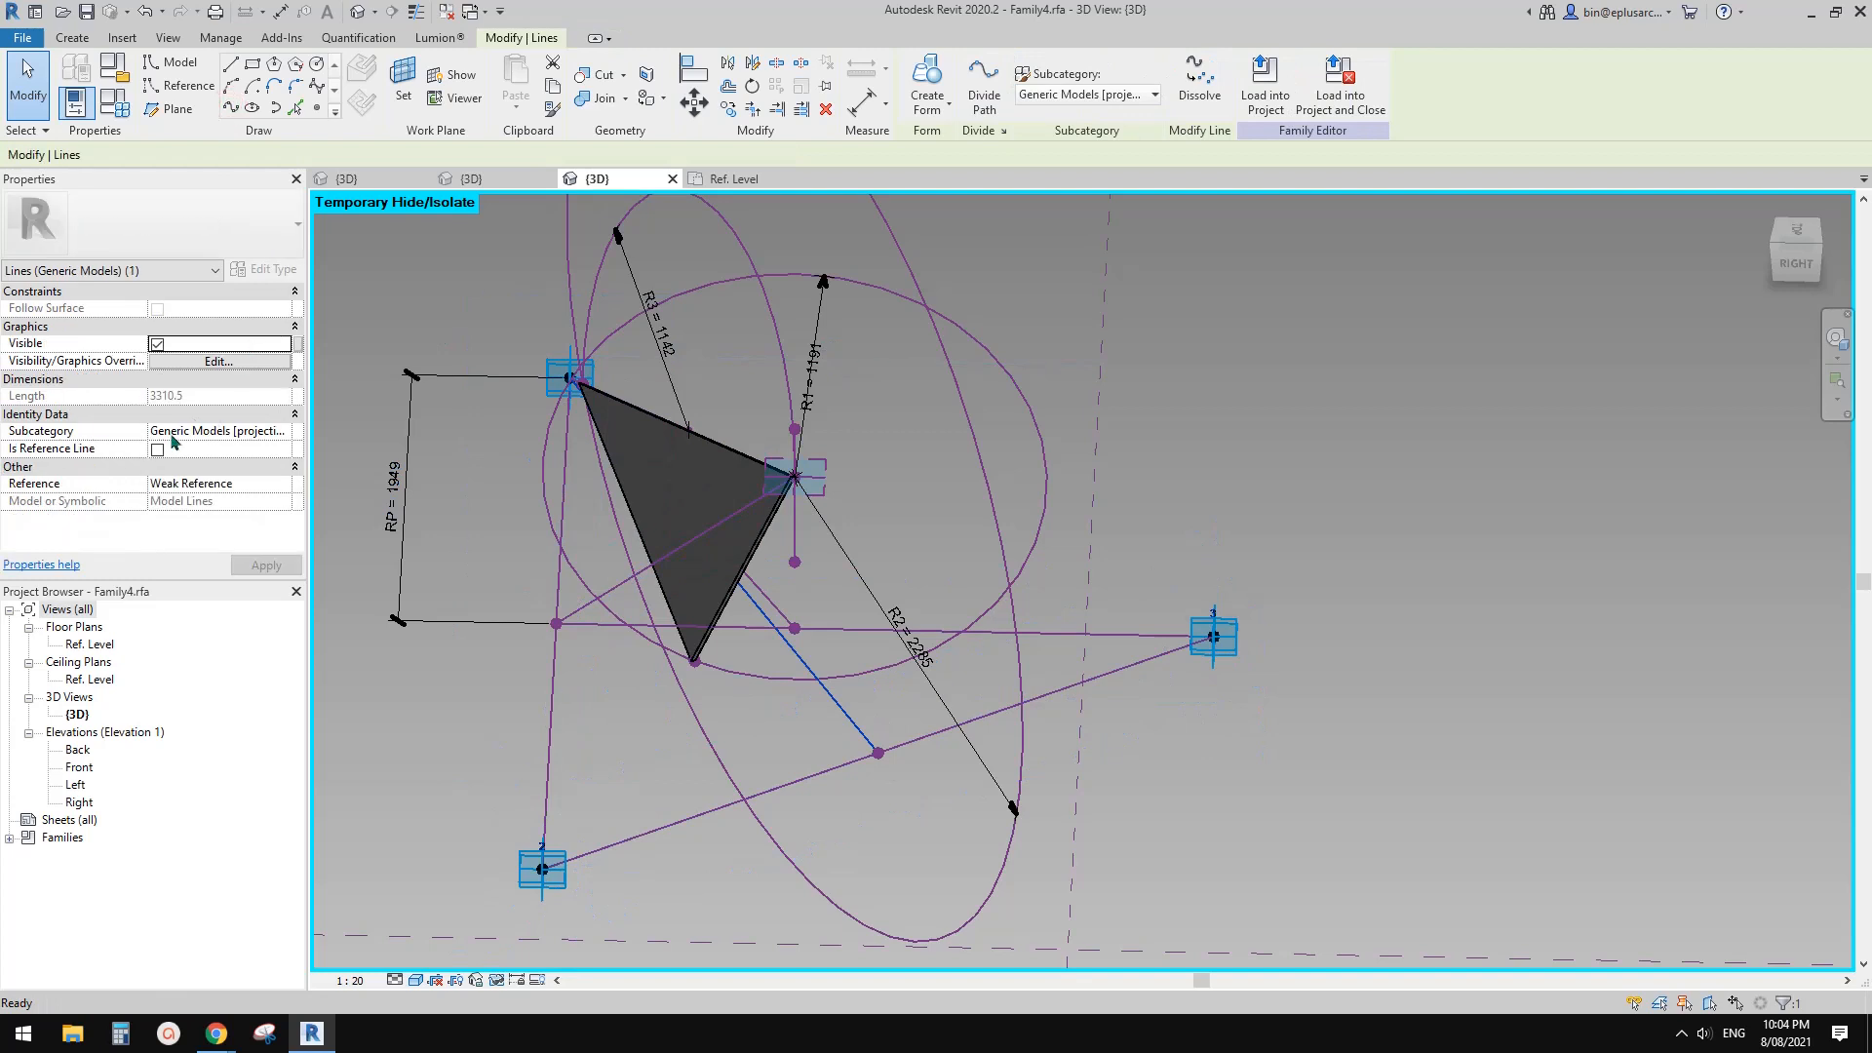
click(158, 449)
key(Escape)
Examine the crossing of the two median reference lines and the existing reference point beside it.
scroll(773, 629, up, 2)
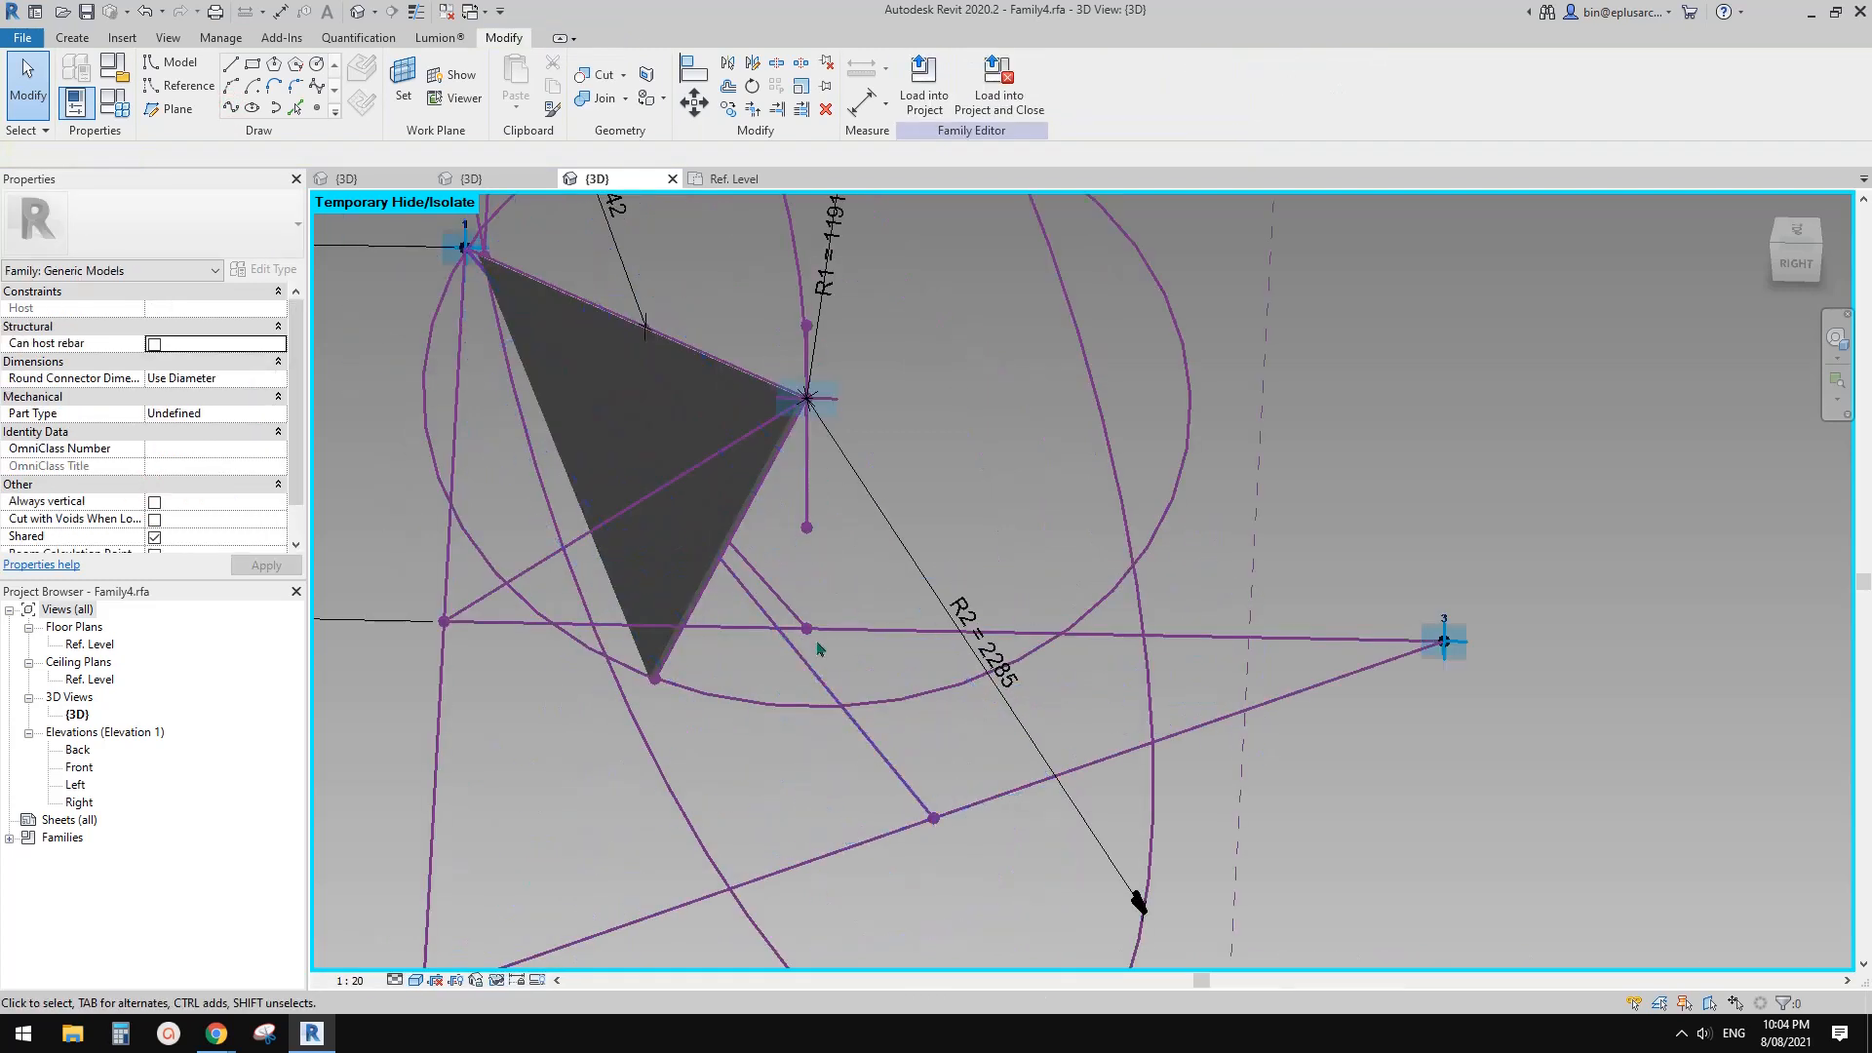
key(Tab)
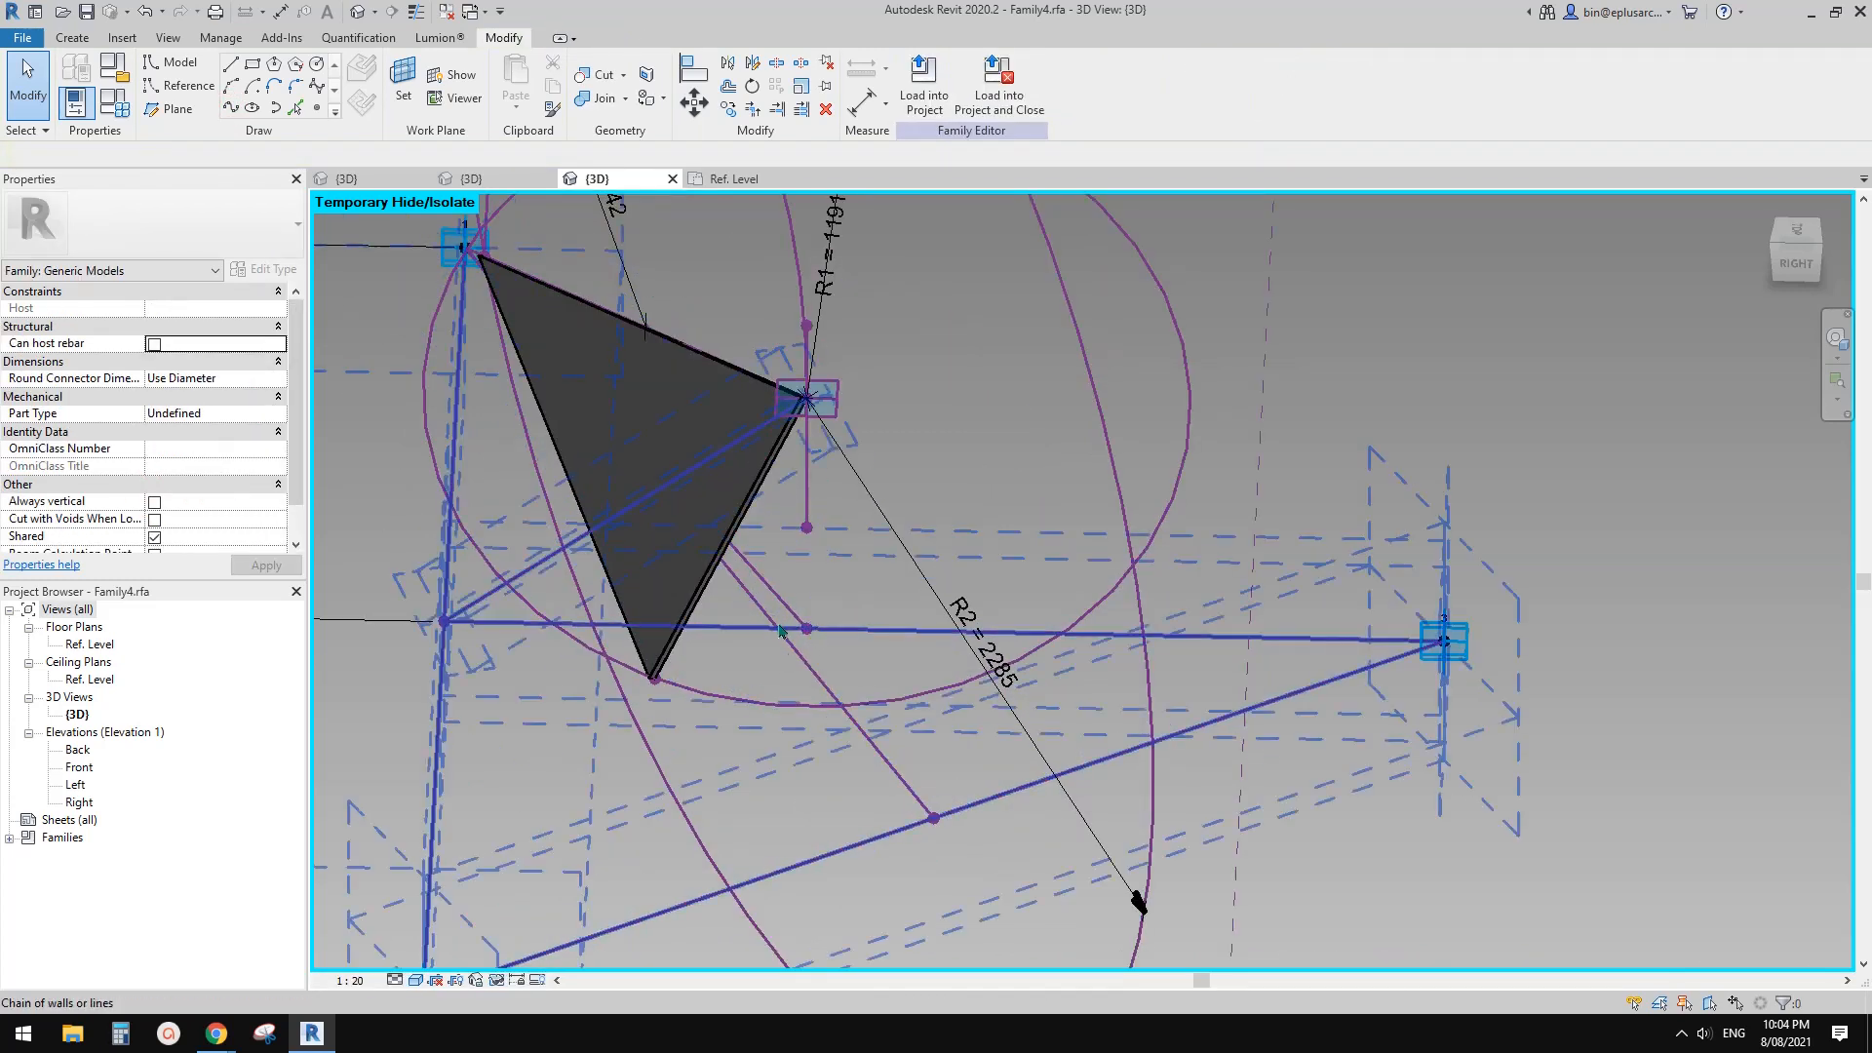
scroll(780, 631, up, 2)
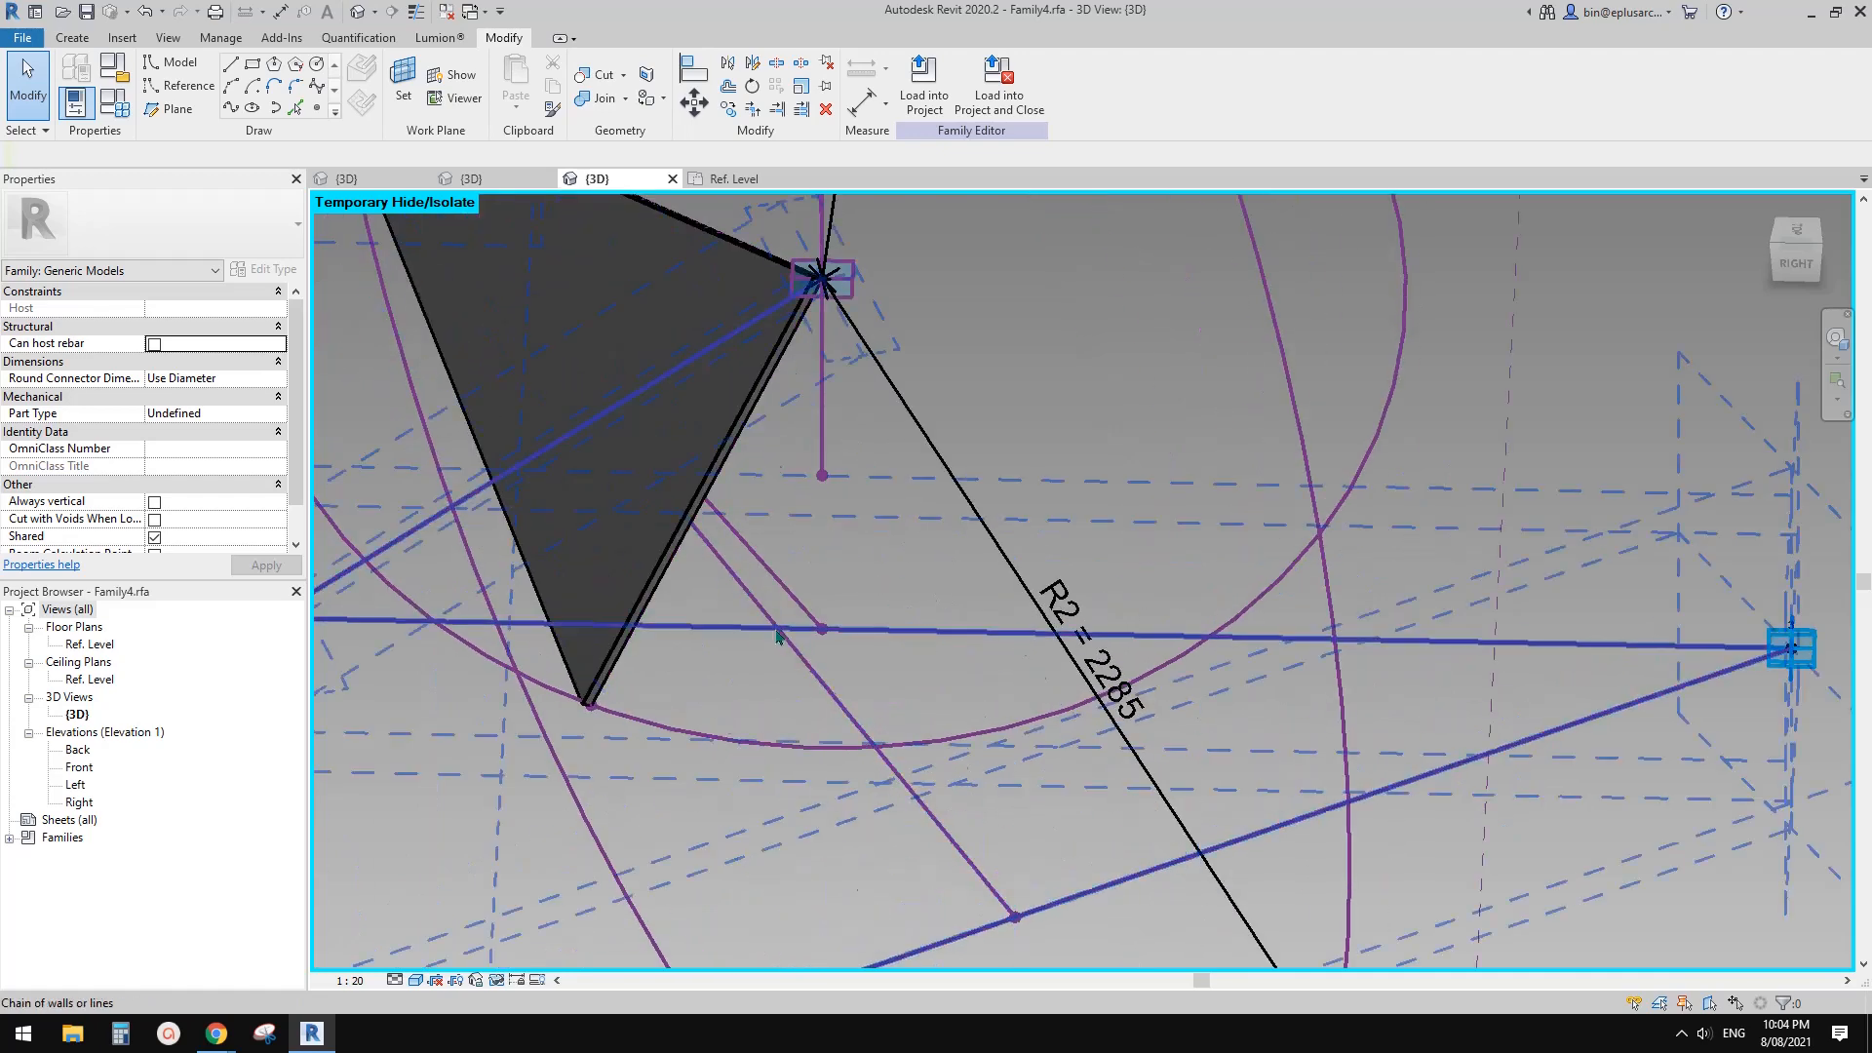
scroll(777, 636, down, 2)
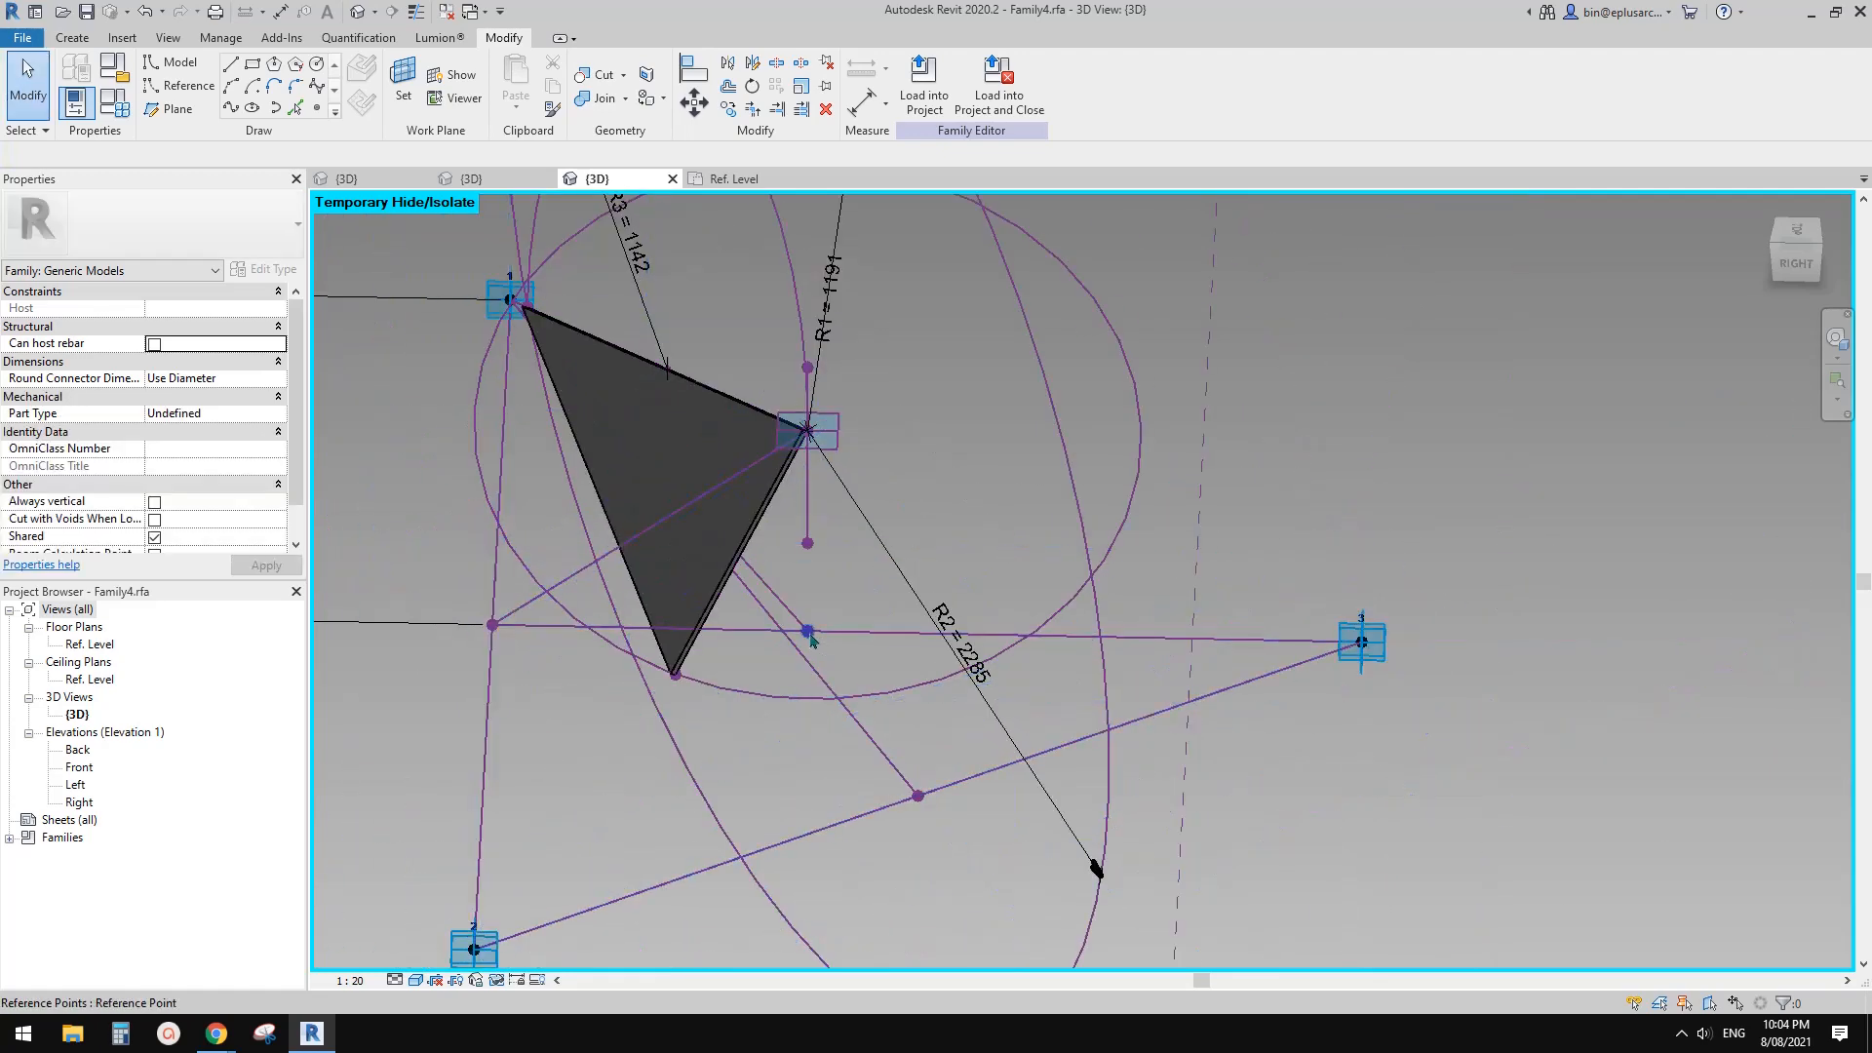
mouse_move(810, 639)
shift+middle_down()
mouse_move(878, 649)
mouse_move(826, 654)
shift+middle_up()
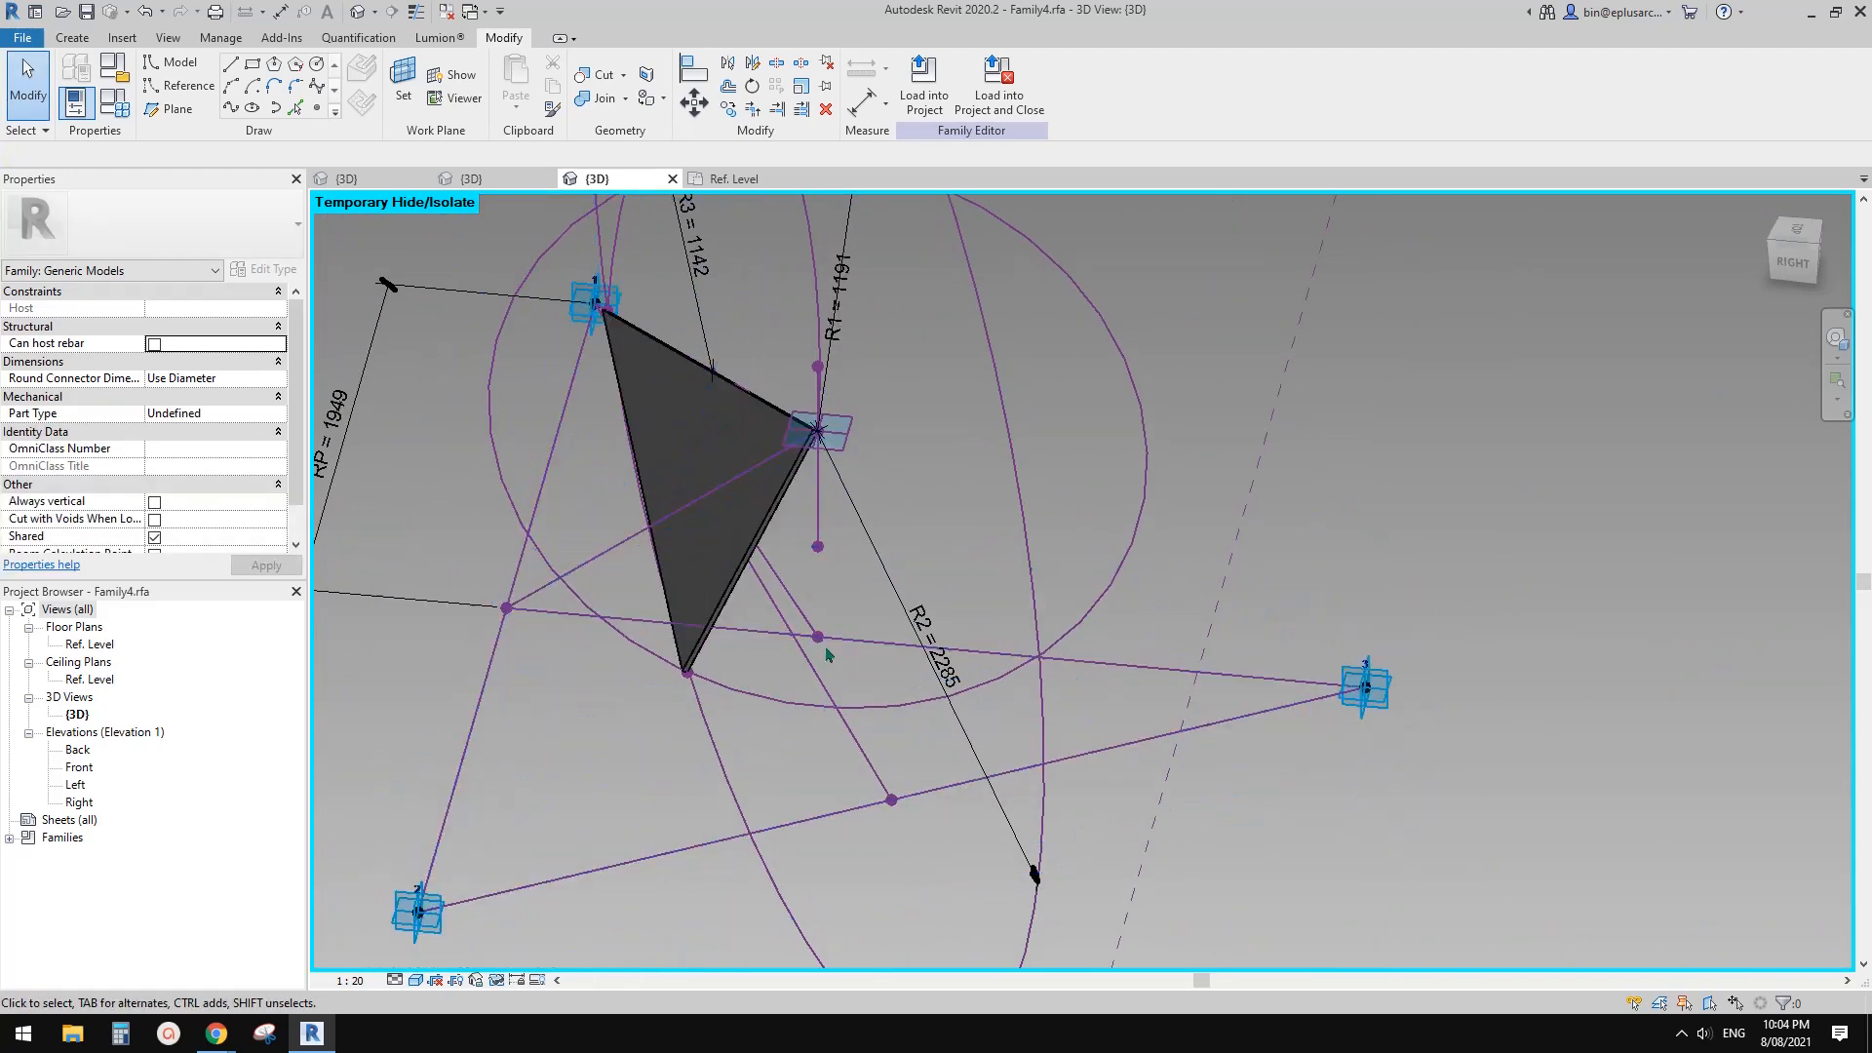
click(826, 649)
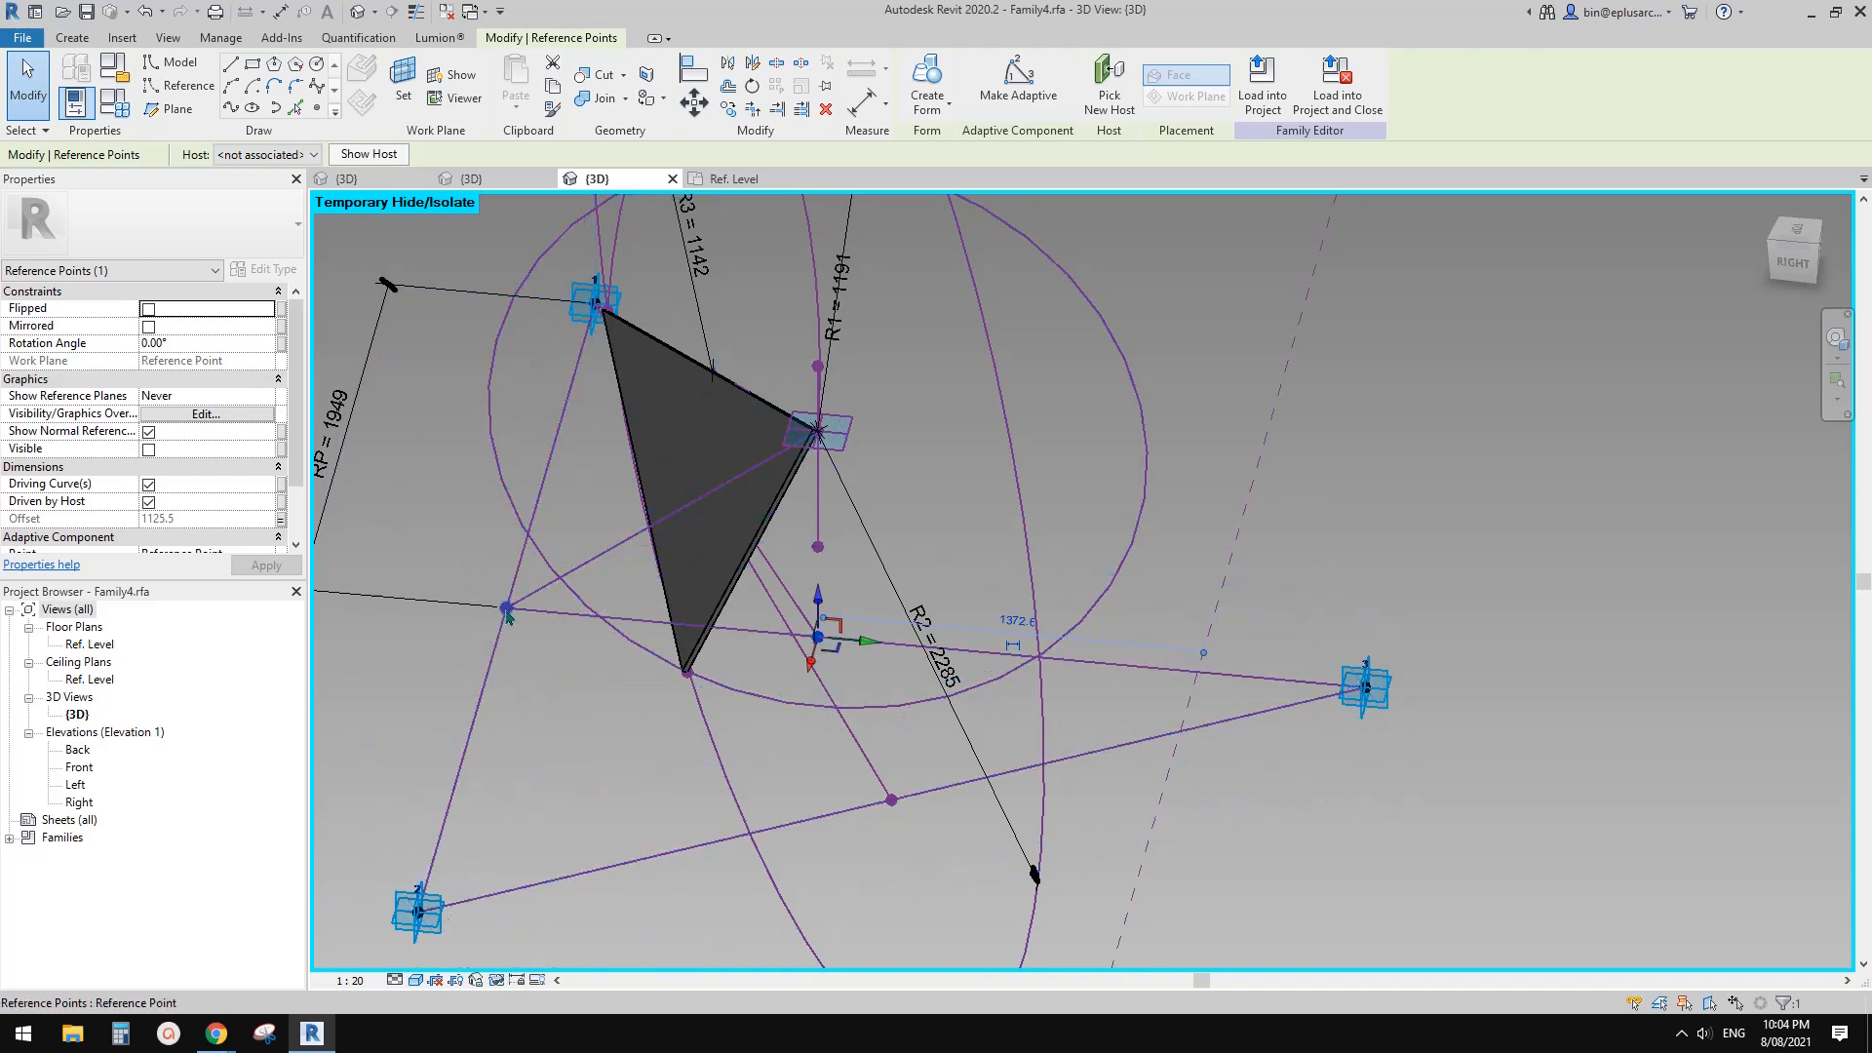
shift+middle_drag(507, 614, 722, 633)
scroll(735, 597, up, 2)
key(Escape)
click(757, 649)
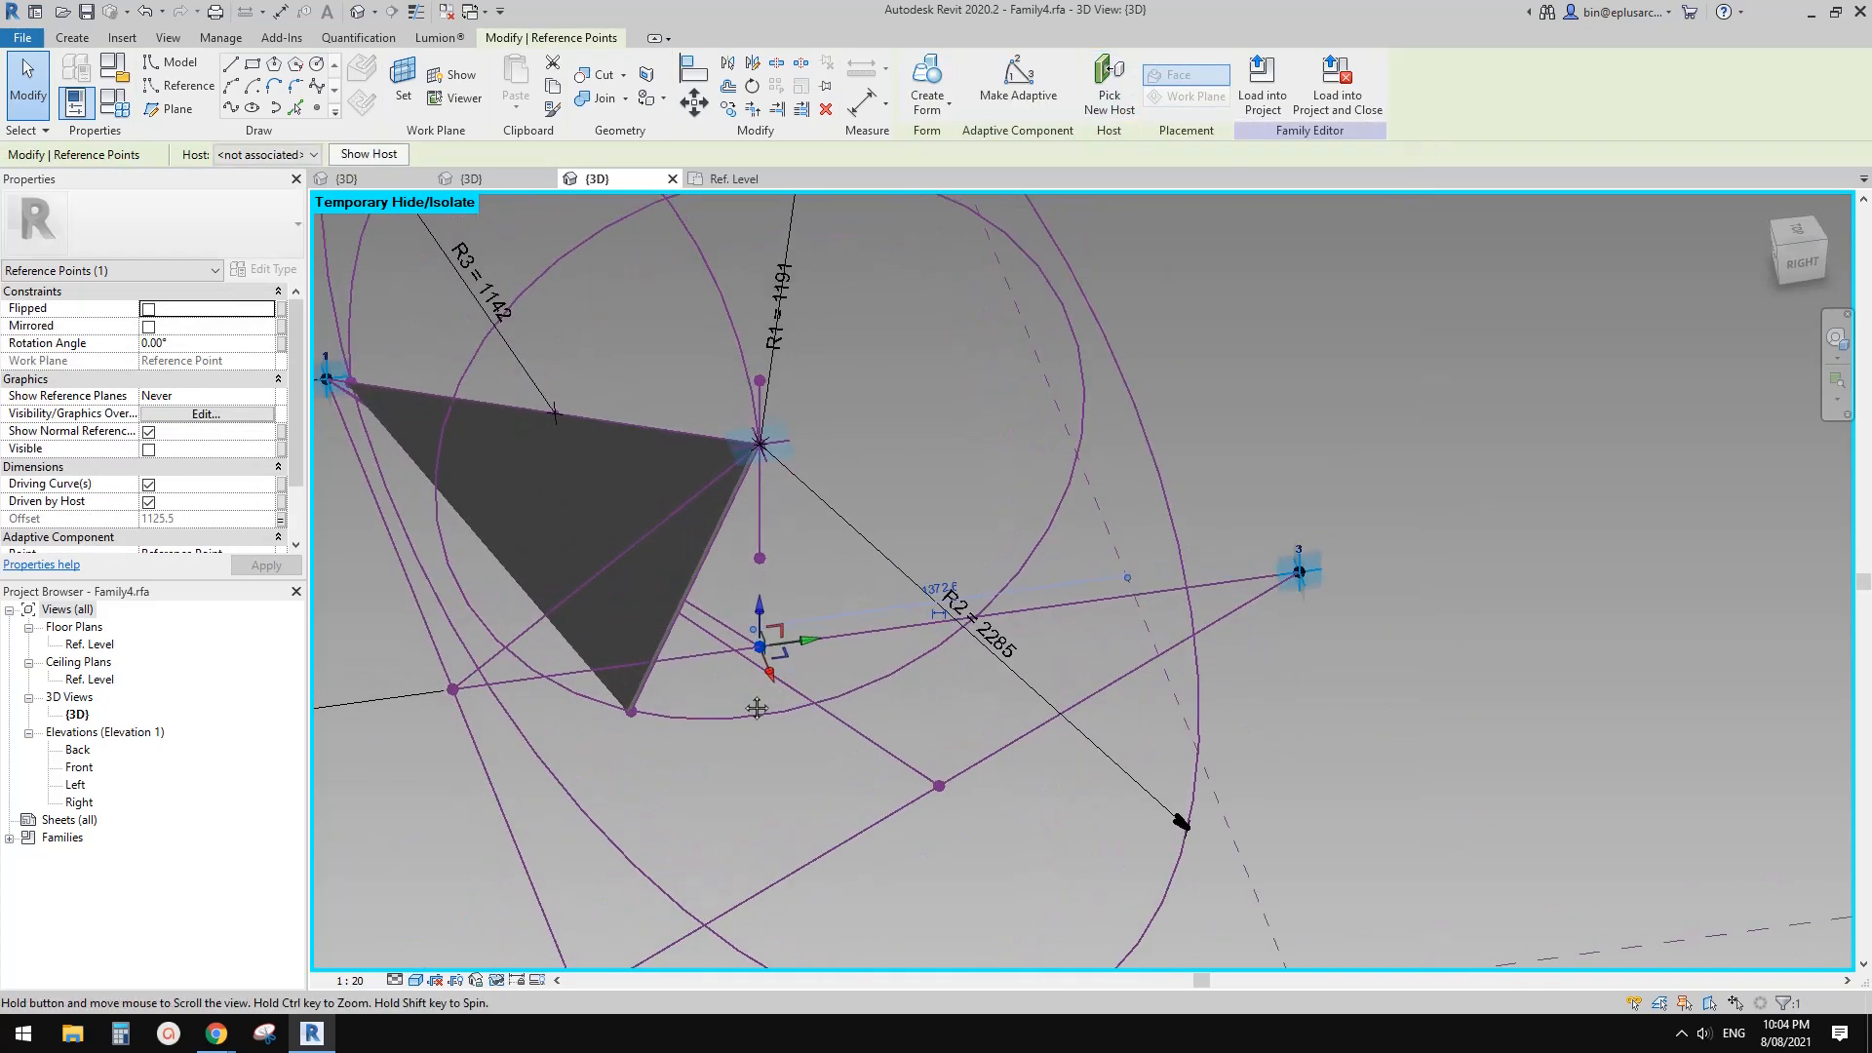
Place a reference point on the median from placement point 1 and host it by intersection with the median to placement point 3.
click(316, 109)
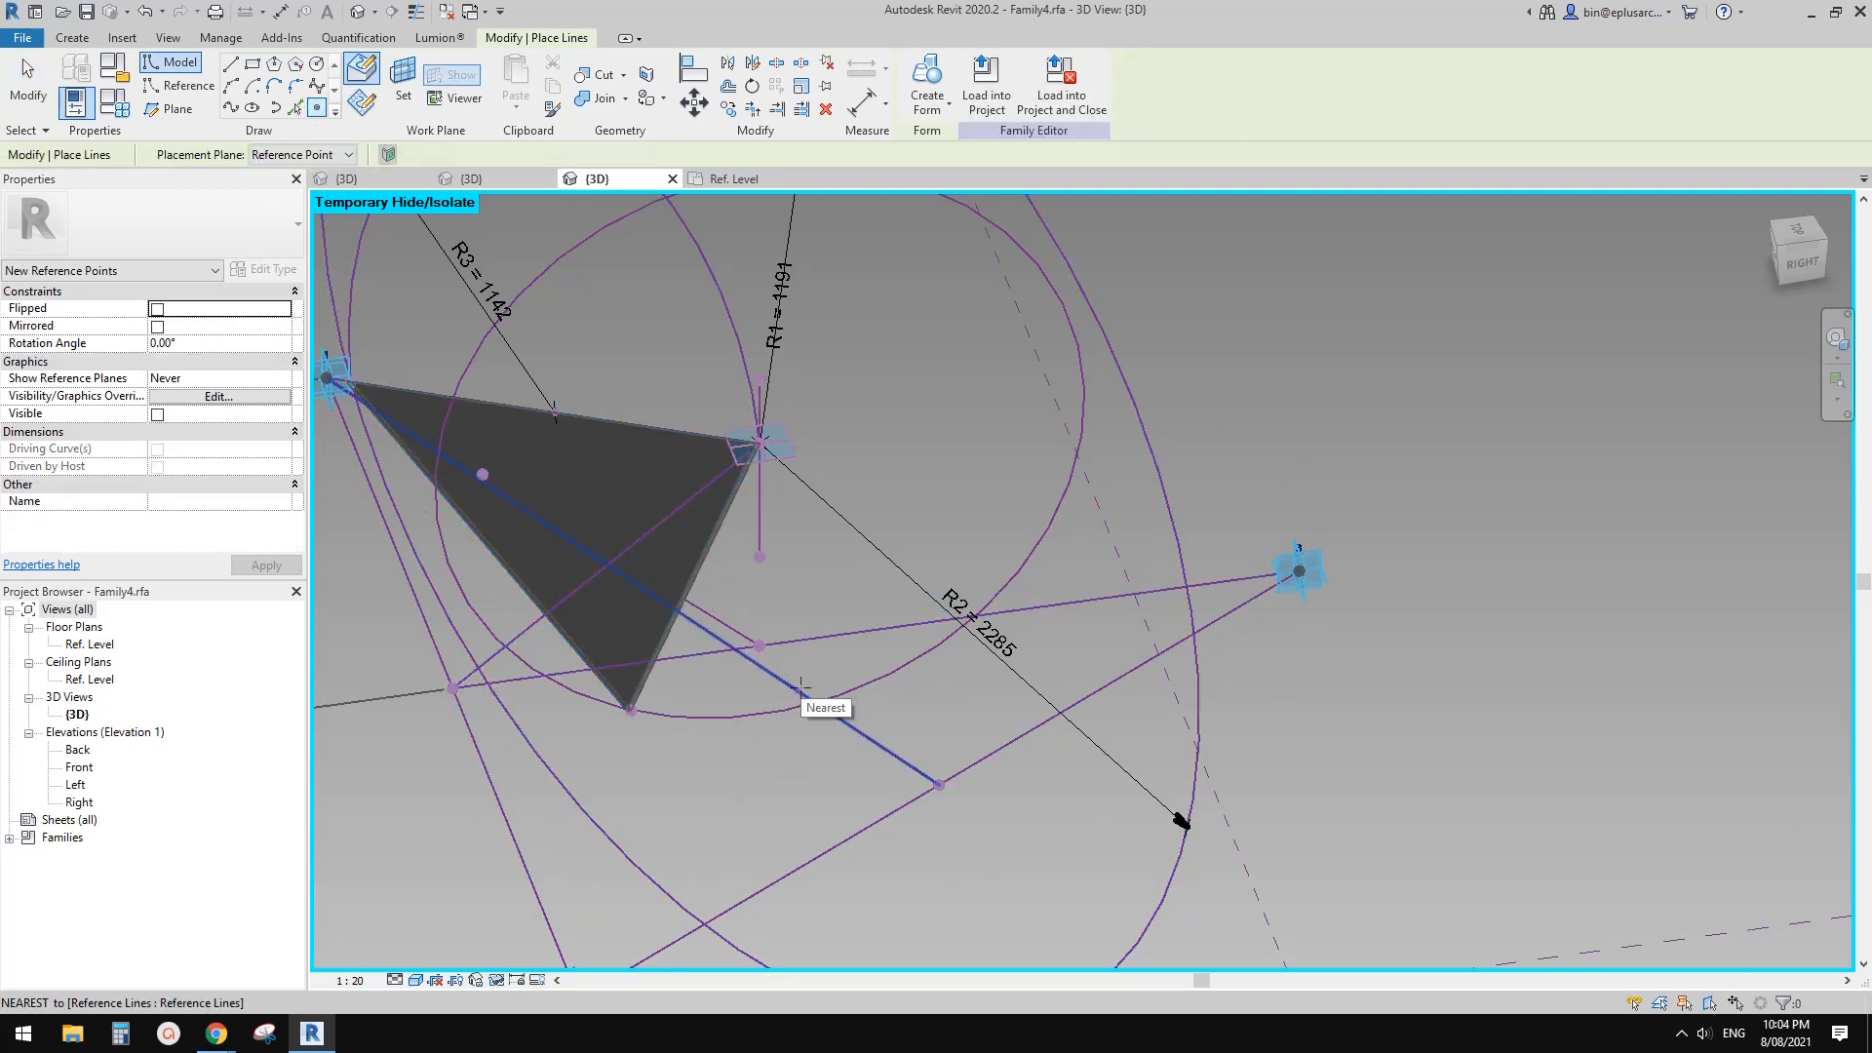
click(800, 686)
key(Escape)
key(Escape)
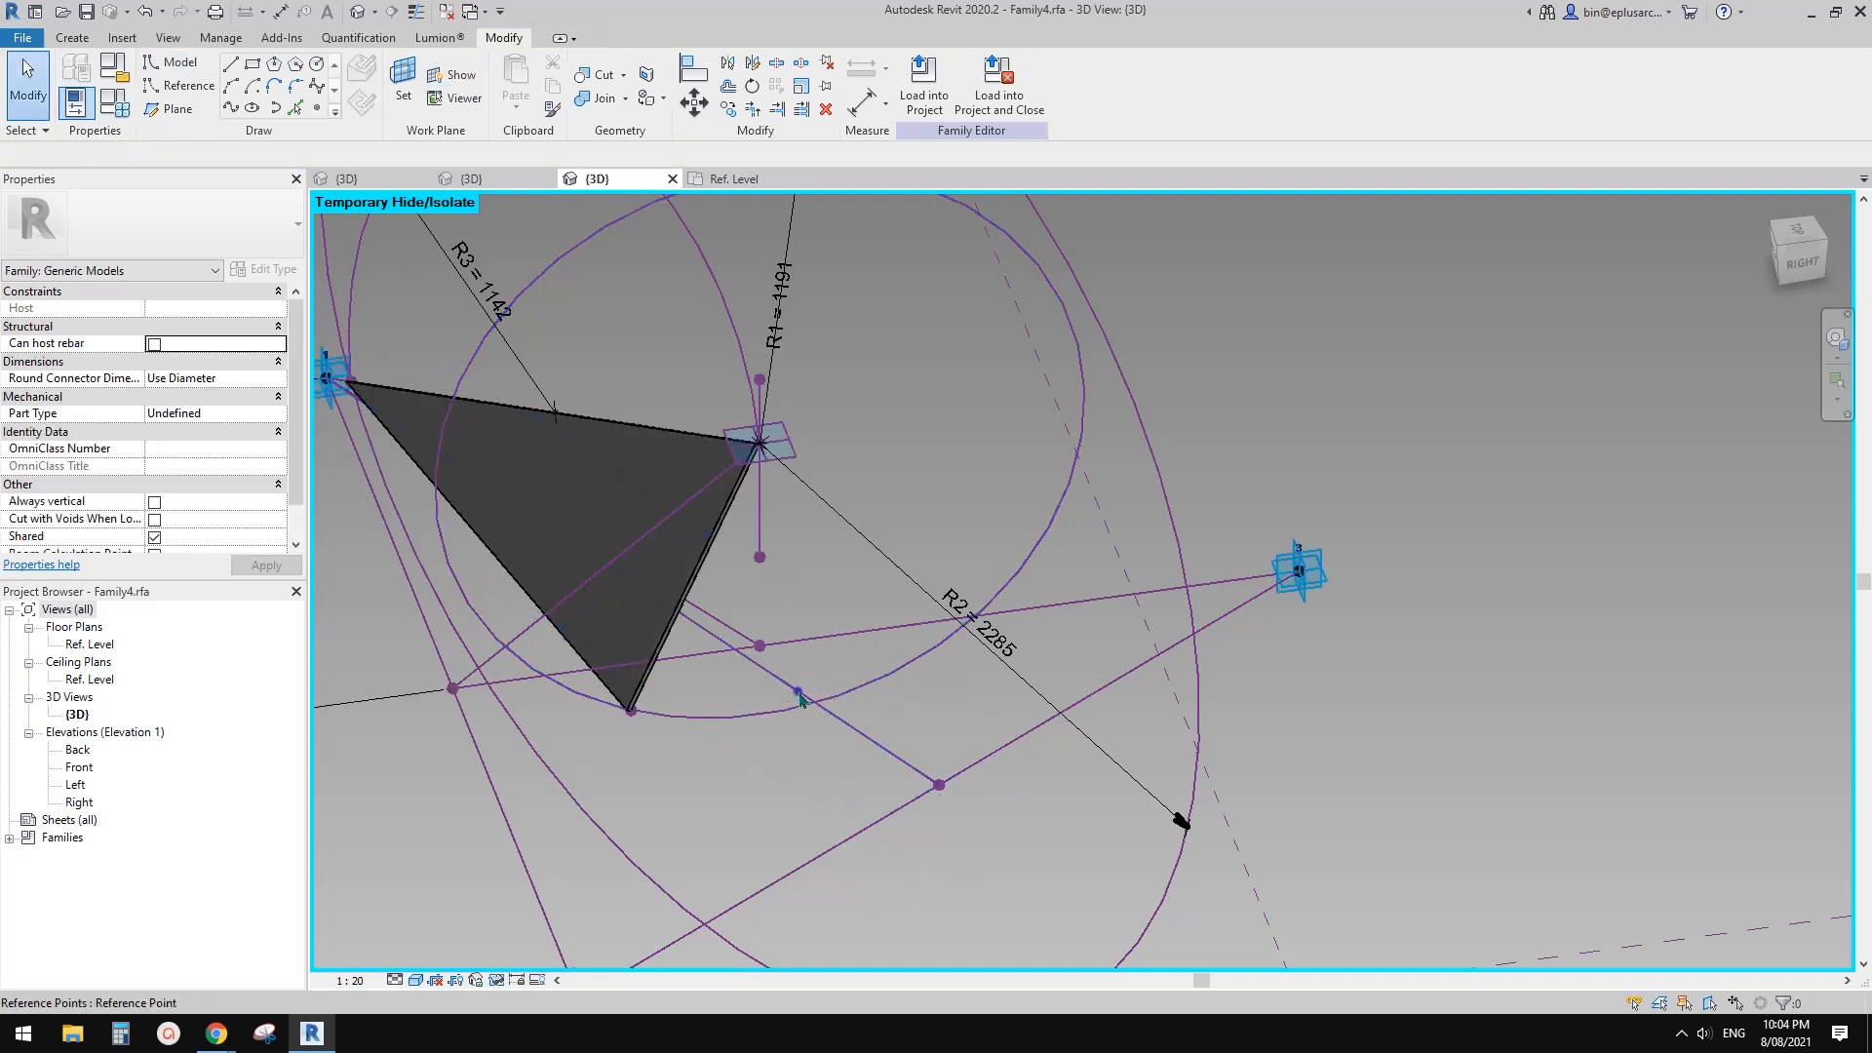
click(798, 693)
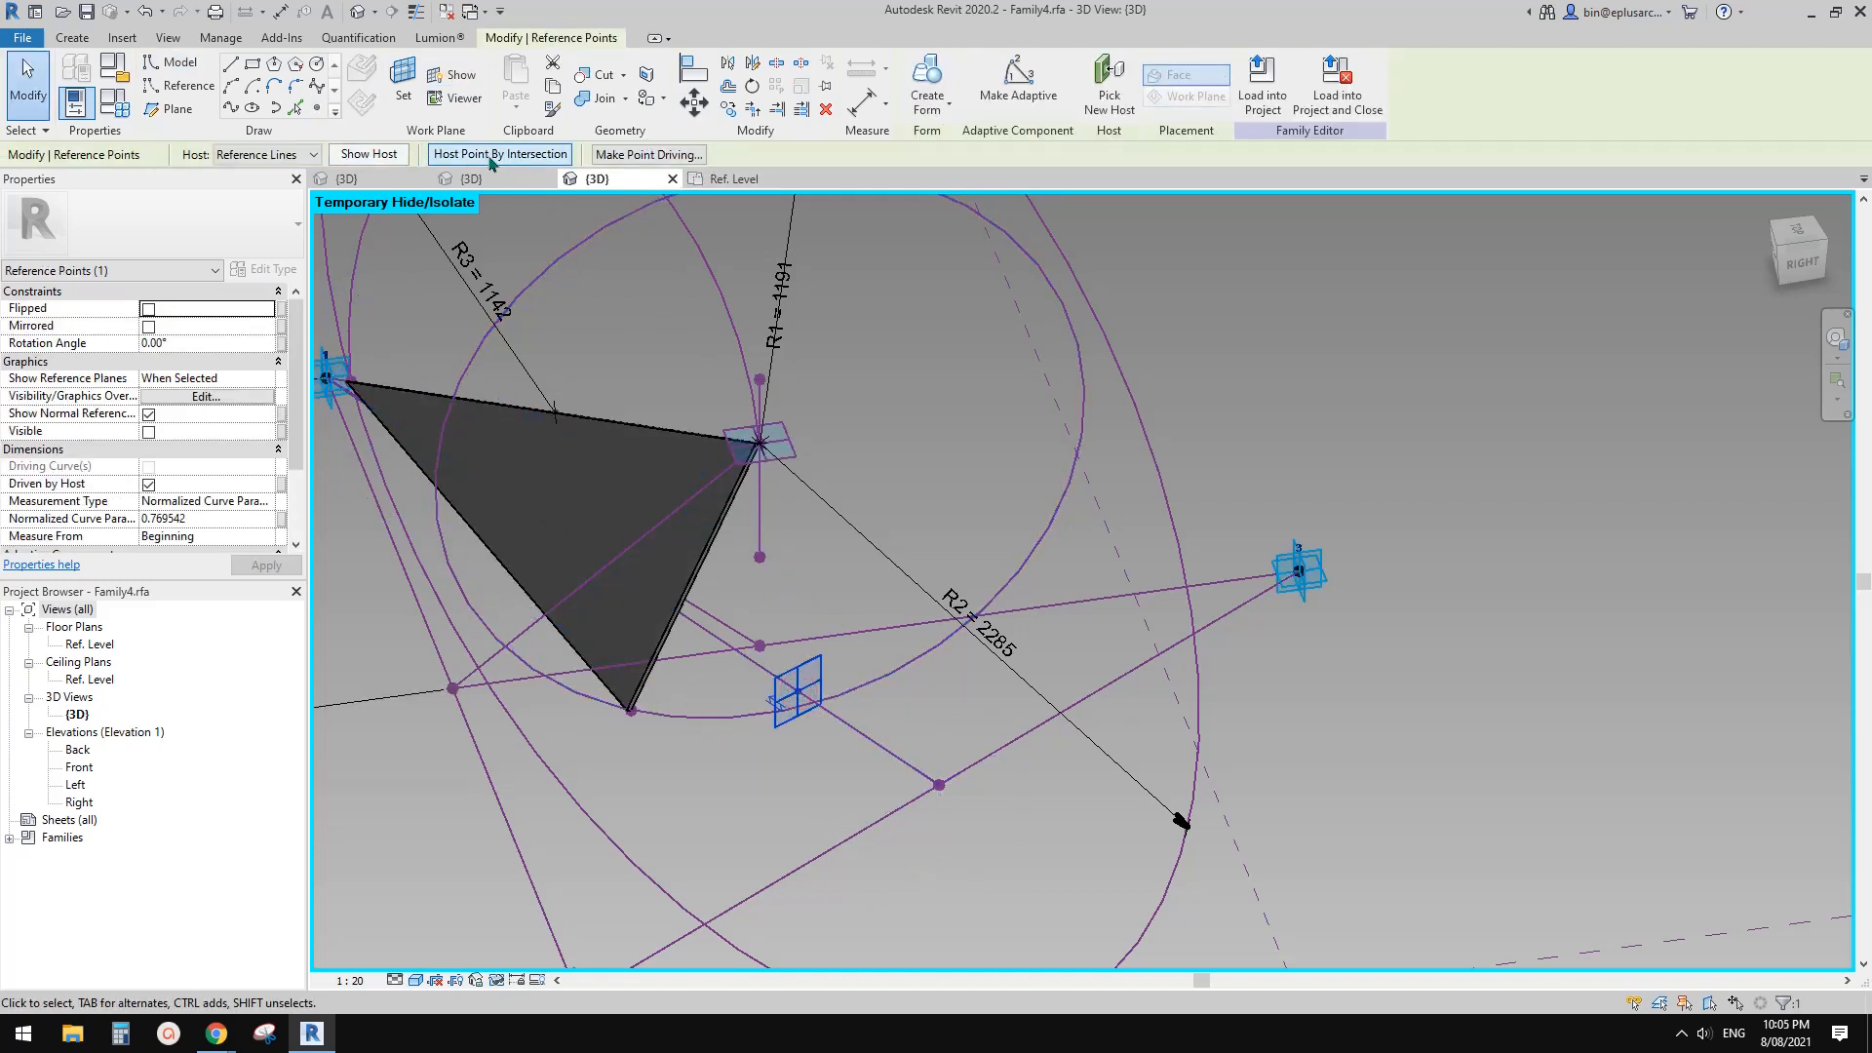
click(500, 156)
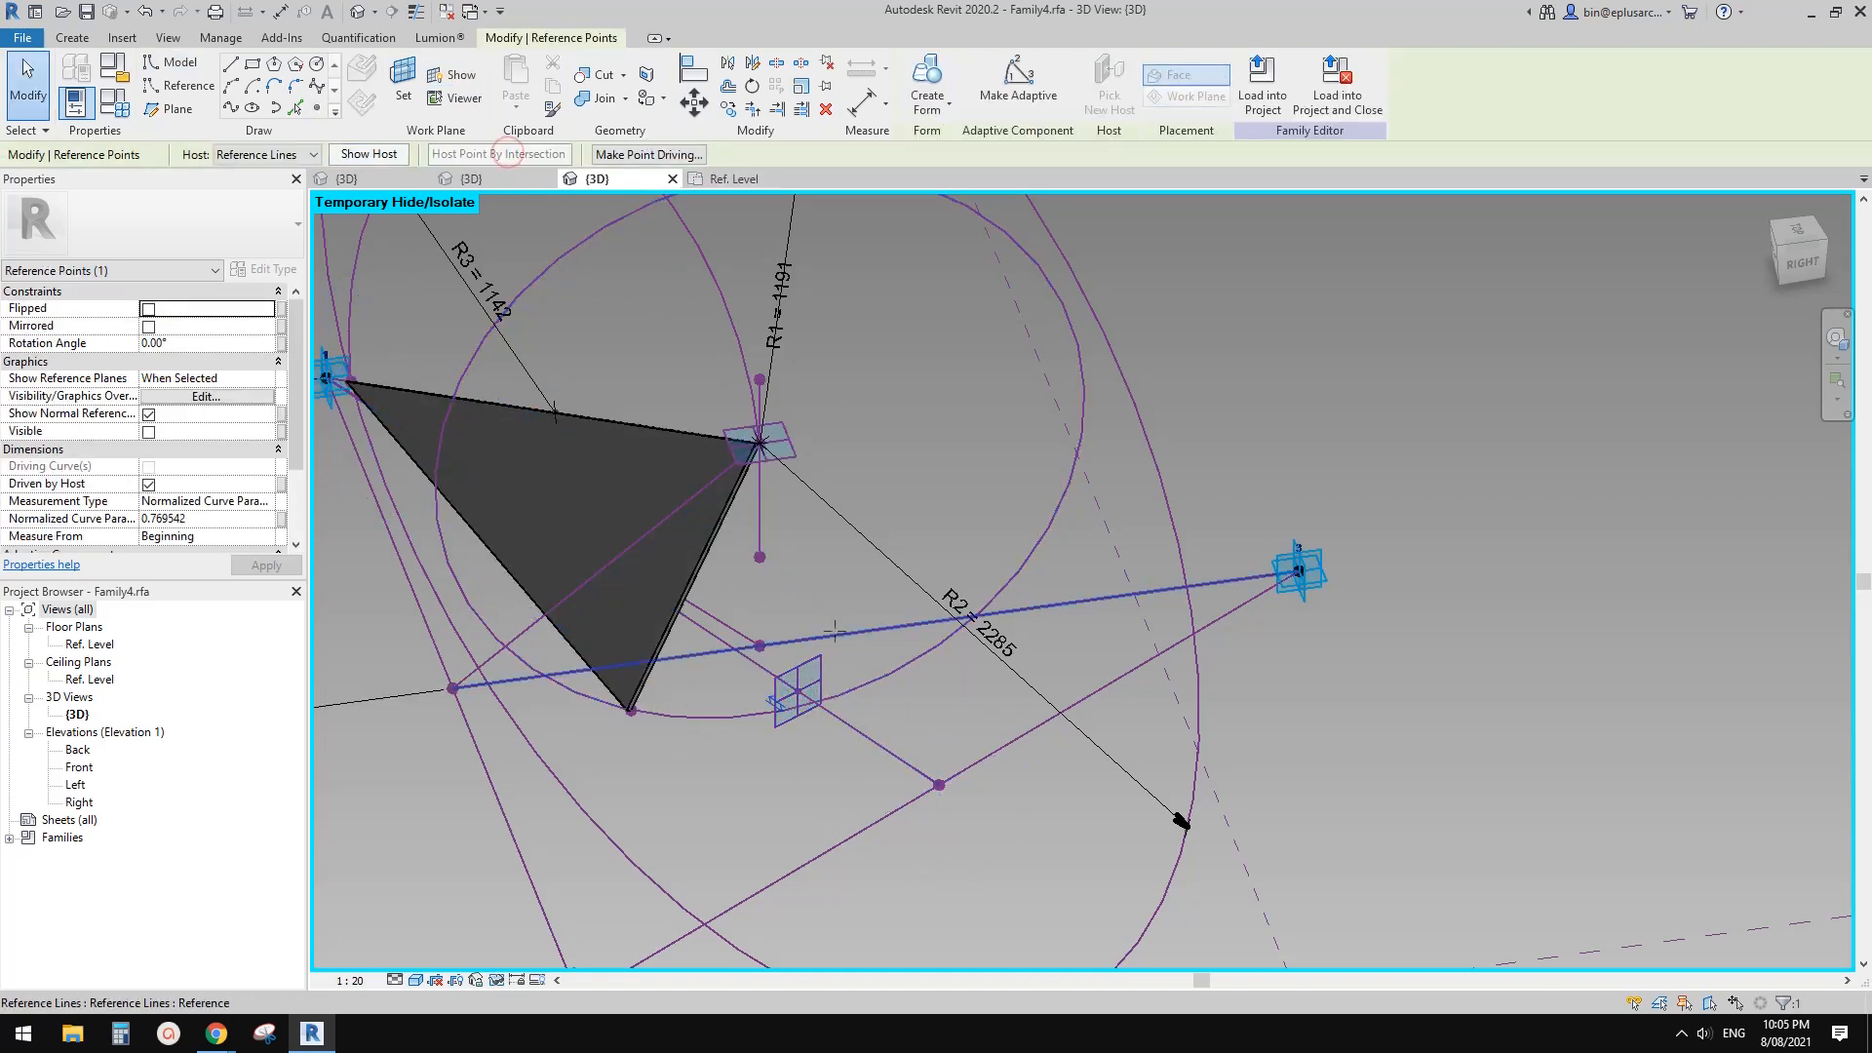
click(866, 632)
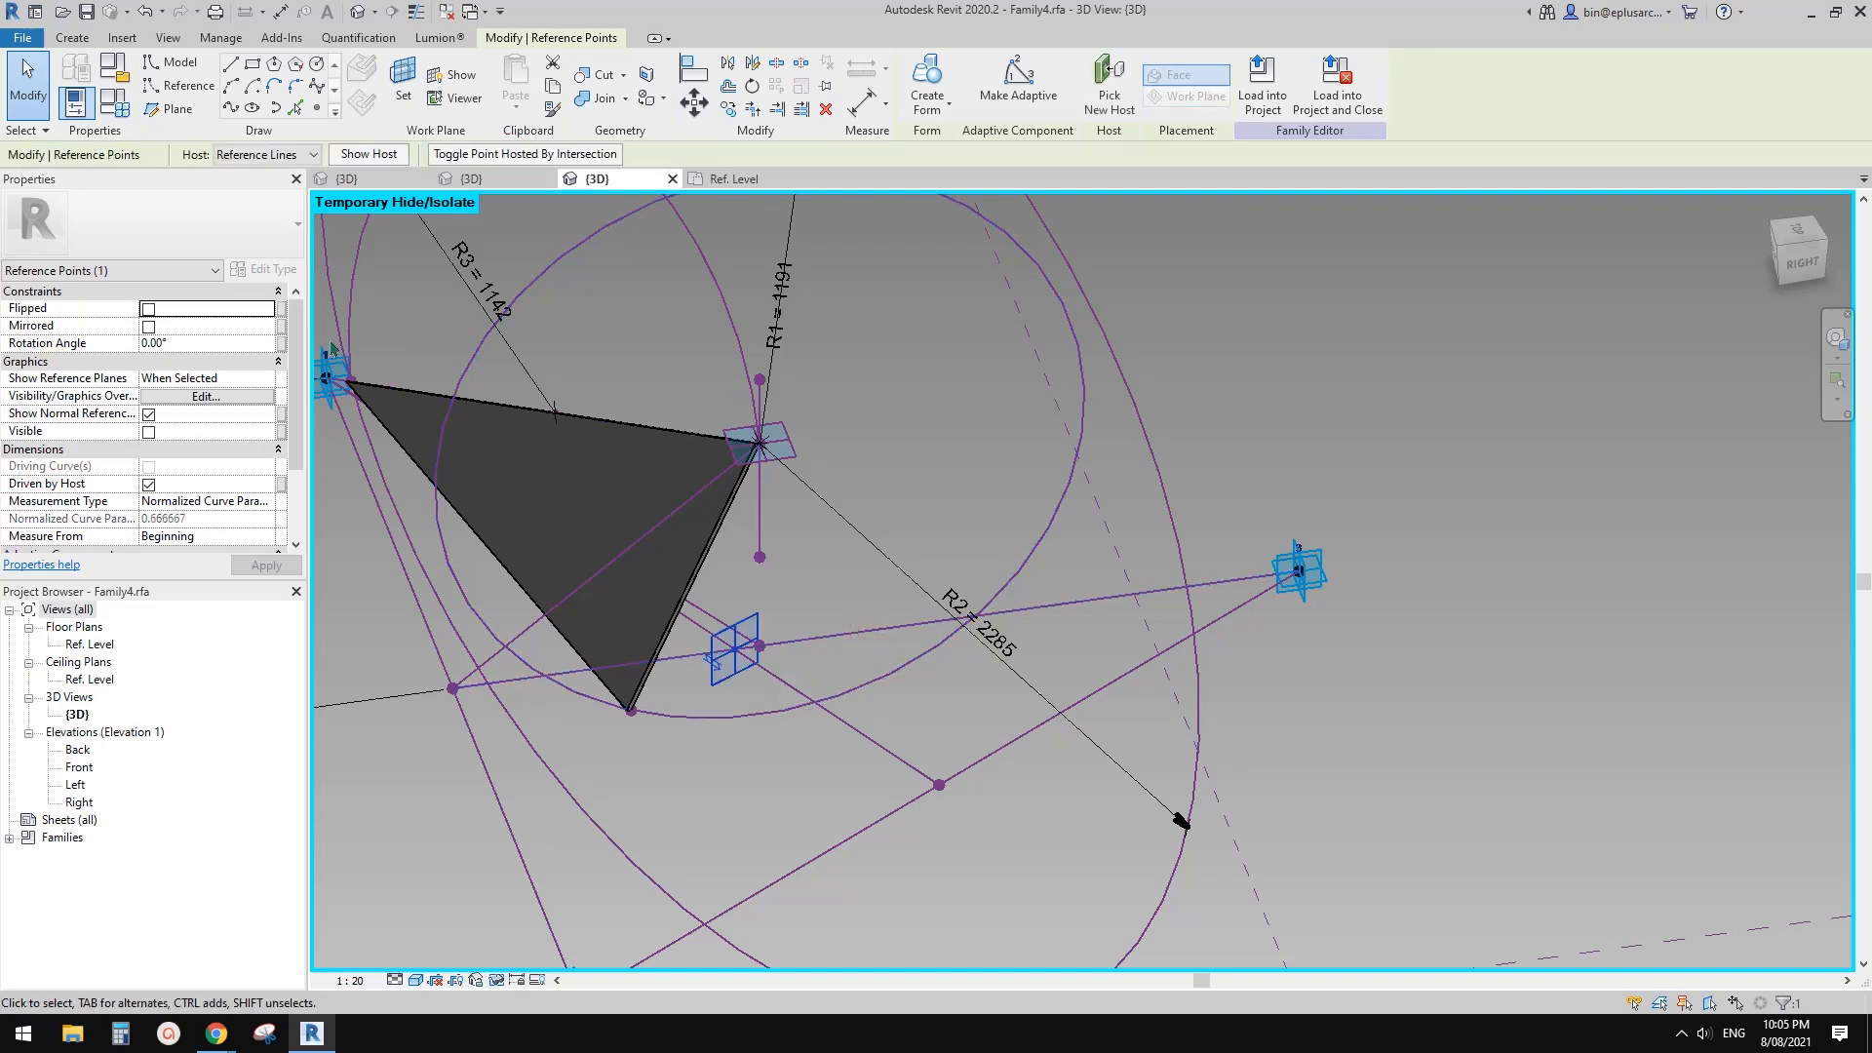
Set Show Reference Planes to Always for the point at the intersection of the medians.
click(271, 381)
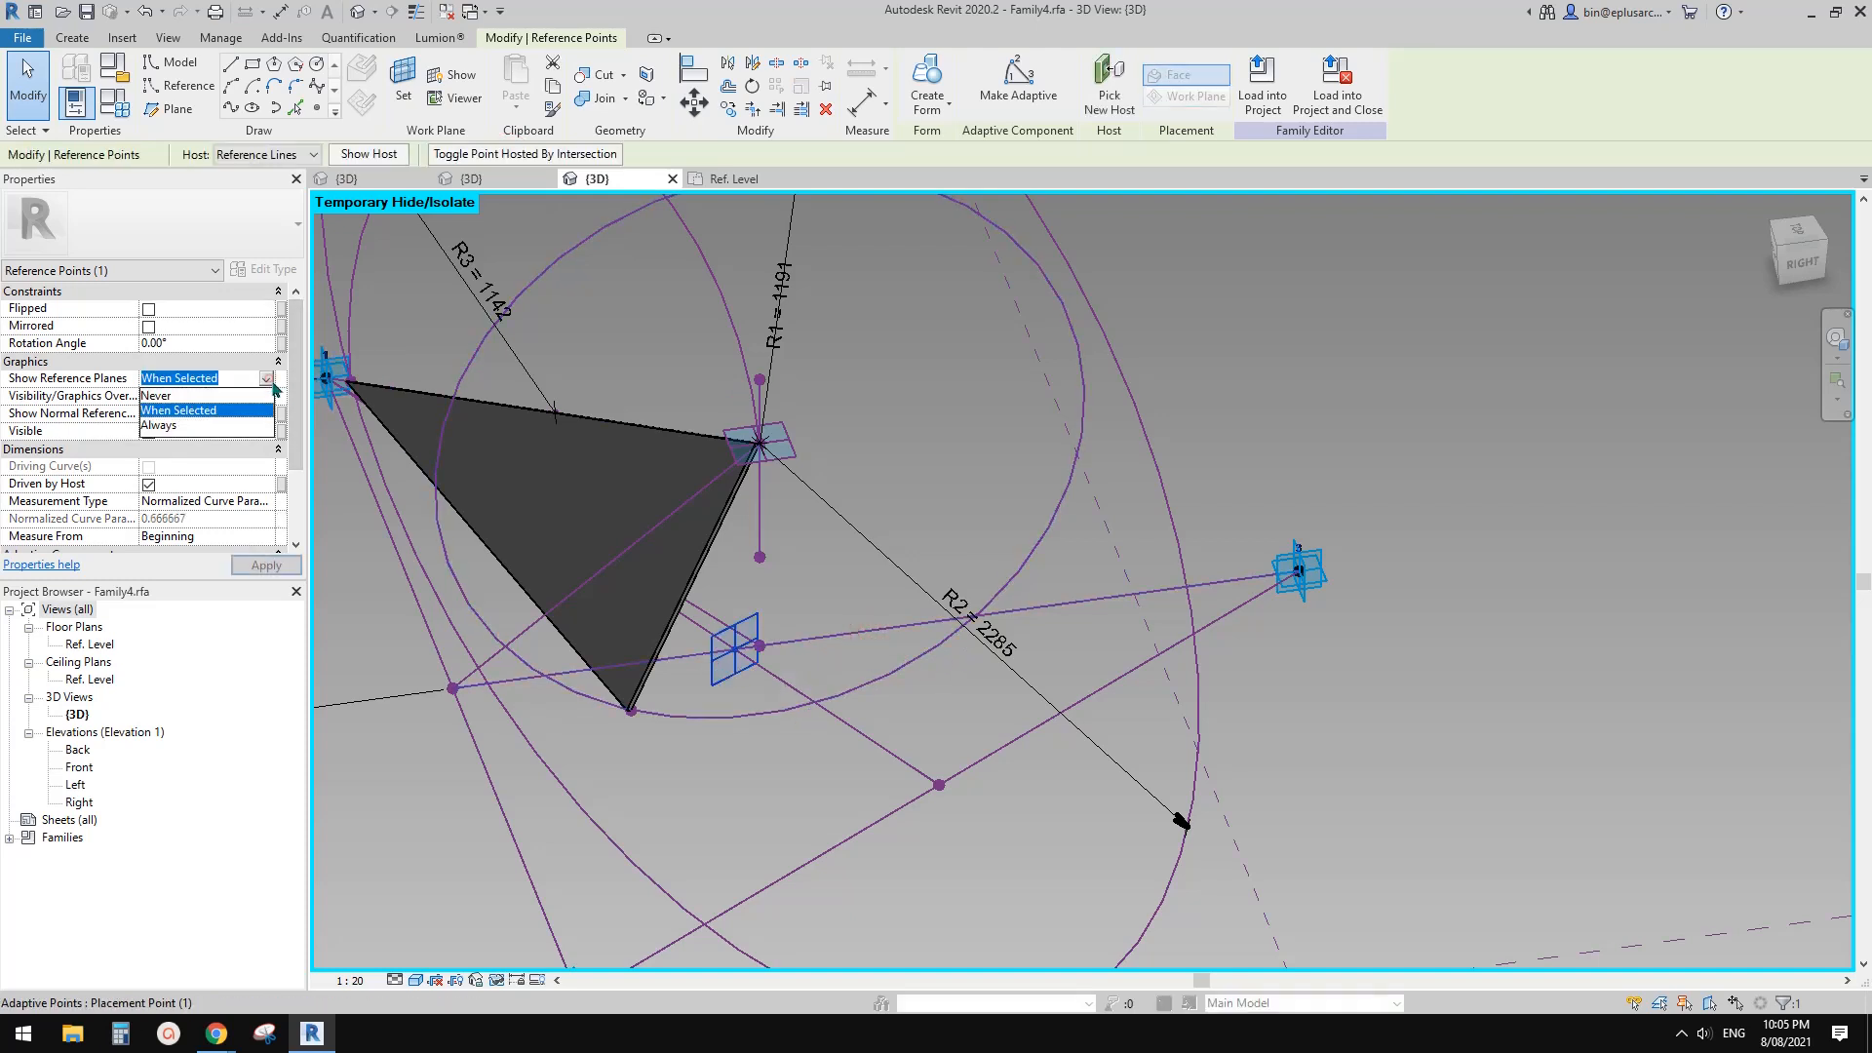
click(160, 426)
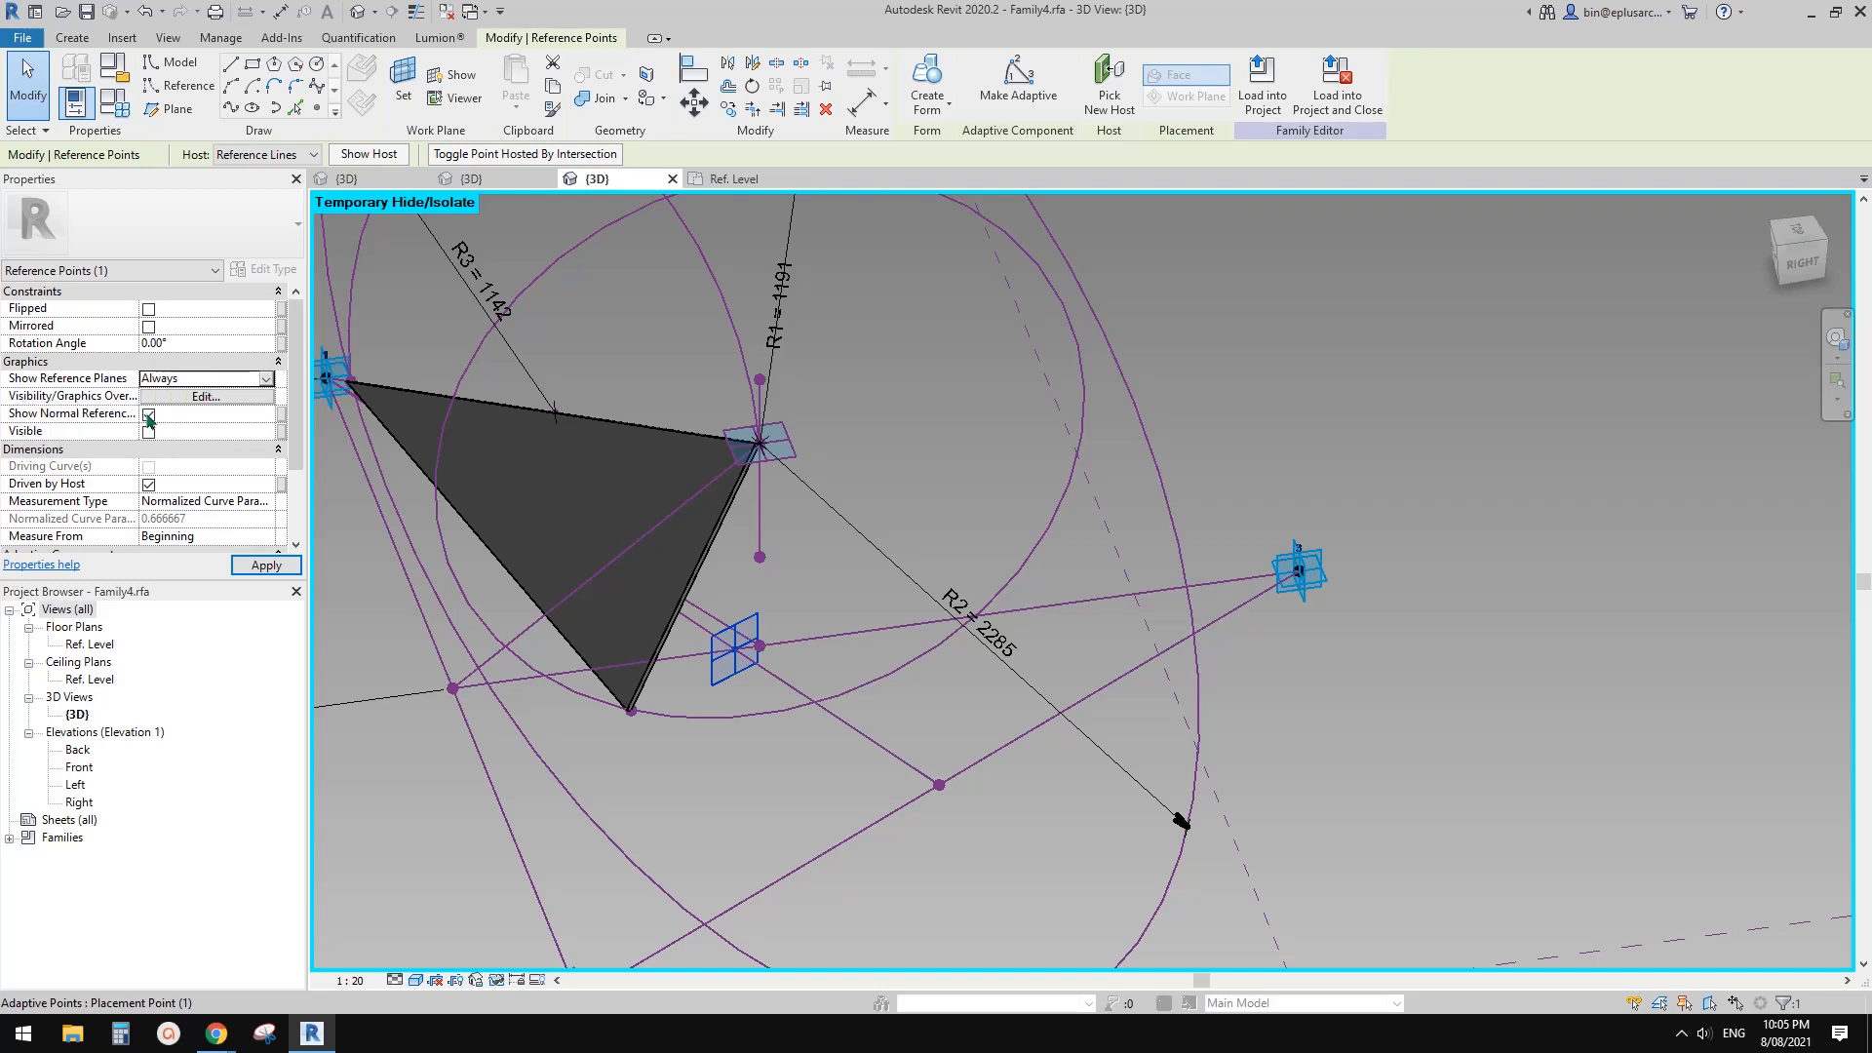
click(762, 677)
scroll(738, 658, up, 1)
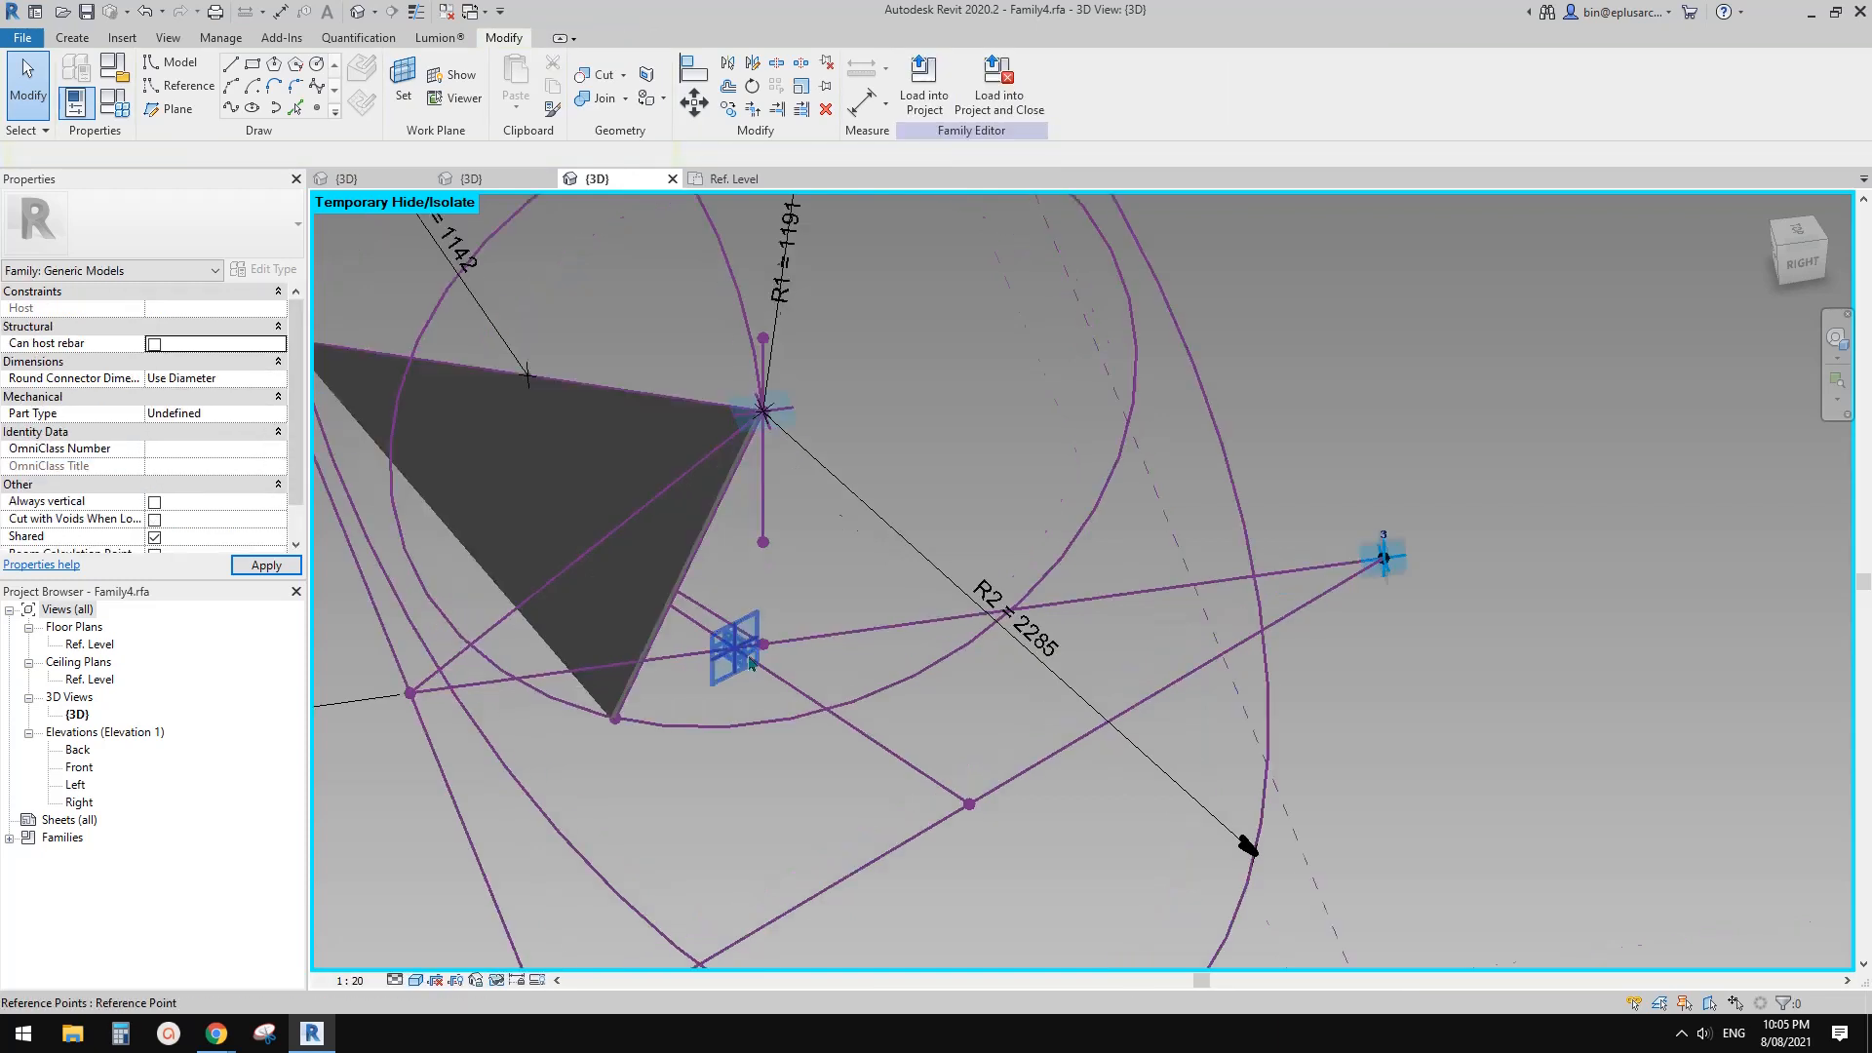
key(Tab)
scroll(778, 673, down, 1)
shift+middle_drag(778, 673, 749, 675)
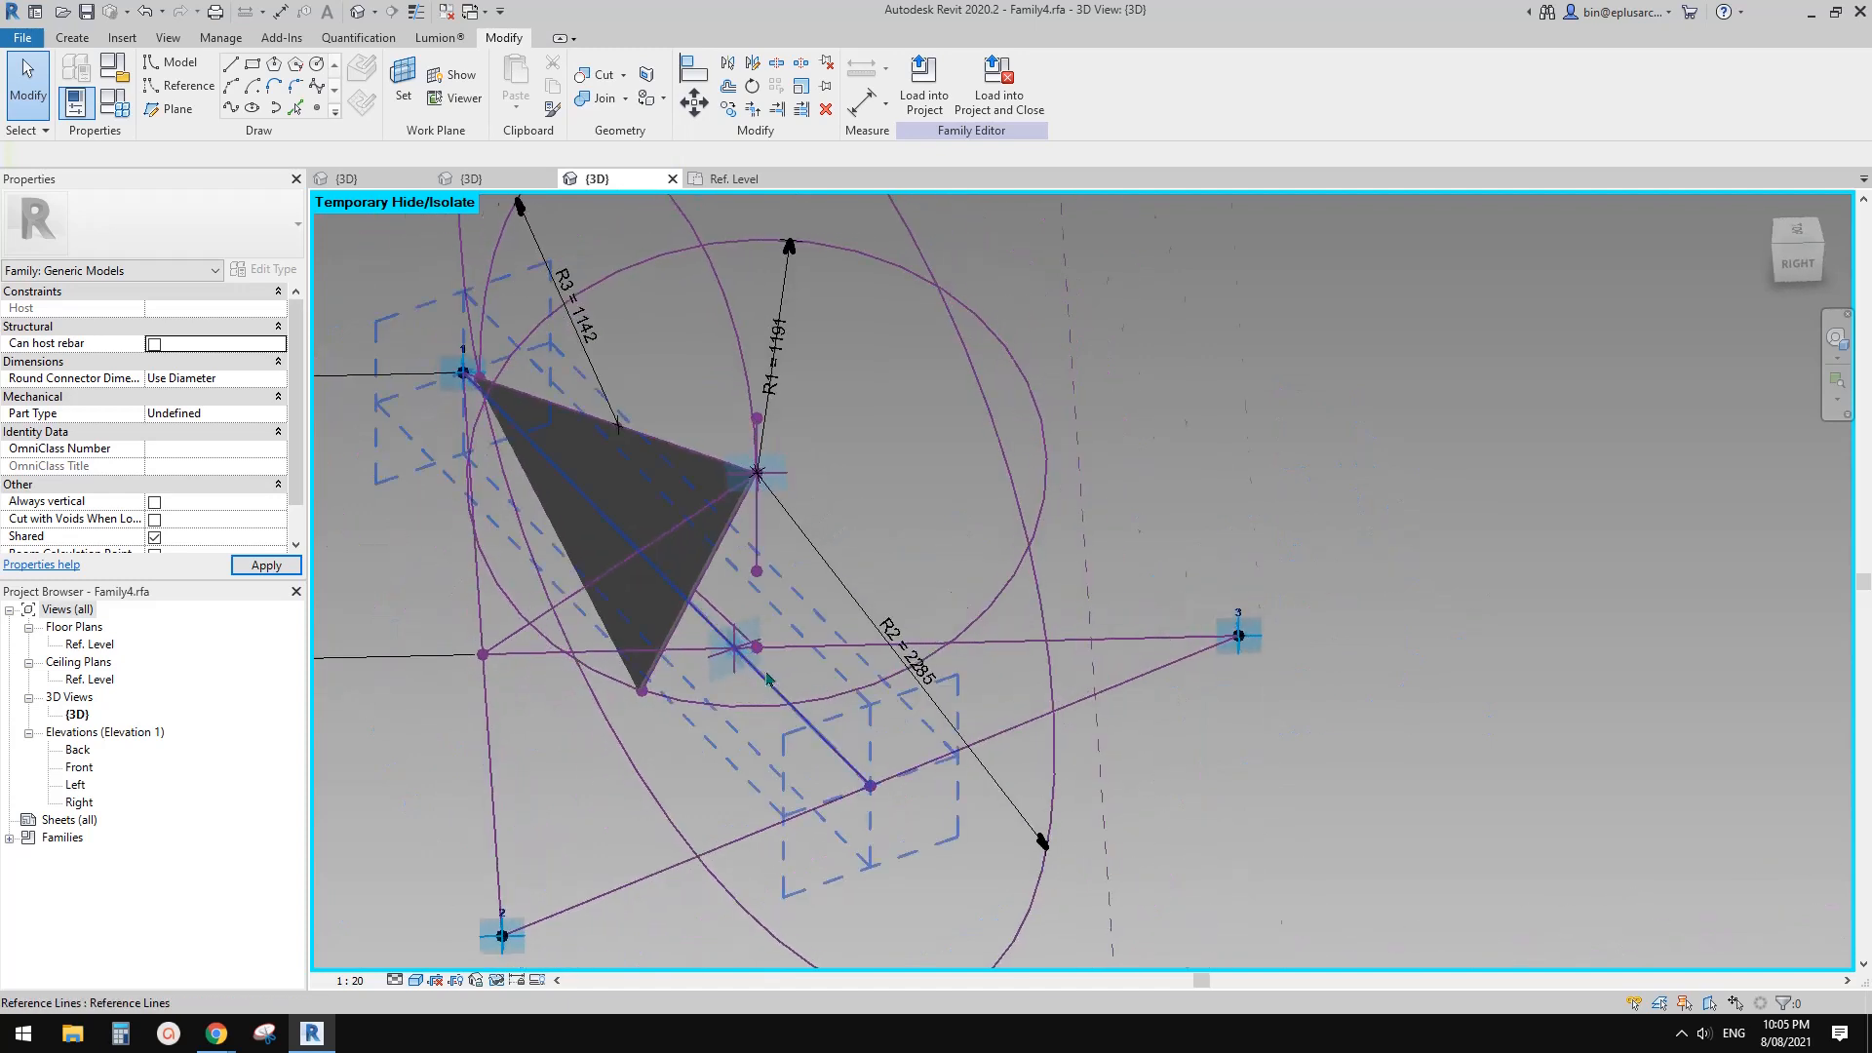
Try to rehost the original reference point onto the intersection point by picking its reference plane as the new host.
scroll(767, 674, up, 1)
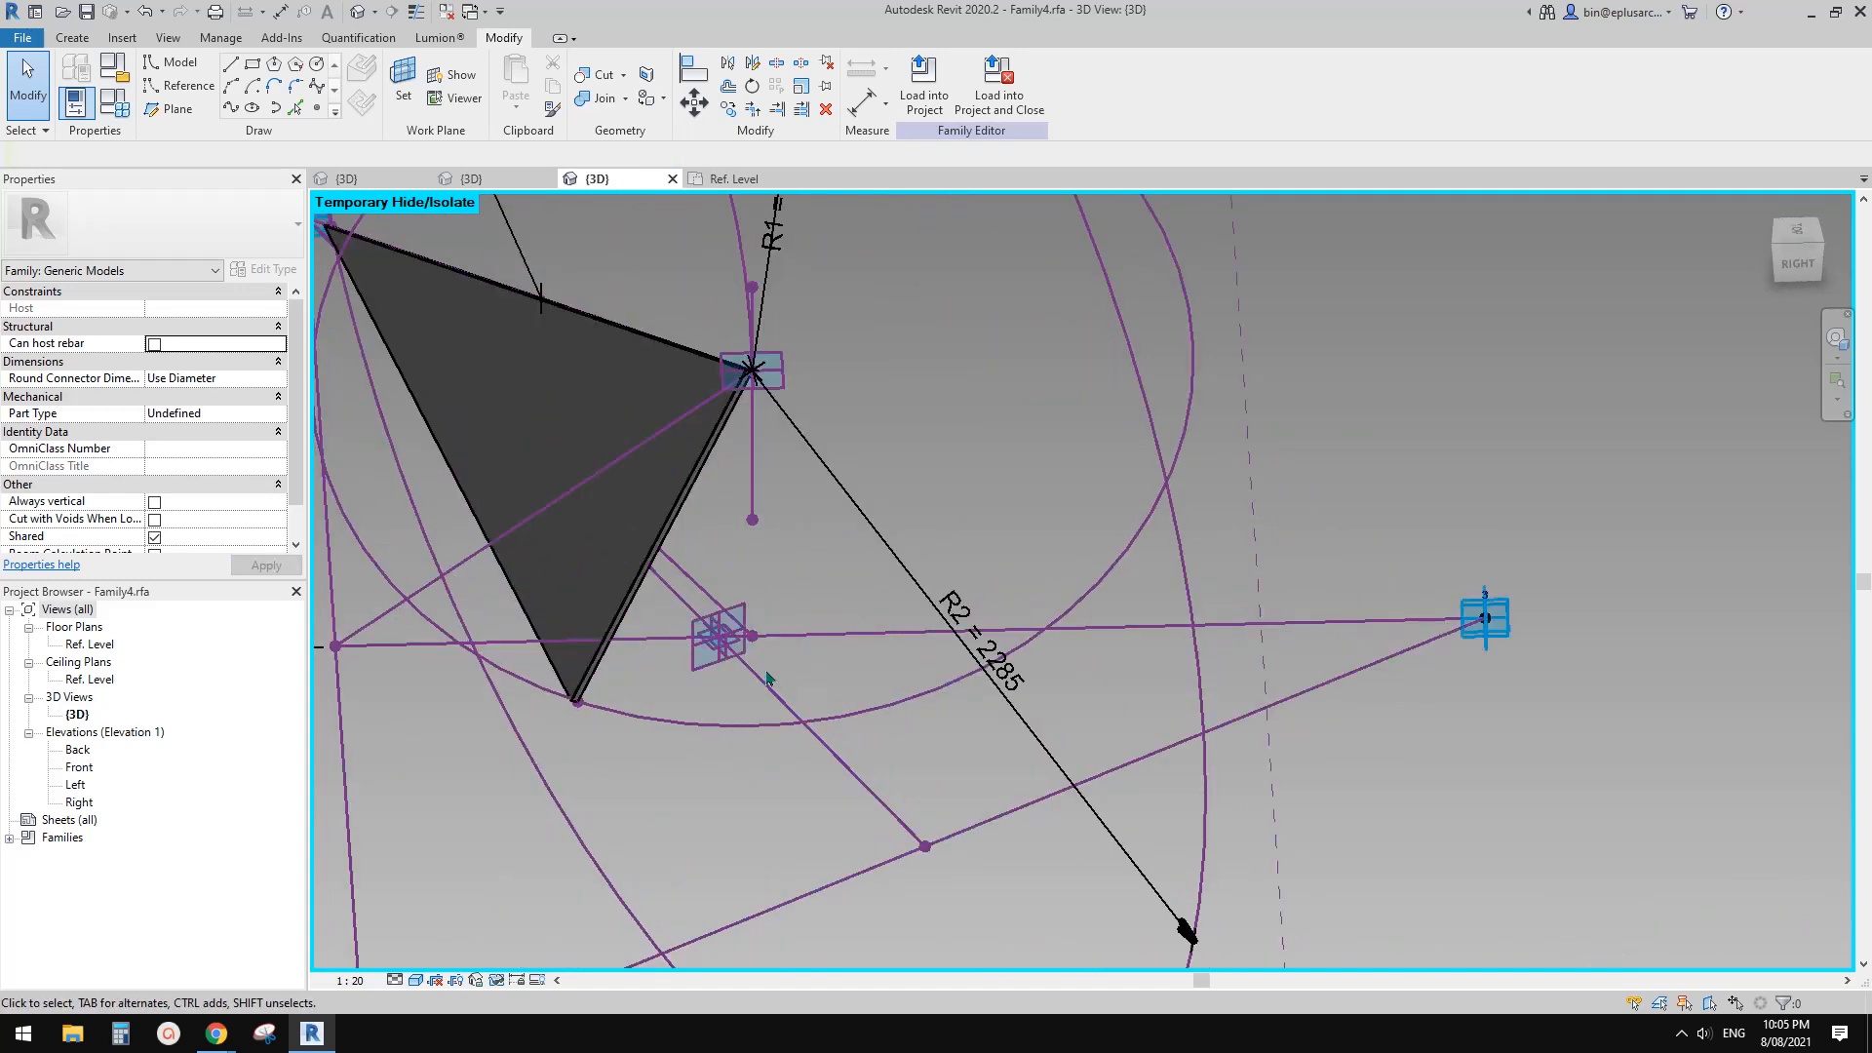
click(754, 636)
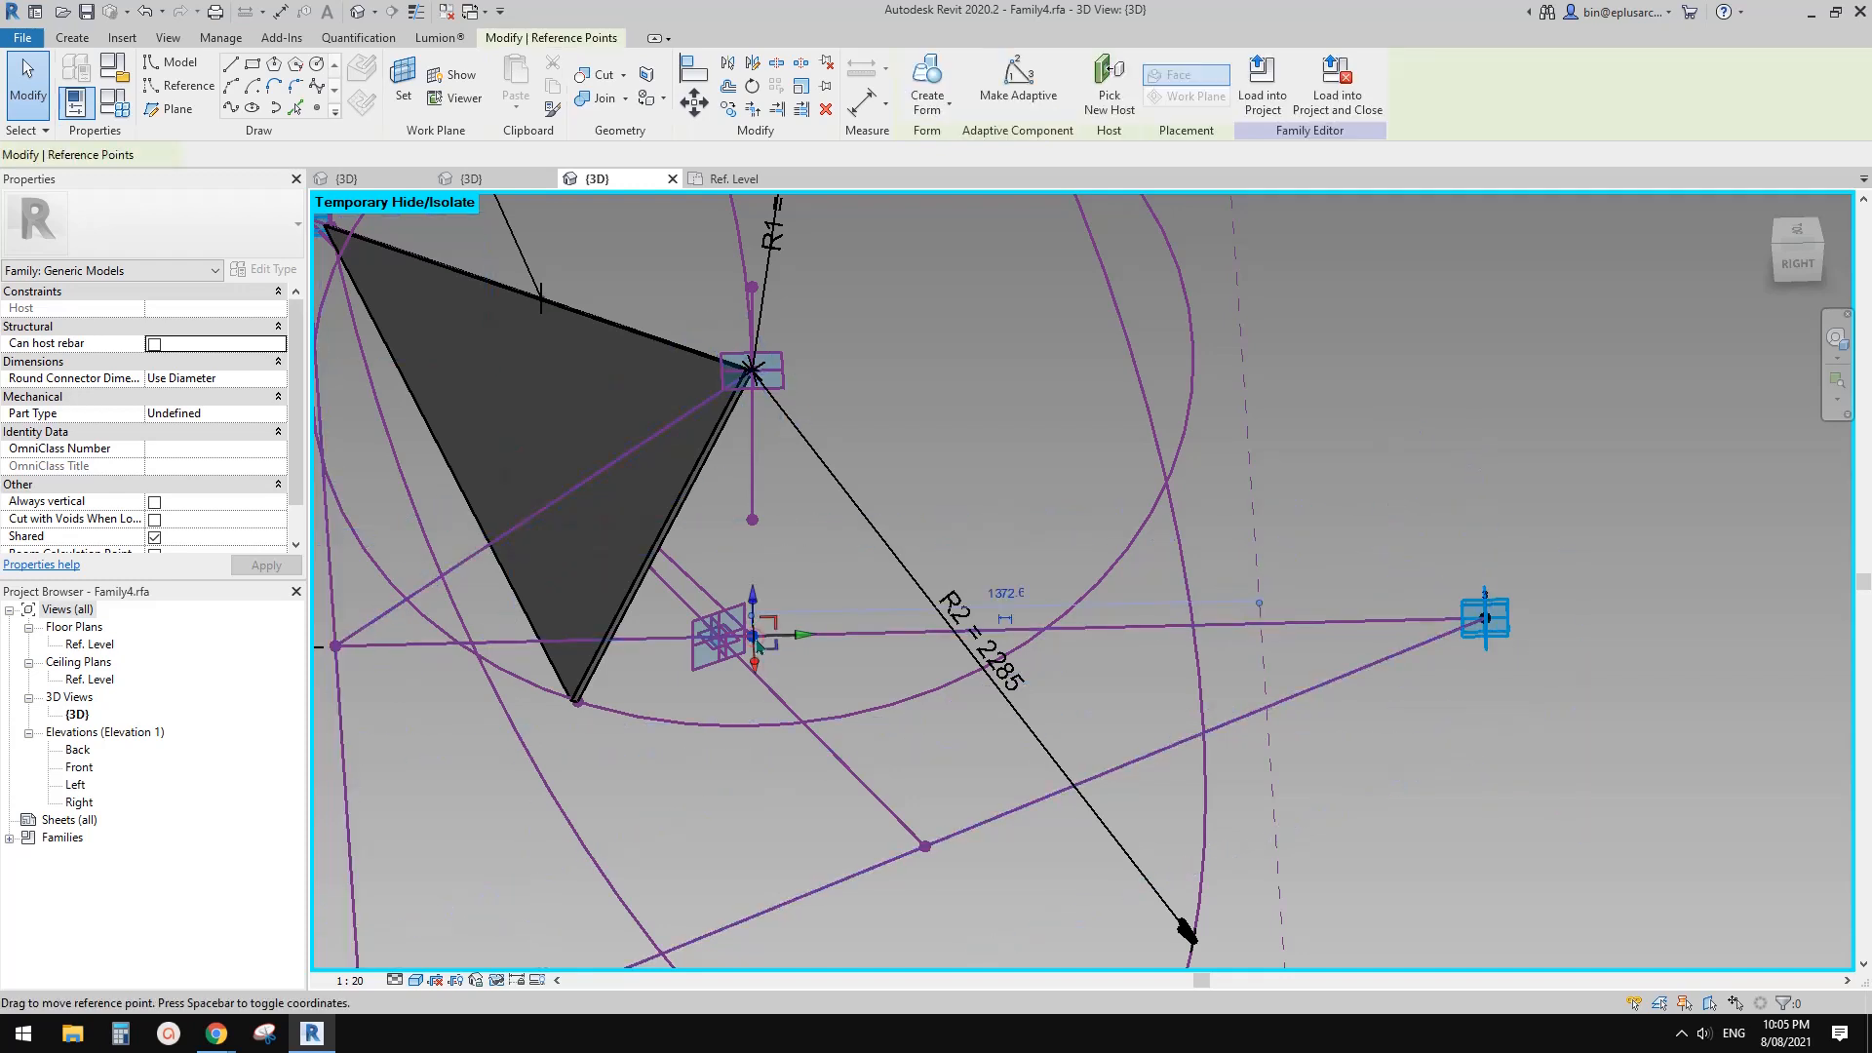
click(1109, 97)
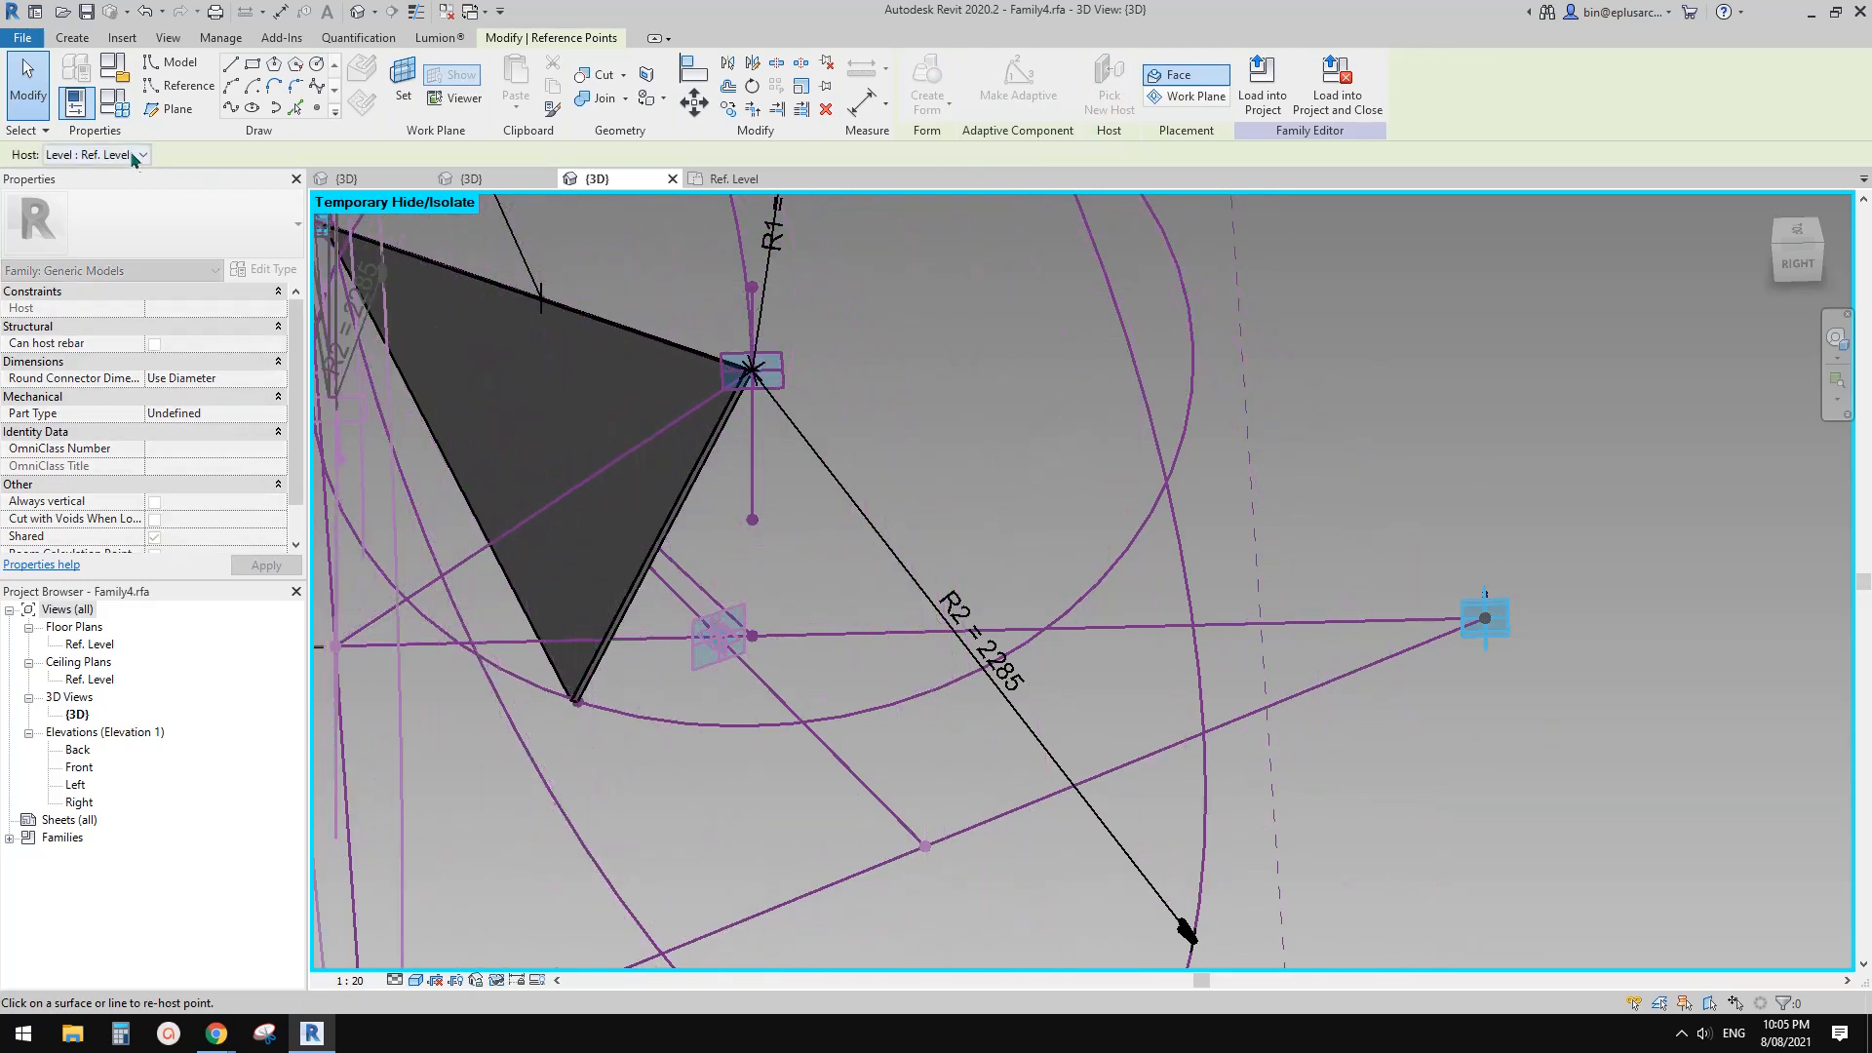
click(124, 156)
click(61, 189)
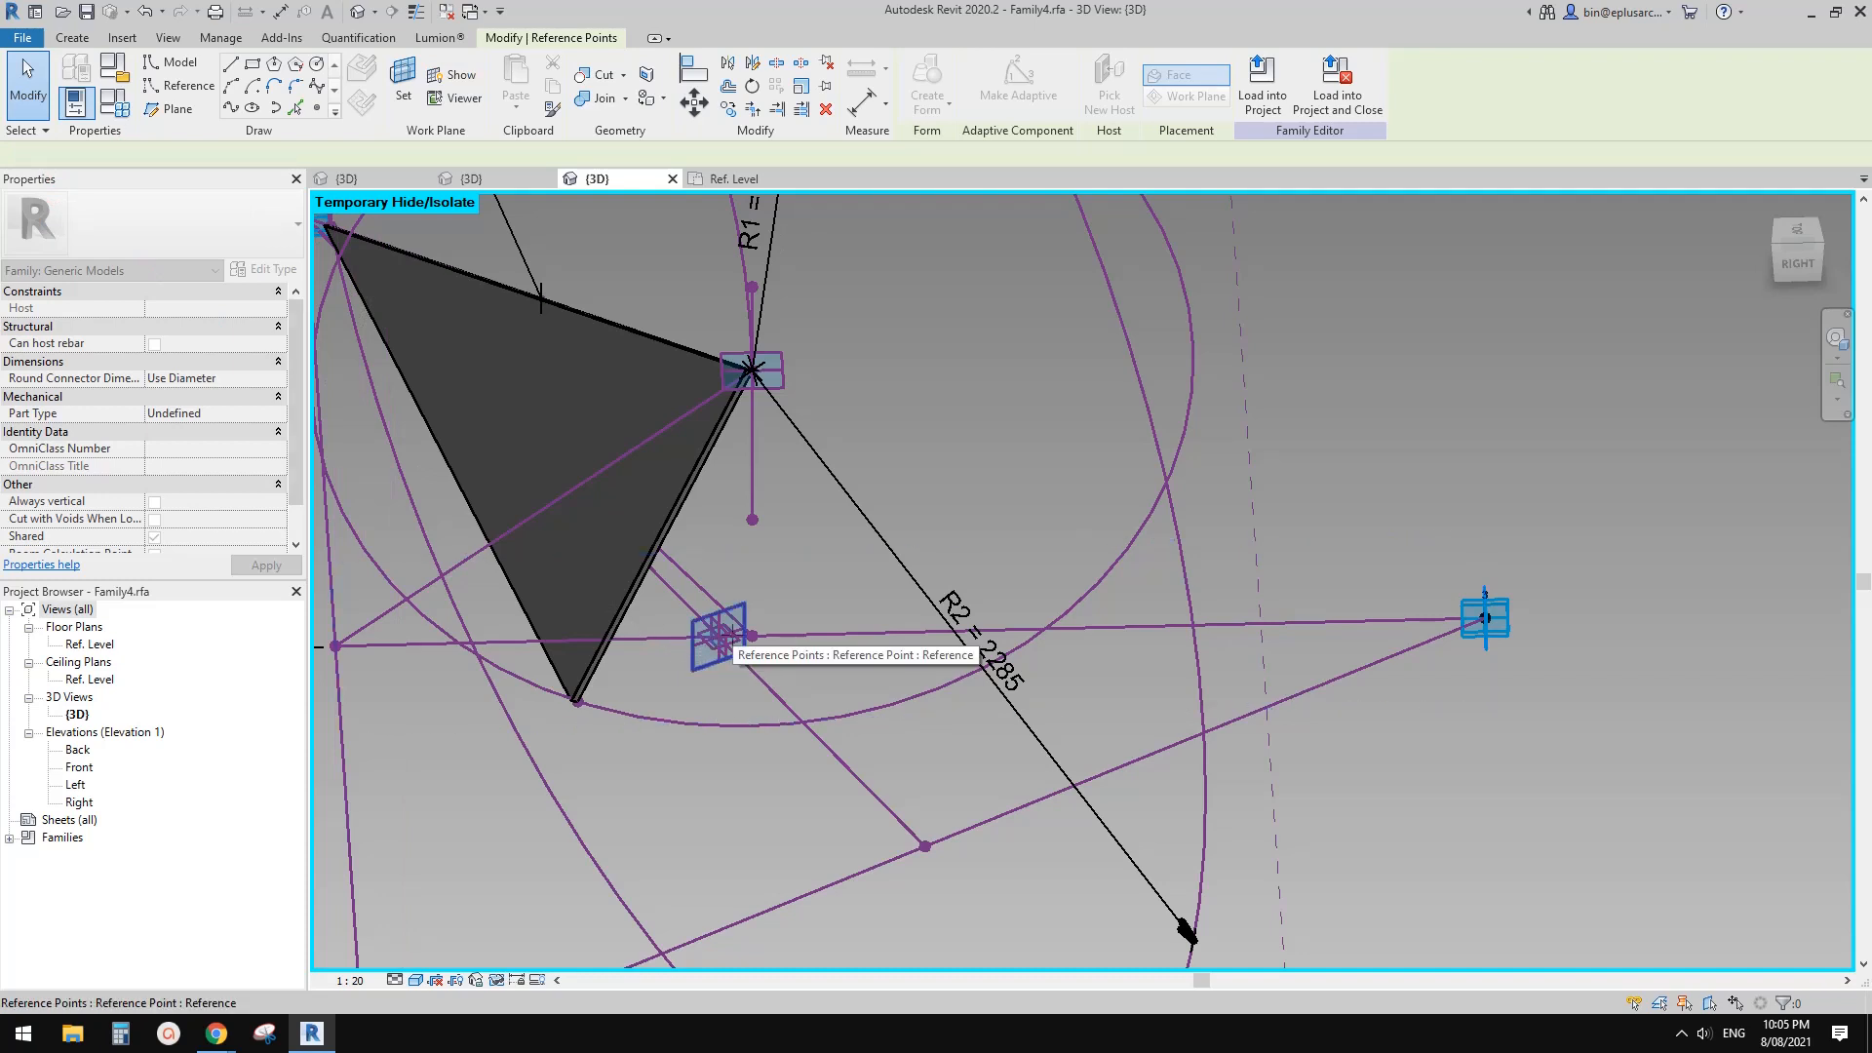
scroll(721, 634, down, 2)
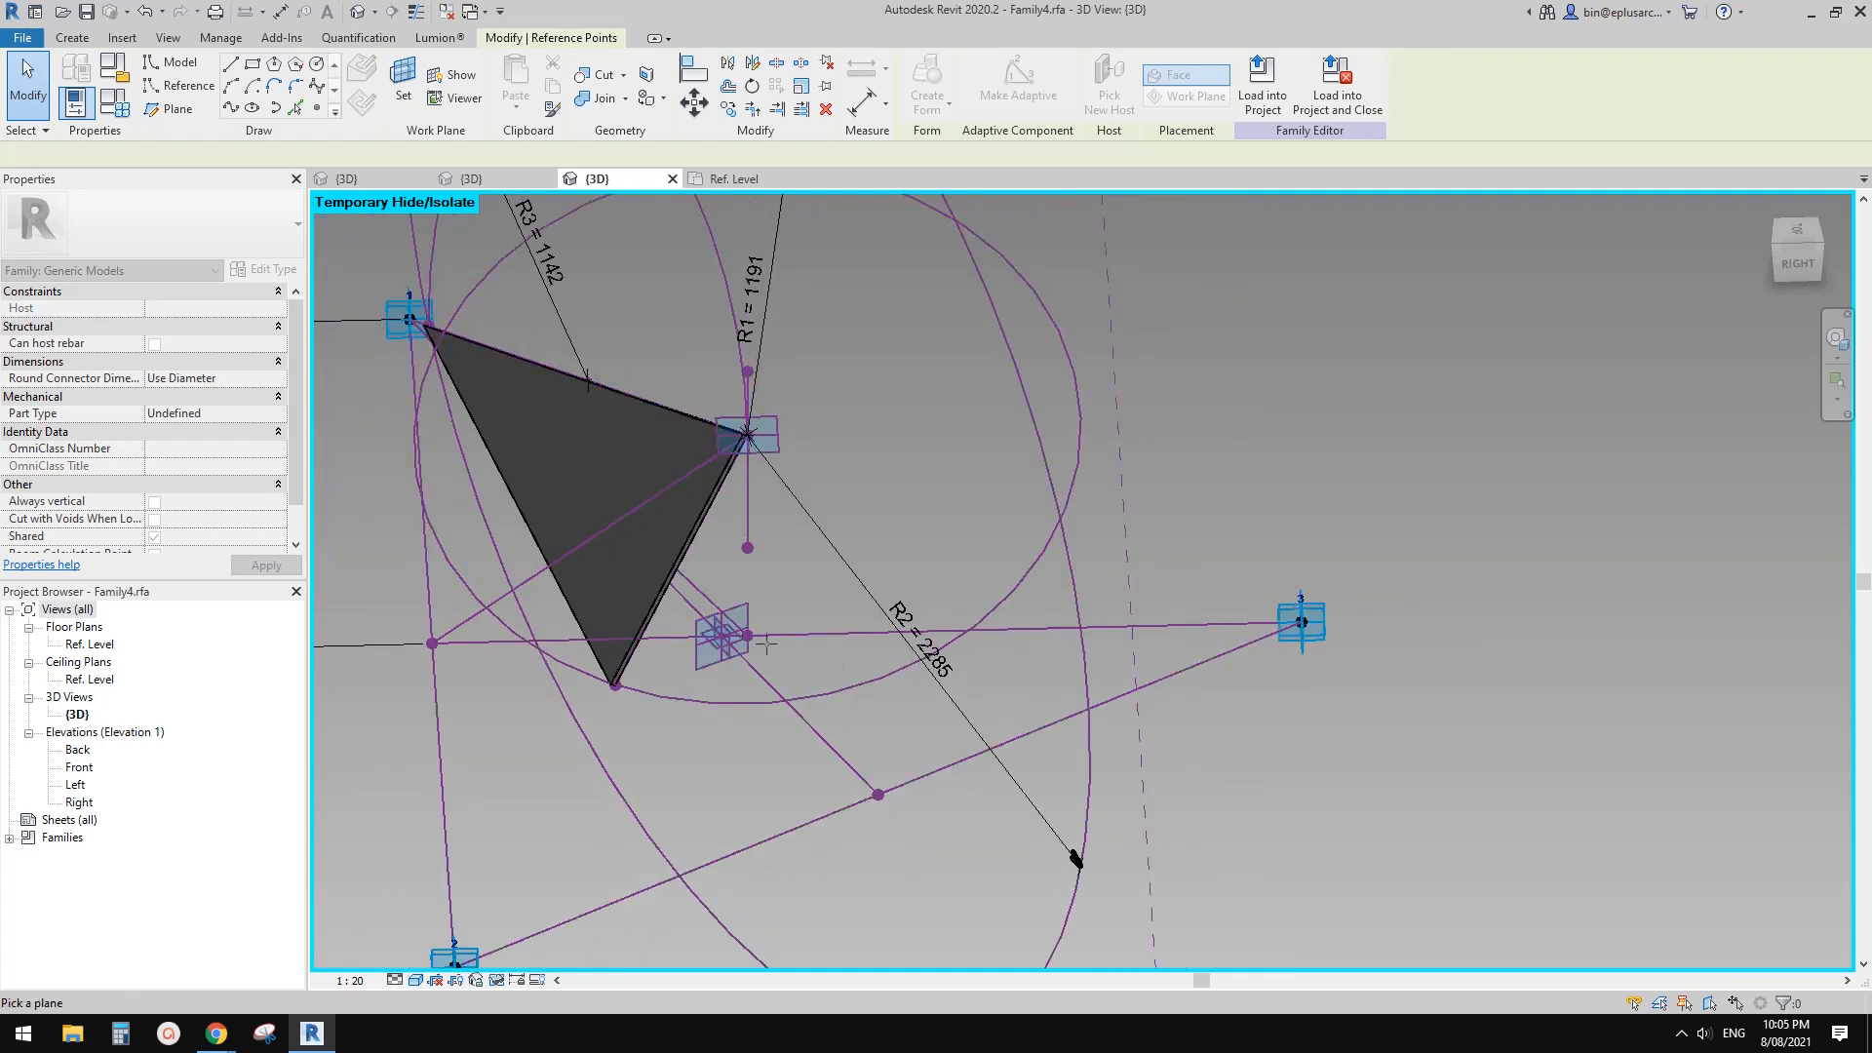
scroll(766, 641, up, 3)
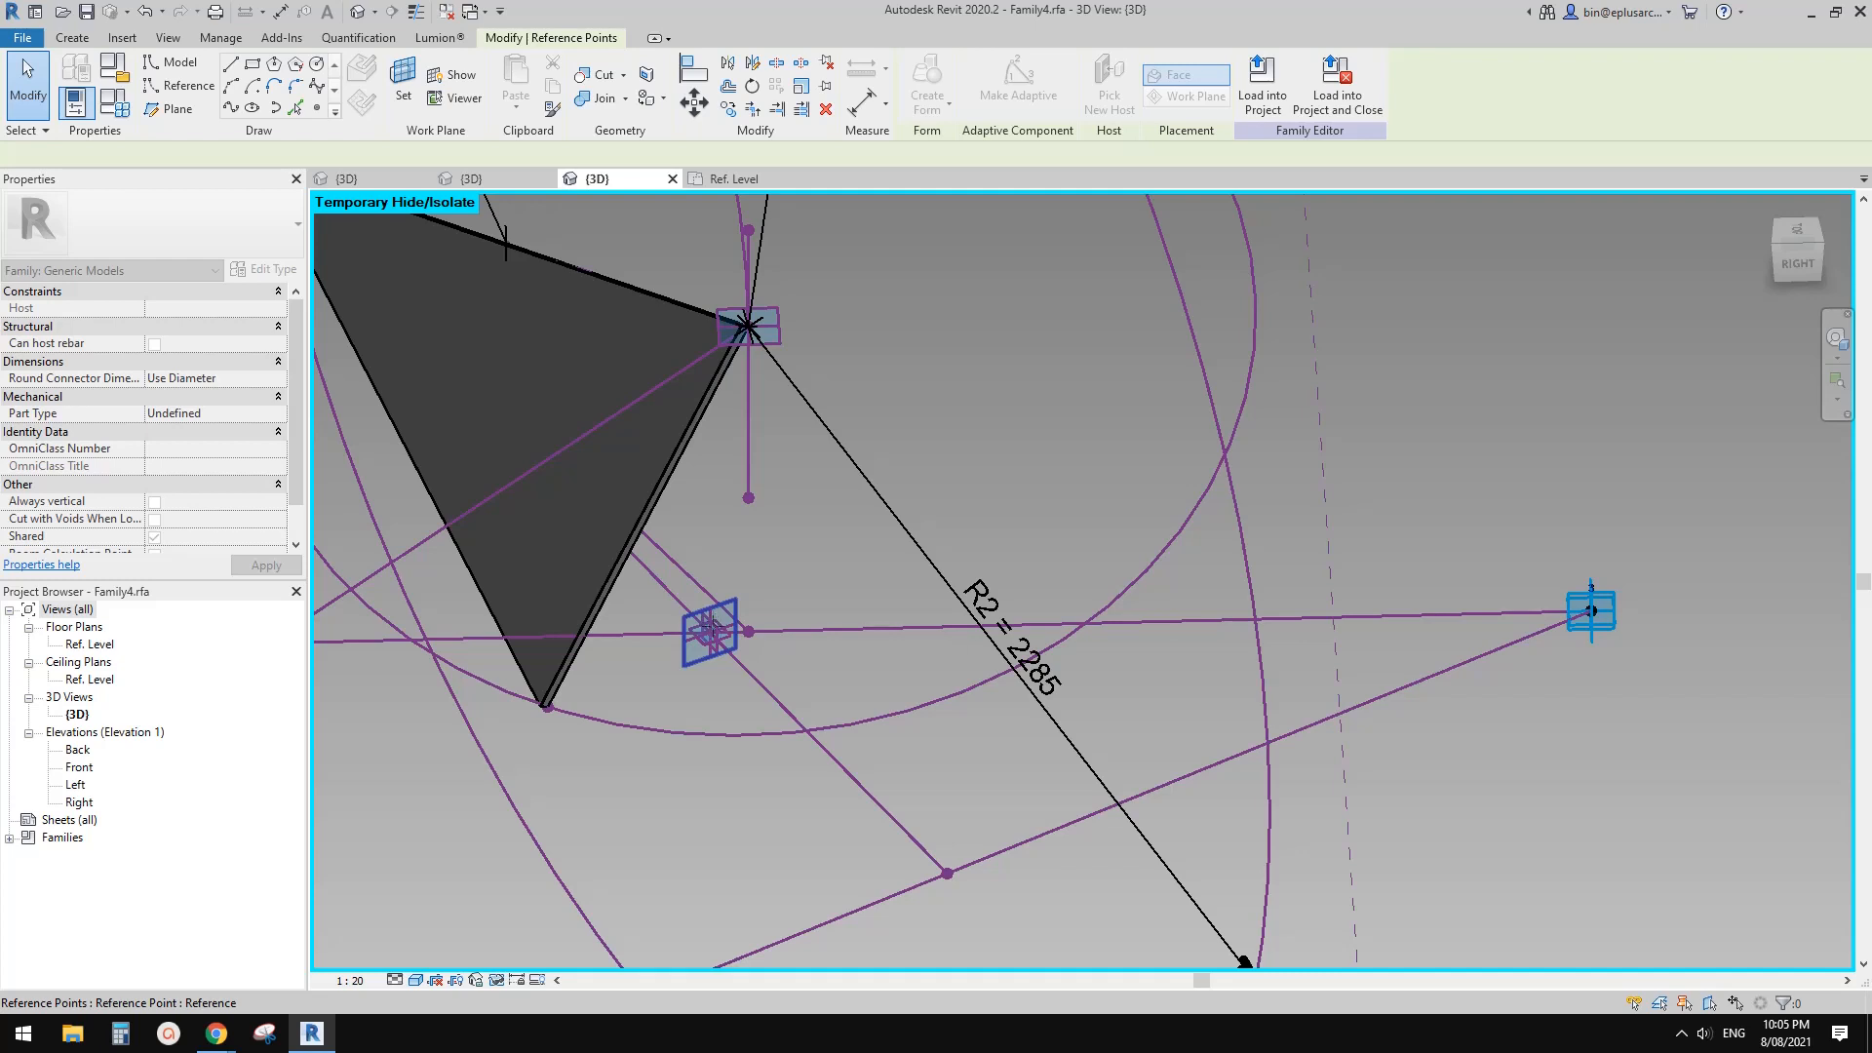
scroll(734, 584, down, 2)
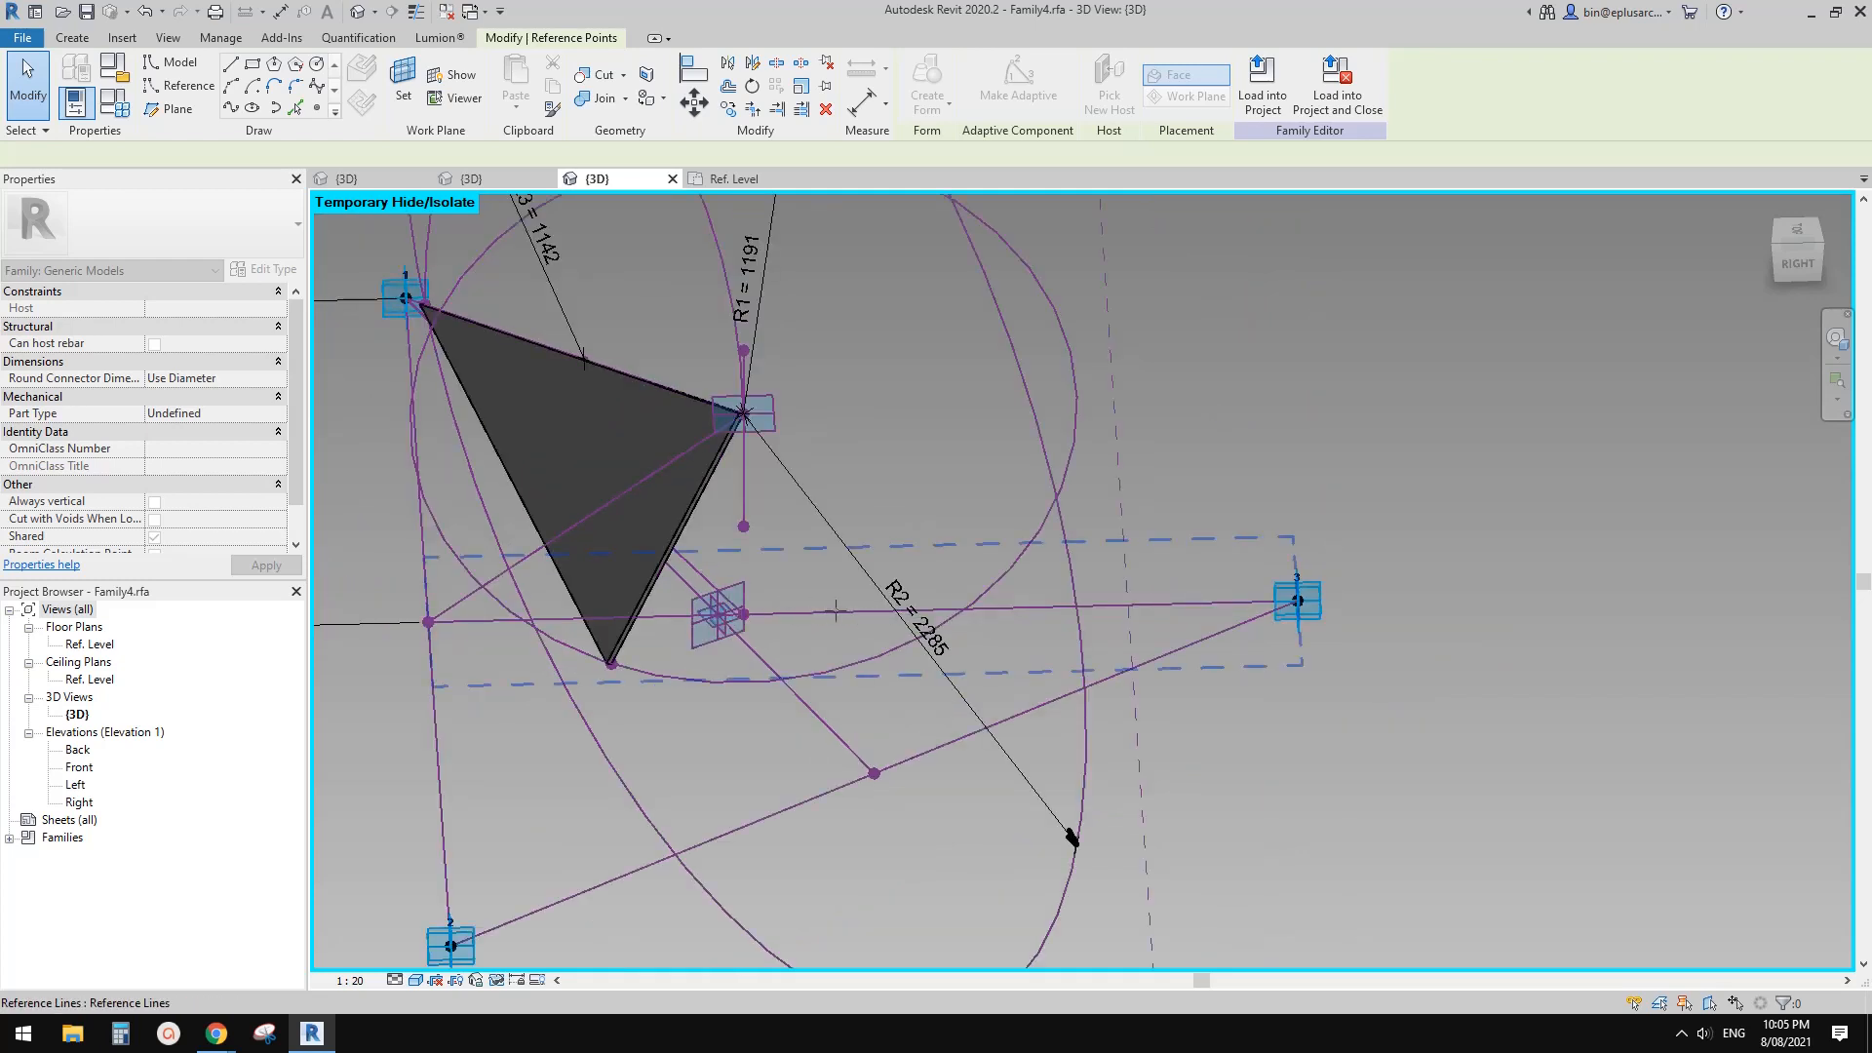
scroll(751, 619, up, 3)
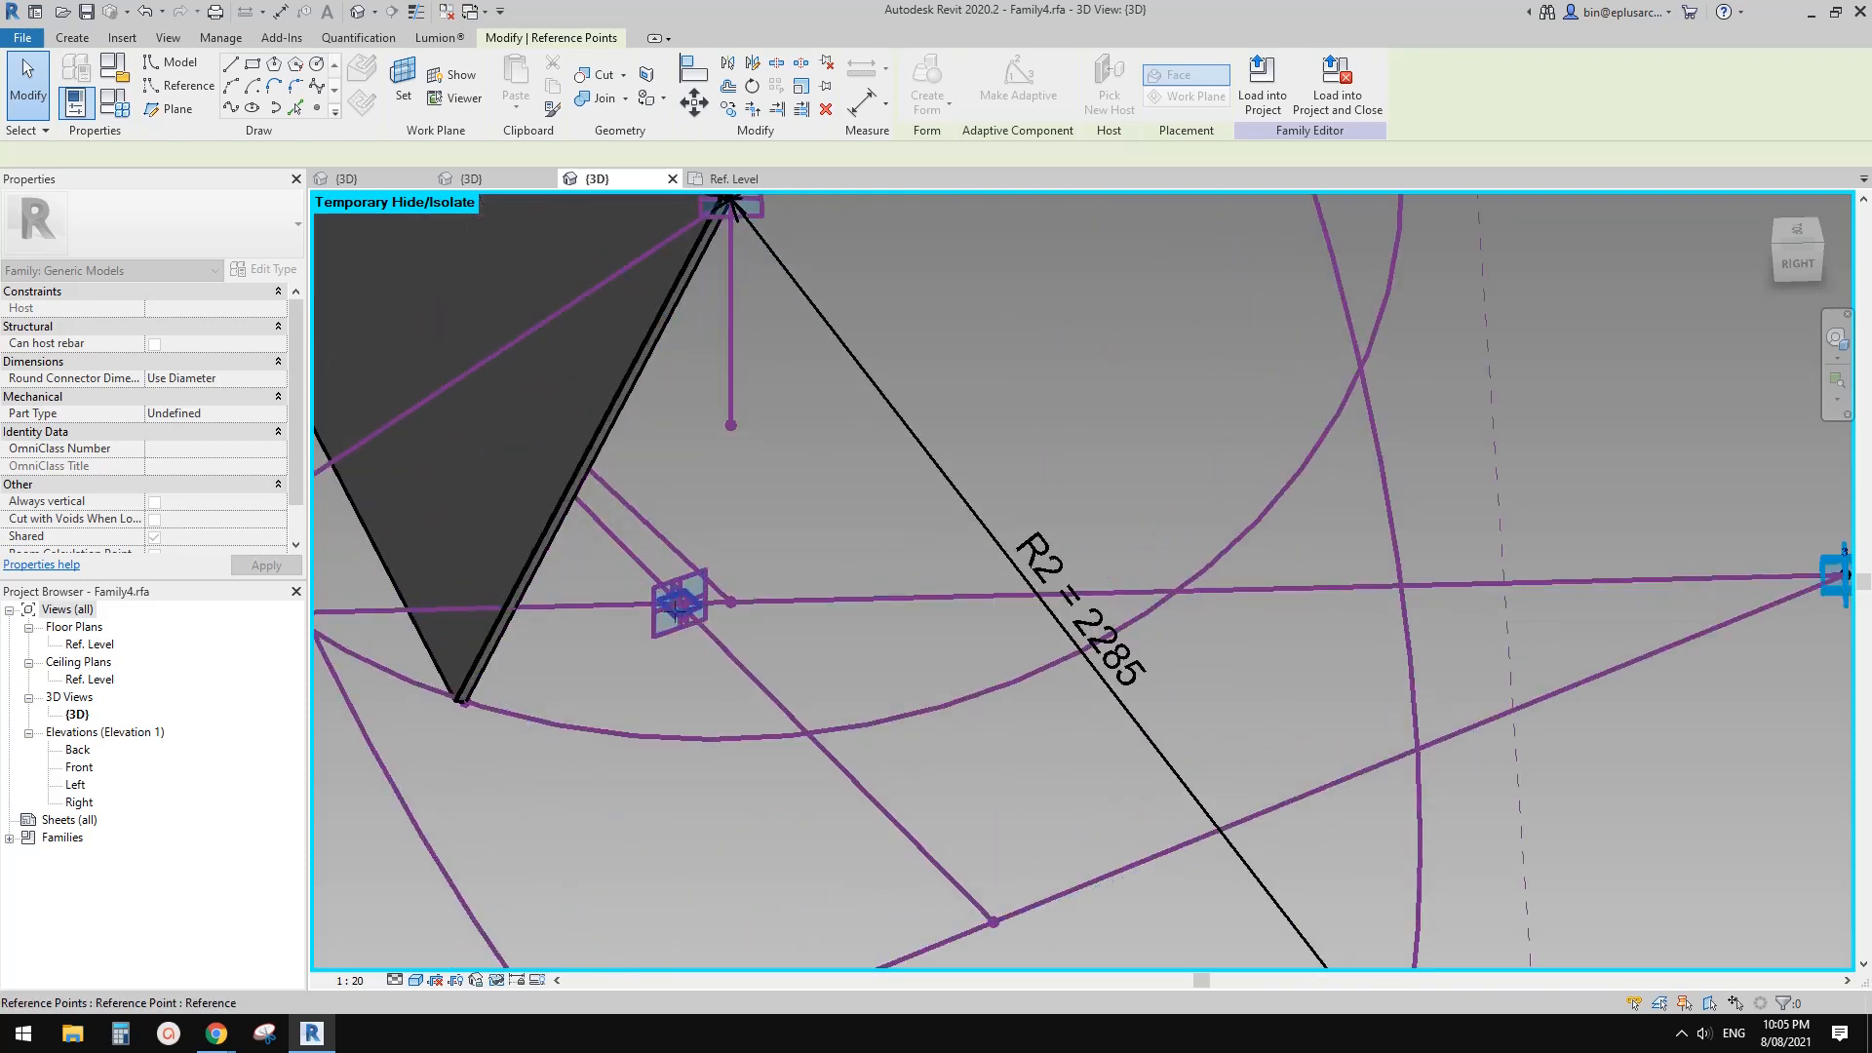
click(677, 612)
scroll(679, 607, down, 2)
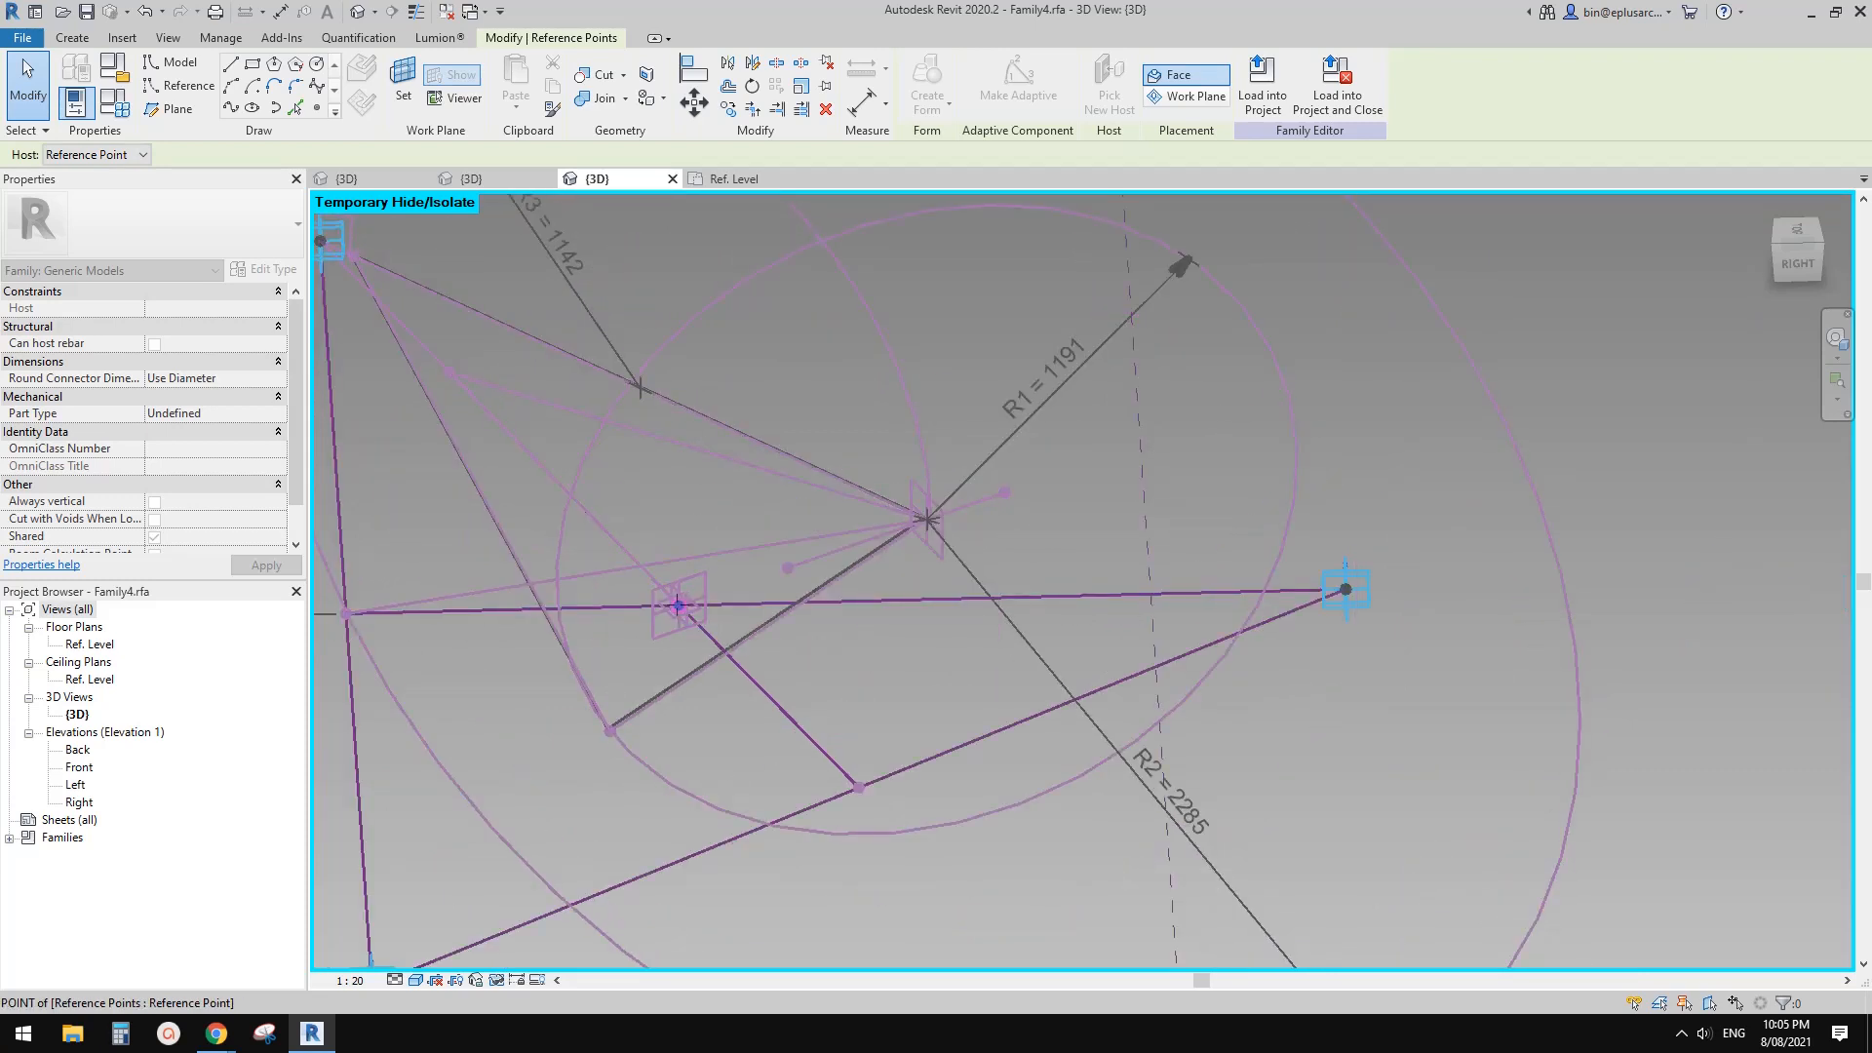
scroll(678, 605, down, 2)
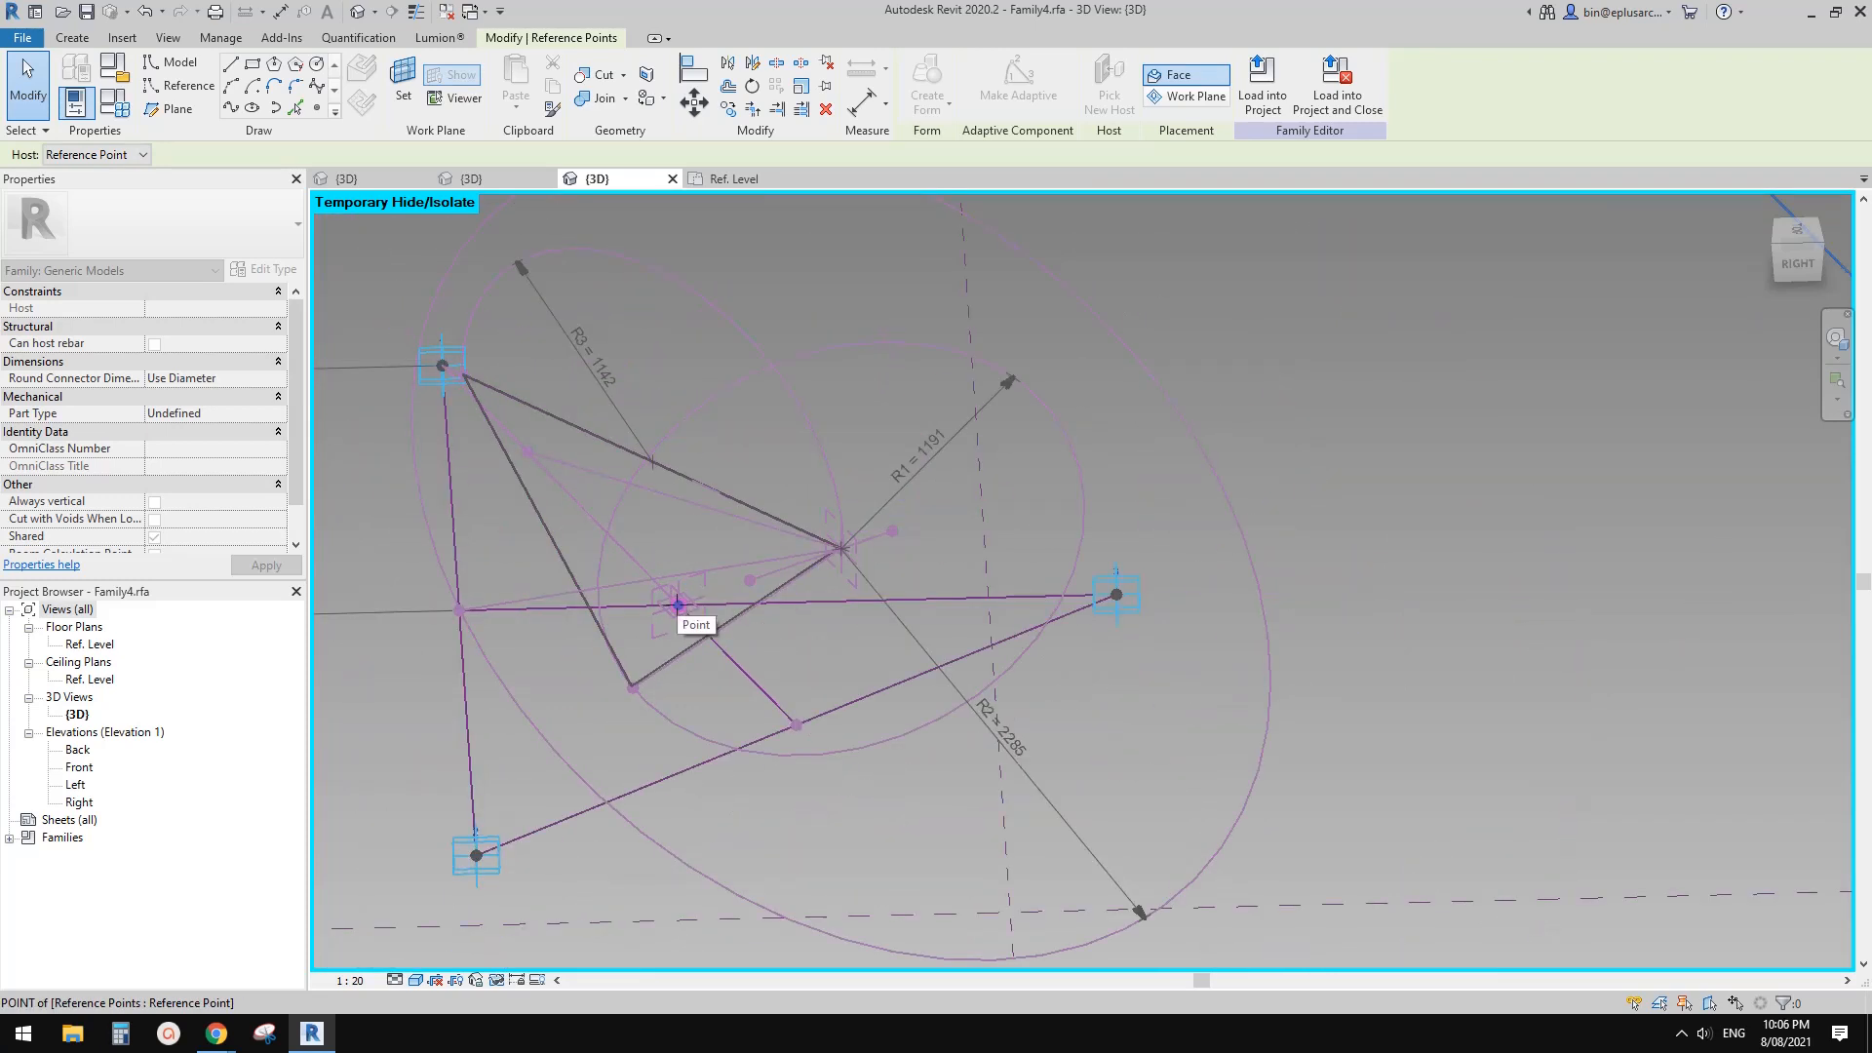
click(678, 605)
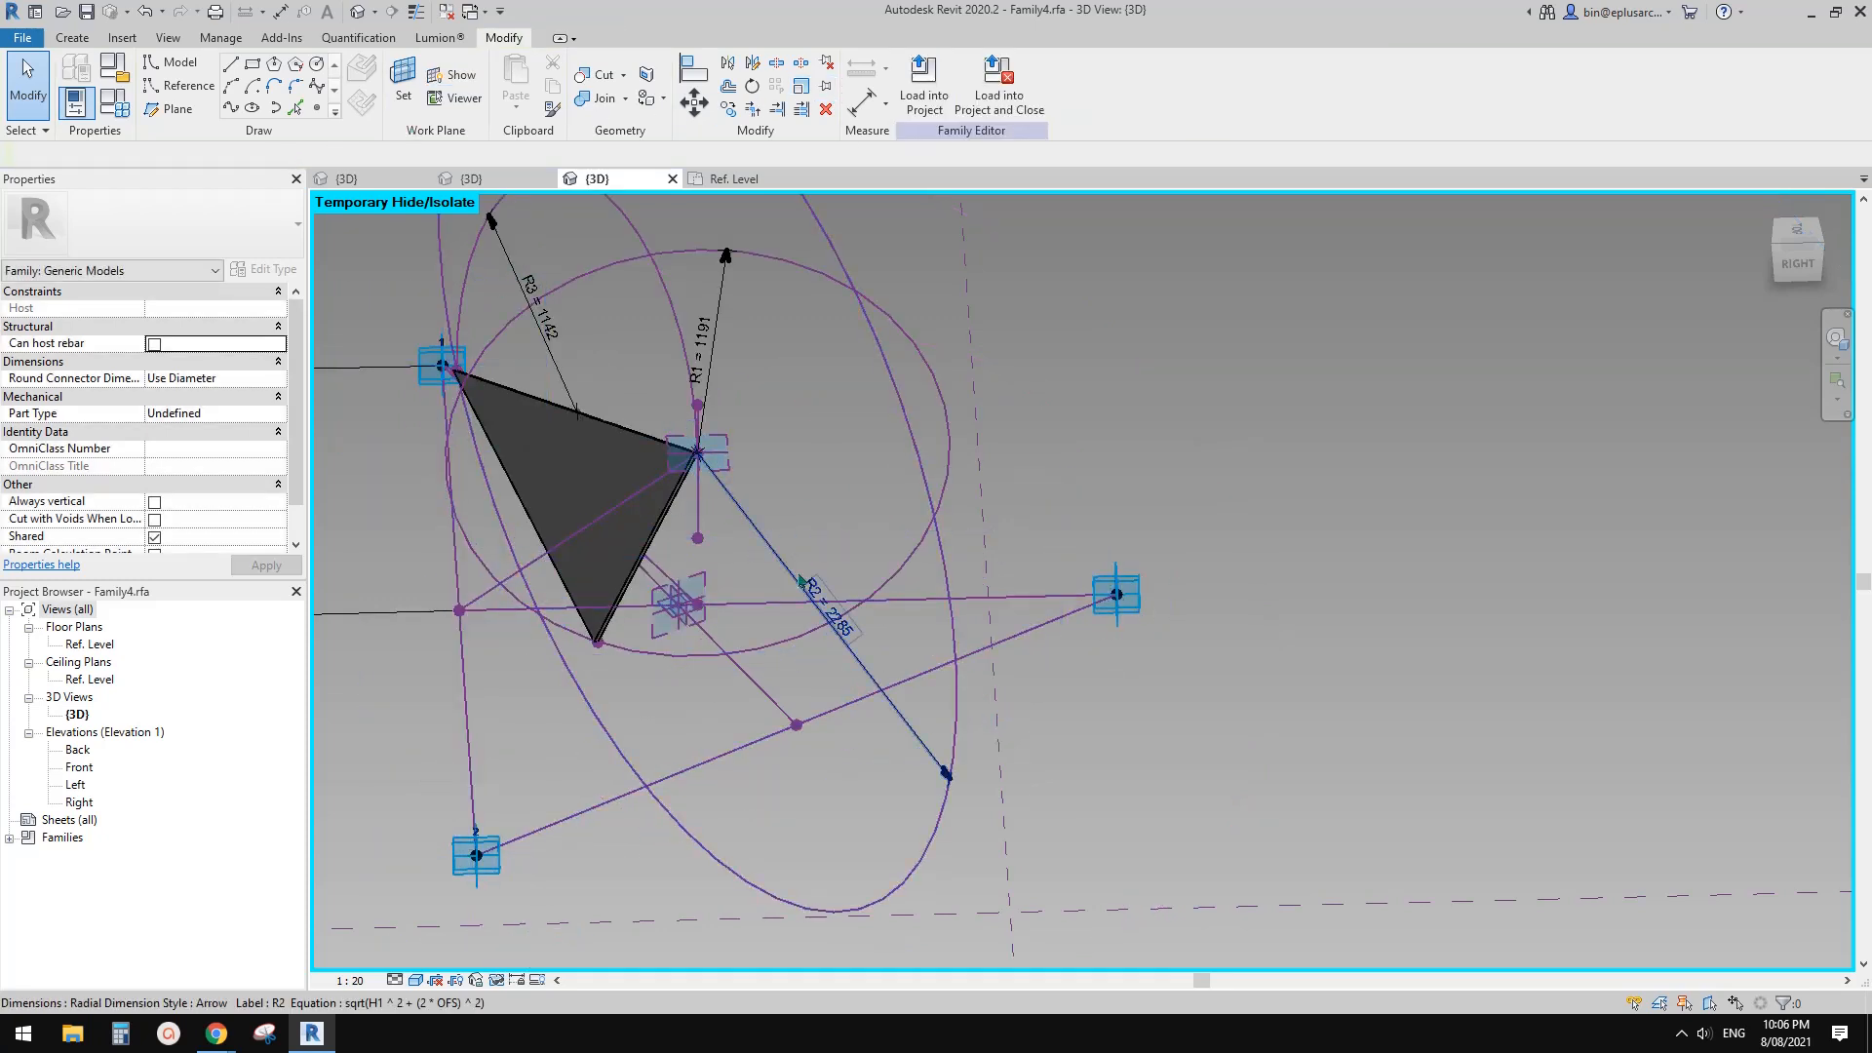
Retry picking a new host for the original reference point, using the intersection point's plane and snapping onto that point.
scroll(703, 615, up, 3)
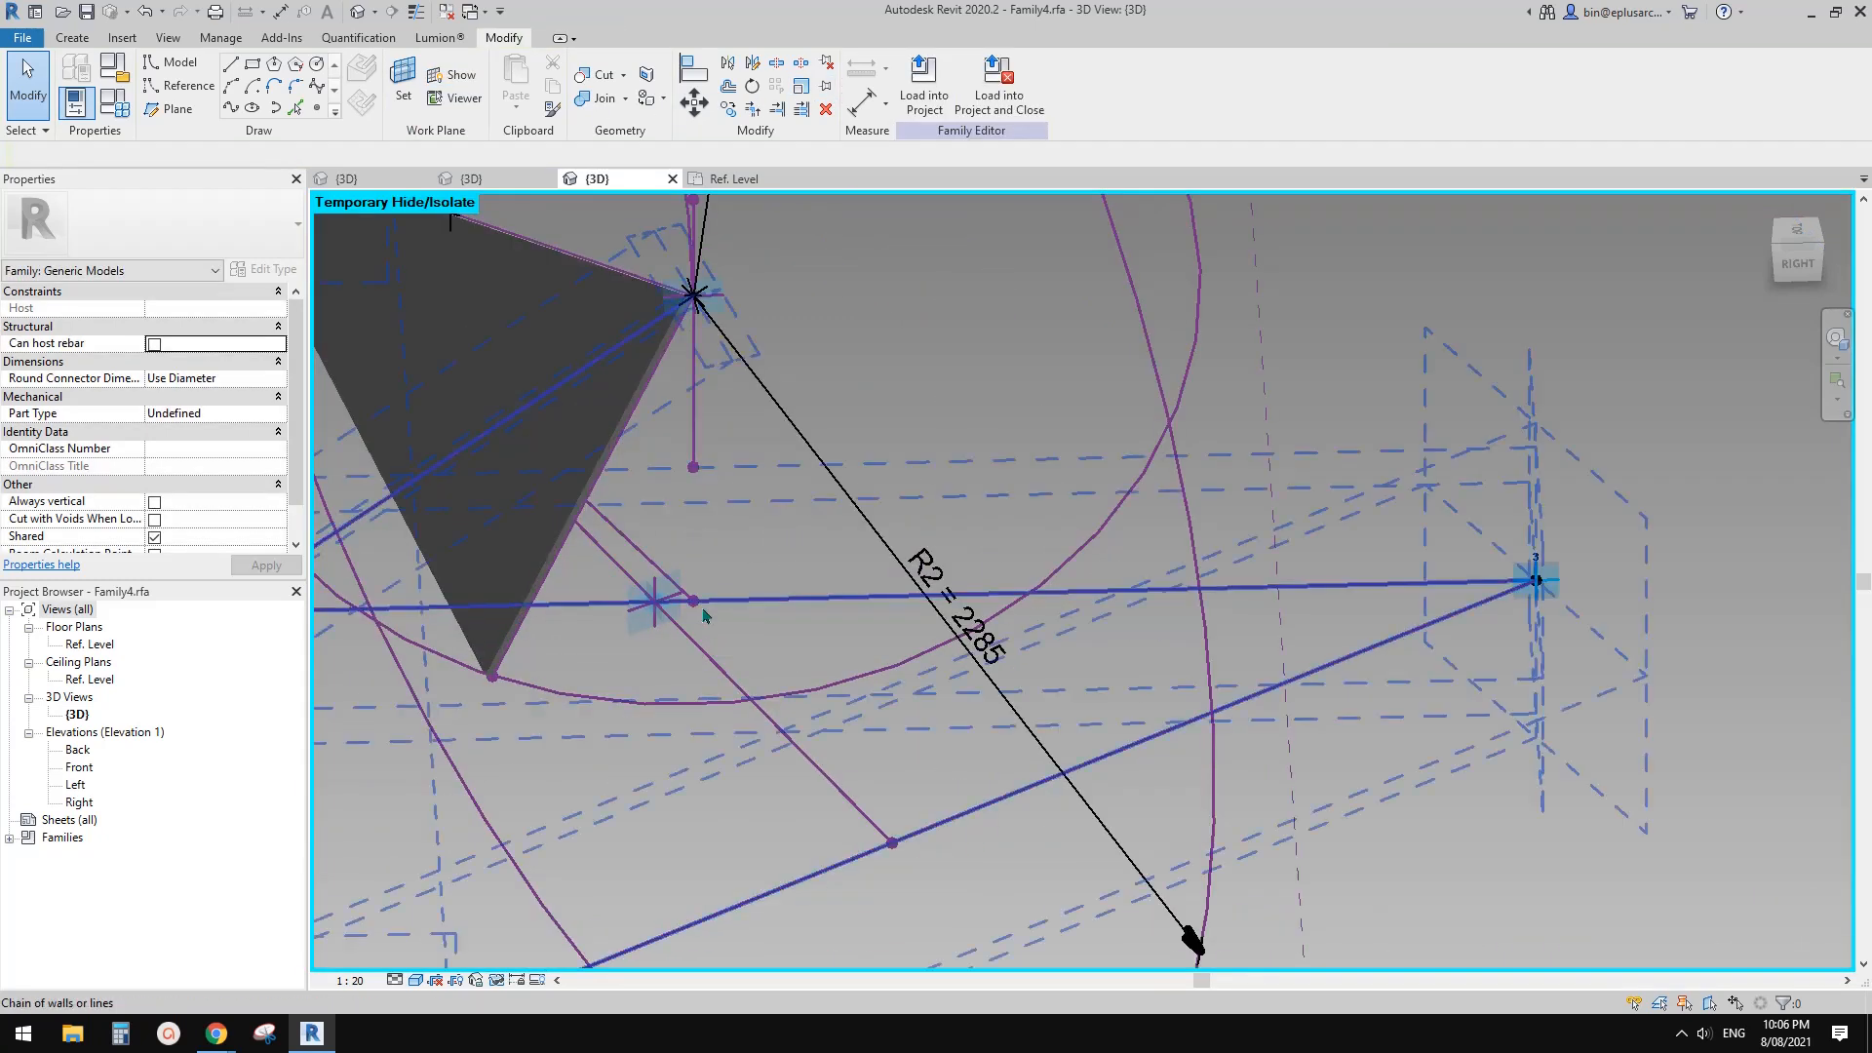
click(696, 603)
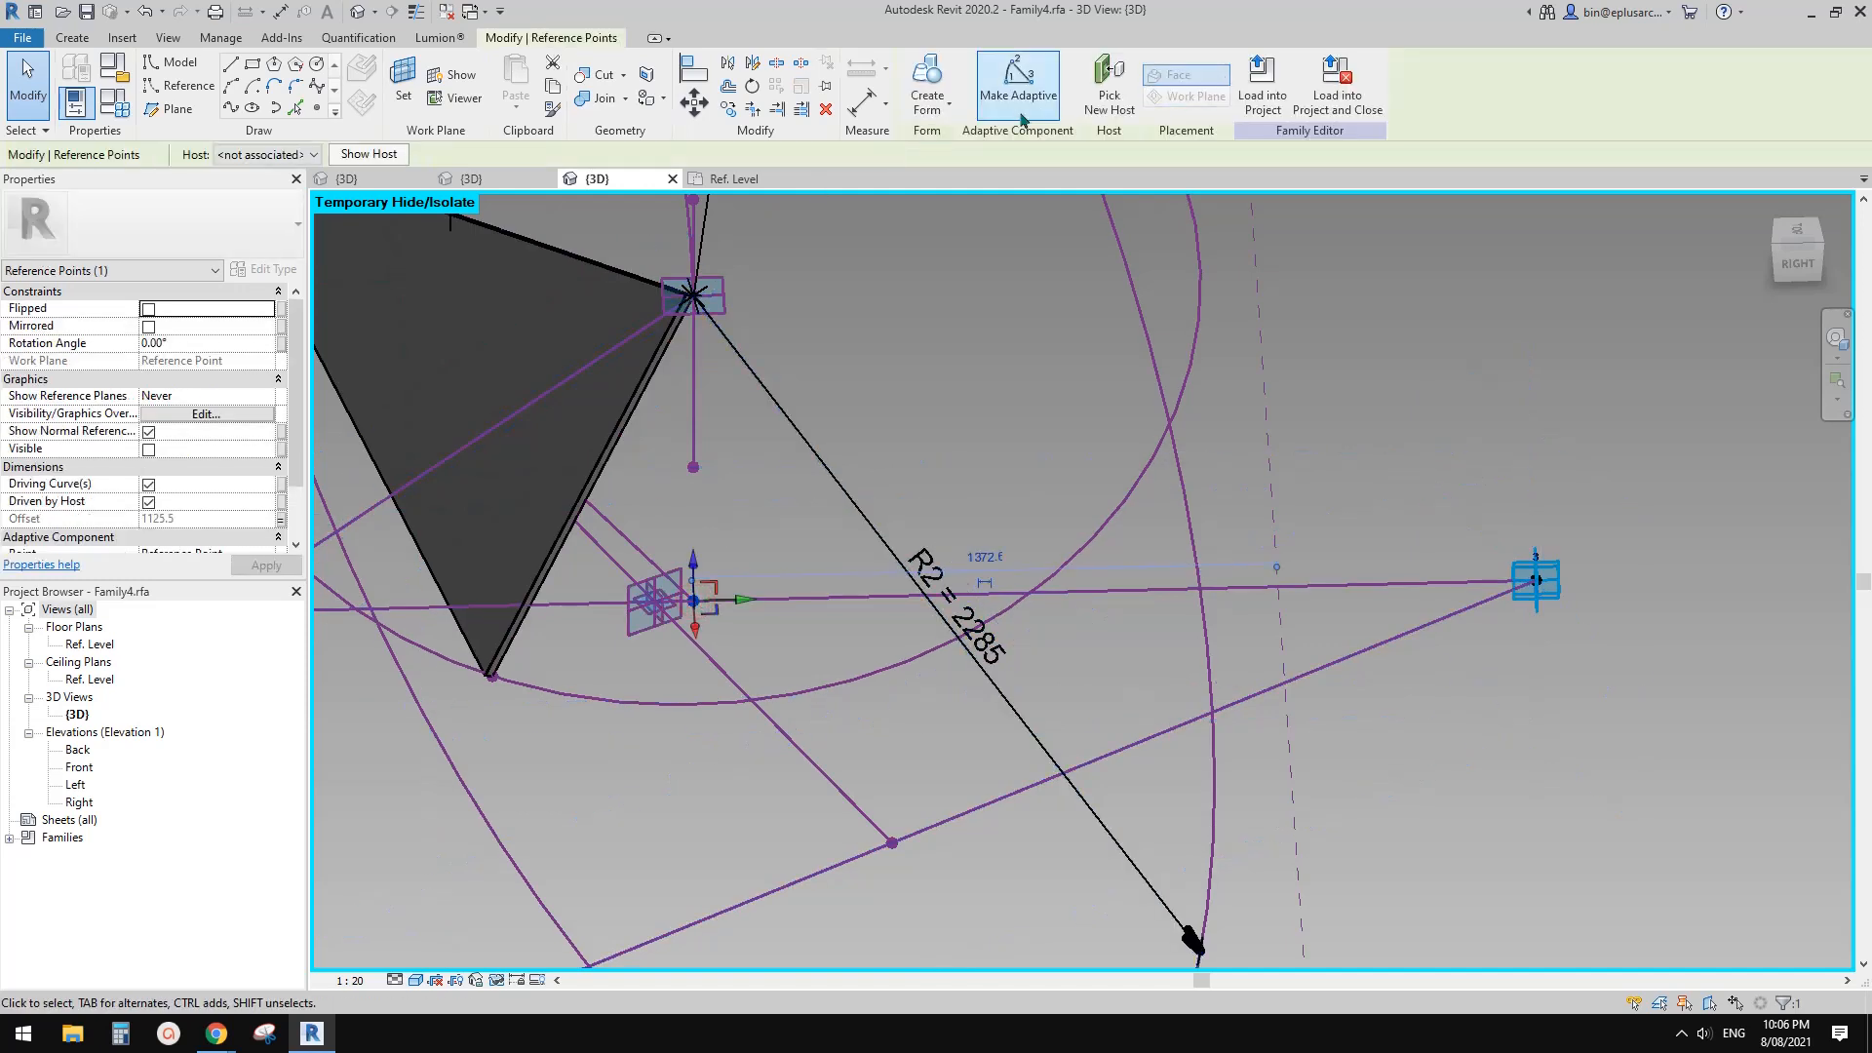
click(140, 153)
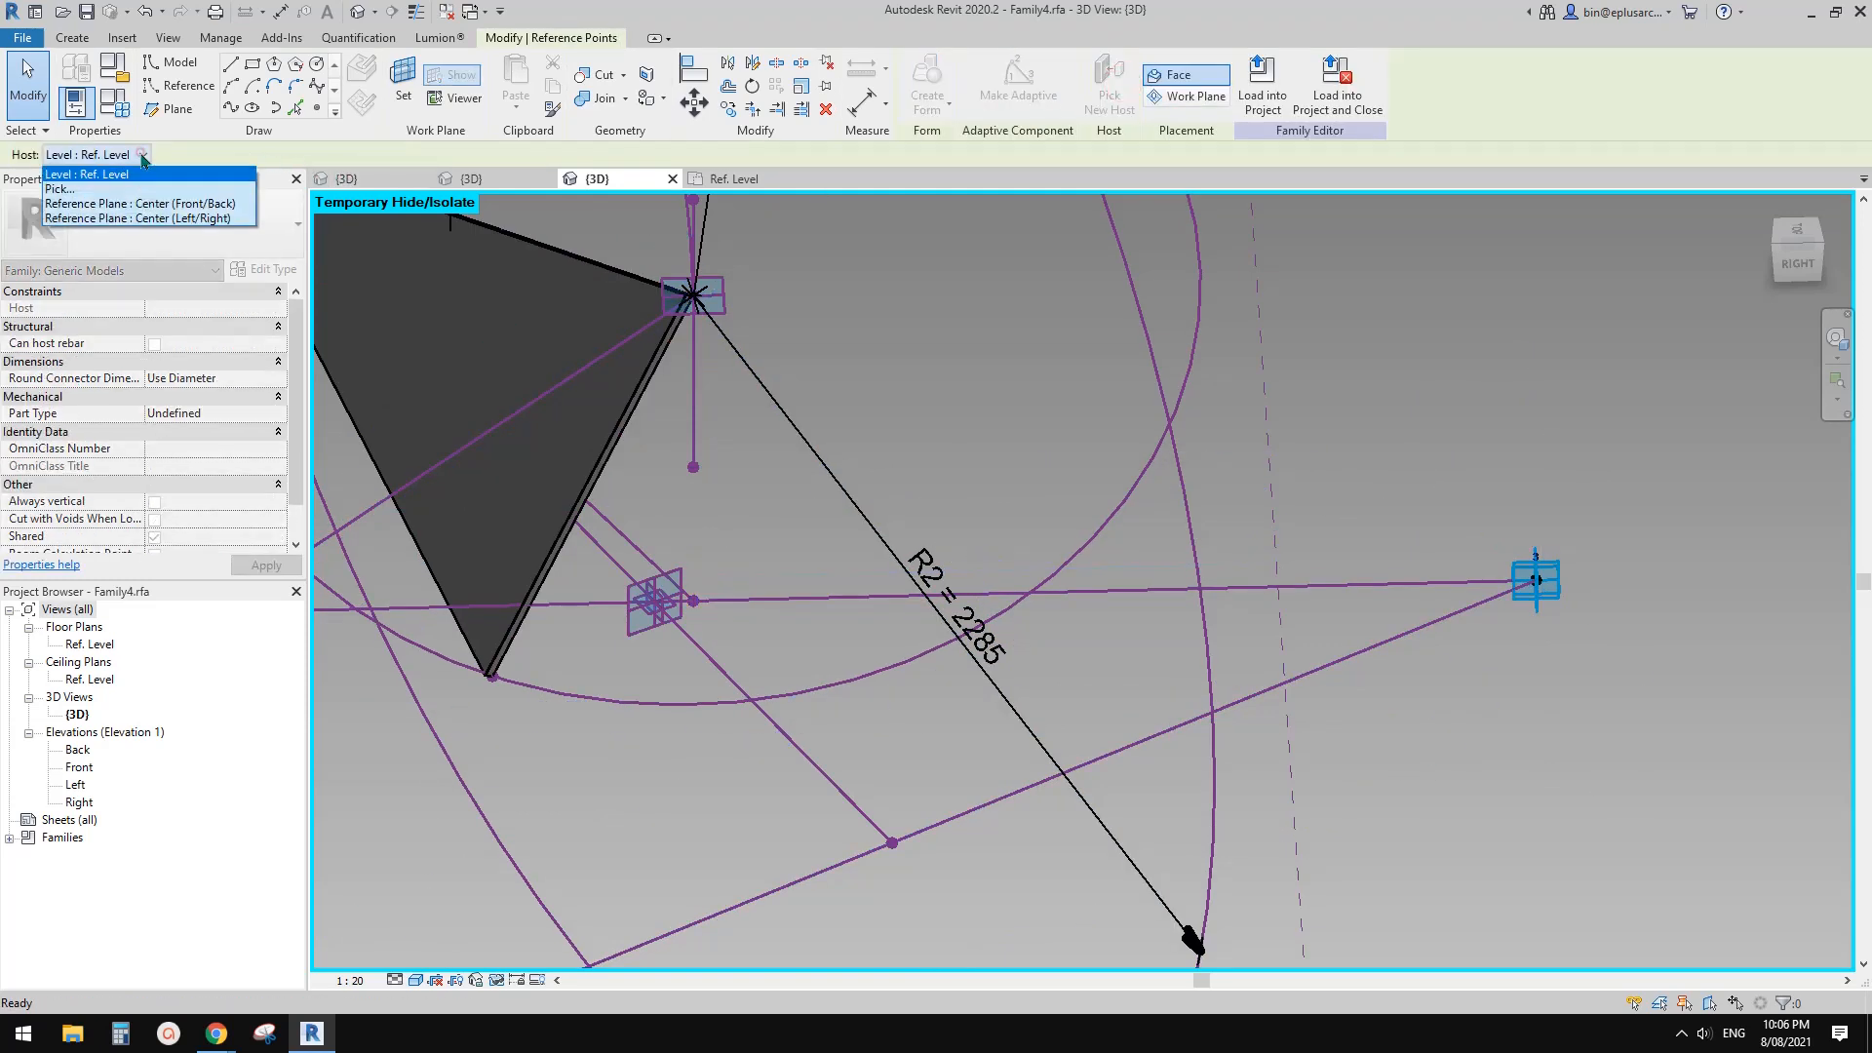
click(86, 192)
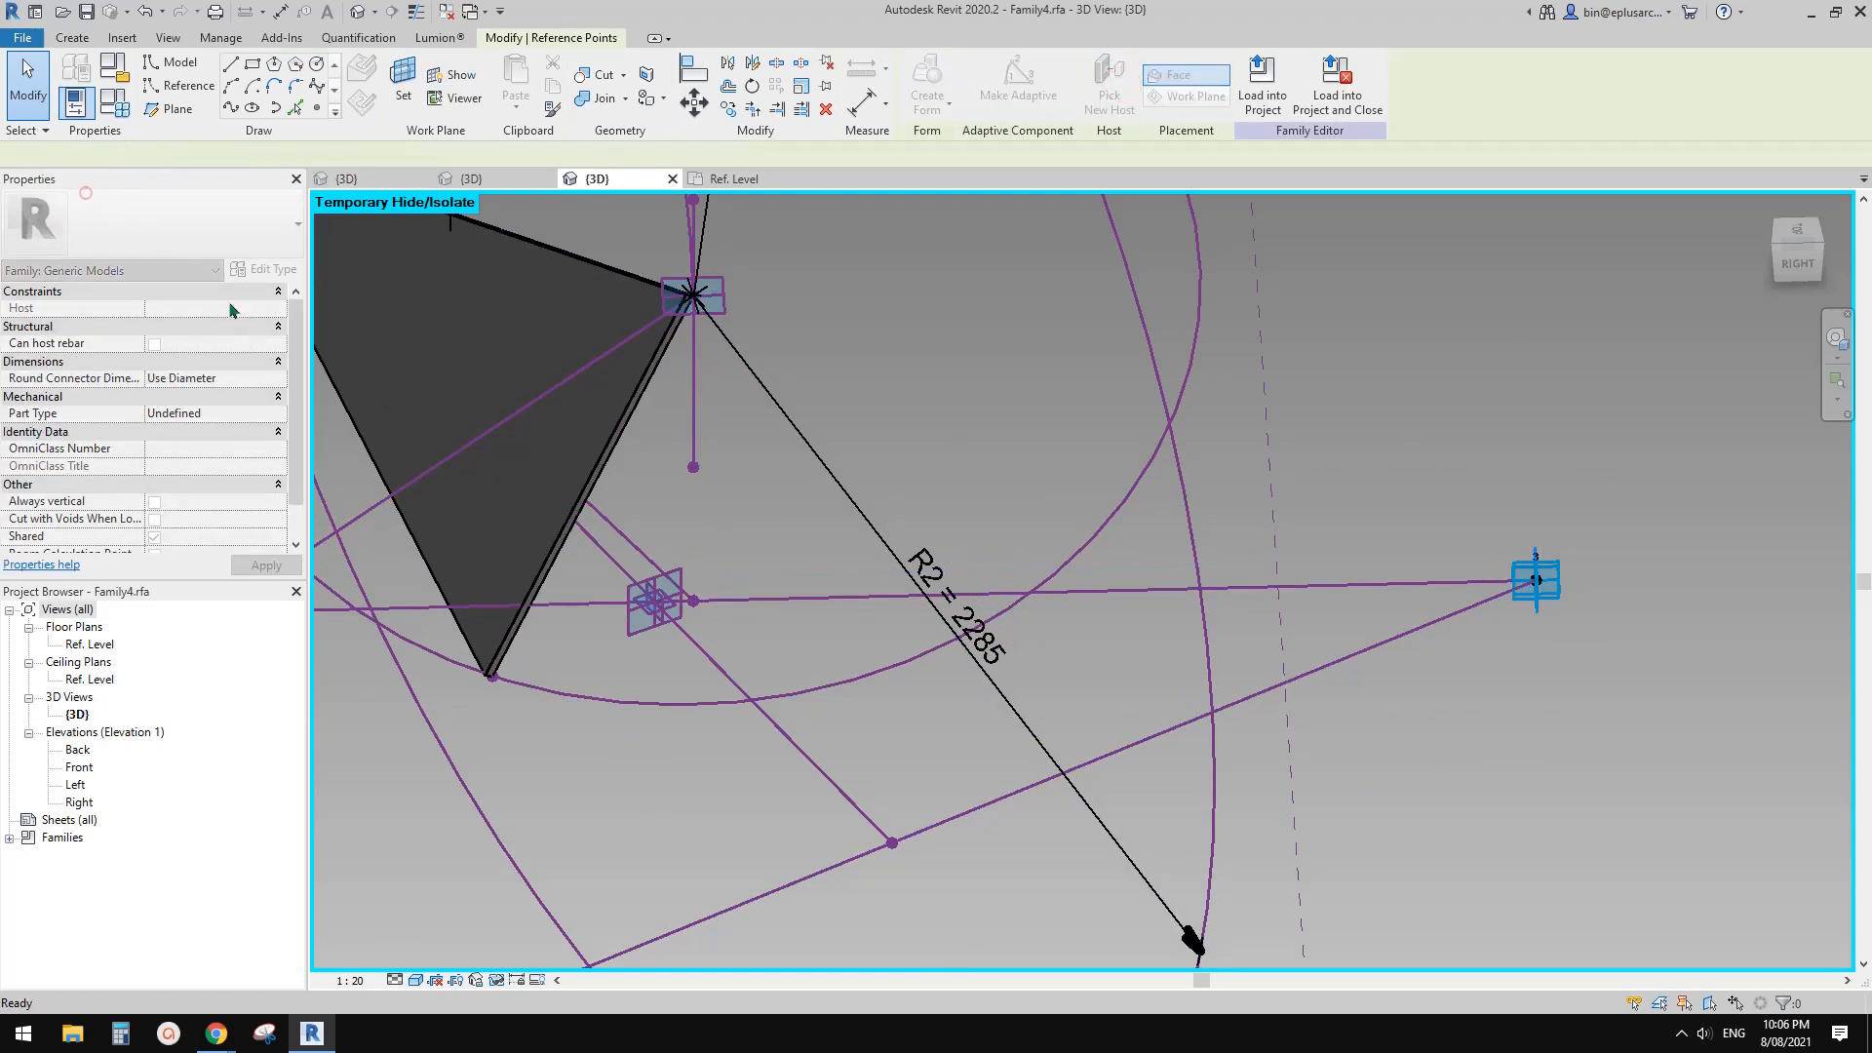
click(632, 582)
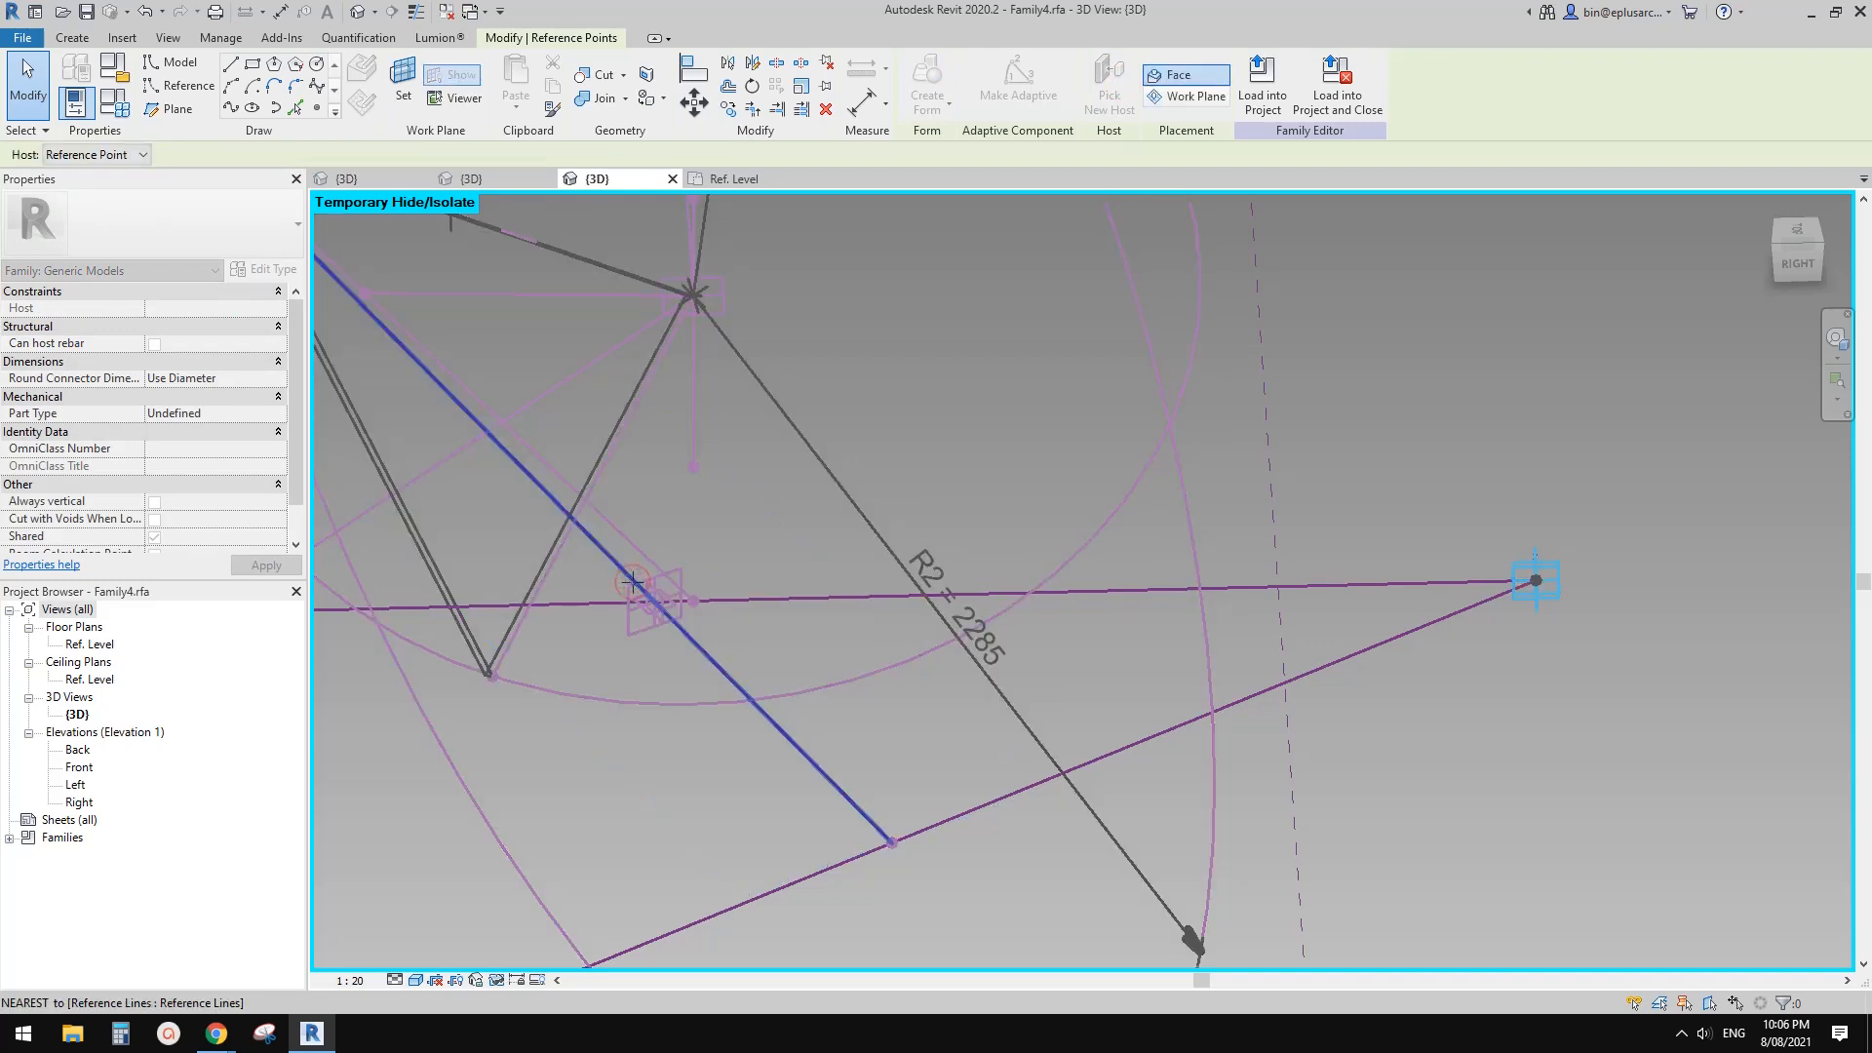
scroll(646, 590, down, 2)
click(645, 591)
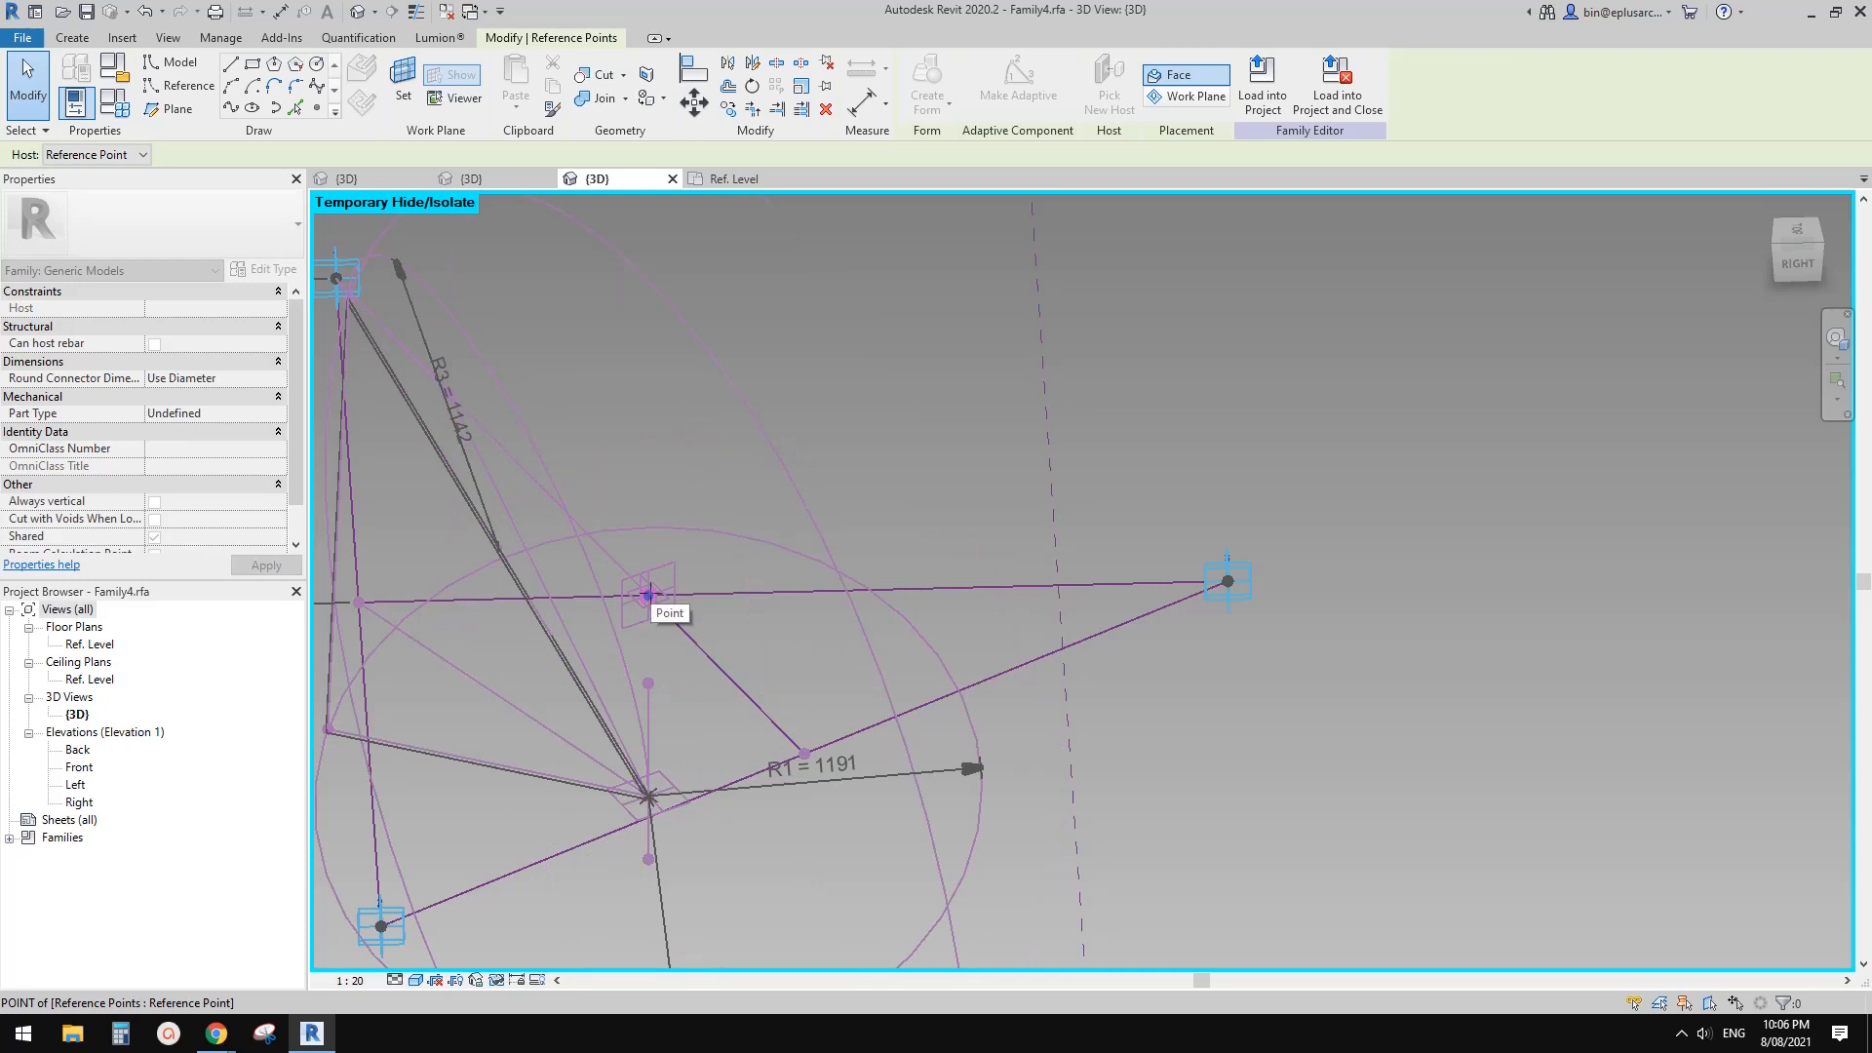
click(649, 595)
Delete the reference point at the intersection of the medians.
scroll(647, 563, up, 2)
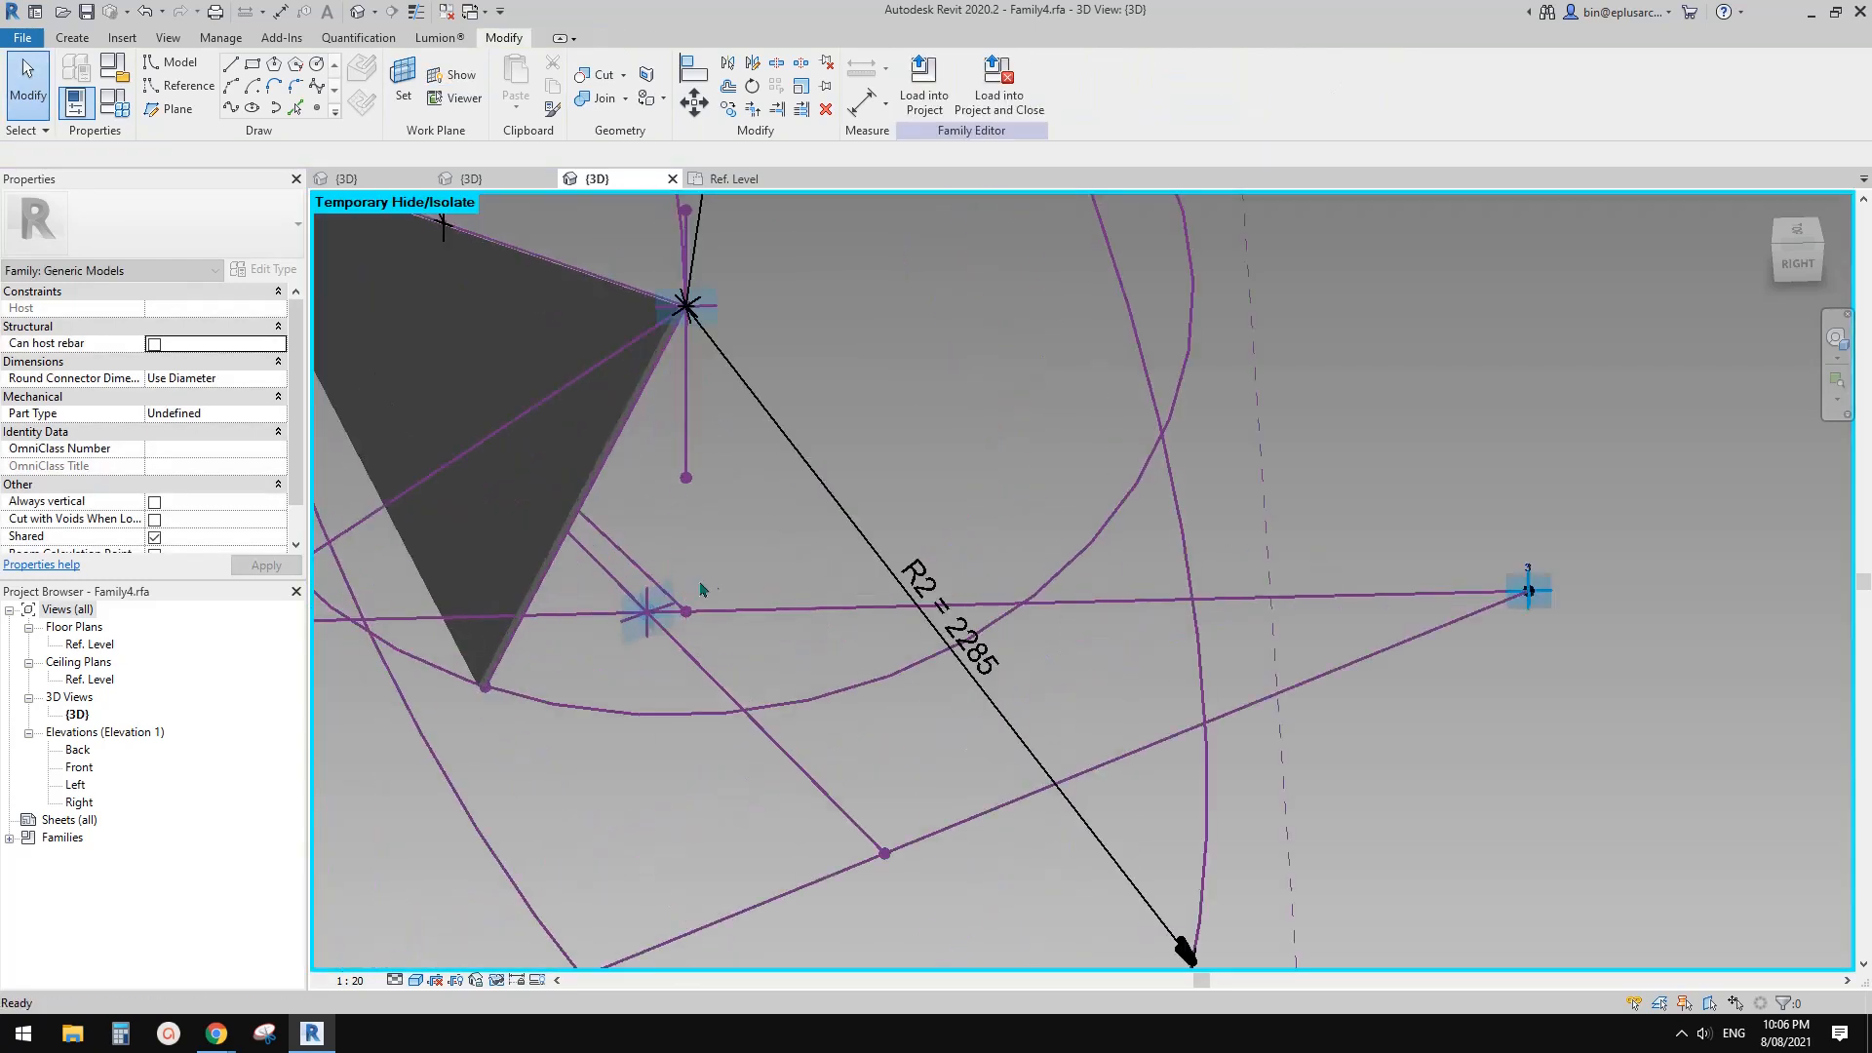
click(646, 612)
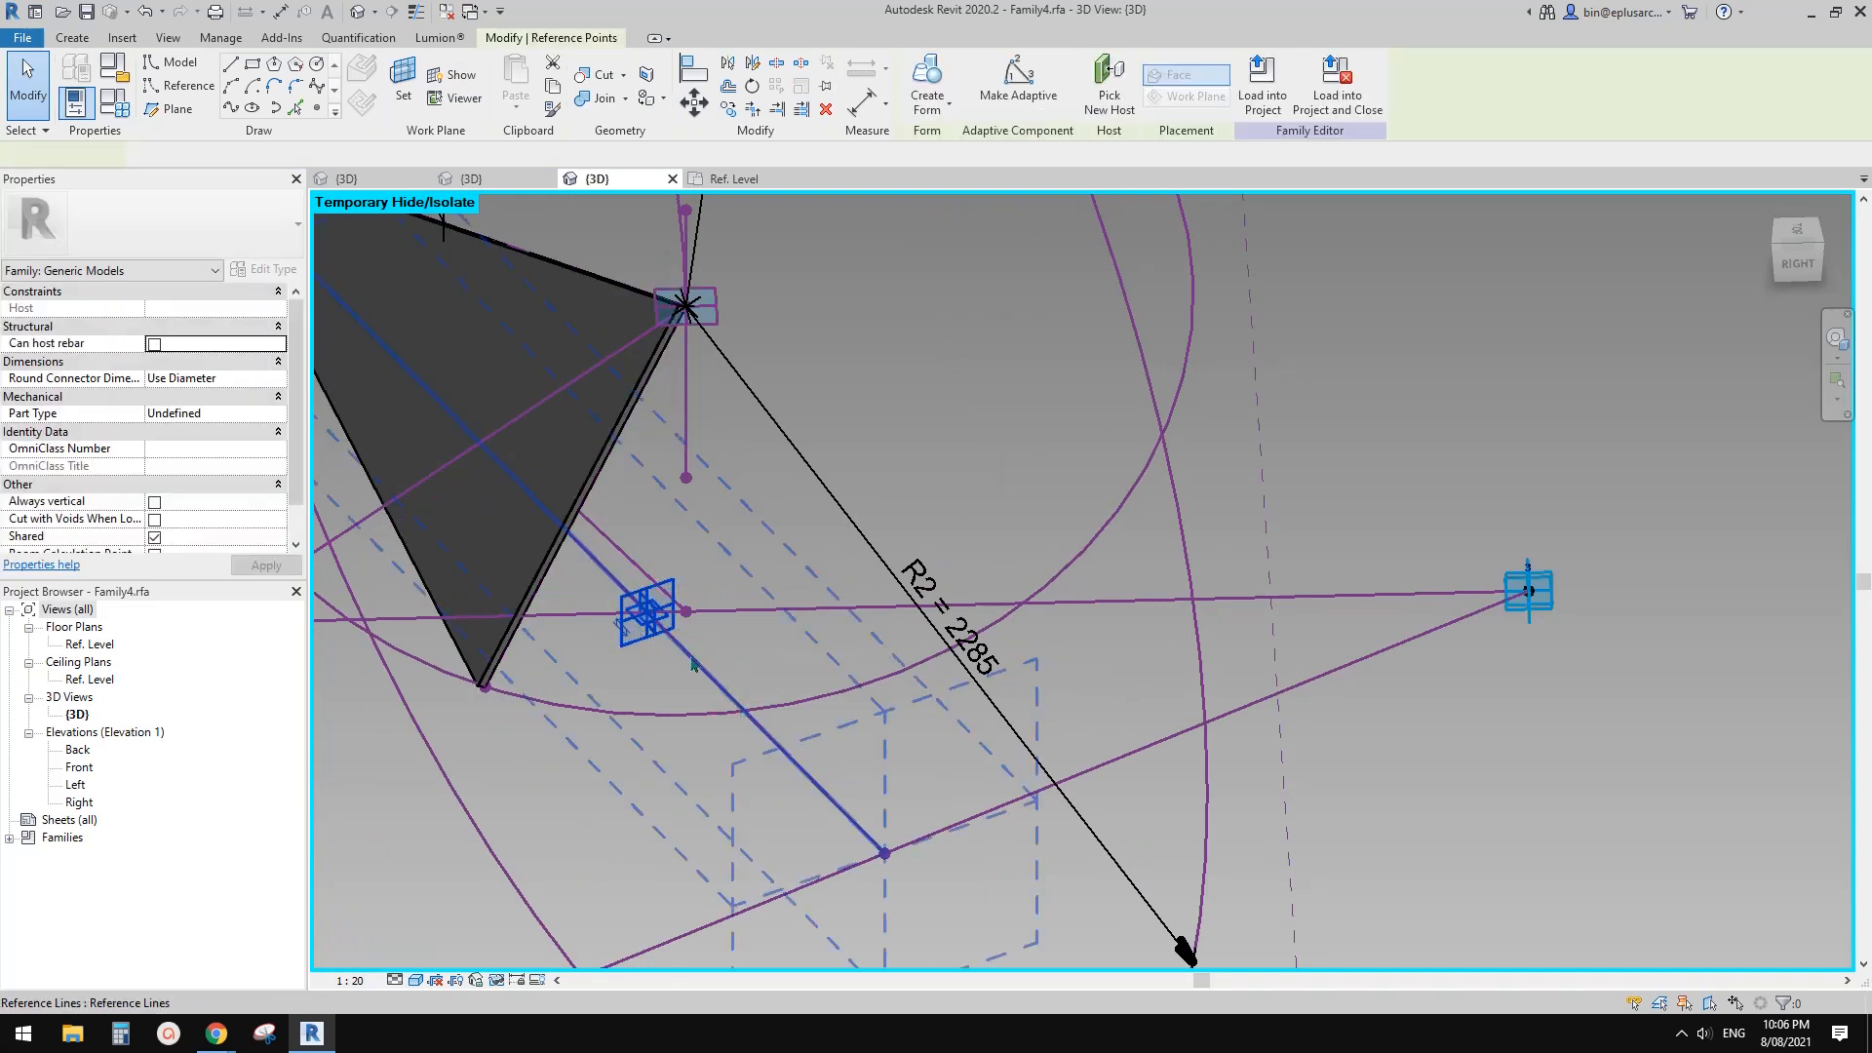
key(Delete)
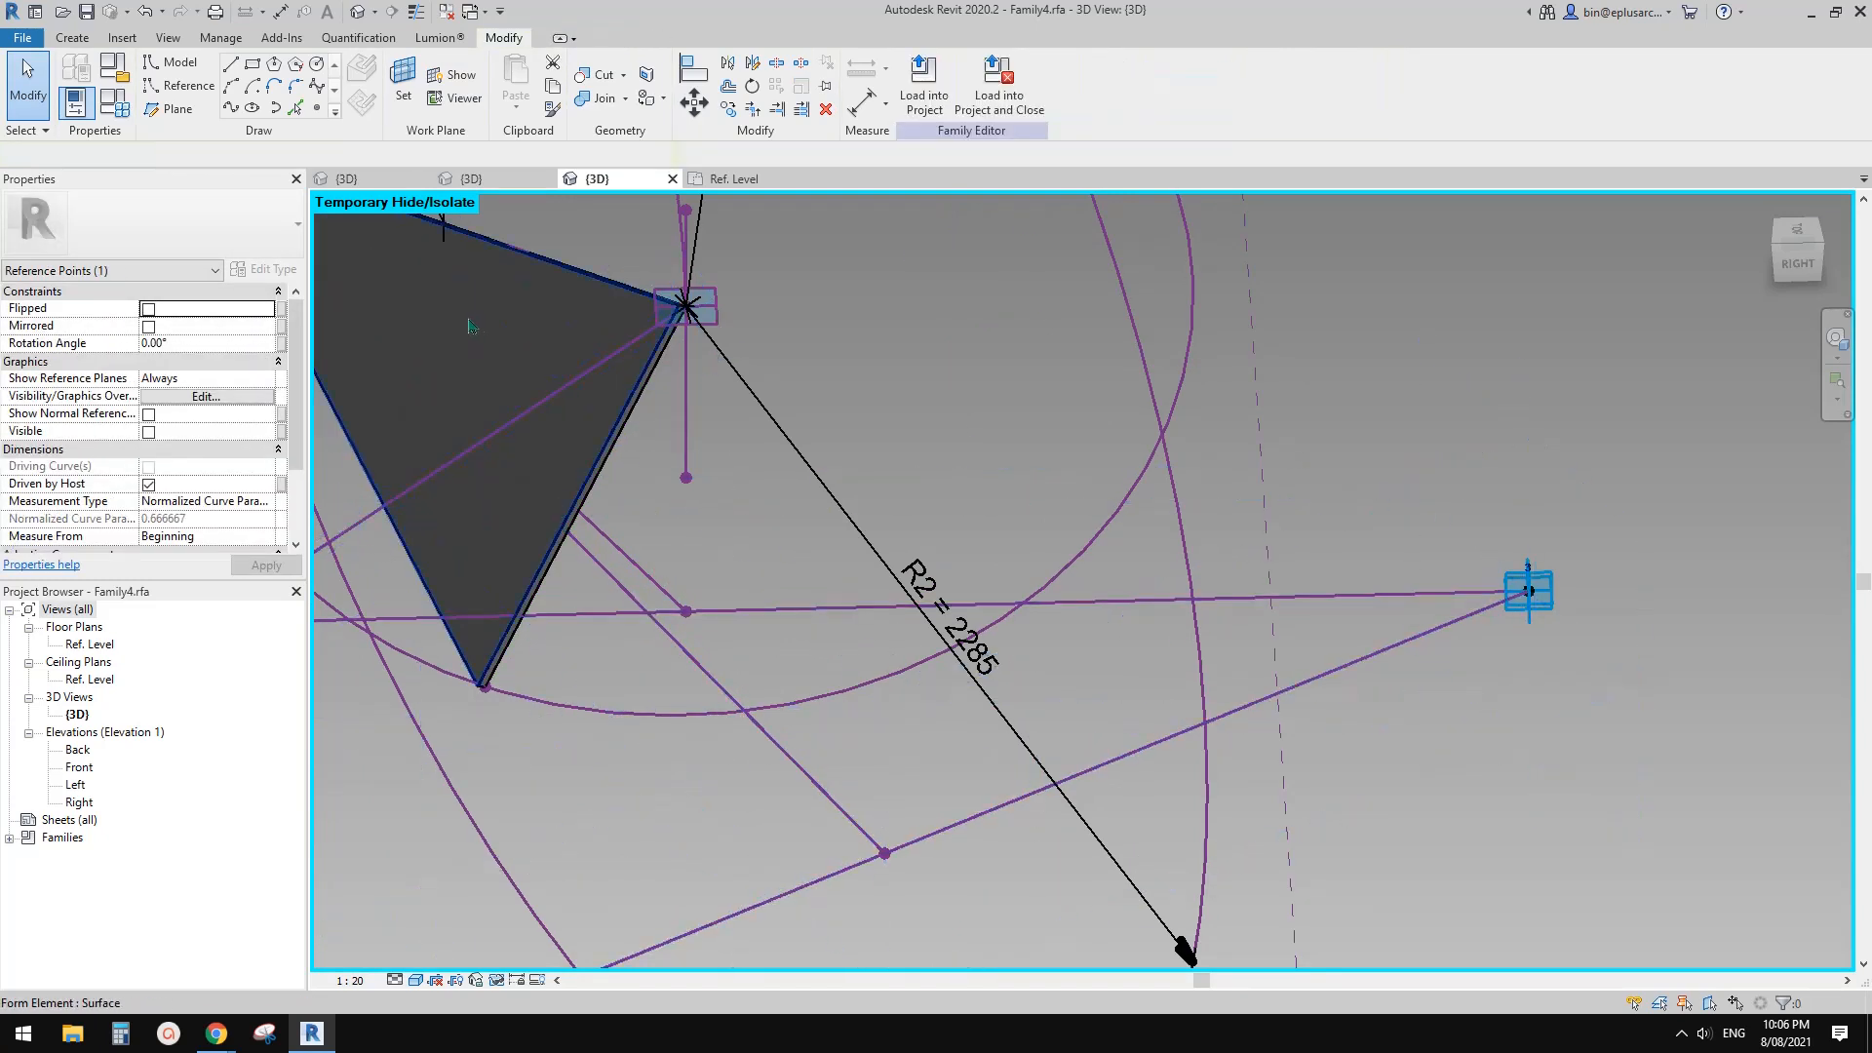
Place a new reference point on the median to placement point 3, between its crossing with the other median and placement point 3.
click(319, 110)
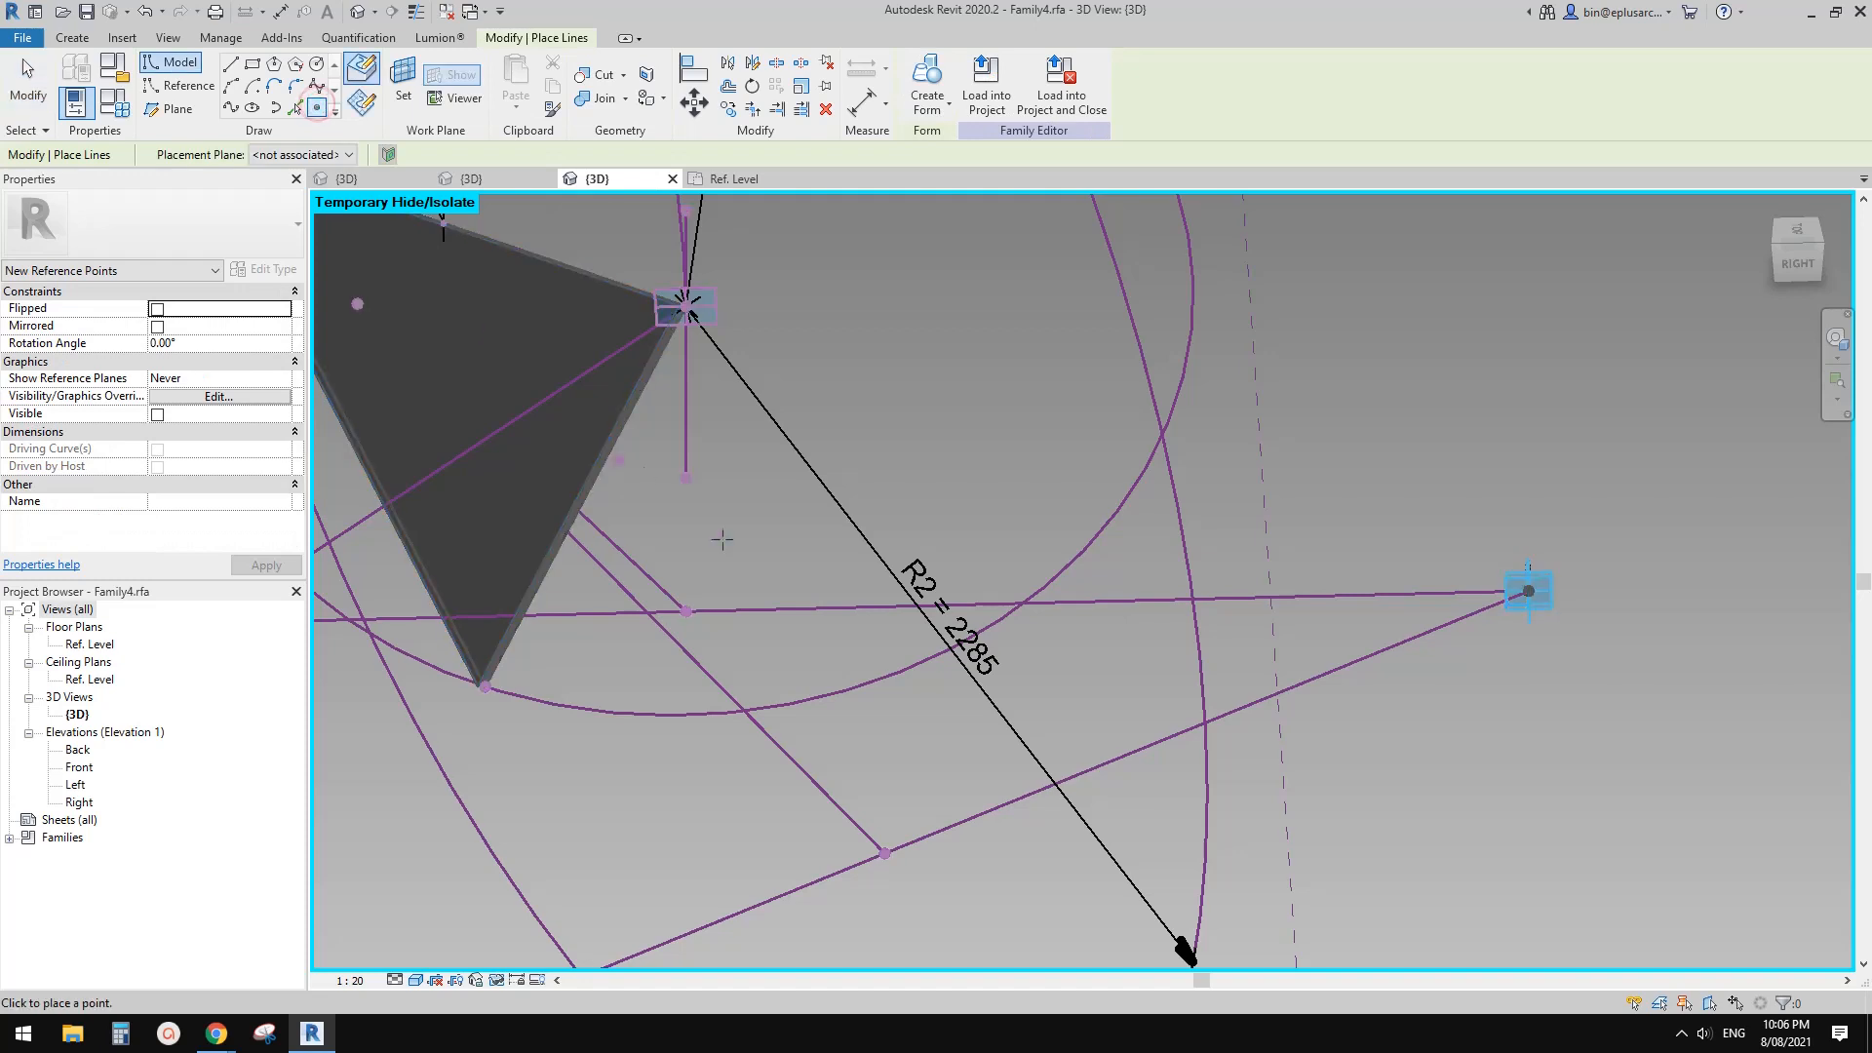
click(805, 606)
key(Escape)
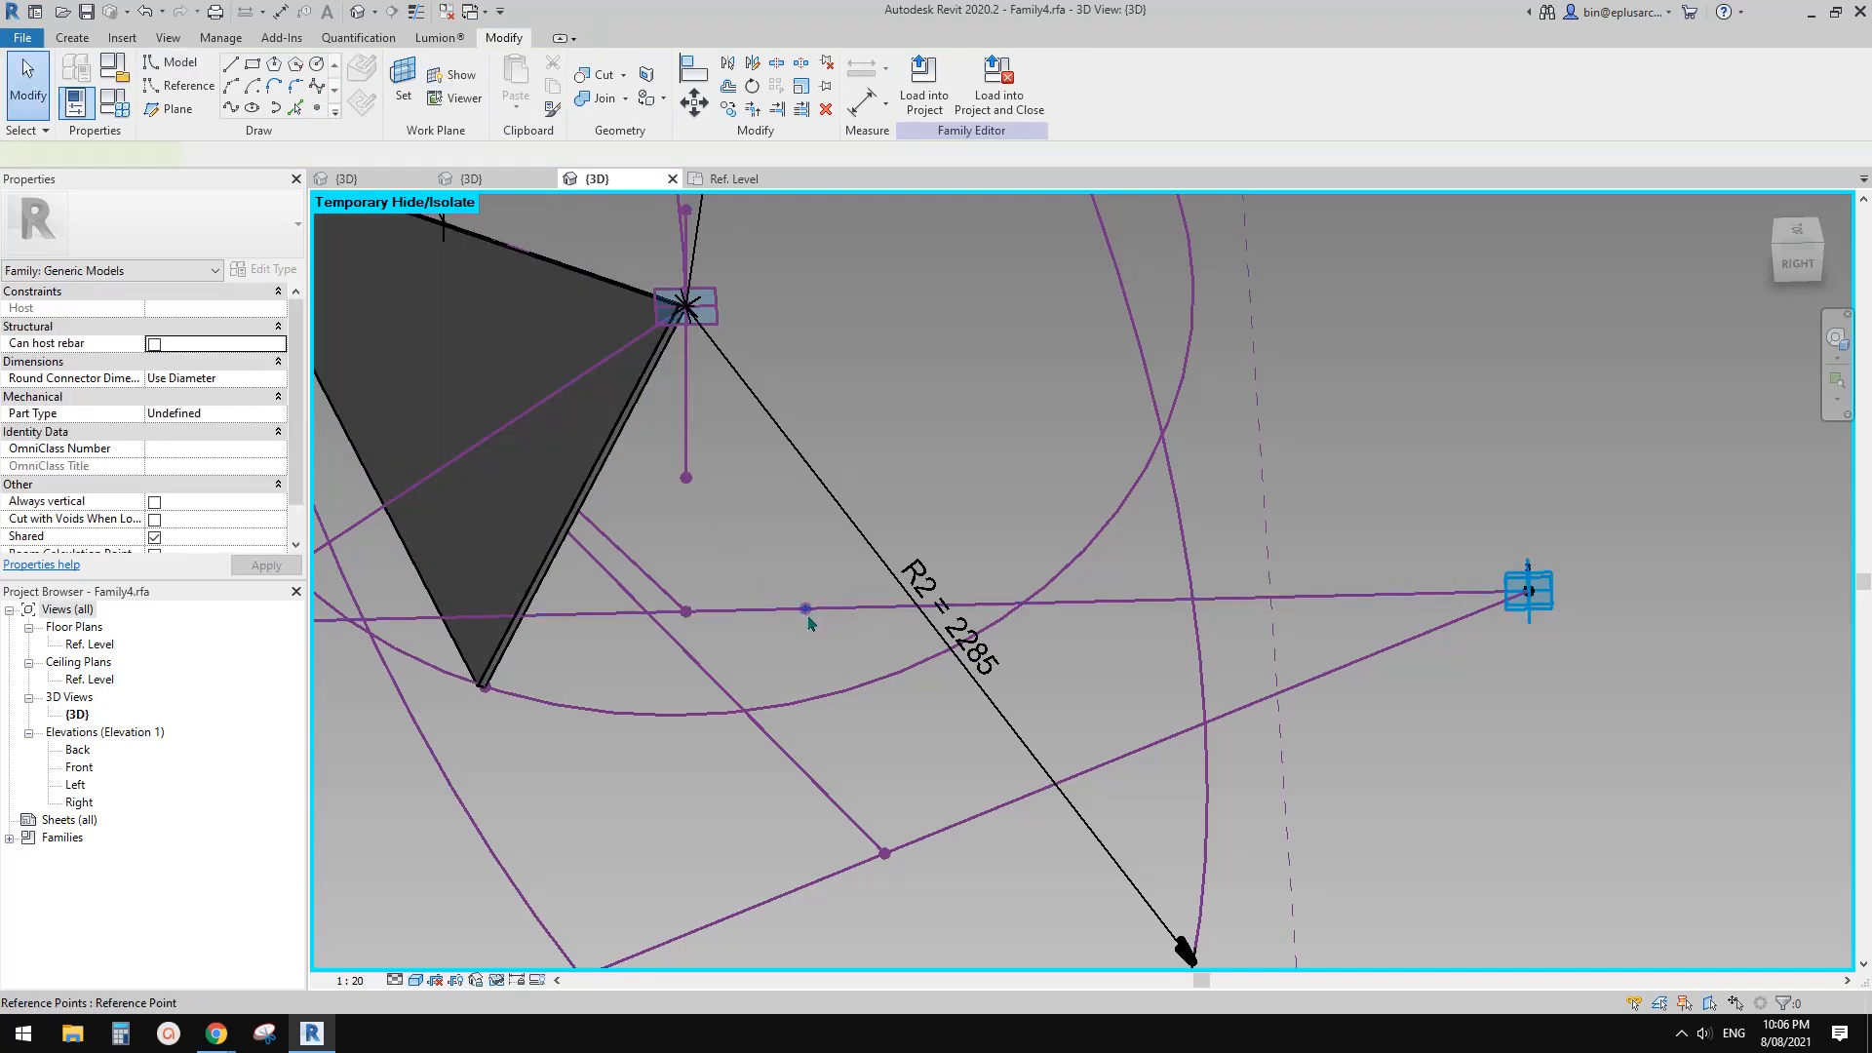
click(806, 612)
click(1109, 78)
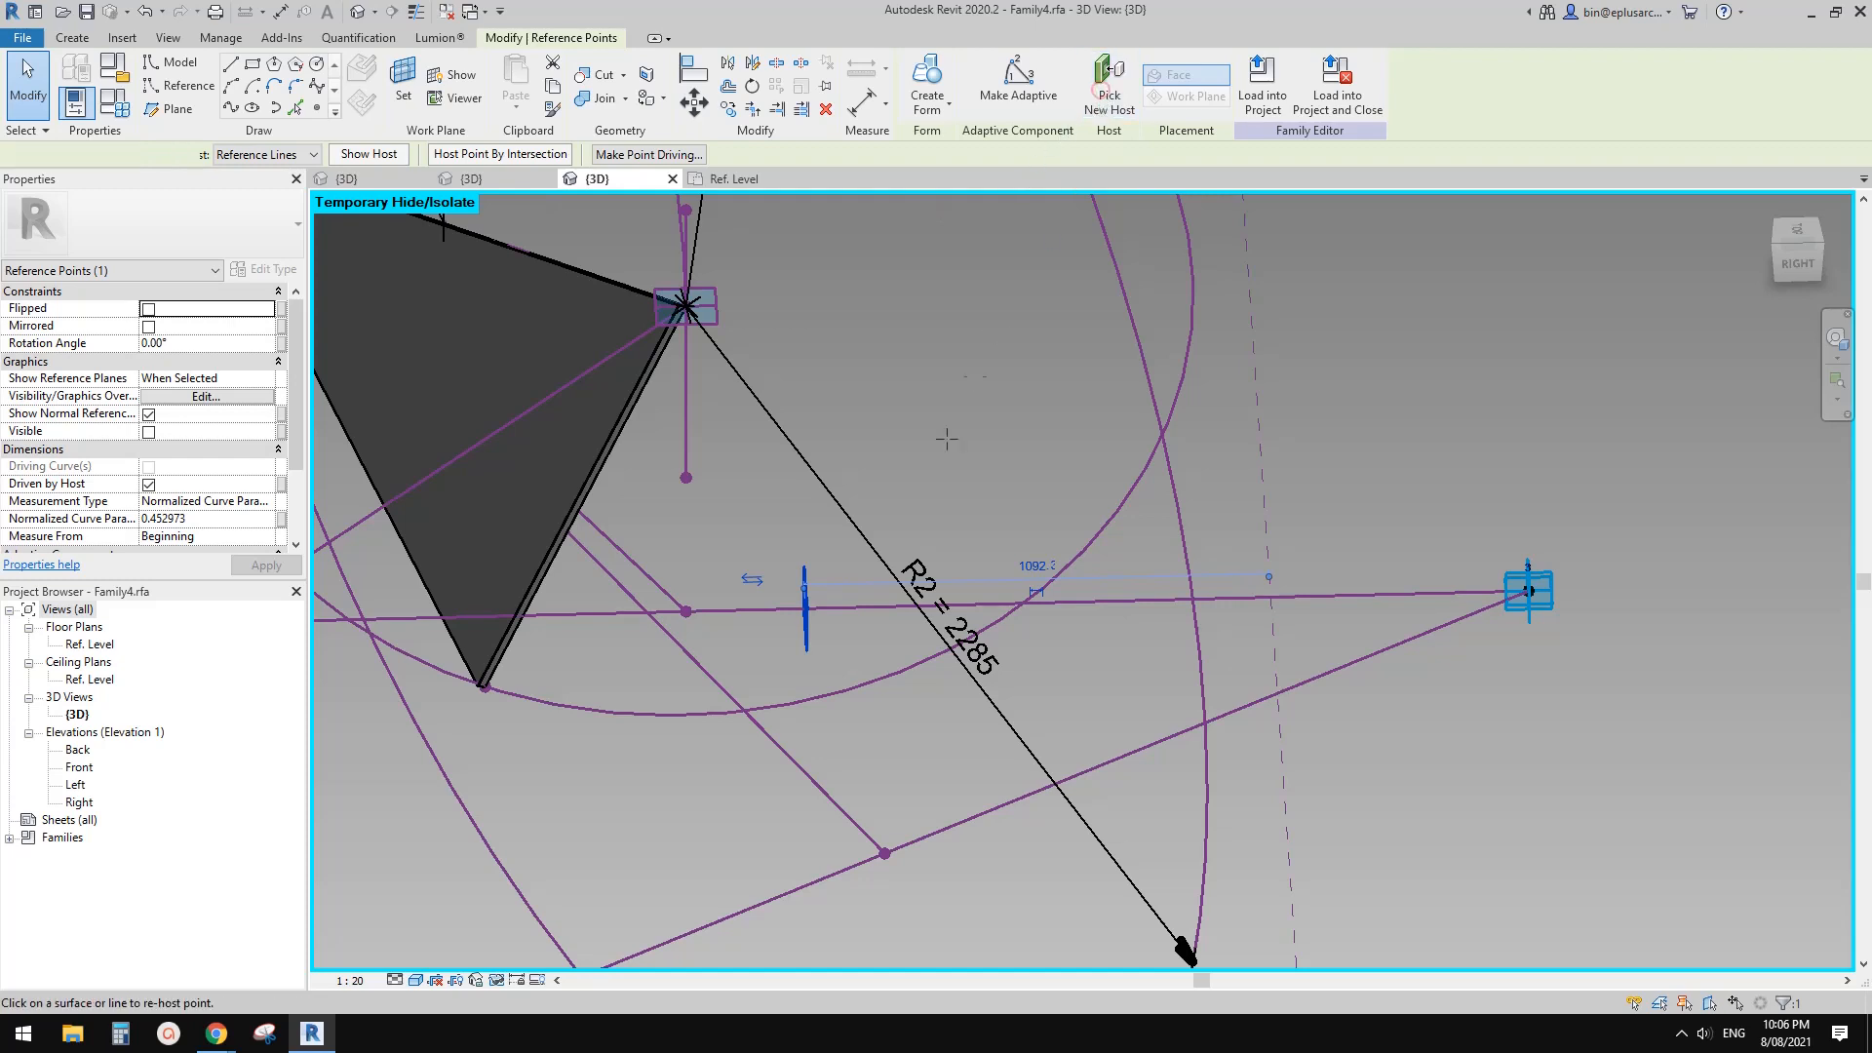
click(717, 689)
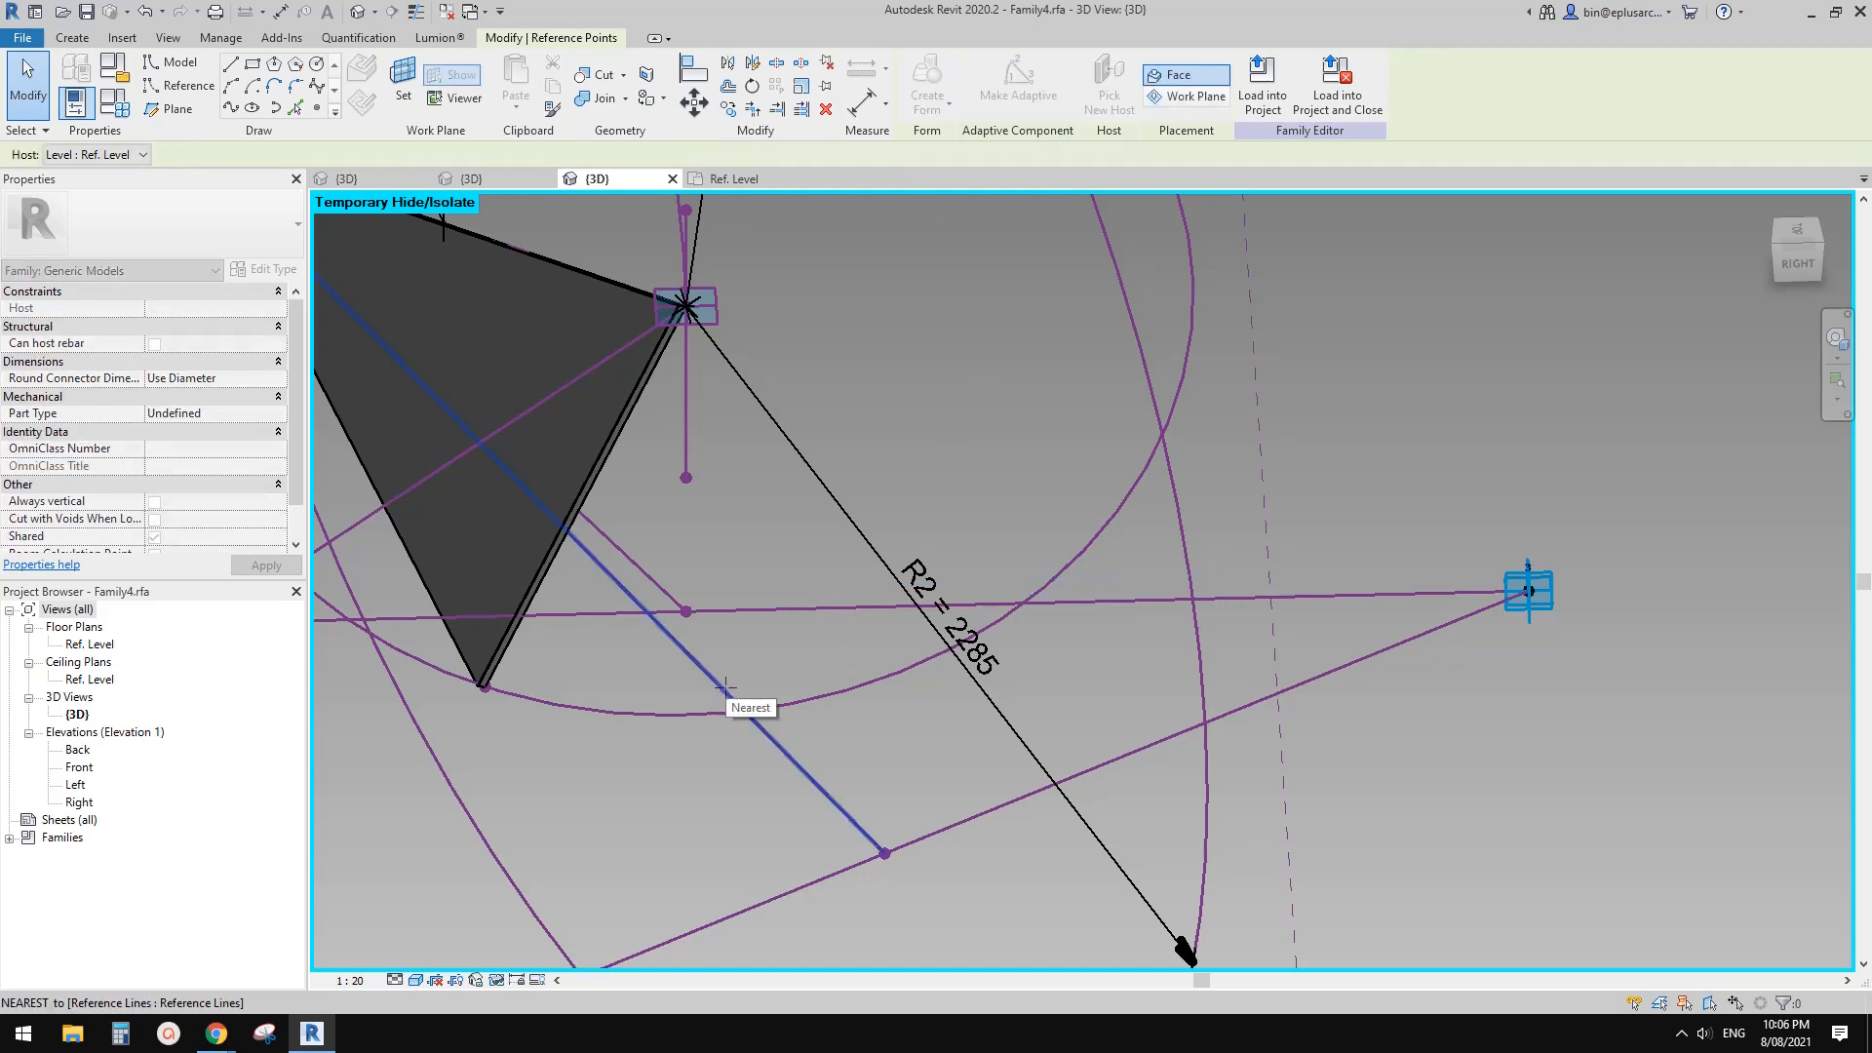
key(Escape)
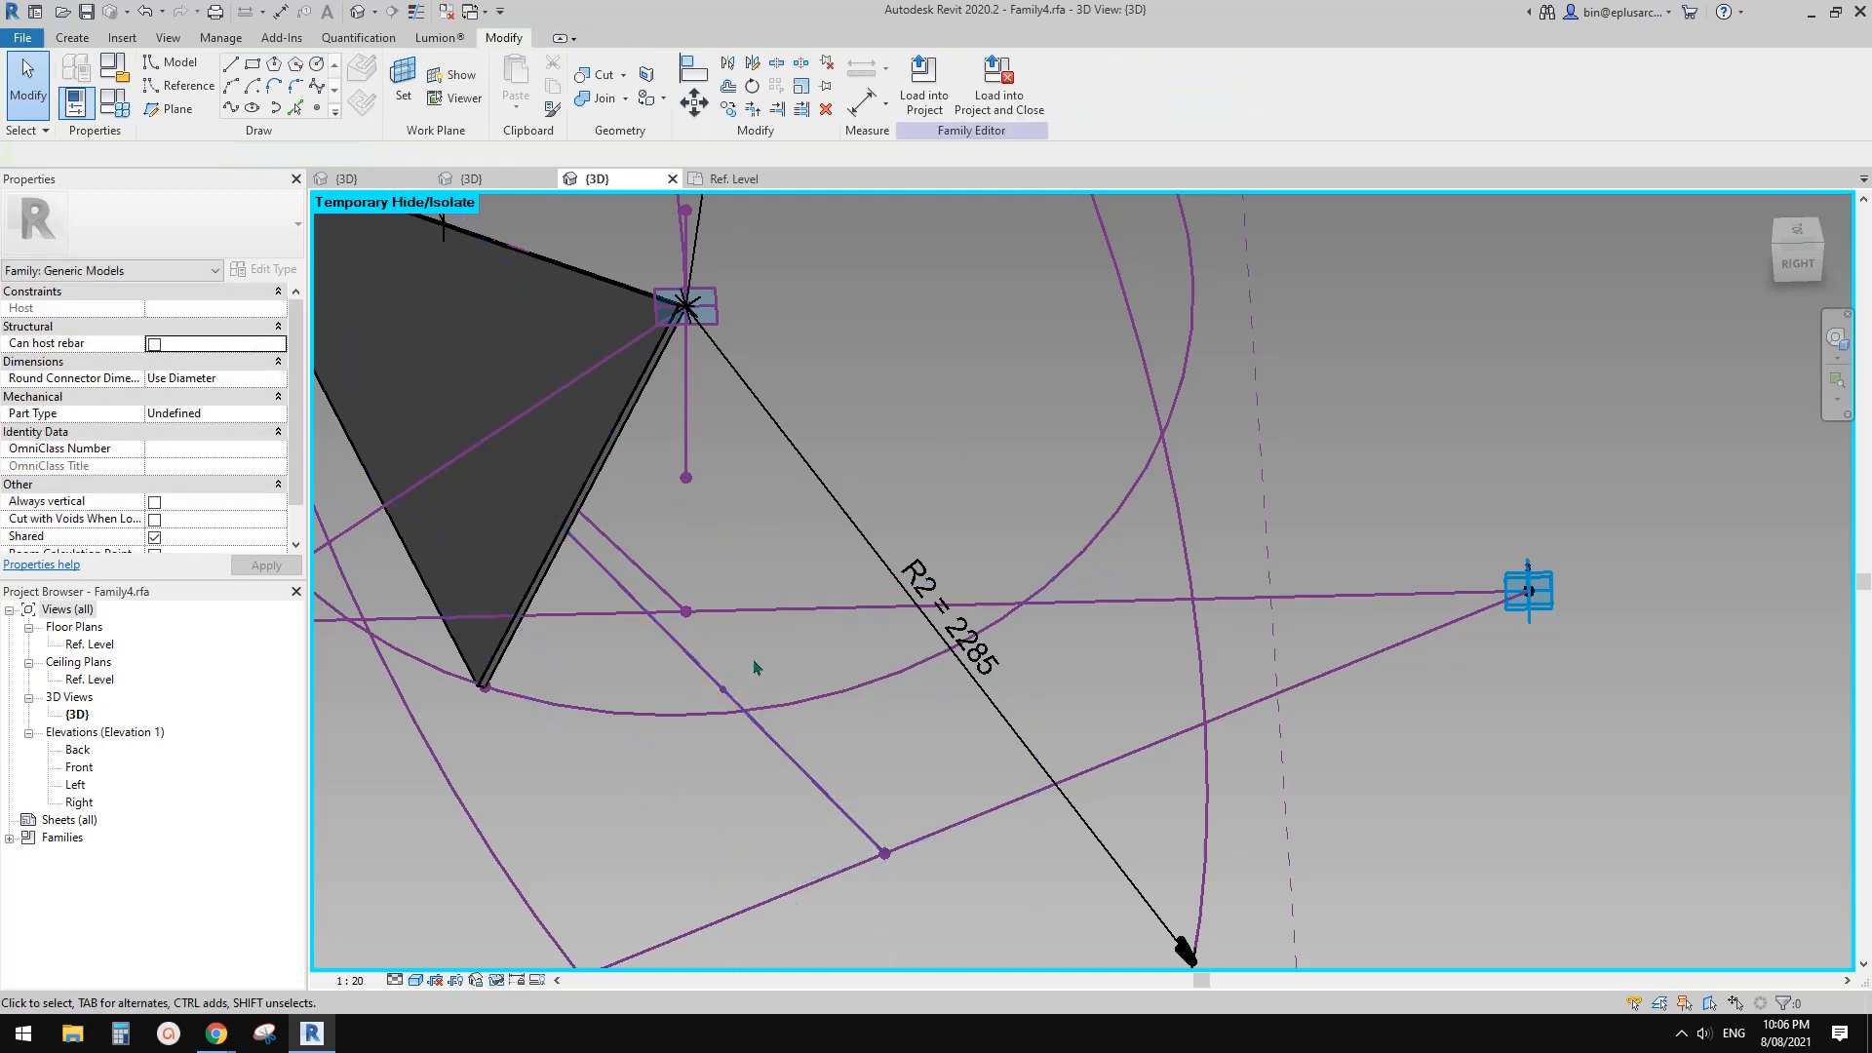
Host the new reference point by intersection with the median from placement point 1.
click(804, 612)
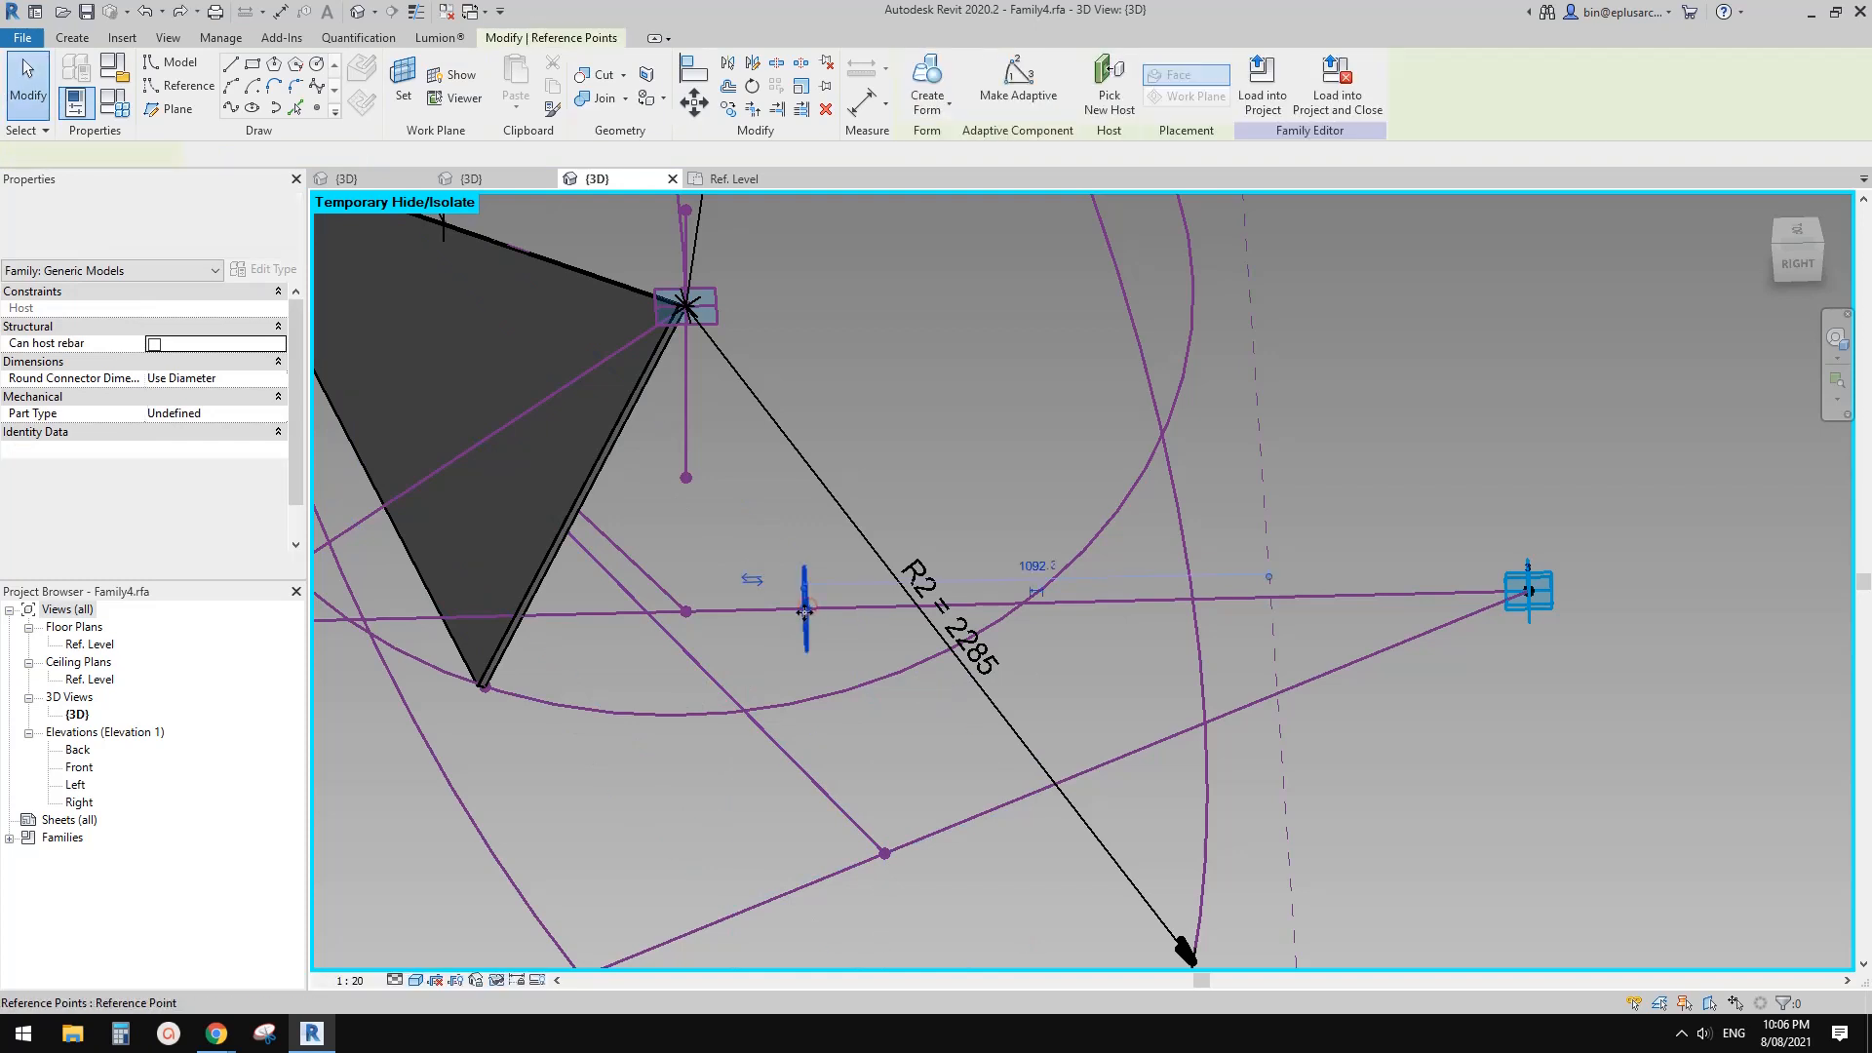
click(464, 155)
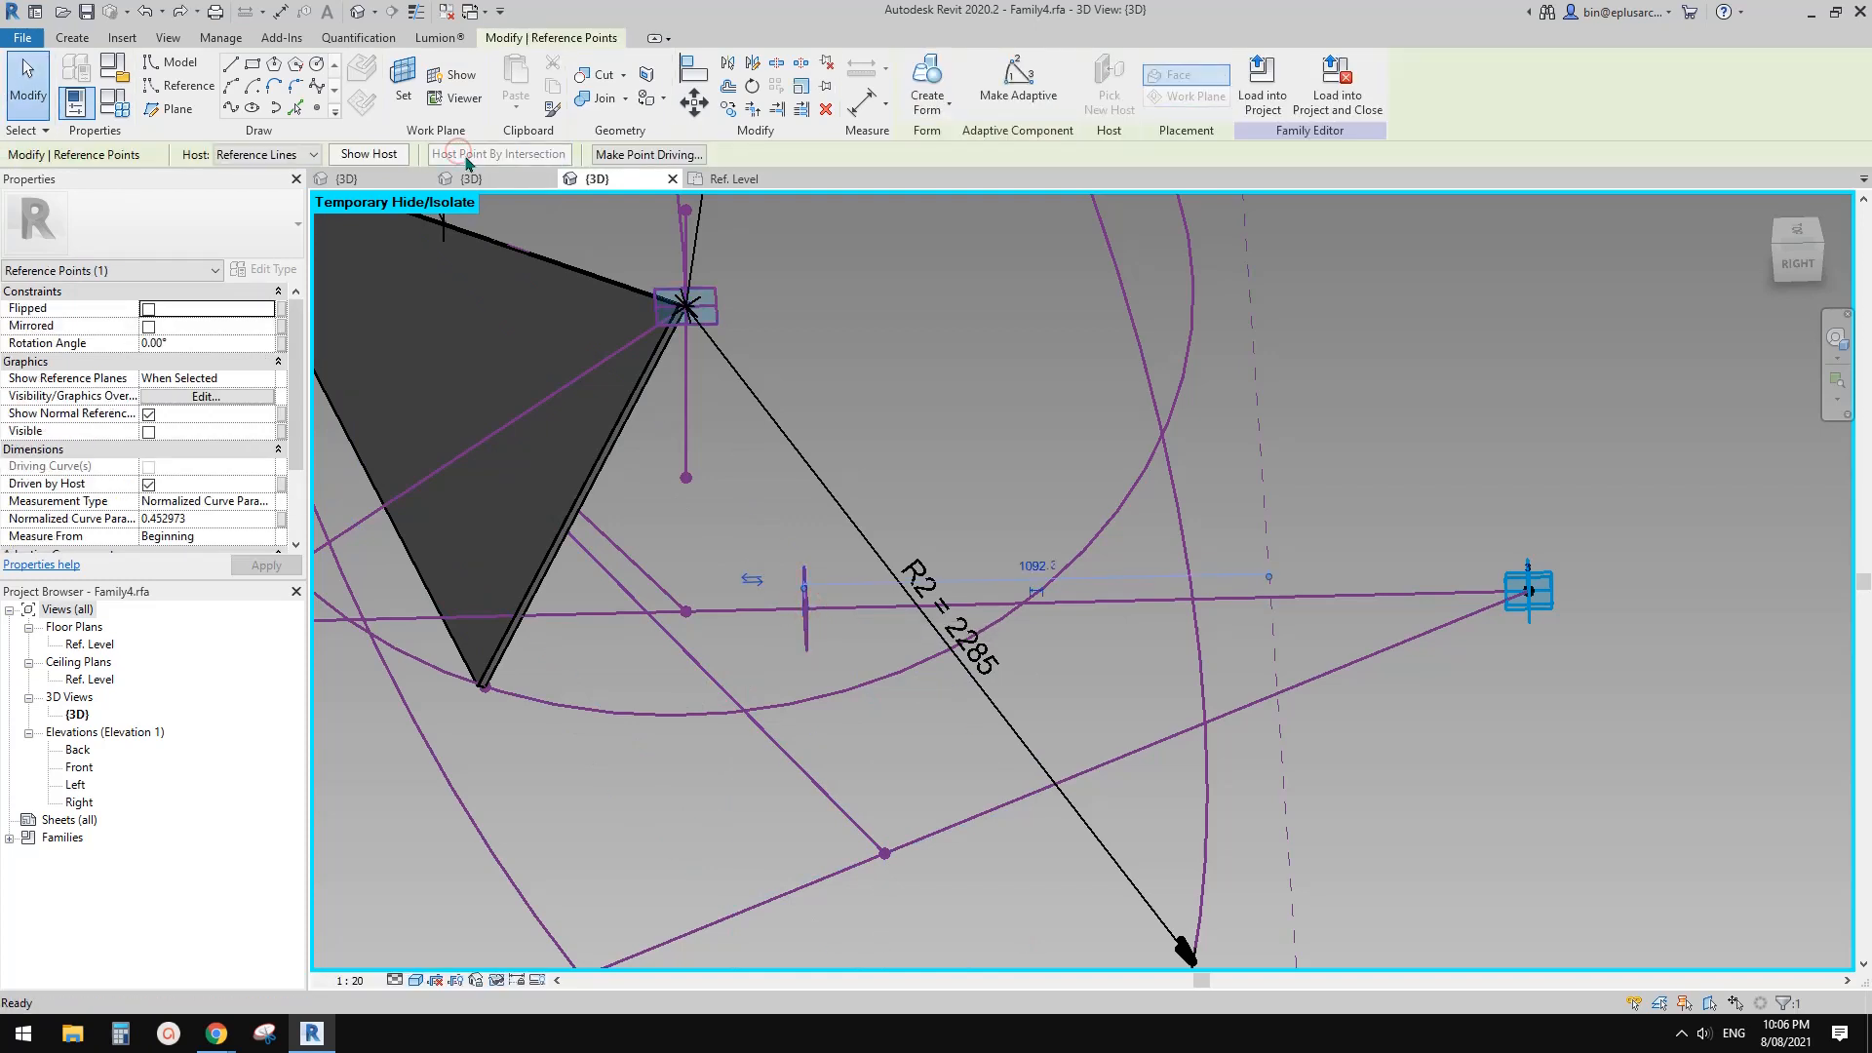
click(706, 676)
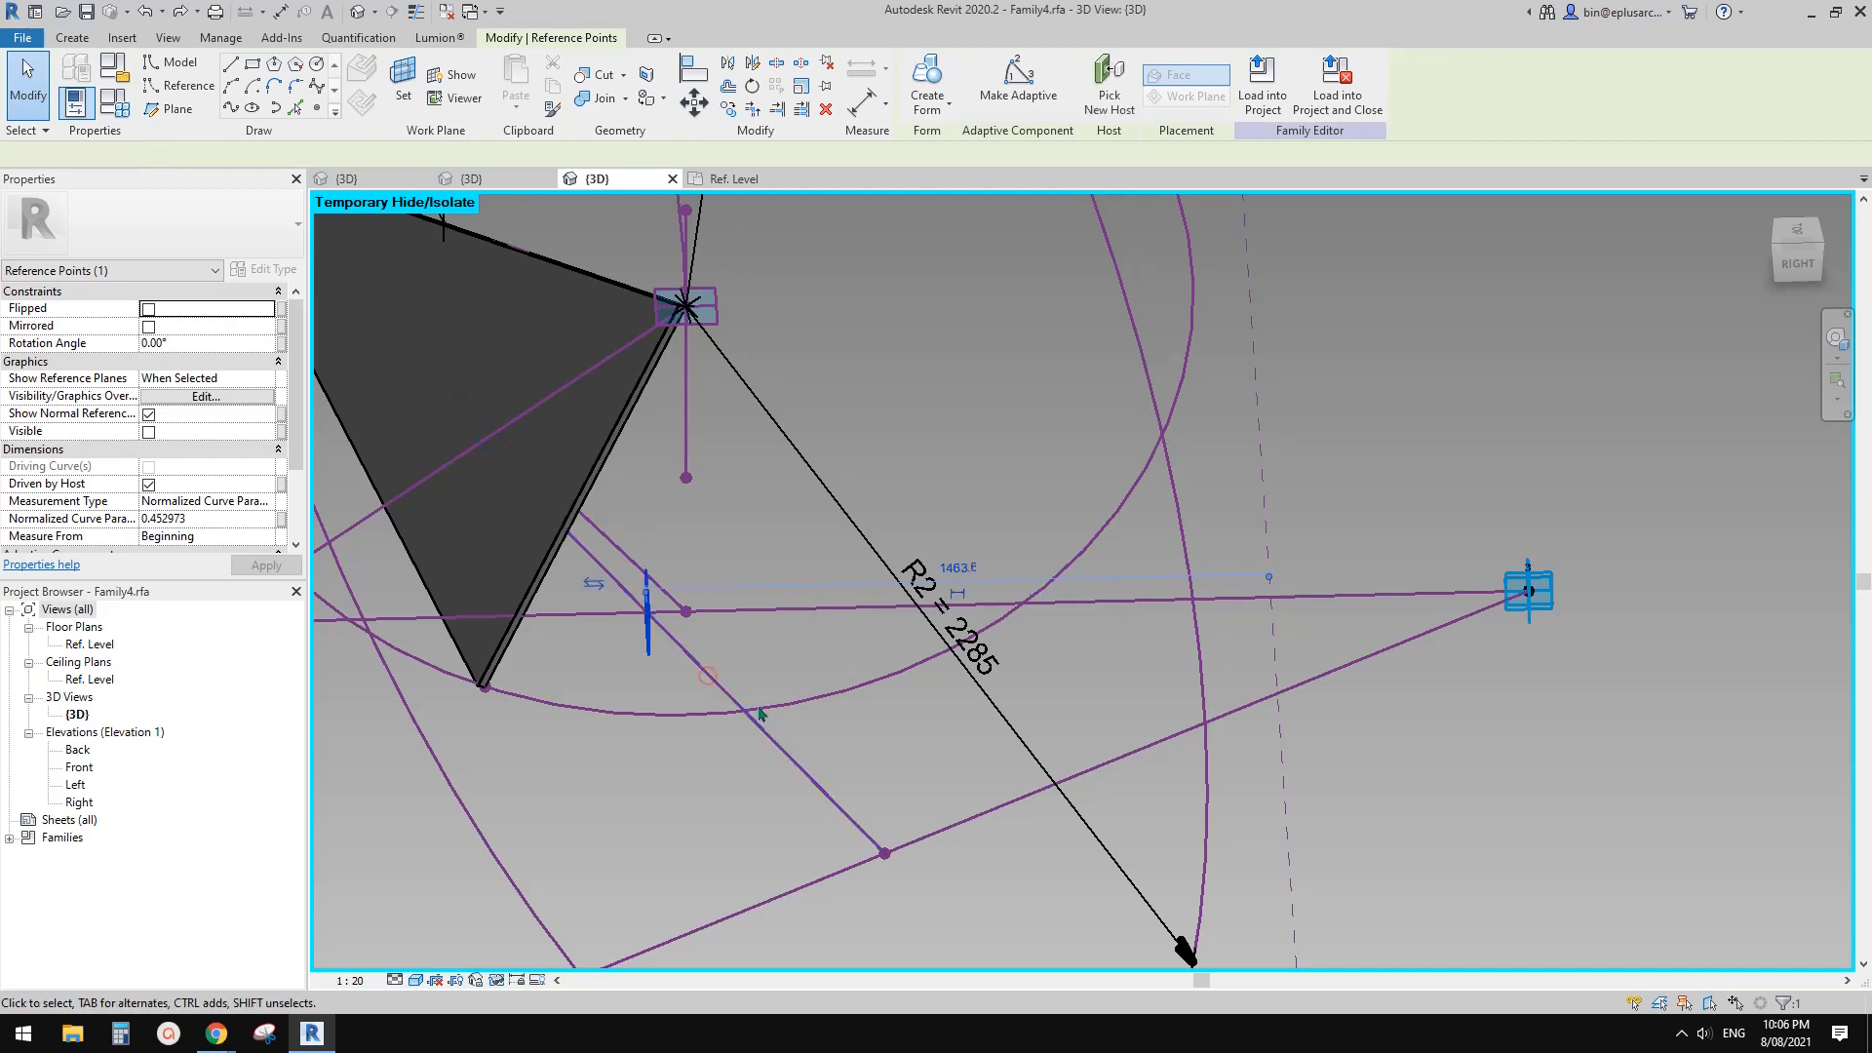
click(659, 646)
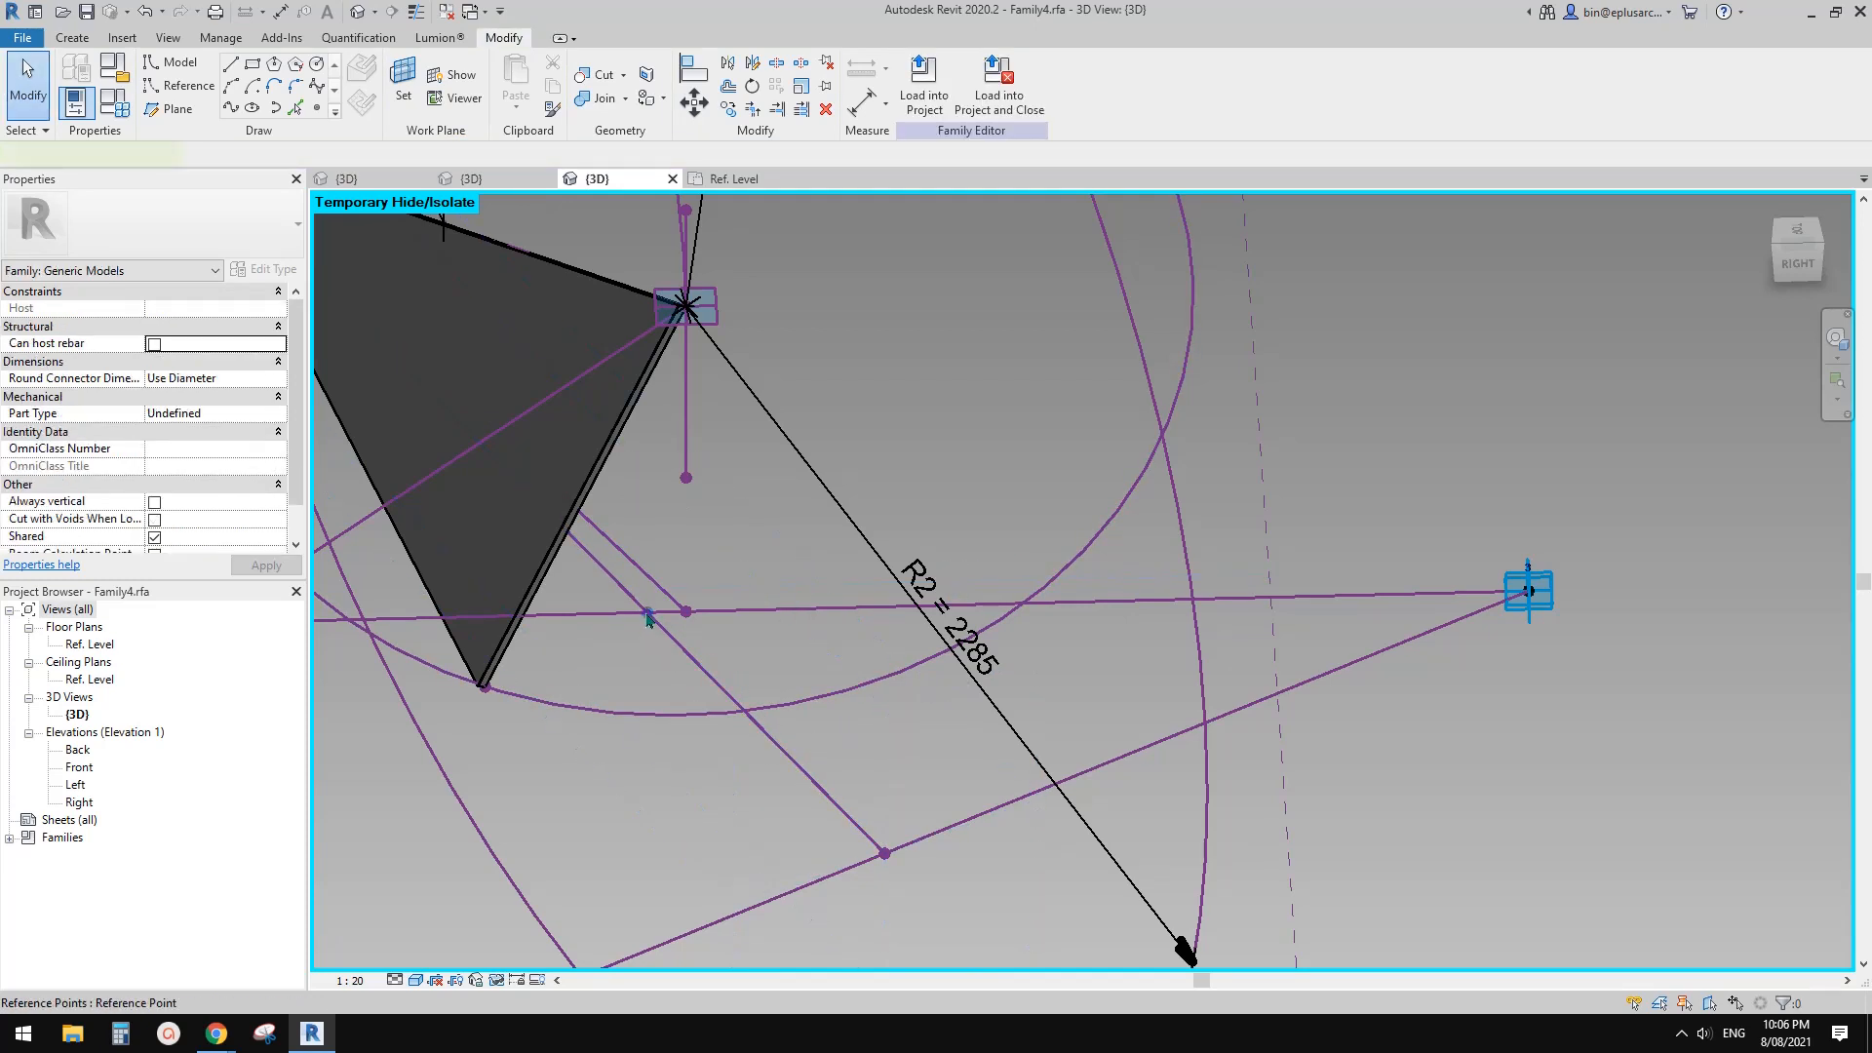
Set the intersection point's Show Reference Planes to Always and turn off showing only its normal reference plane.
click(646, 609)
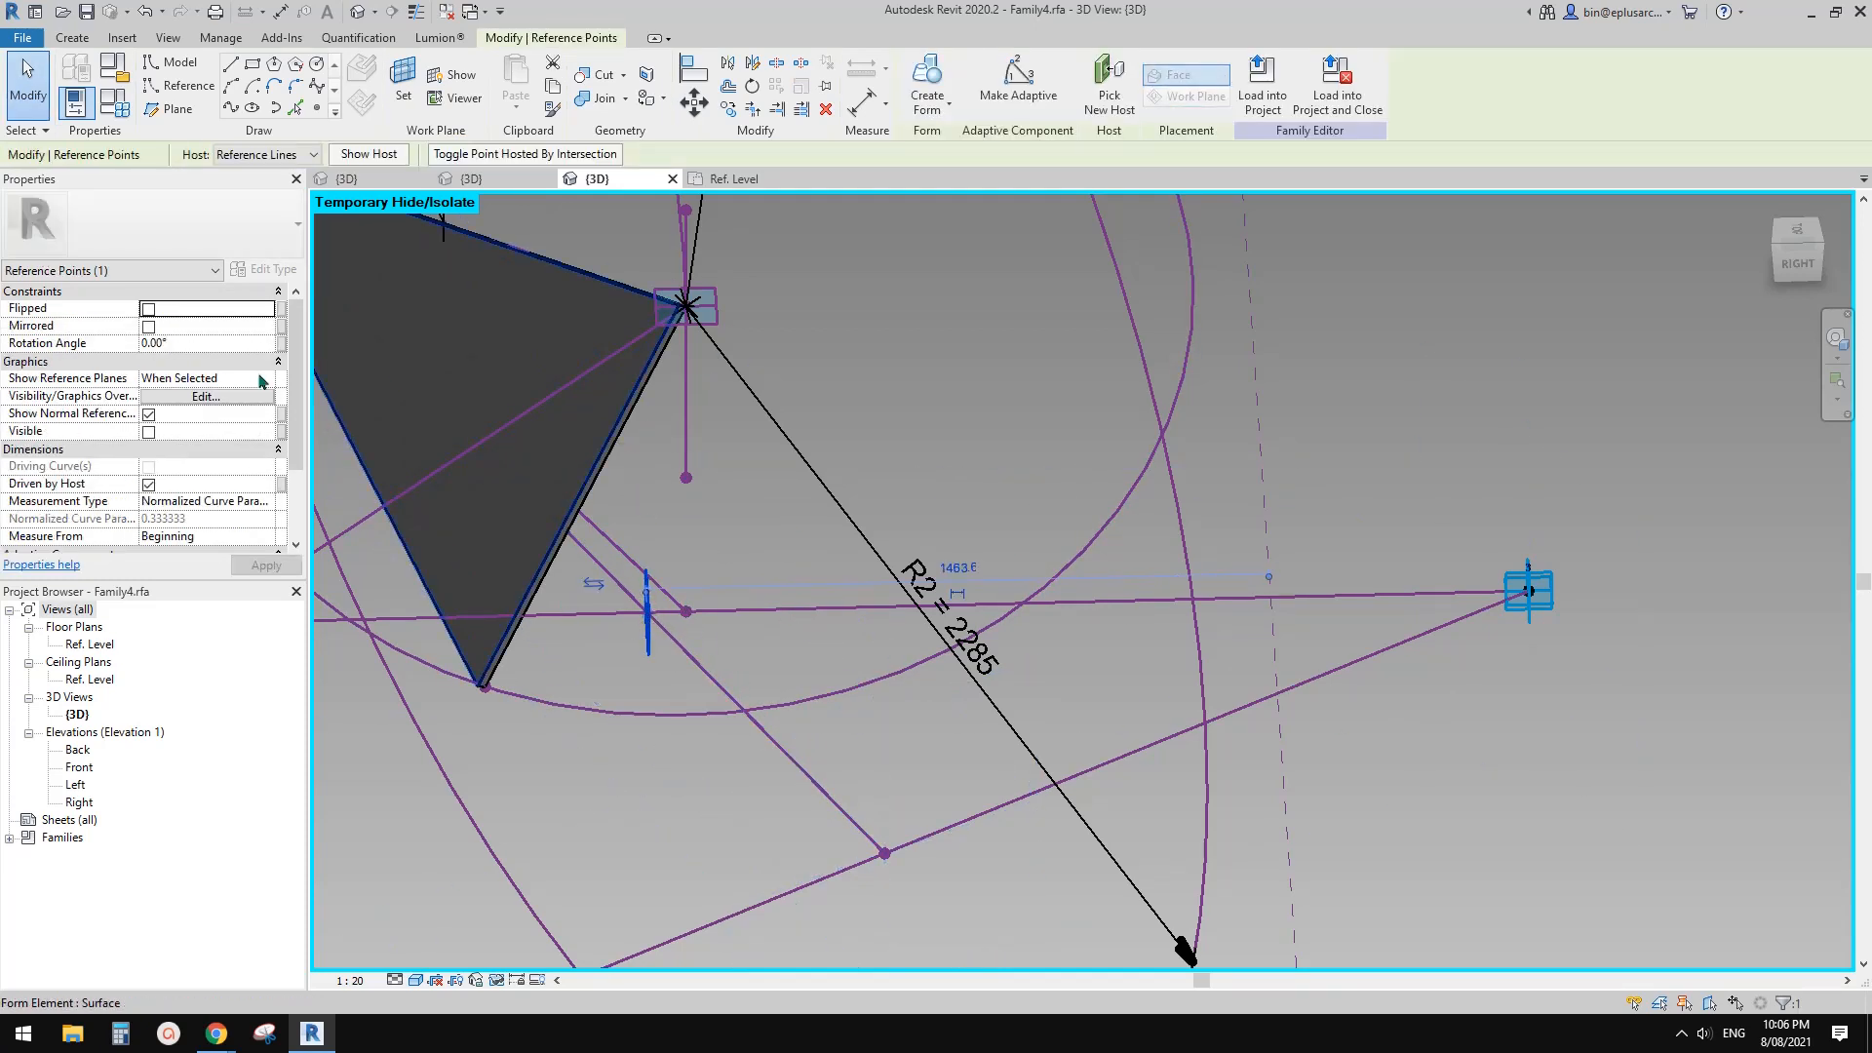
click(234, 379)
click(159, 425)
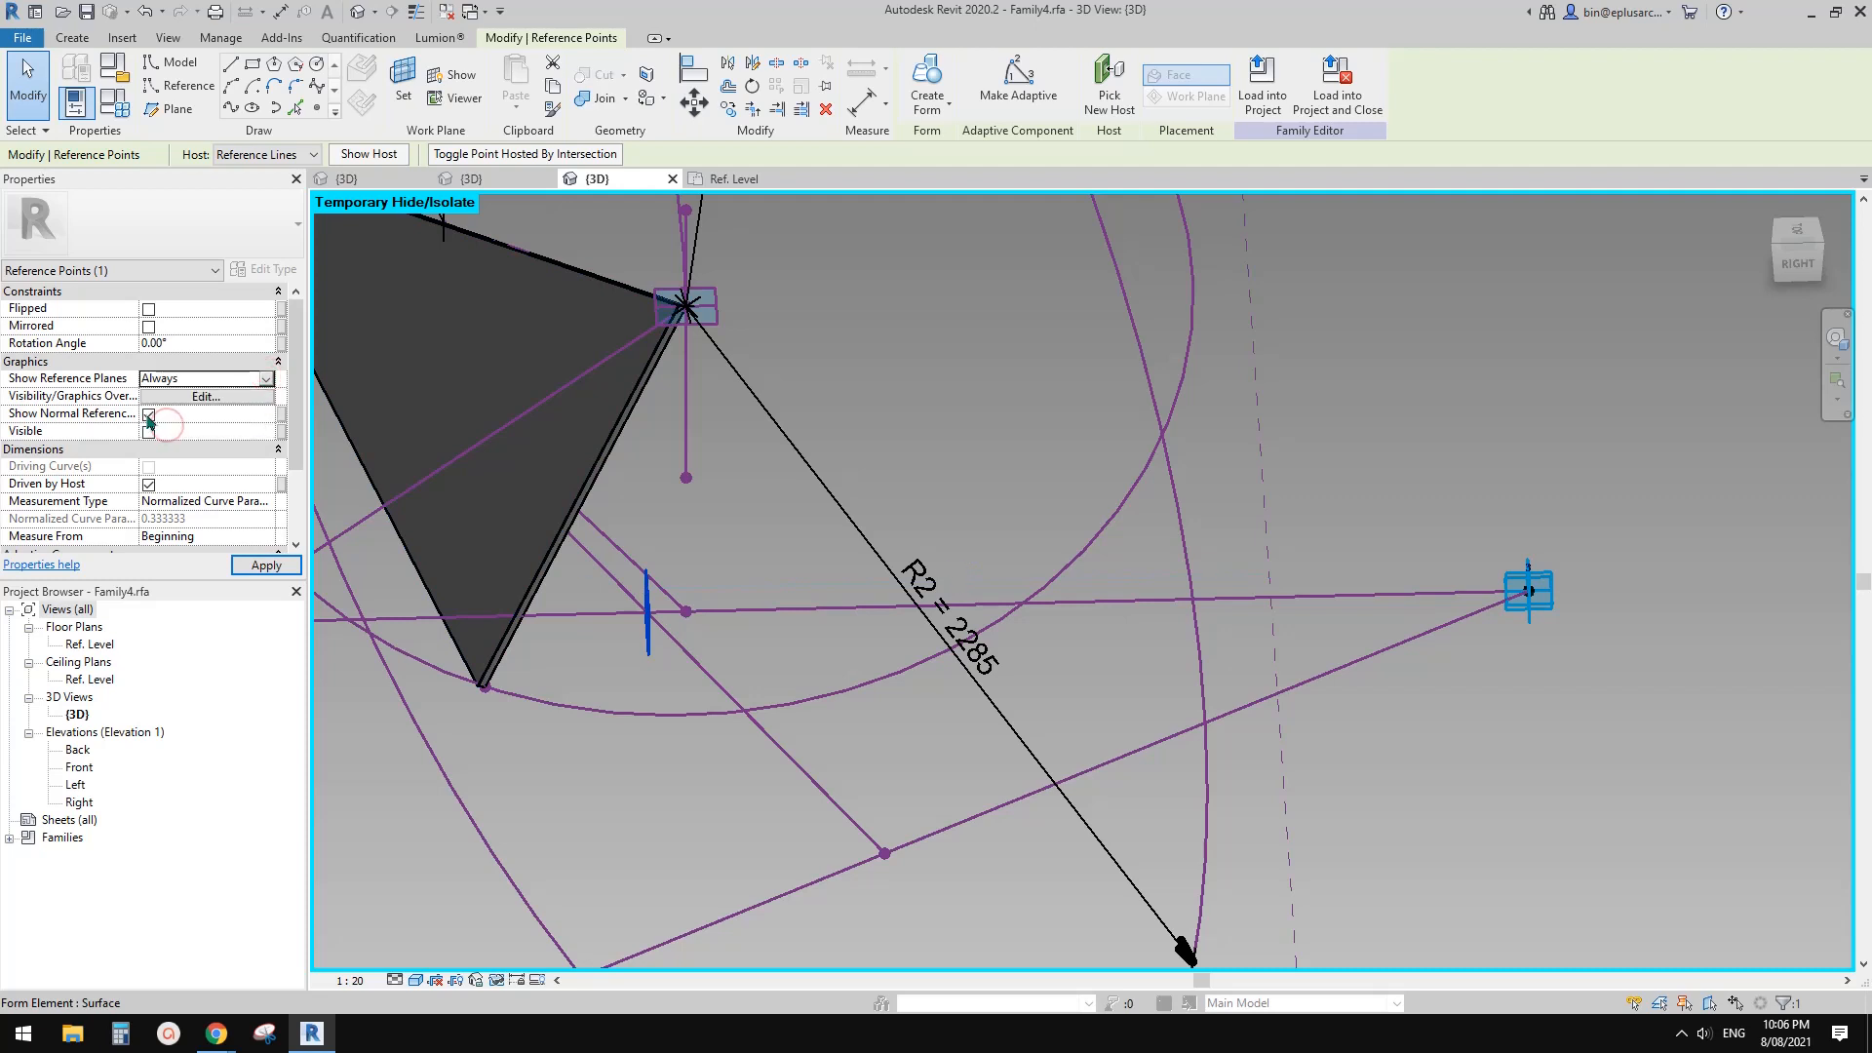
click(148, 416)
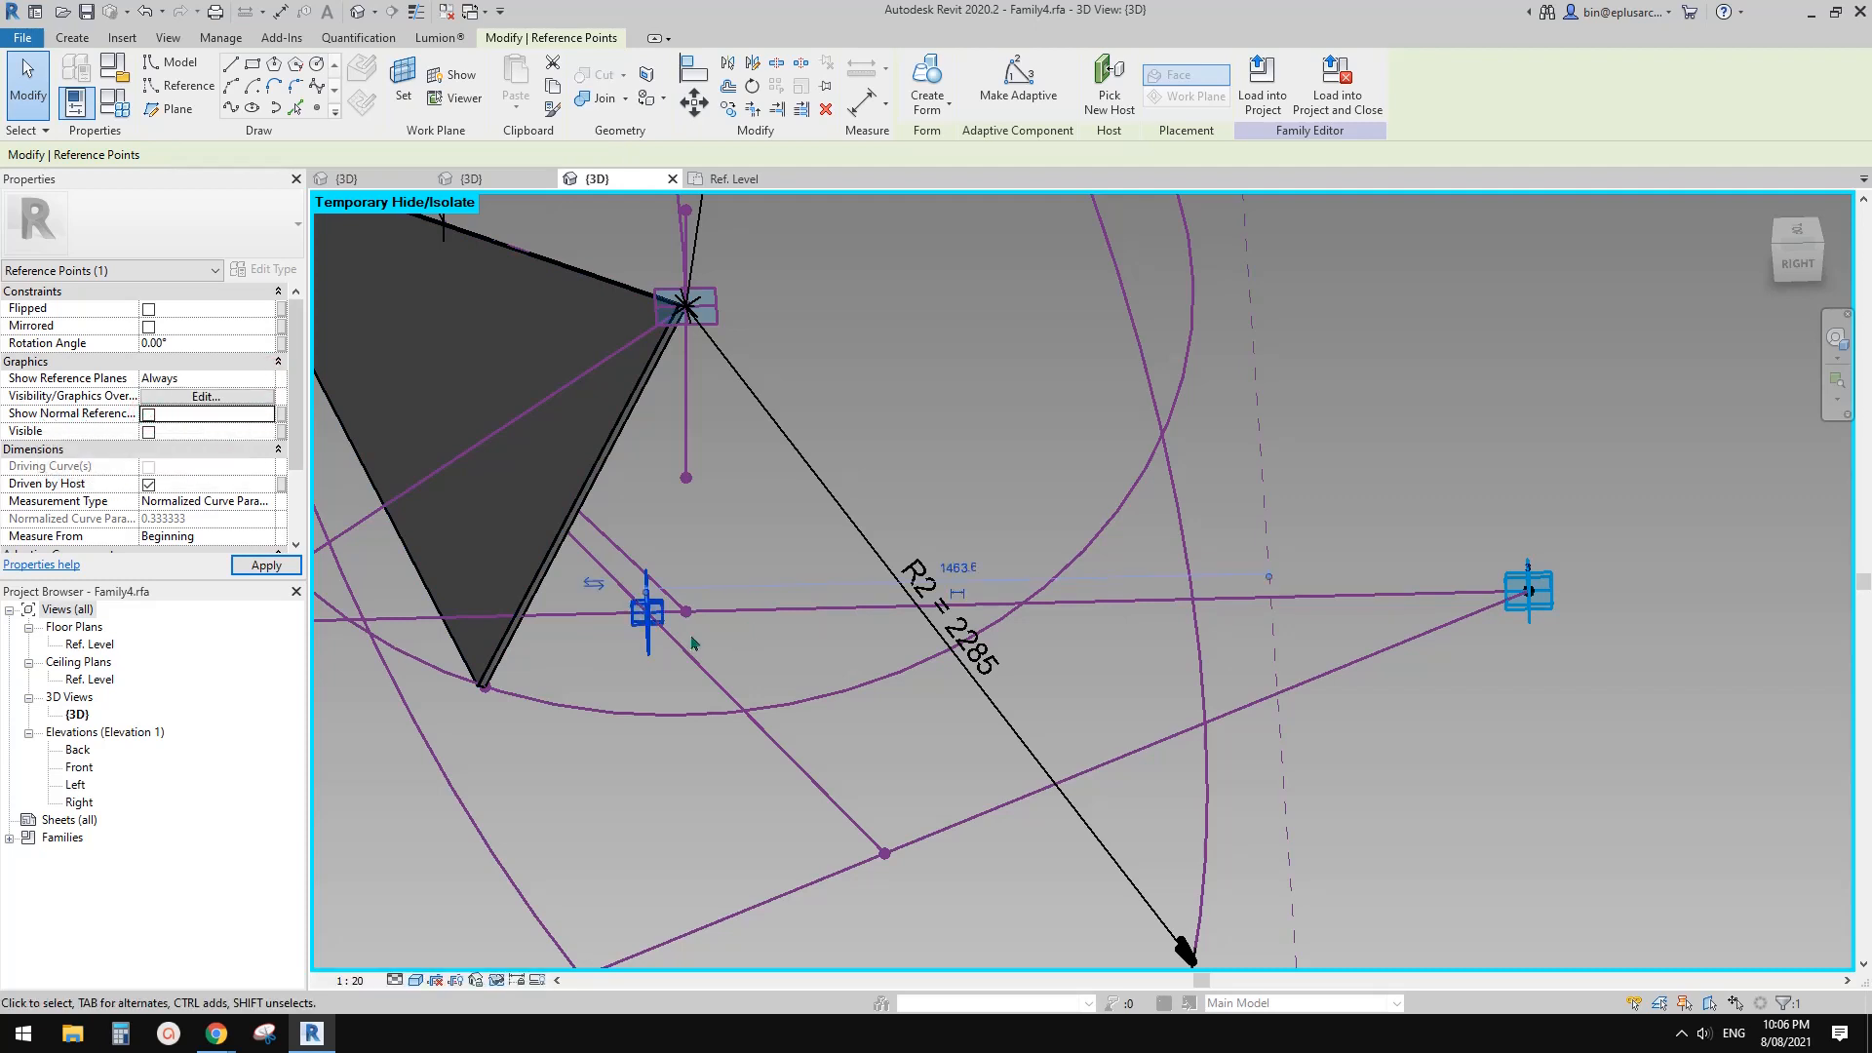
mouse_move(696, 639)
middle_down()
mouse_move(715, 654)
mouse_move(714, 634)
middle_up()
click(737, 631)
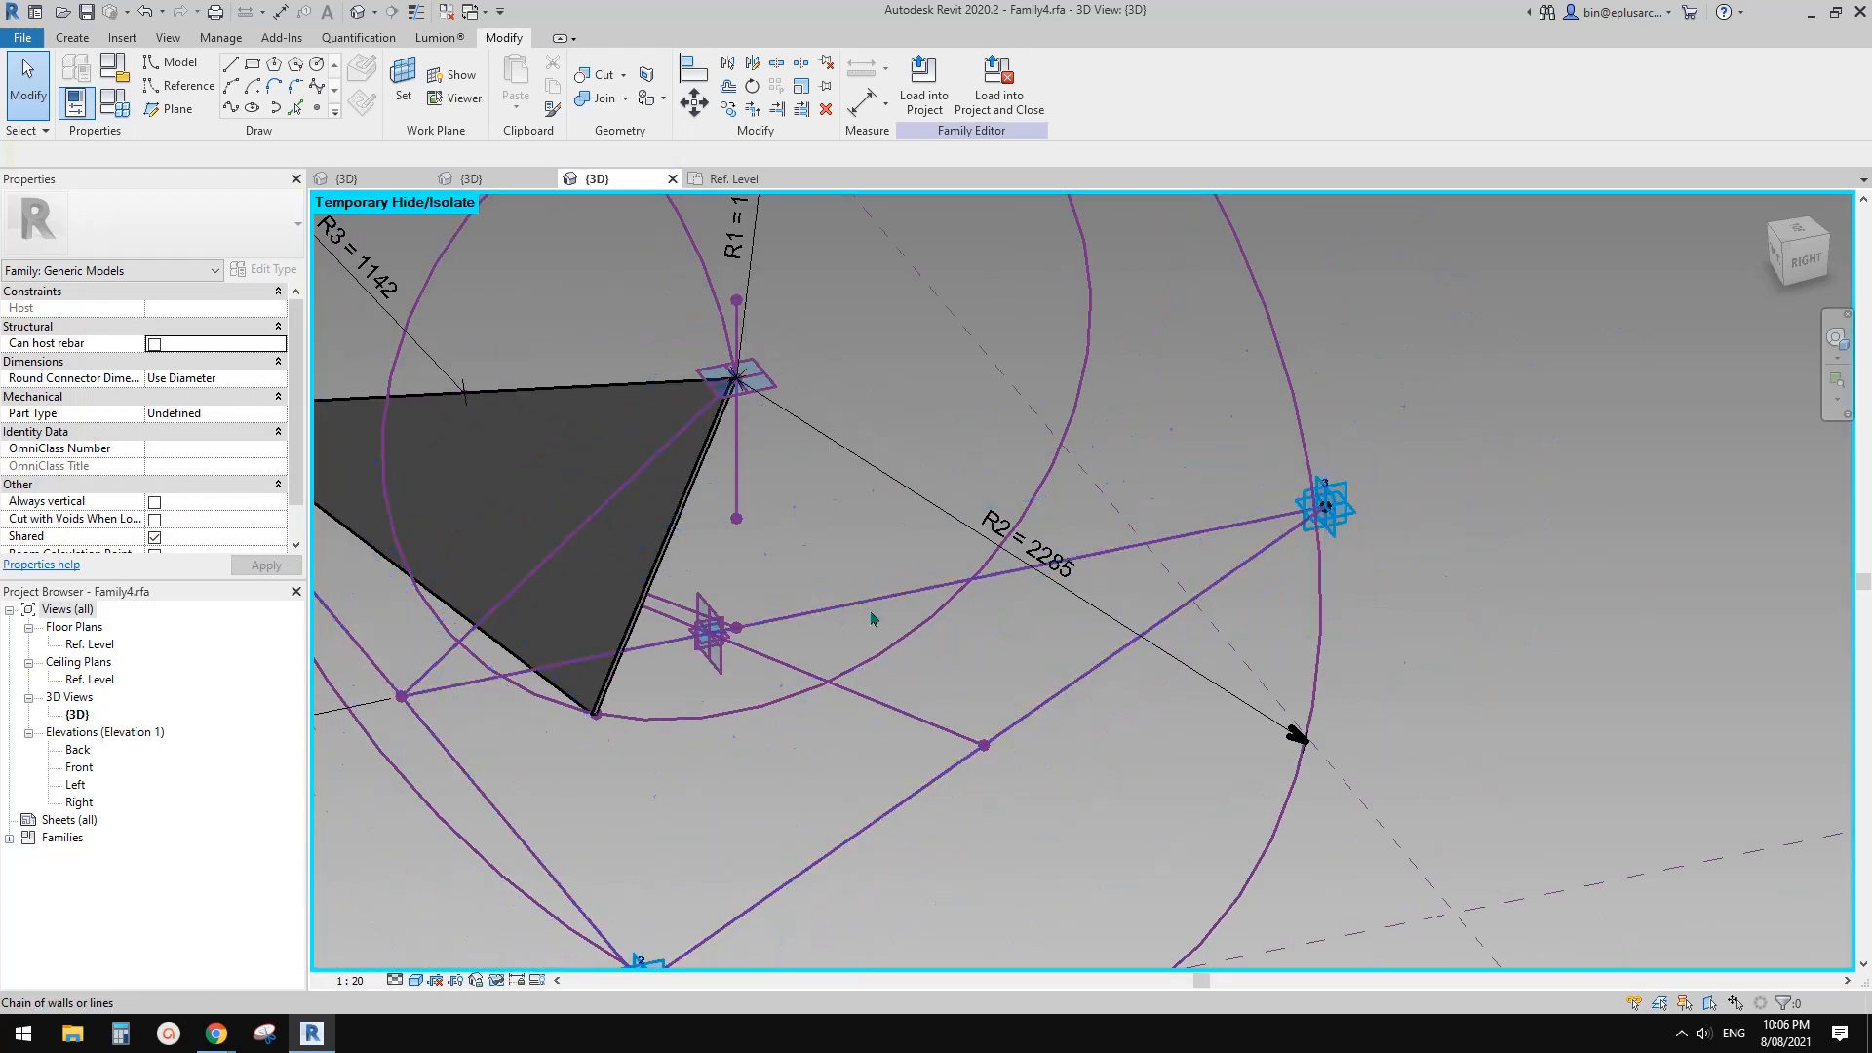
Try to rehost the original reference point by picking the new intersection point's plane as host and snapping onto that point.
shift+middle_drag(869, 615, 815, 638)
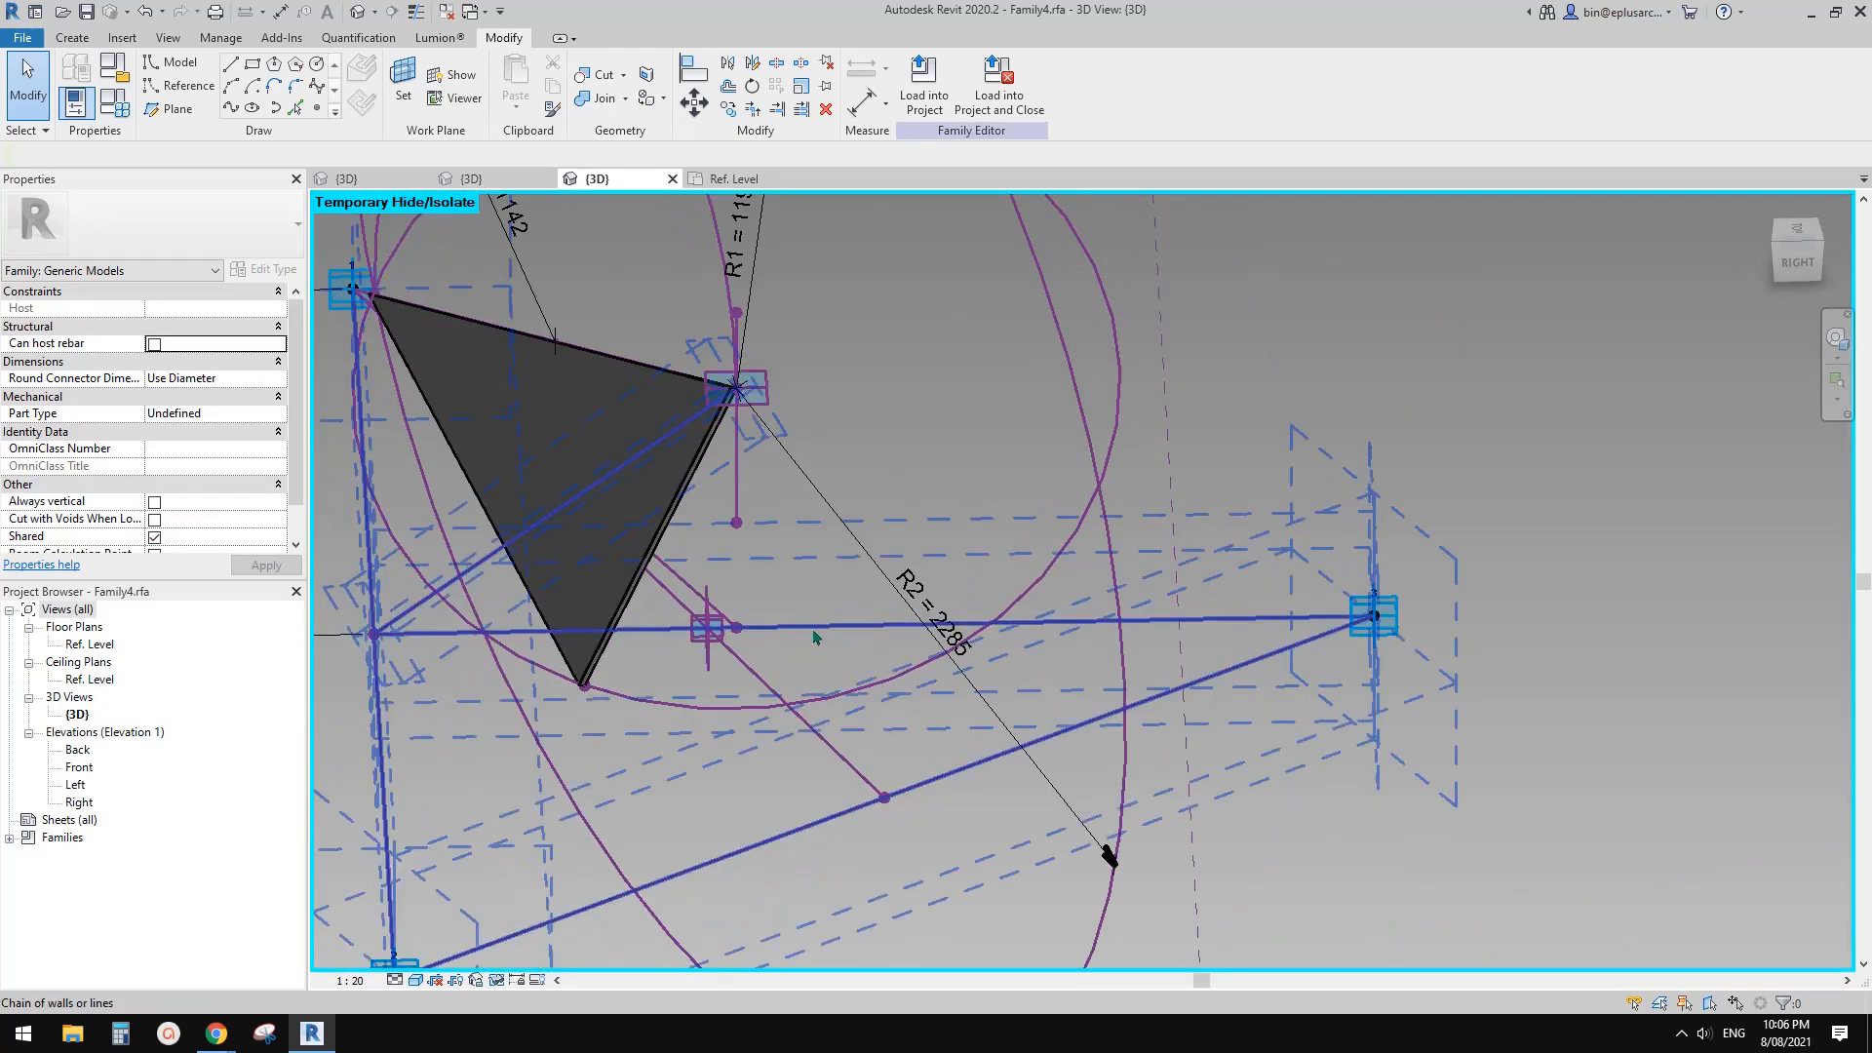
scroll(702, 635, up, 2)
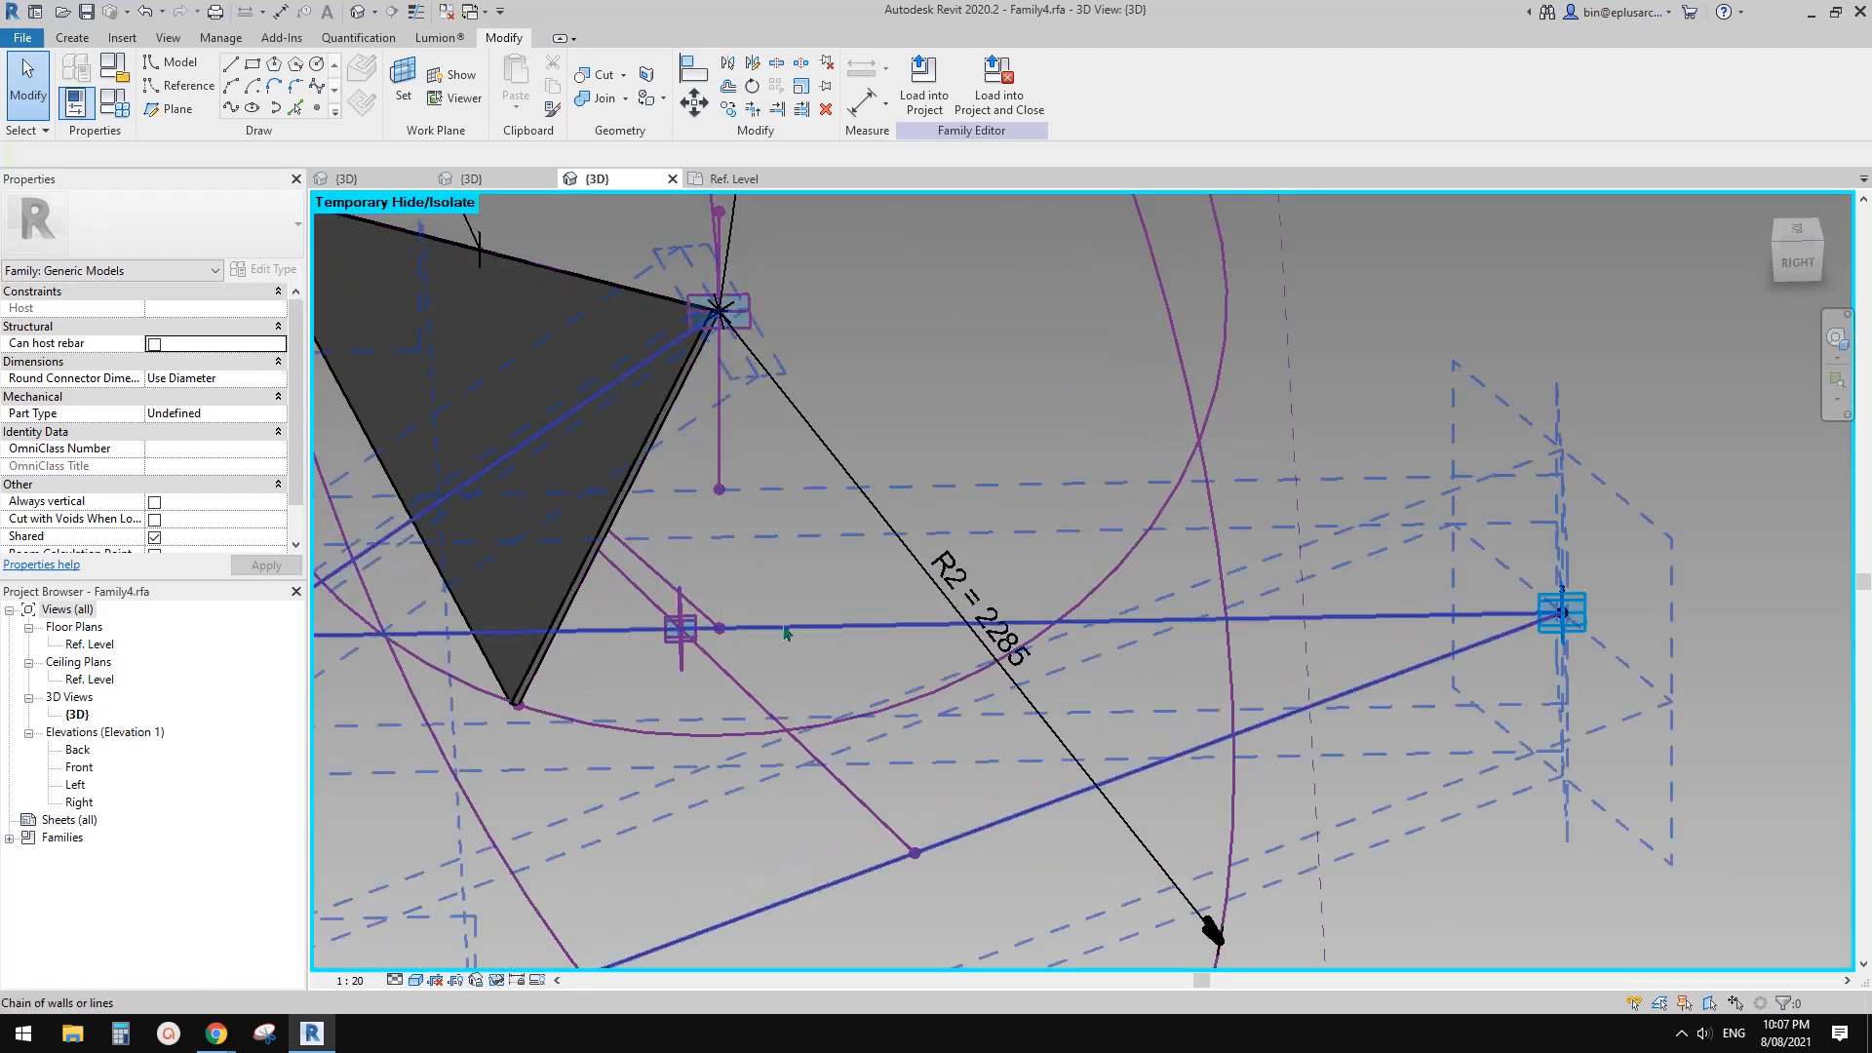
scroll(762, 638, up, 4)
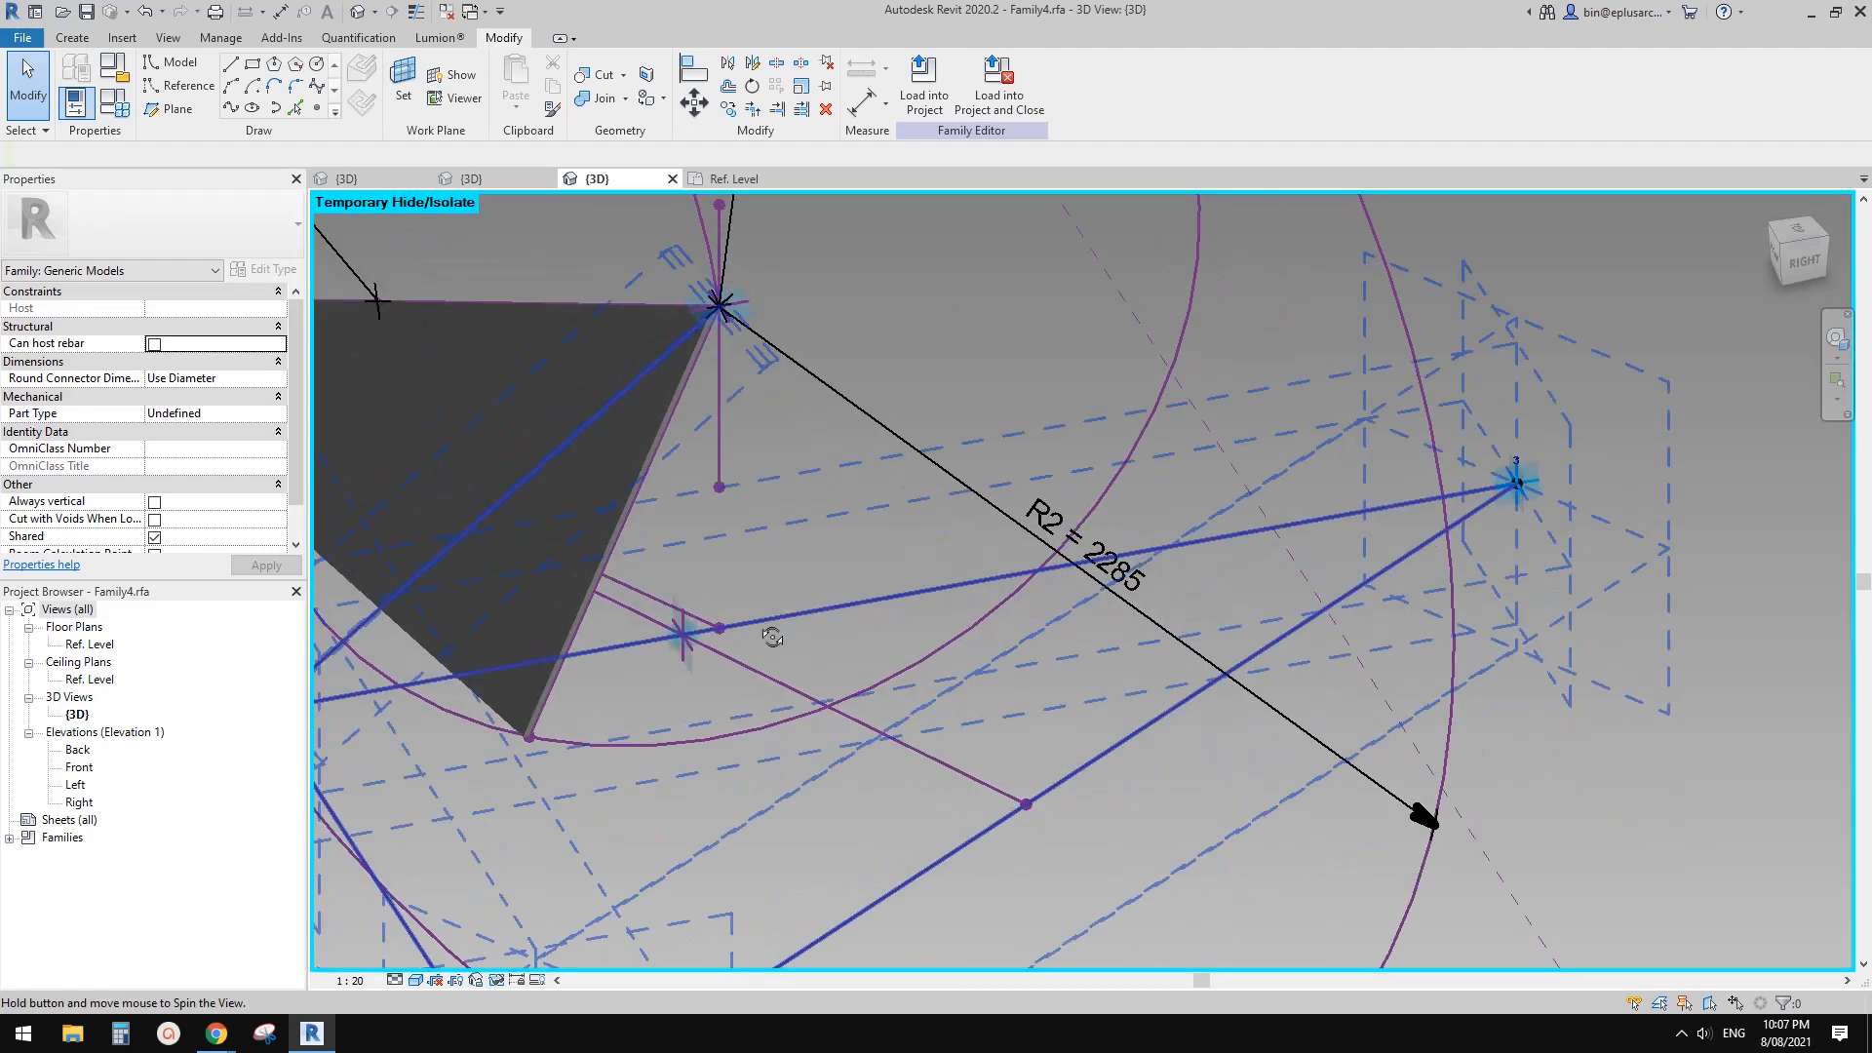
click(715, 638)
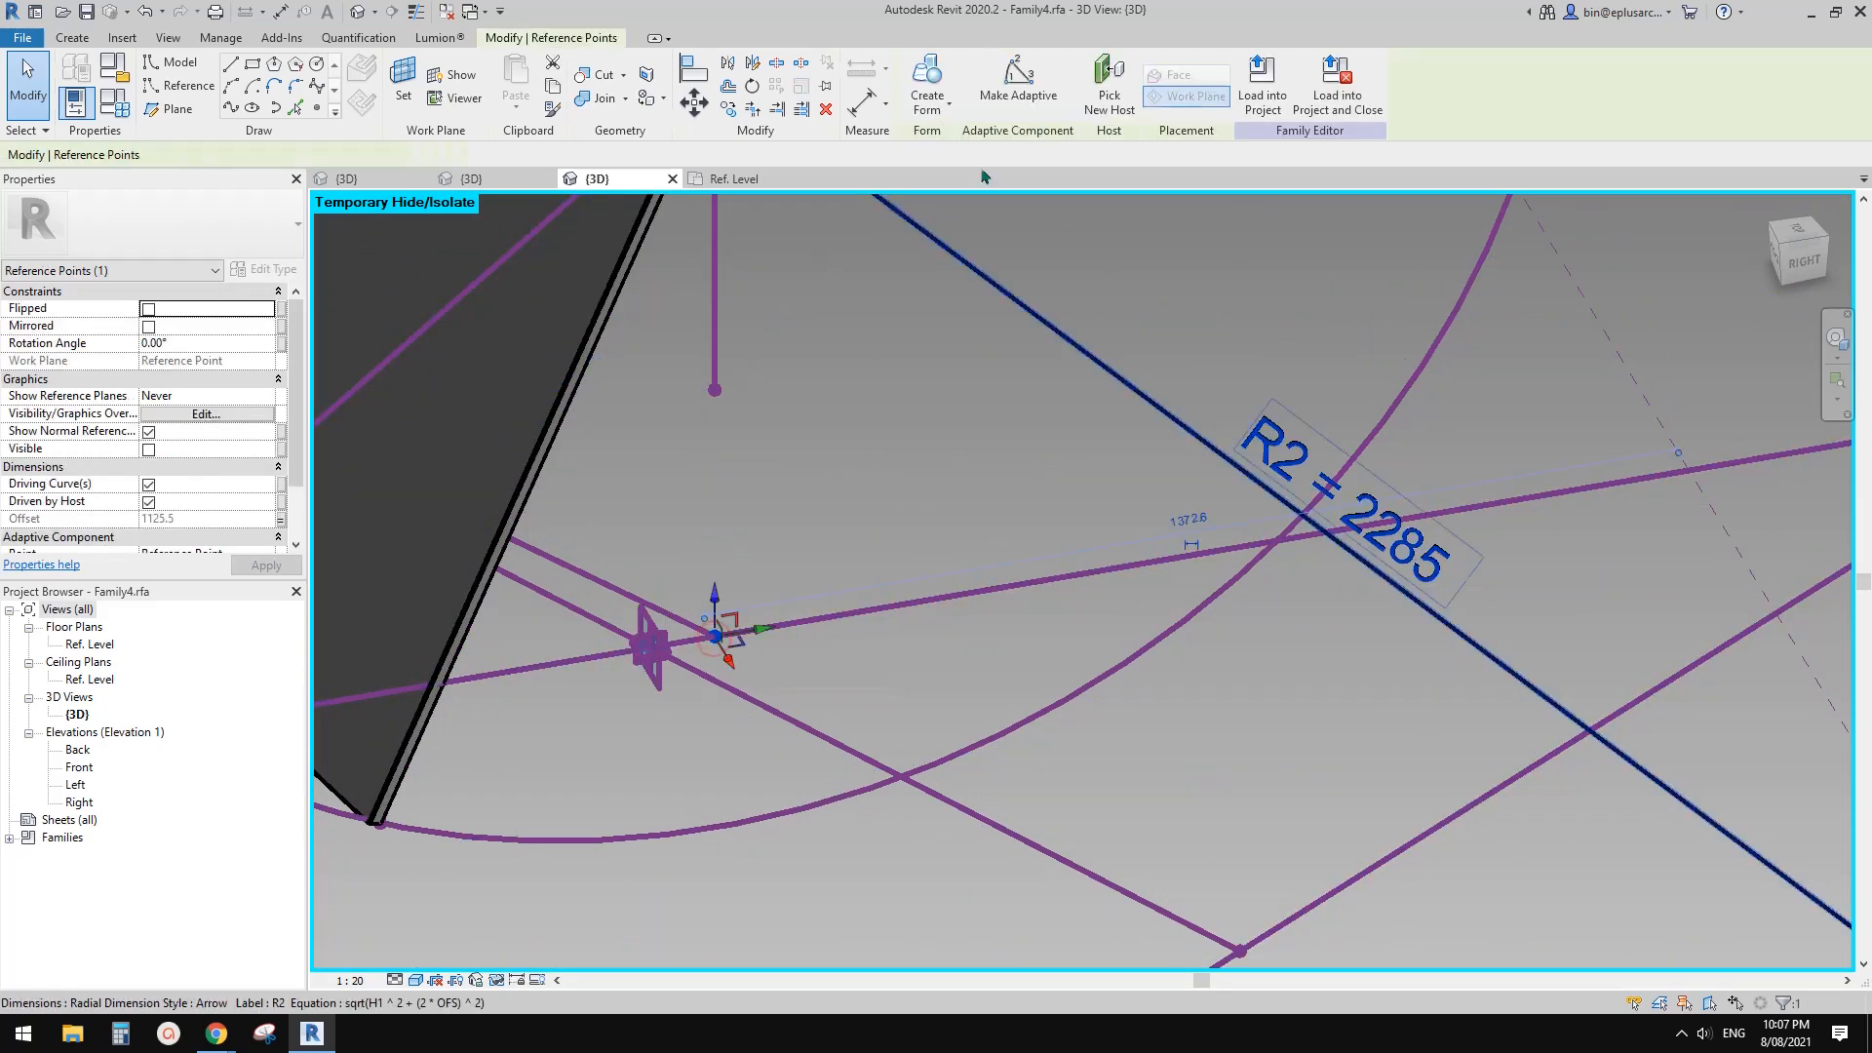
click(1106, 101)
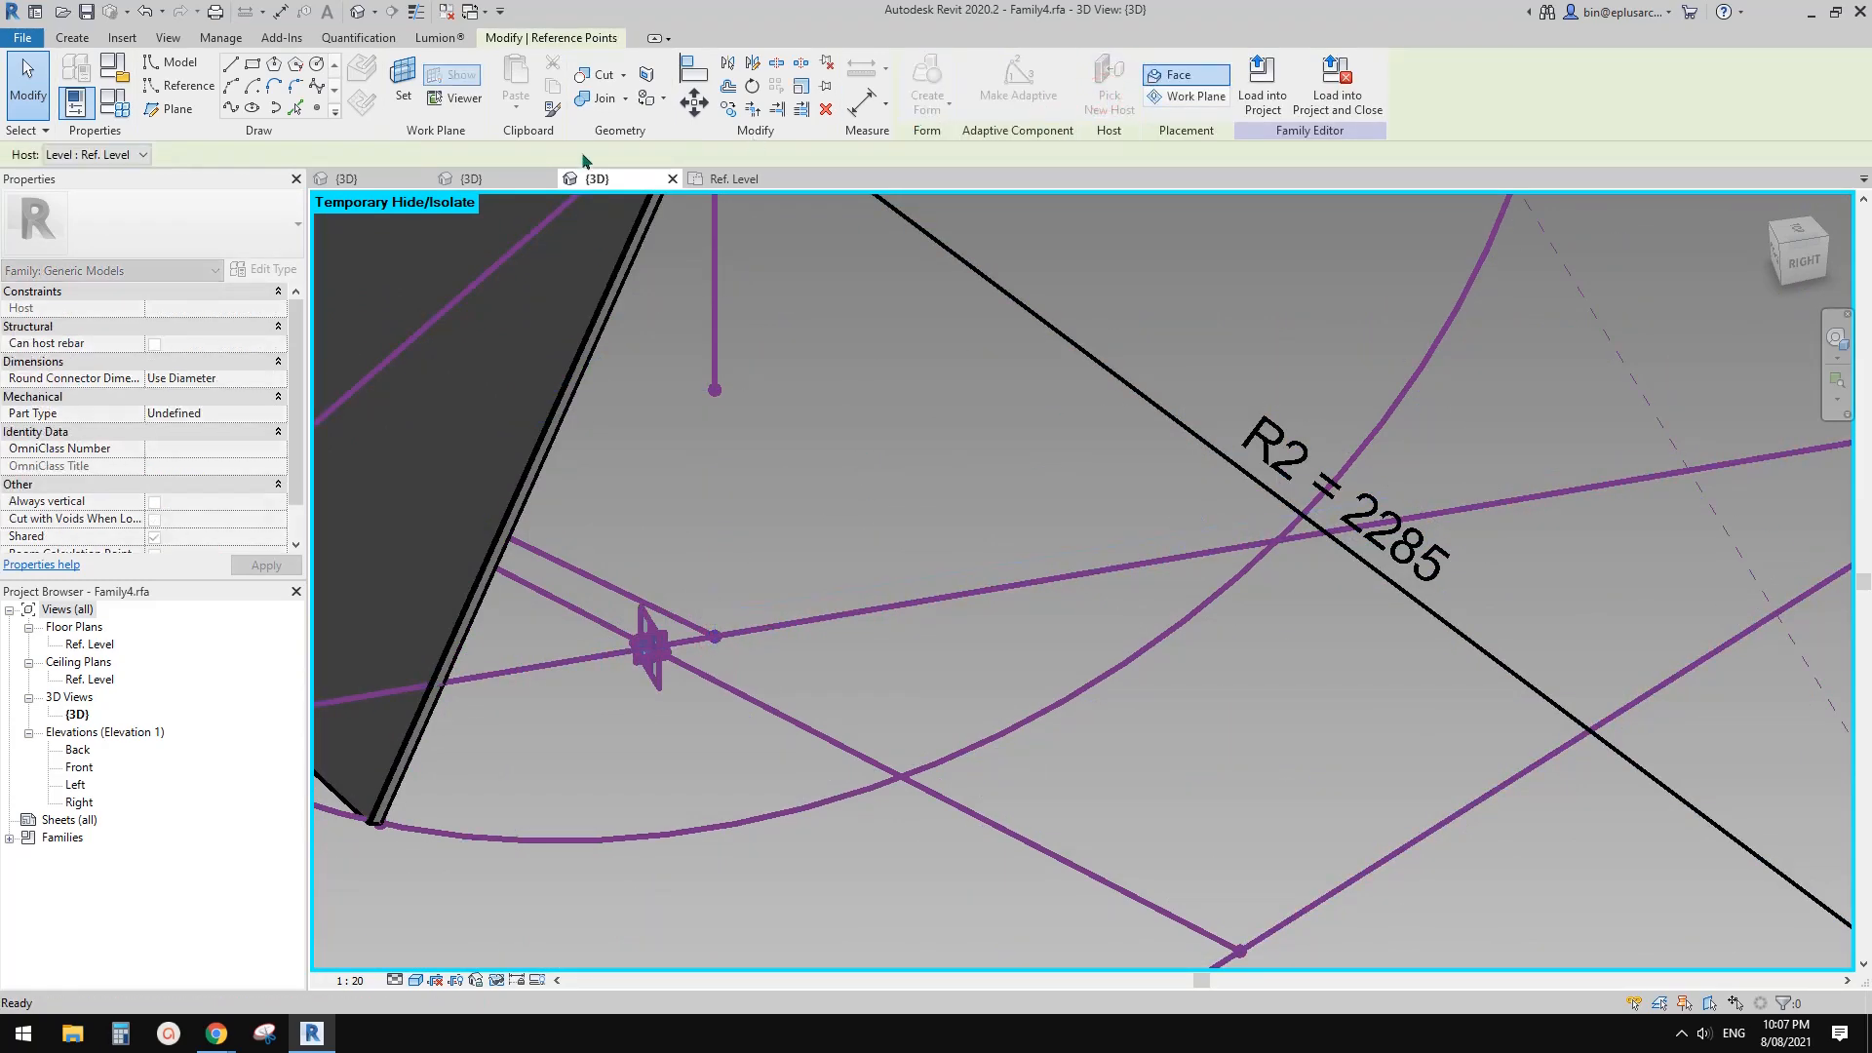
click(144, 155)
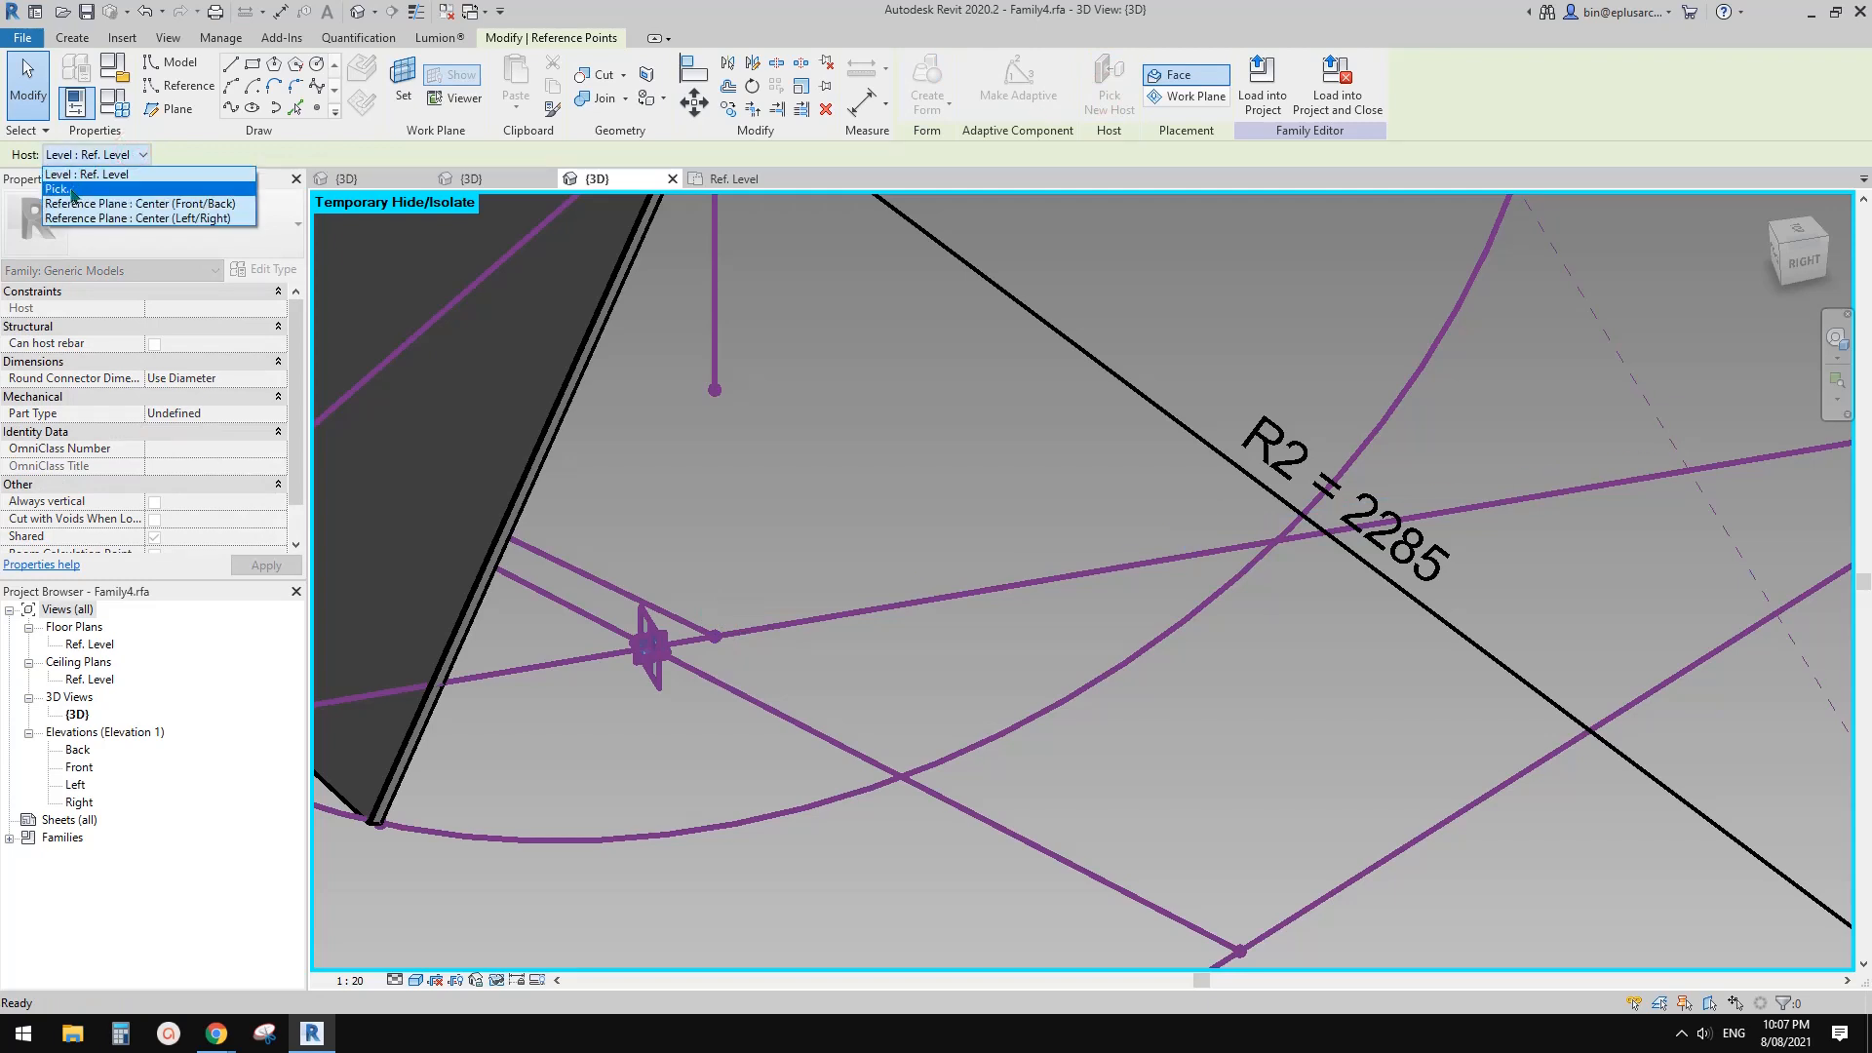
click(95, 215)
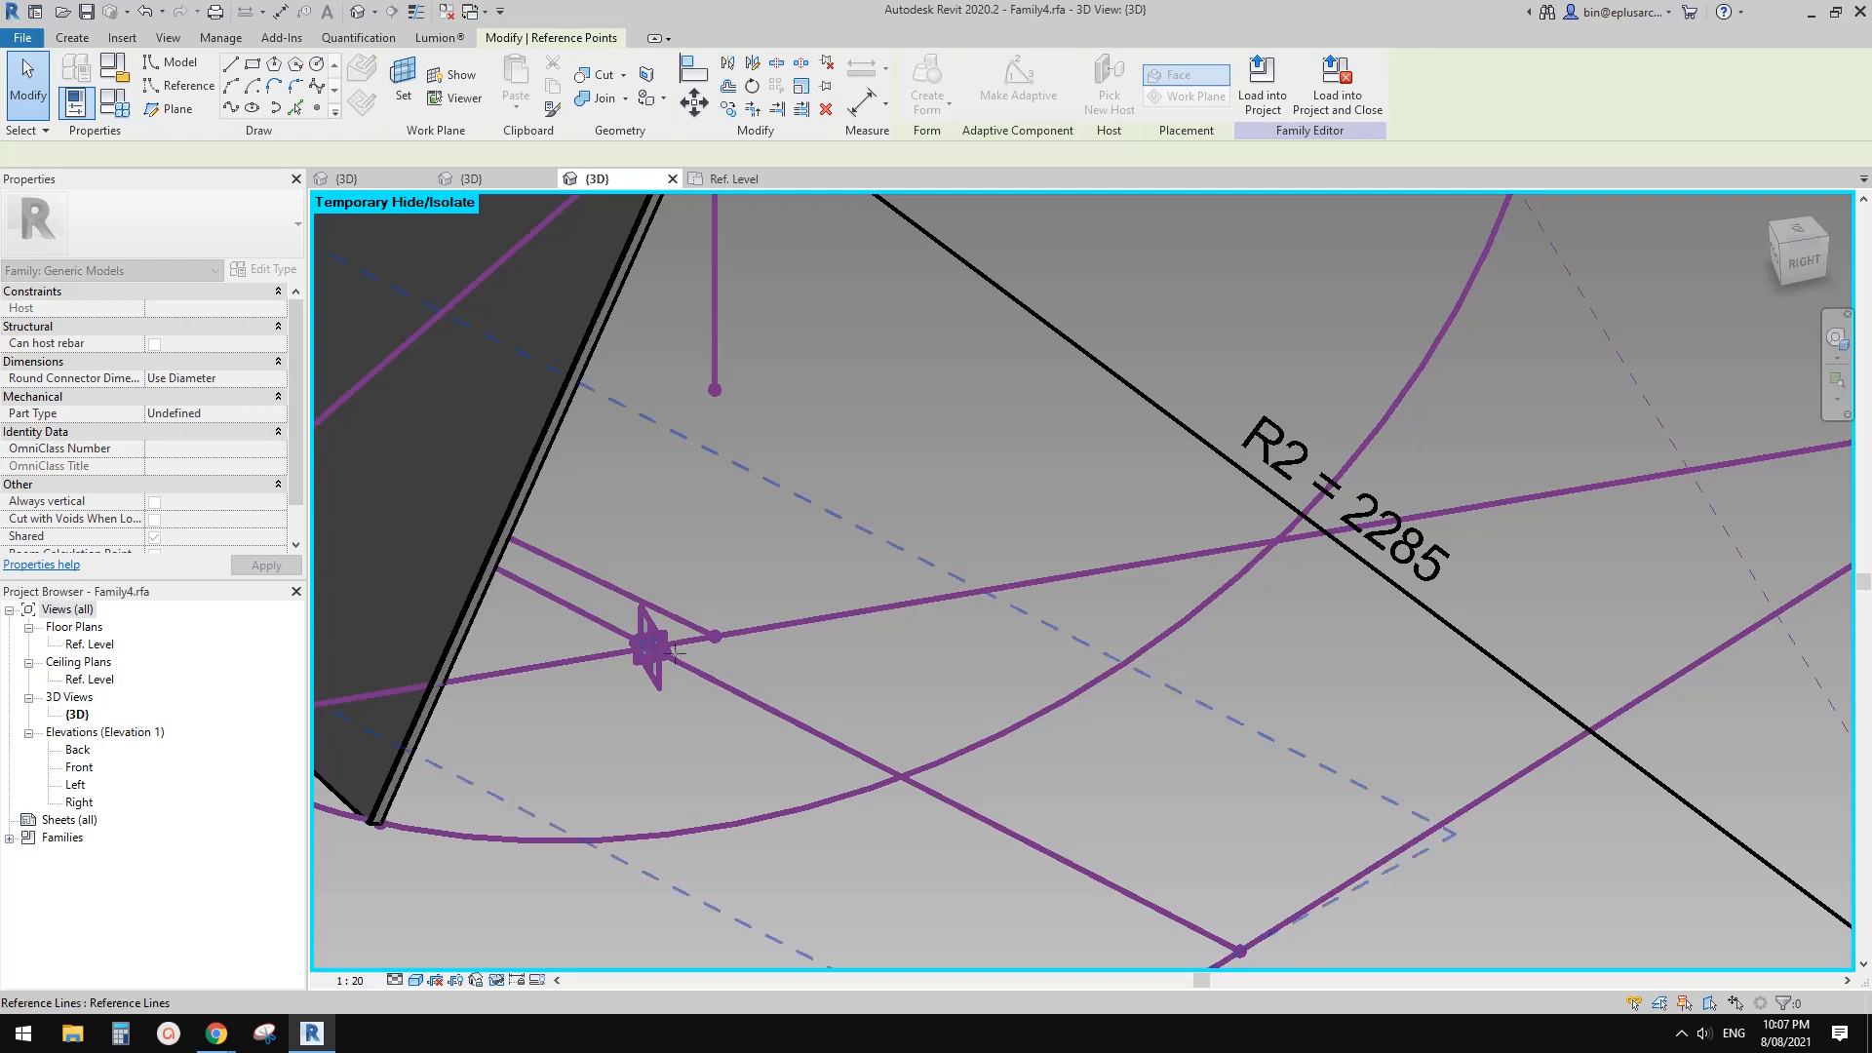
drag(672, 653, 650, 647)
scroll(649, 646, down, 4)
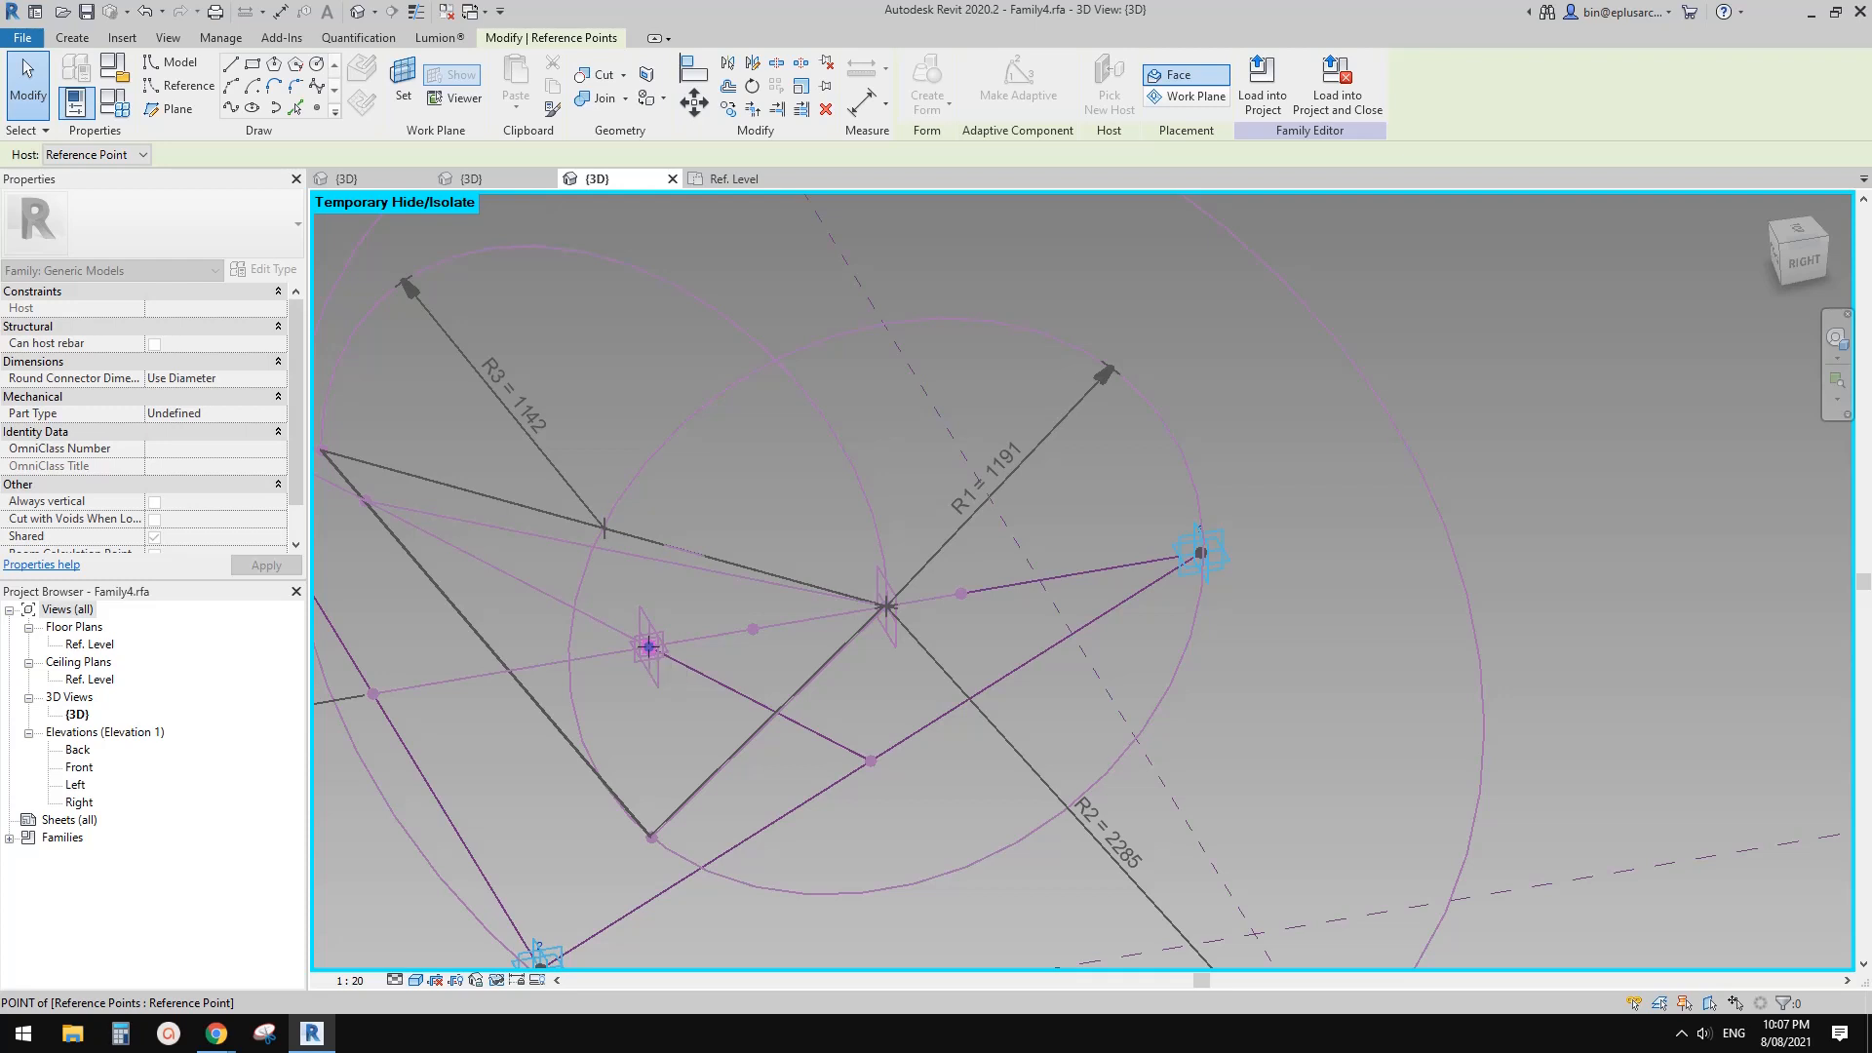
click(648, 646)
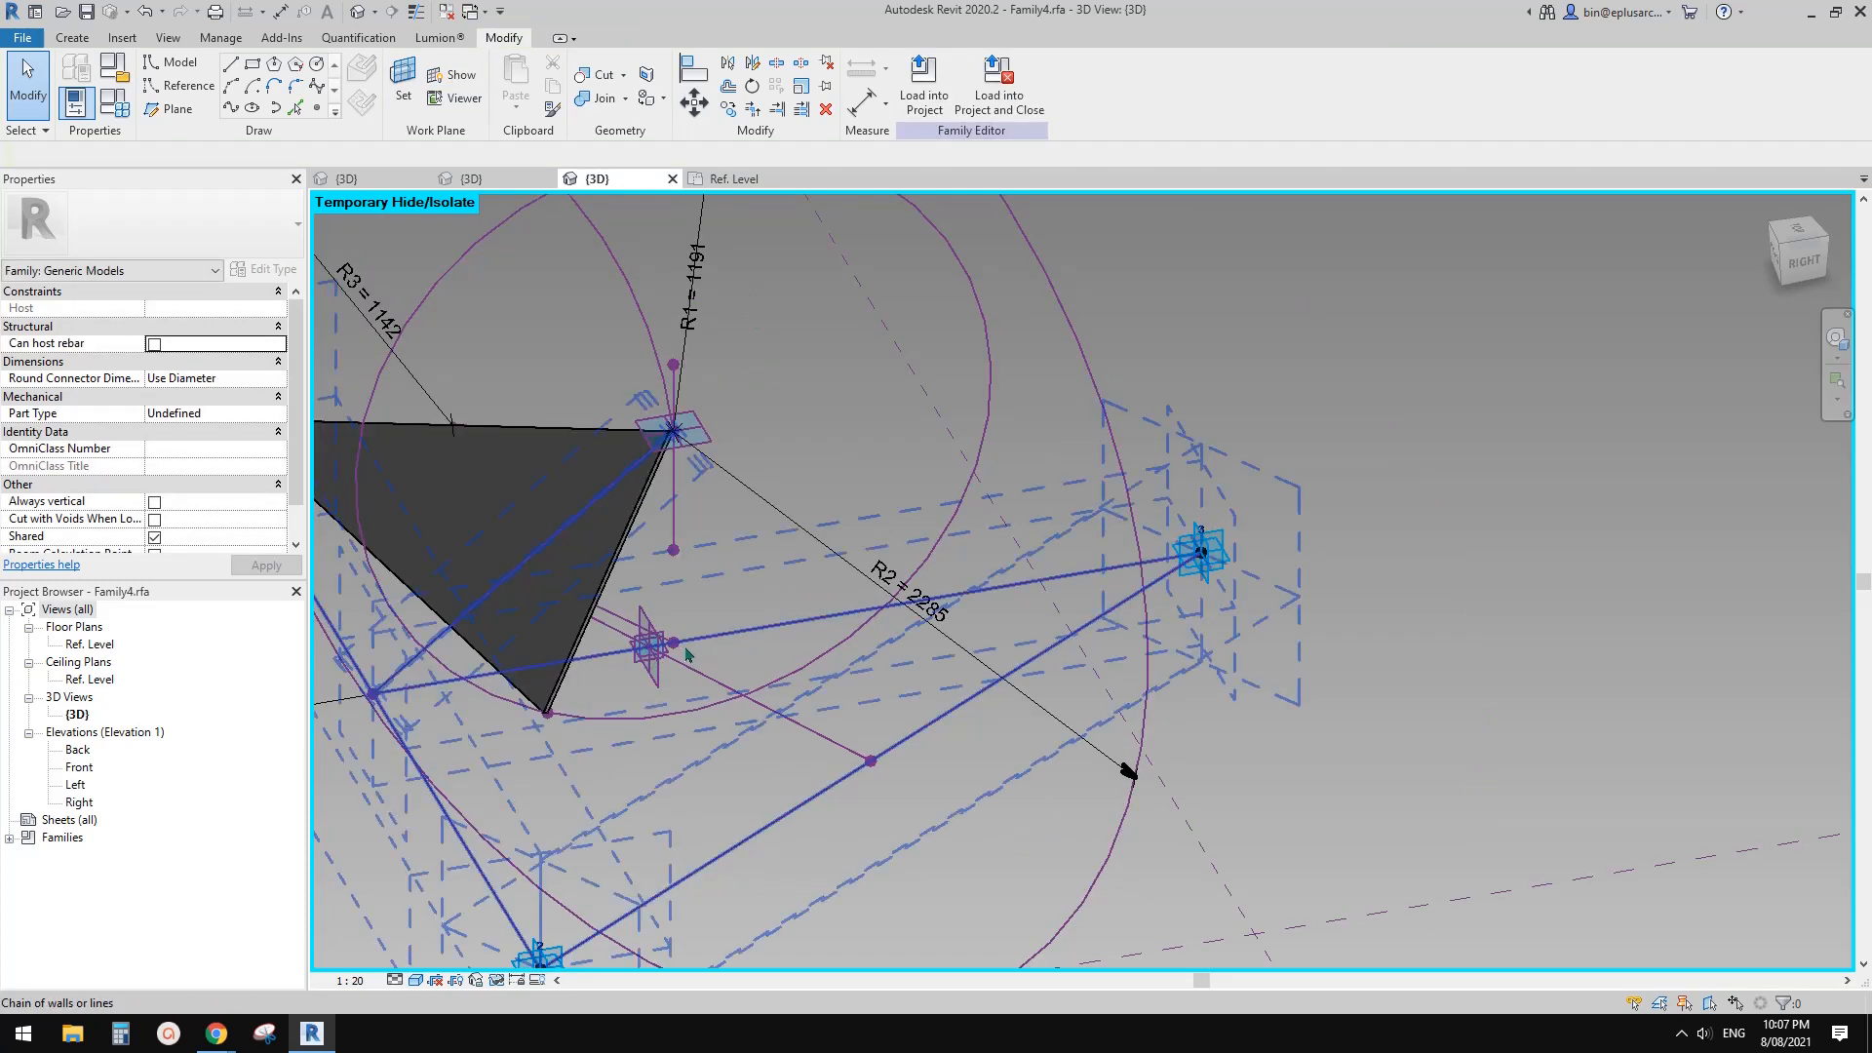
Retry rehosting the original reference point, picking the edge of the intersection point's vertical reference plane and snapping onto the point's centre.
click(676, 644)
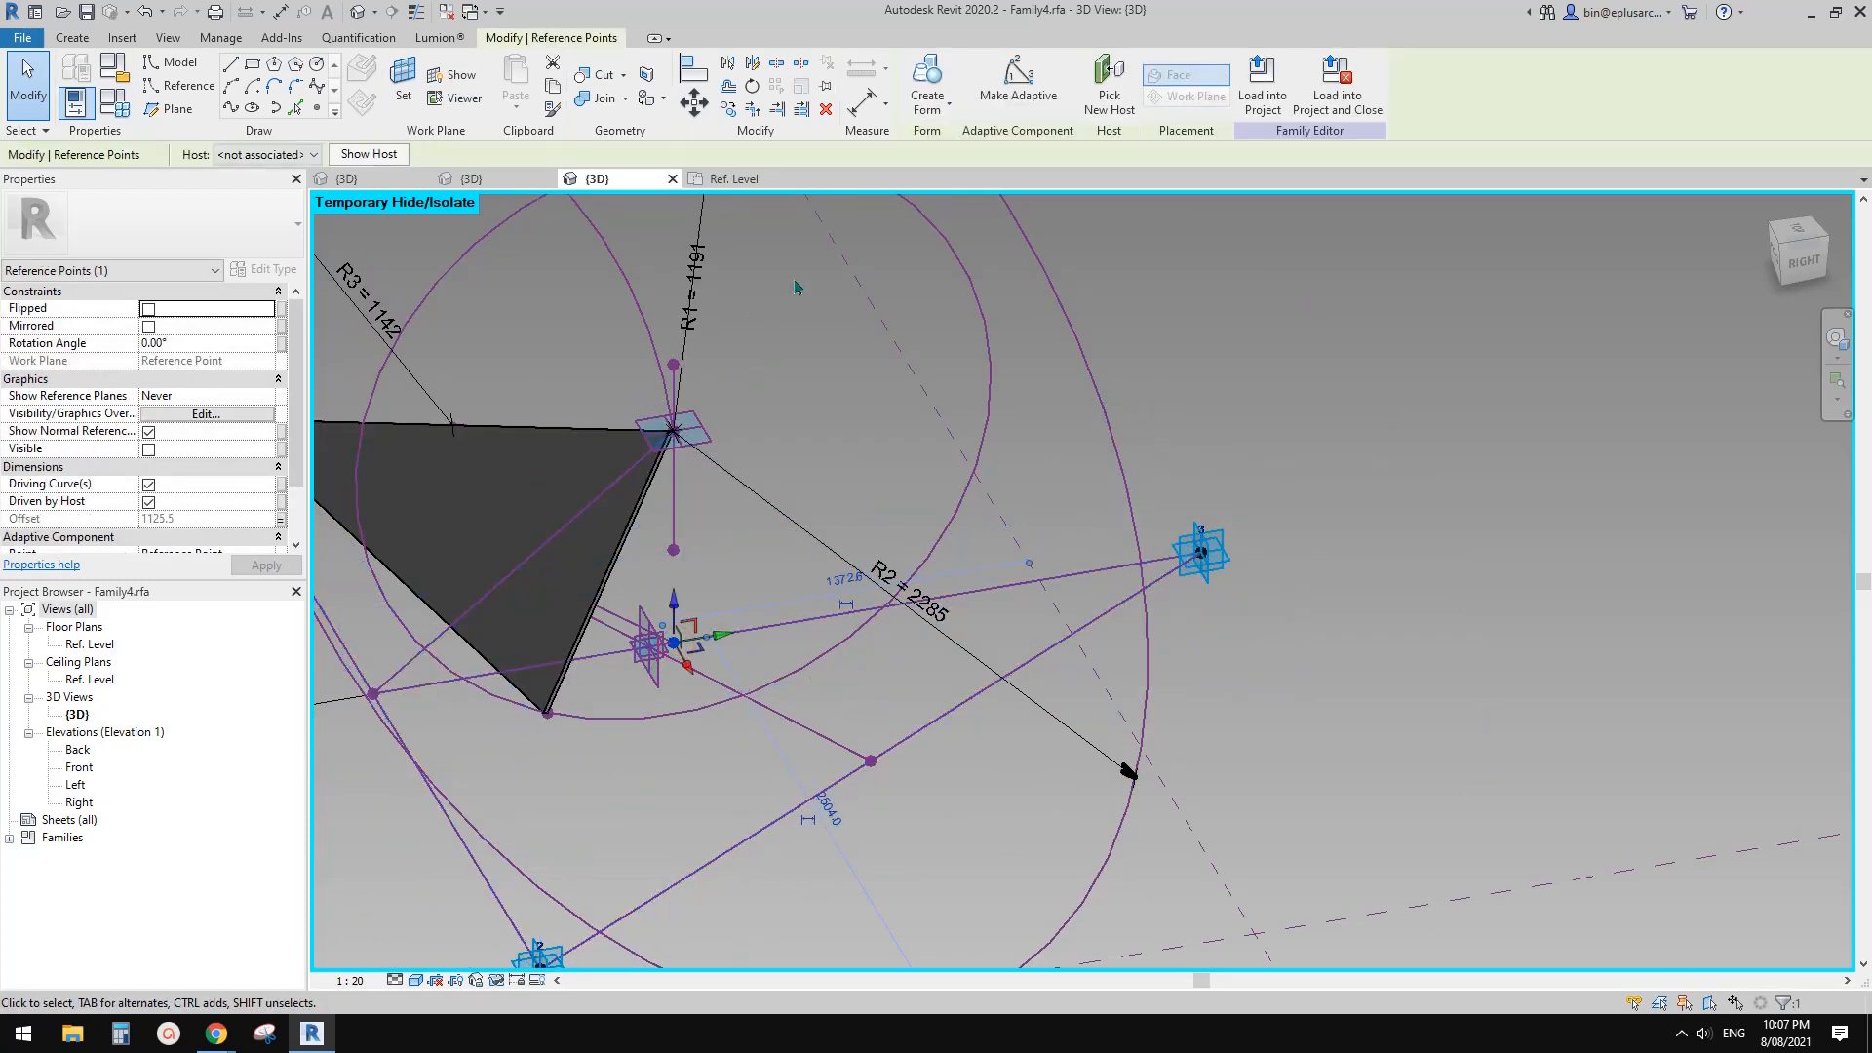
key(Escape)
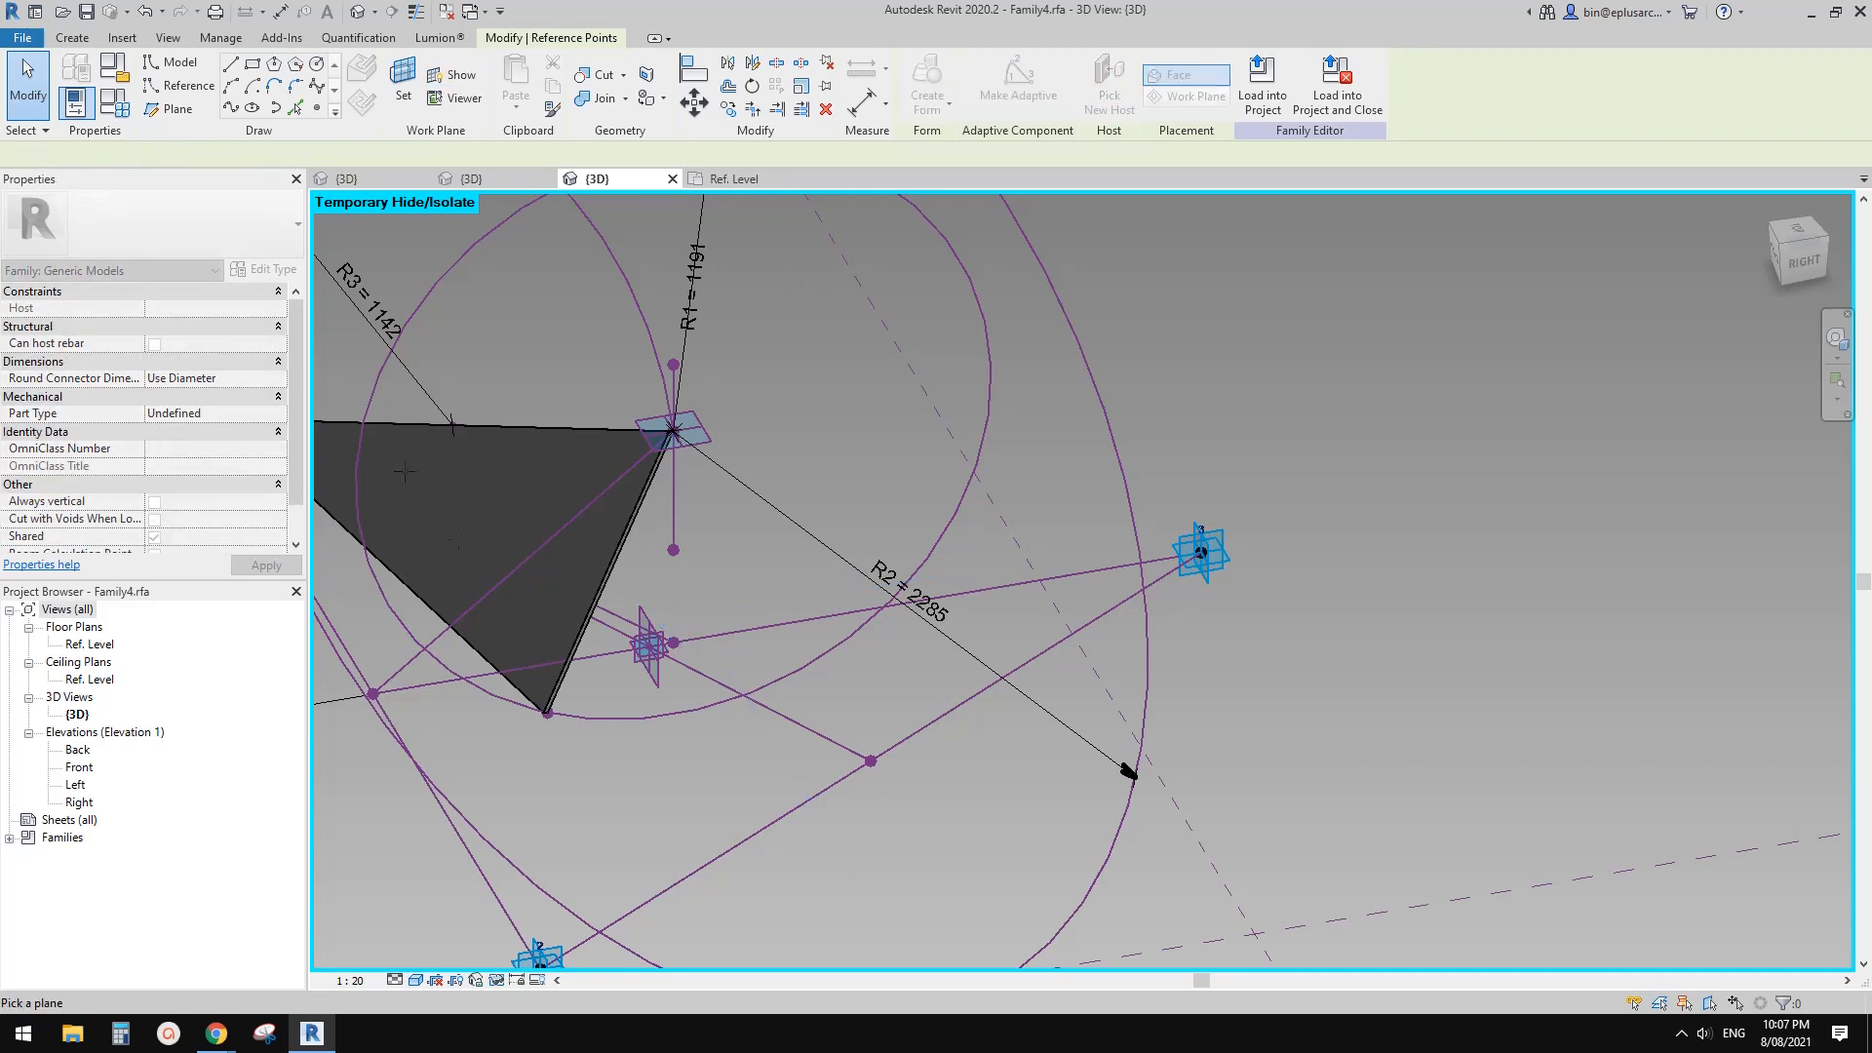
scroll(627, 677, up, 4)
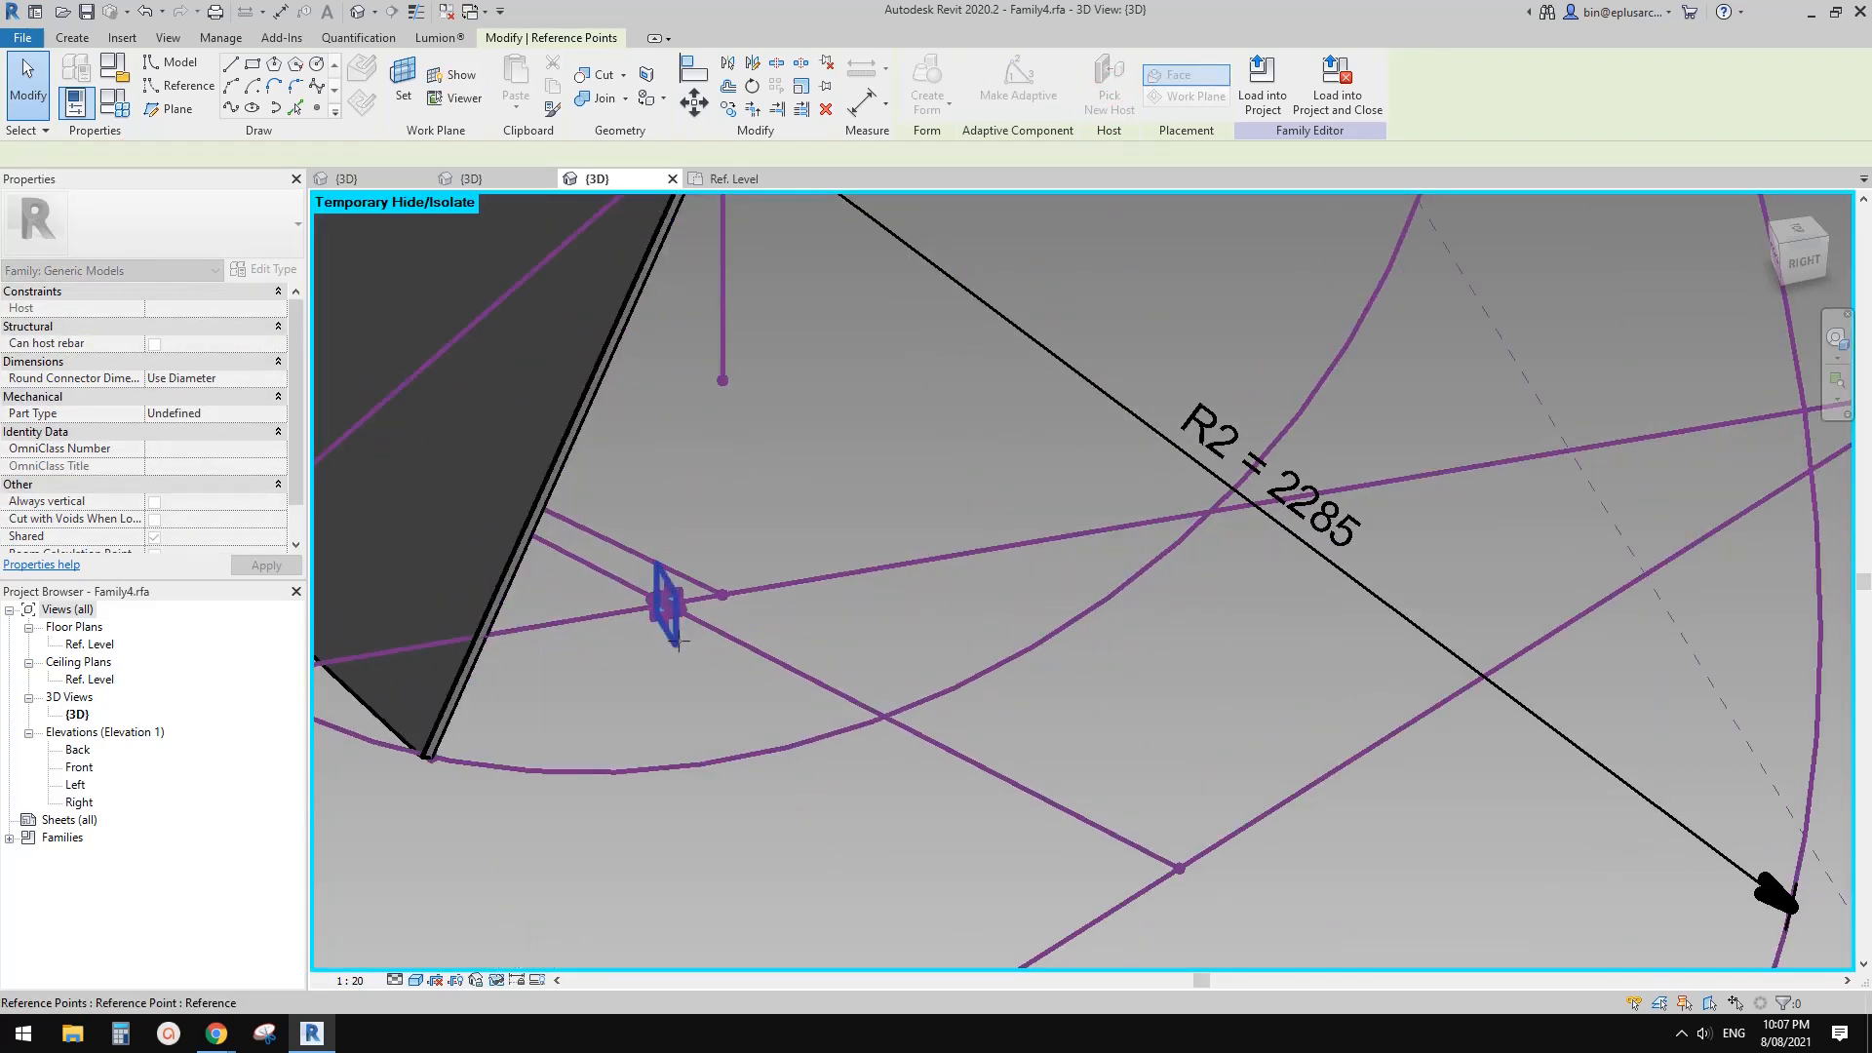
click(678, 641)
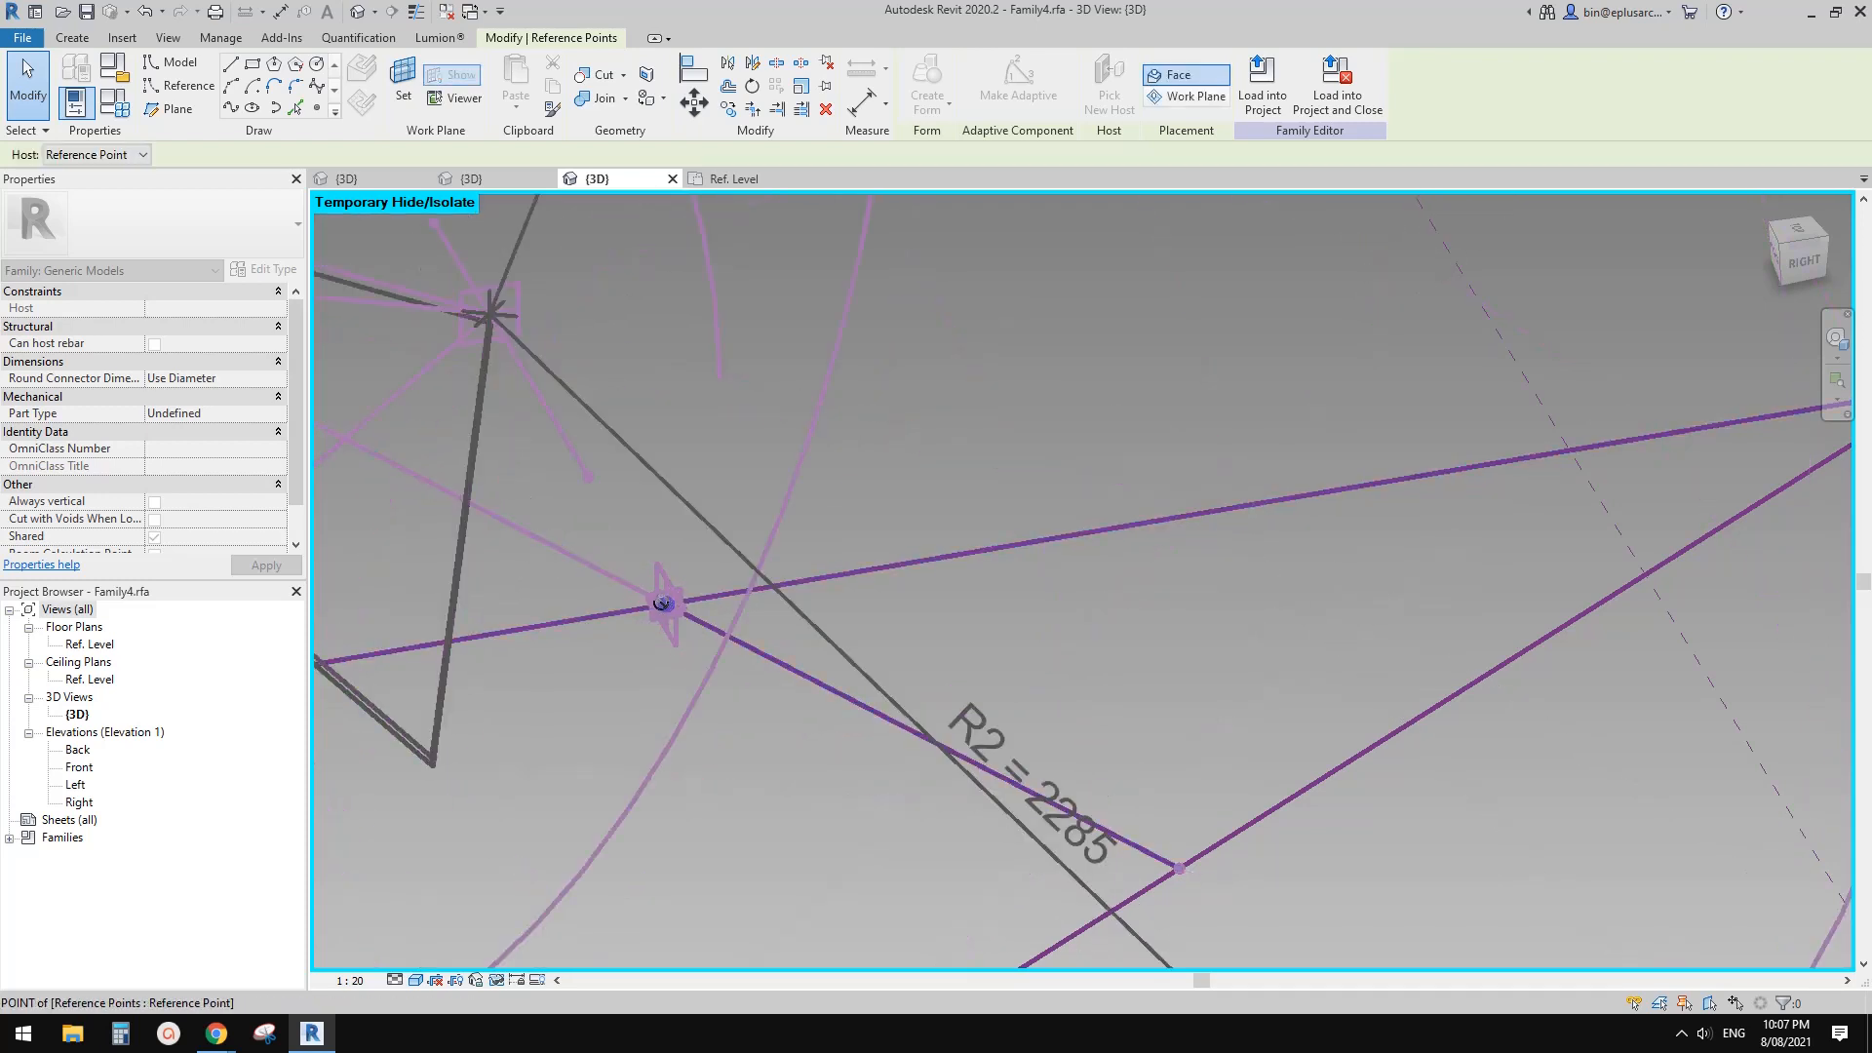
scroll(663, 604, down, 4)
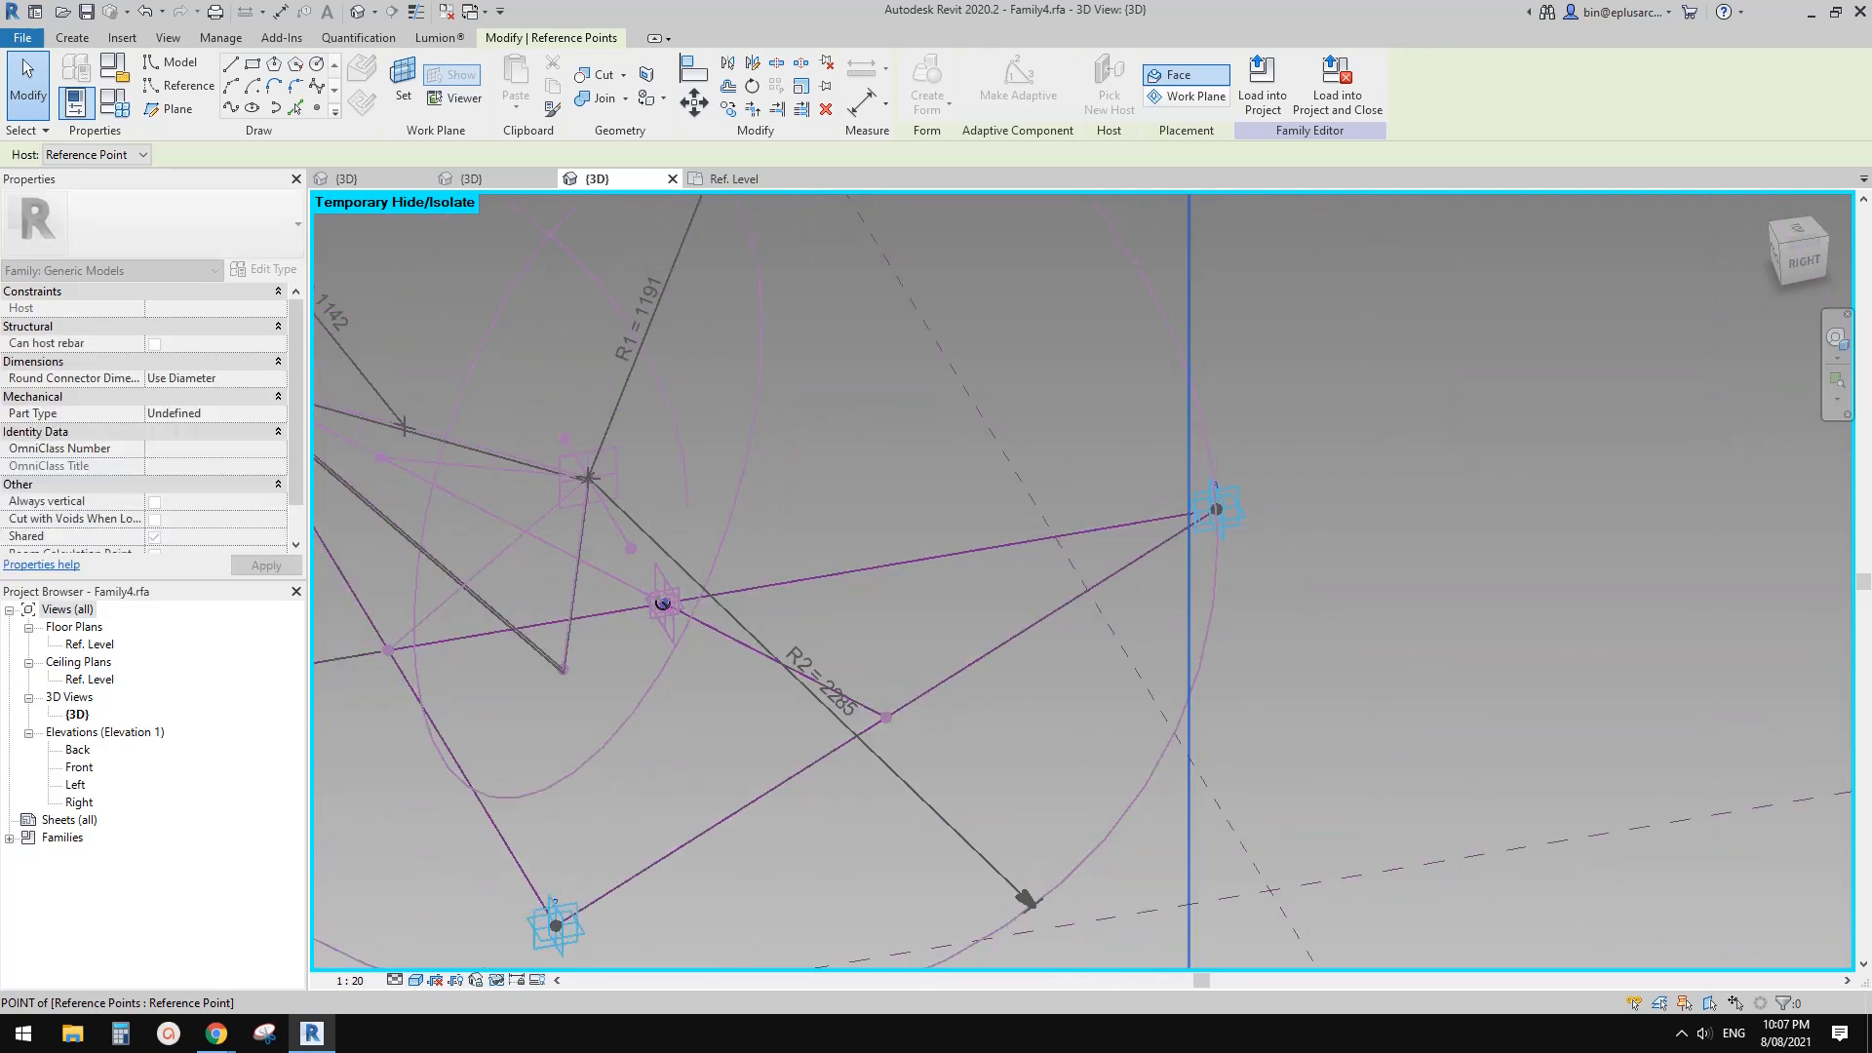
click(663, 603)
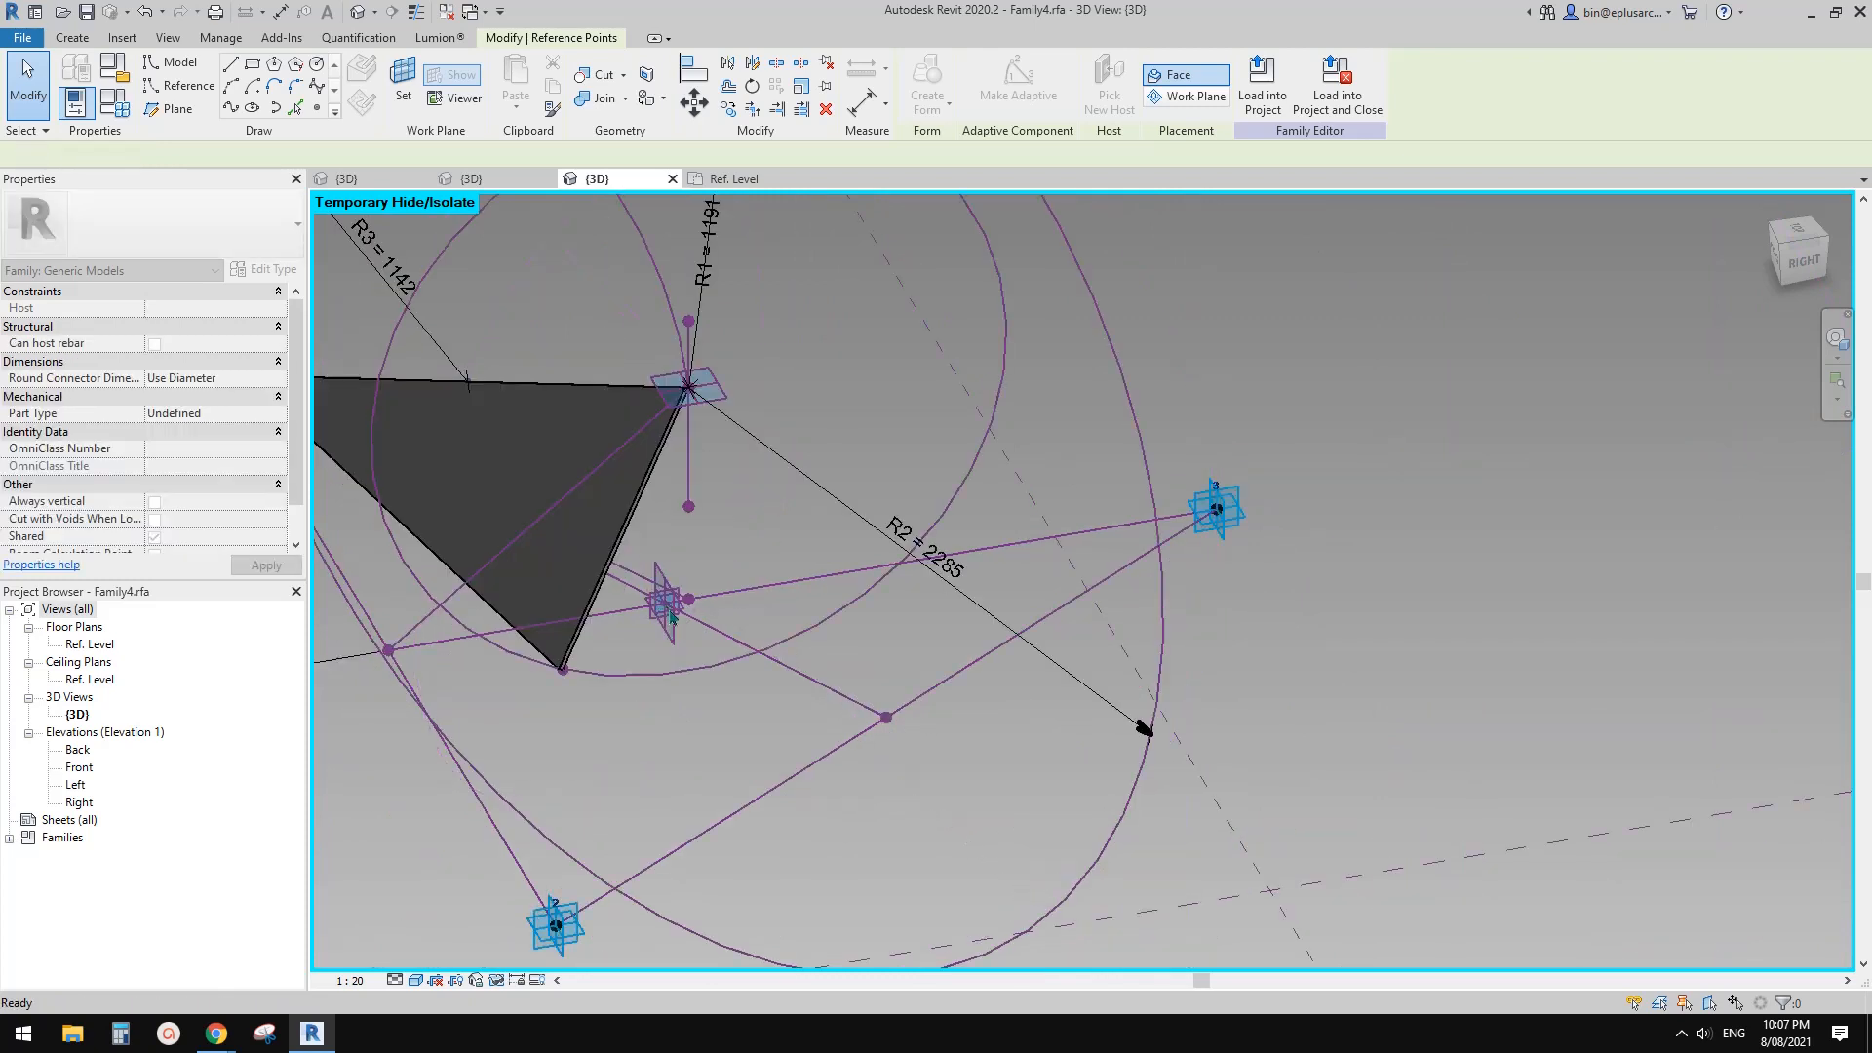
Rehost the original reference point onto the medians' intersection point, using its reference plane as host and snapping to its centre.
scroll(690, 605, up, 1)
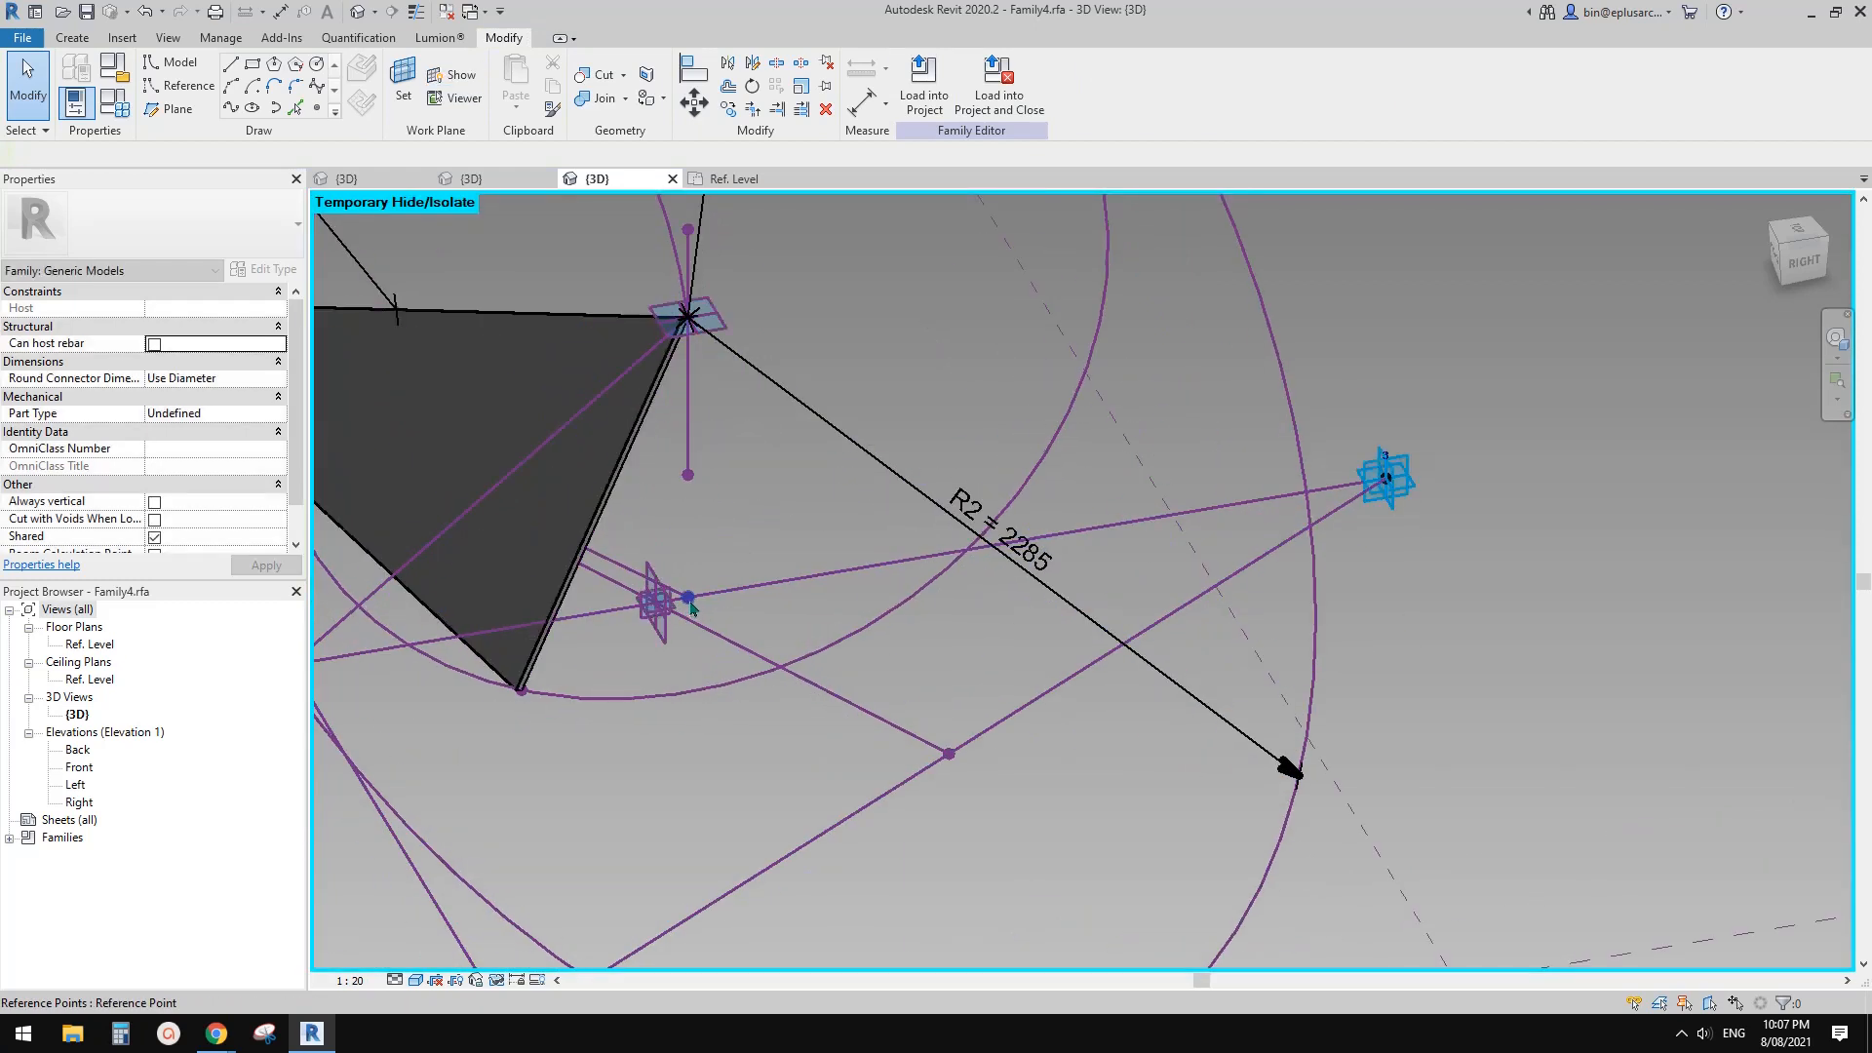
click(688, 598)
click(1101, 94)
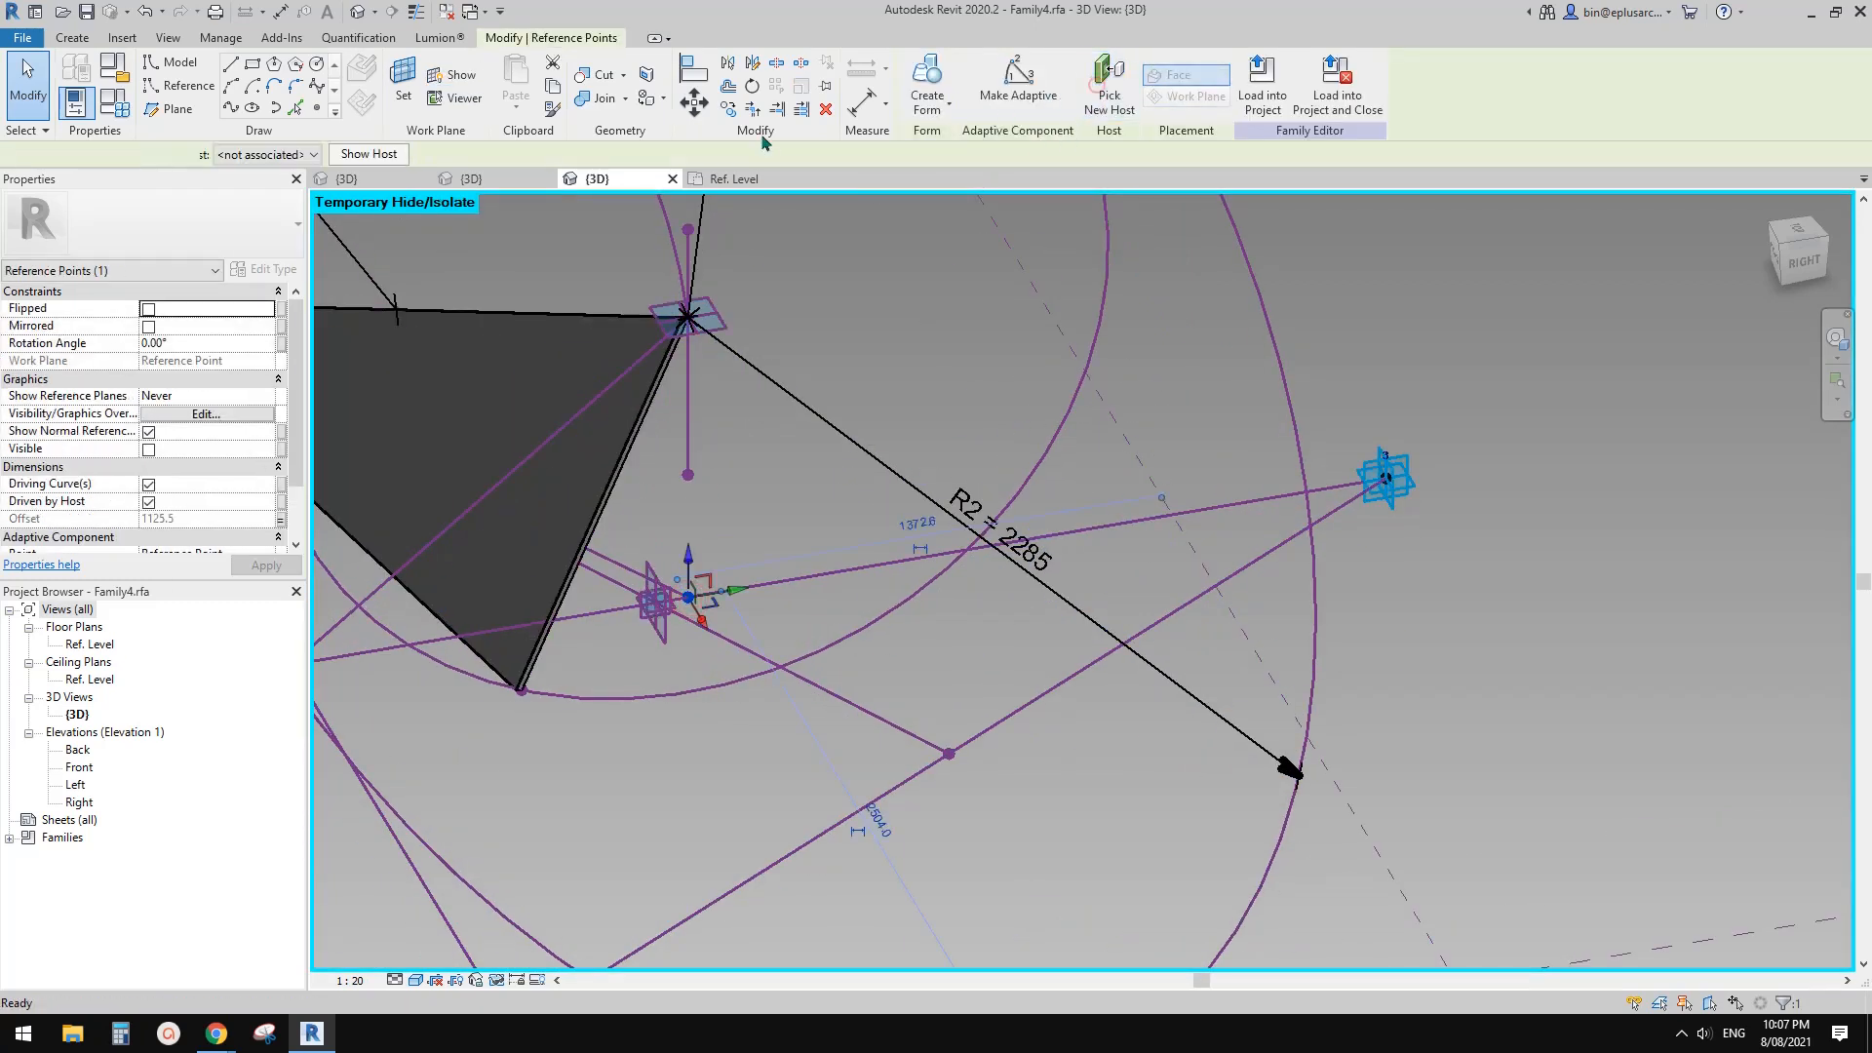
click(94, 154)
click(65, 189)
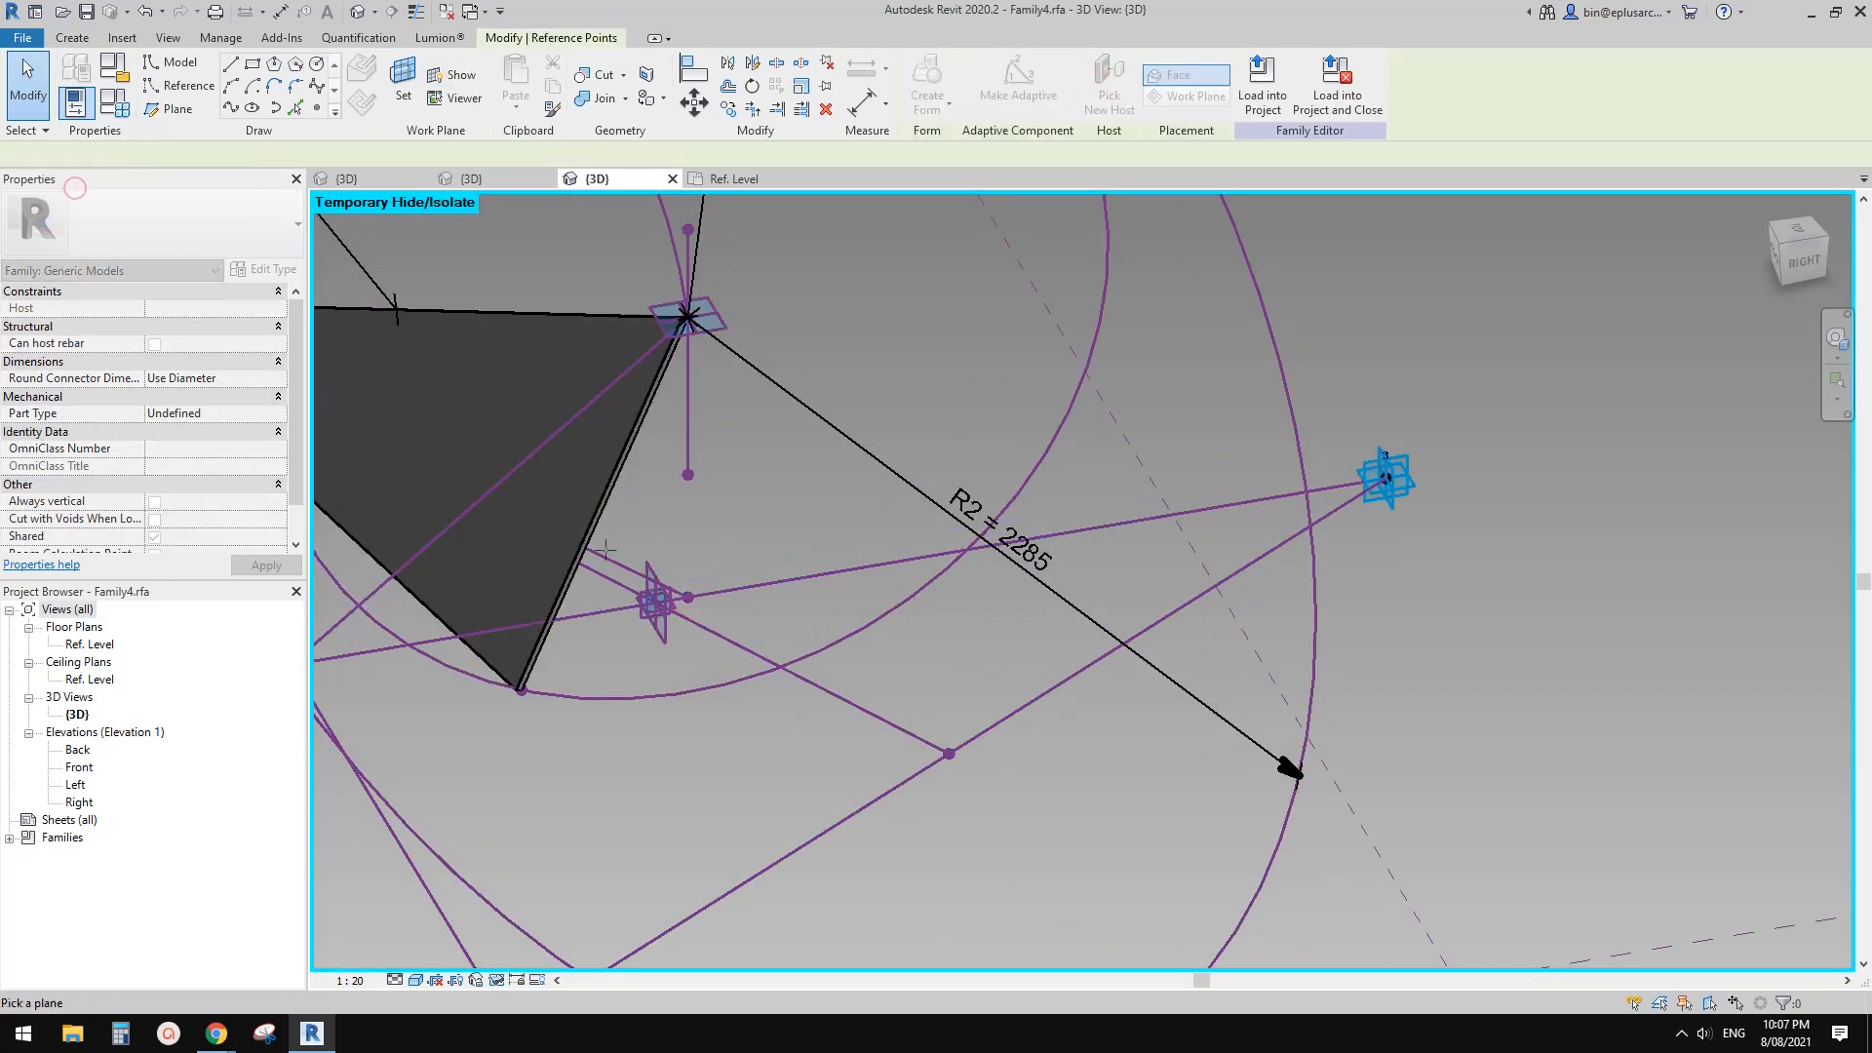
click(657, 603)
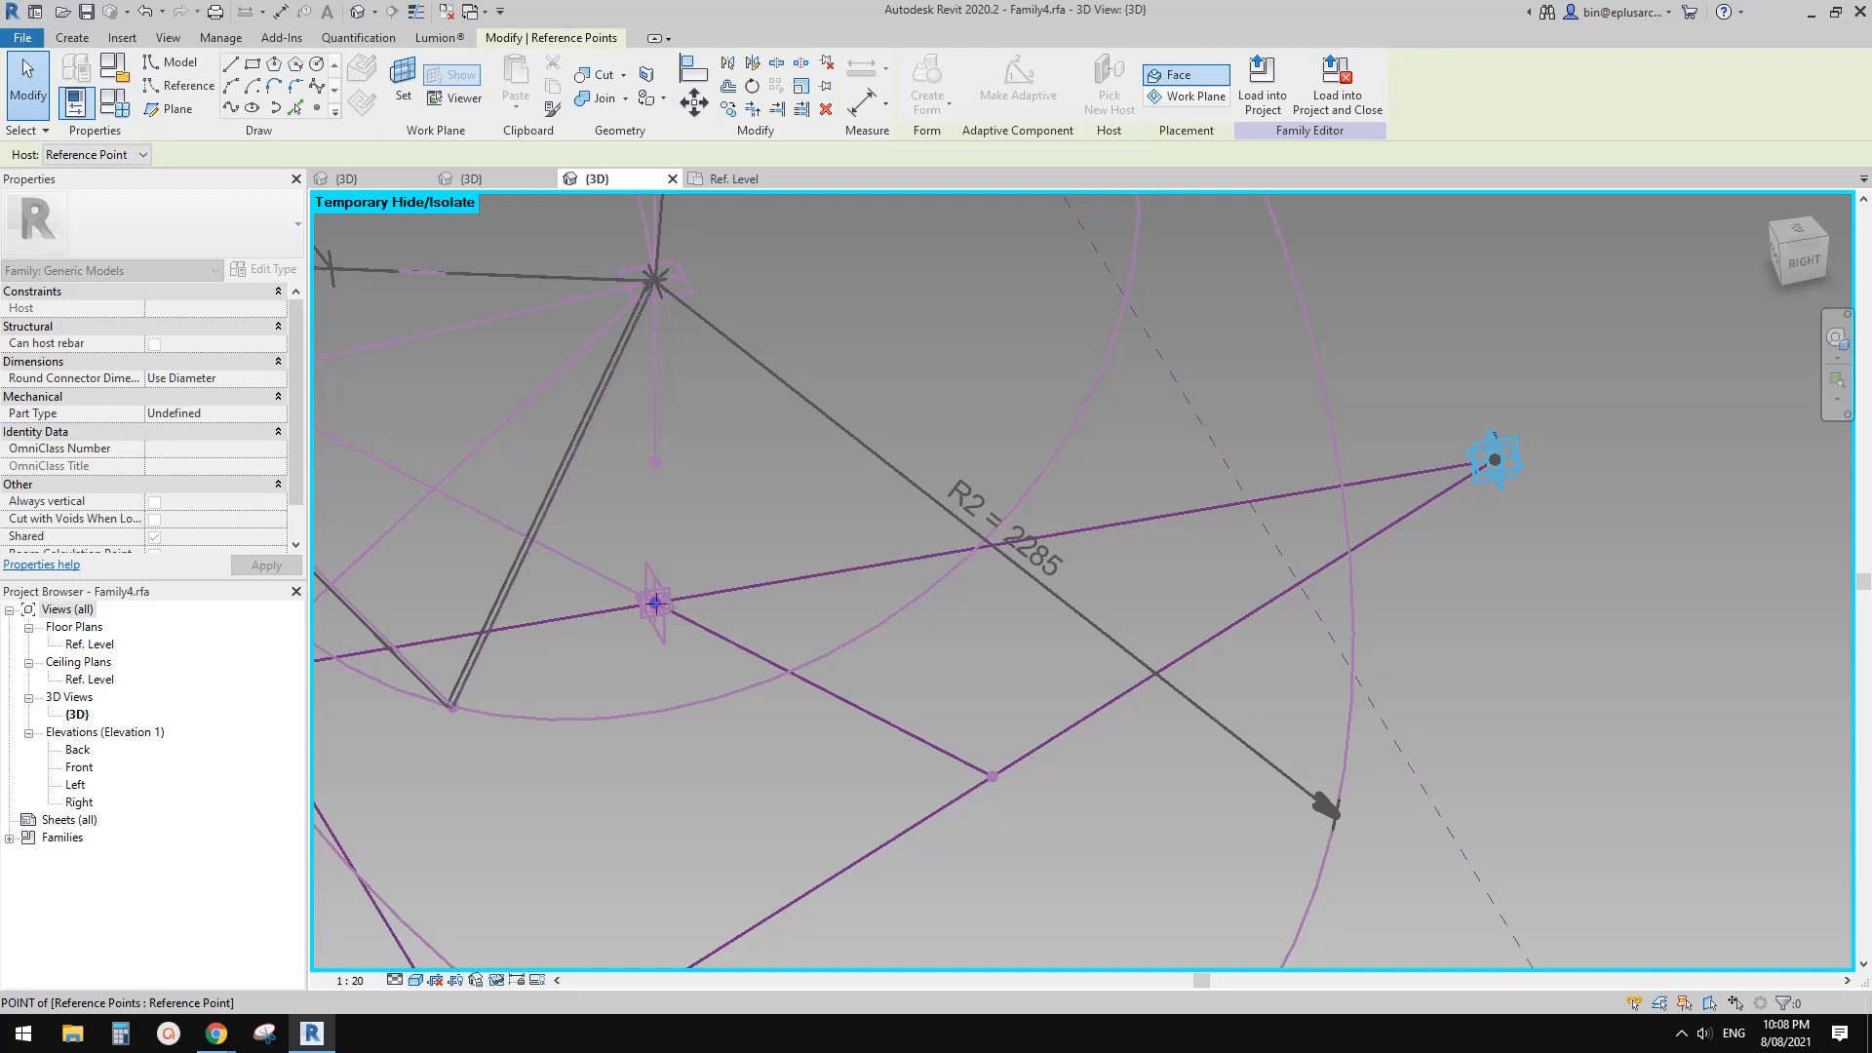
click(655, 602)
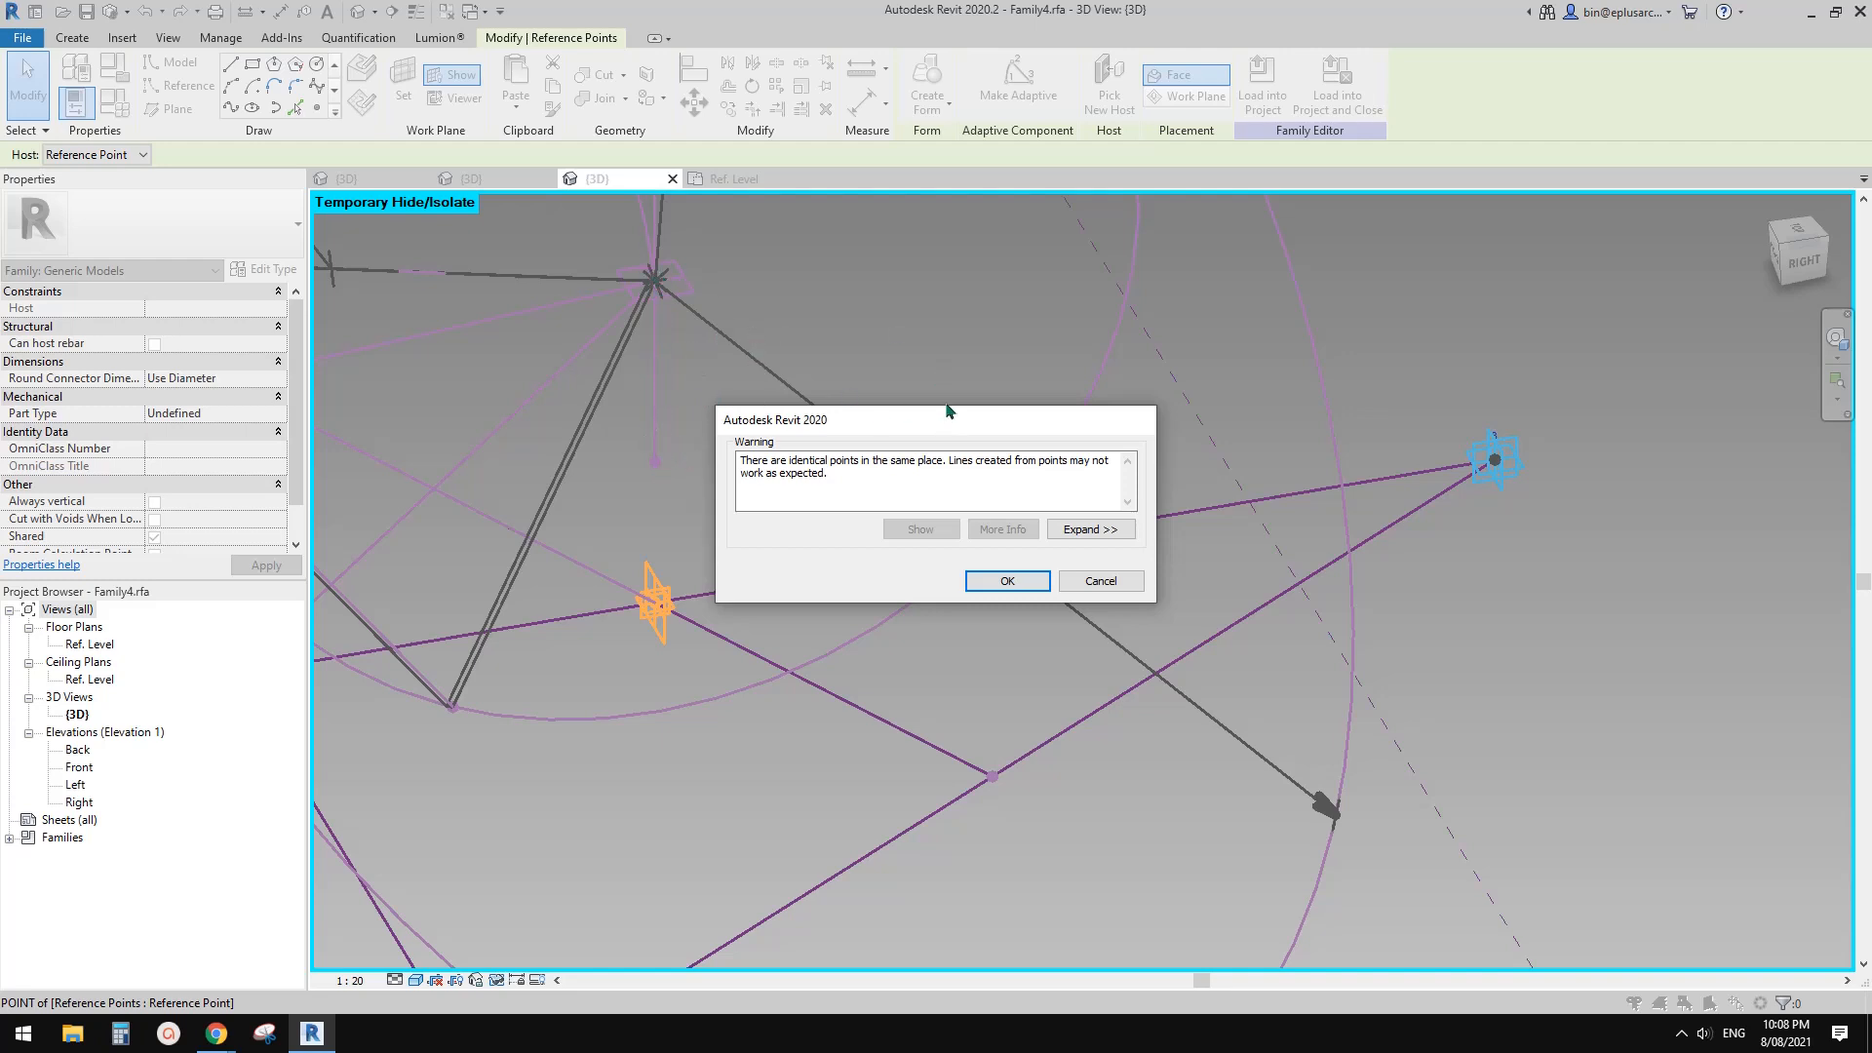
click(1016, 580)
Examine the rehosted reference point, the triangular panel and the placement points from several angles.
scroll(827, 618, down, 3)
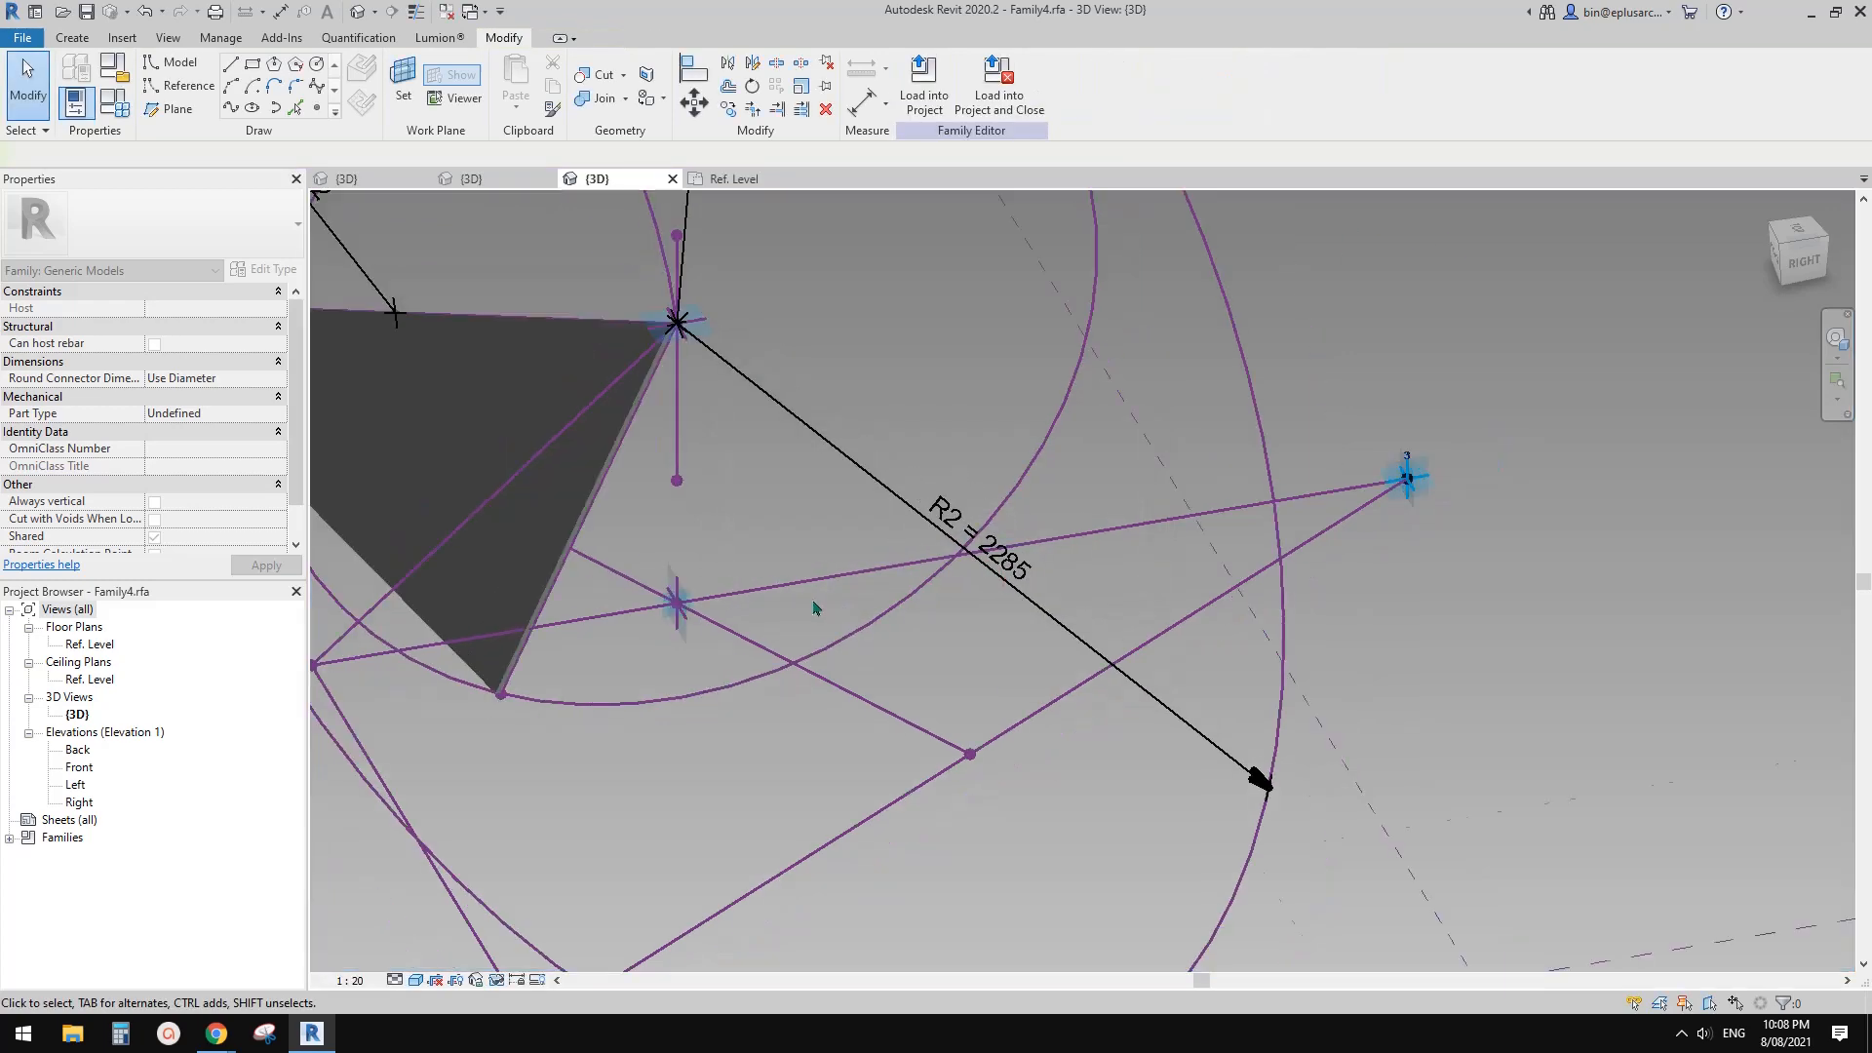
shift+middle_drag(781, 622, 724, 629)
scroll(725, 629, up, 3)
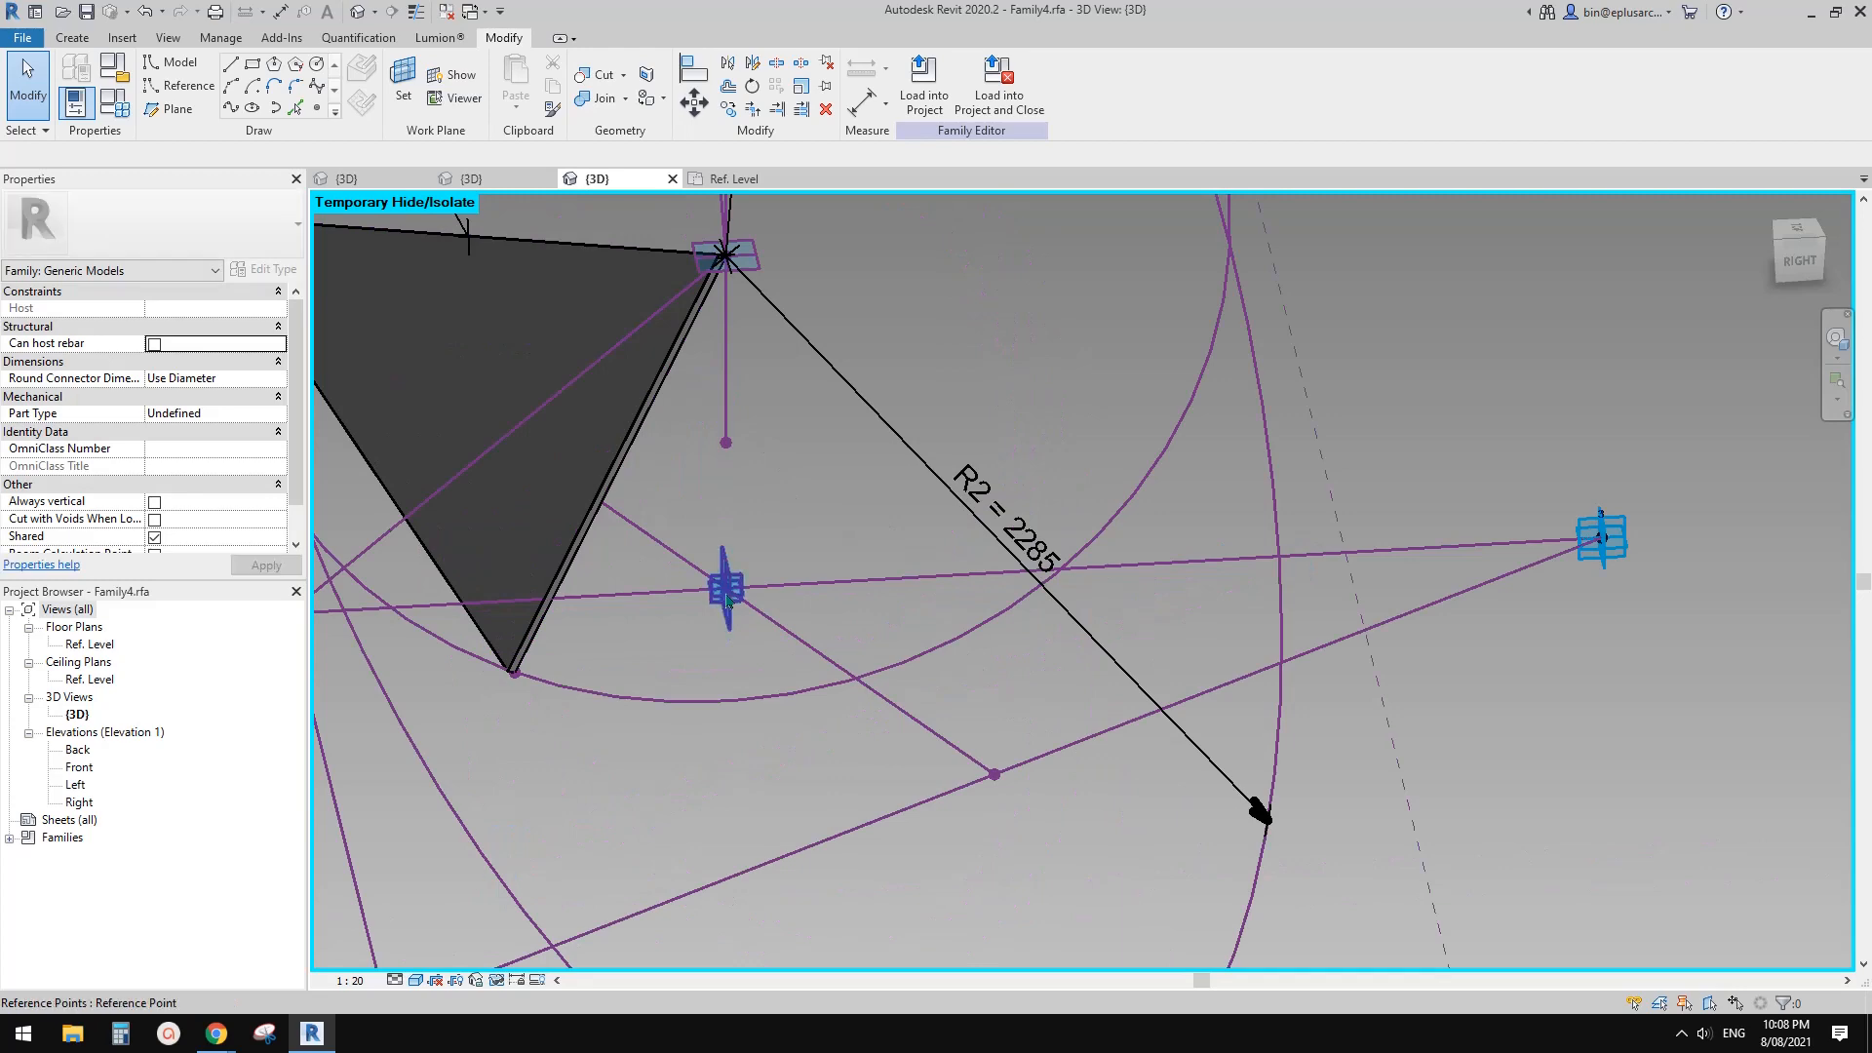
scroll(727, 597, down, 5)
shift+middle_drag(807, 607, 949, 687)
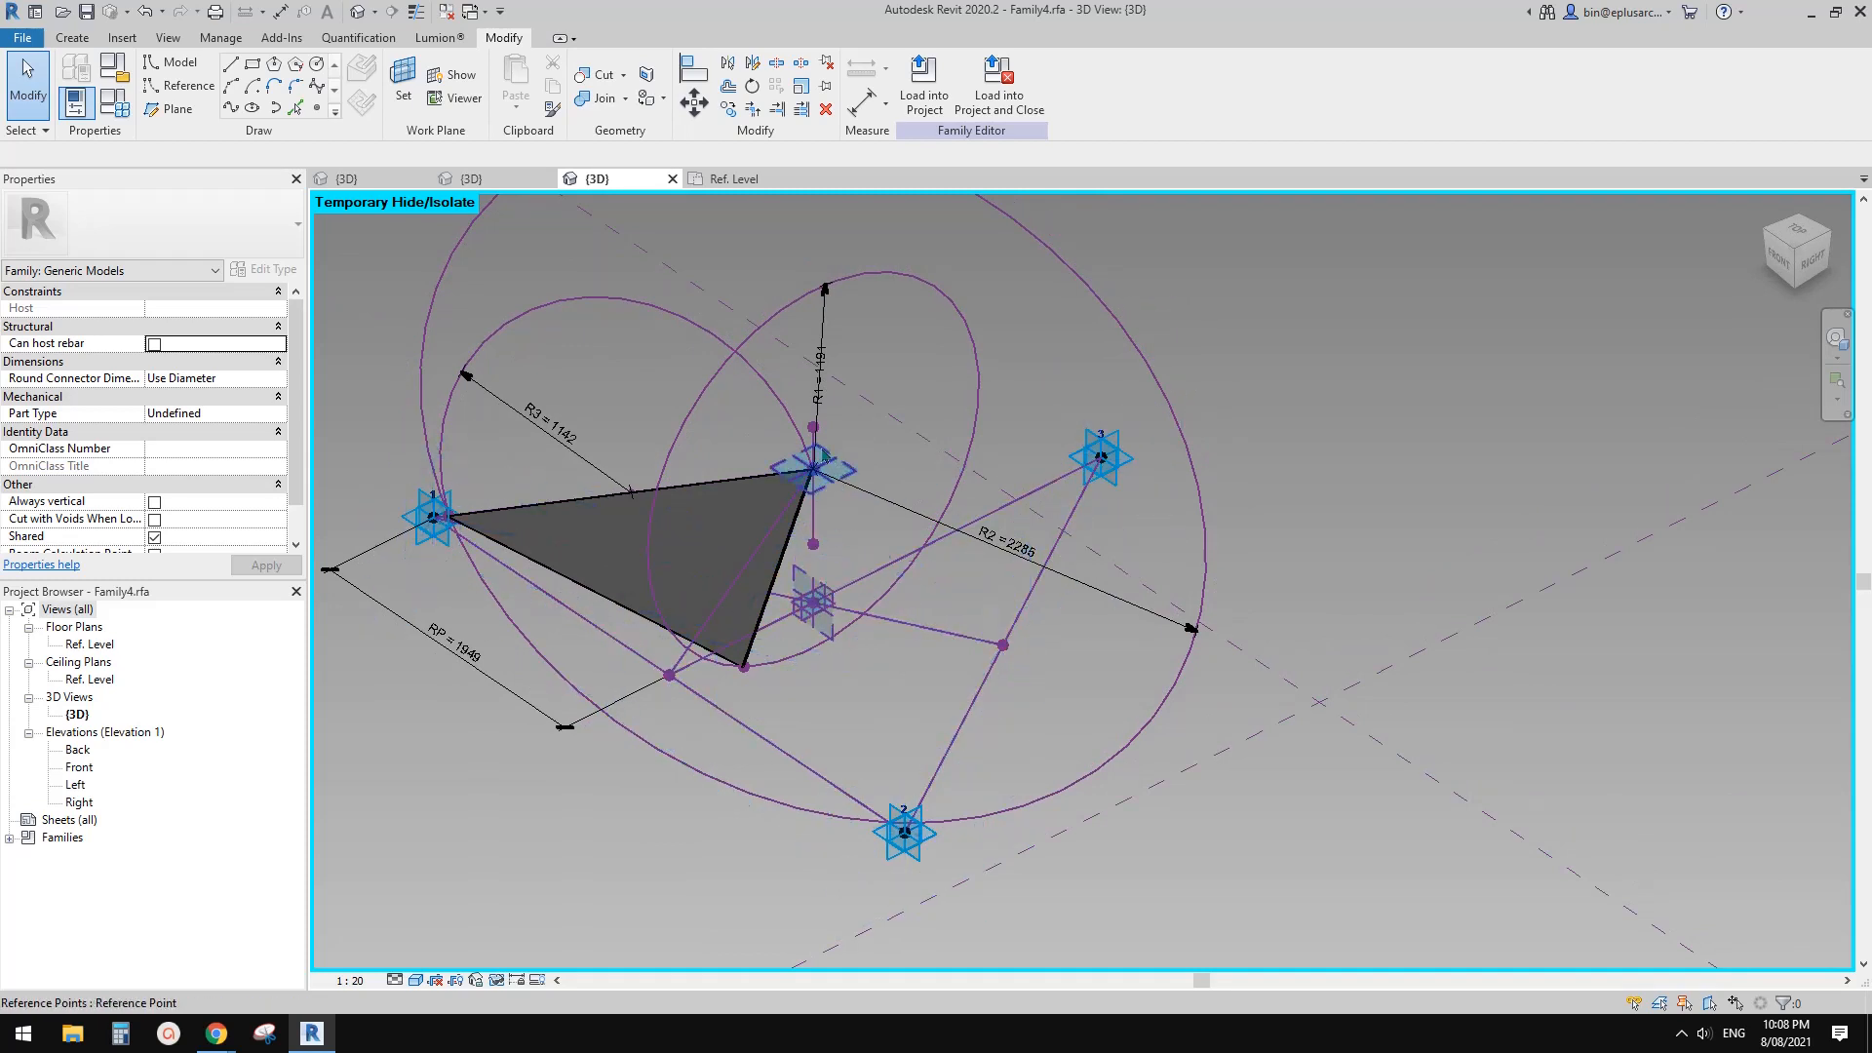
key(Tab)
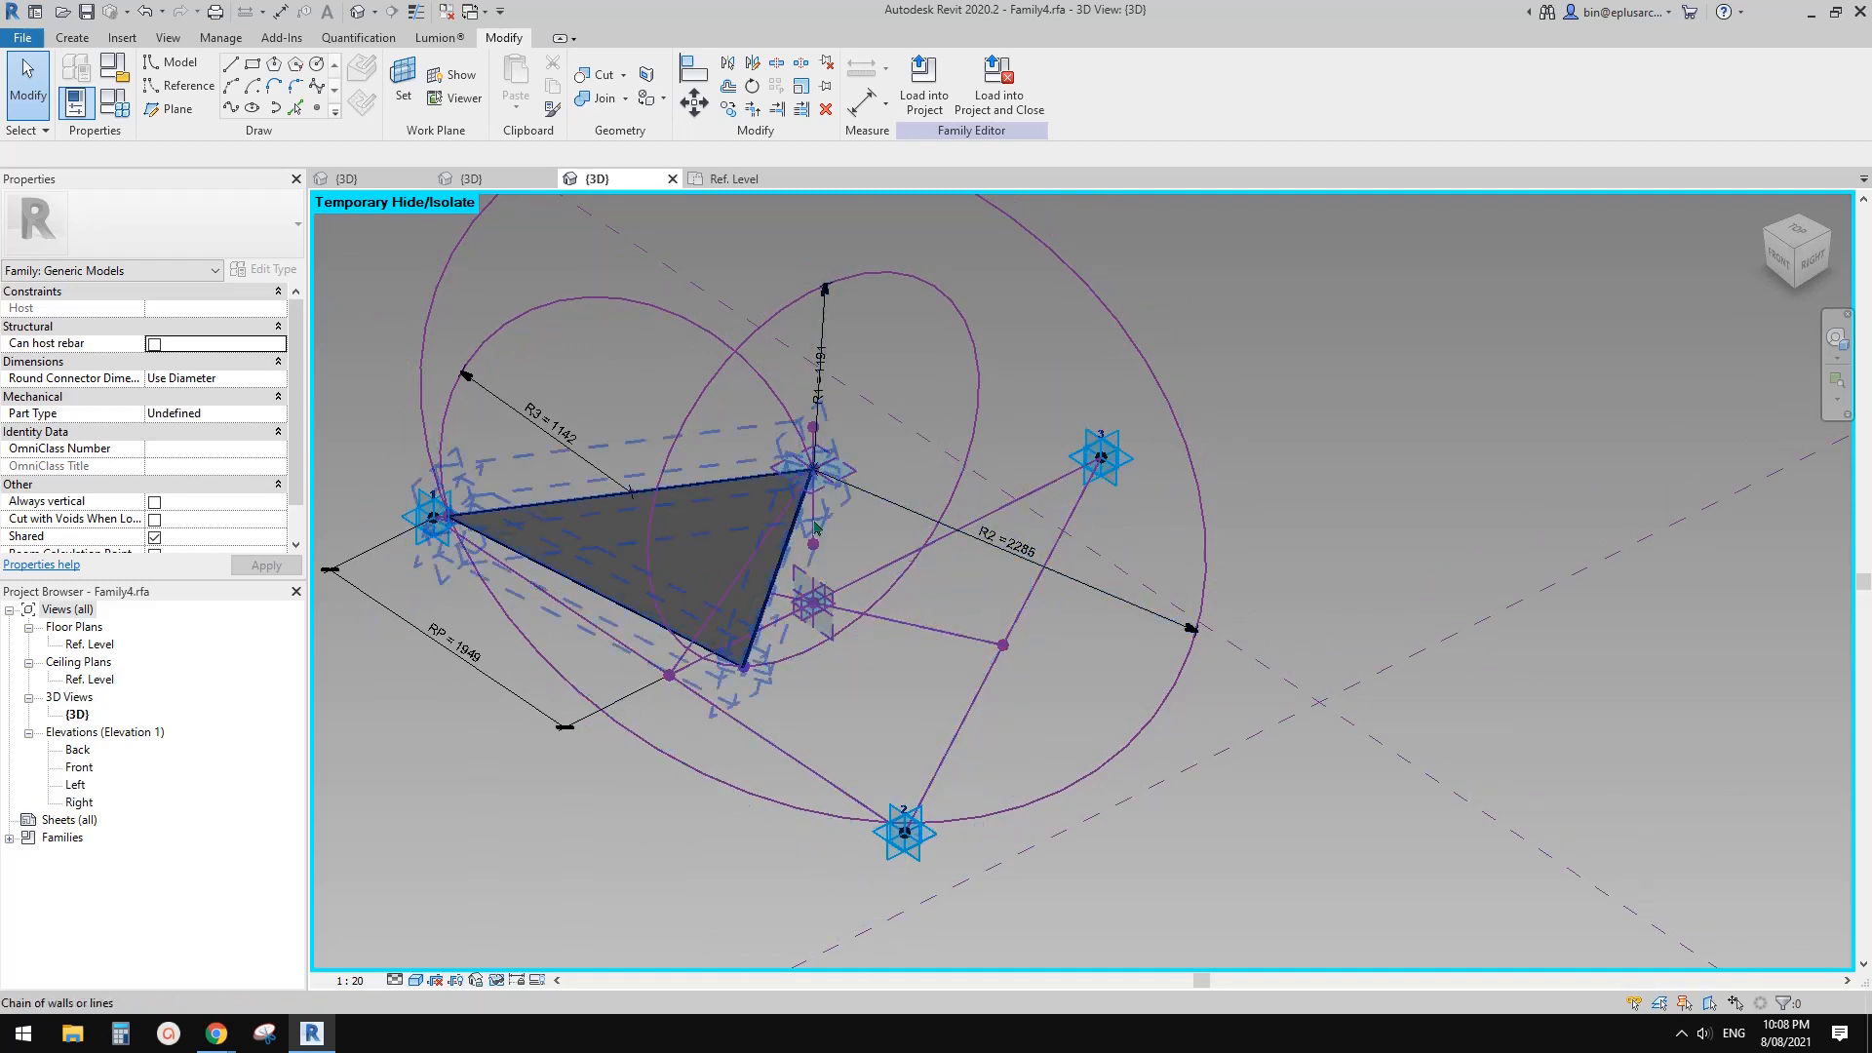
shift+middle_drag(816, 527, 507, 612)
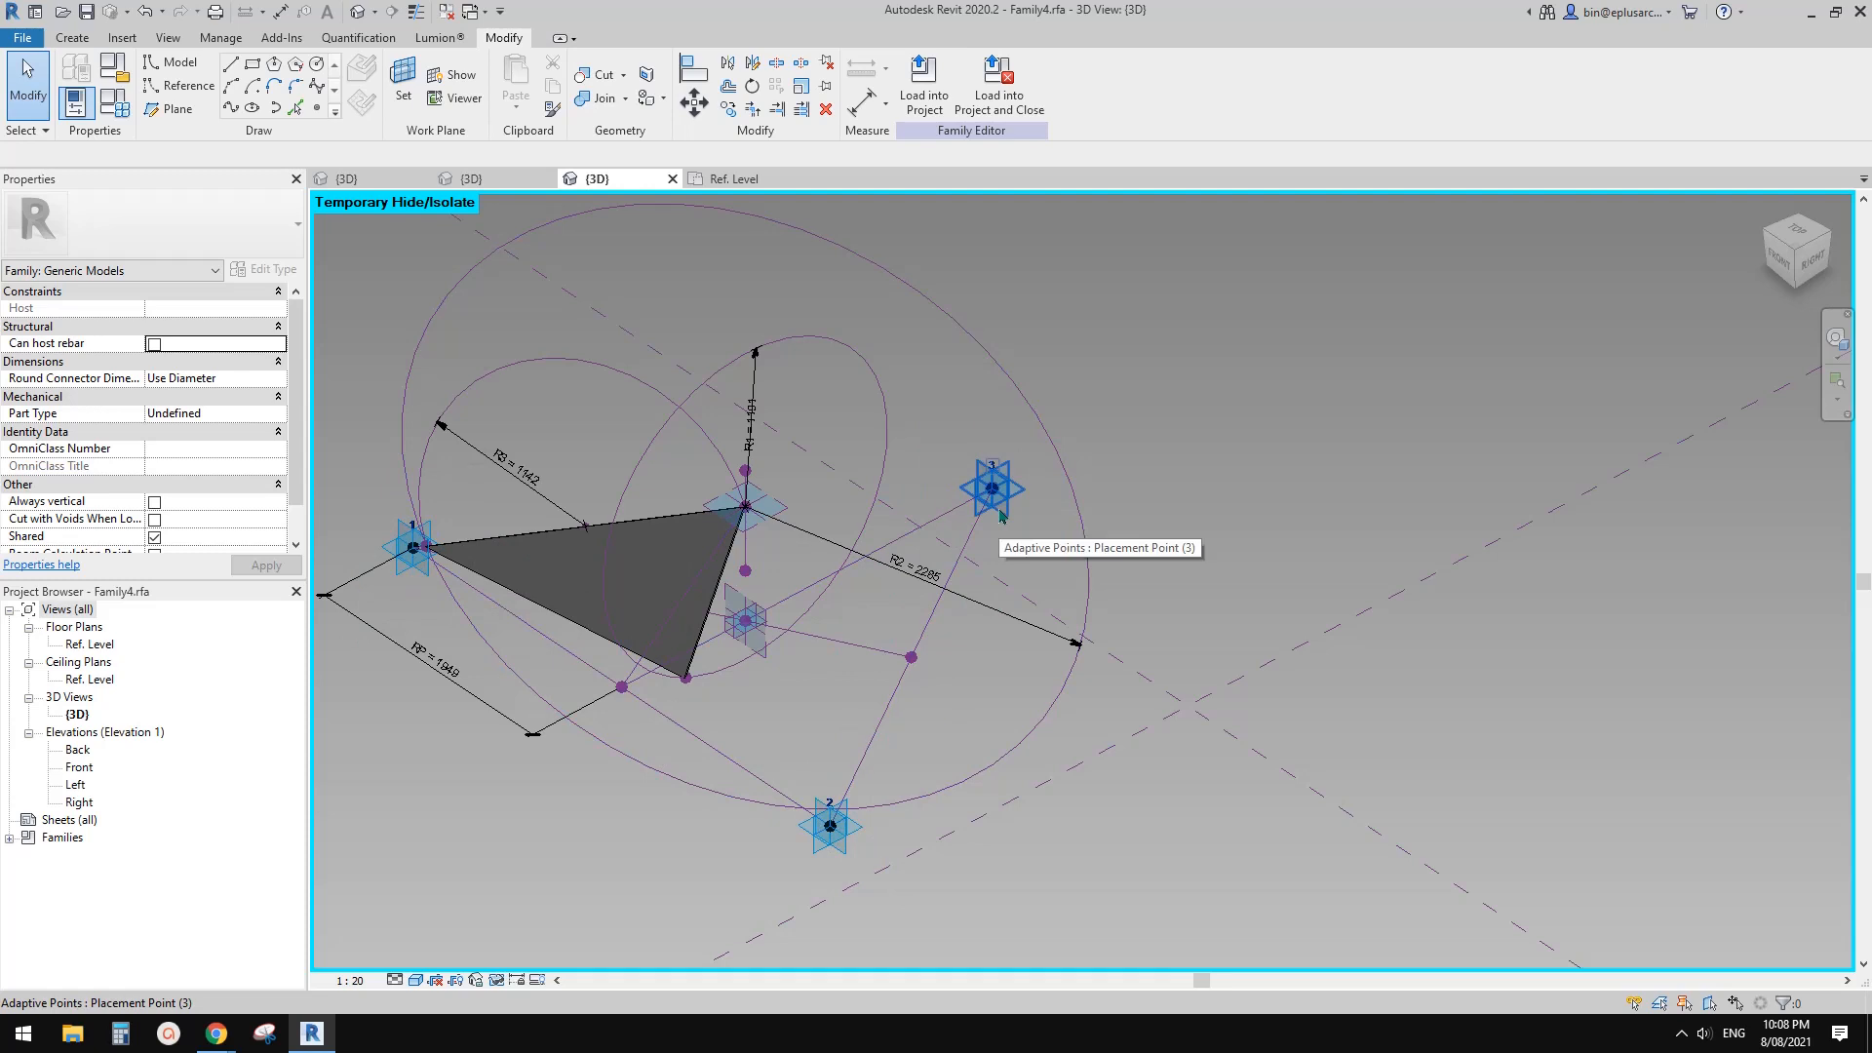
shift+middle_drag(824, 694, 757, 702)
scroll(752, 660, up, 2)
middle_drag(753, 660, 1193, 682)
Look over the family's dimension parameters and their formulas.
click(114, 102)
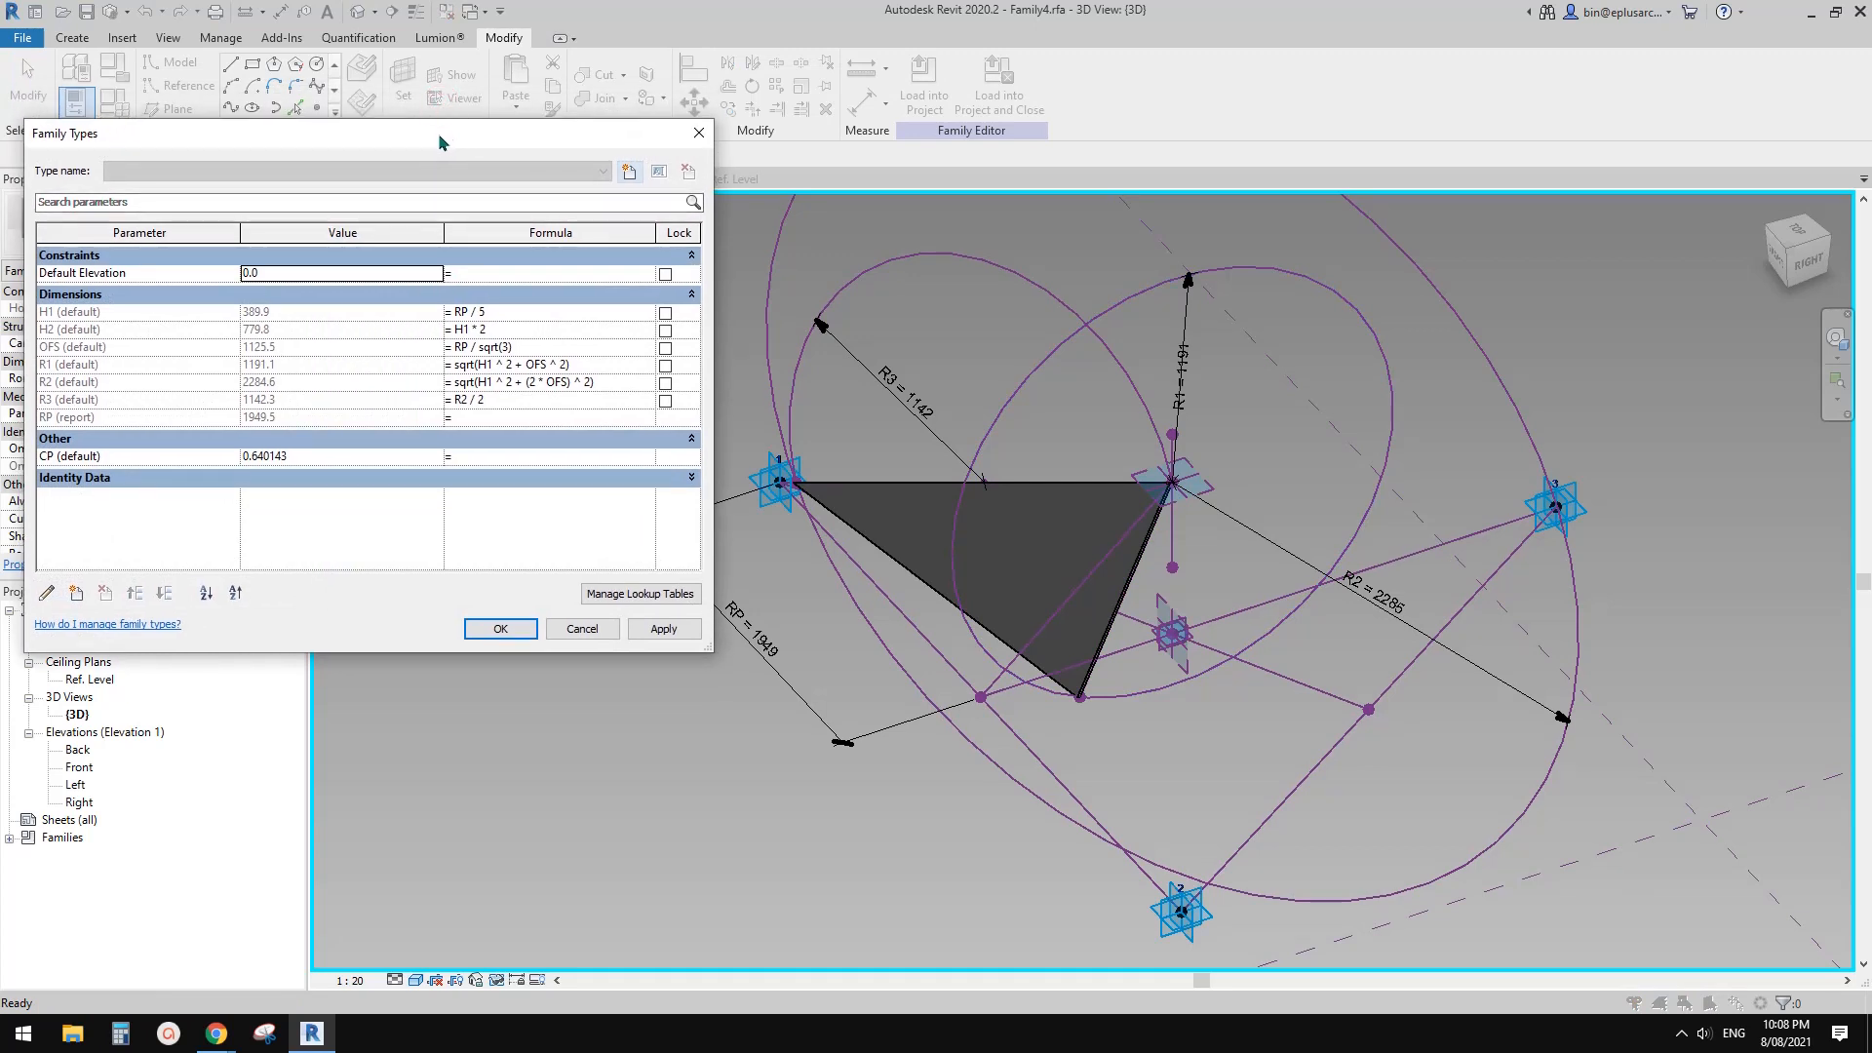
drag(437, 131, 422, 141)
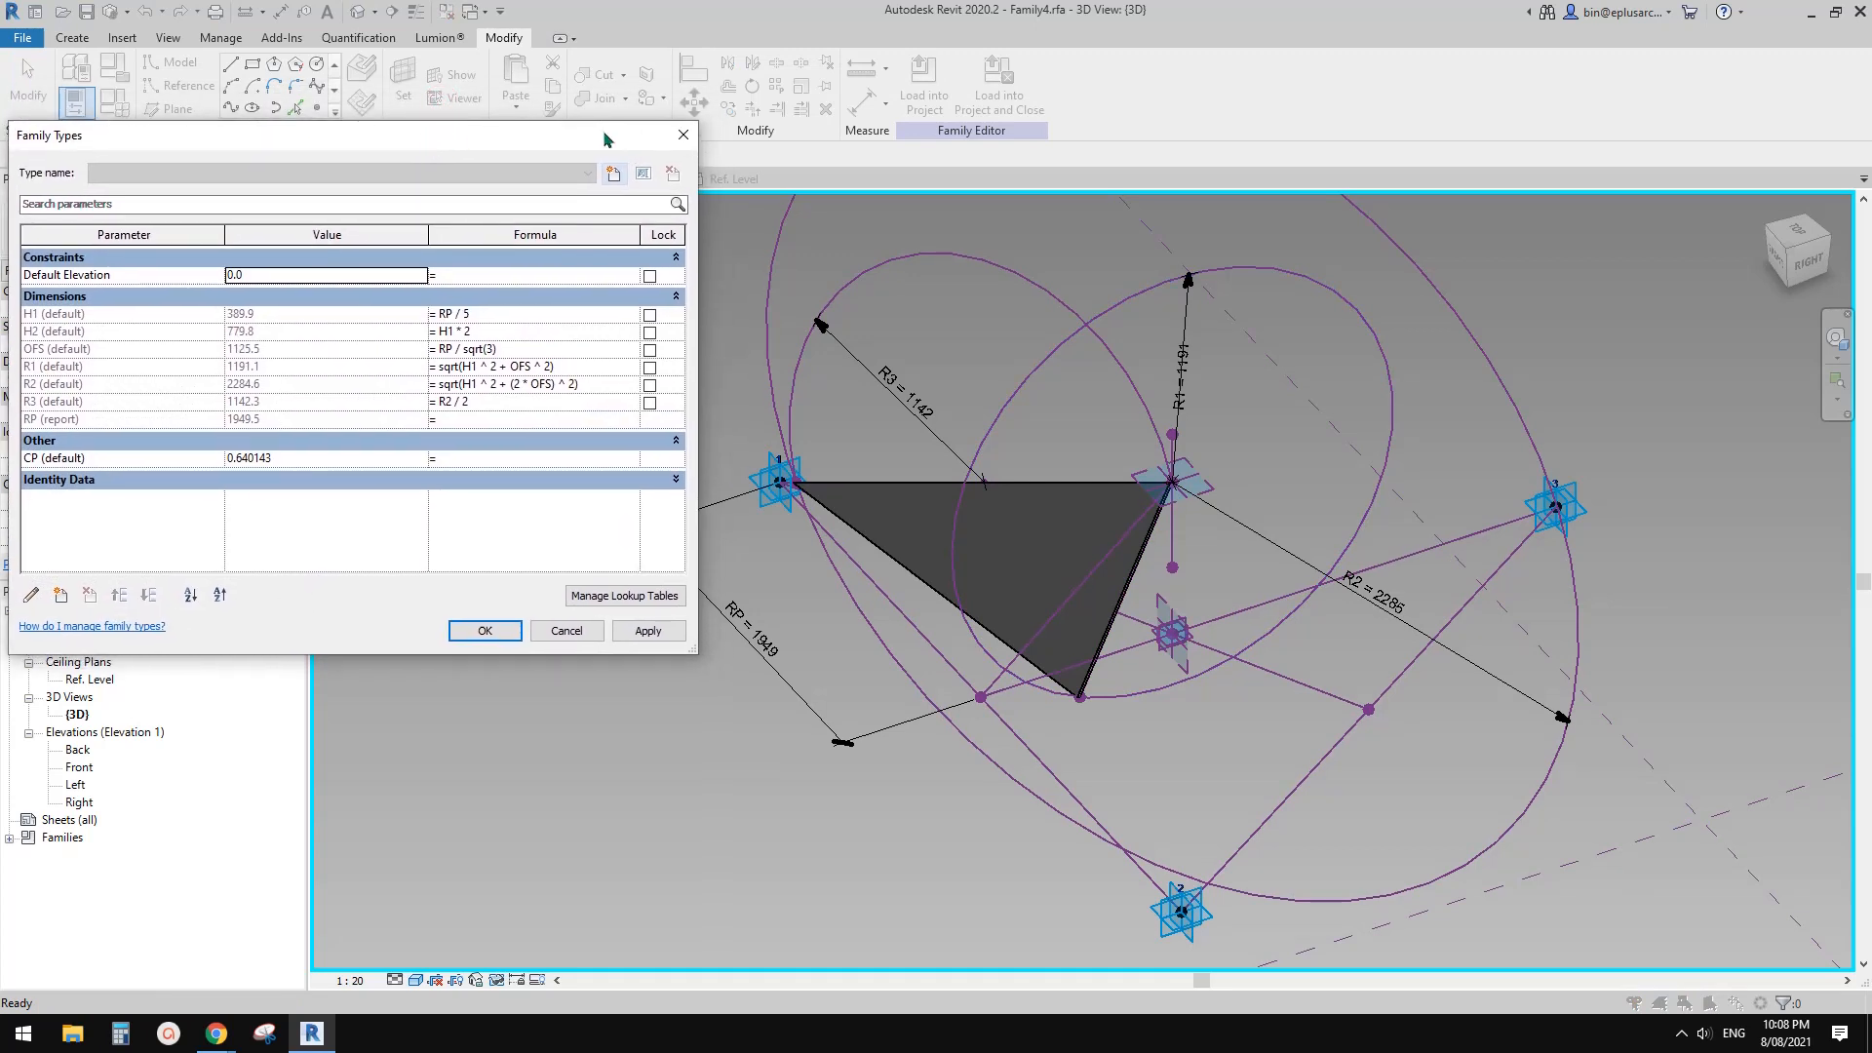
click(689, 137)
Delete the RP dimension between placement point 1 and the midpoint of the edge to placement point 2.
middle_drag(1025, 585, 820, 502)
scroll(859, 468, down, 1)
click(694, 595)
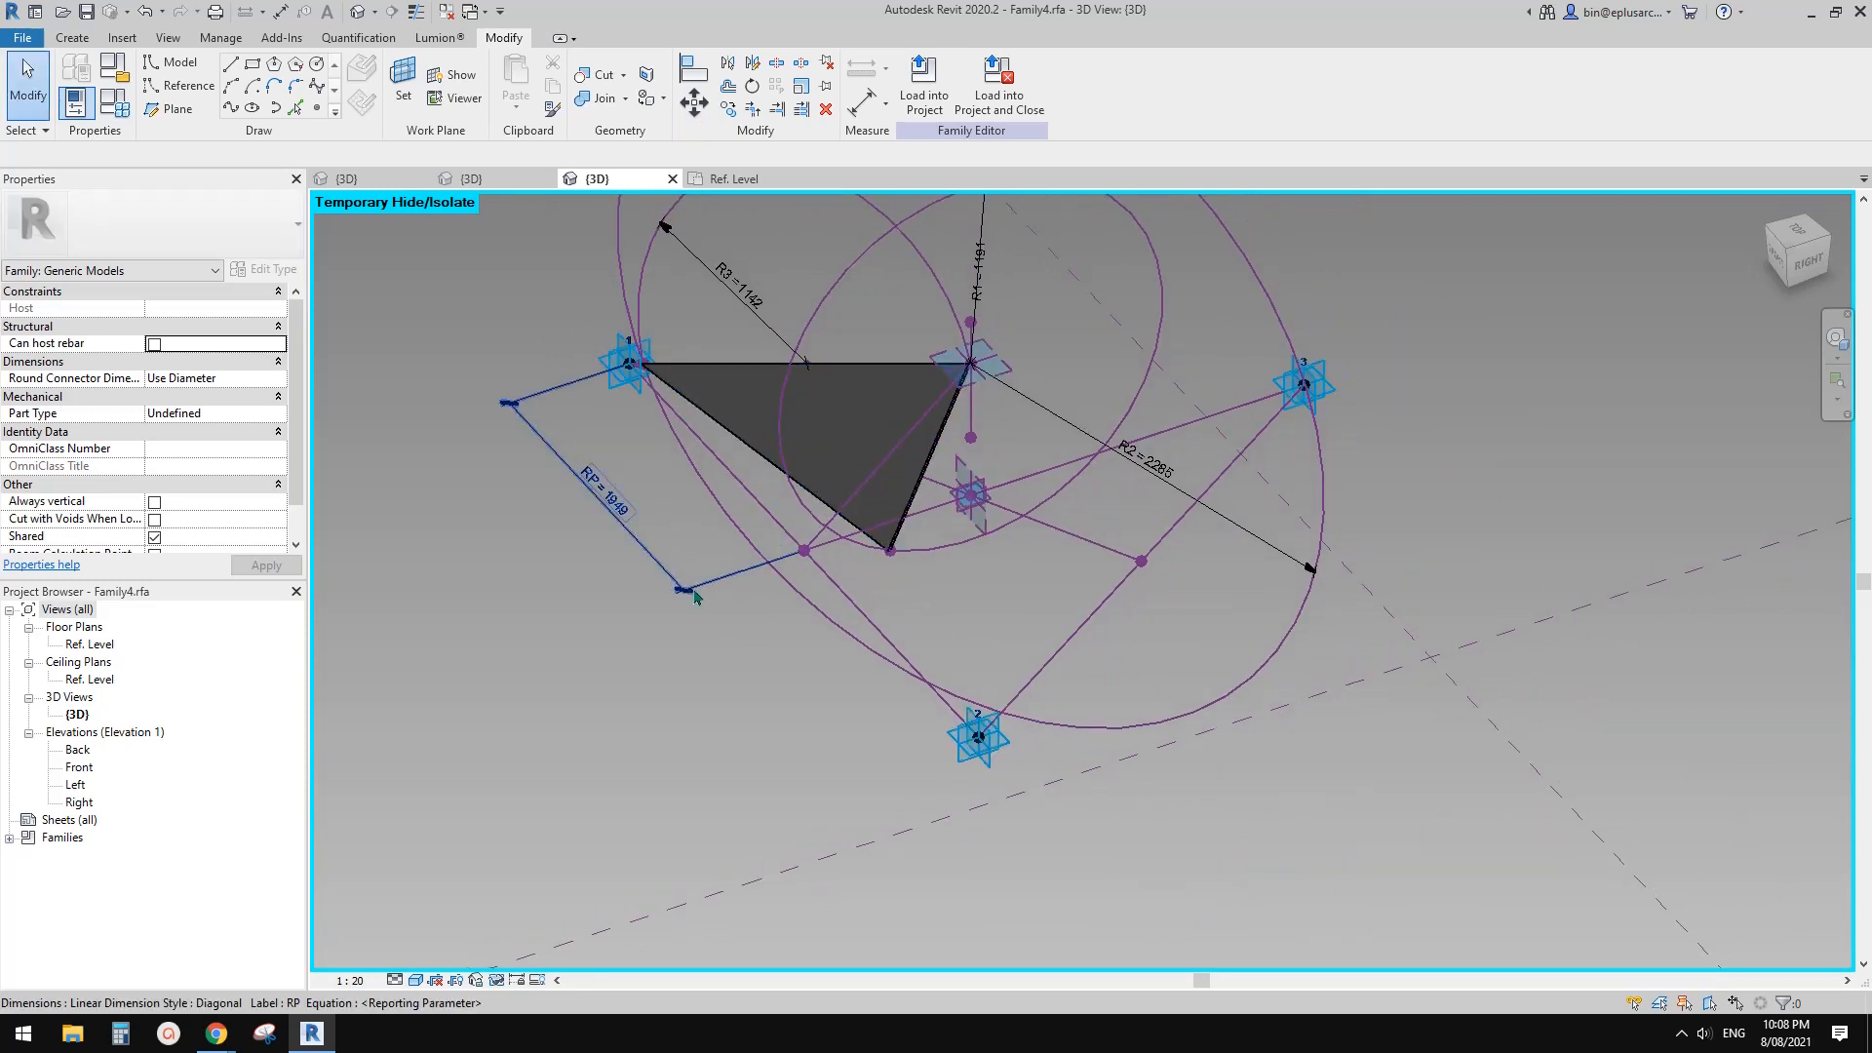
click(617, 521)
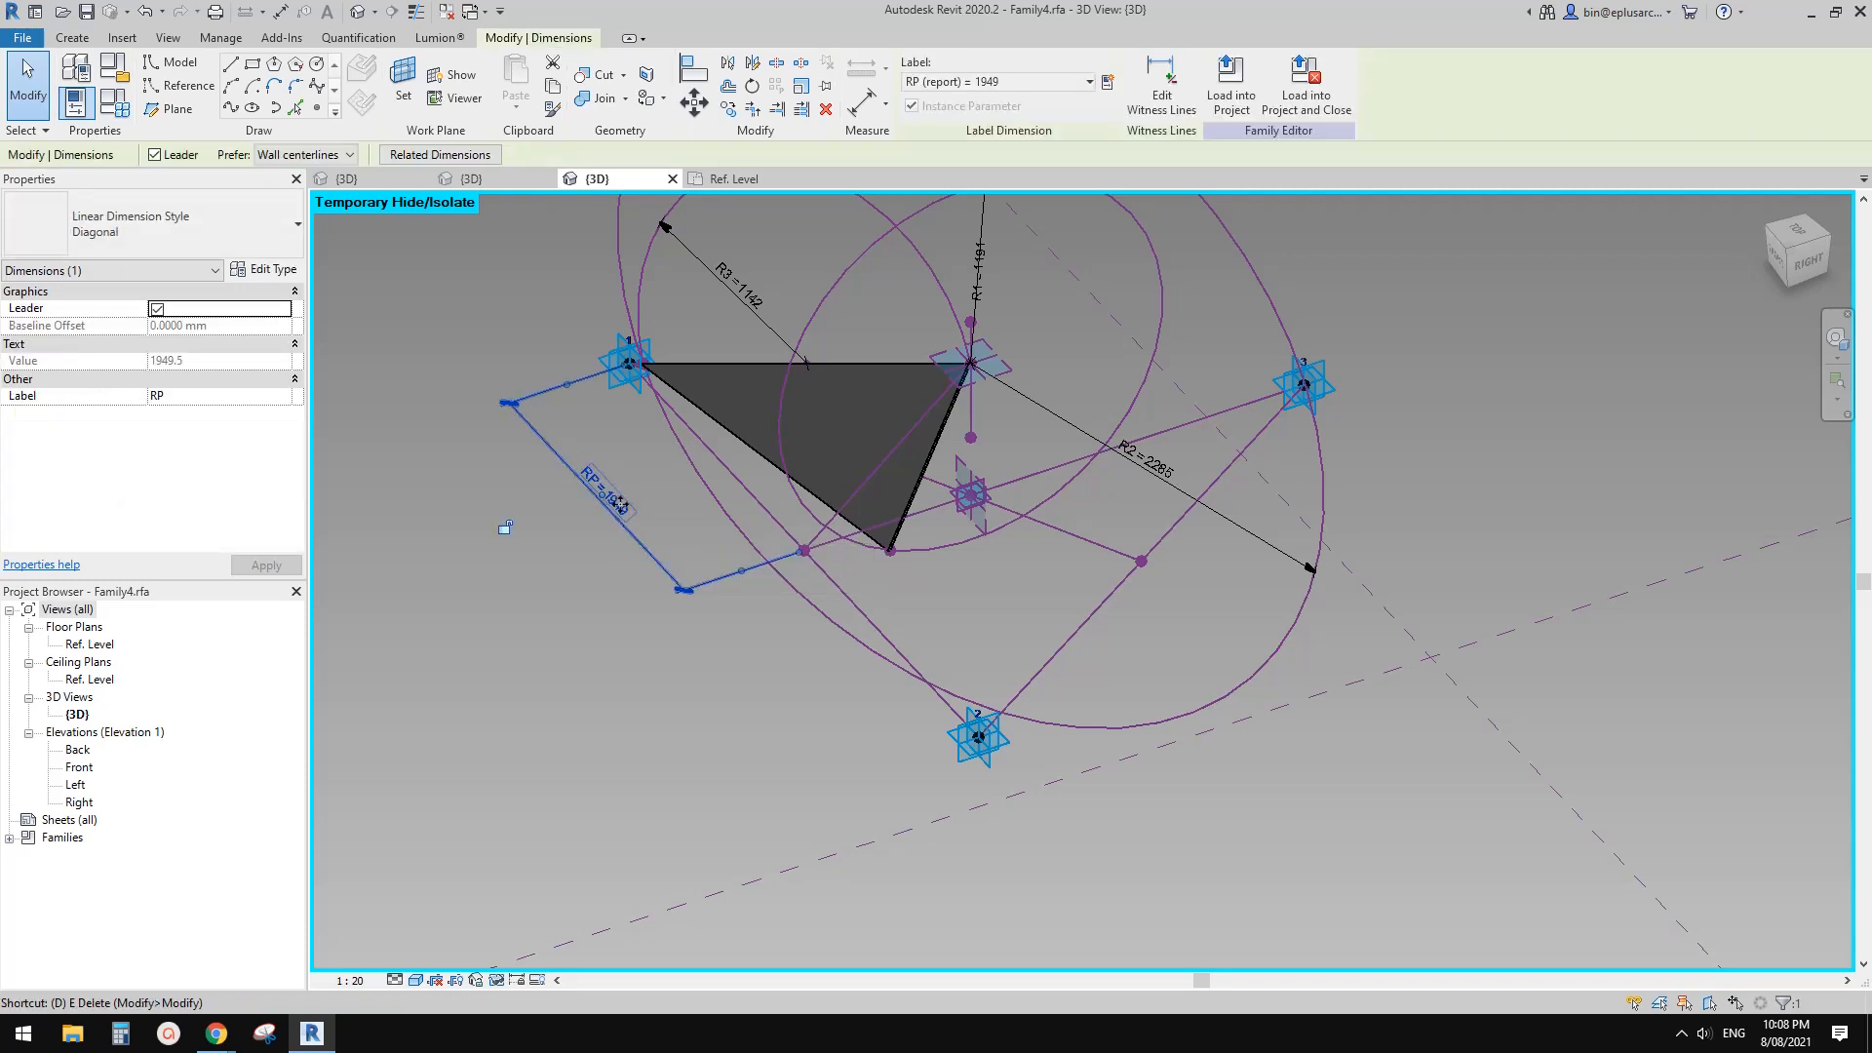
key(Delete)
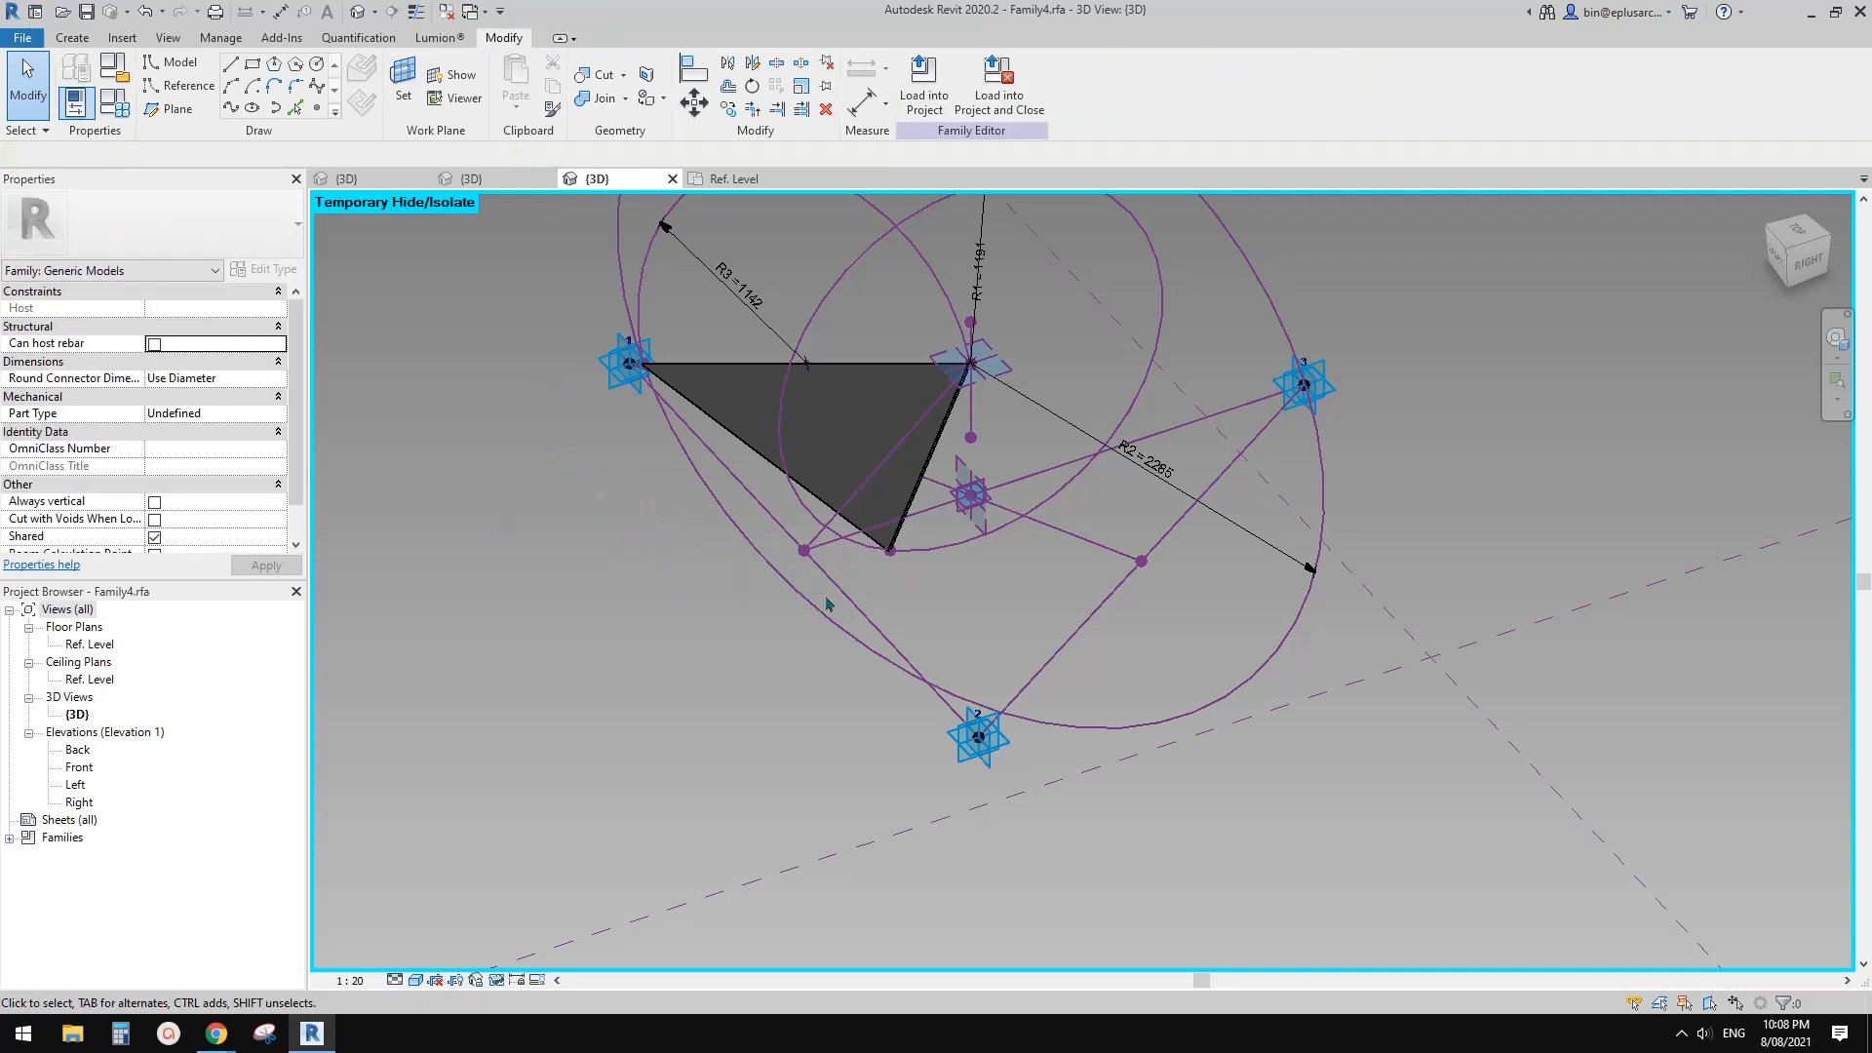
Examine the reference lines joining the placement points, the edge midpoints and the medians' intersection point.
key(Tab)
key(Tab)
key(Tab)
key(Tab)
key(Tab)
key(Tab)
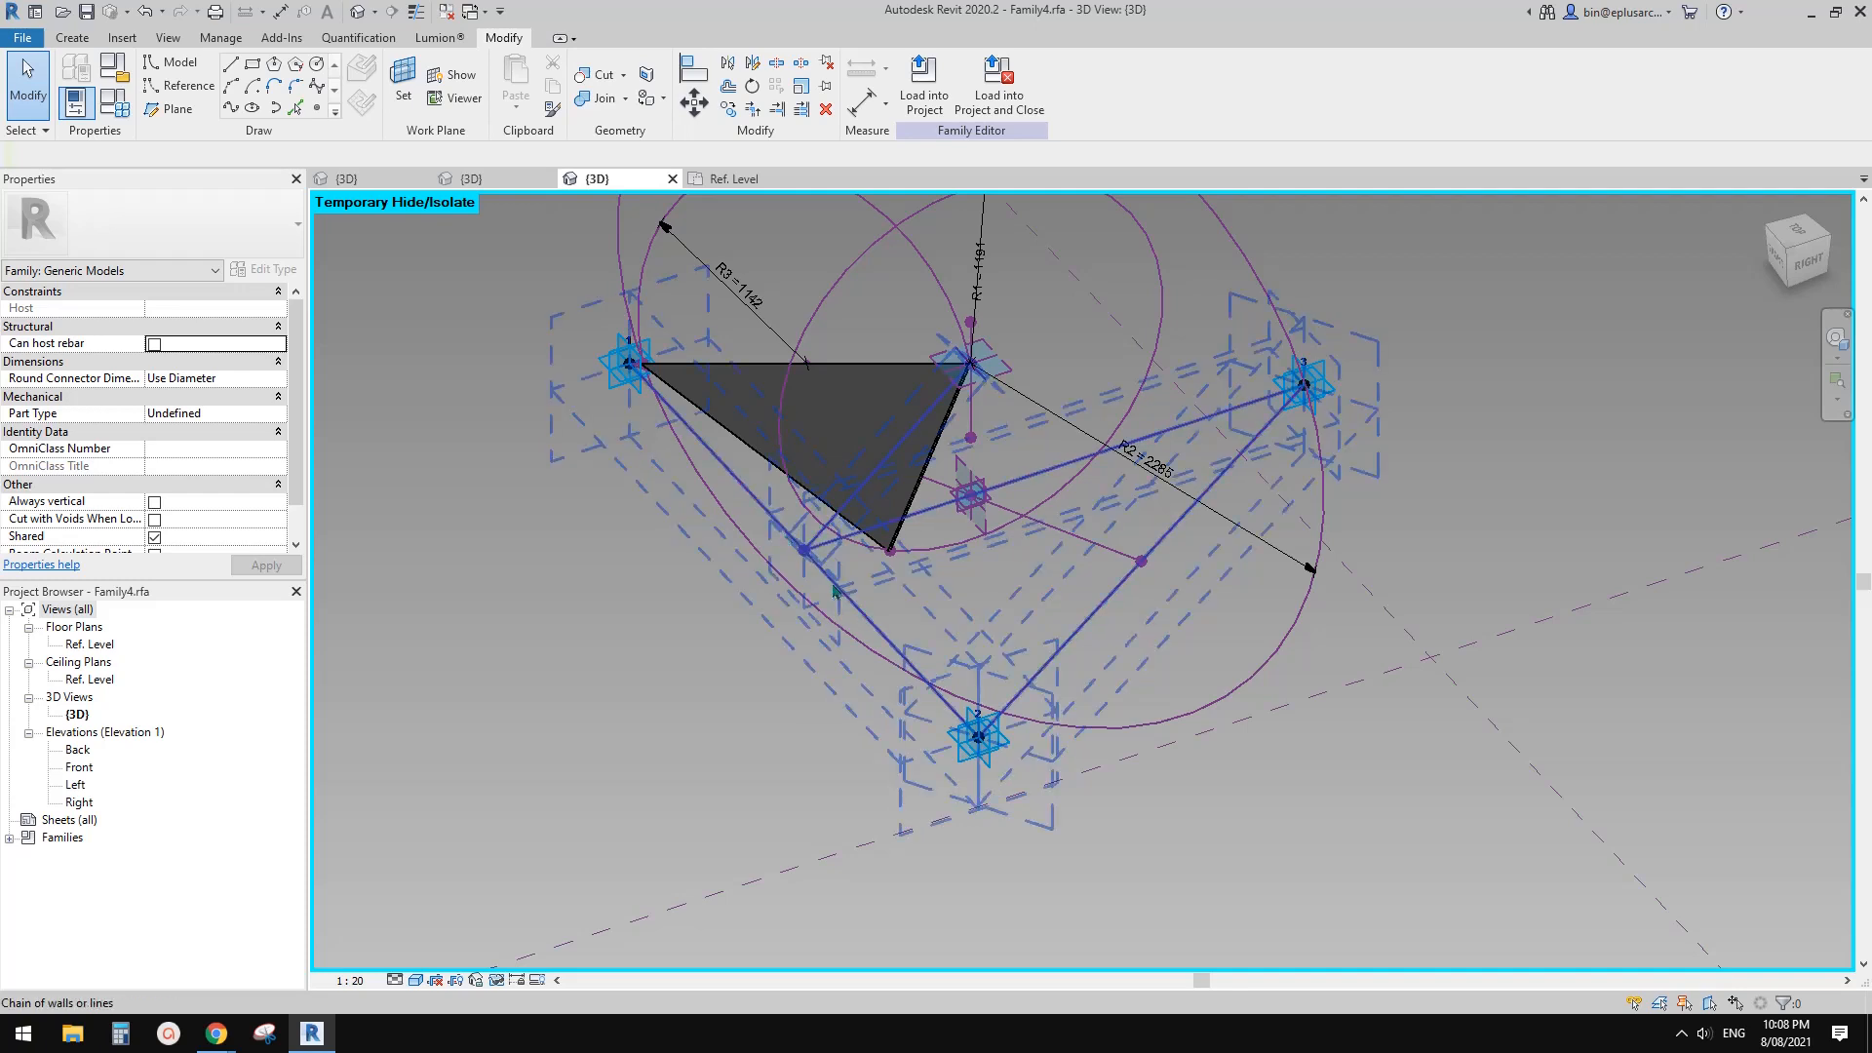
key(Tab)
key(Tab)
key(Tab)
key(Tab)
key(Tab)
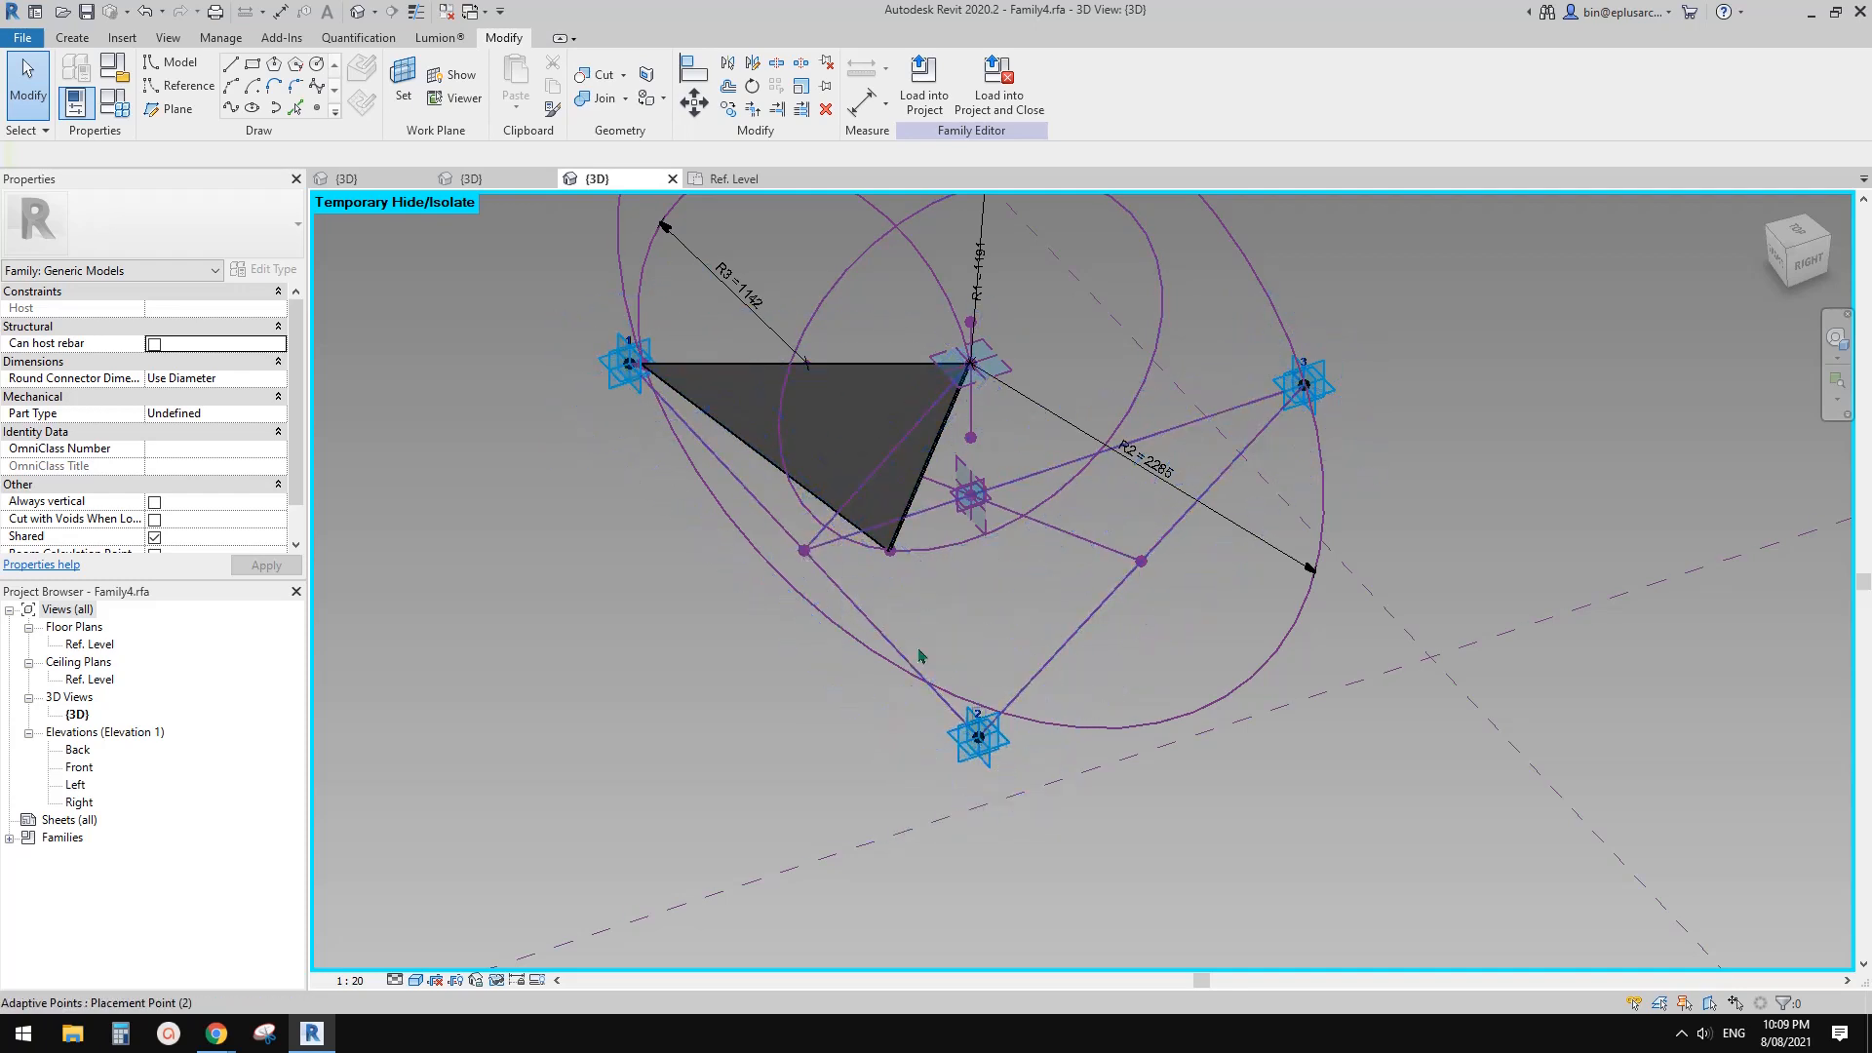
middle_drag(866, 477, 667, 555)
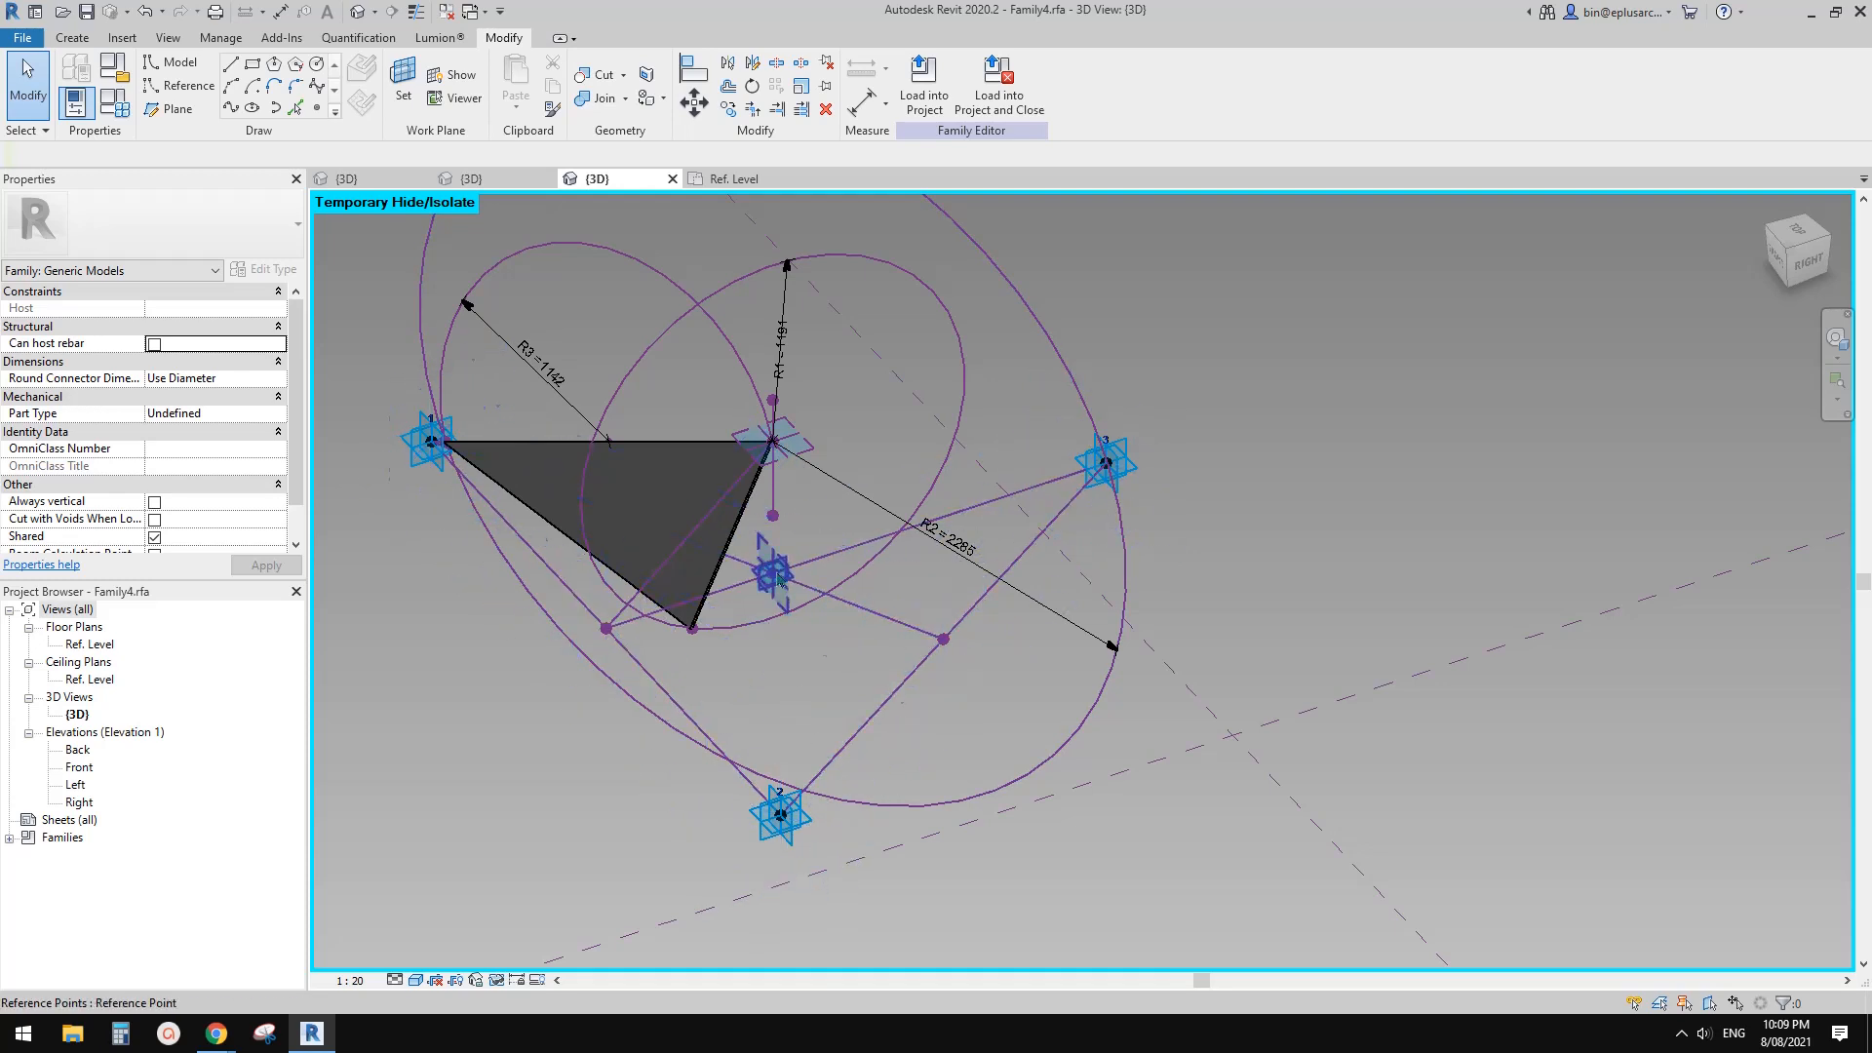
key(Tab)
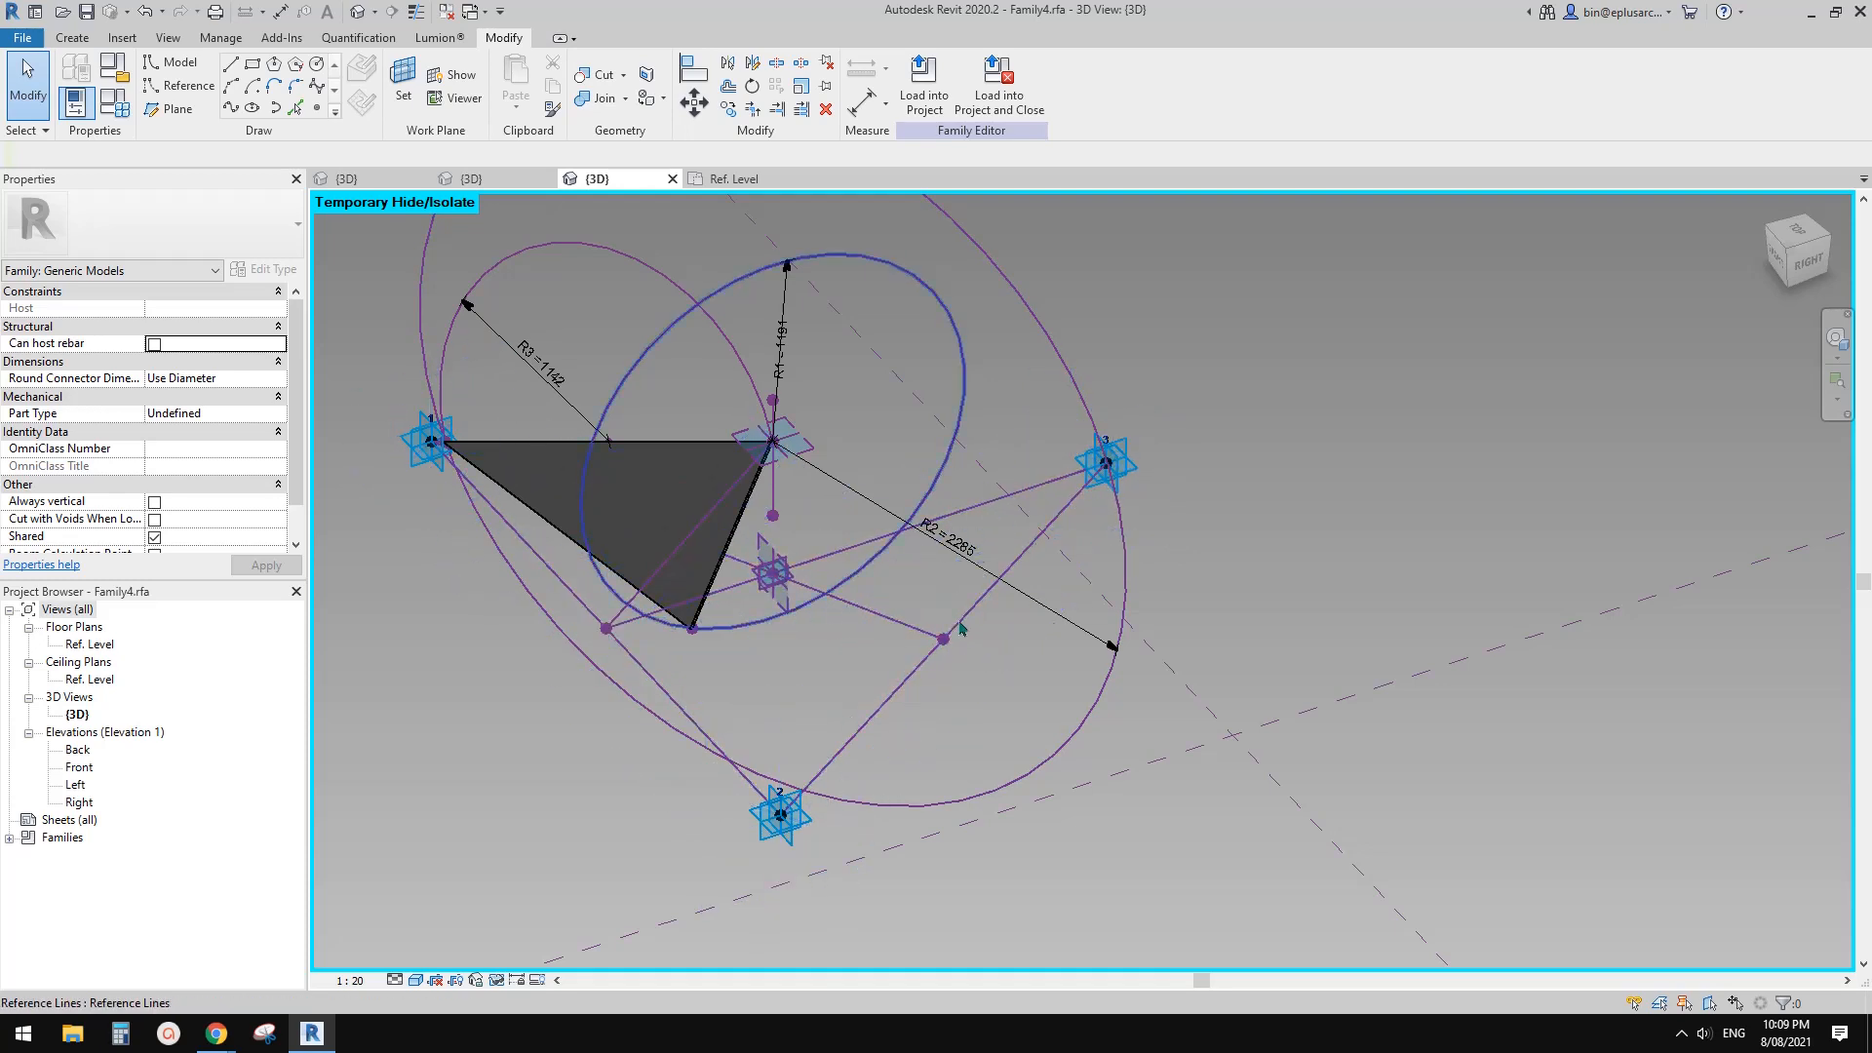
middle_drag(810, 632, 1000, 611)
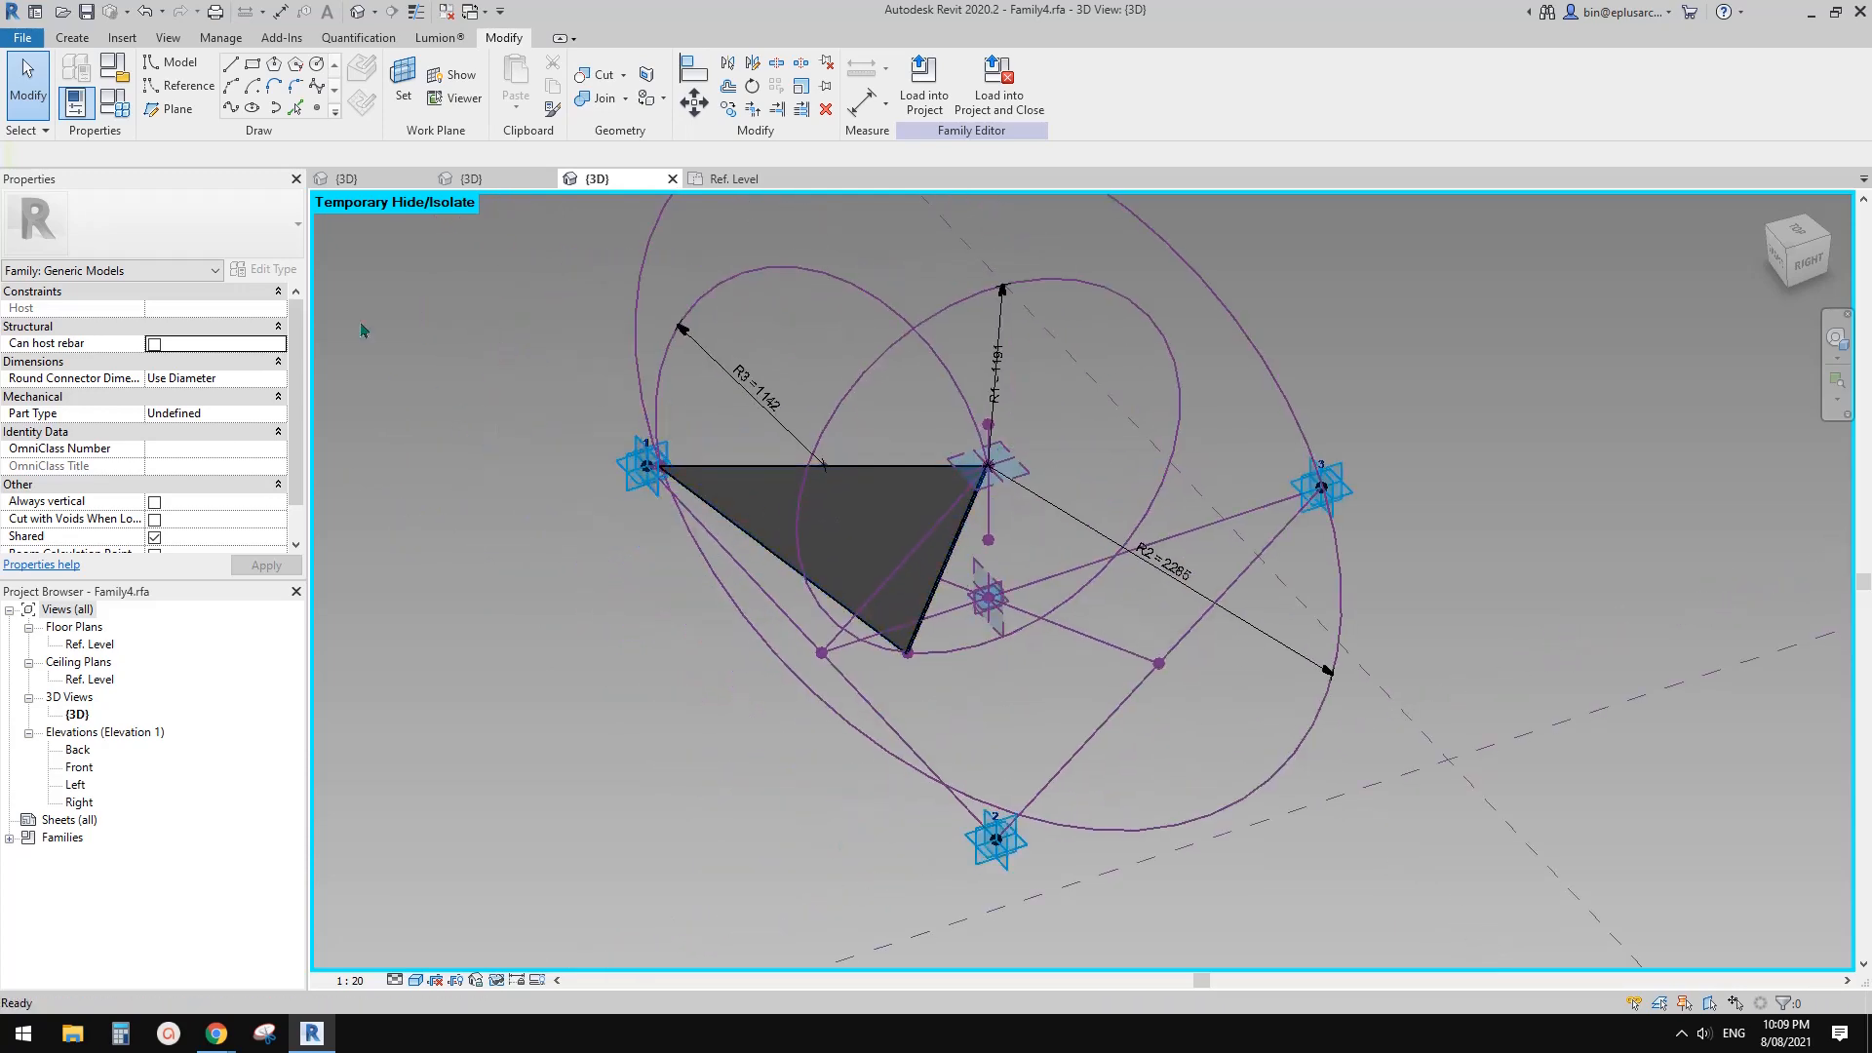
Check the RP reporting parameter and the formulas that use it in the family types, leaving them unchanged.
click(114, 105)
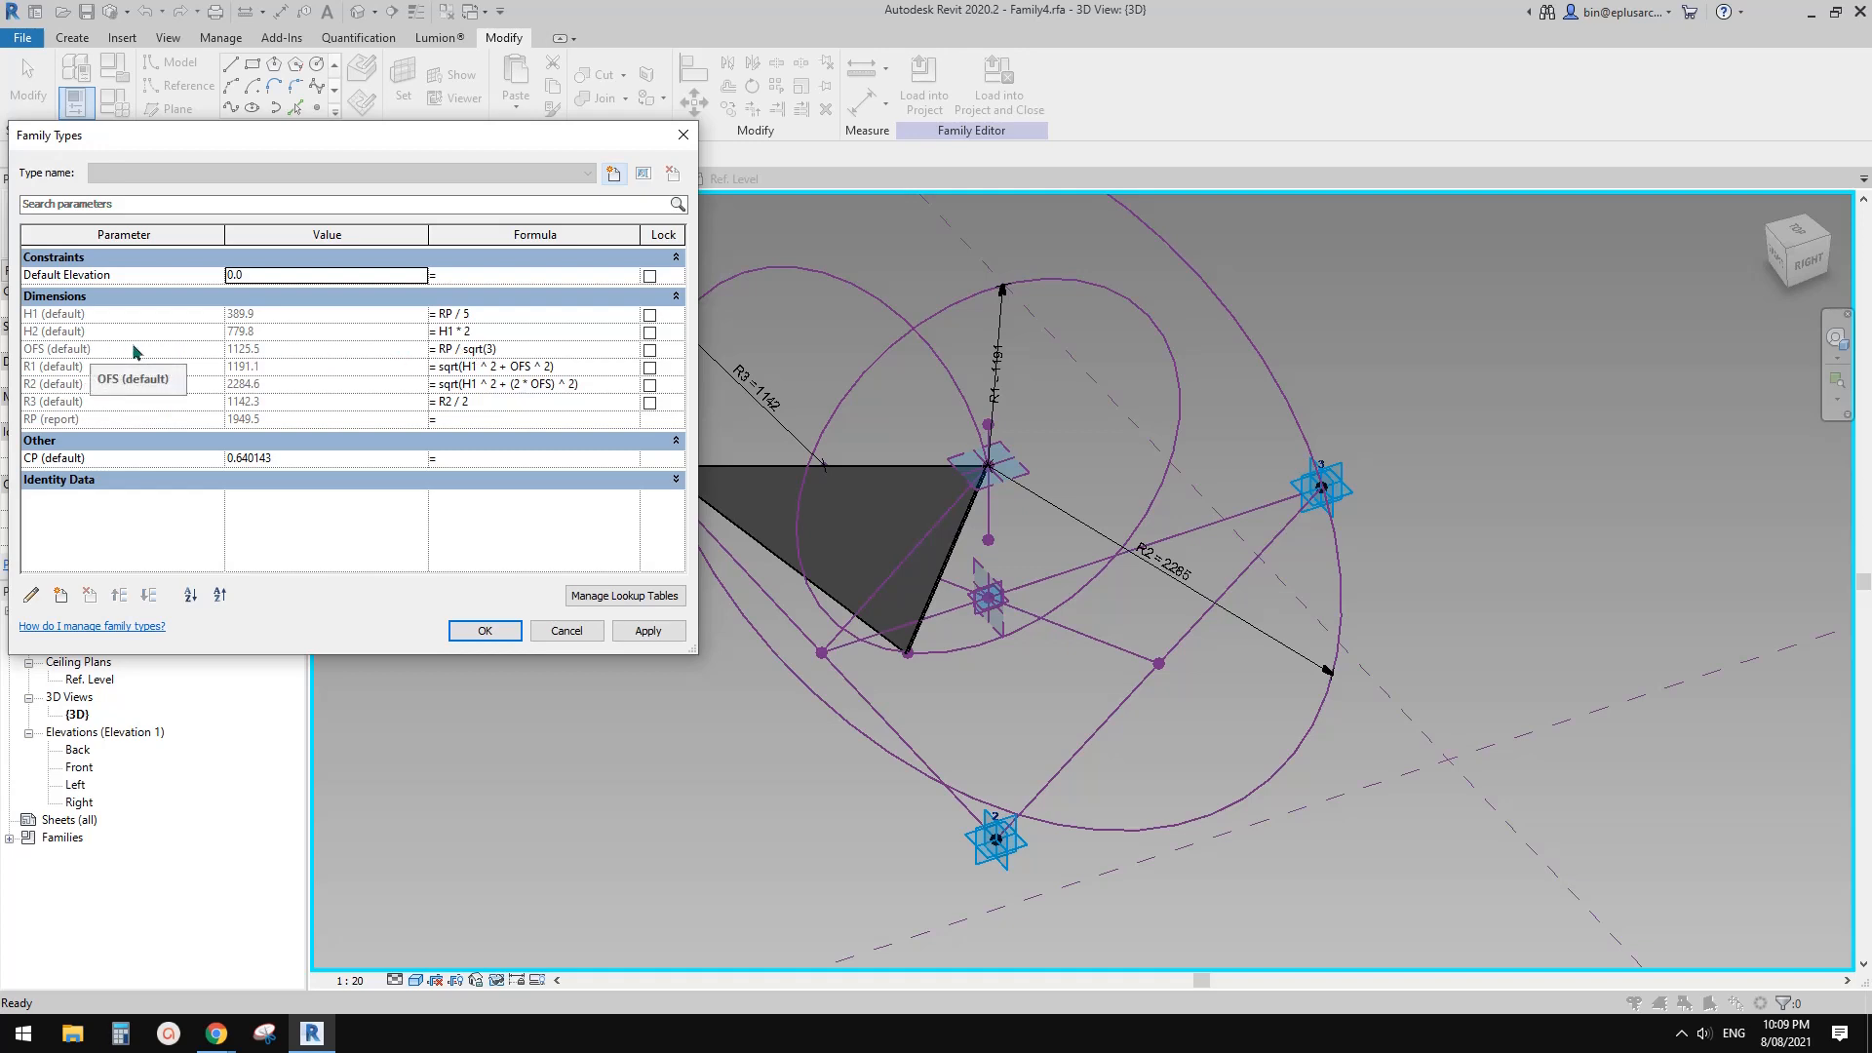
click(62, 418)
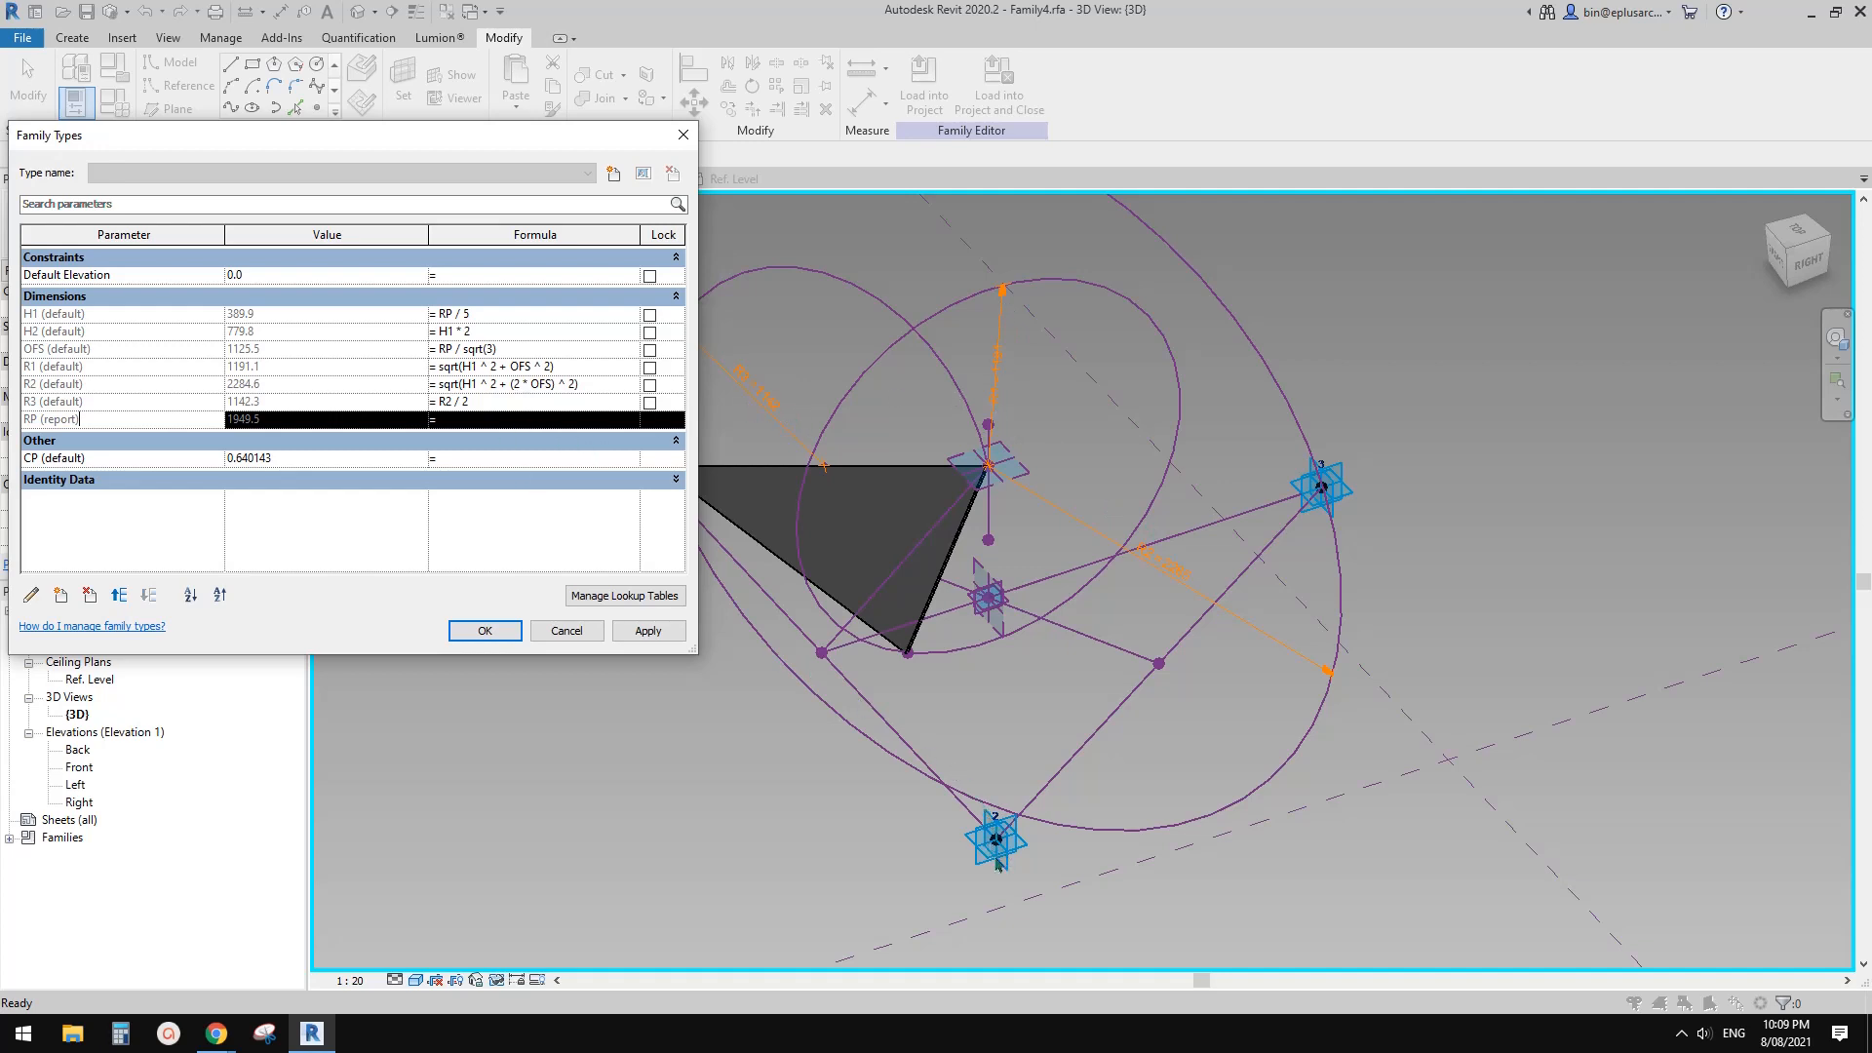
click(567, 631)
Open the Ref. Level floor plan and frame placement points 1 and 2.
scroll(624, 614, down, 2)
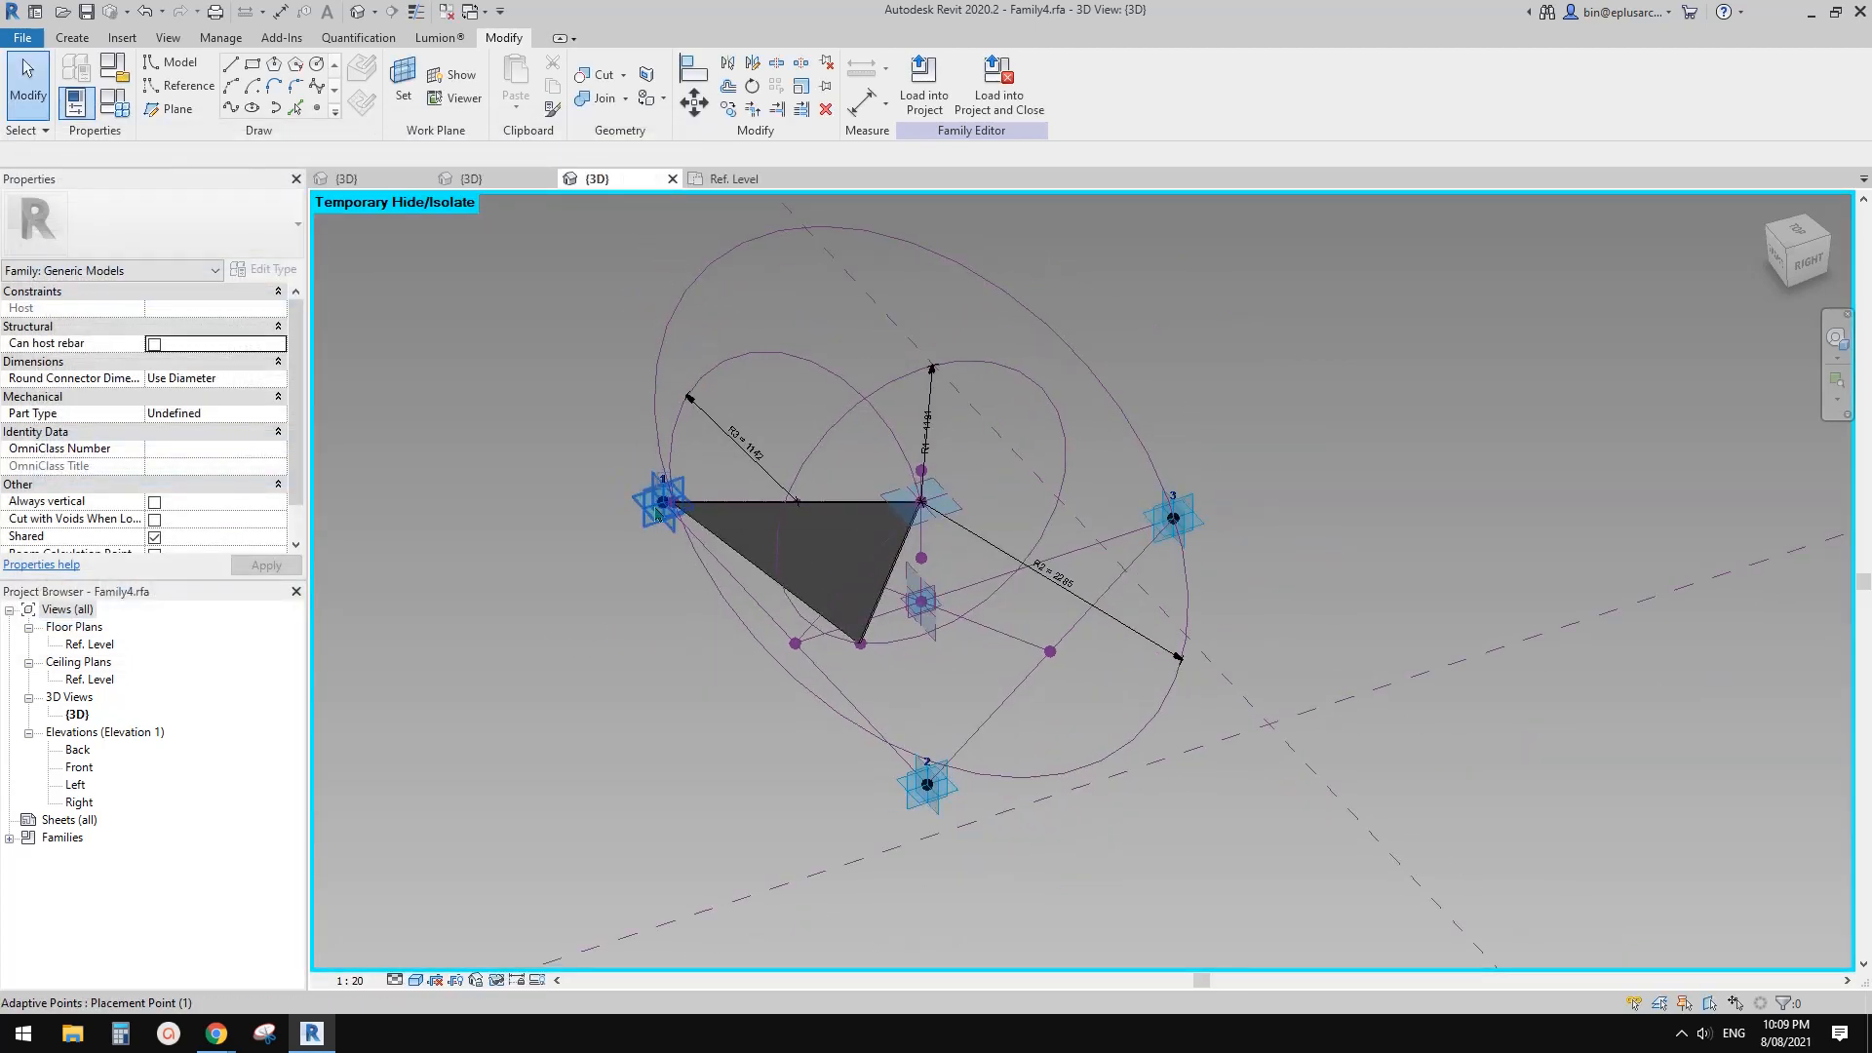
key(Tab)
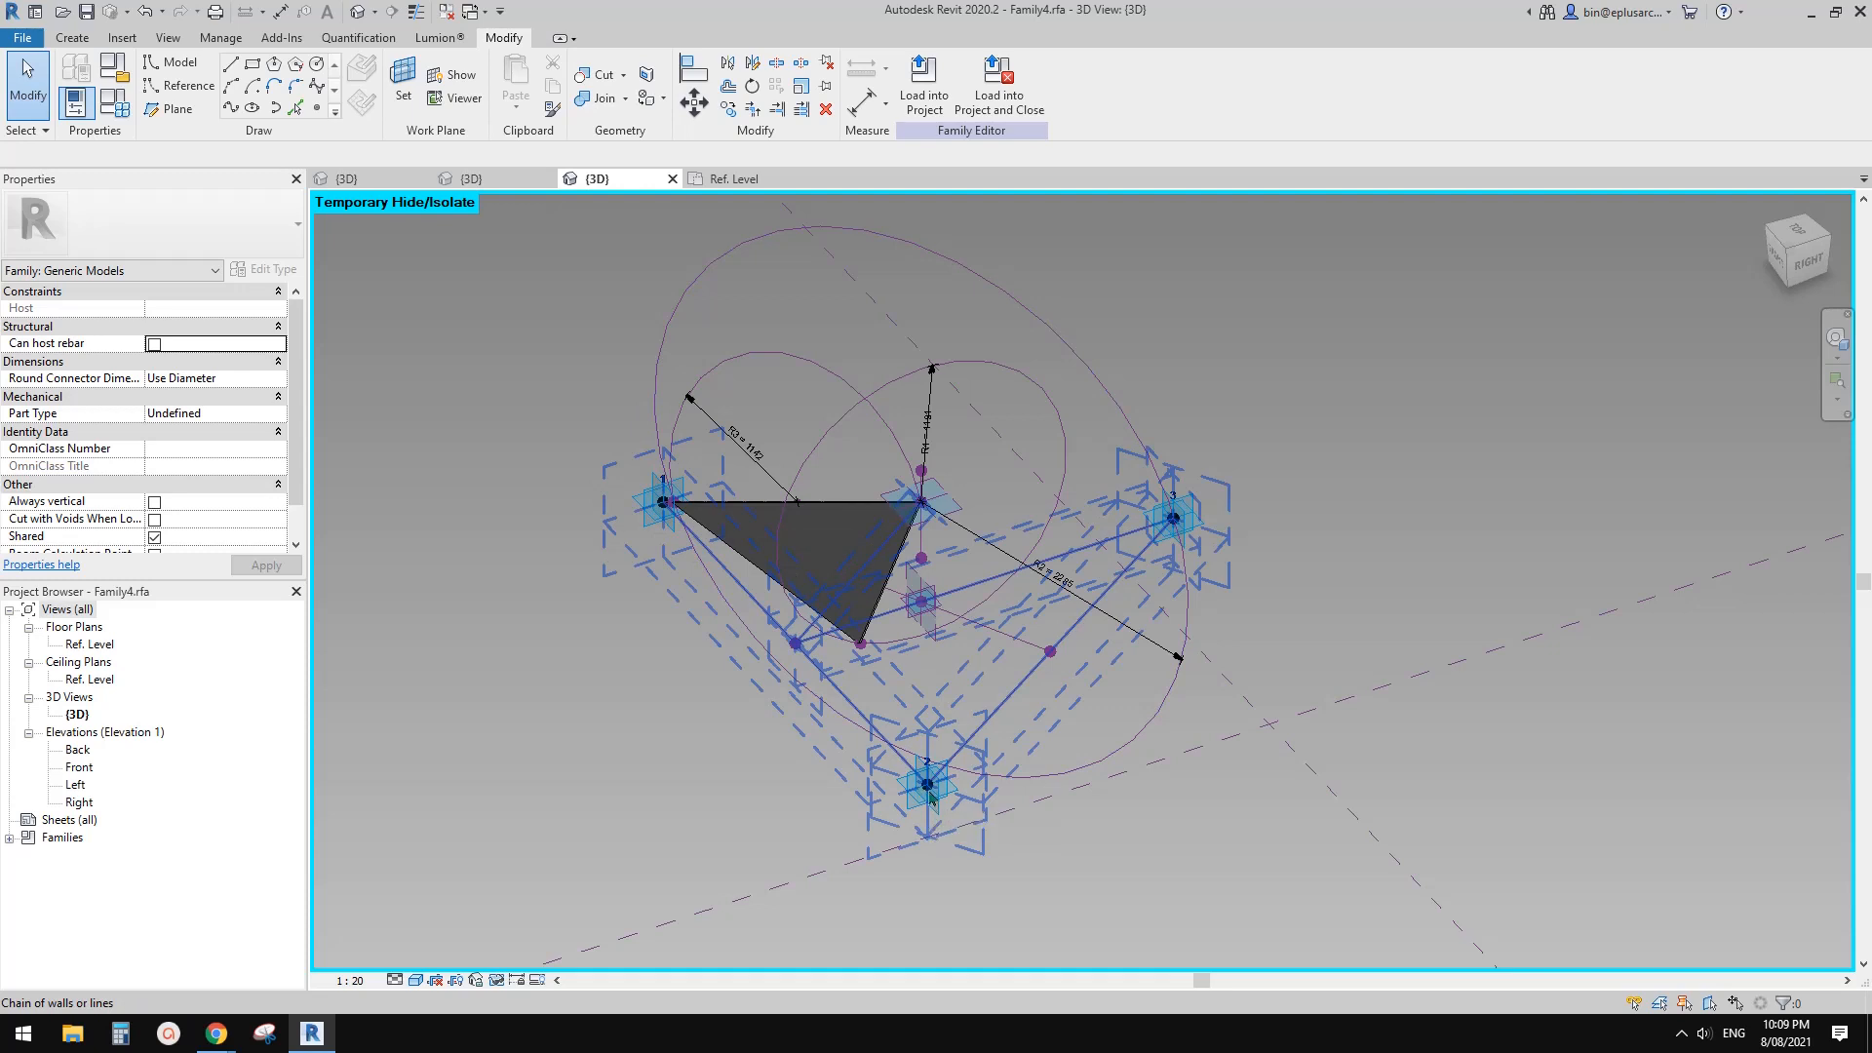
scroll(928, 788, up, 1)
middle_drag(903, 787, 923, 788)
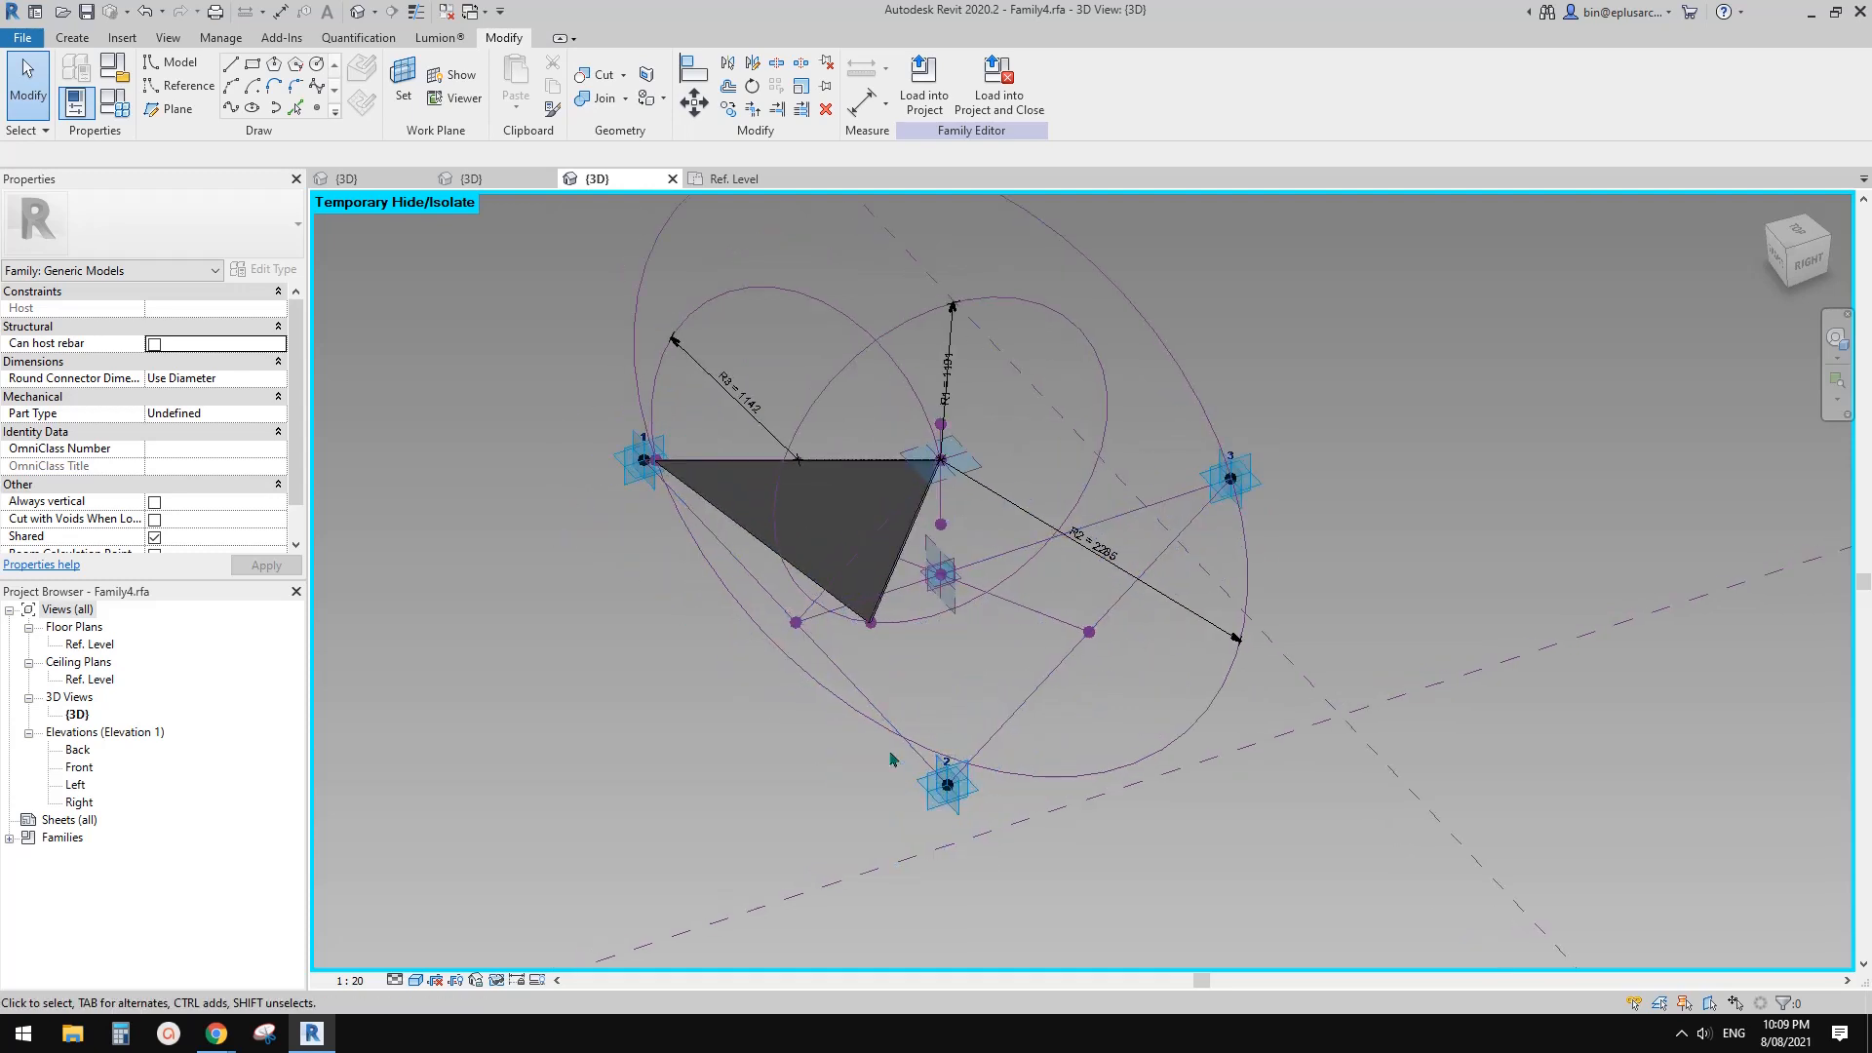
double_click(91, 645)
scroll(590, 802, up, 3)
middle_drag(590, 802, 556, 787)
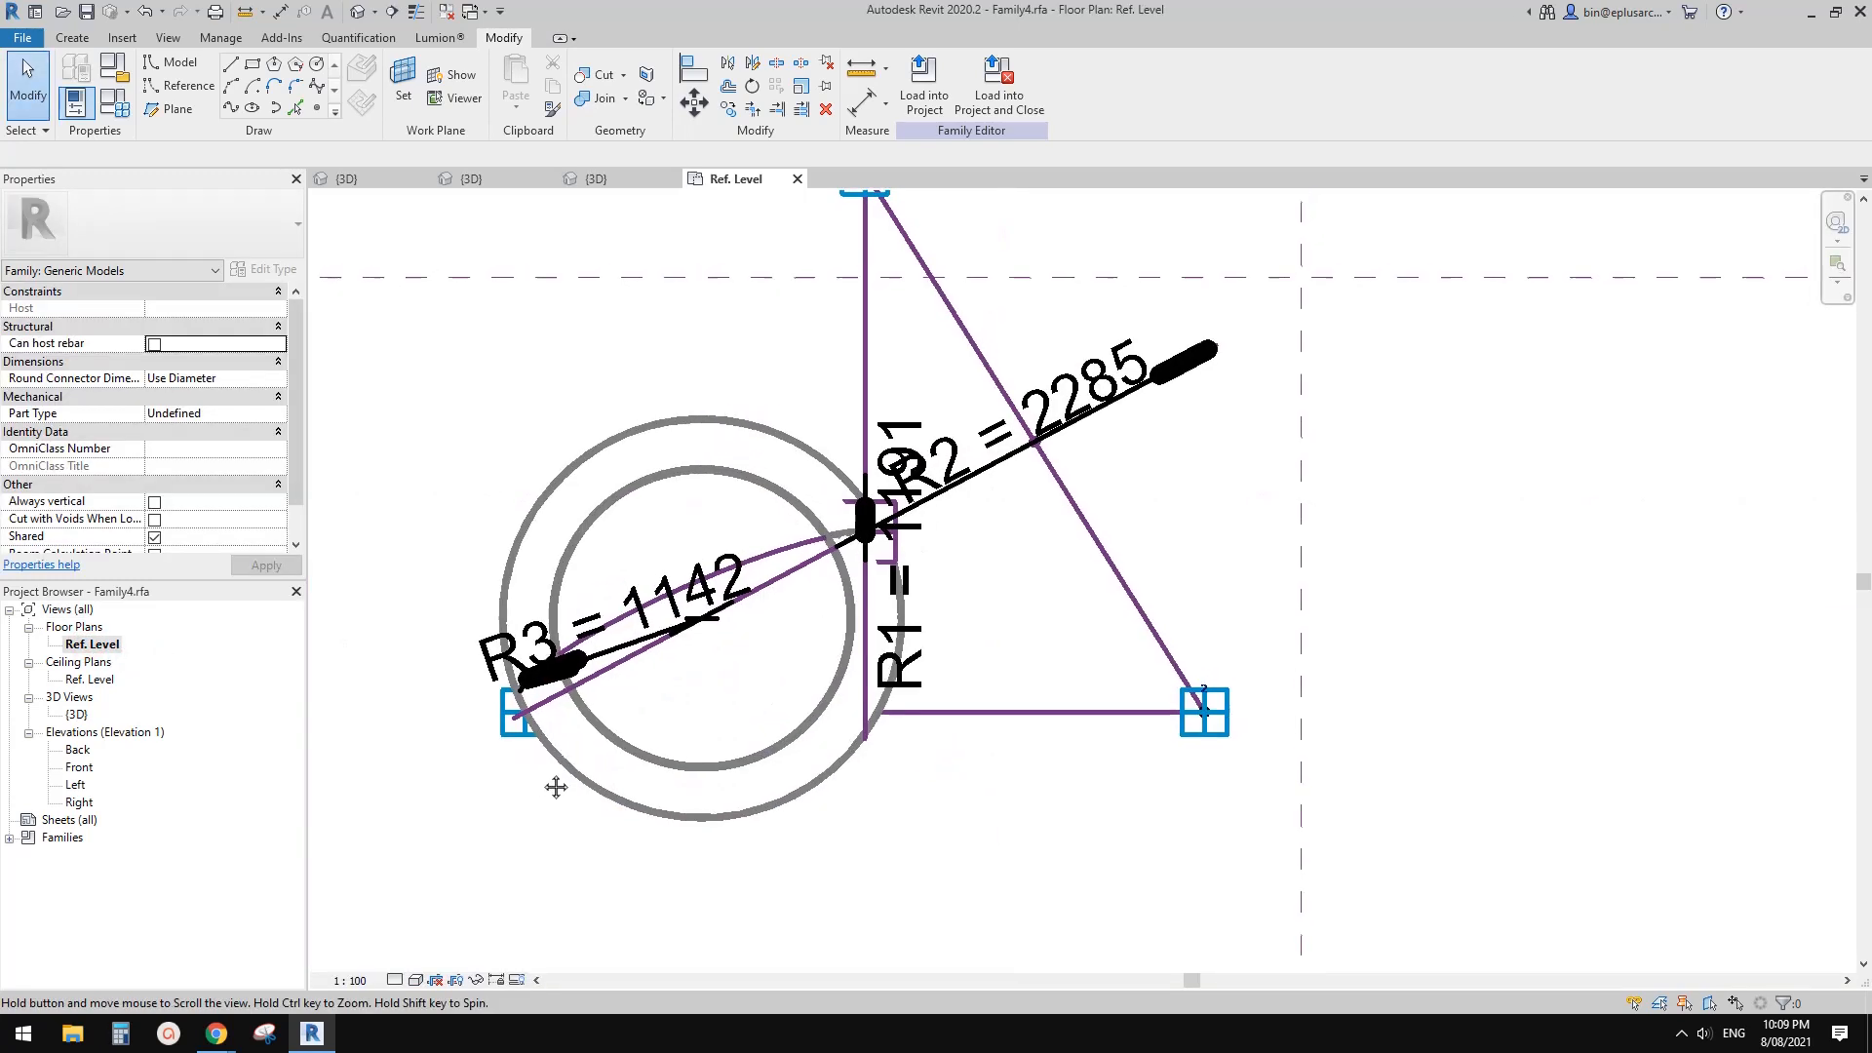
key(d)
key(i)
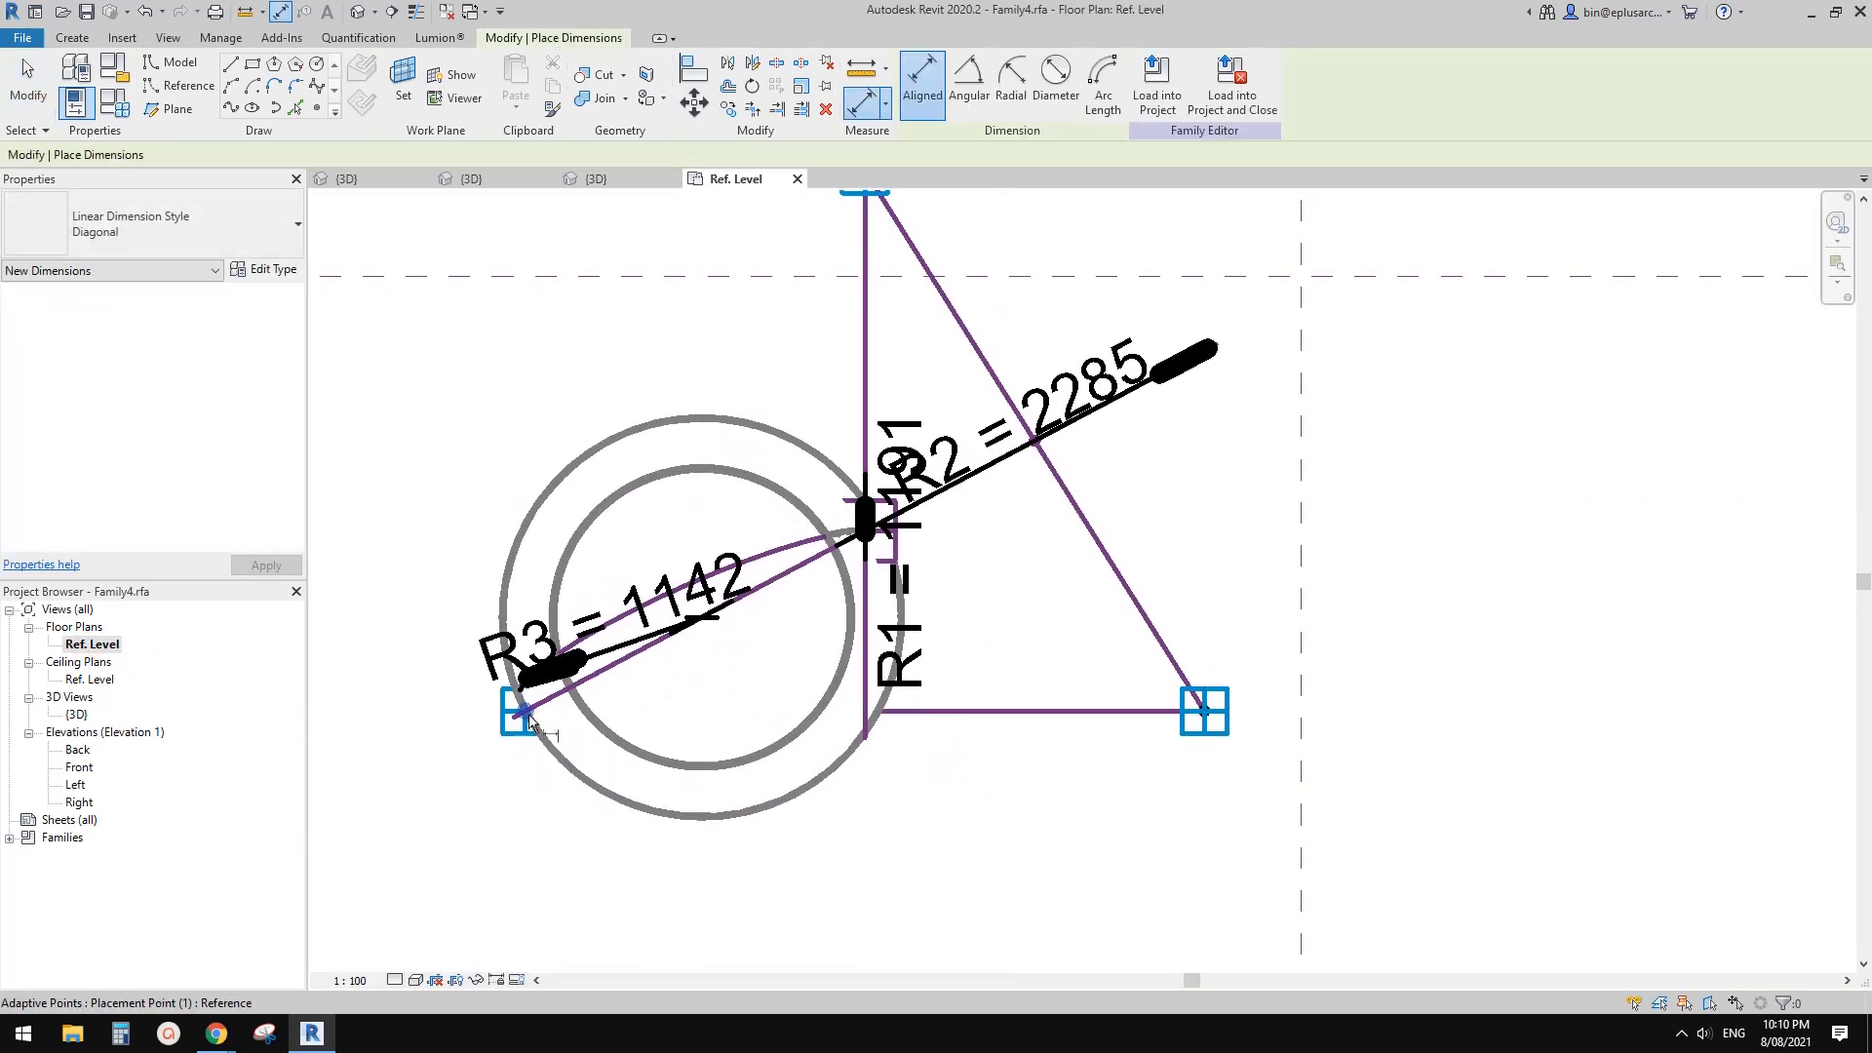
key(Escape)
key(Escape)
Temporarily hide the circular solid form covering placement point 1 in the Ref. Level plan.
click(544, 748)
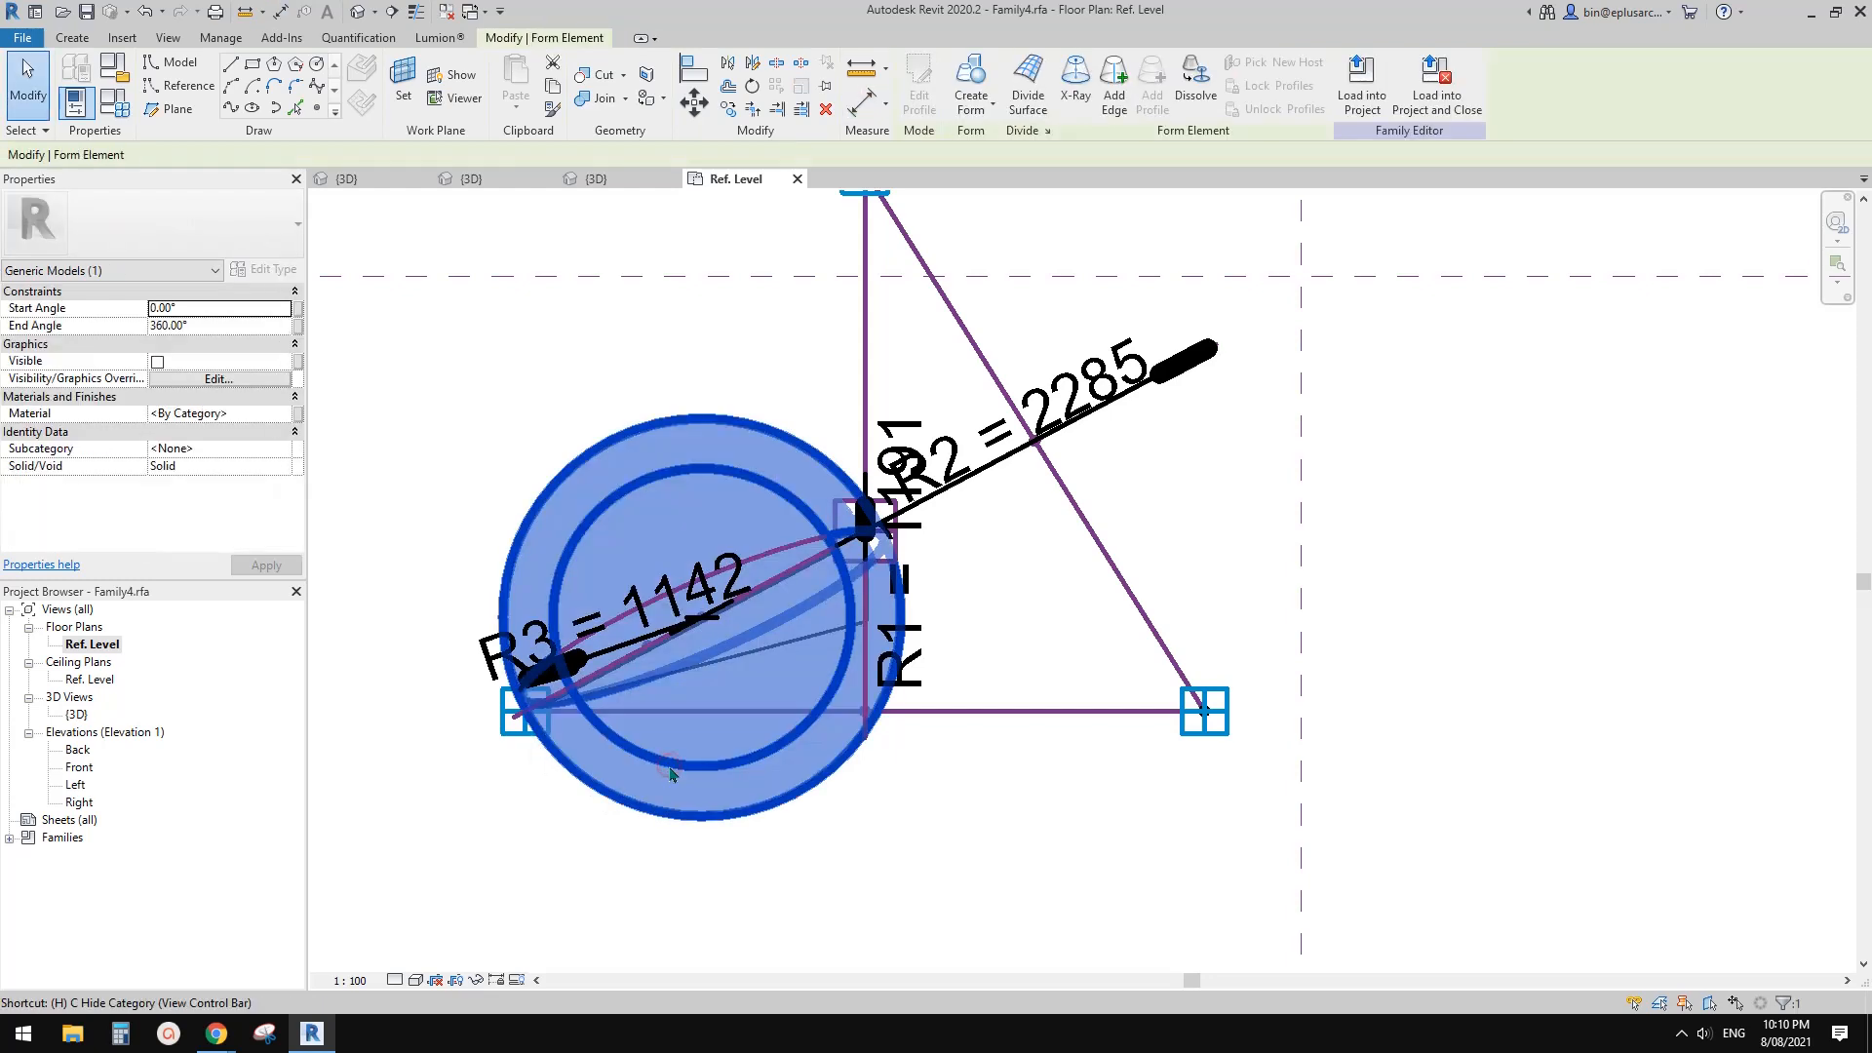
key(h)
key(h)
Select placement points 1 and 2 and temporarily isolate them in the plan.
scroll(534, 736, up, 3)
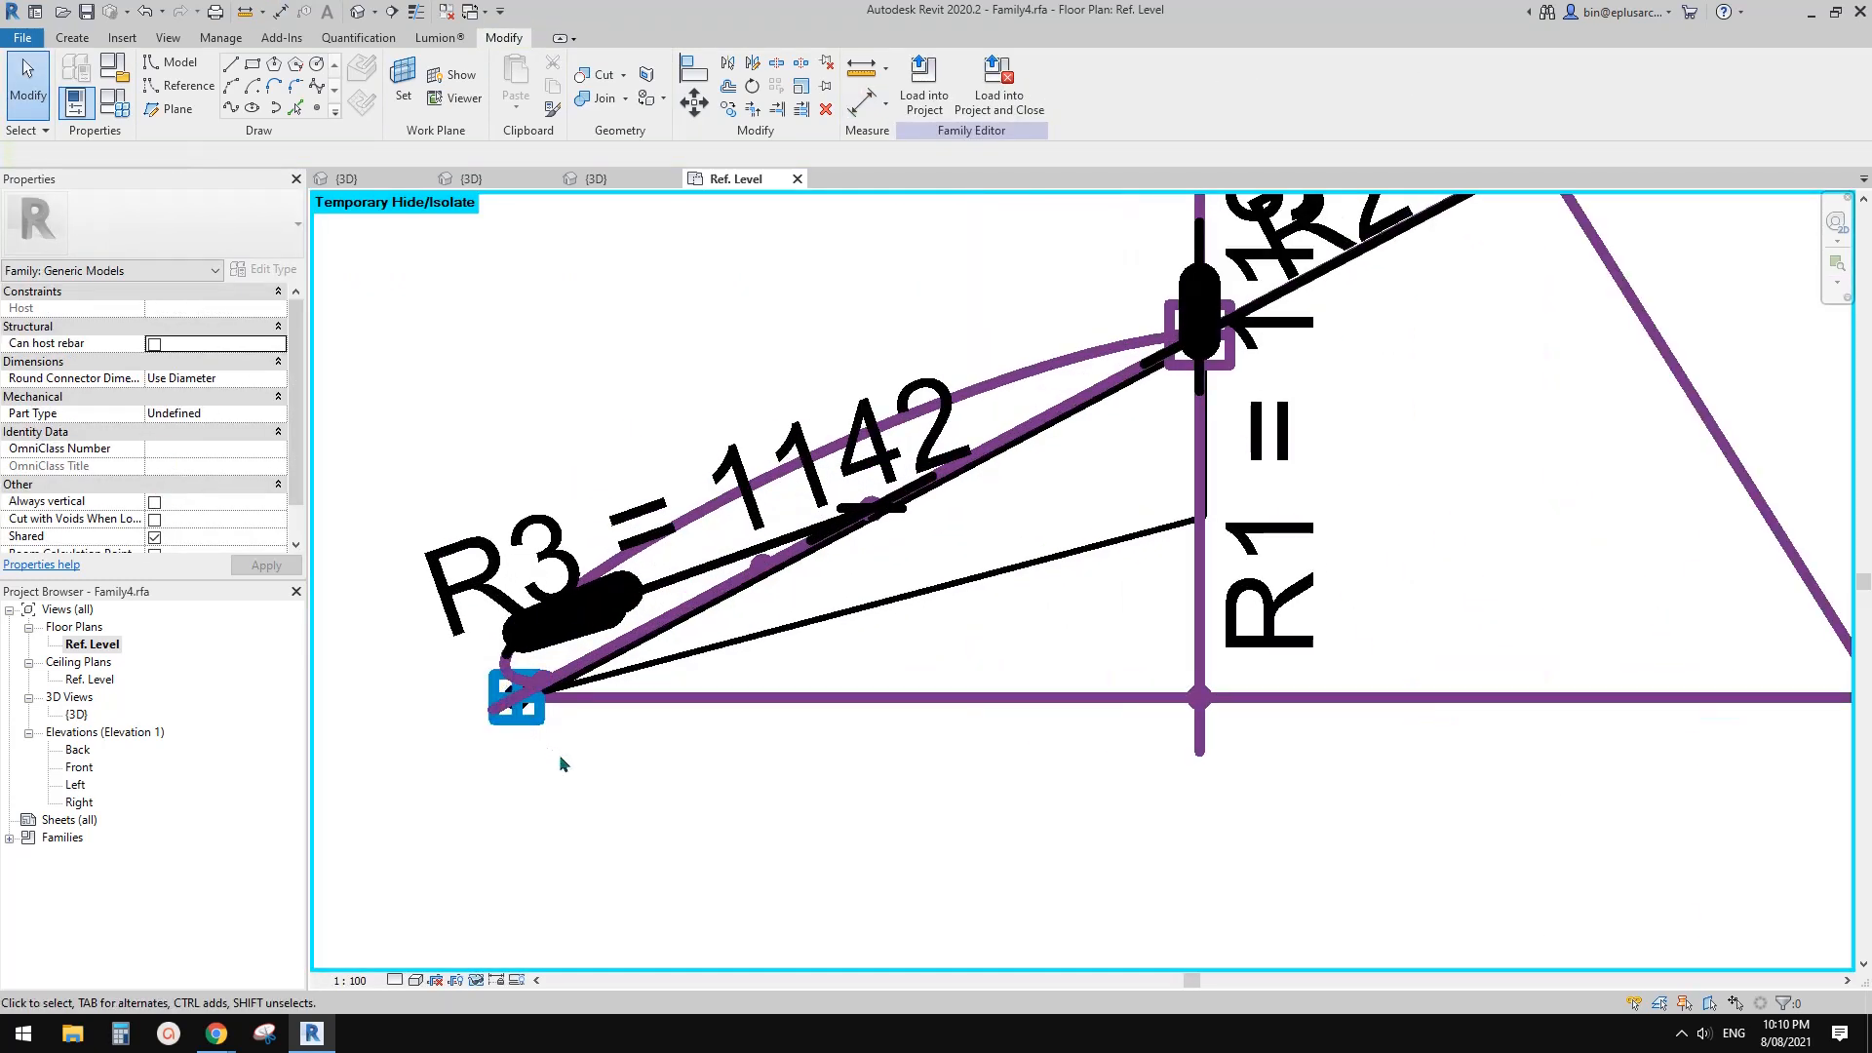
click(525, 724)
scroll(708, 739, down, 2)
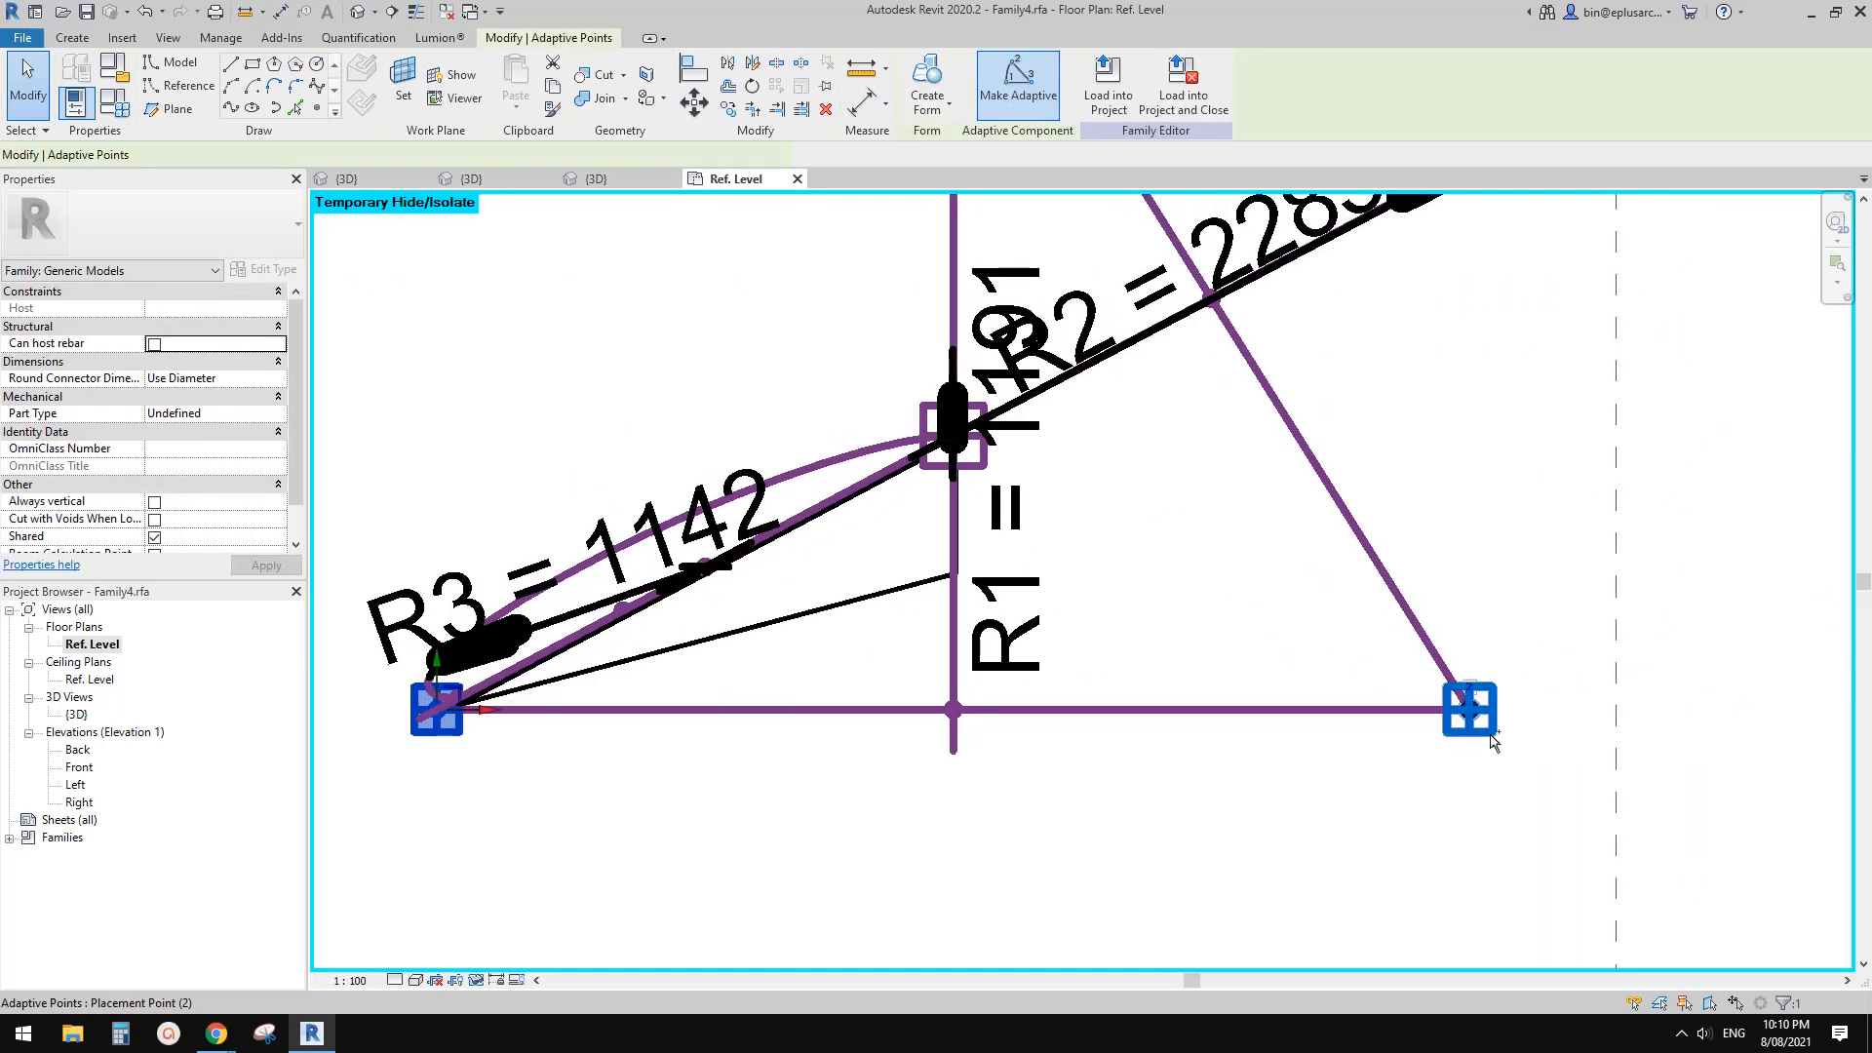
ctrl+click(1488, 731)
scroll(1062, 805, down, 2)
key(h)
key(i)
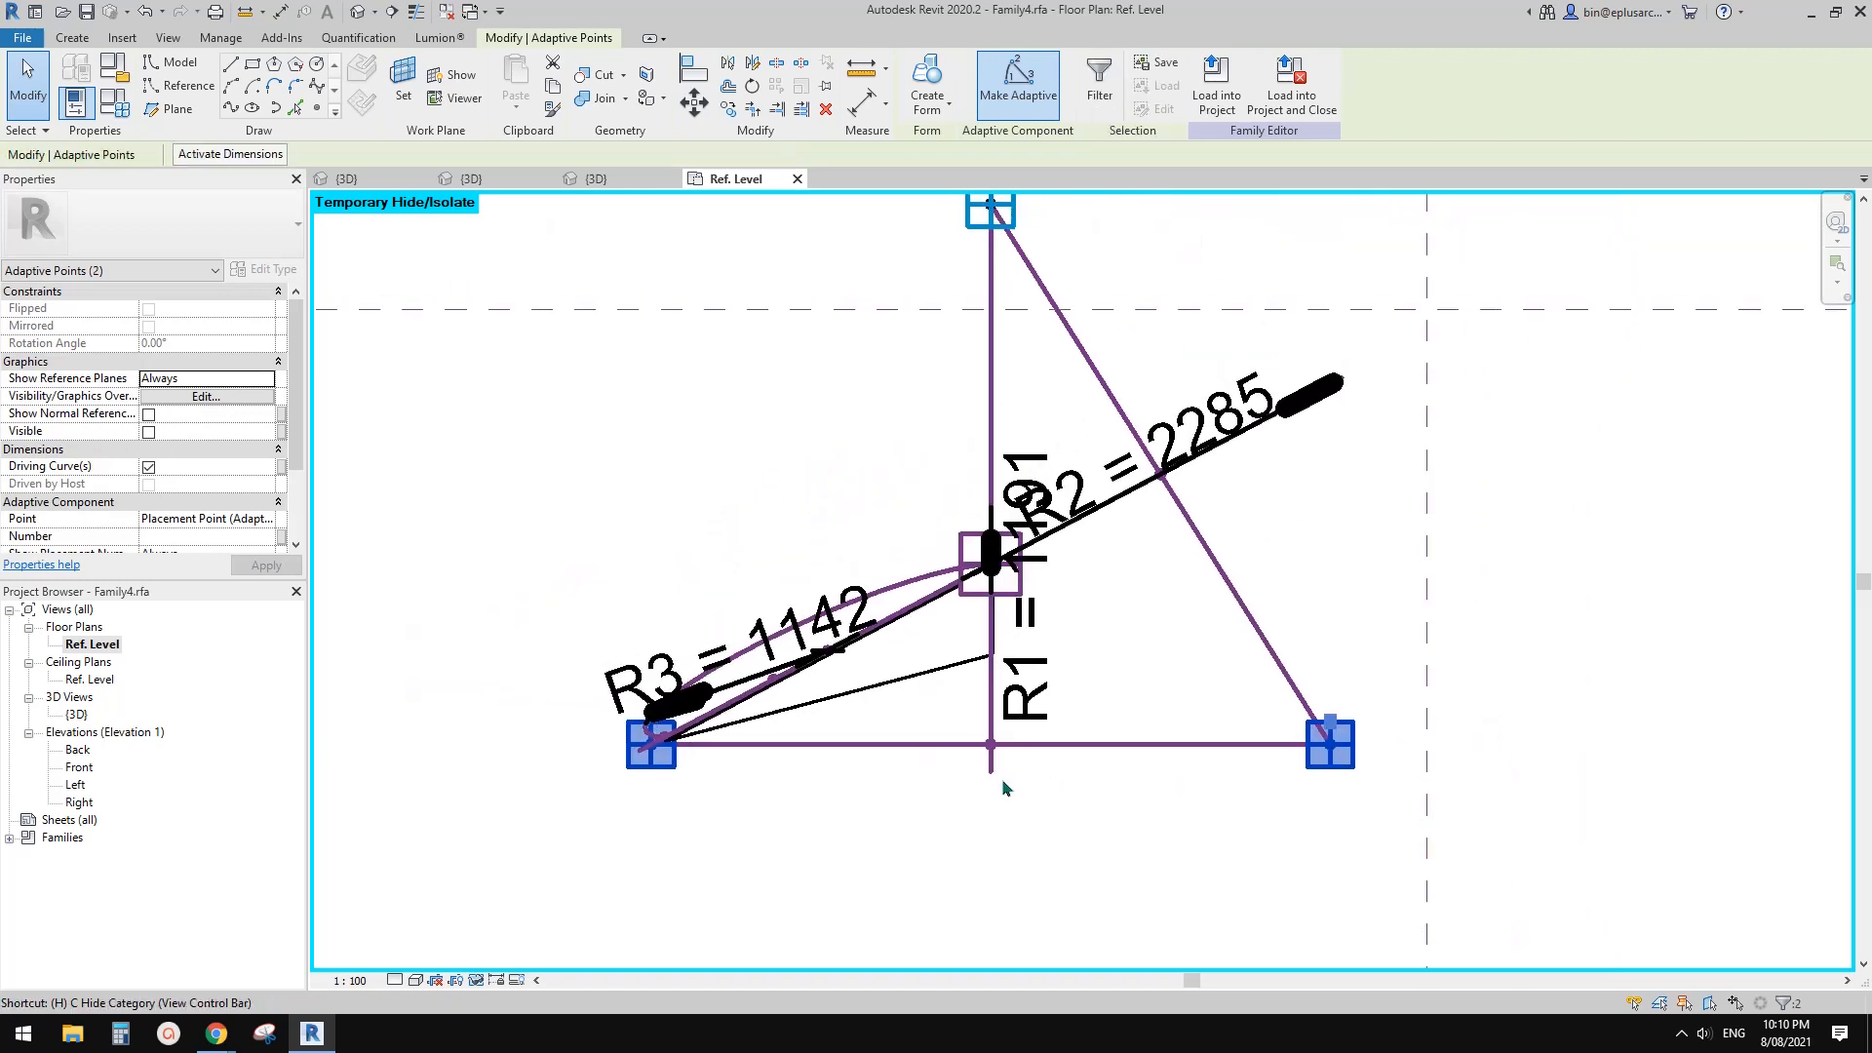
Add an aligned dimension between placement points 1 and 2, placed below them, and select it.
key(d)
key(i)
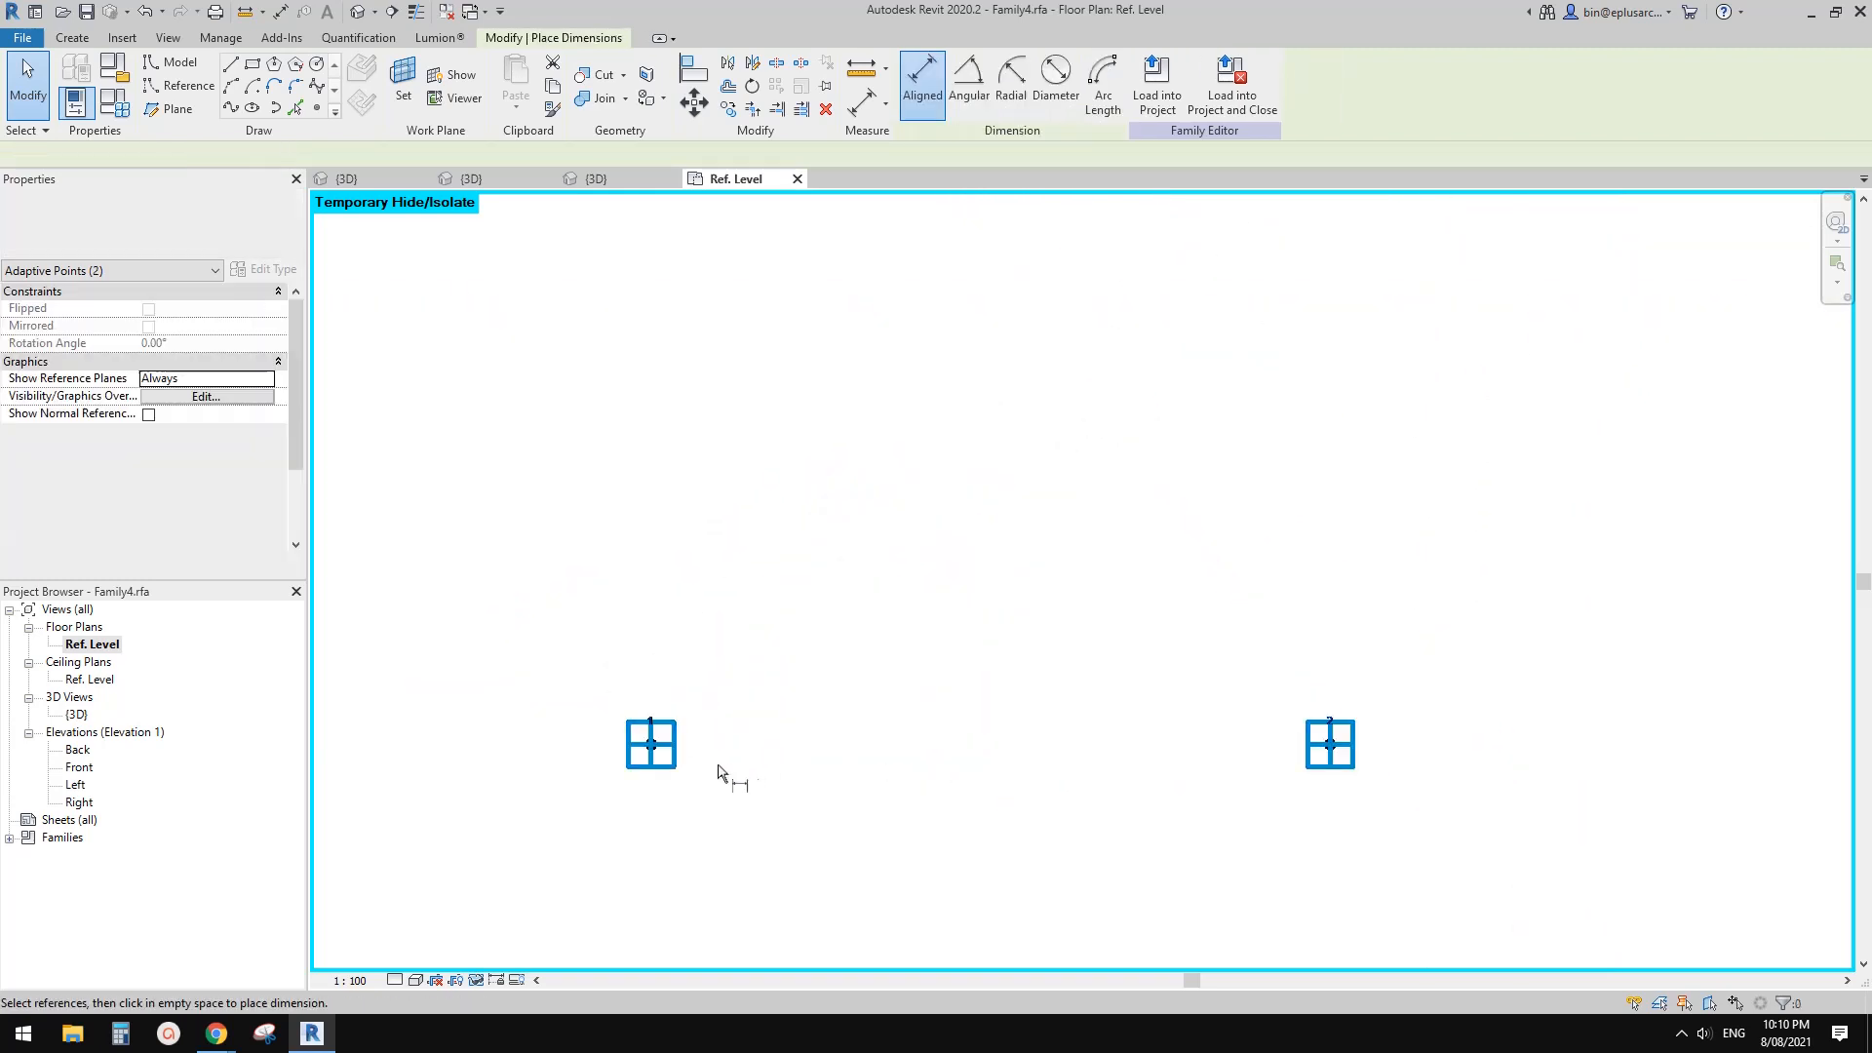
click(651, 747)
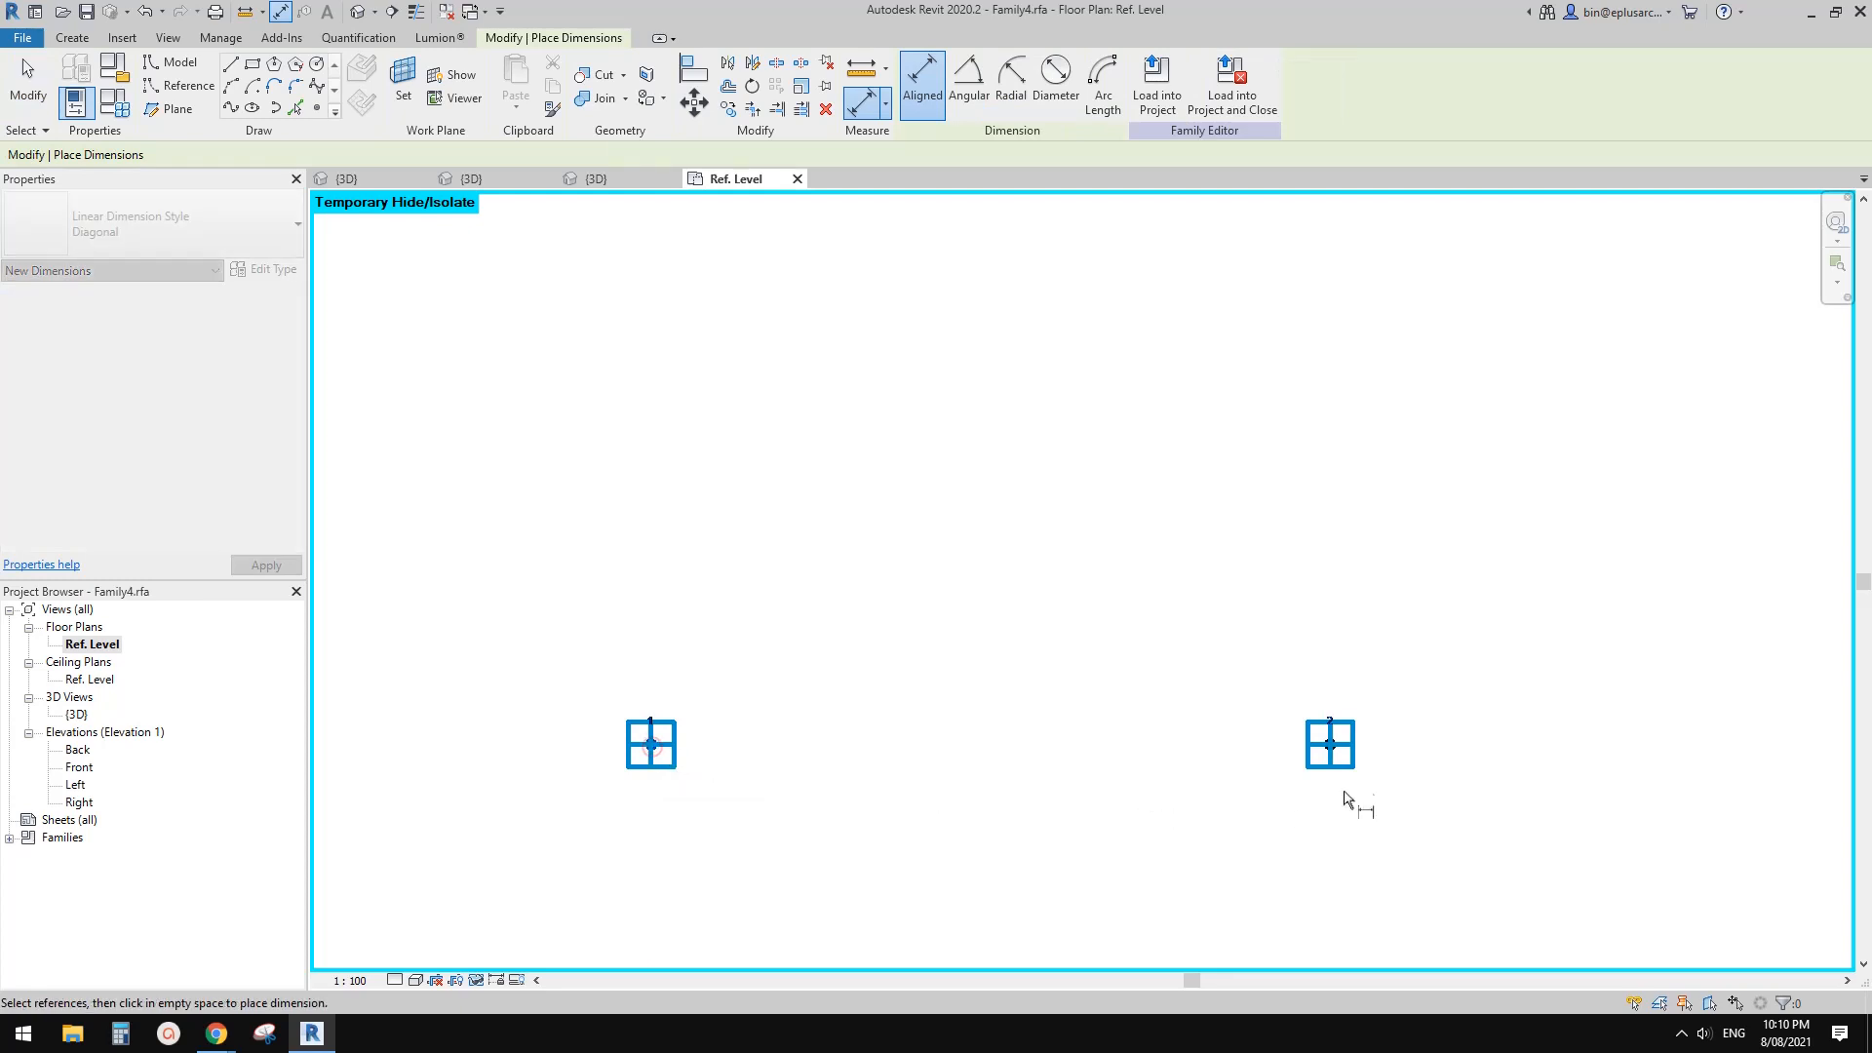
click(1332, 747)
click(1021, 851)
scroll(1049, 815, down, 4)
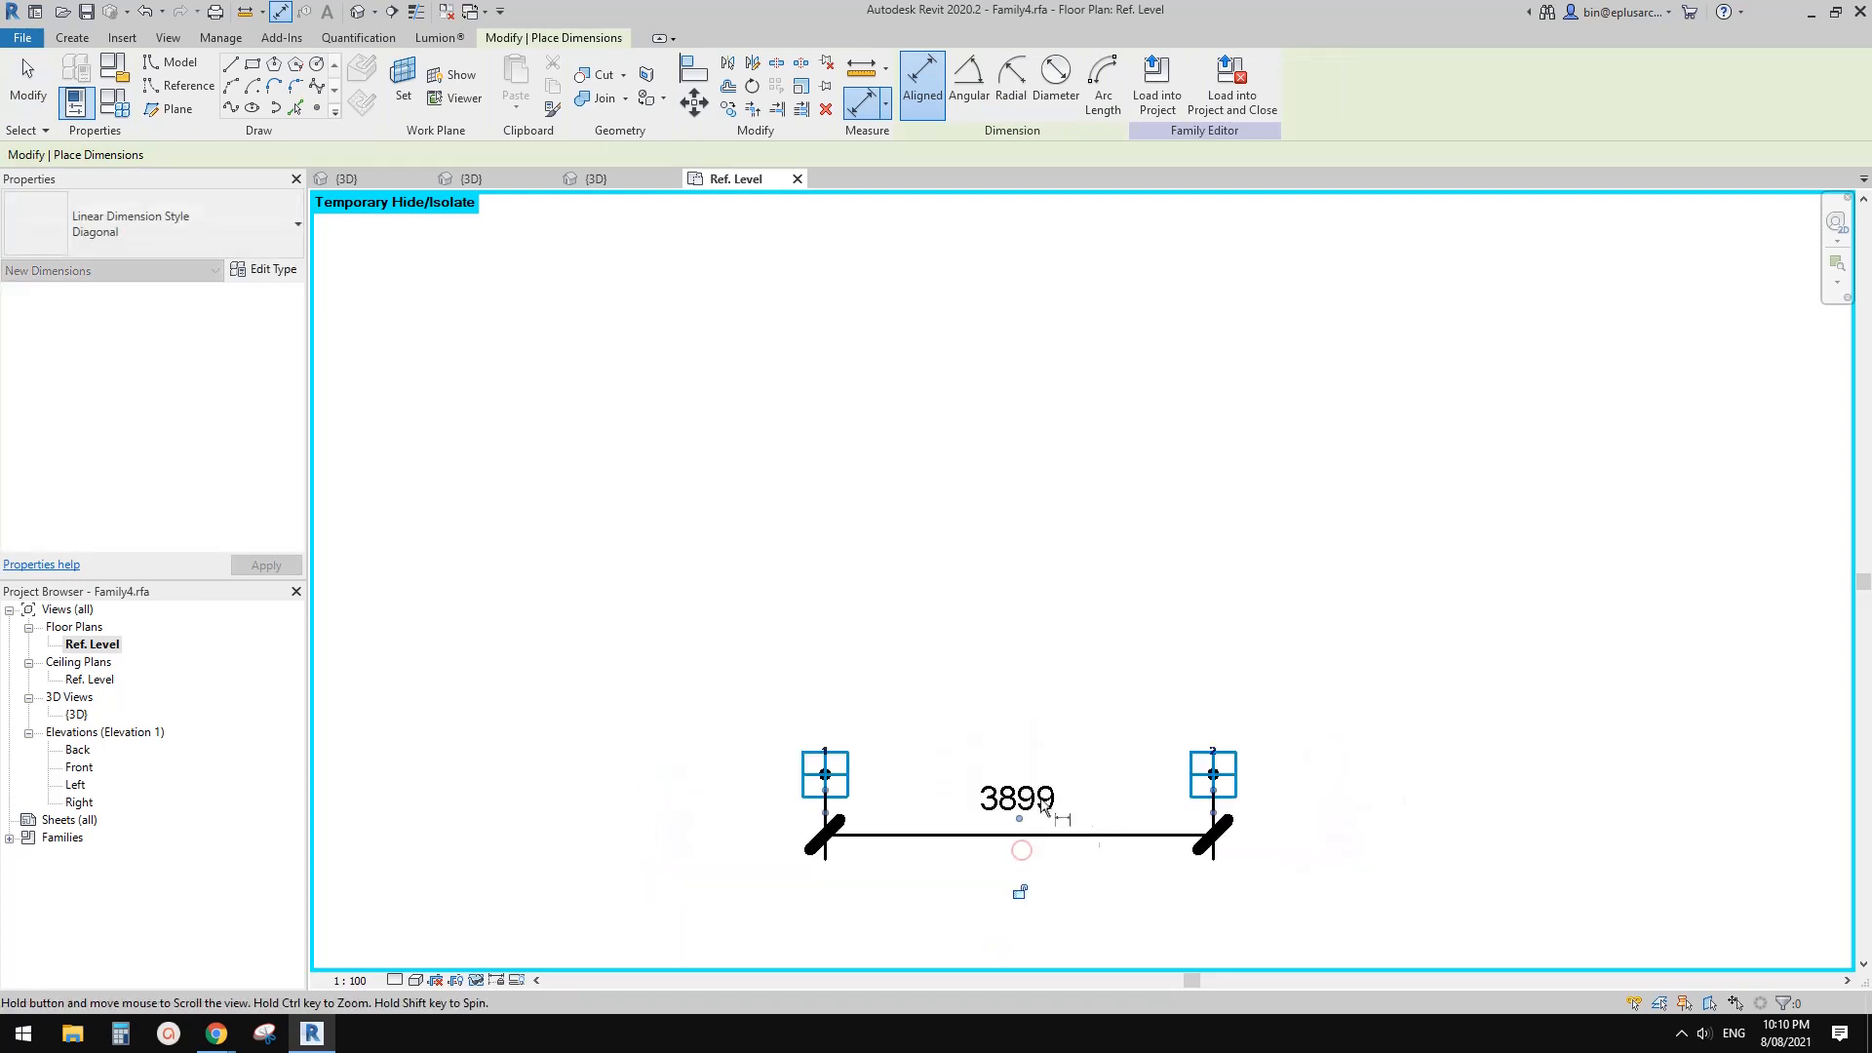
middle_drag(1049, 817, 931, 771)
scroll(940, 780, up, 1)
key(Escape)
key(Escape)
click(952, 784)
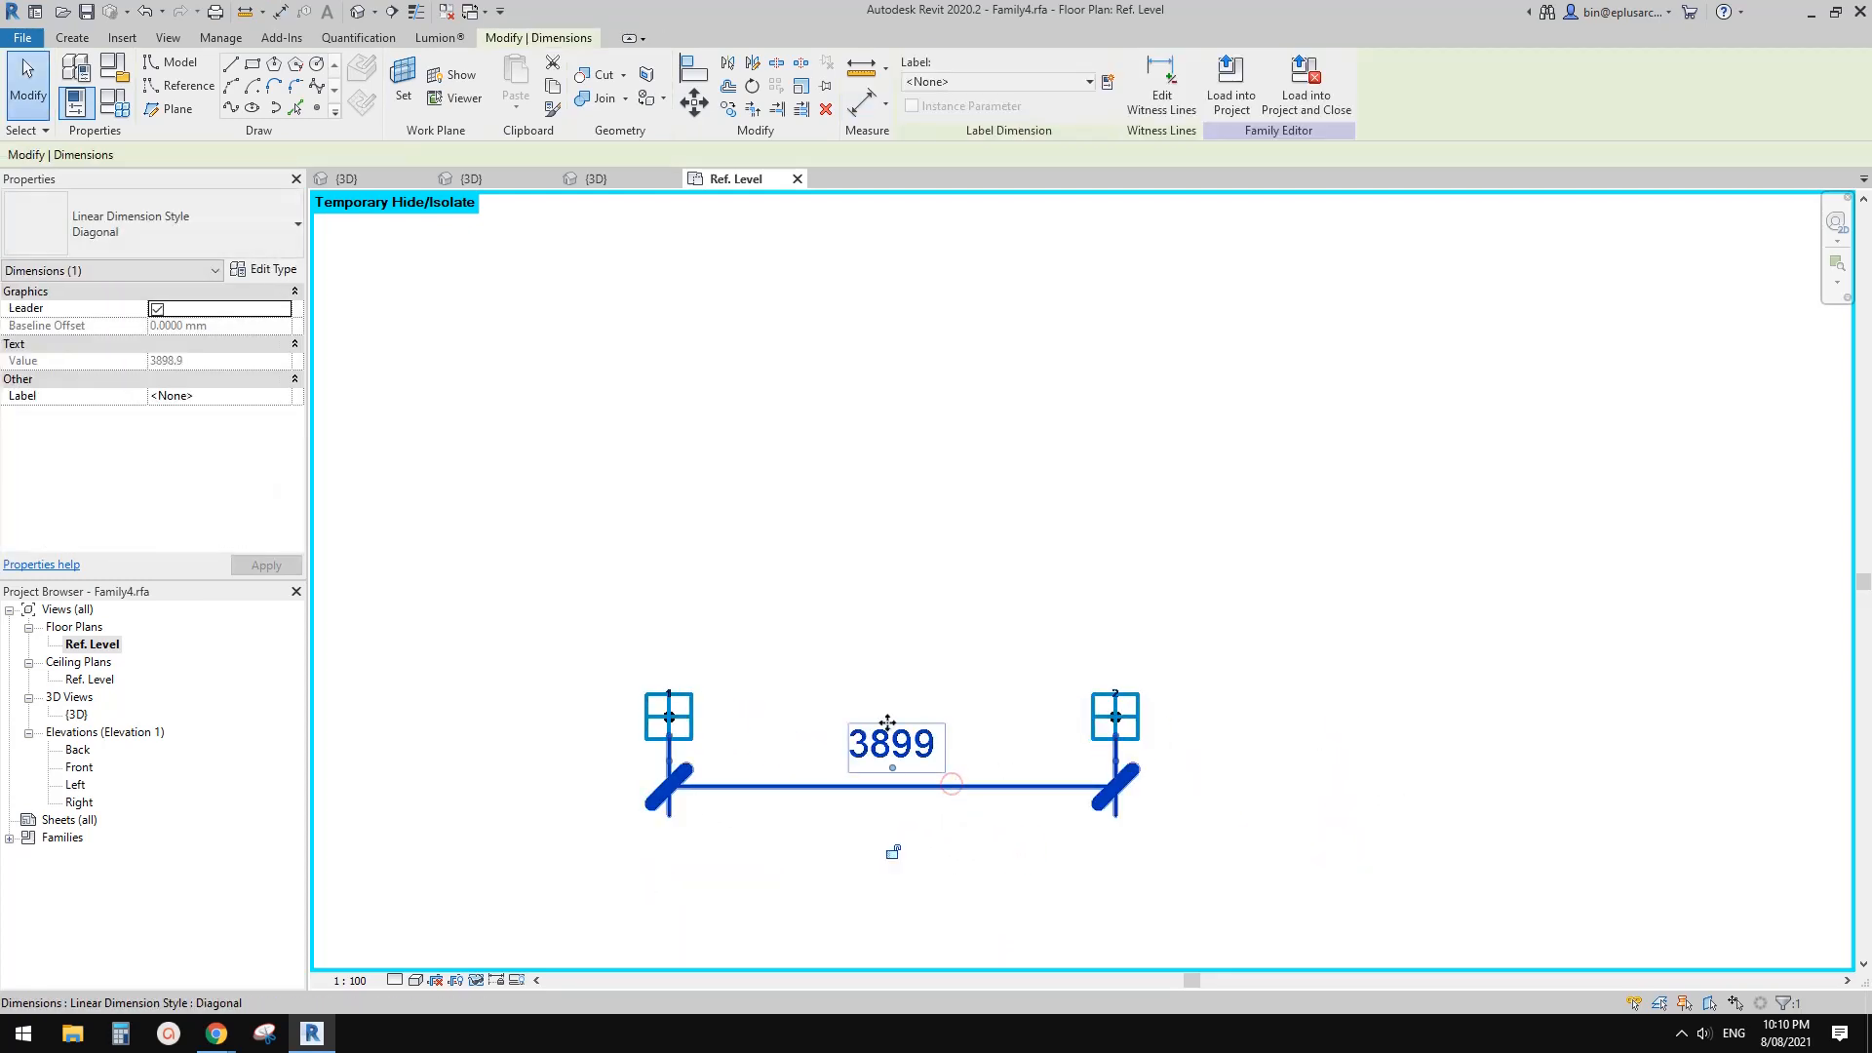
Label the selected dimension between placement points 1 and 2 with the RP reporting parameter, and return to the 3D view.
click(1061, 78)
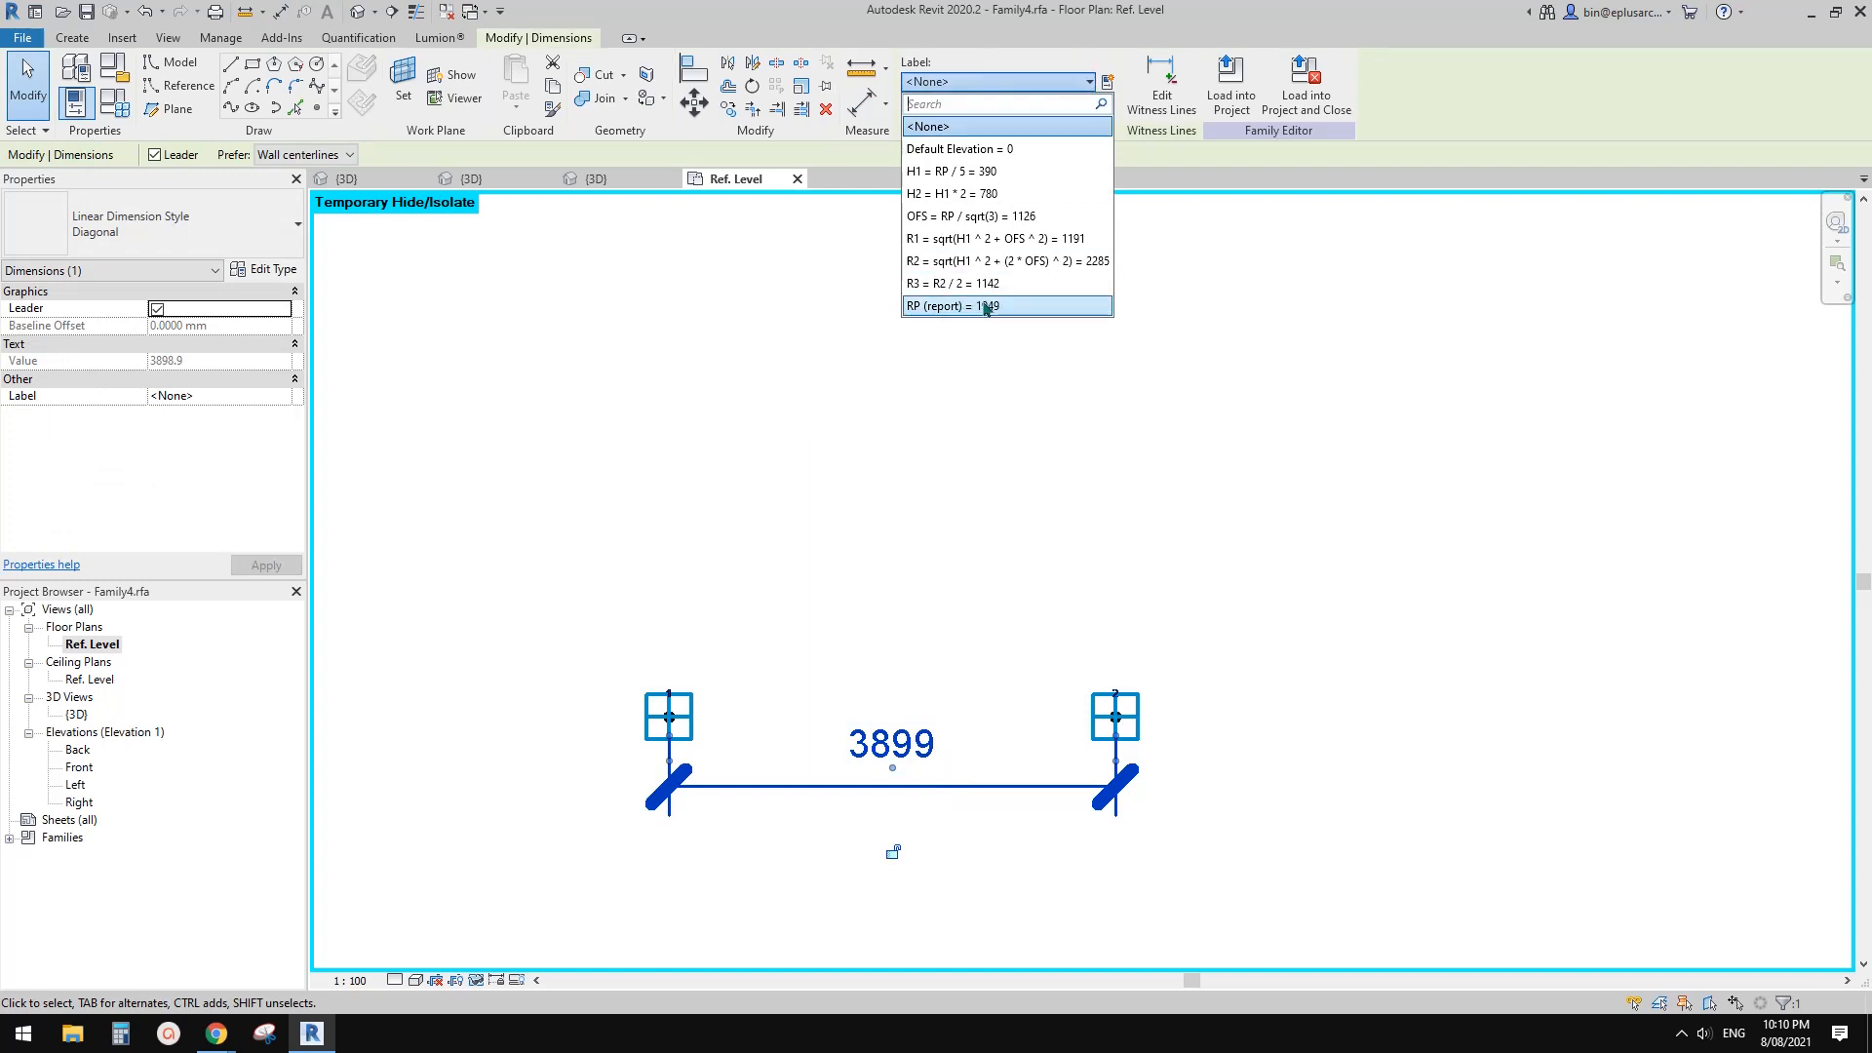
click(987, 306)
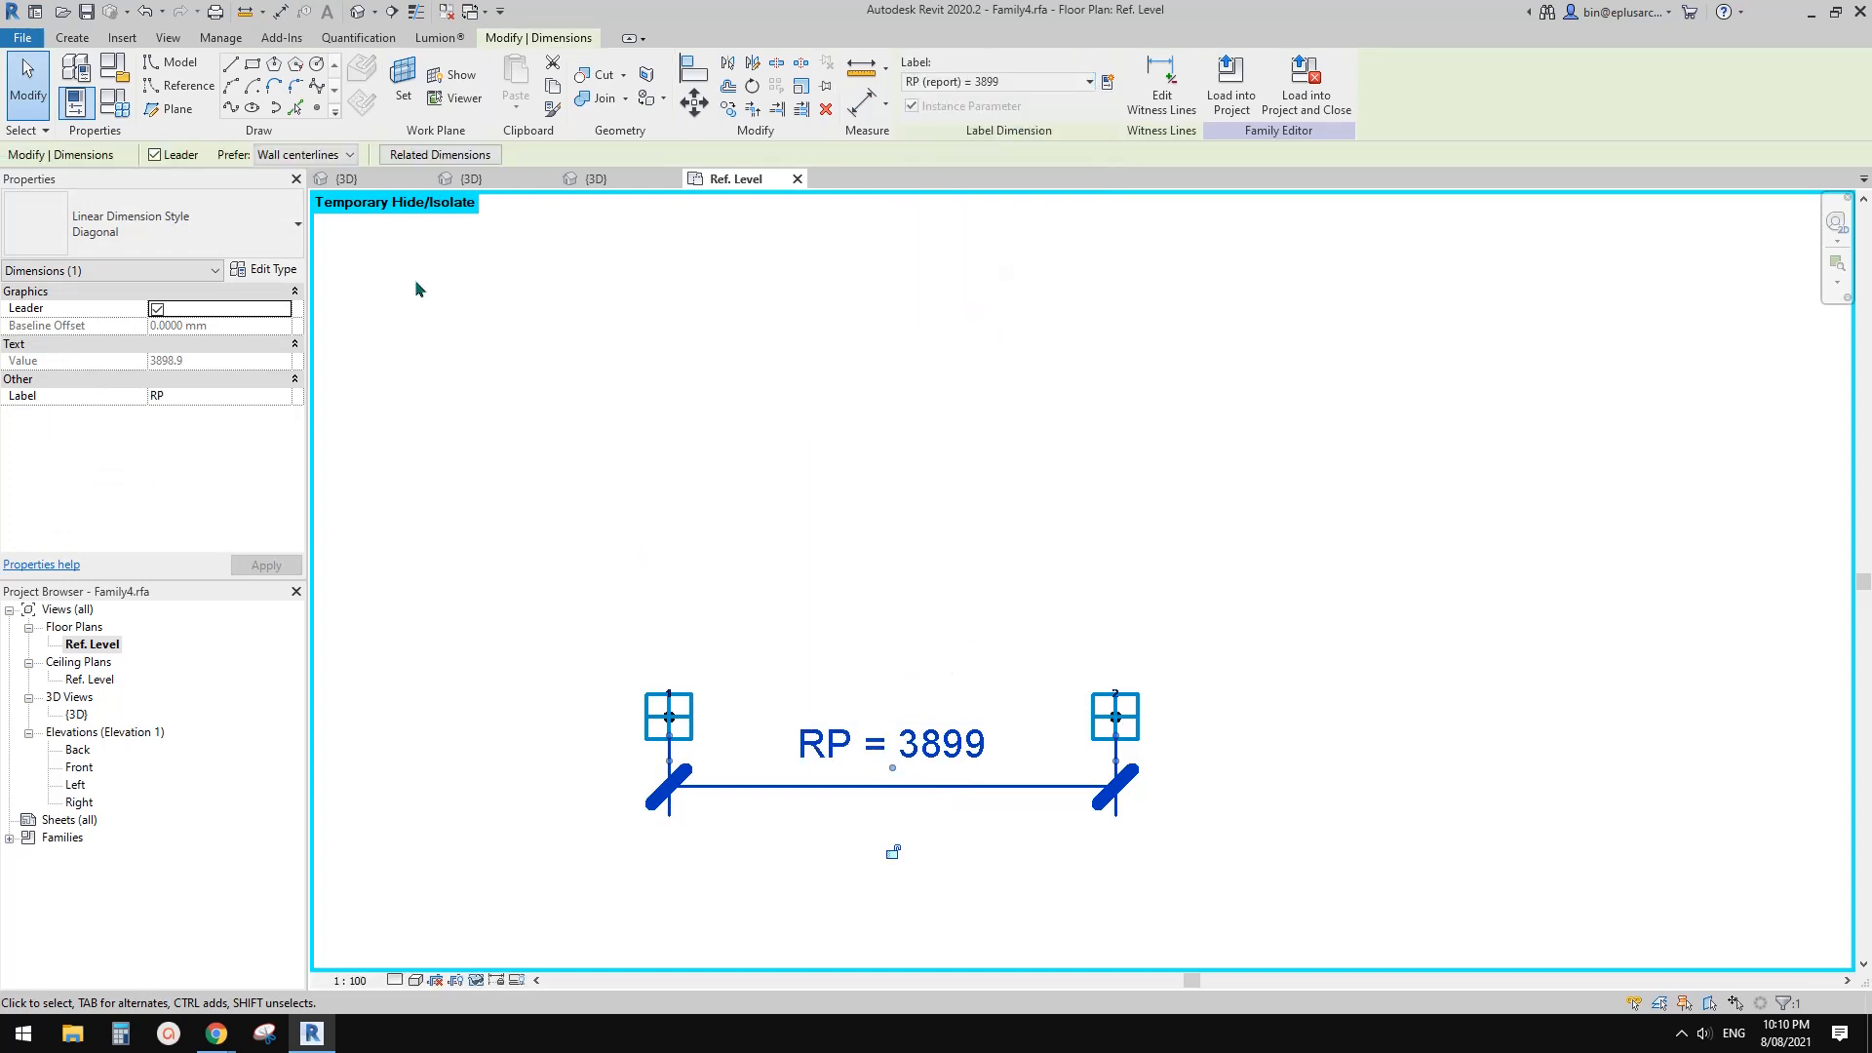
click(357, 13)
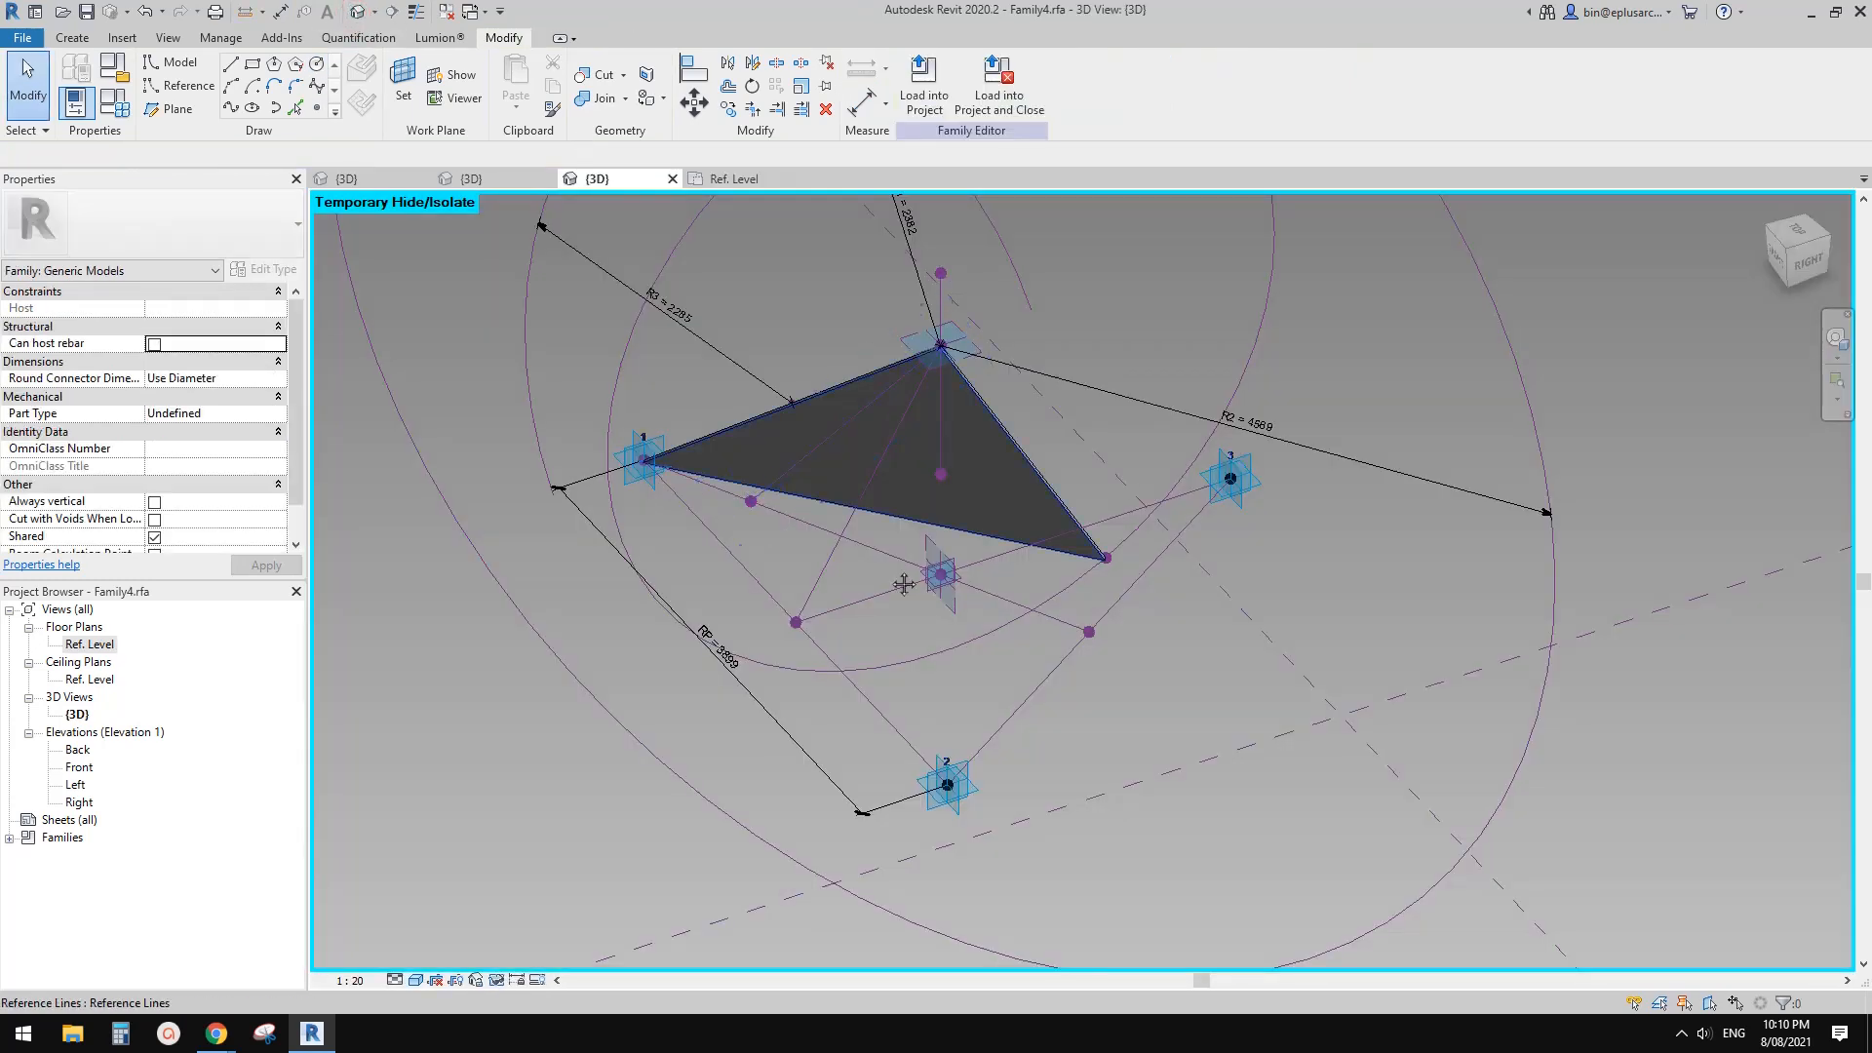
shift+middle_drag(903, 577, 829, 321)
scroll(660, 568, down, 1)
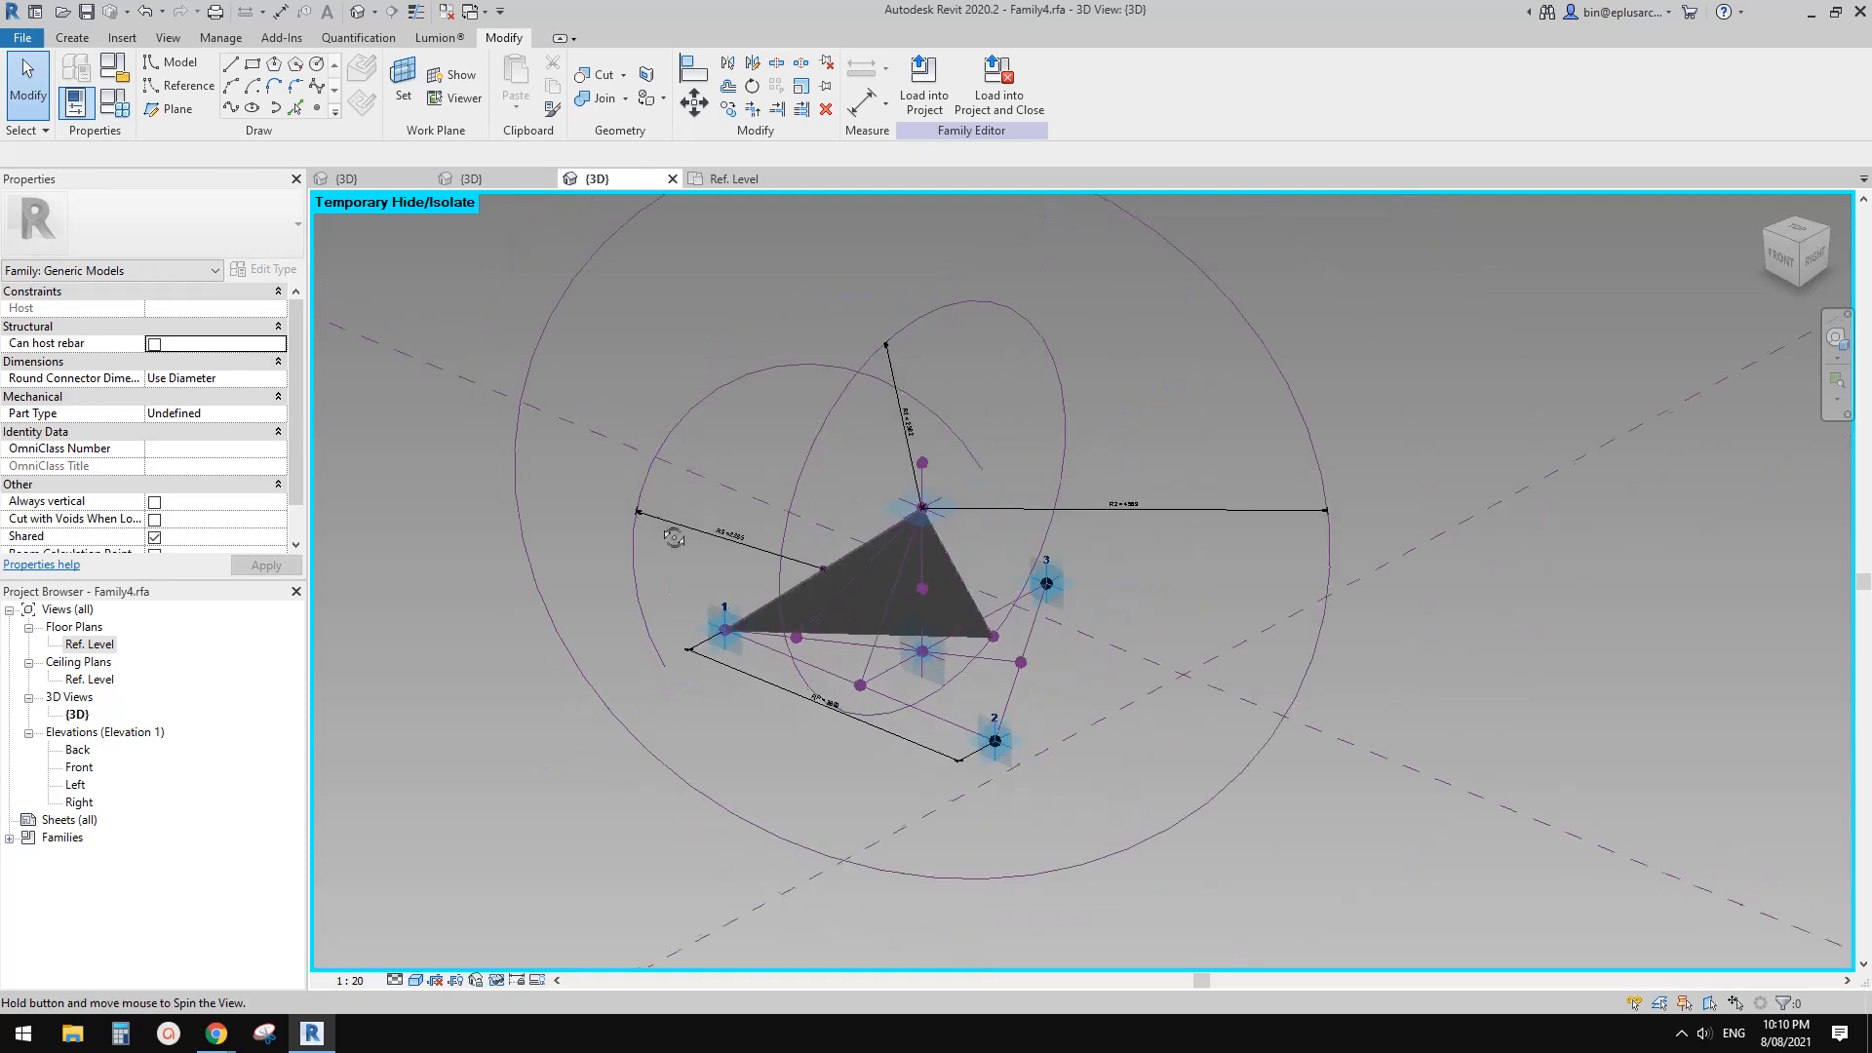
shift+middle_drag(673, 538, 668, 507)
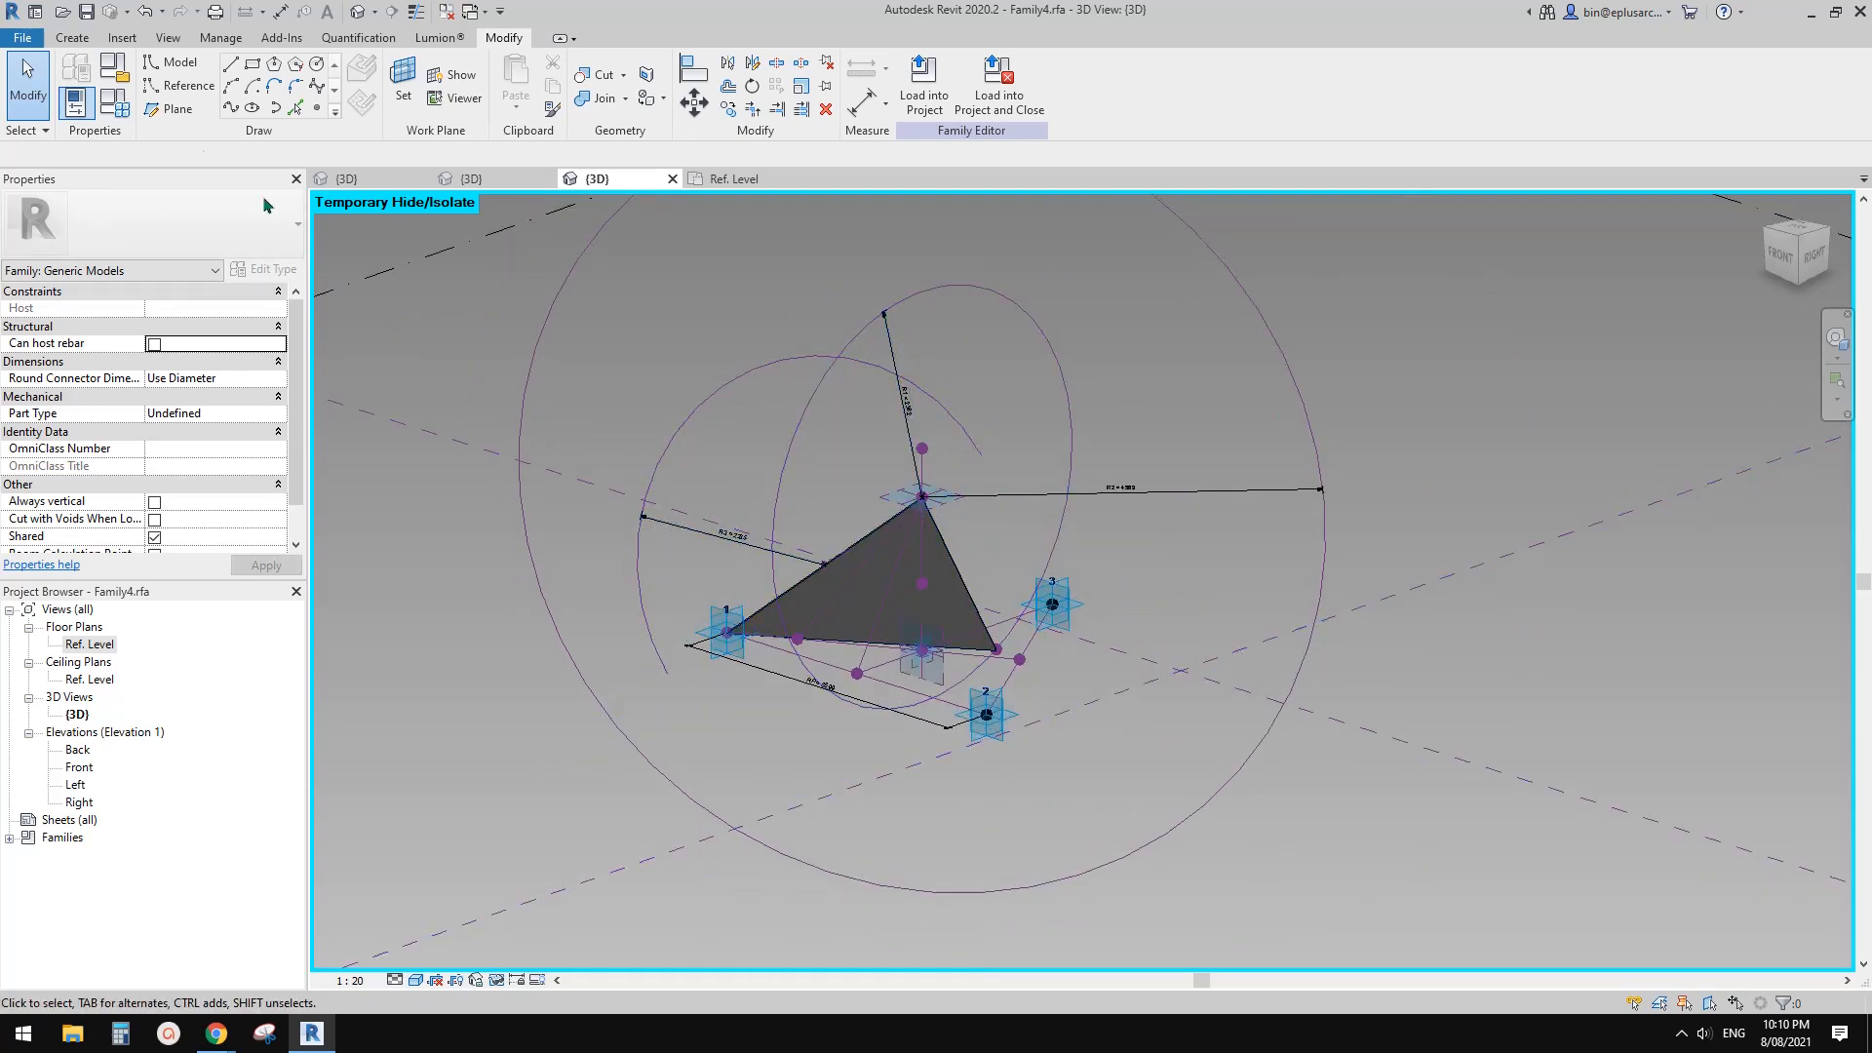
Change the family parameter formulas to RP / 10 for H1 and (RP / 2) / sqrt(3) for OFS, and apply them.
click(114, 101)
drag(289, 137, 359, 179)
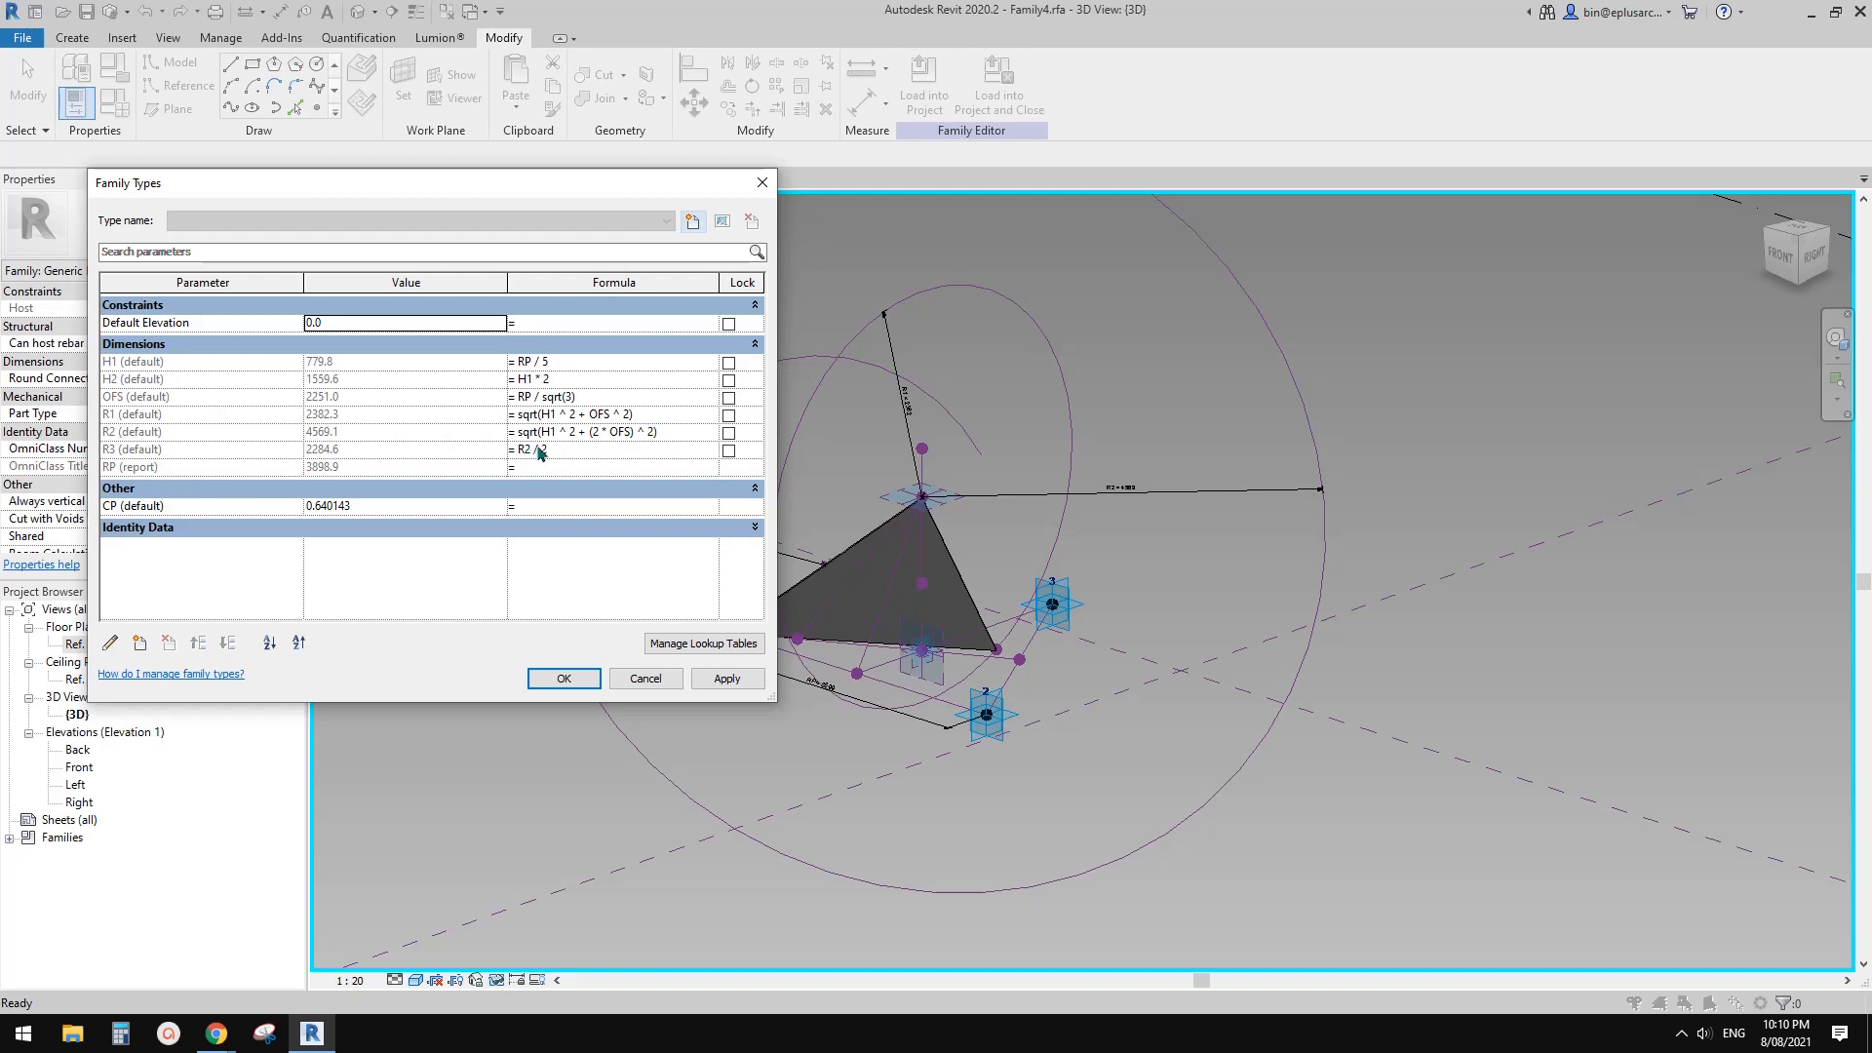
click(551, 365)
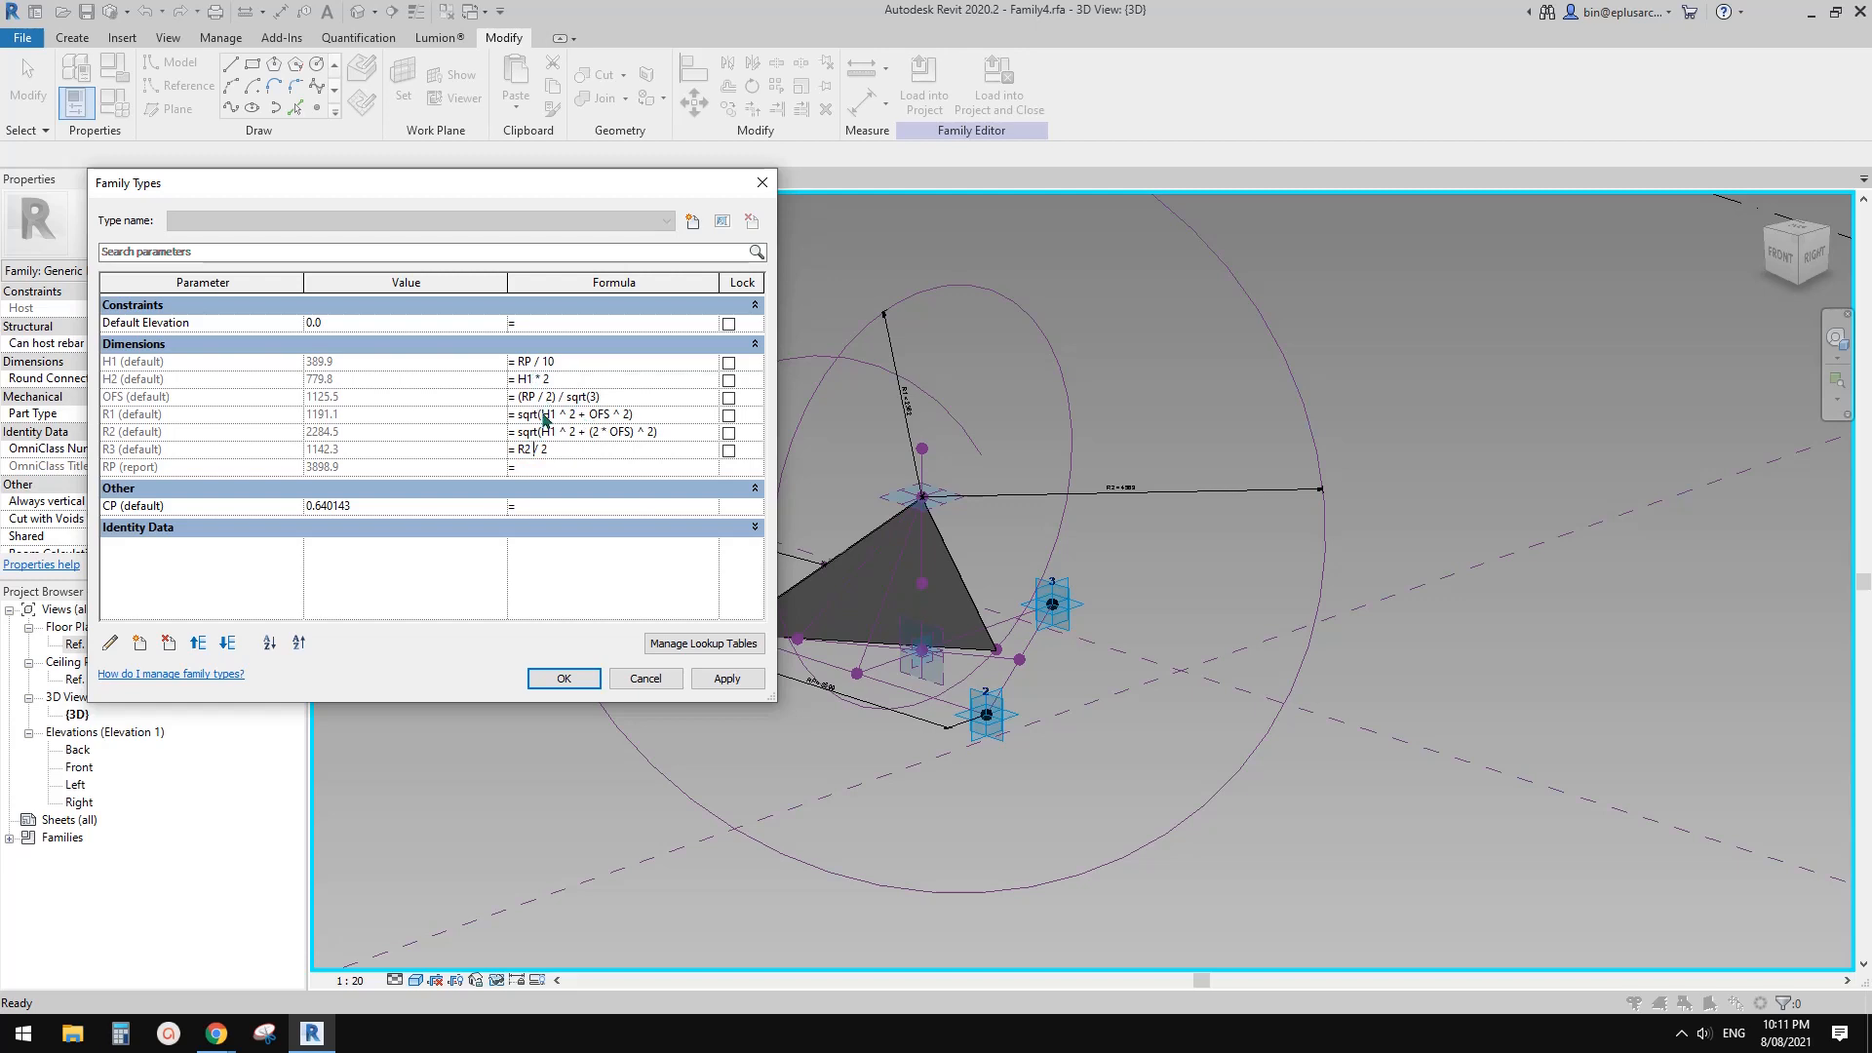
click(727, 679)
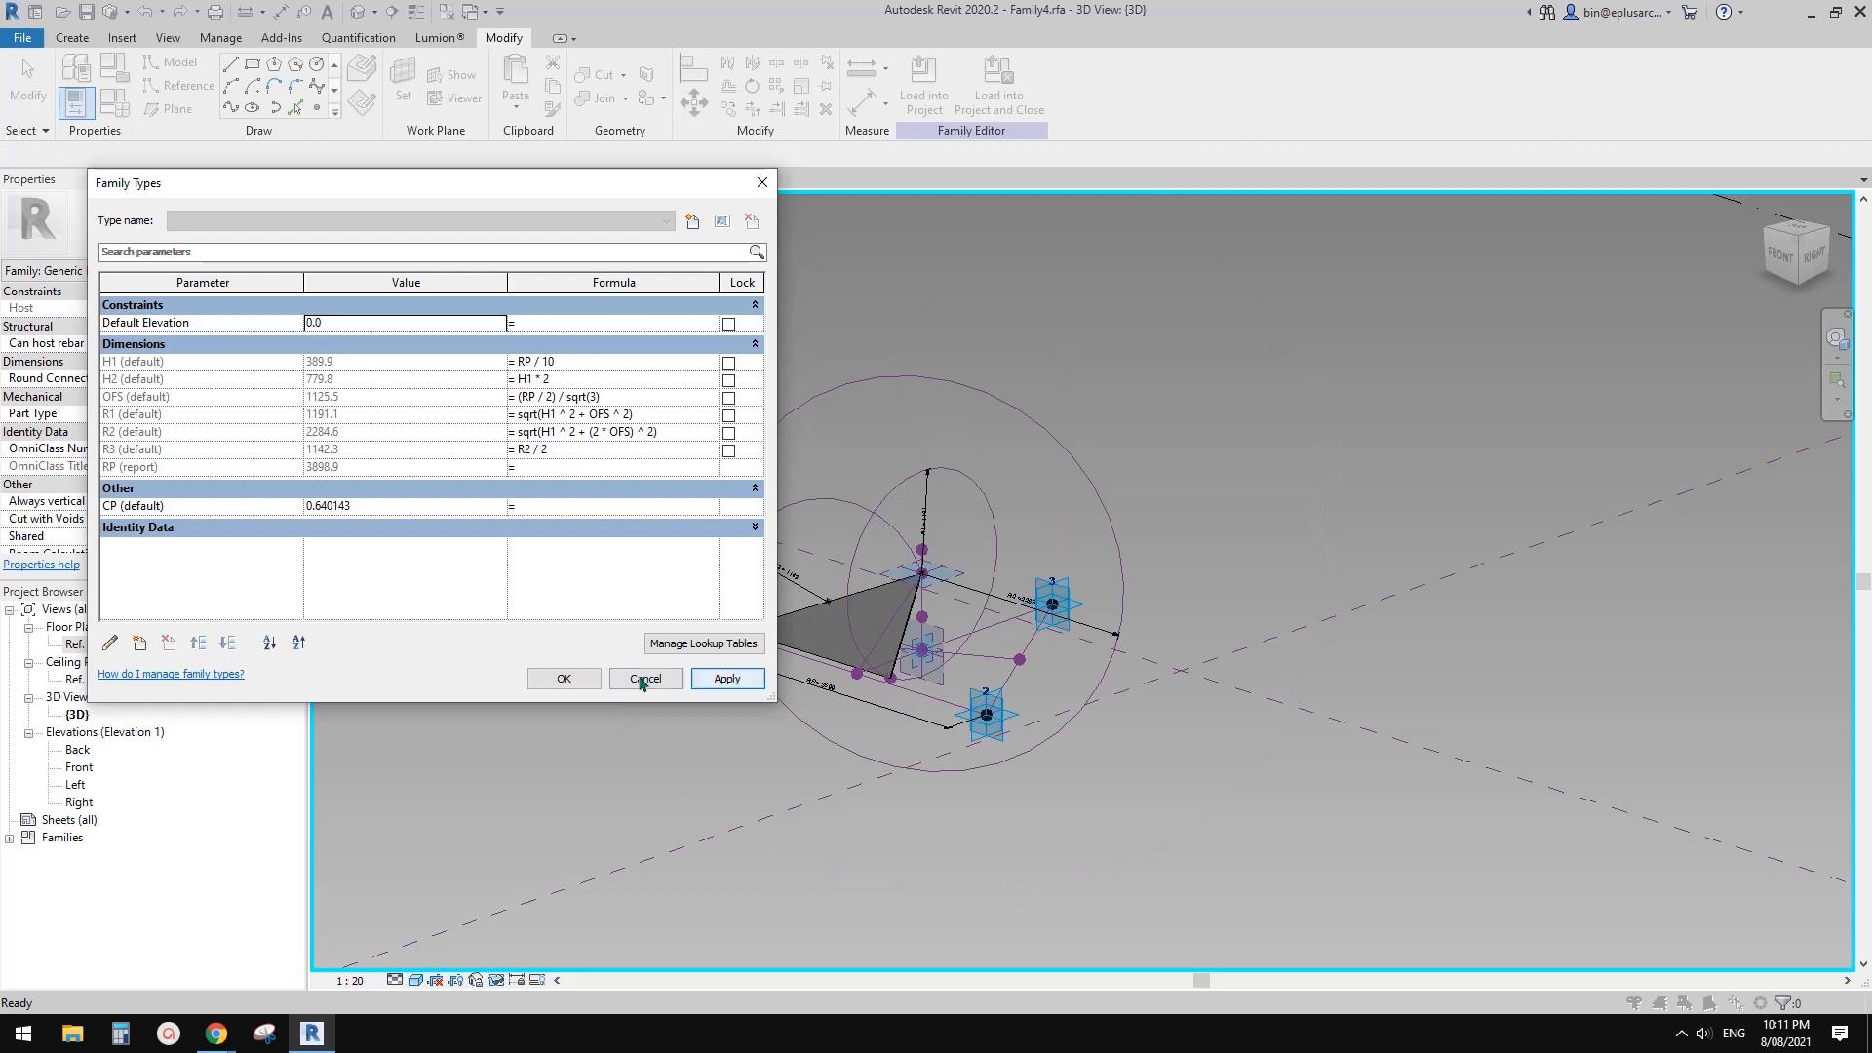
click(564, 679)
Examine the resized triangular panel in 3D from several angles, comparing it with the placement points and radius circles.
shift+middle_drag(1053, 546, 912, 463)
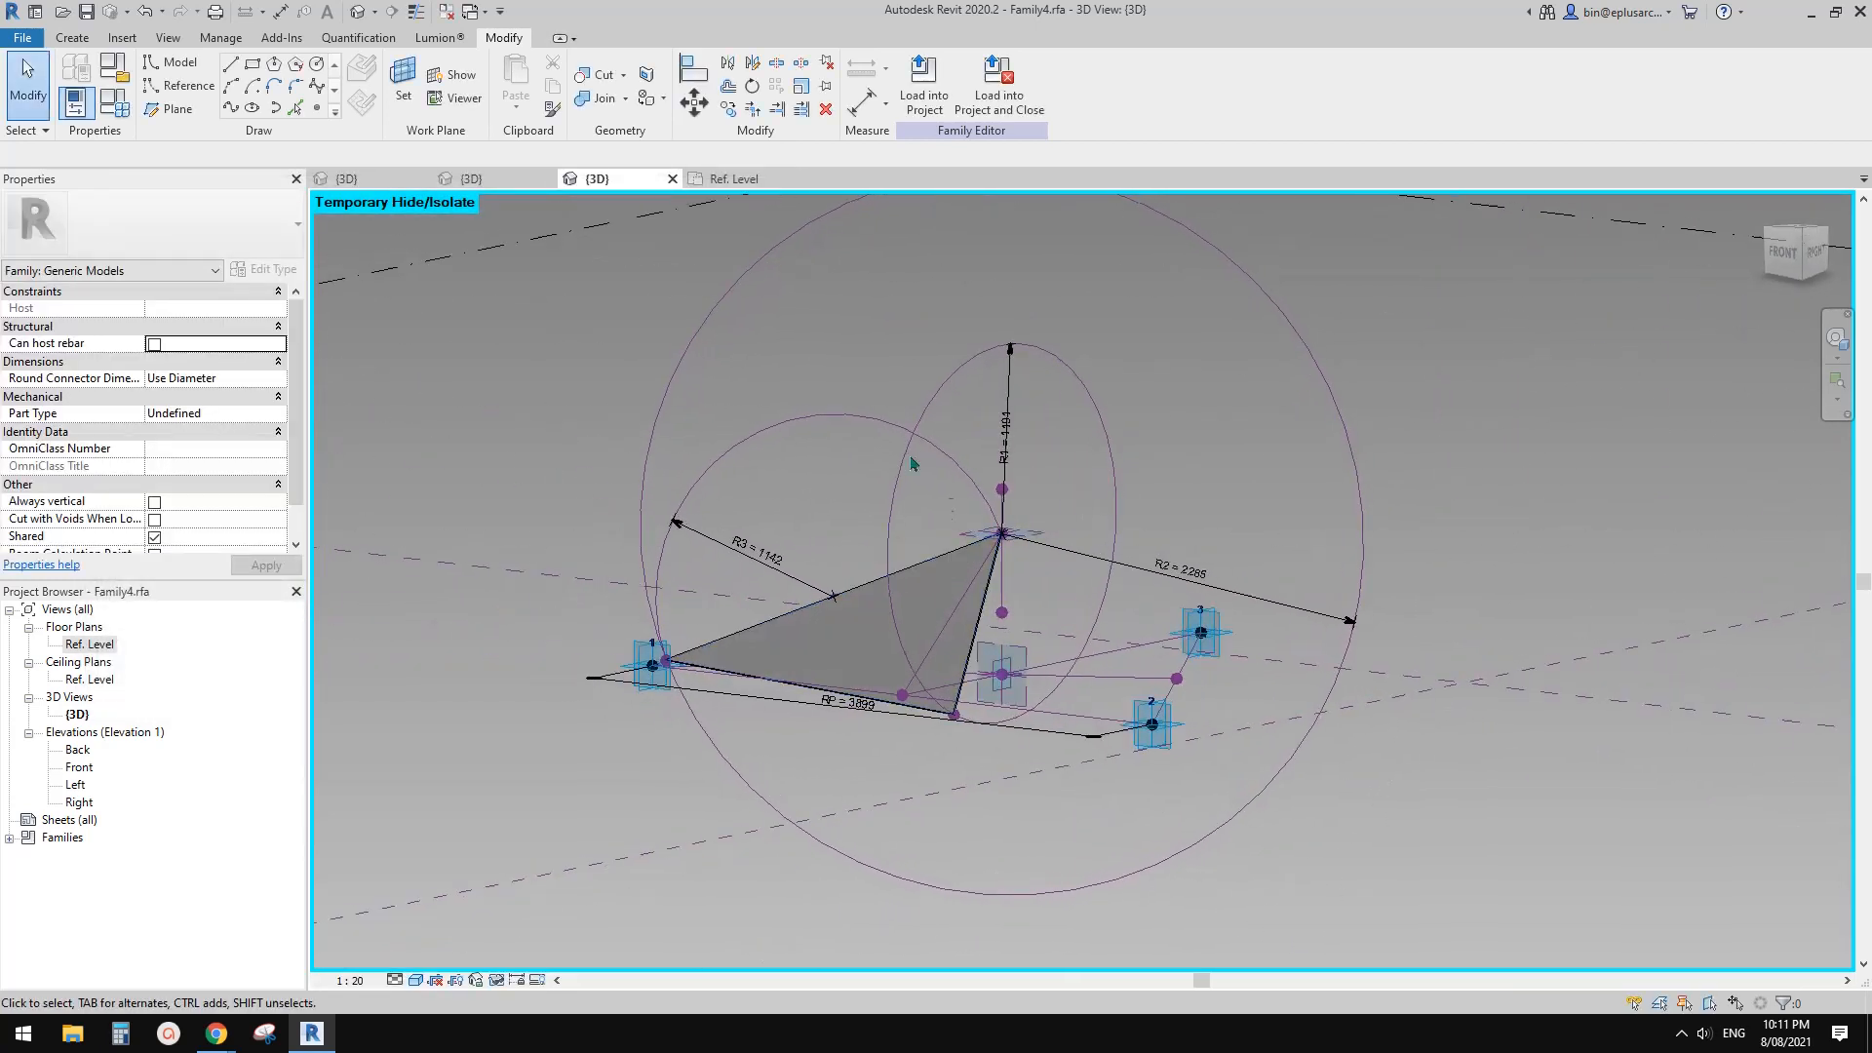
shift+middle_drag(1011, 548, 1121, 397)
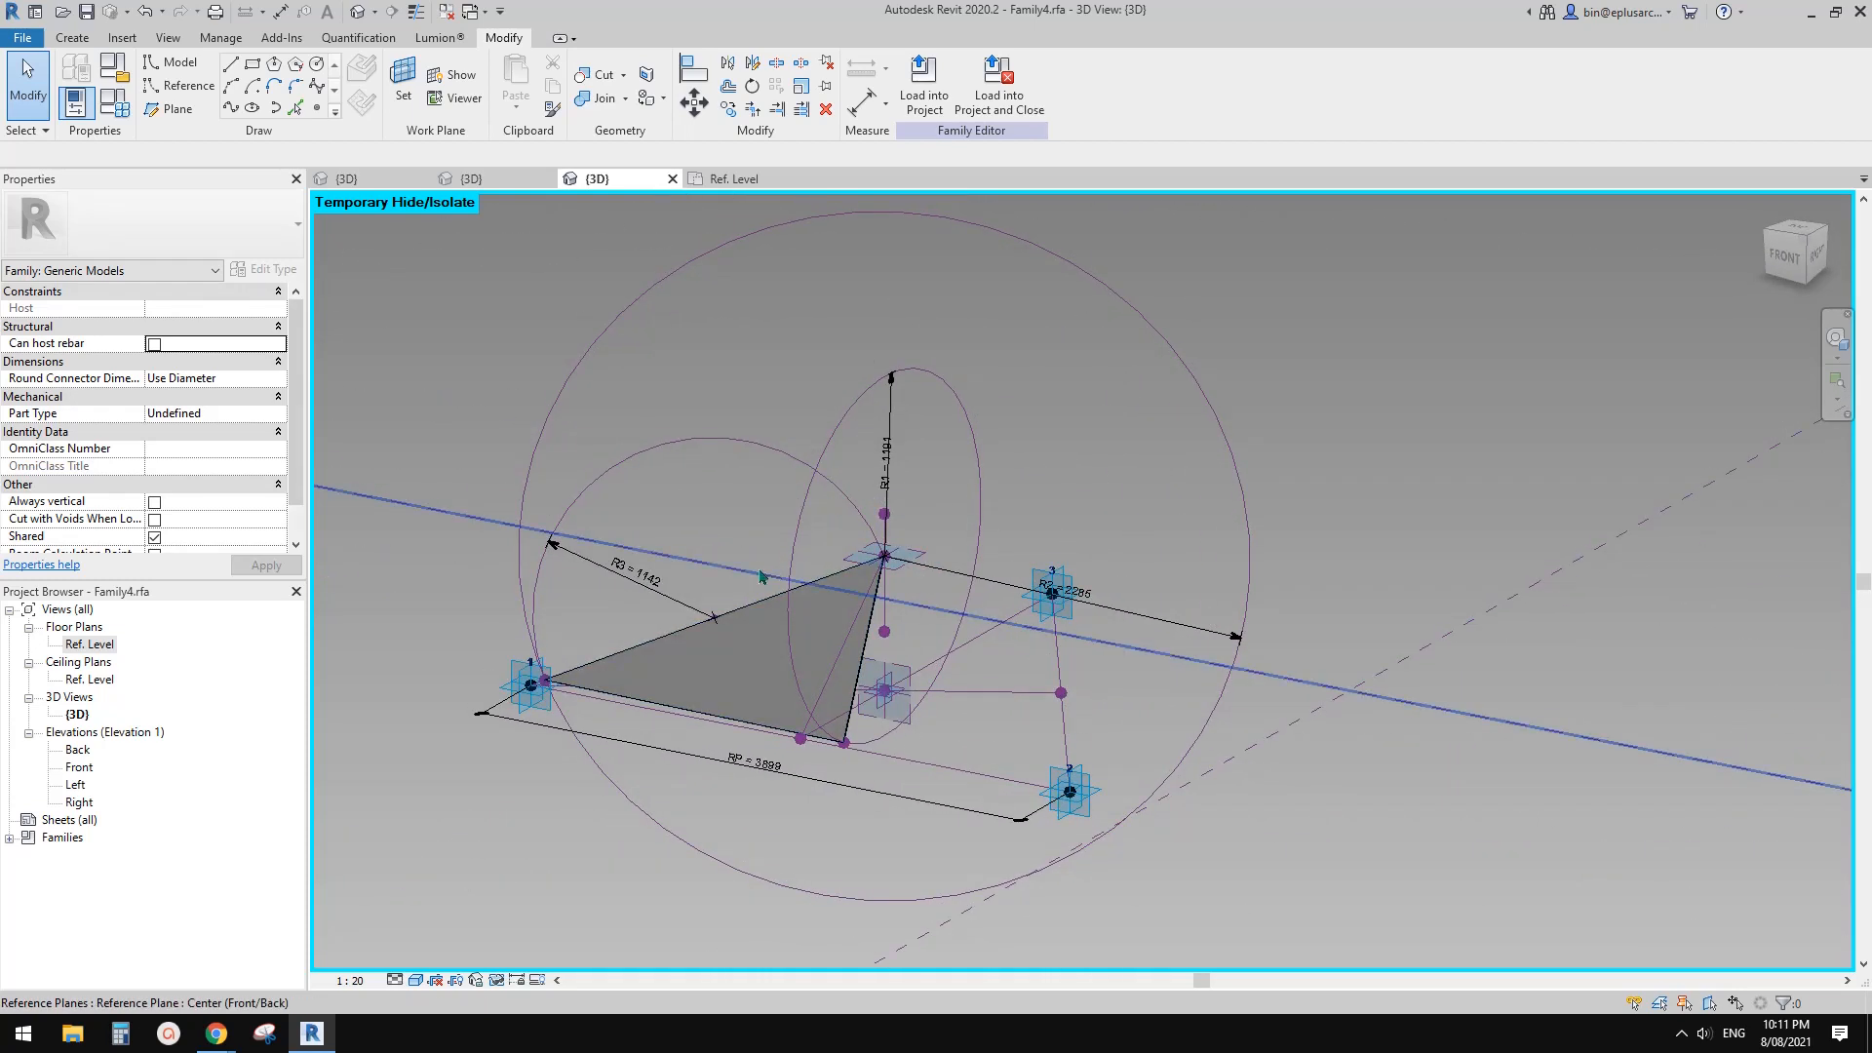
shift+middle_drag(762, 576, 723, 539)
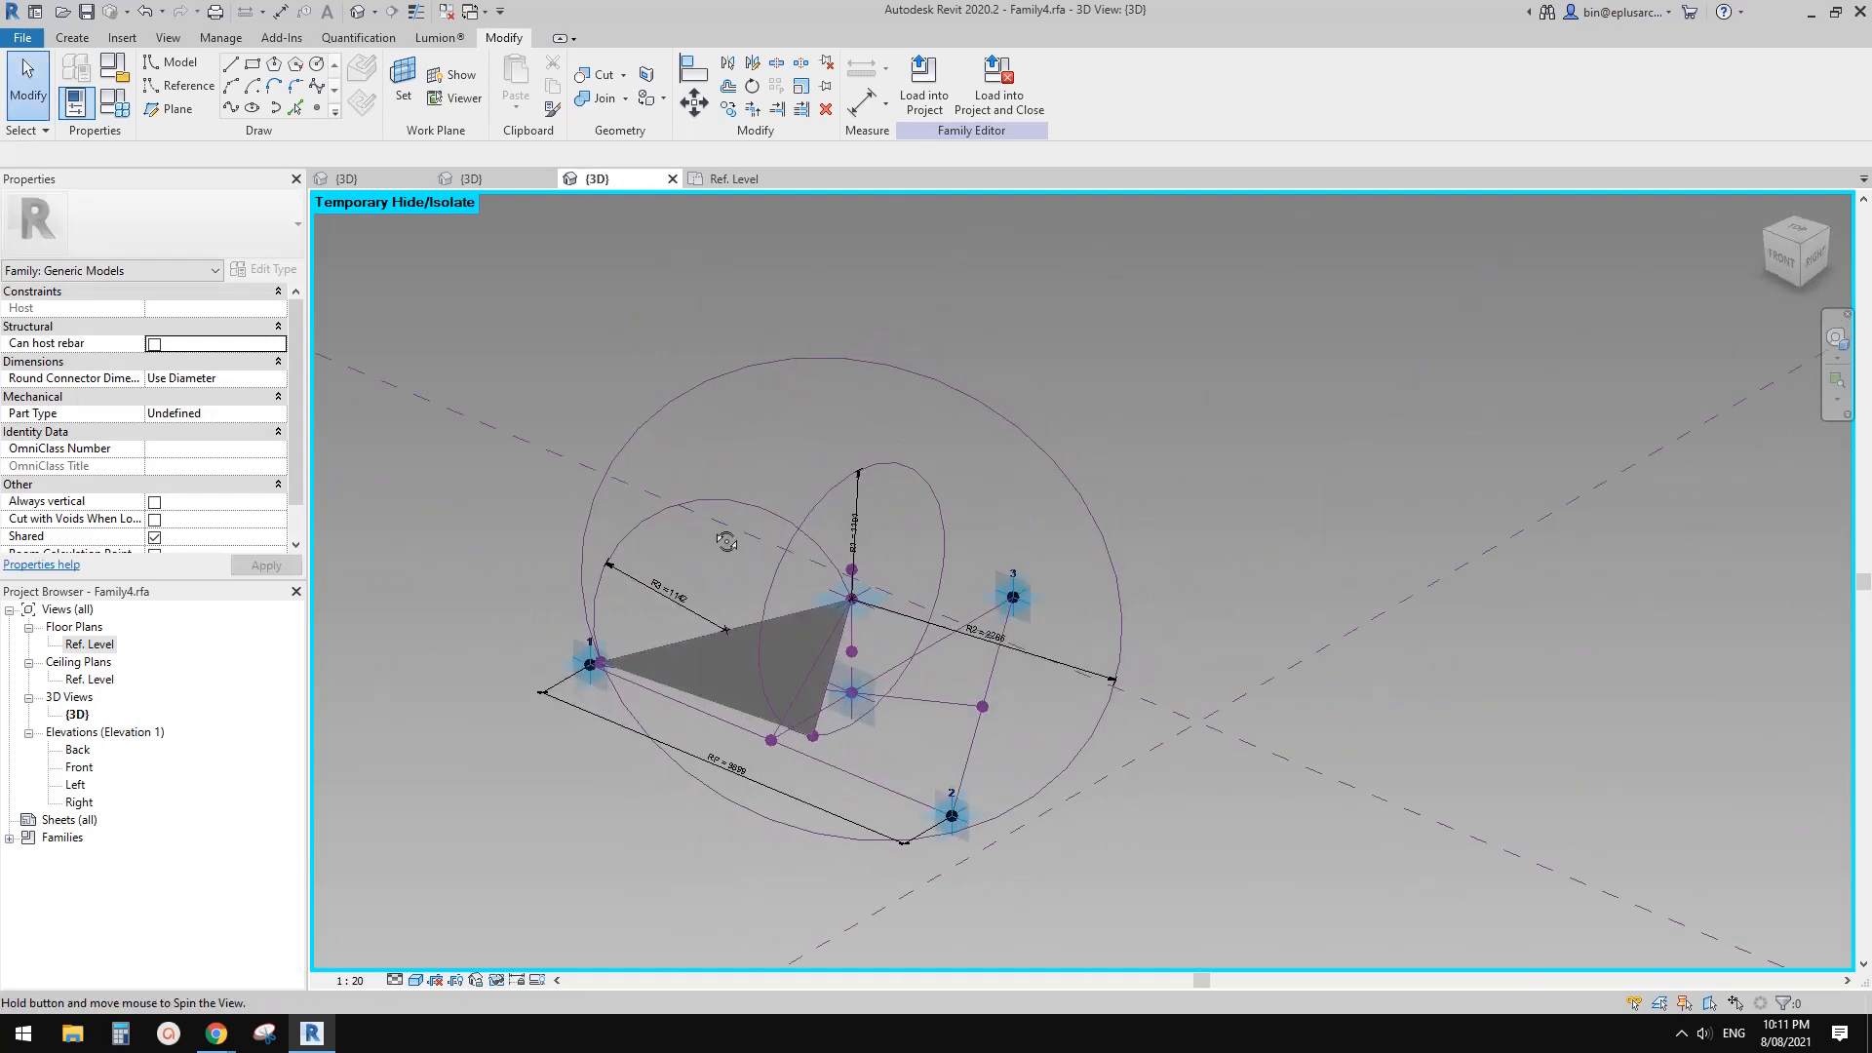
scroll(866, 533, up, 2)
middle_drag(866, 533, 887, 480)
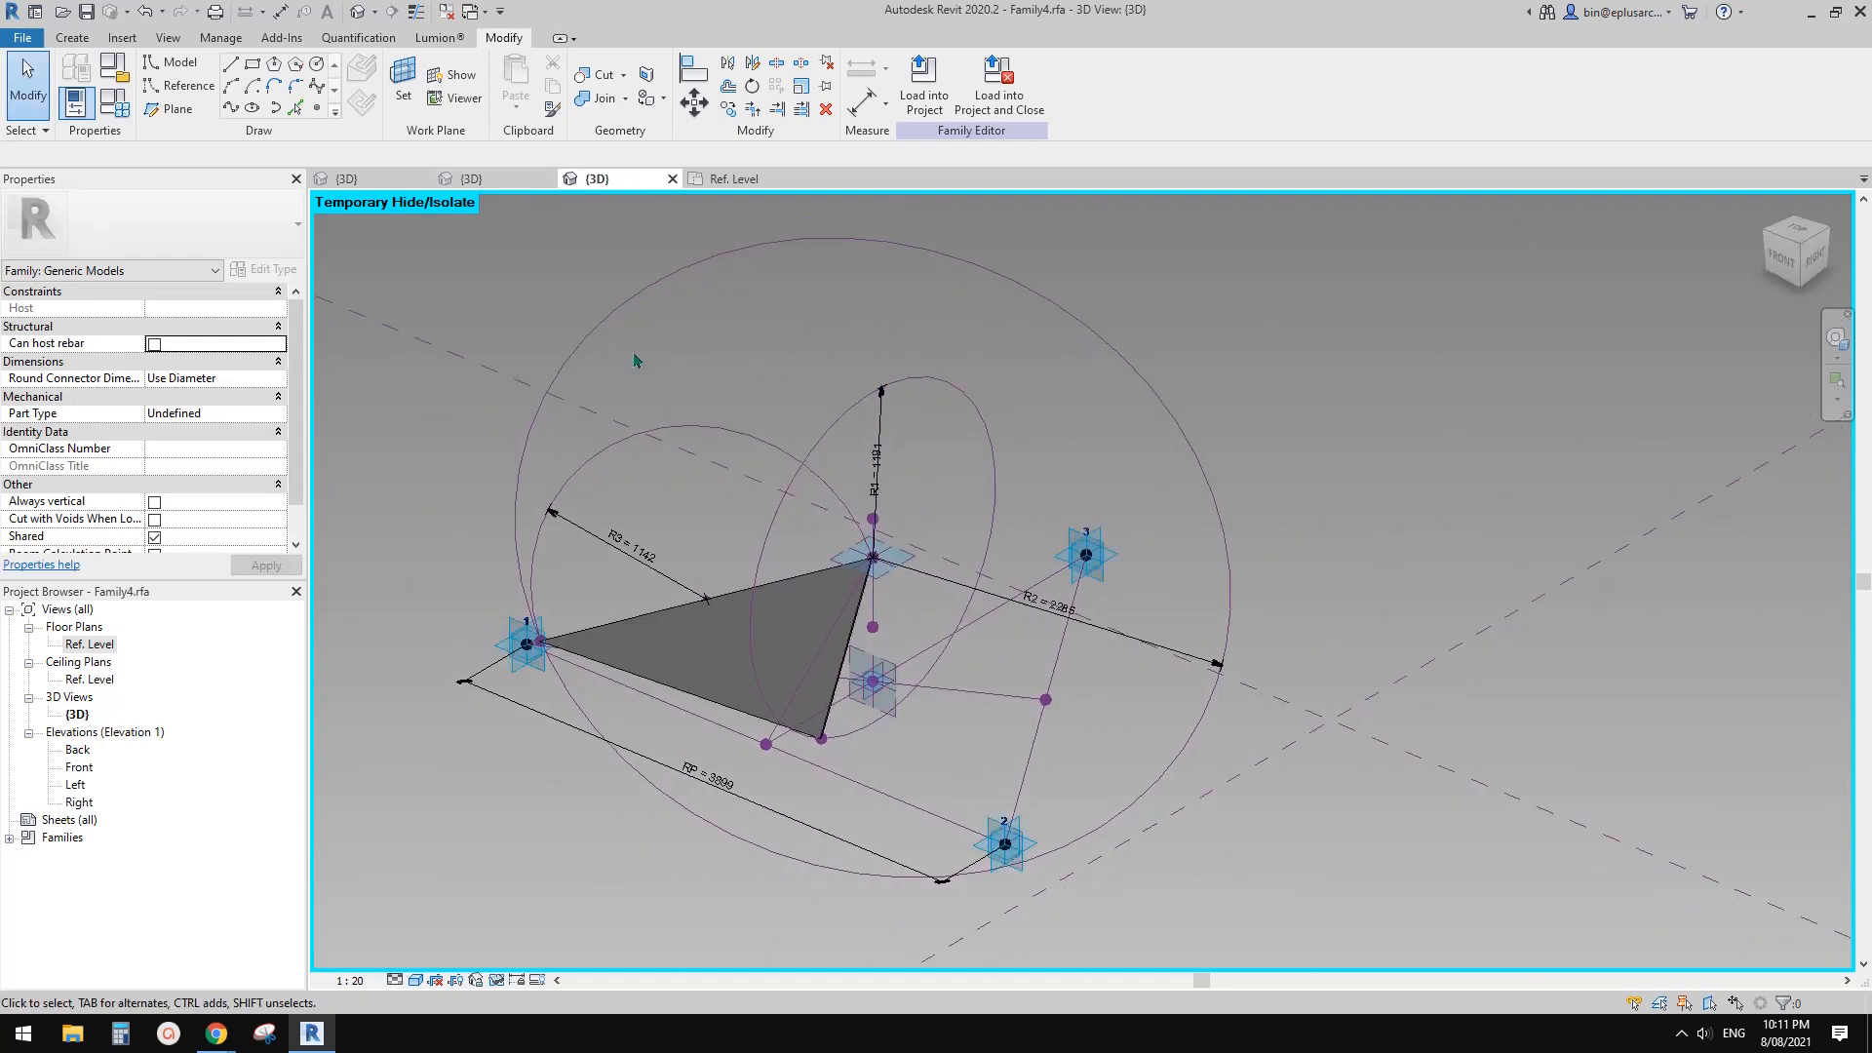
scroll(800, 567, down, 1)
shift+middle_drag(801, 569, 840, 617)
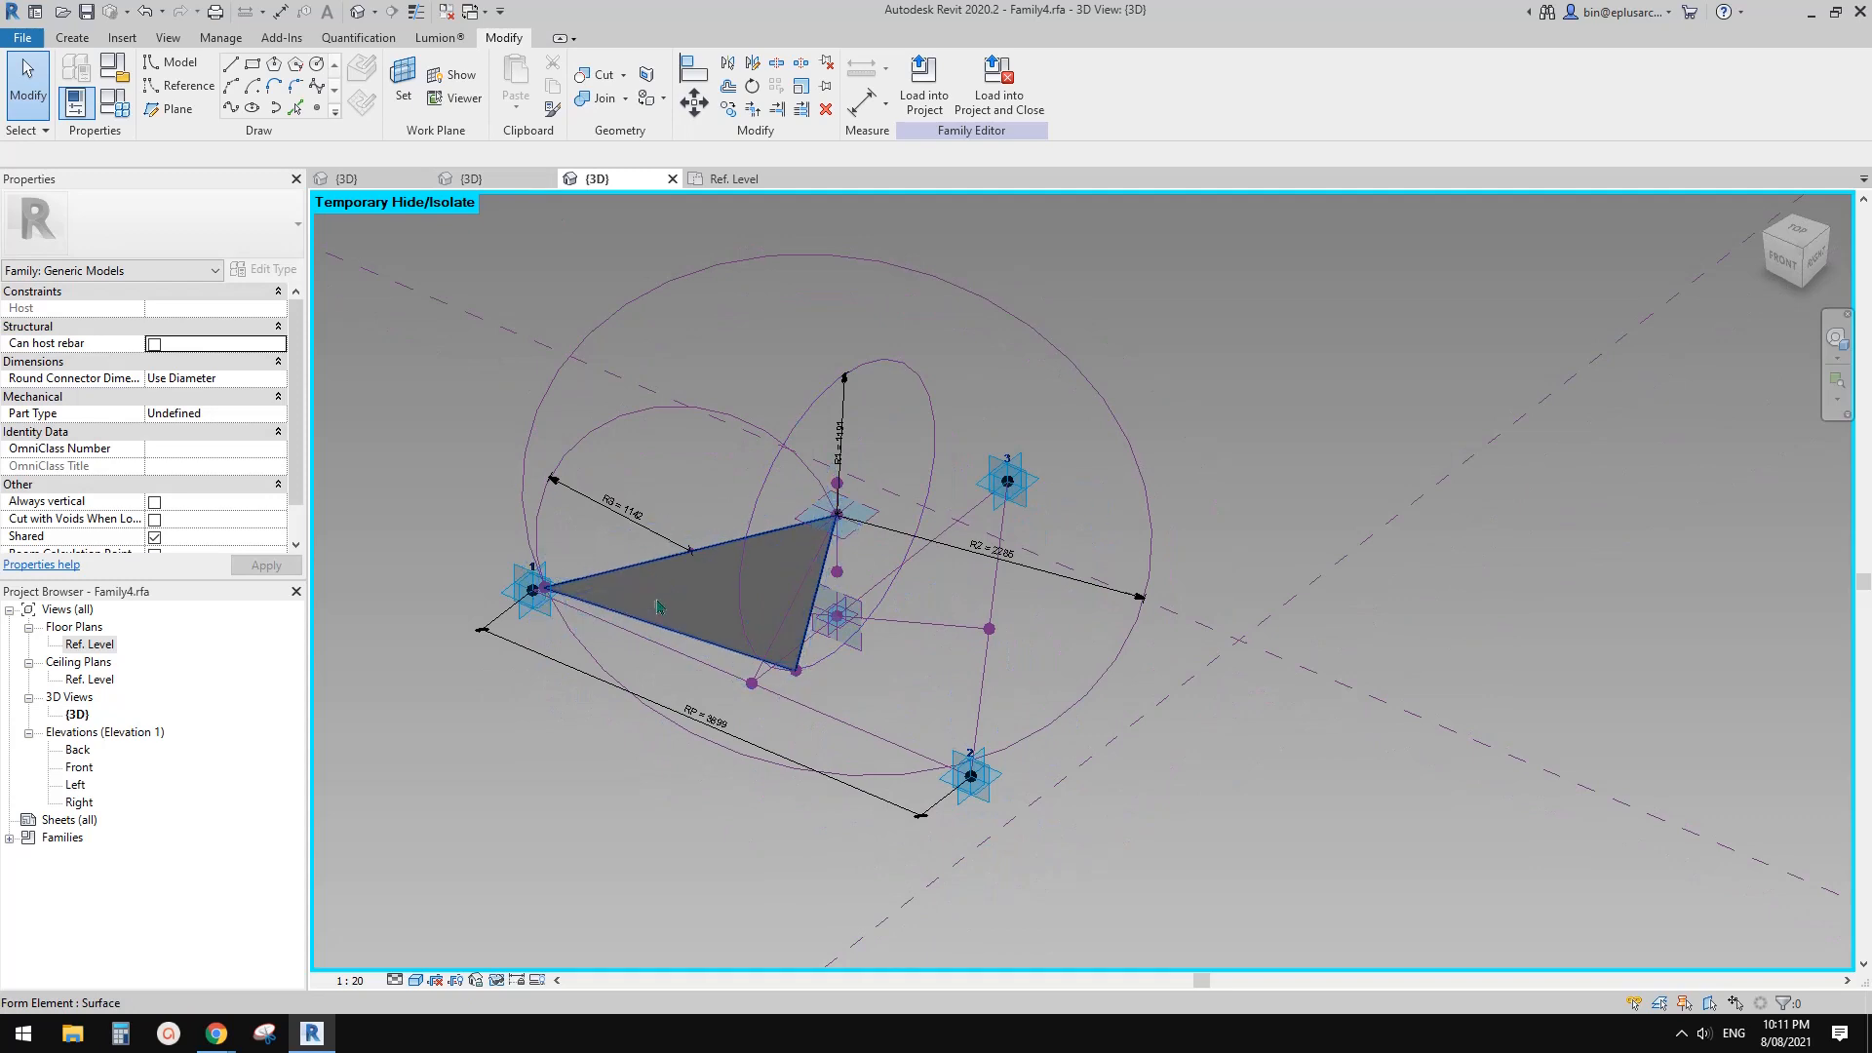
scroll(658, 603, up, 1)
middle_drag(658, 603, 728, 606)
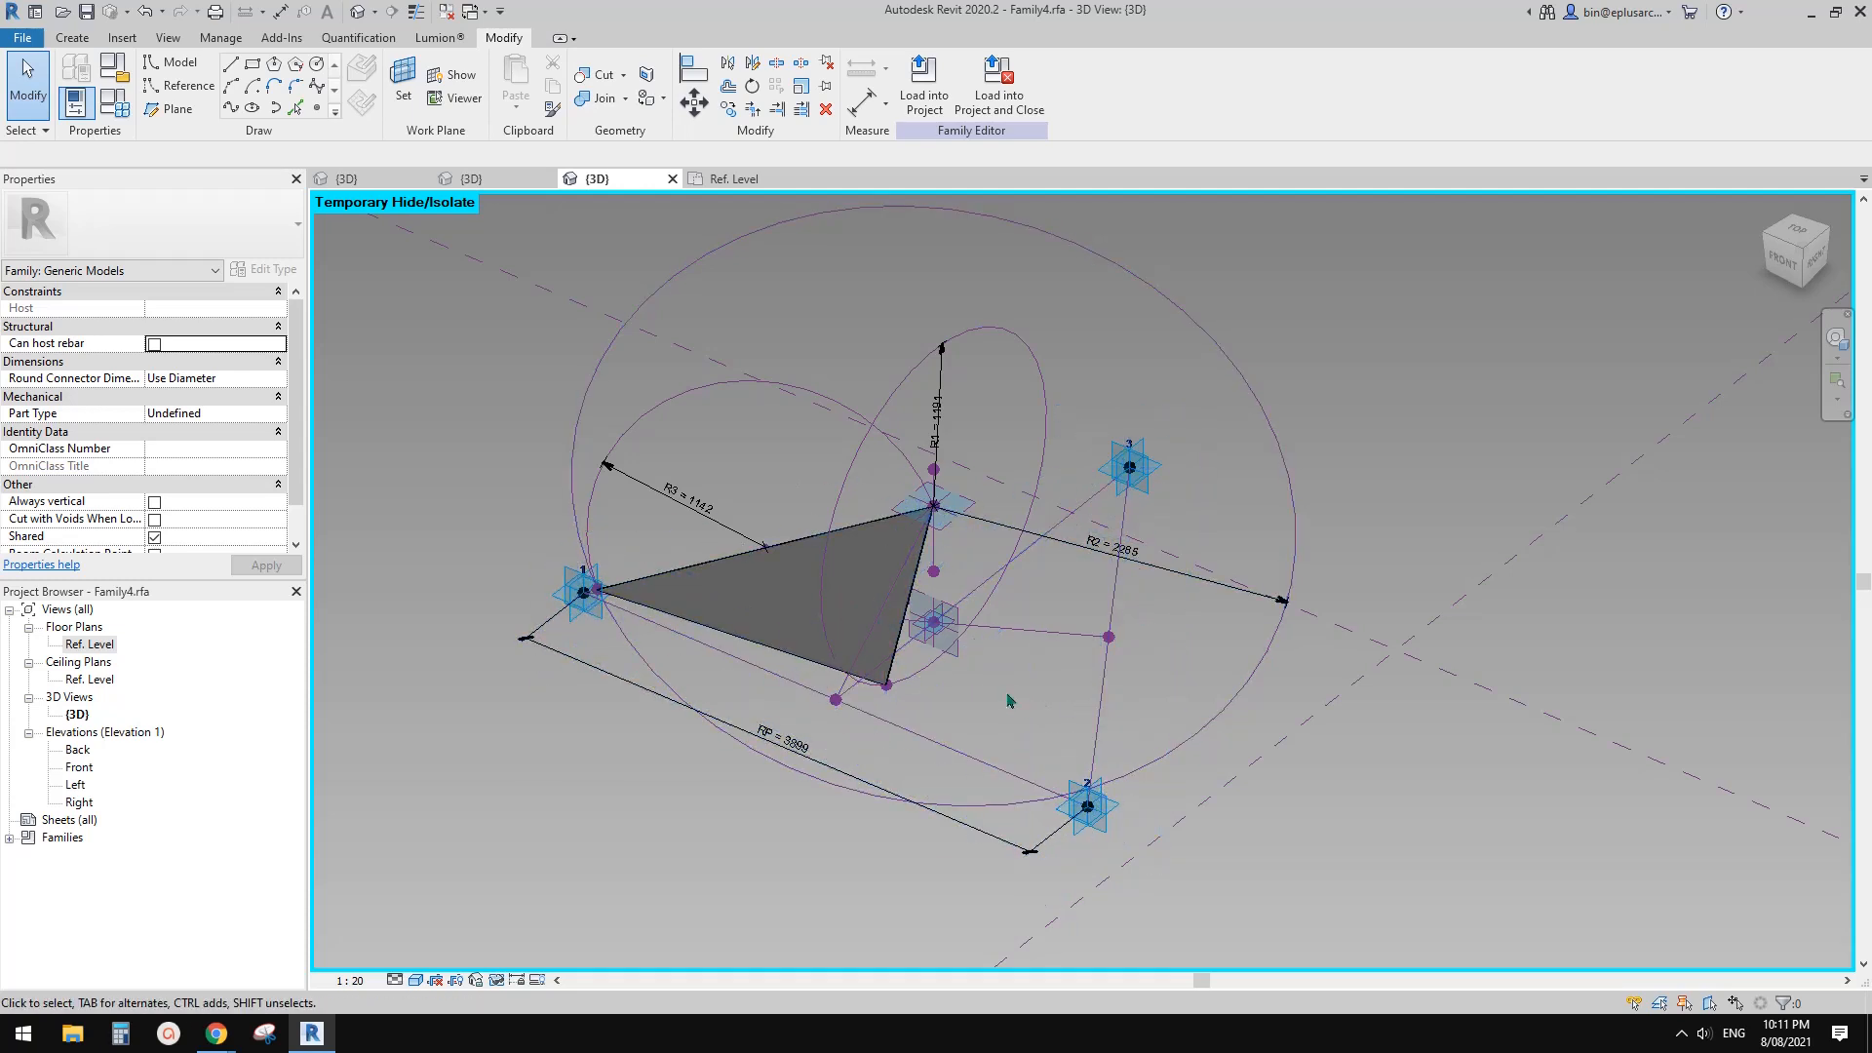
Examine the existing panel assembly in Family6's 3D view, and return to the Family4 3D view.
click(515, 183)
click(595, 178)
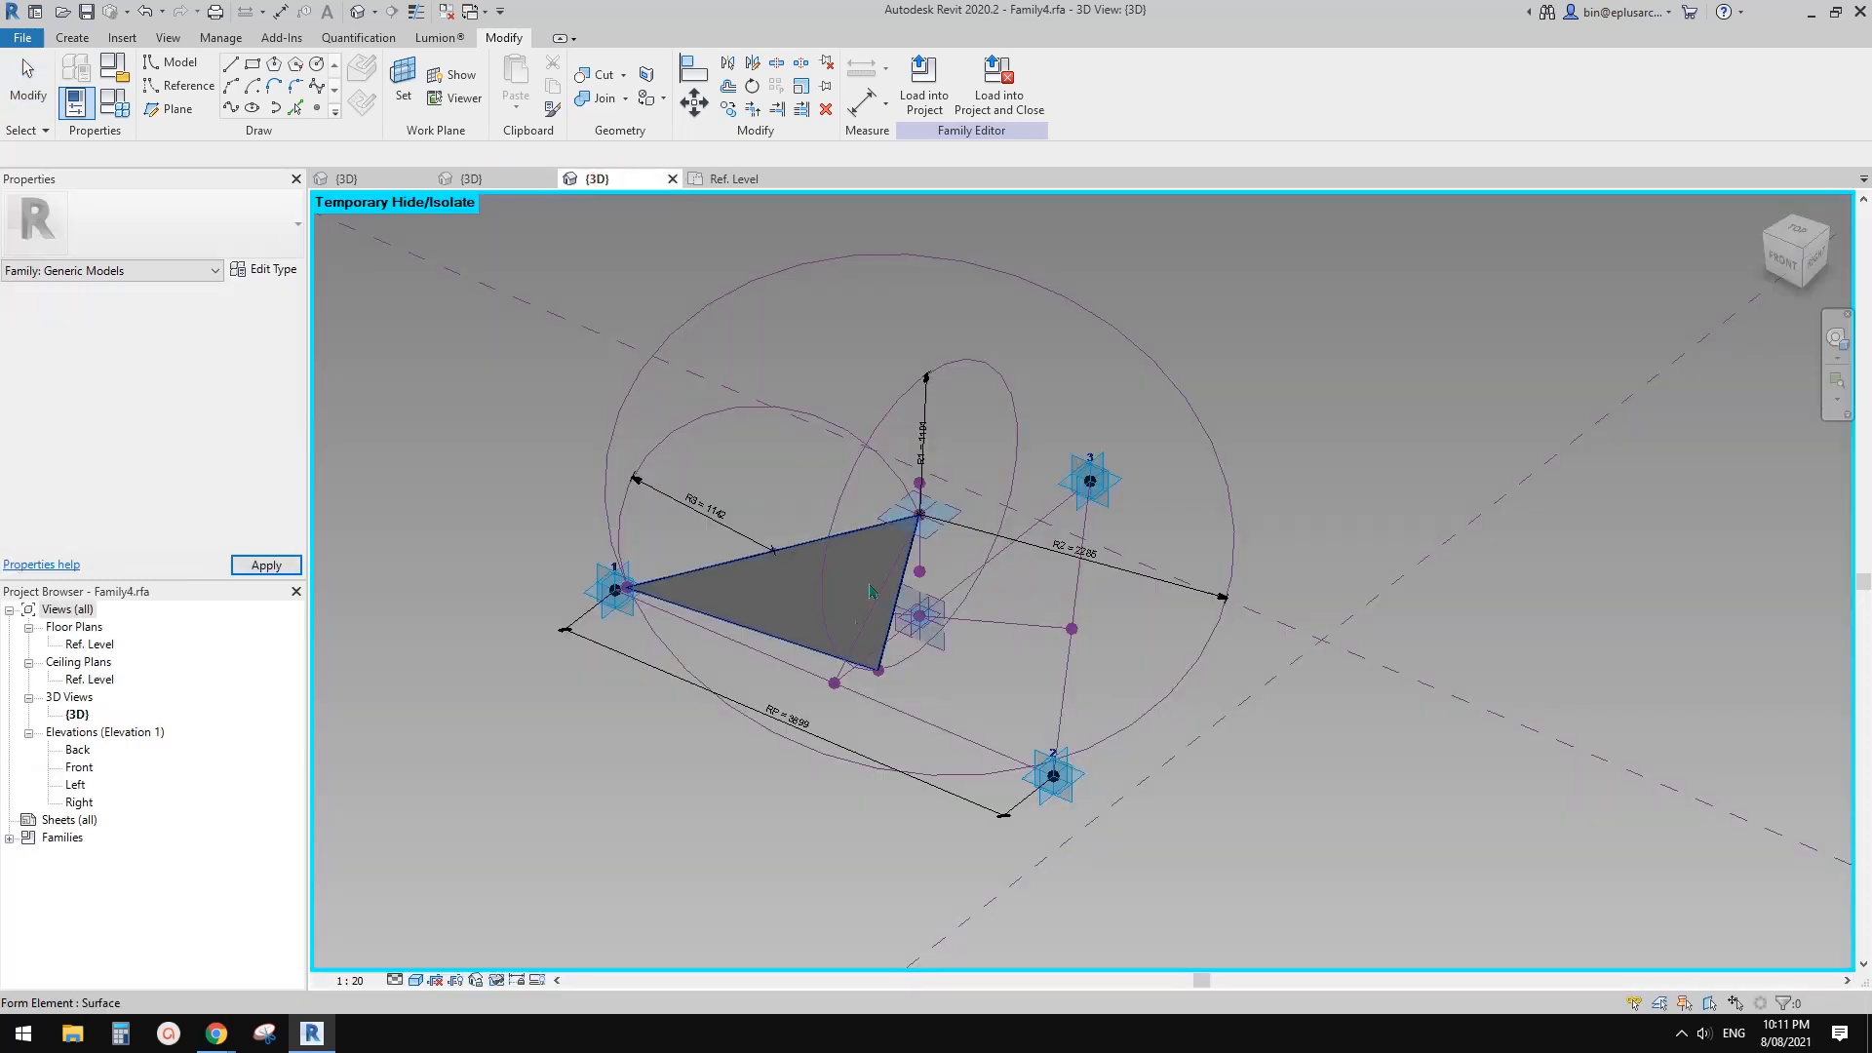
click(504, 179)
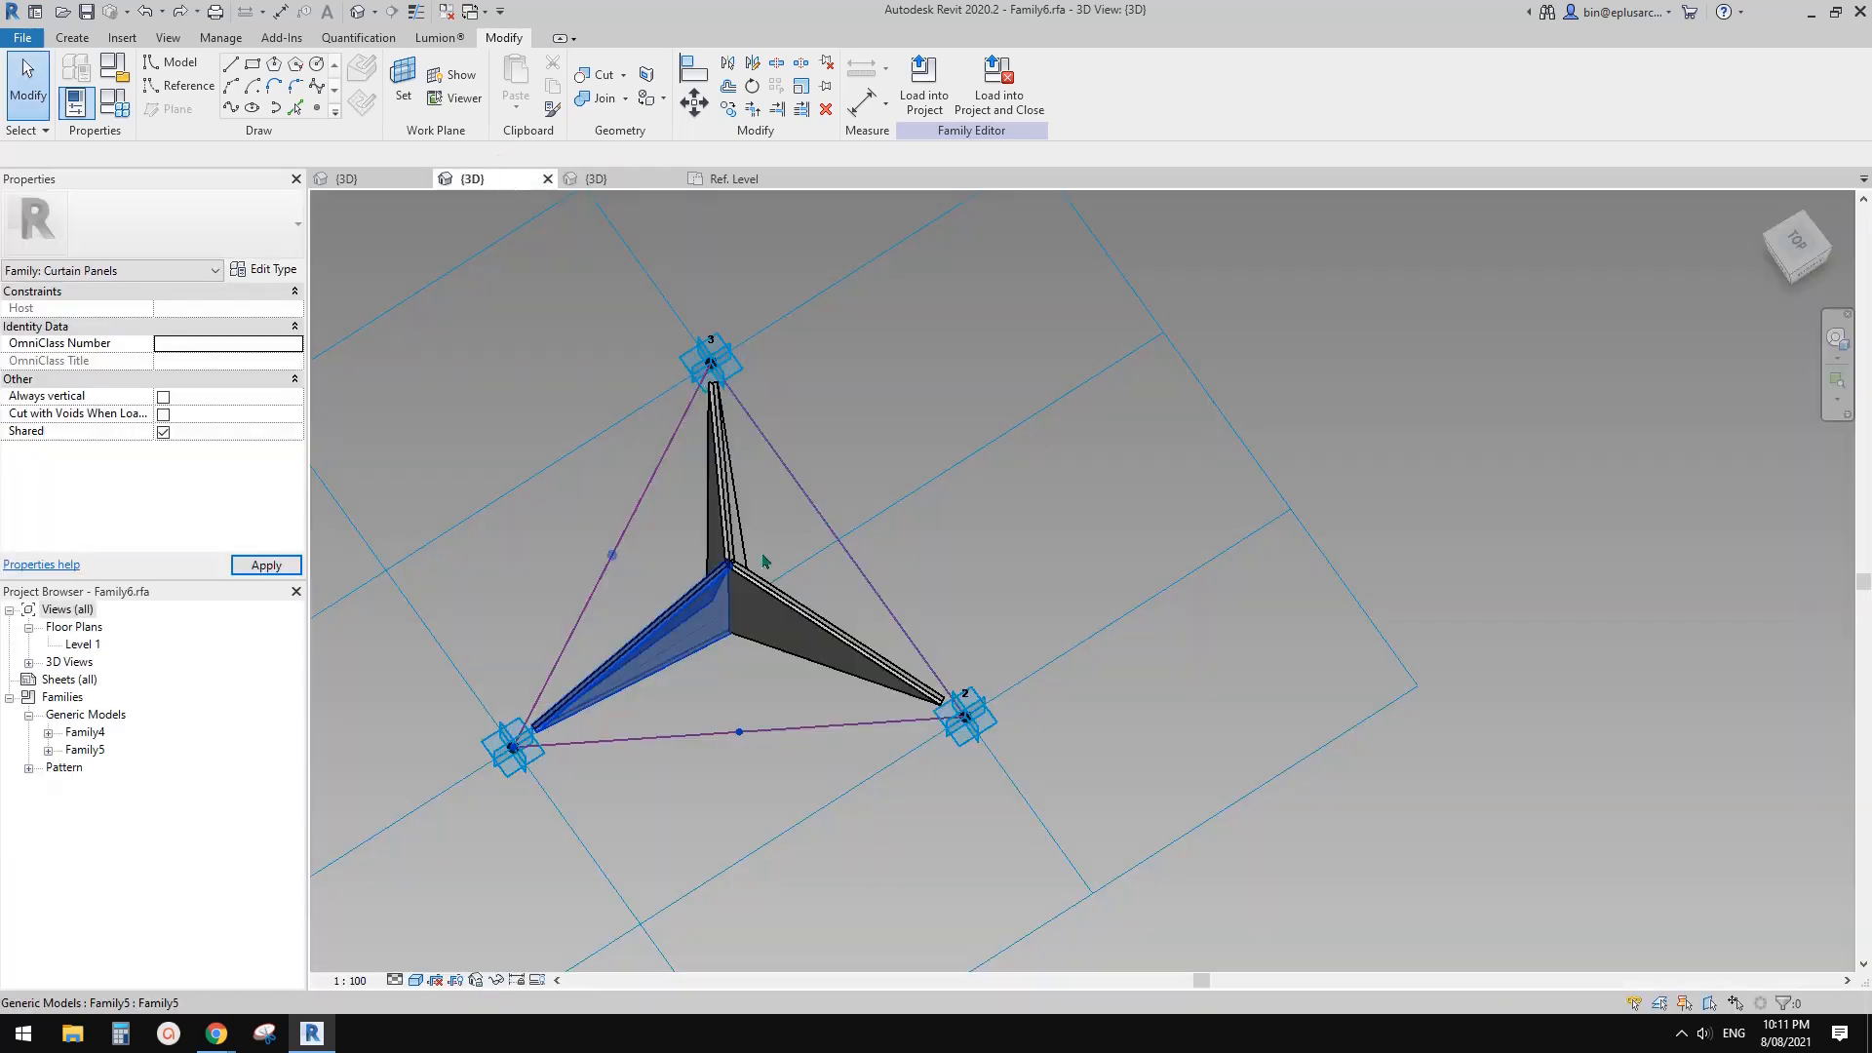
shift+middle_drag(765, 561, 692, 498)
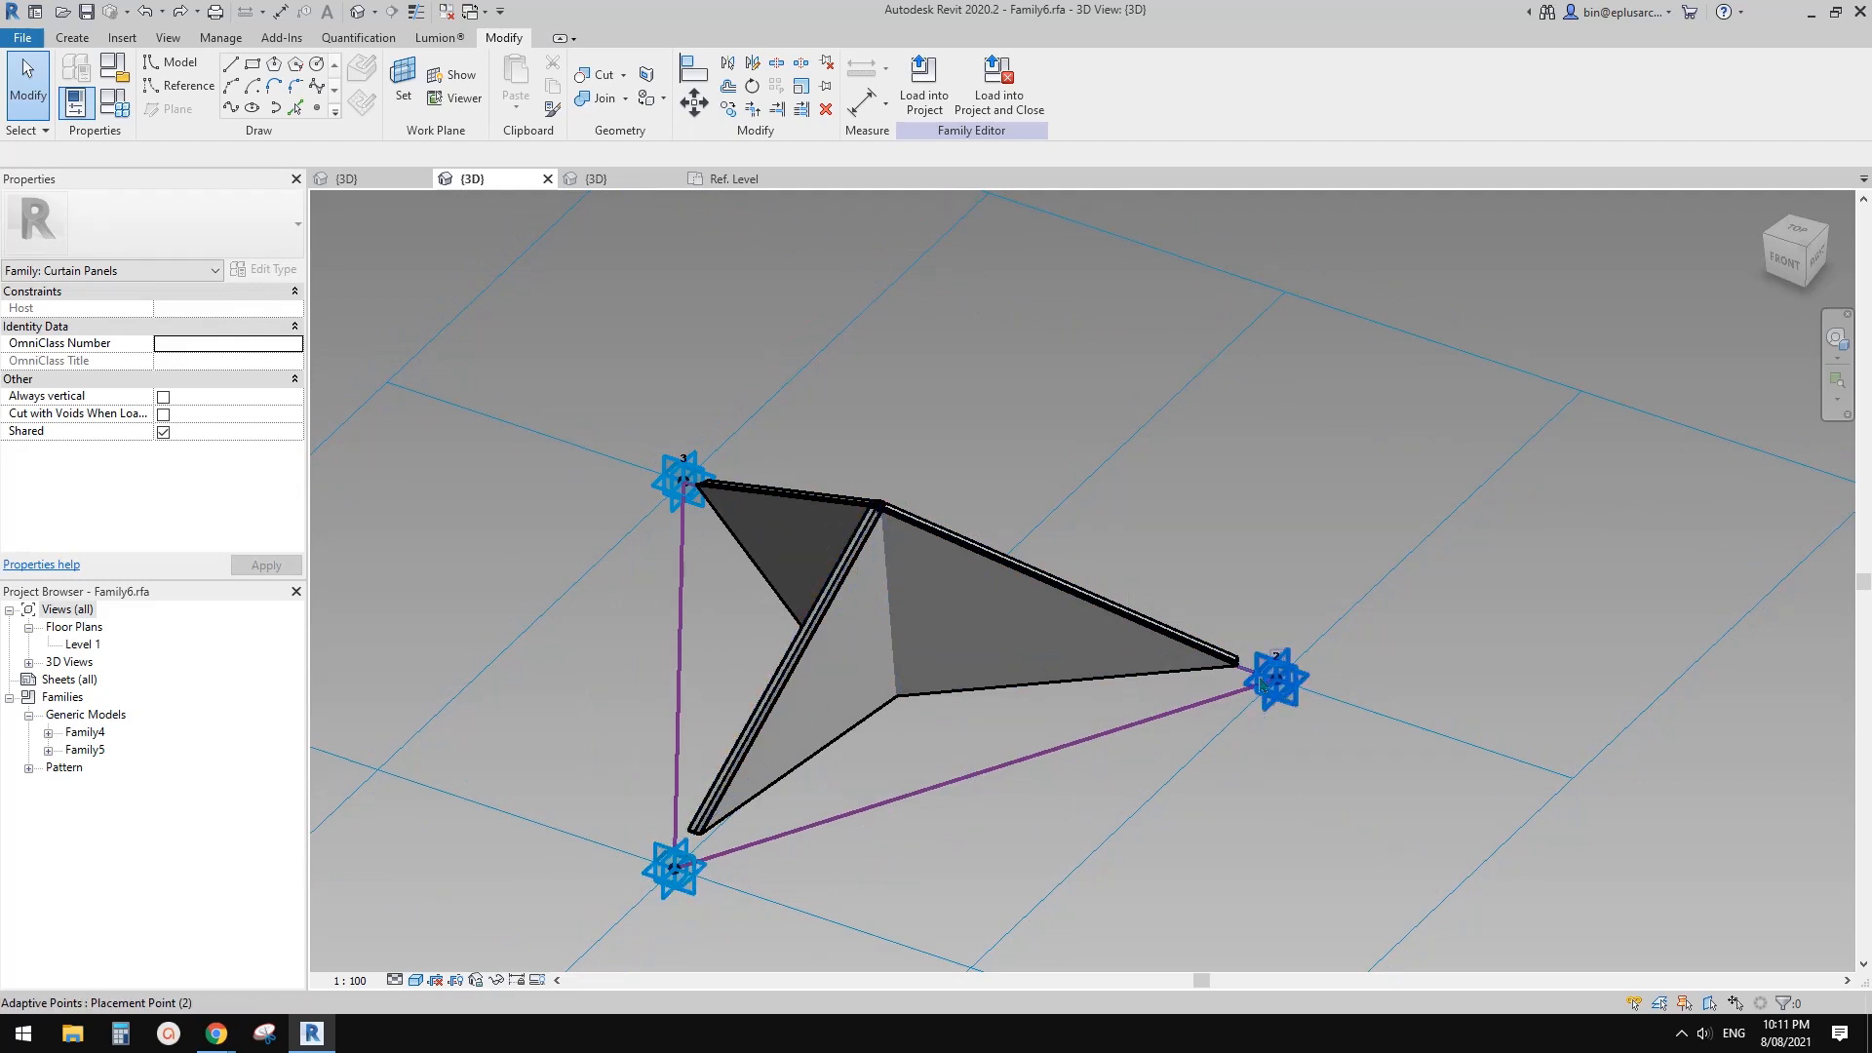
middle_drag(1122, 605, 1148, 548)
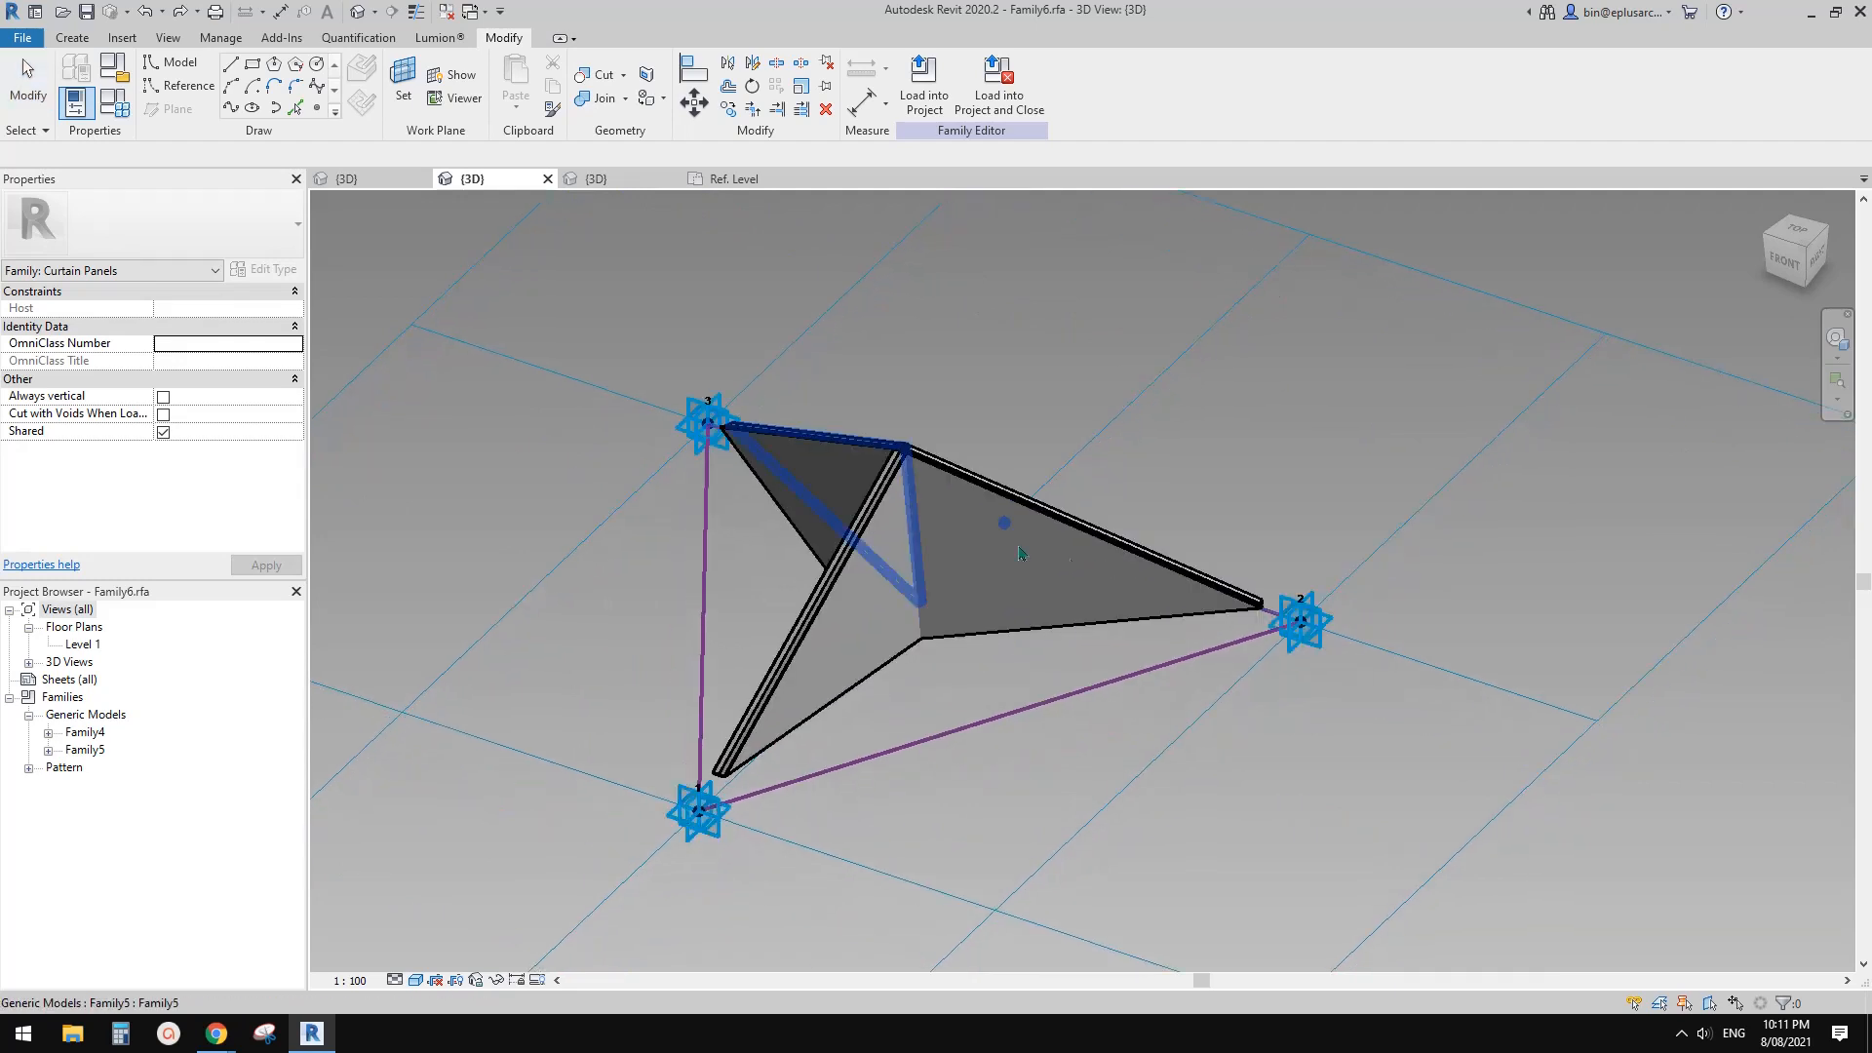
click(629, 179)
click(512, 176)
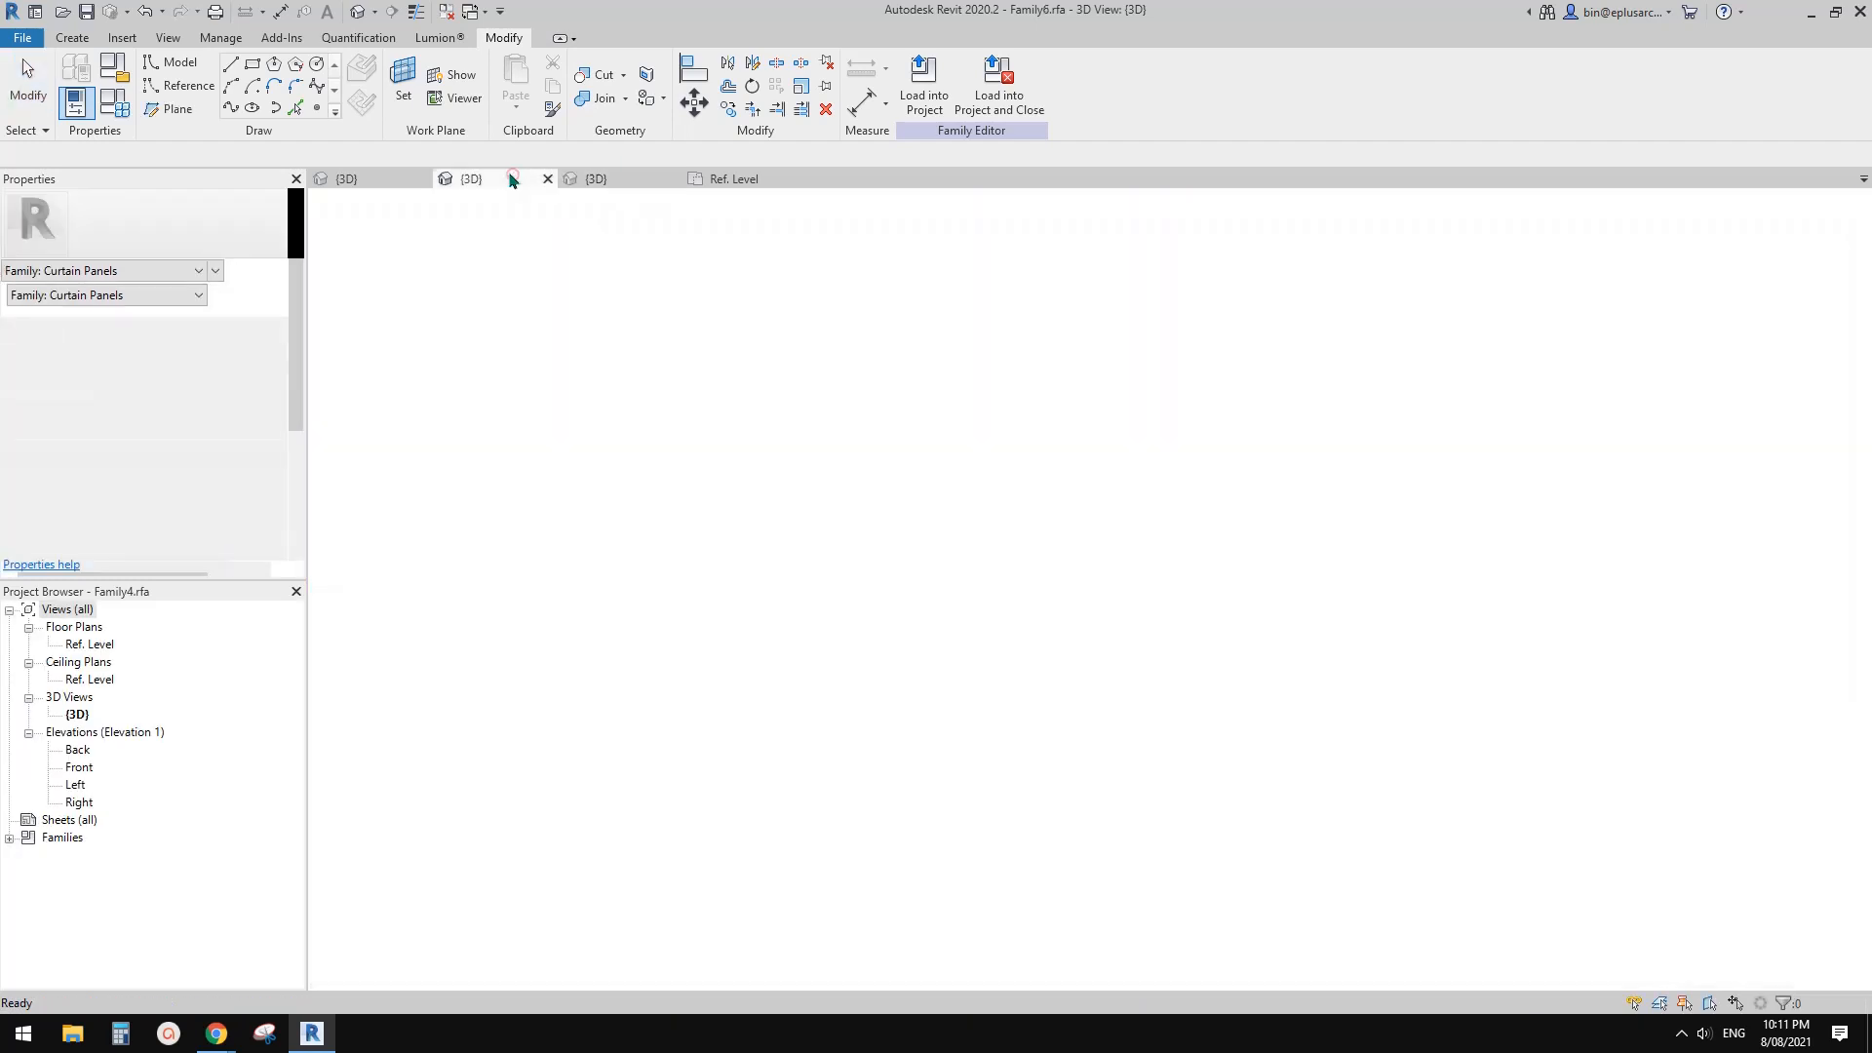
click(639, 182)
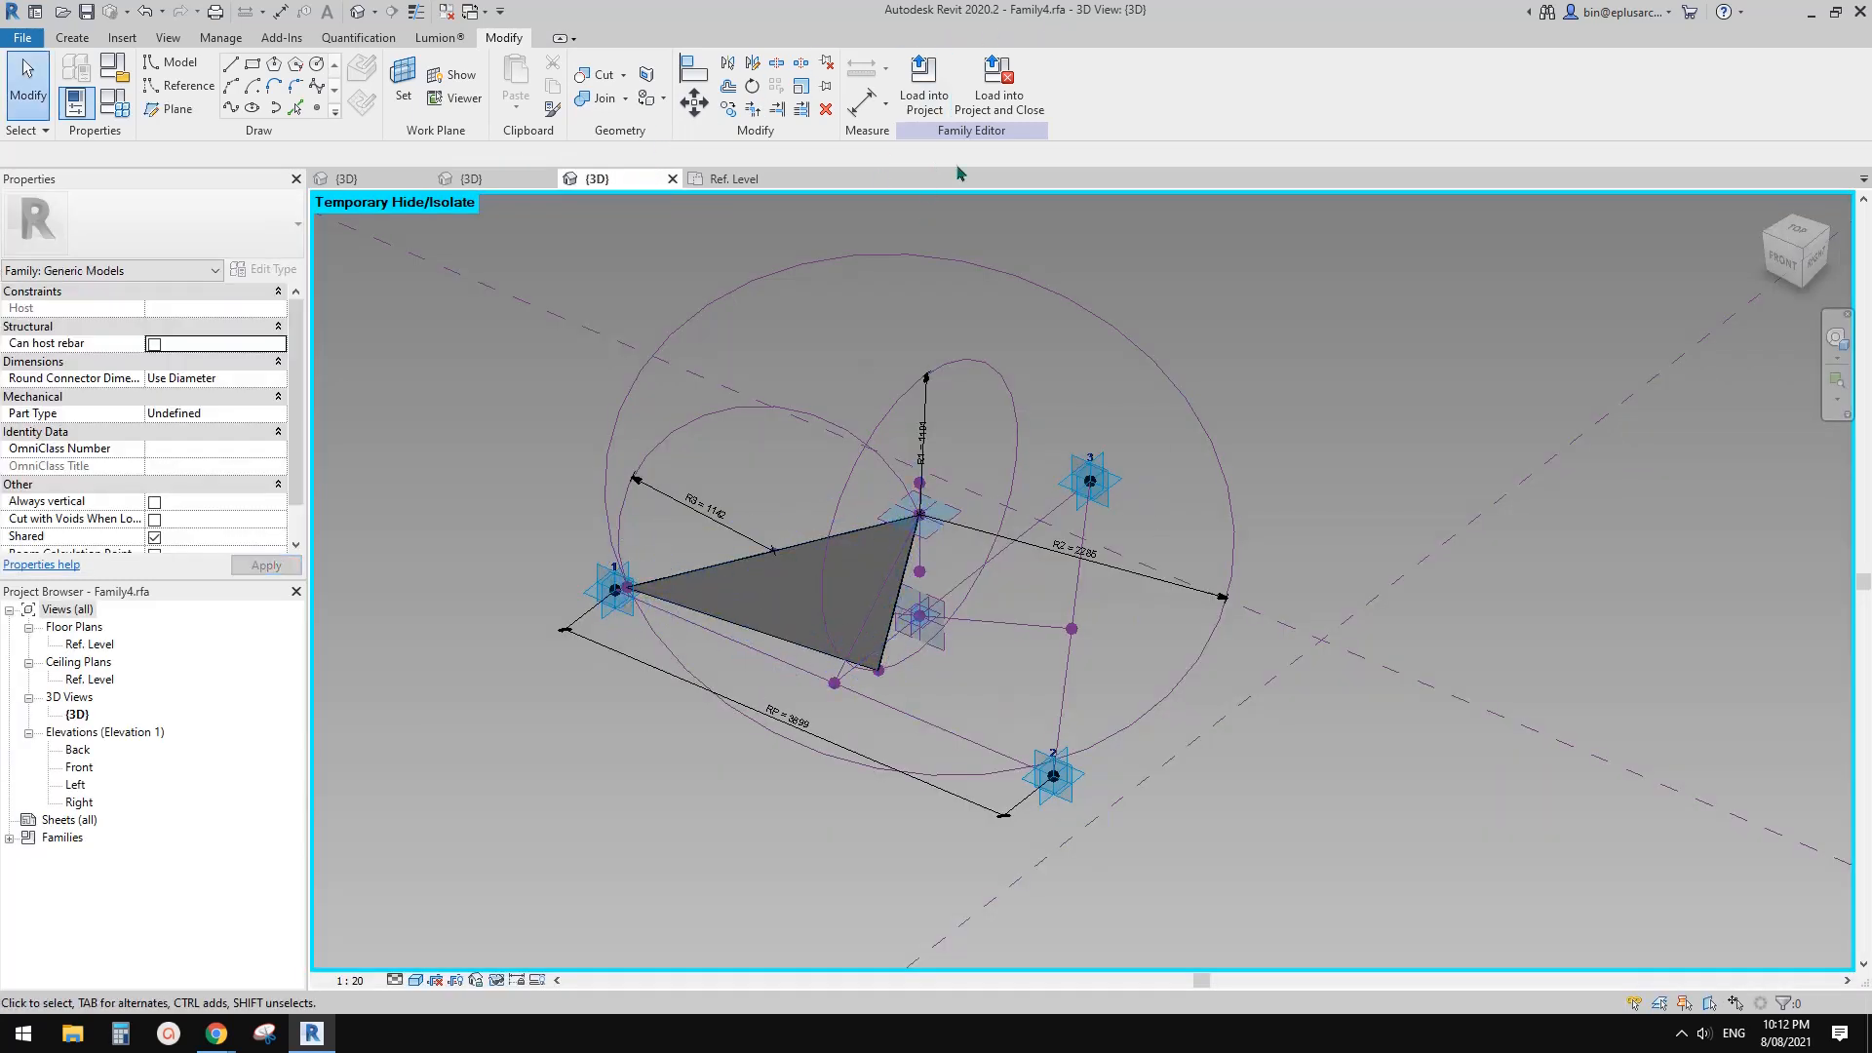
Load the edited Family4 into Family6.rfa only, overwriting the existing version.
click(927, 88)
click(627, 367)
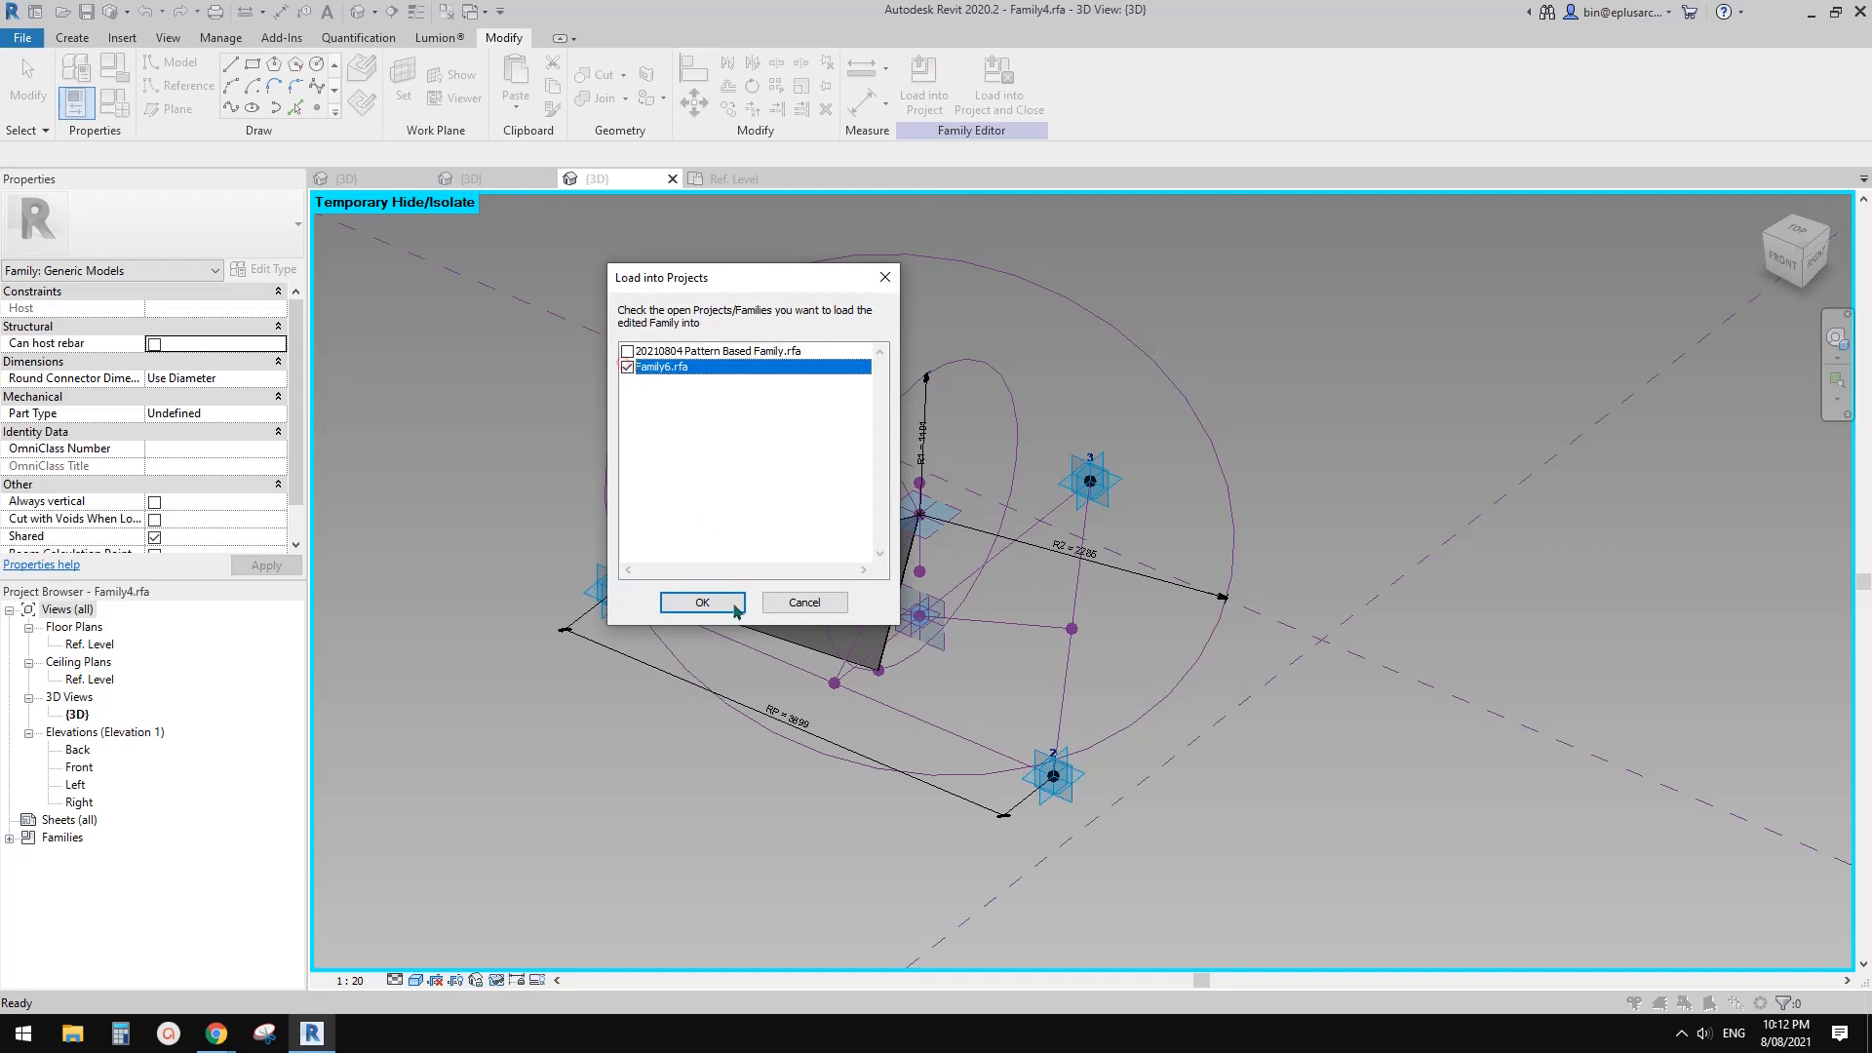
click(702, 602)
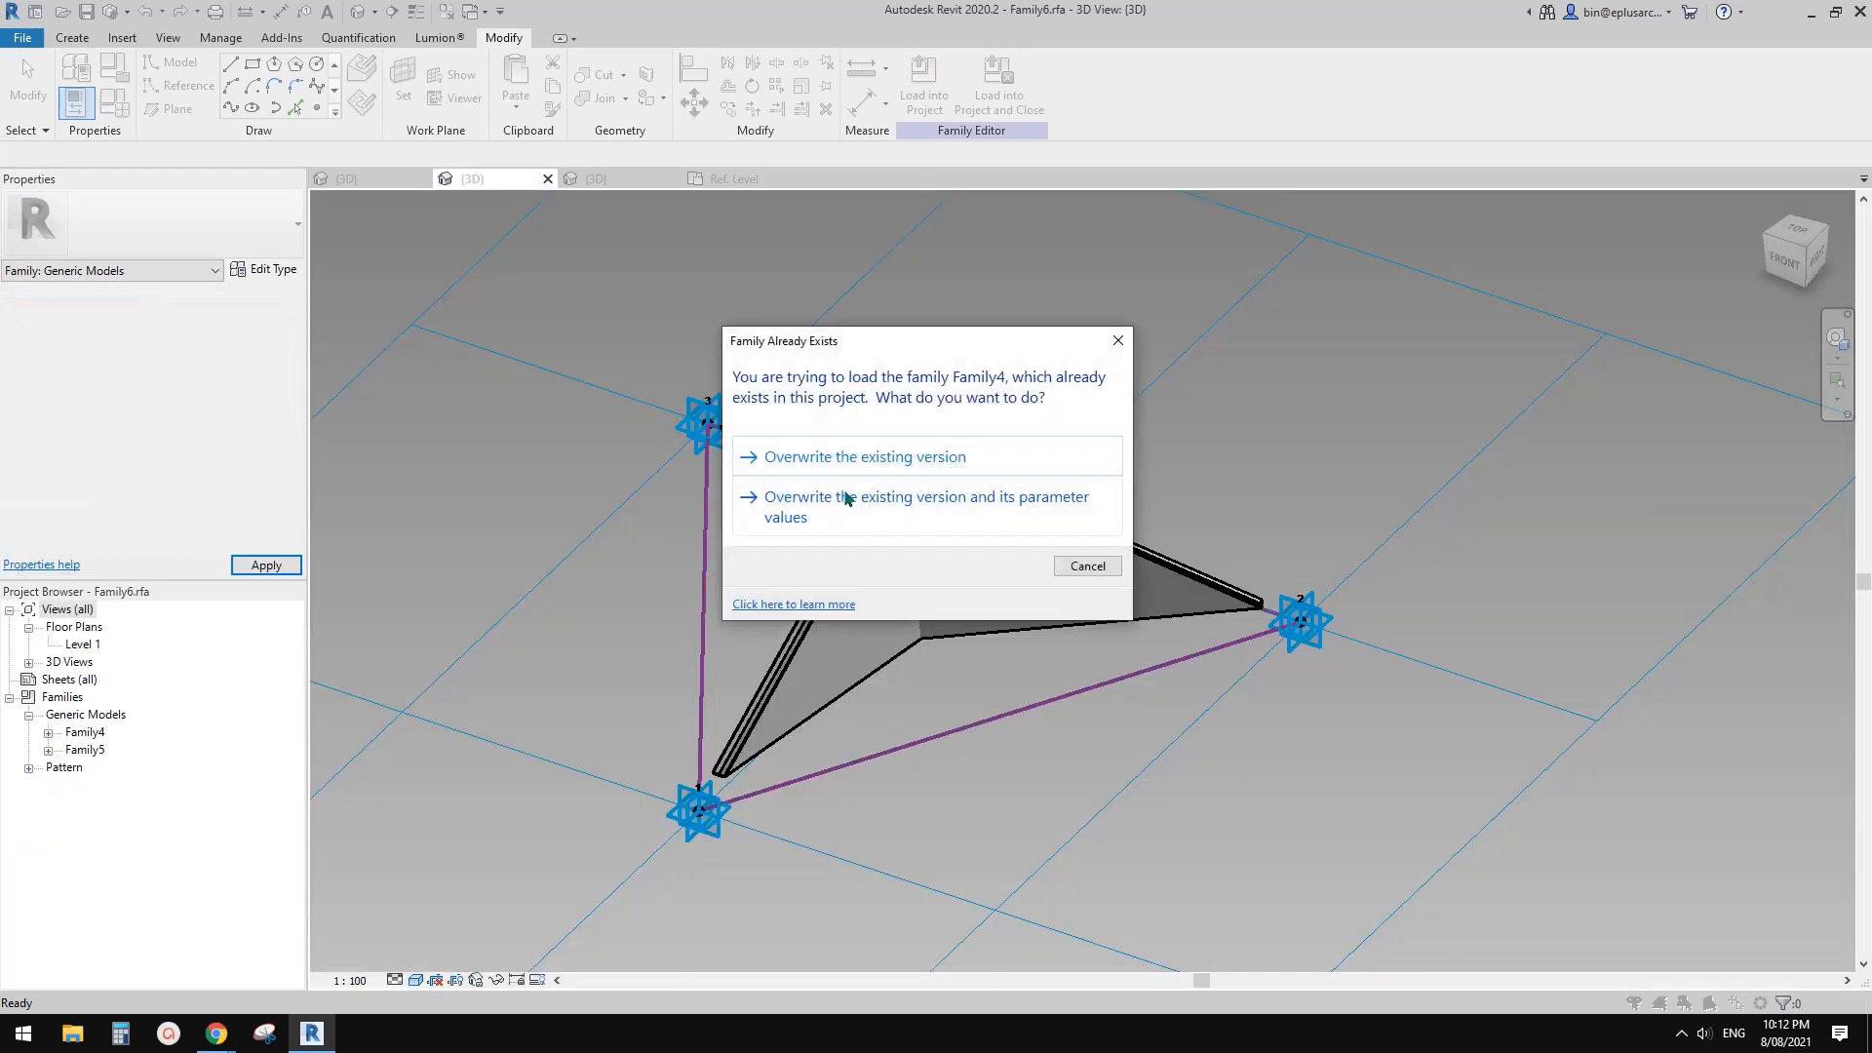
click(846, 498)
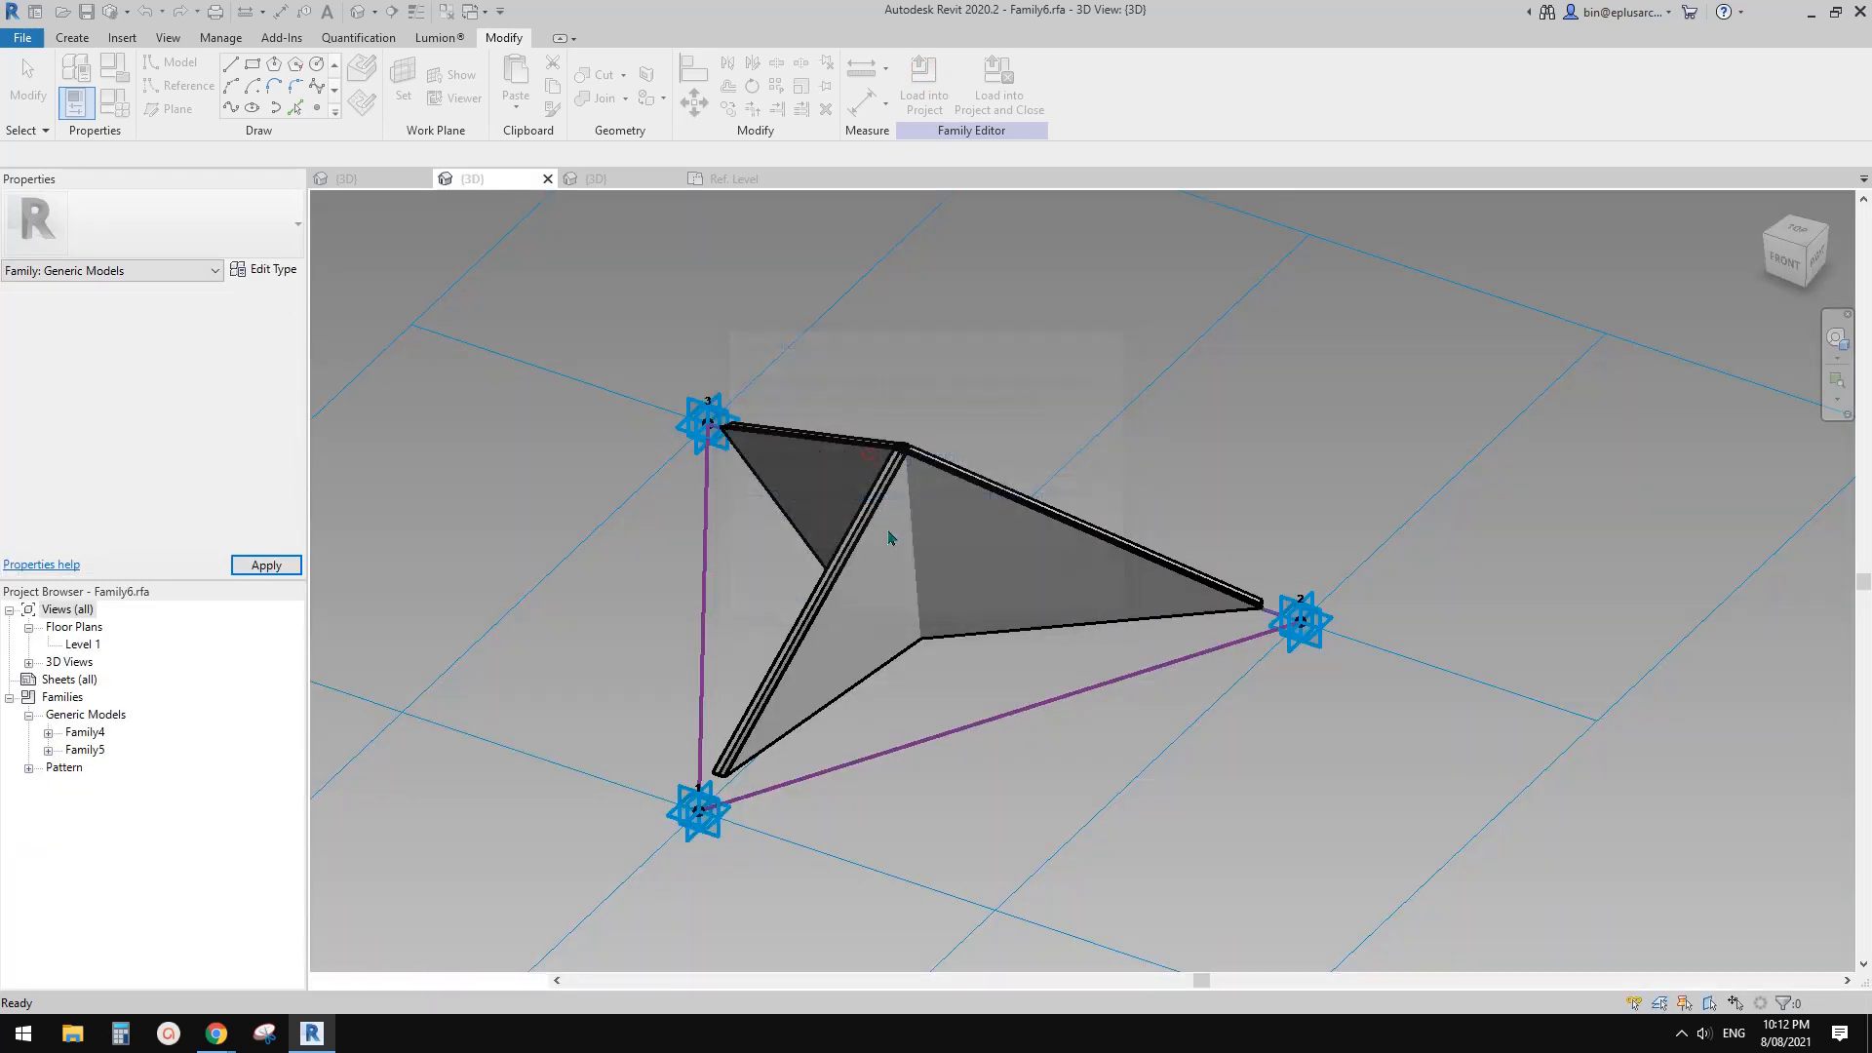
Delete the three oversized Family4 panels displaced from the triangle in Family6.
click(789, 570)
scroll(790, 571, down, 2)
shift+middle_drag(790, 571, 952, 435)
click(904, 419)
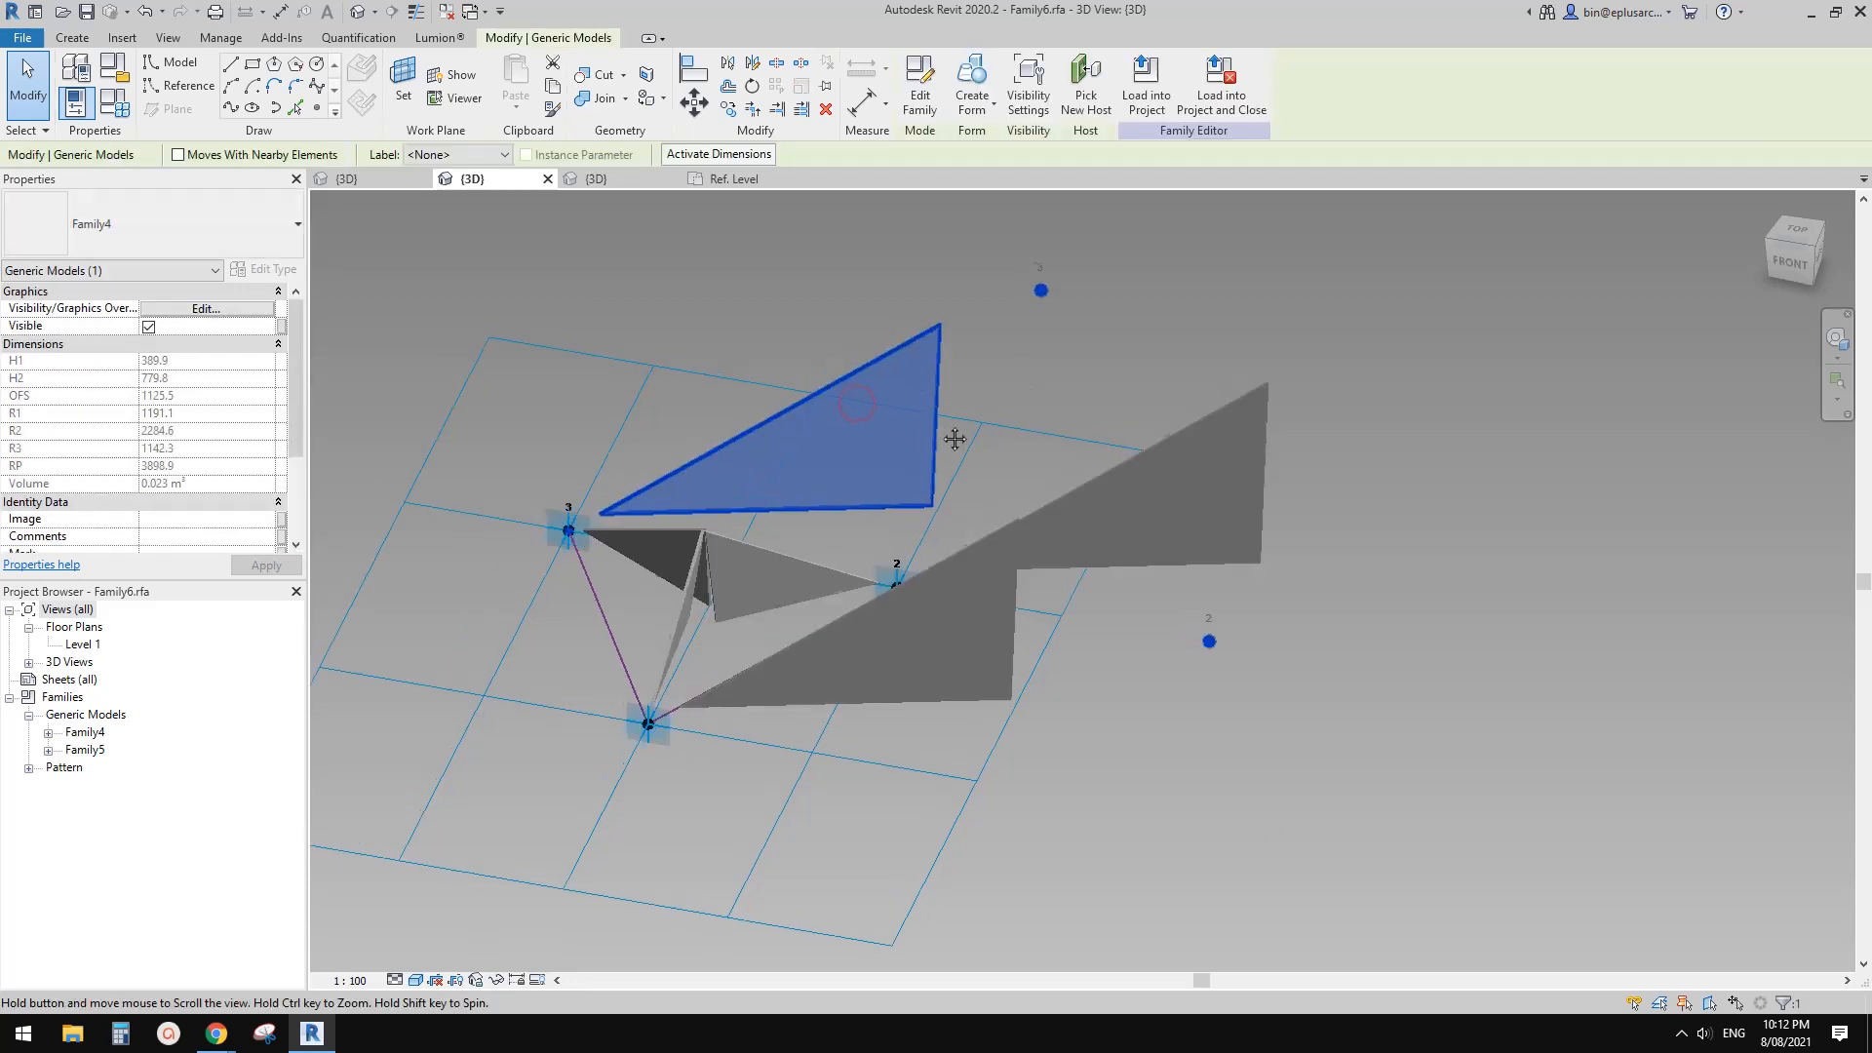
key(Delete)
click(1215, 448)
key(Delete)
click(948, 657)
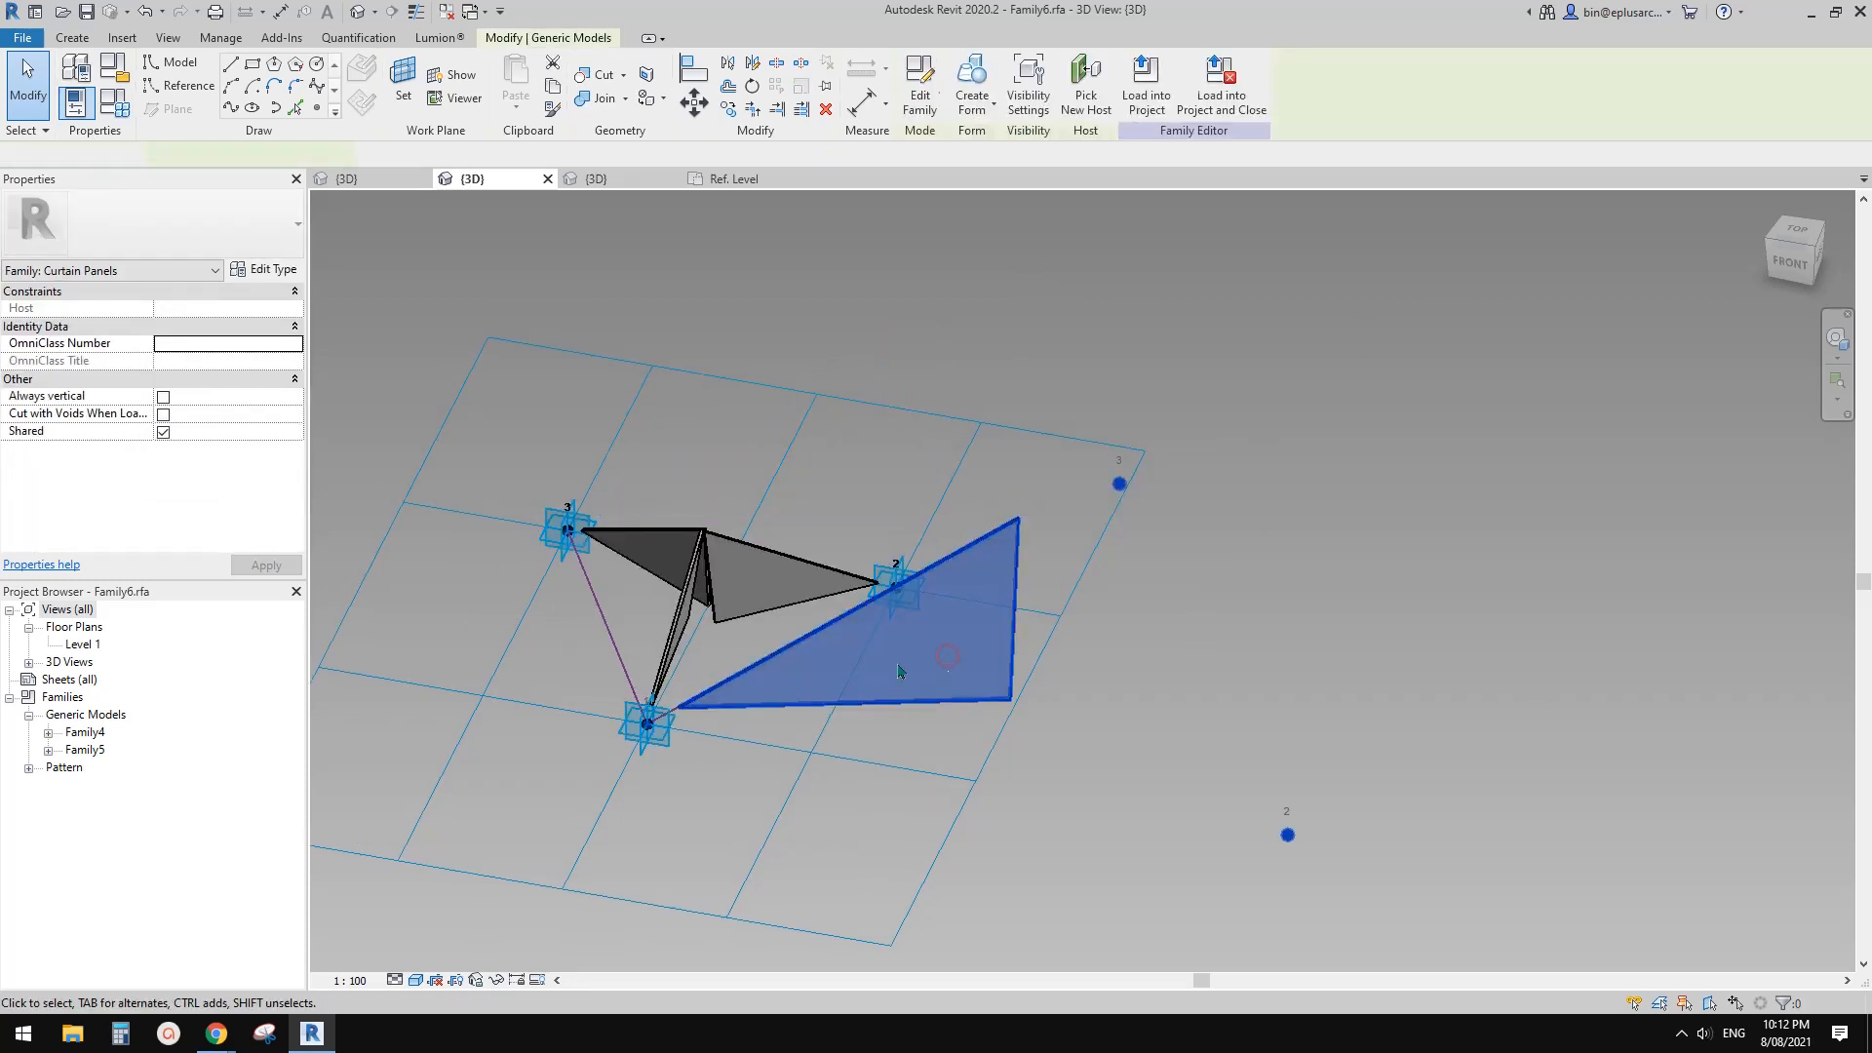
key(Delete)
Delete the remaining Family5 panels inside the triangle, leaving only the placement points and reference lines.
scroll(795, 657, up, 1)
click(658, 592)
middle_drag(718, 597, 811, 653)
shift+middle_drag(810, 654, 710, 702)
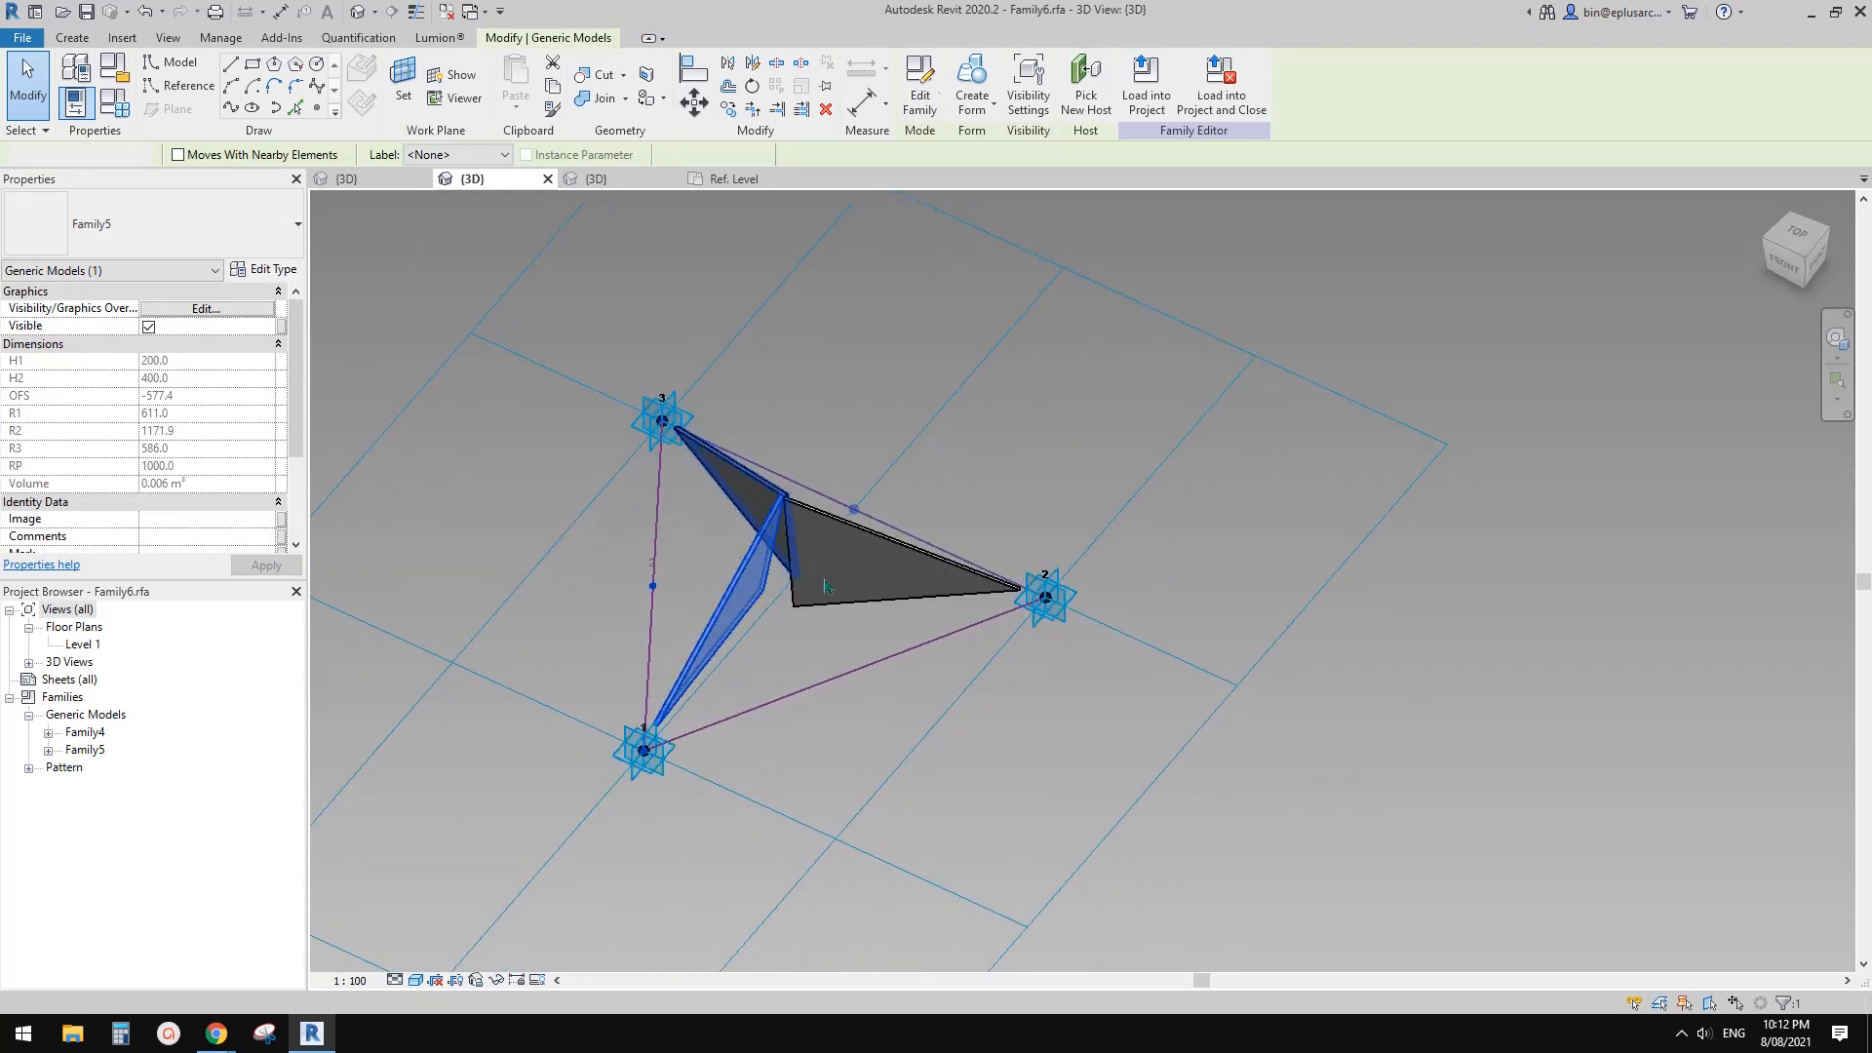
key(Delete)
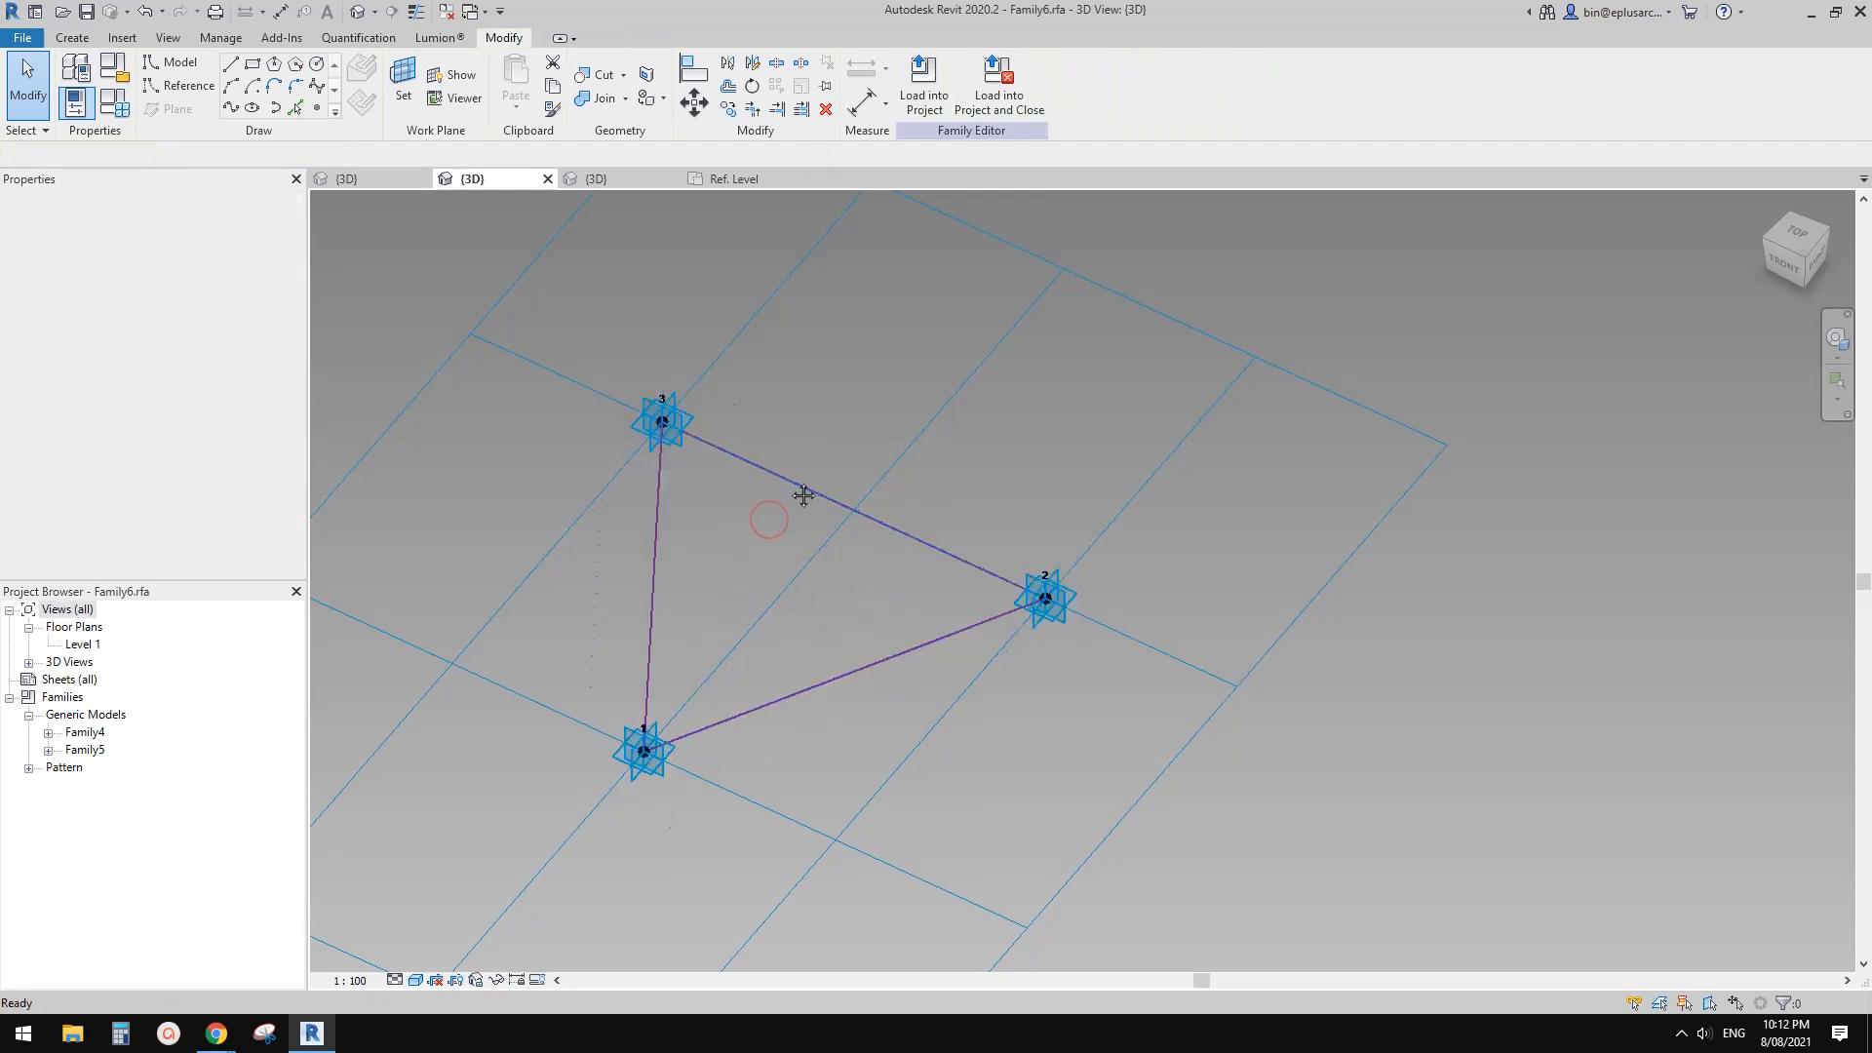
Try to place Family5 components on the triangle's placement points in the Level 1 floor plan.
double_click(84, 644)
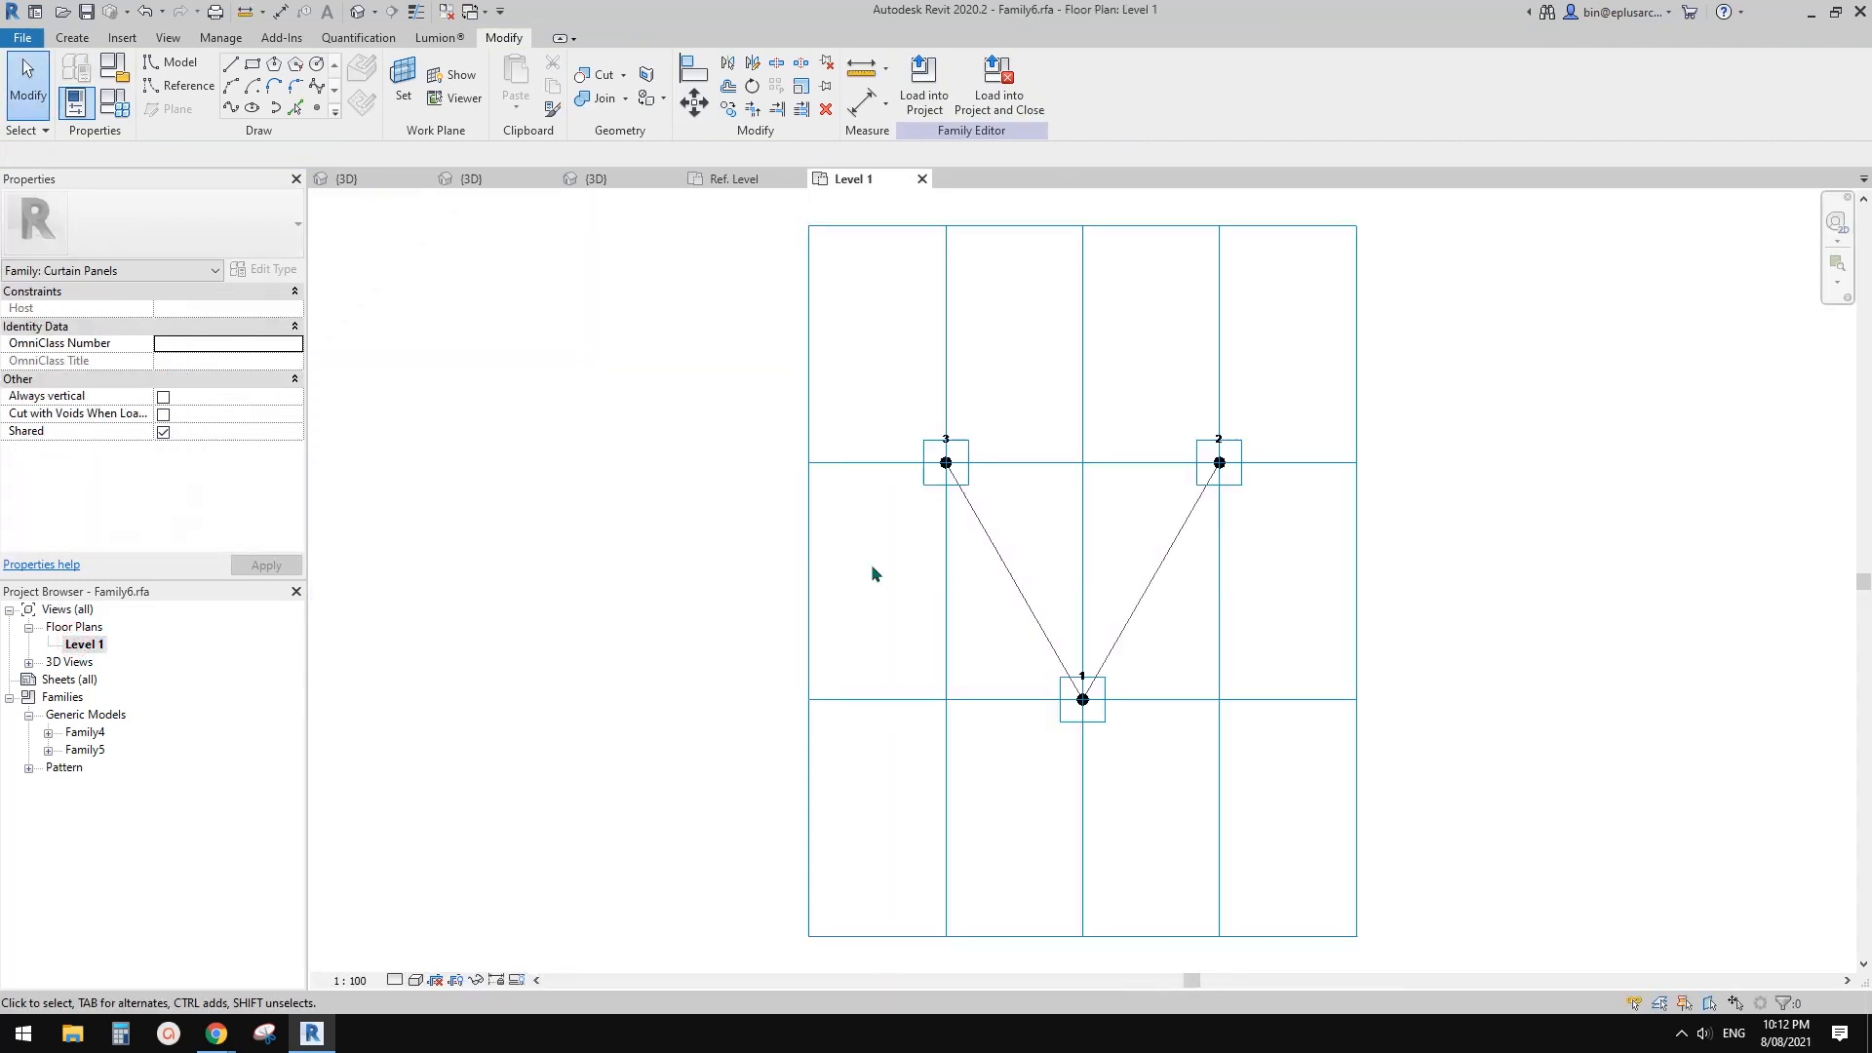
click(73, 38)
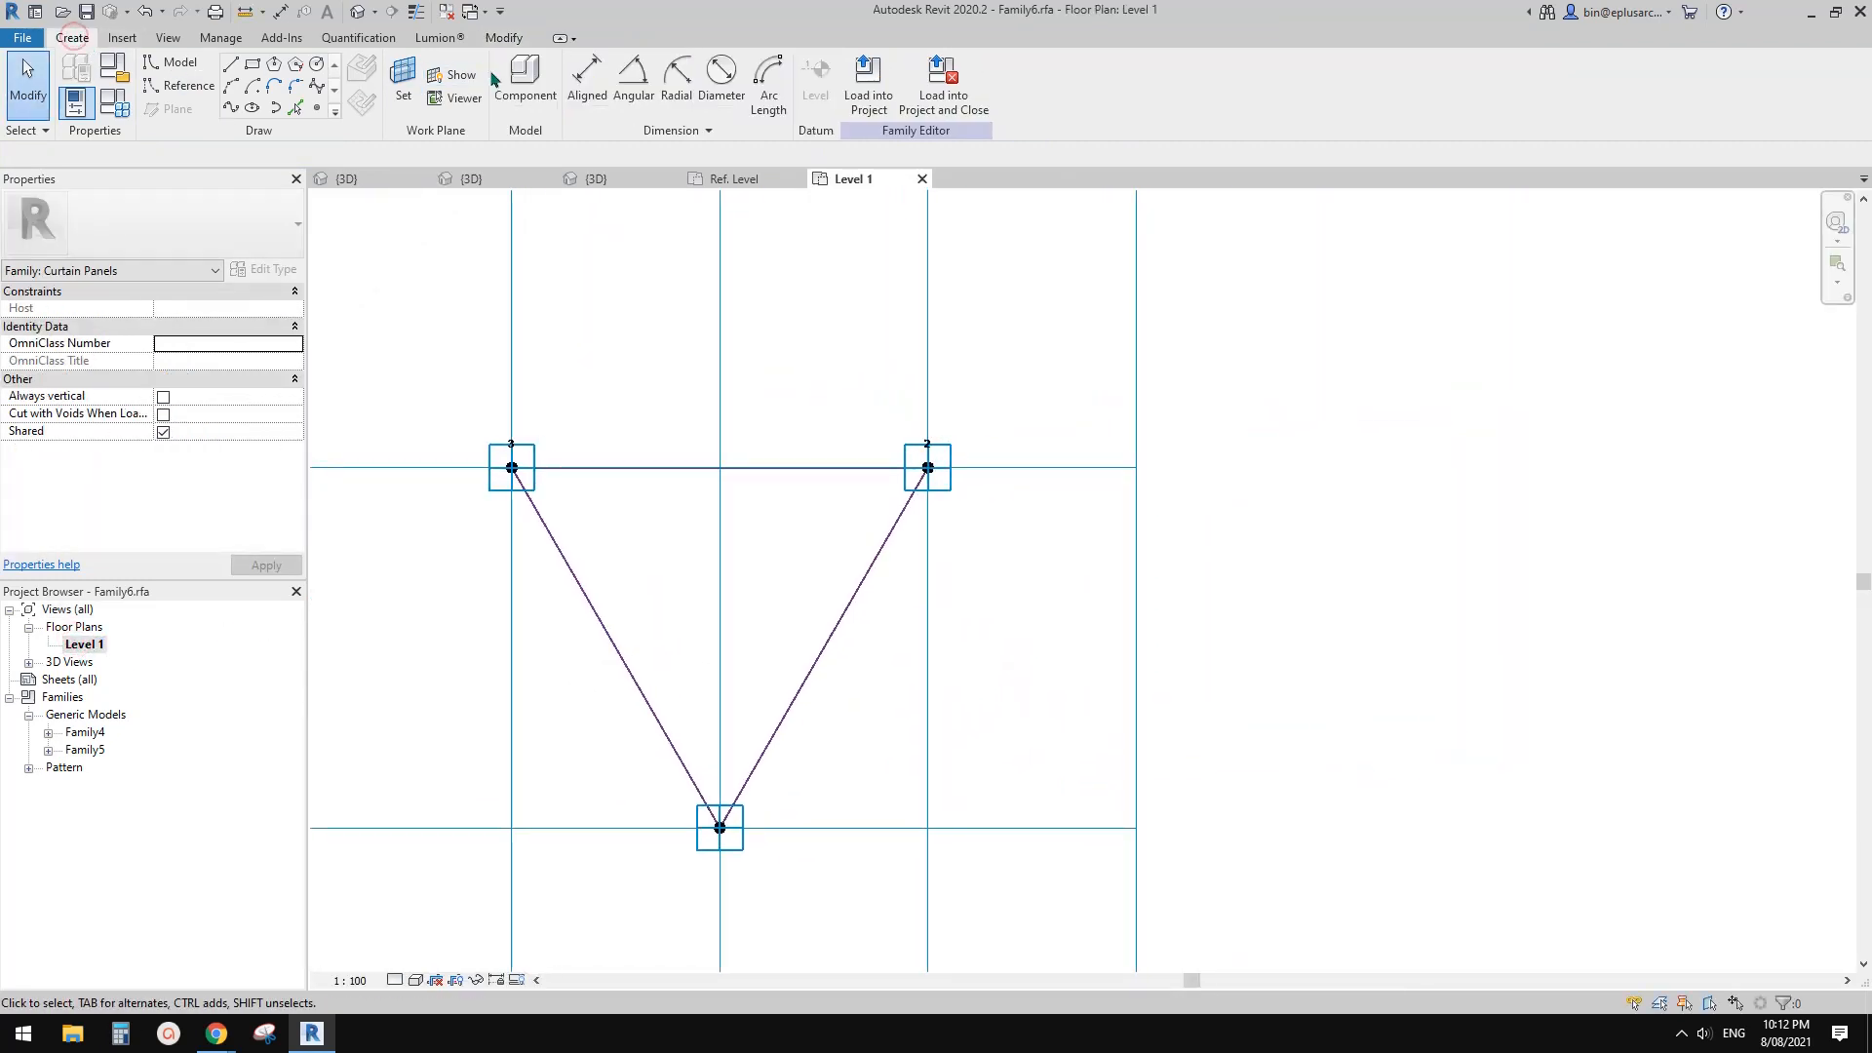
click(524, 74)
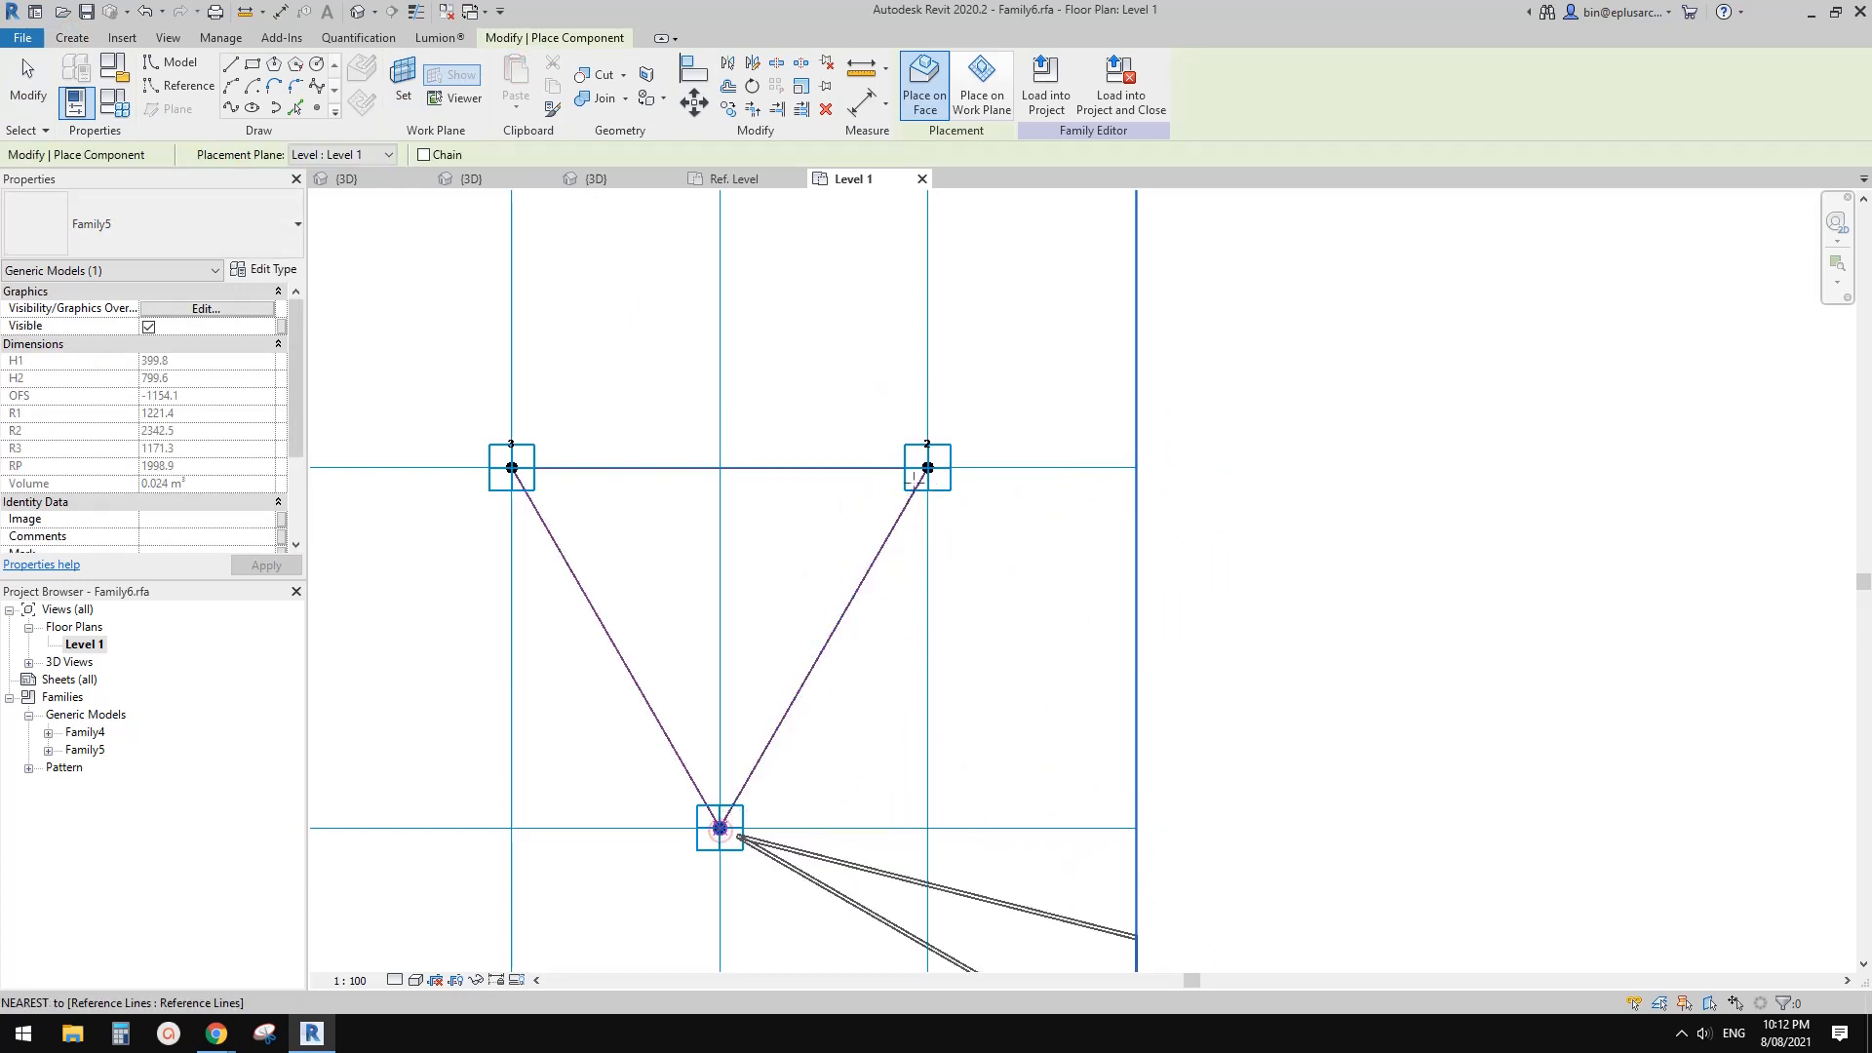
click(720, 828)
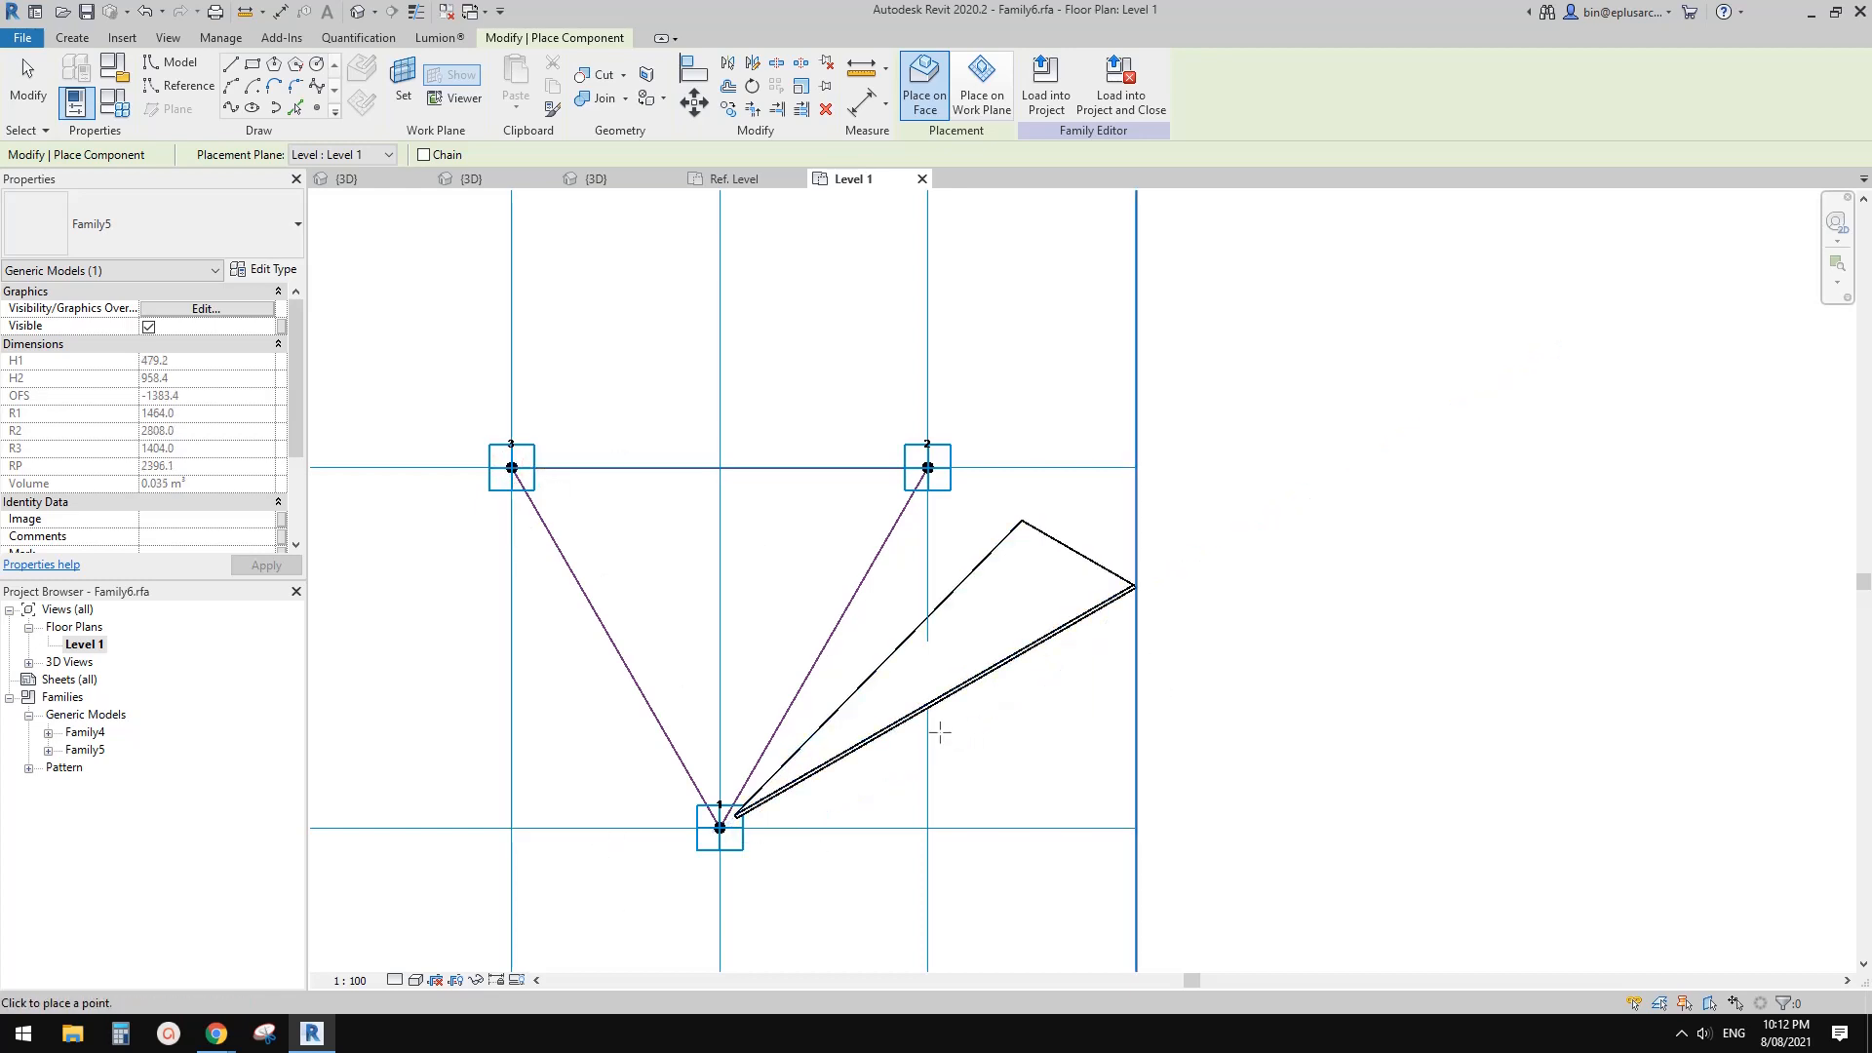
key(Escape)
key(Escape)
scroll(858, 683, down, 2)
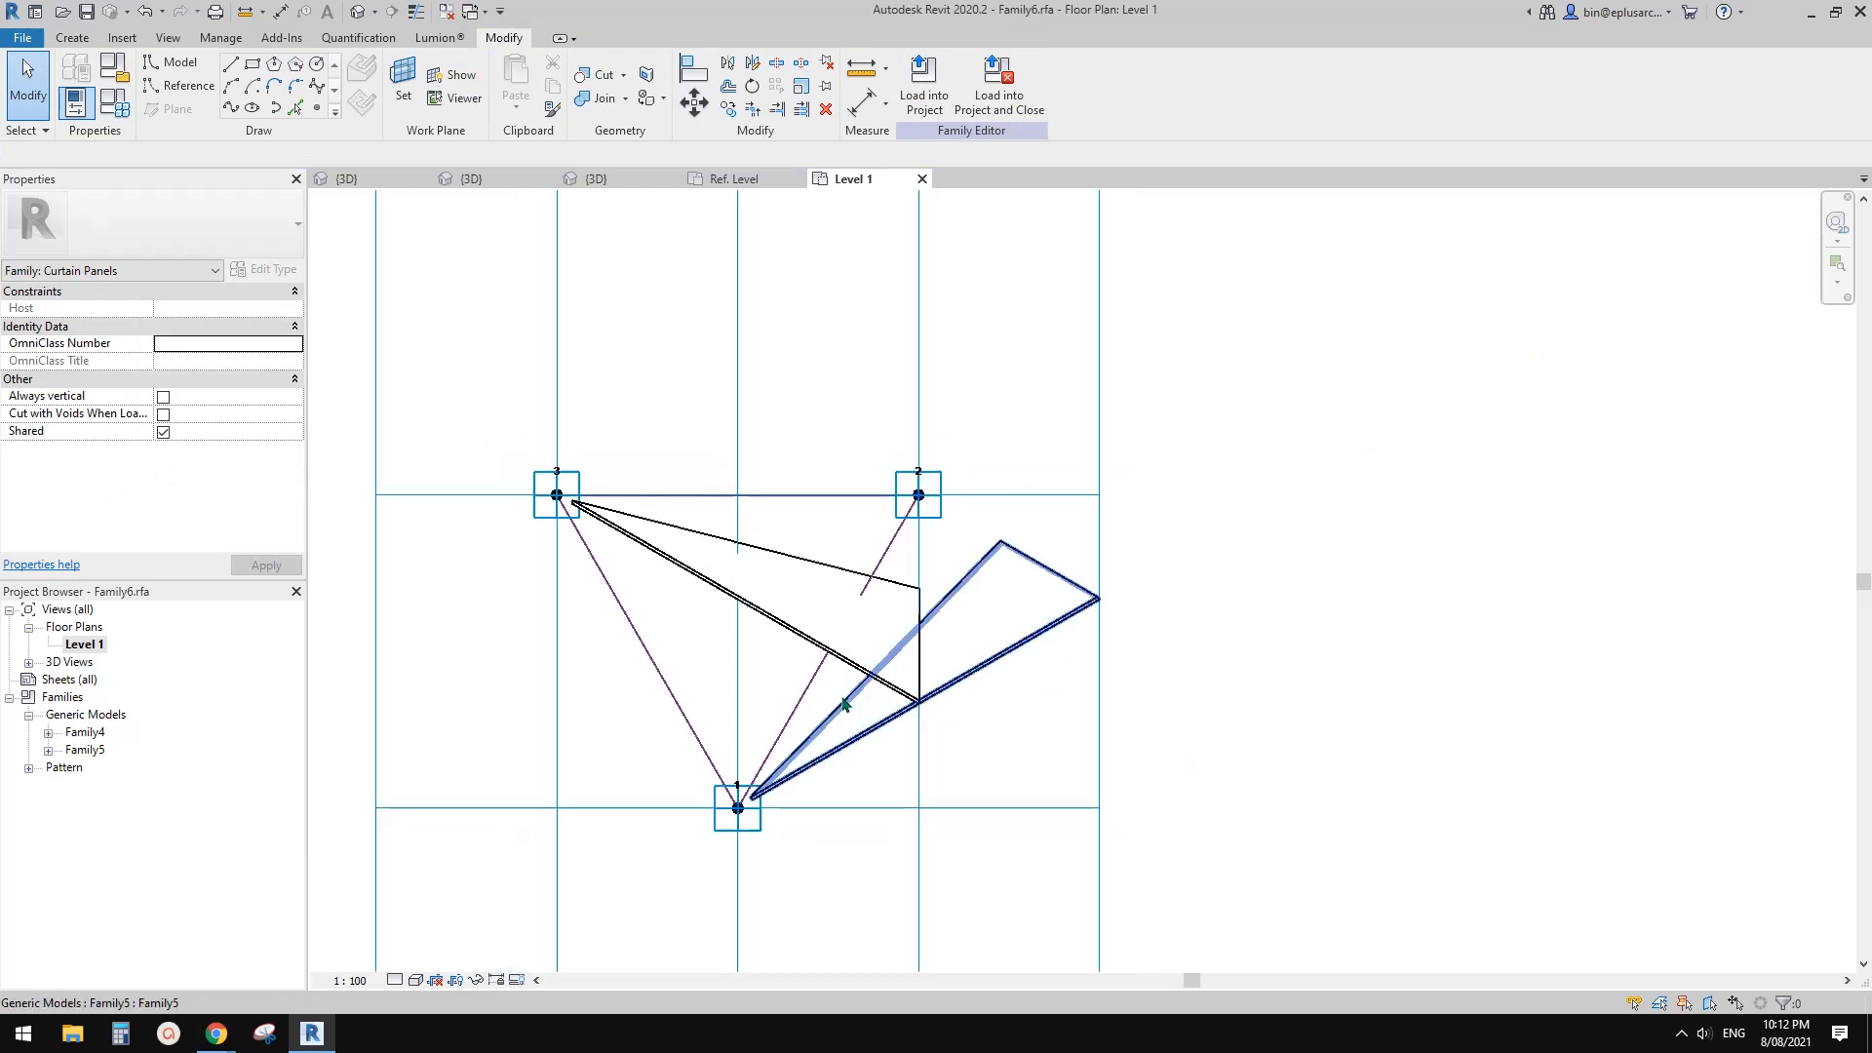
Delete the two misplaced Family5 components in the 3D view.
click(359, 14)
middle_drag(1042, 718, 1104, 677)
click(1048, 505)
click(1040, 636)
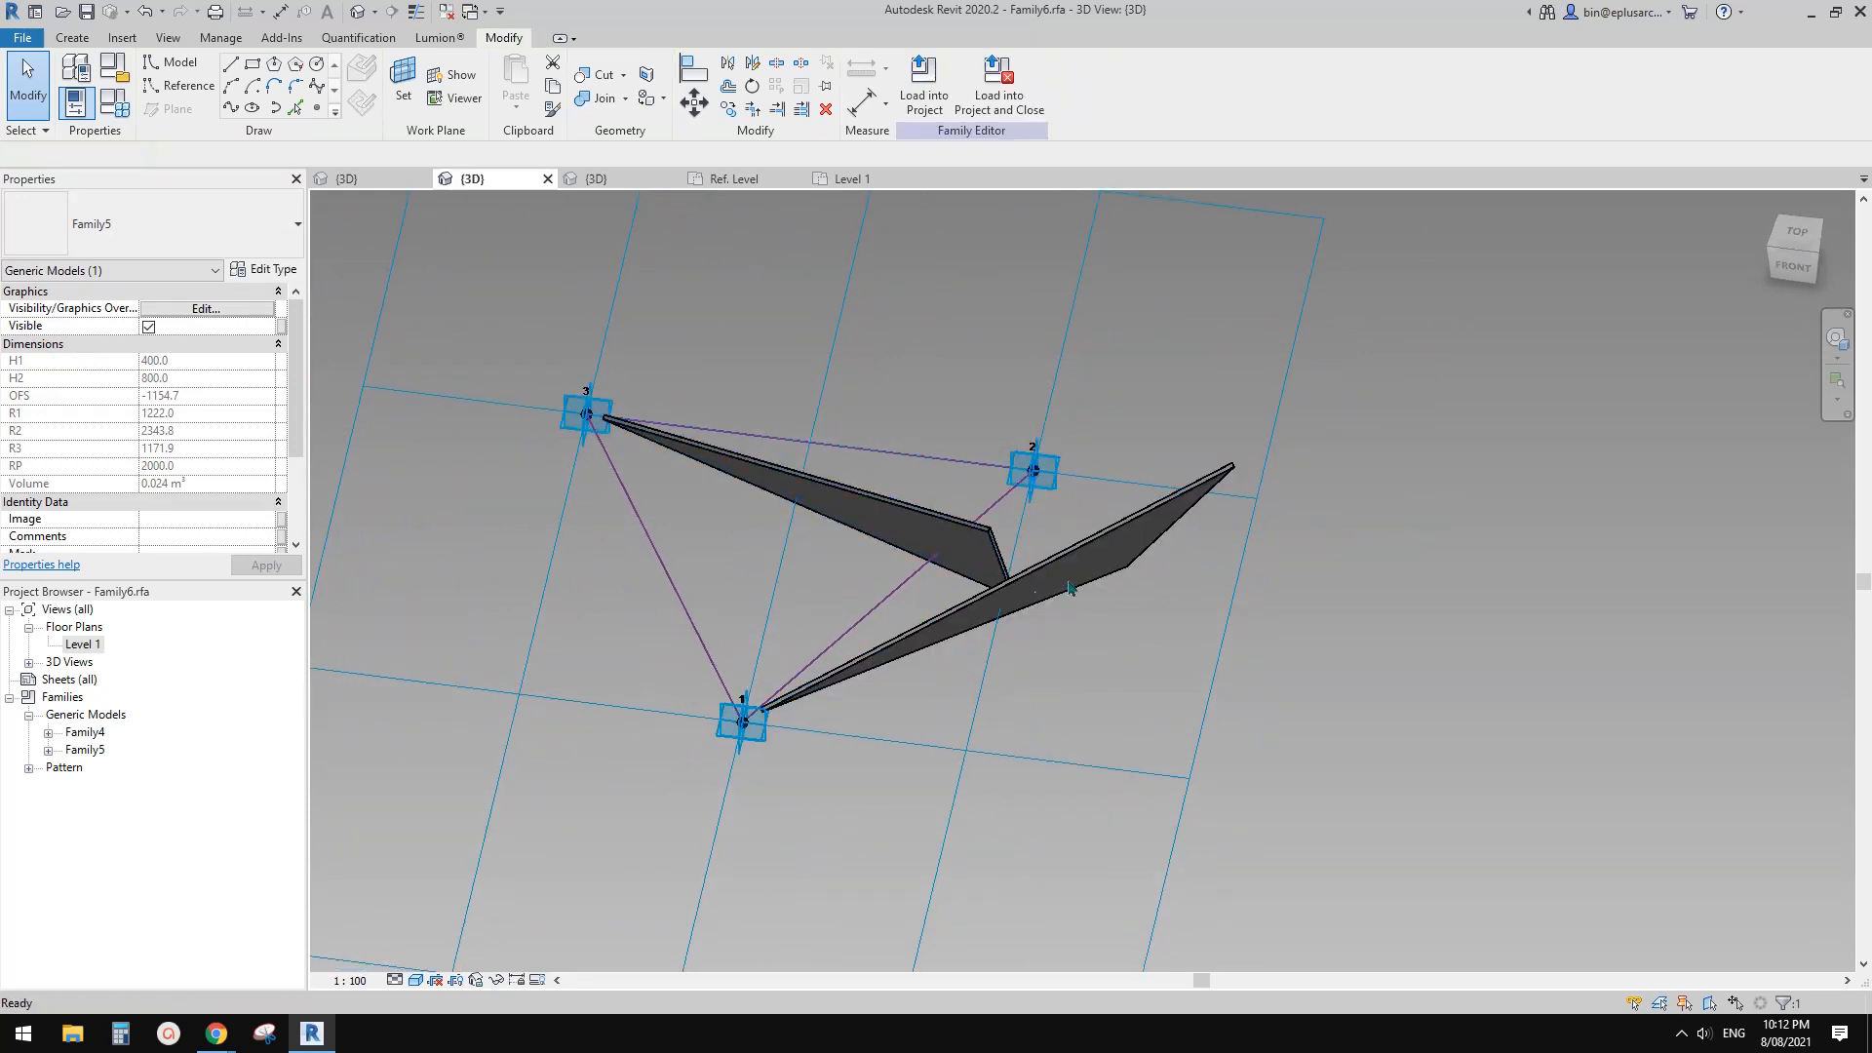
click(1074, 578)
key(Delete)
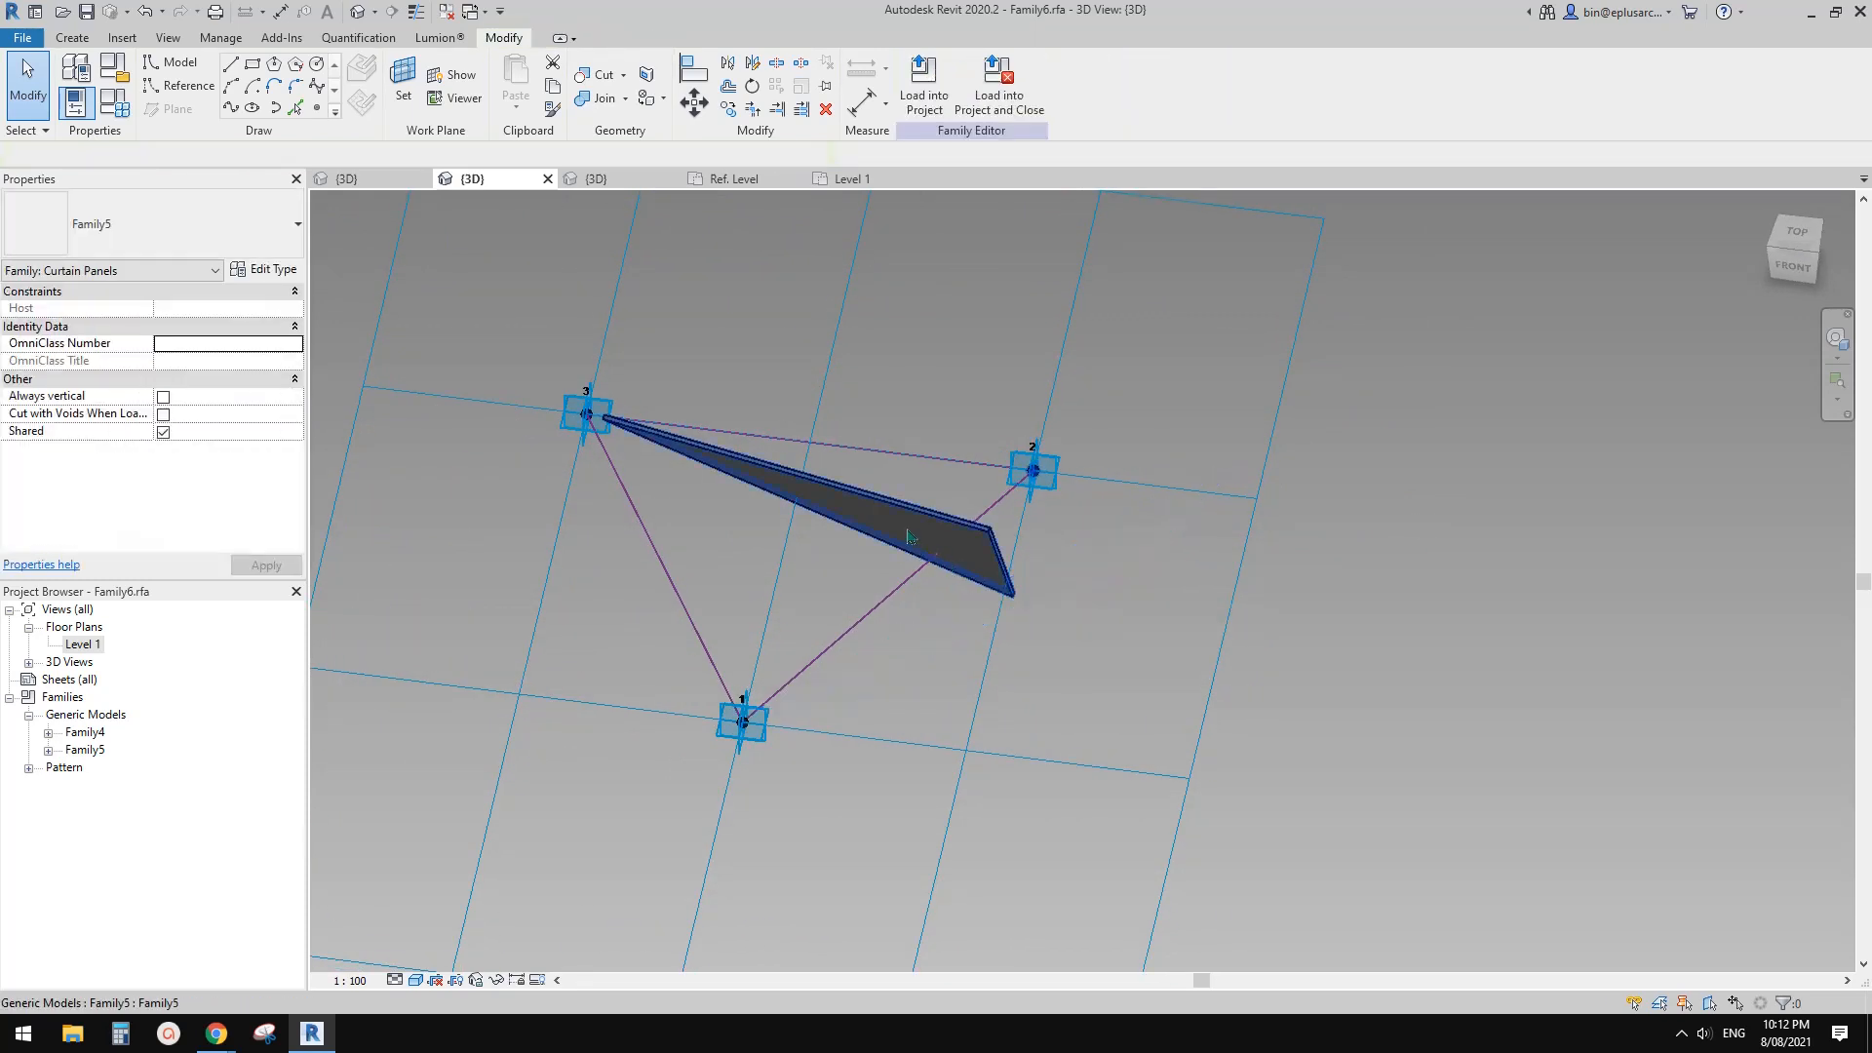
click(917, 533)
key(Delete)
Place three Family4 components on the triangle's points in the Level 1 floor plan in 1-2-3 order, starting once from each point.
double_click(83, 645)
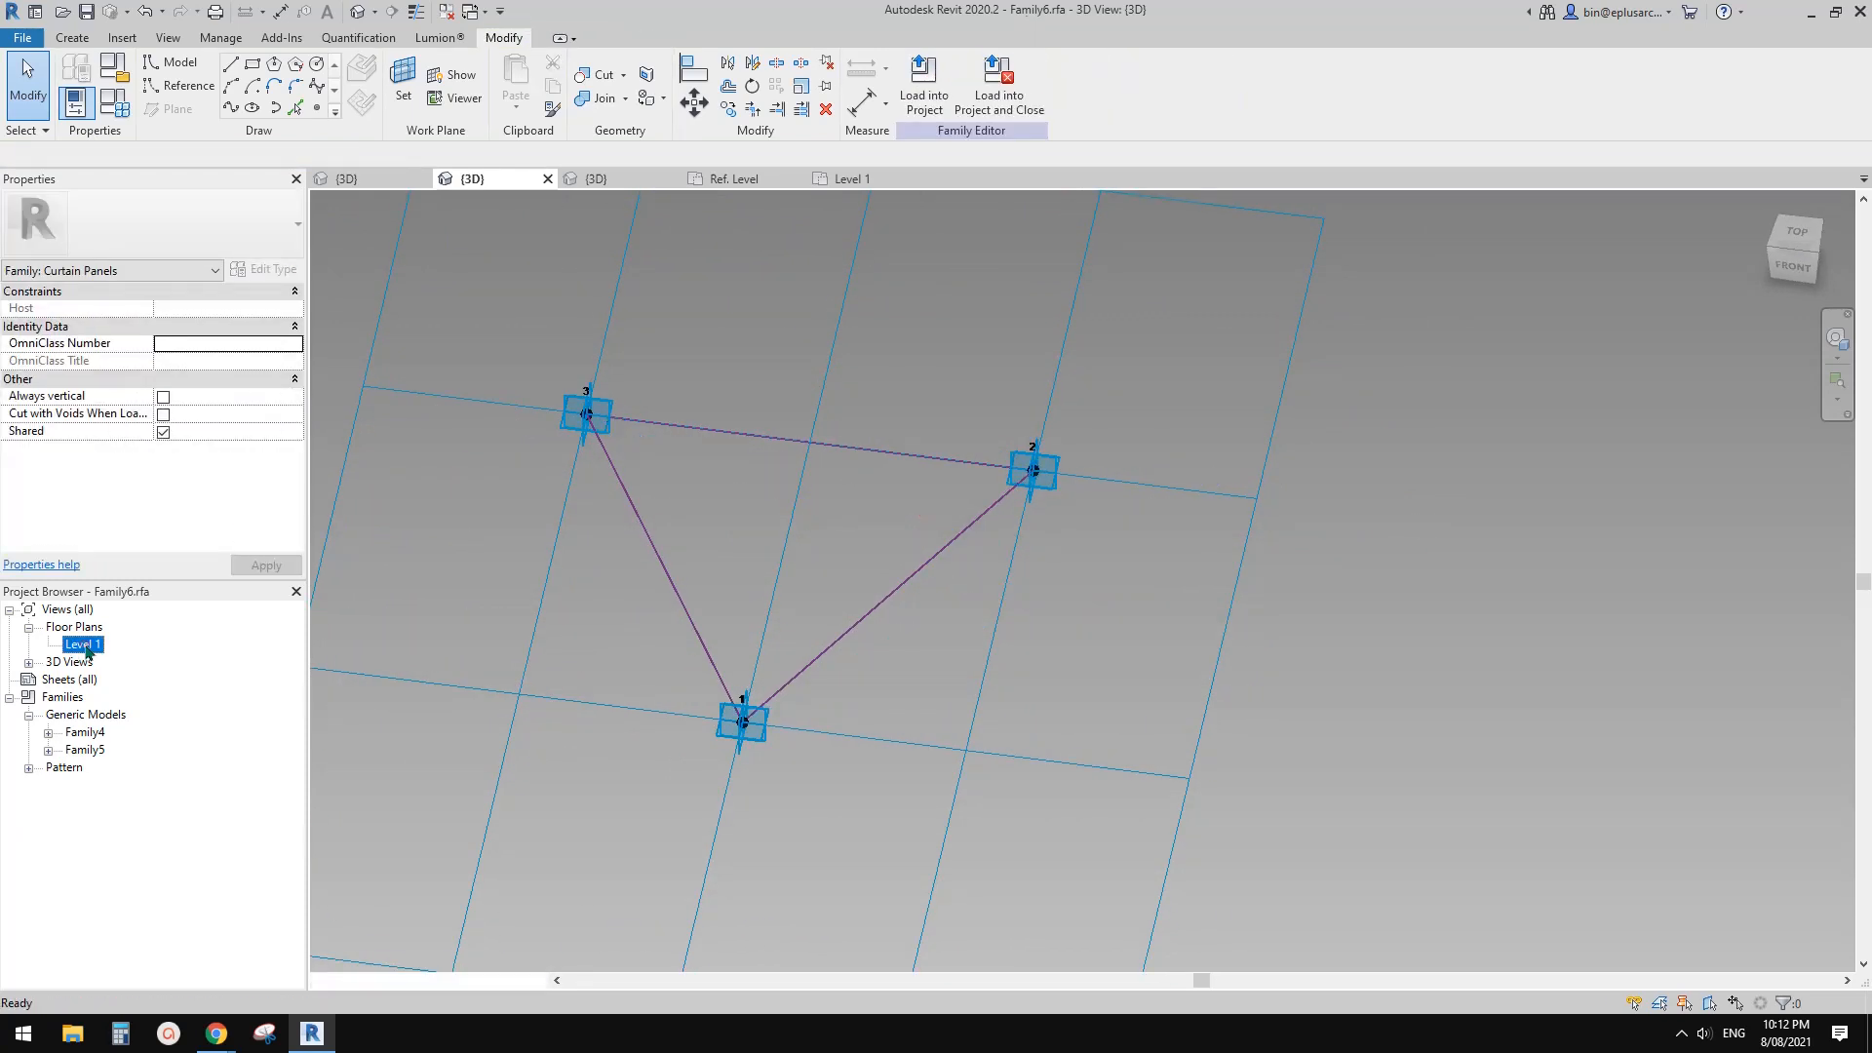
click(73, 37)
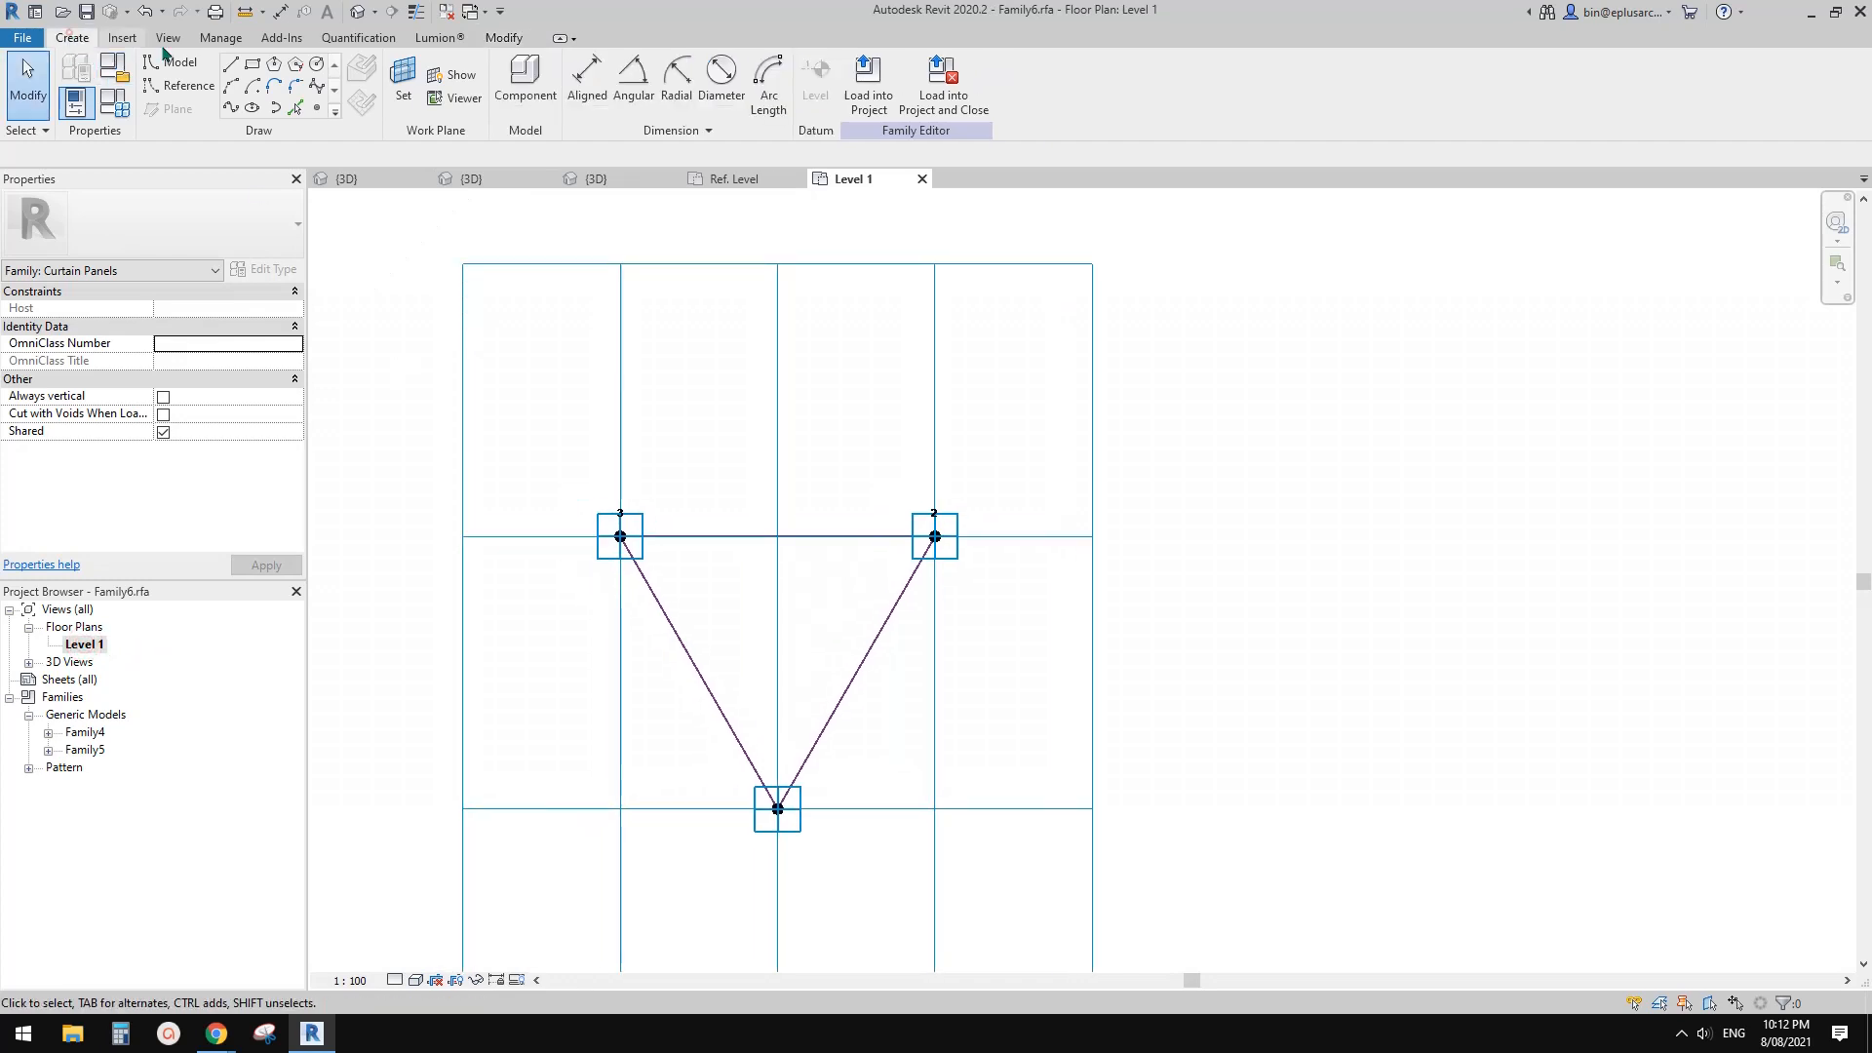
click(527, 82)
click(218, 230)
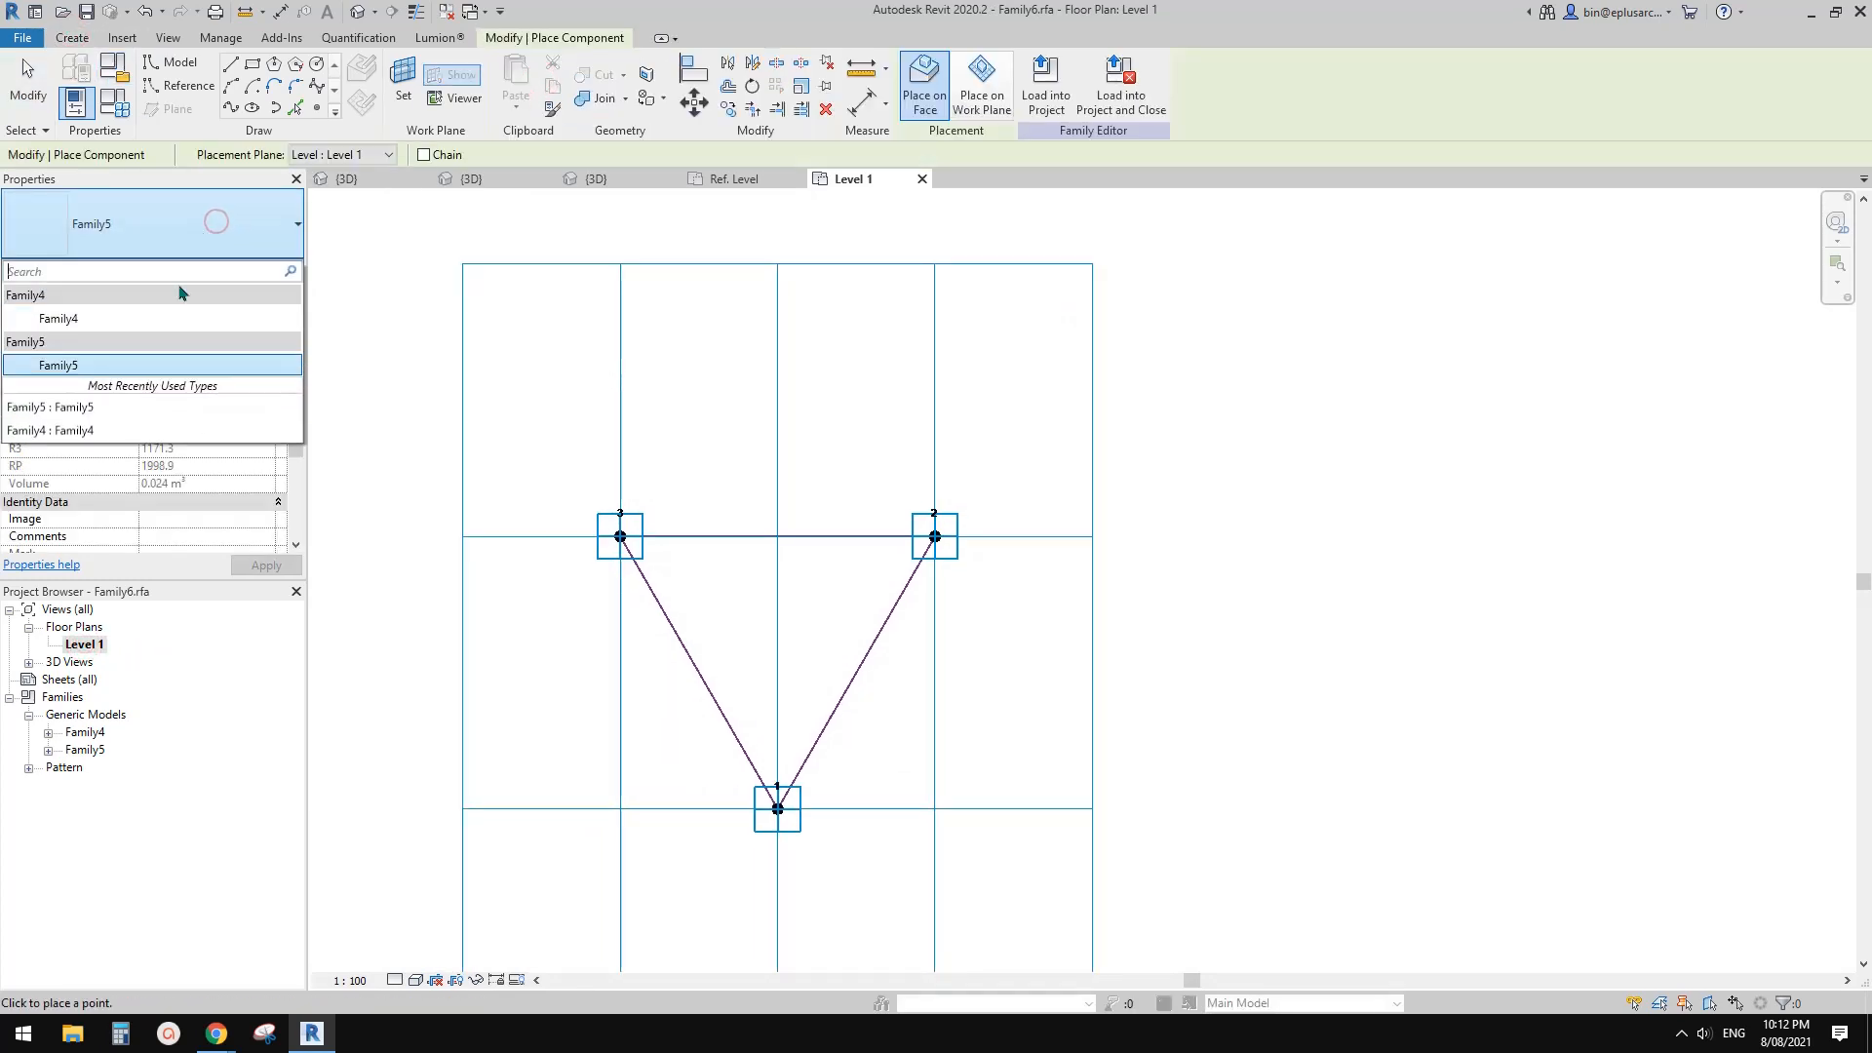
click(60, 322)
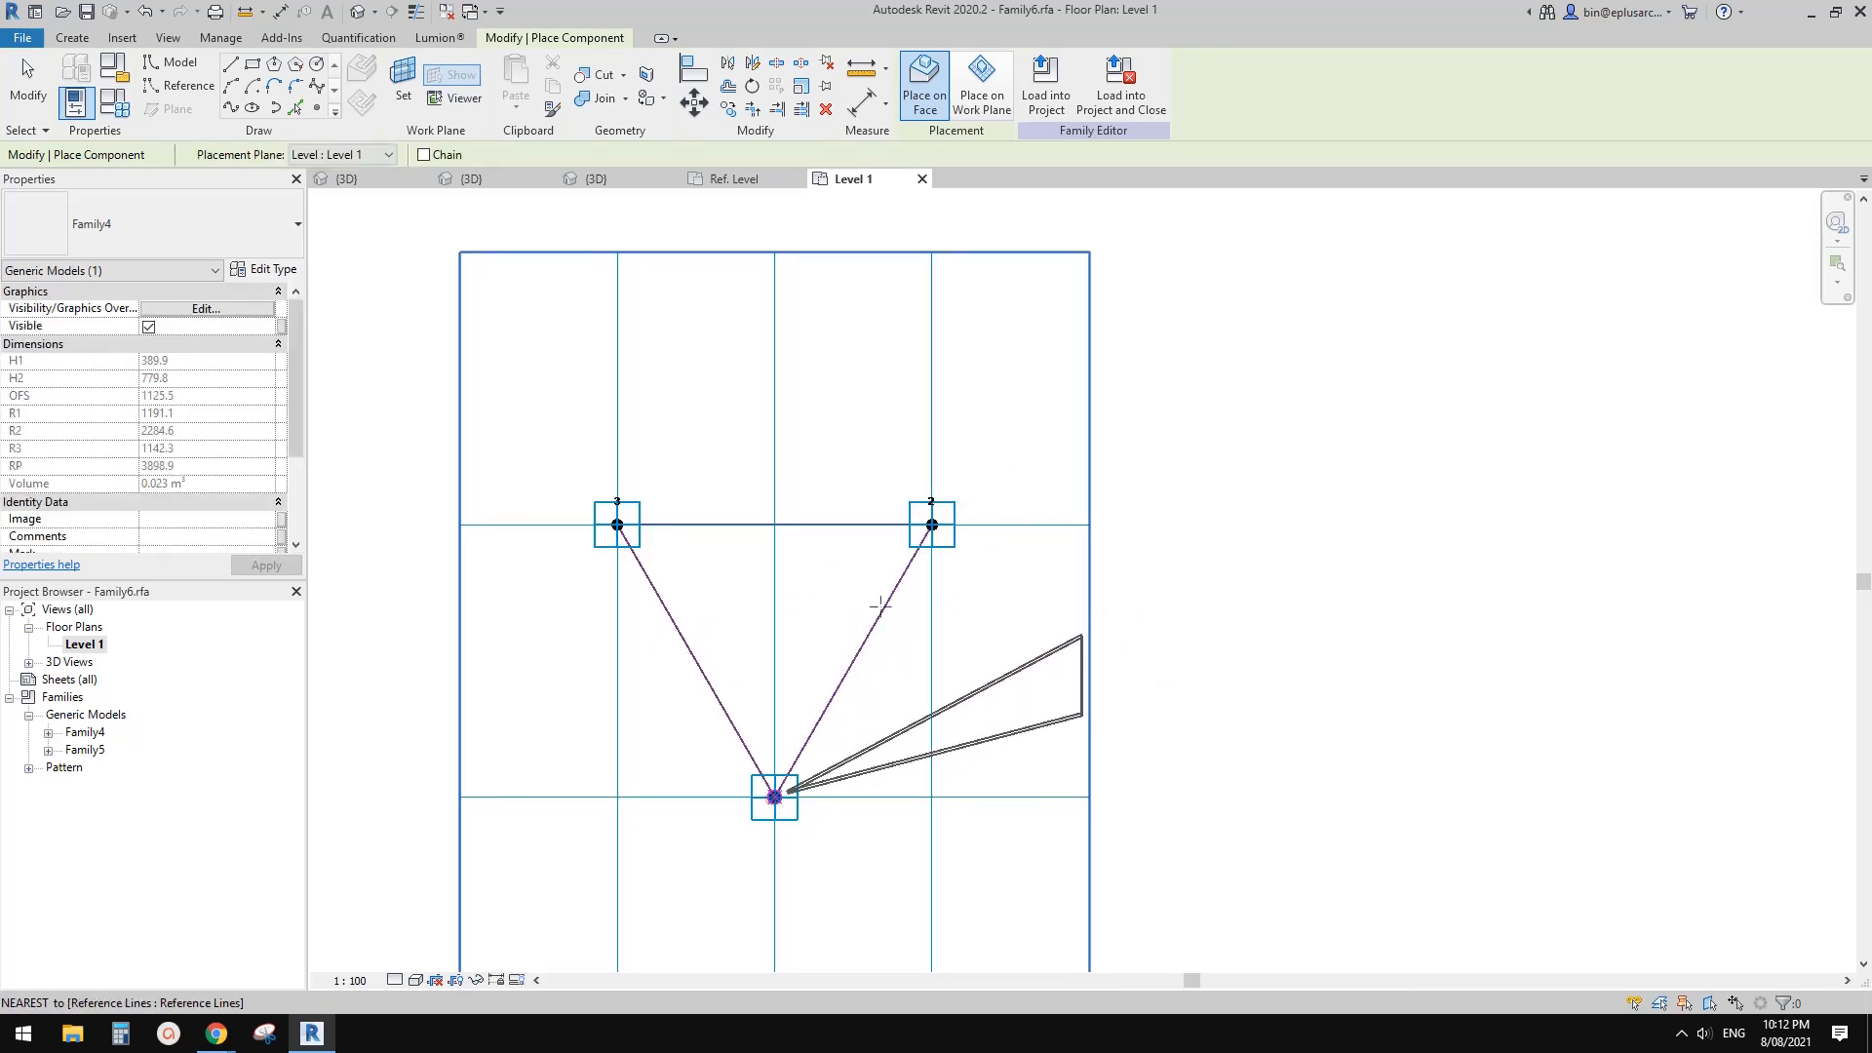
click(774, 797)
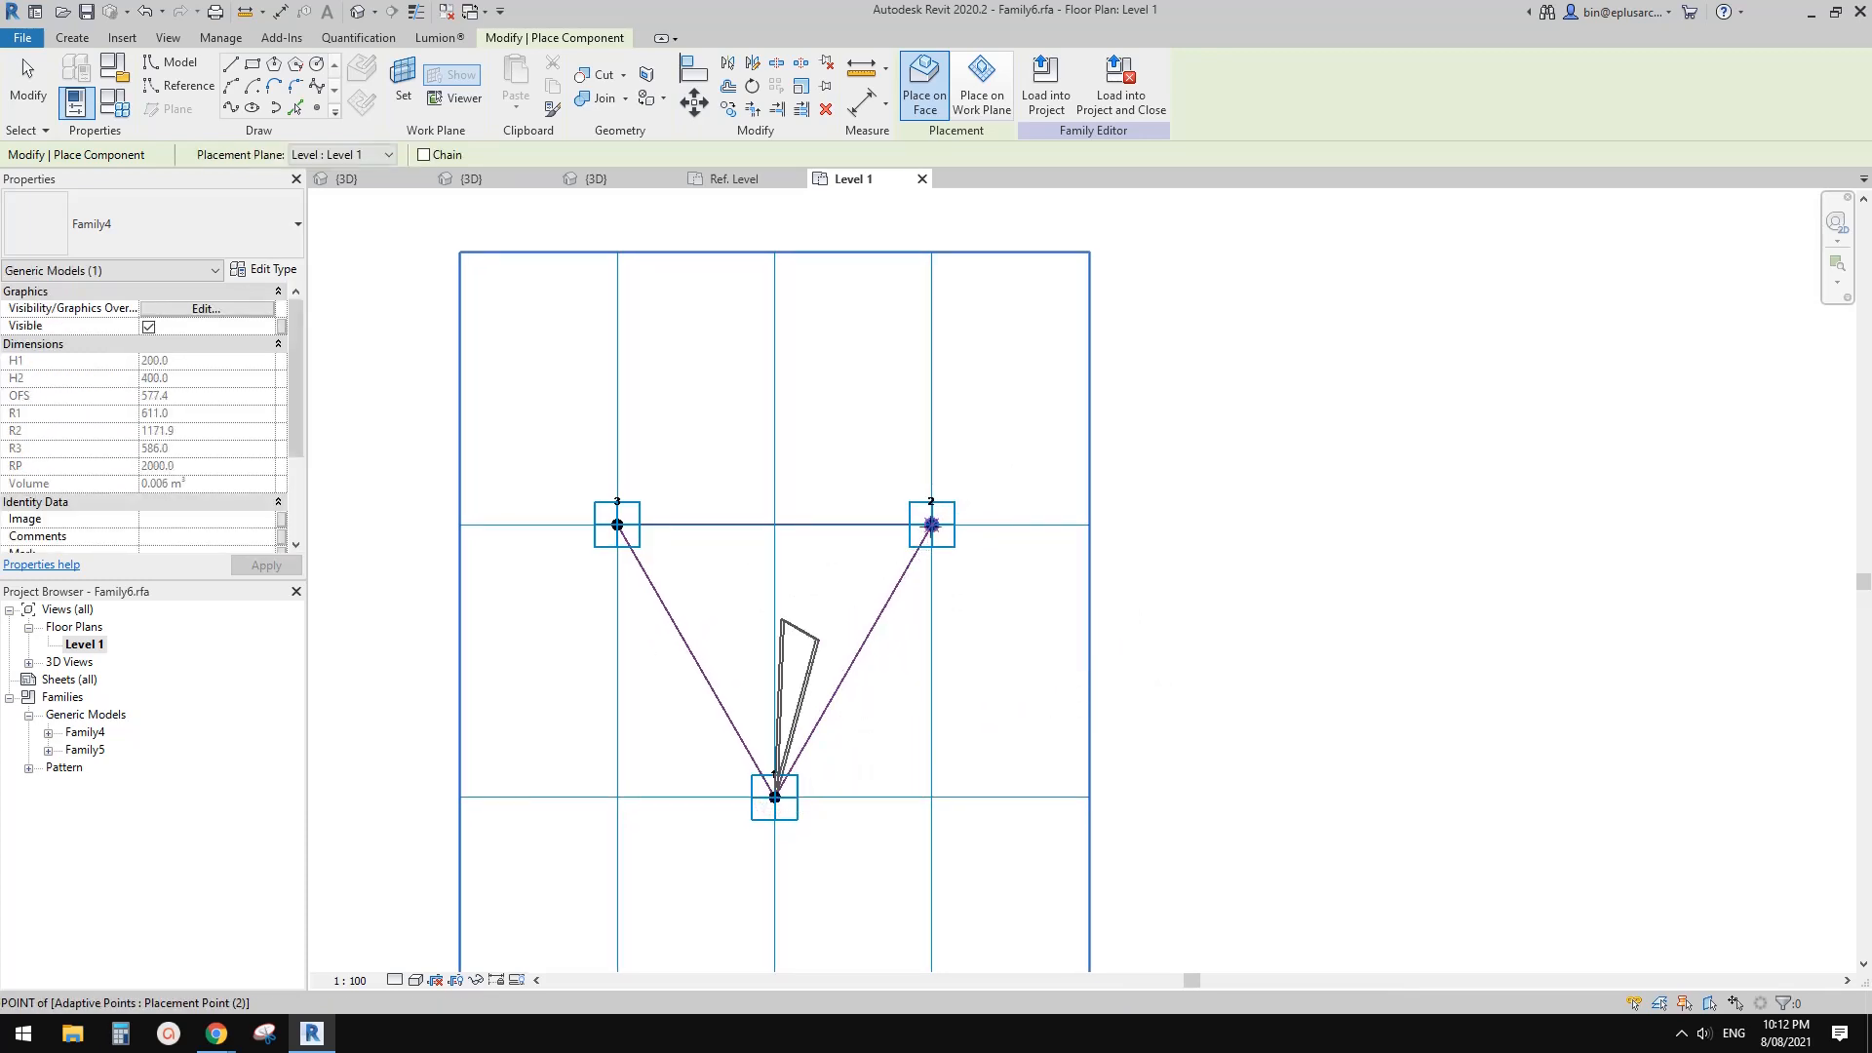
click(617, 524)
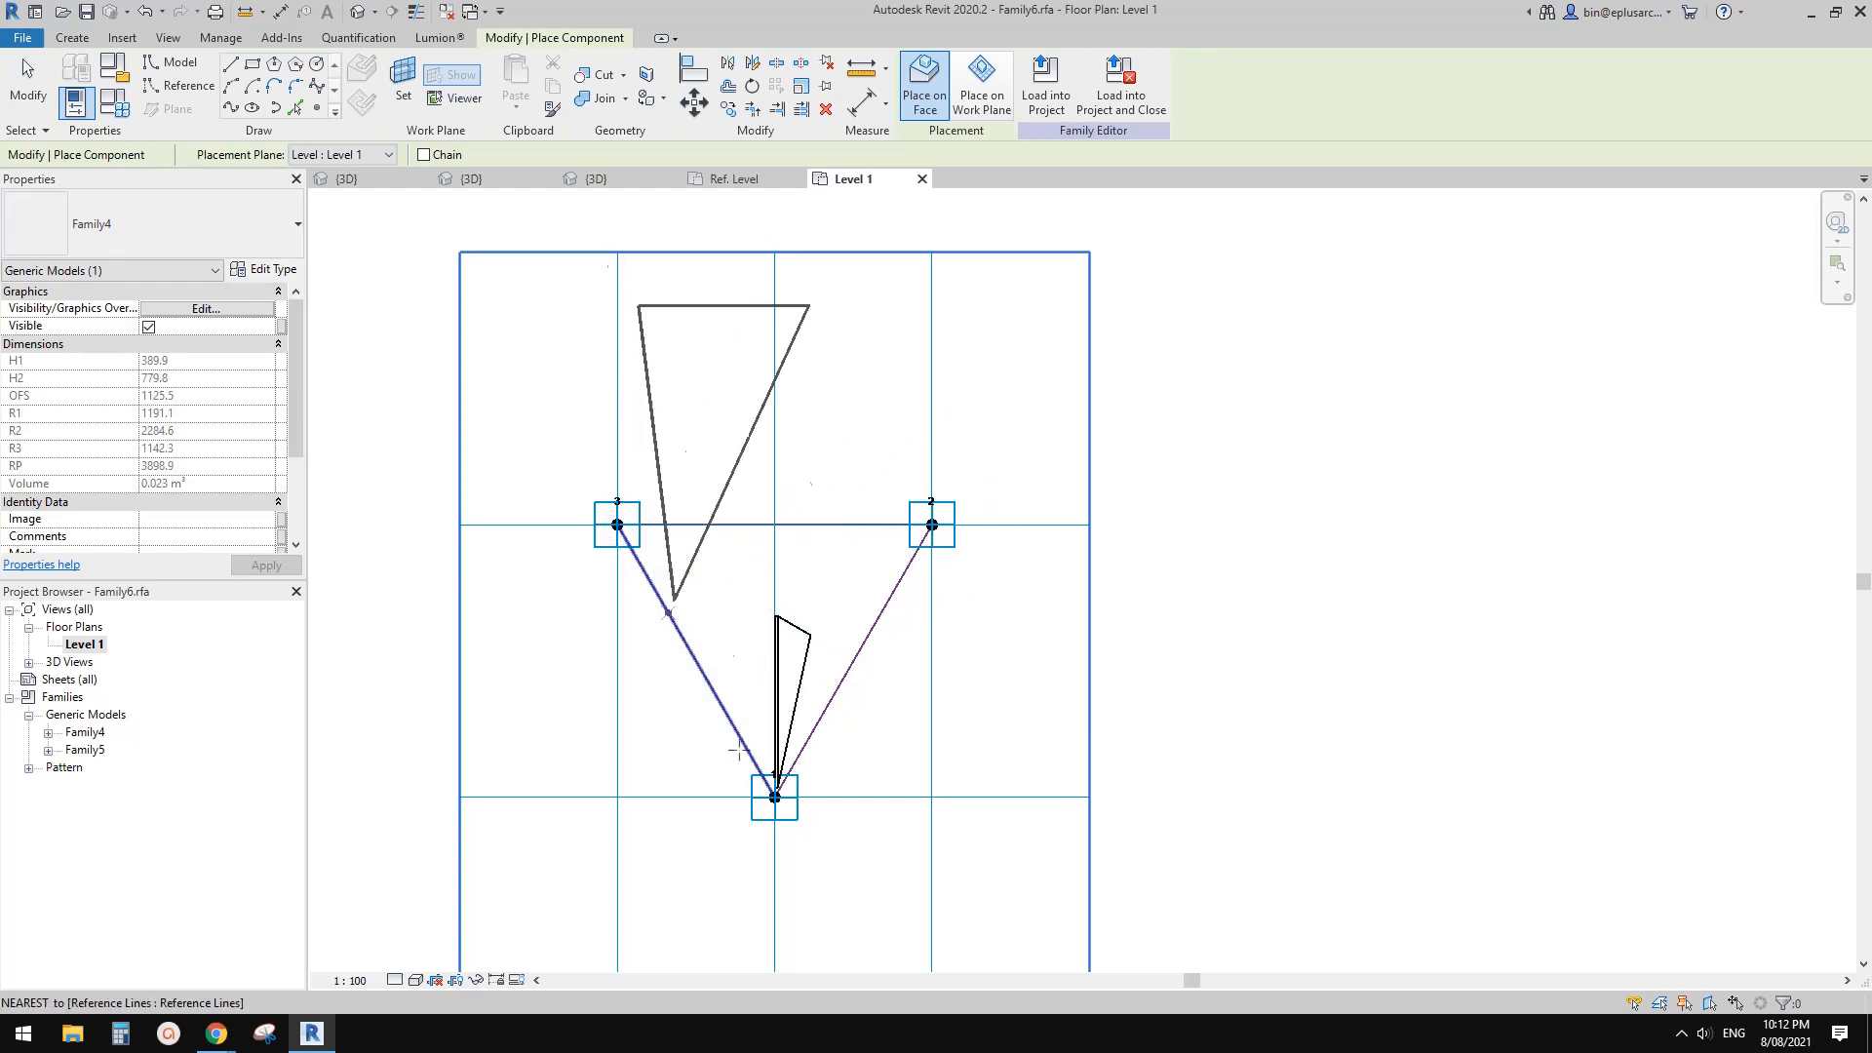
scroll(755, 589, up, 1)
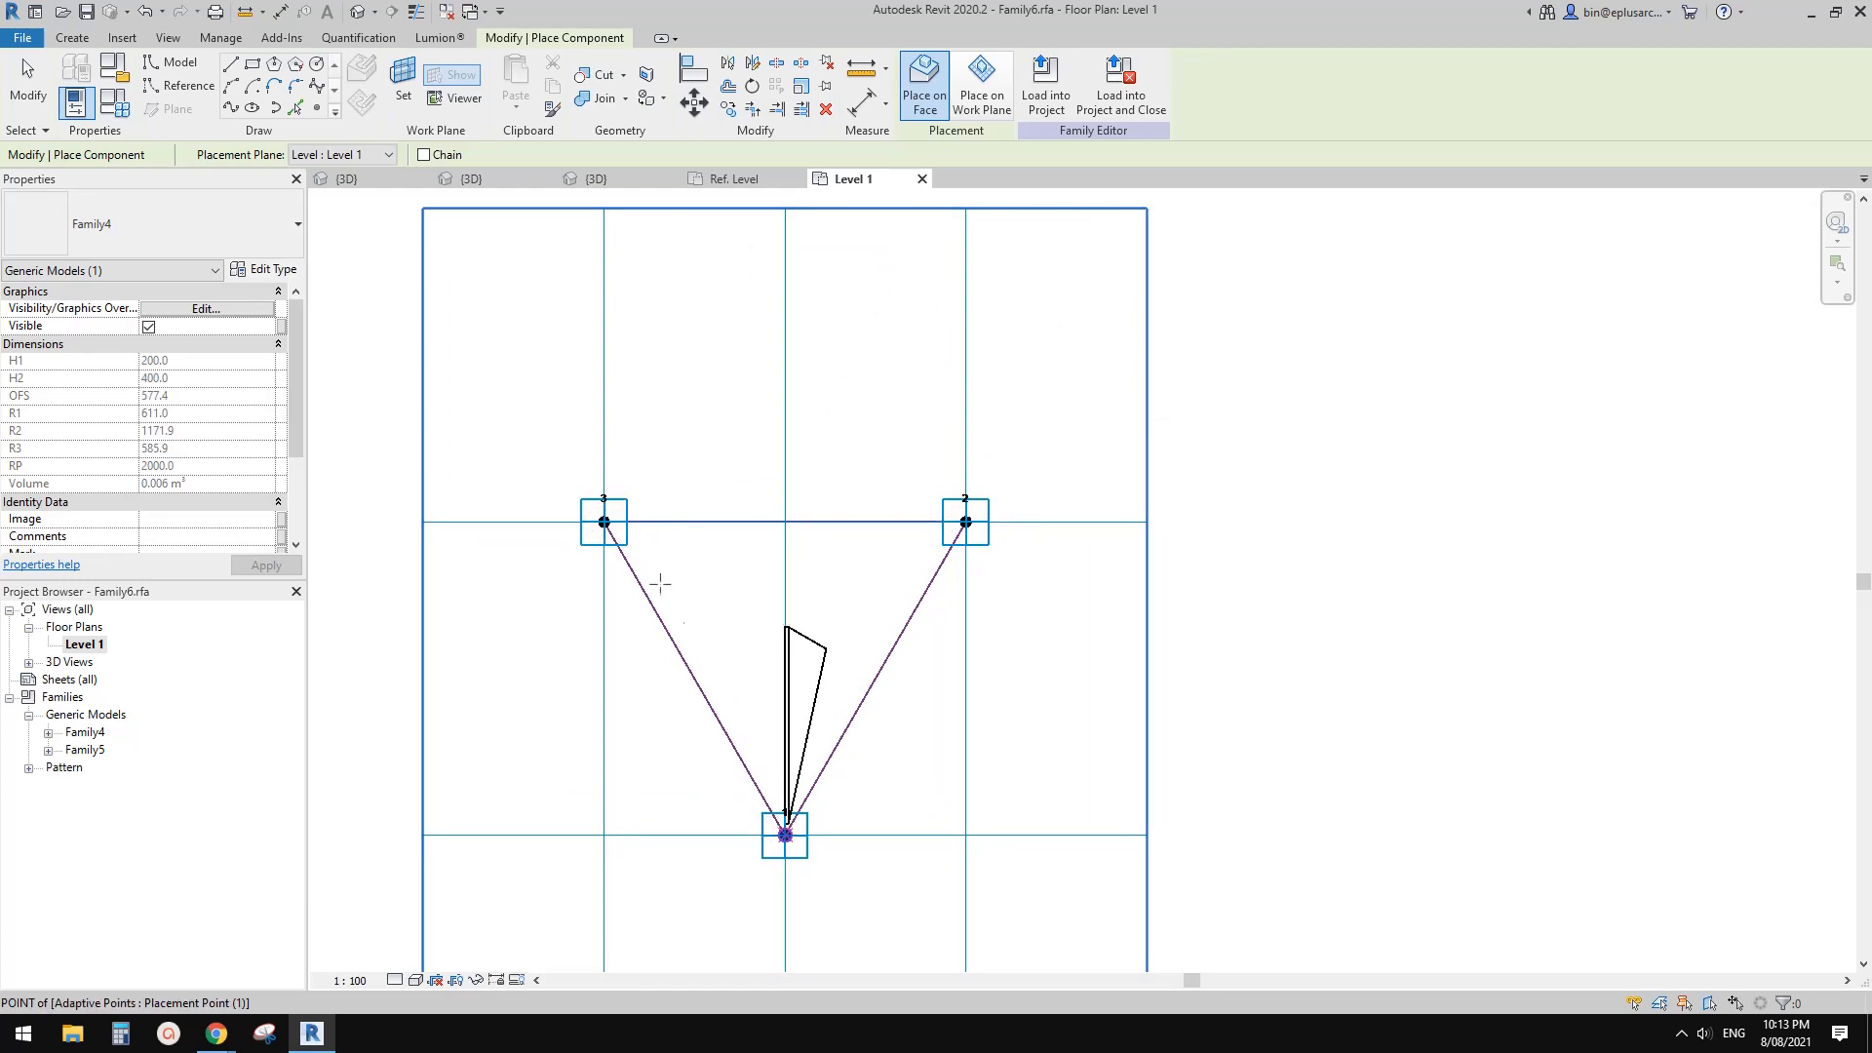
click(604, 522)
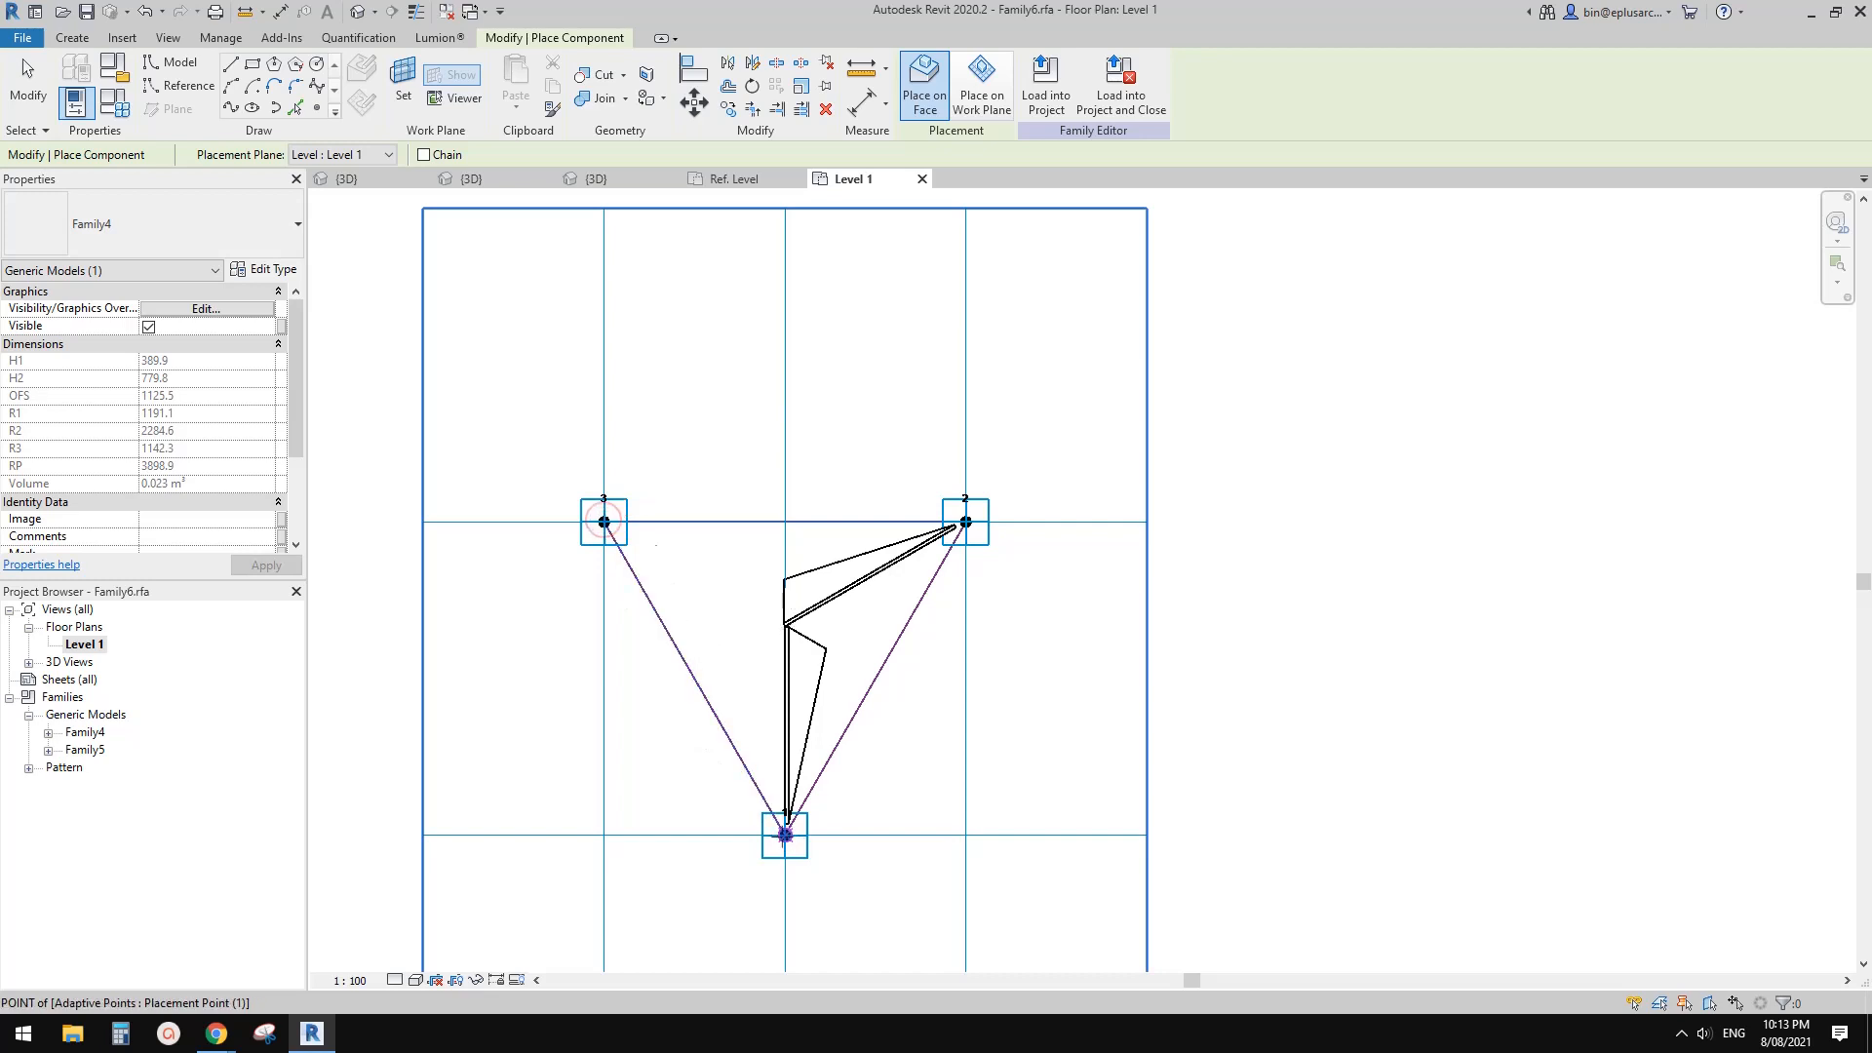
click(784, 834)
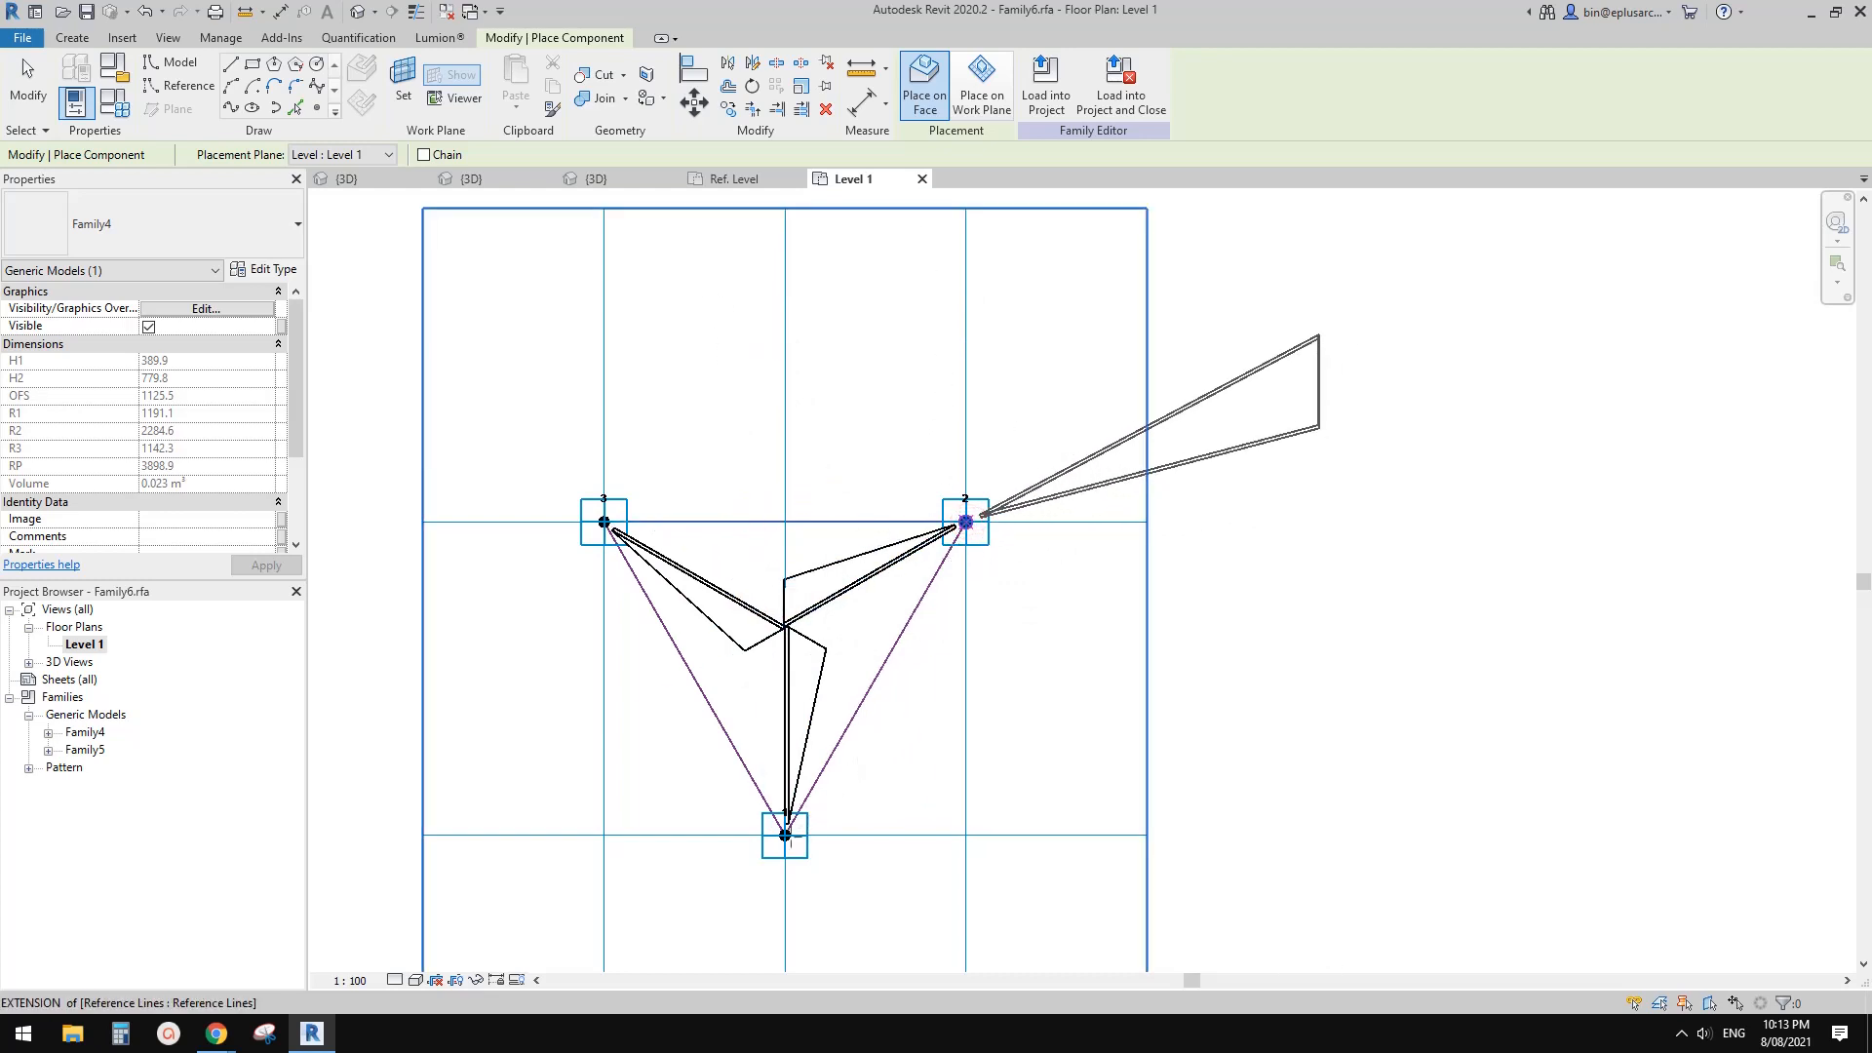
Place three more Family4 components on the triangle's points in reverse order, starting from points 2, 1 and 3.
click(965, 522)
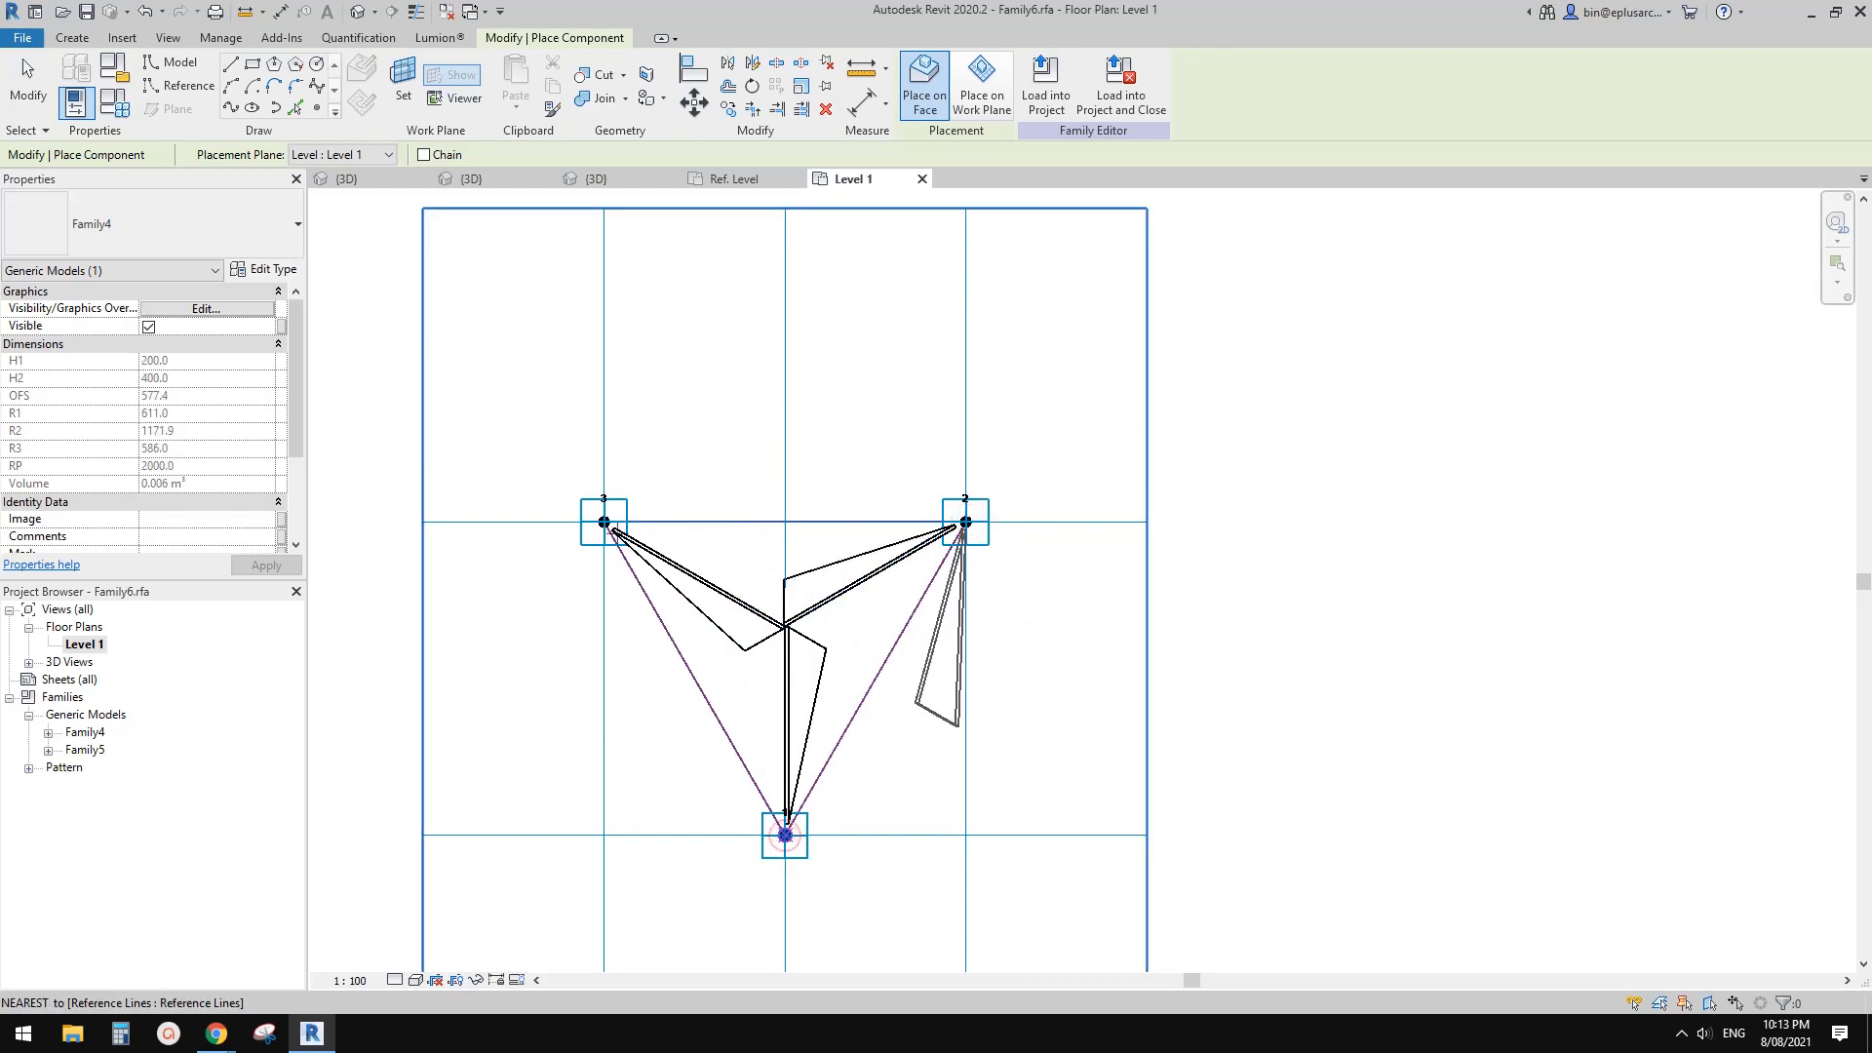
click(785, 834)
click(604, 522)
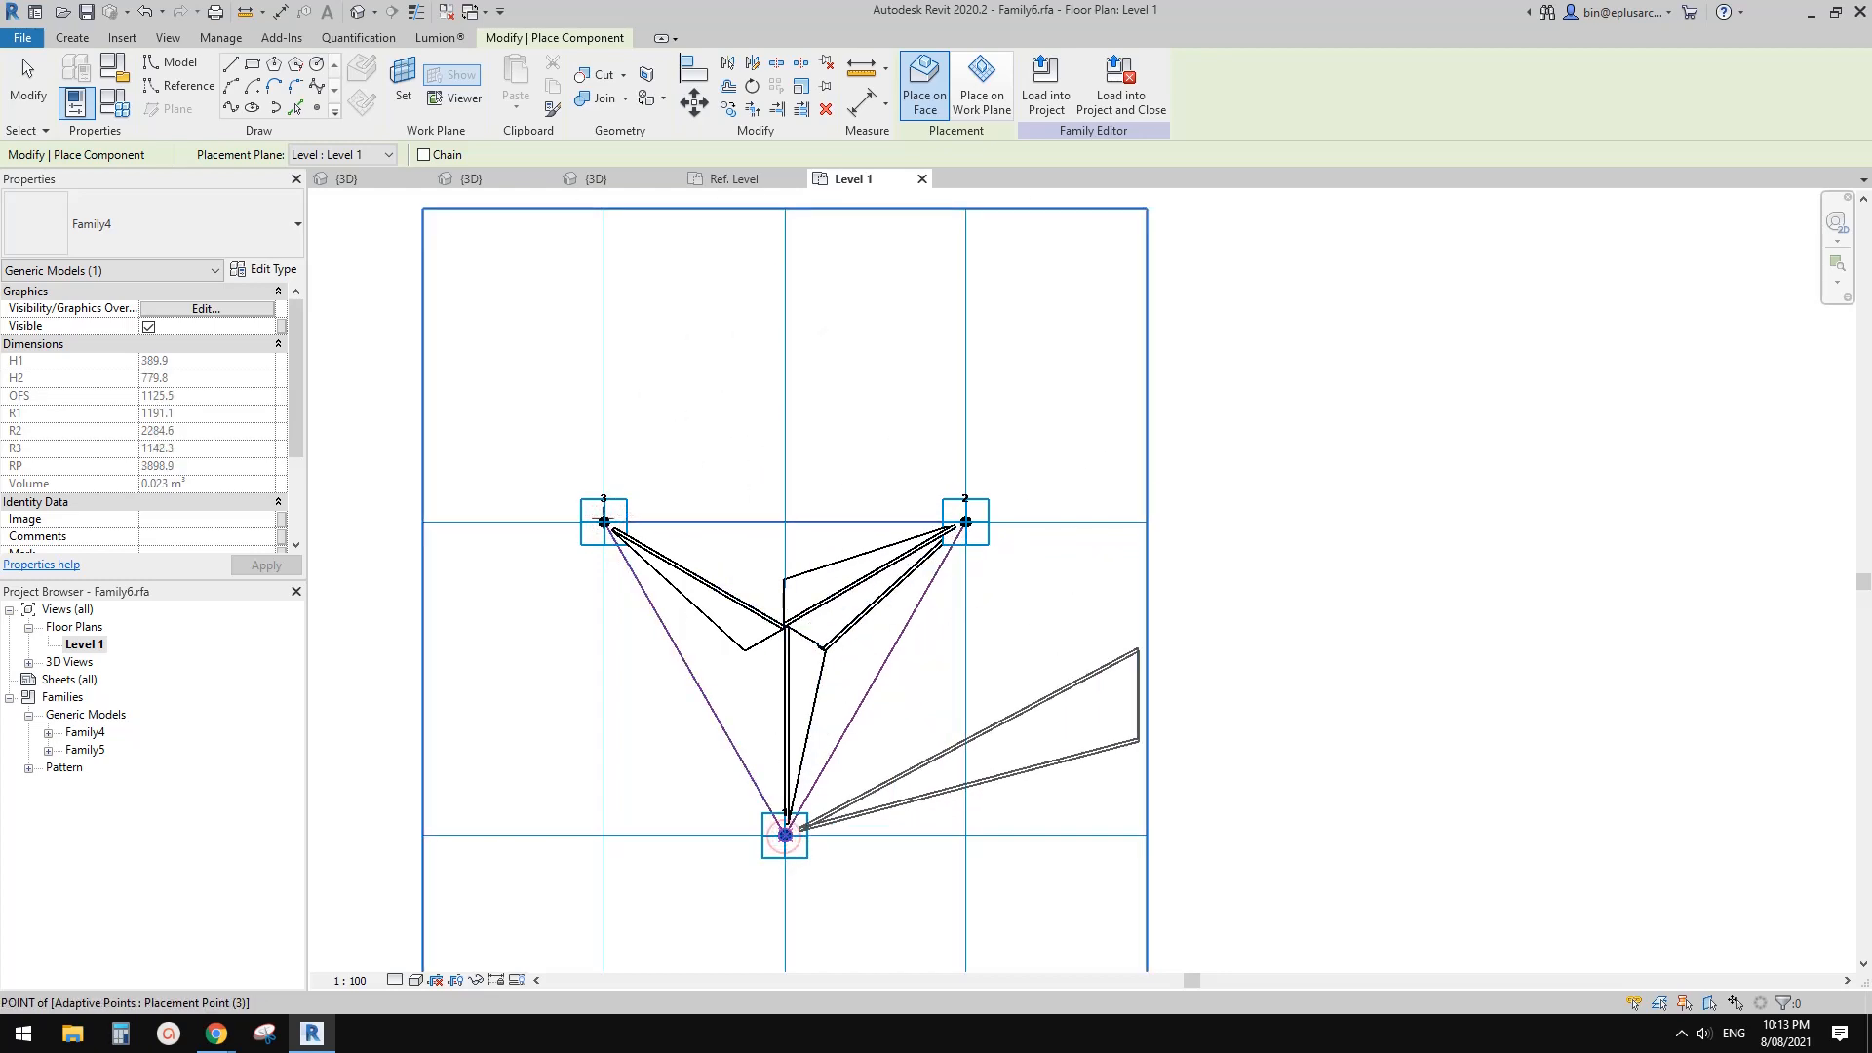
click(603, 521)
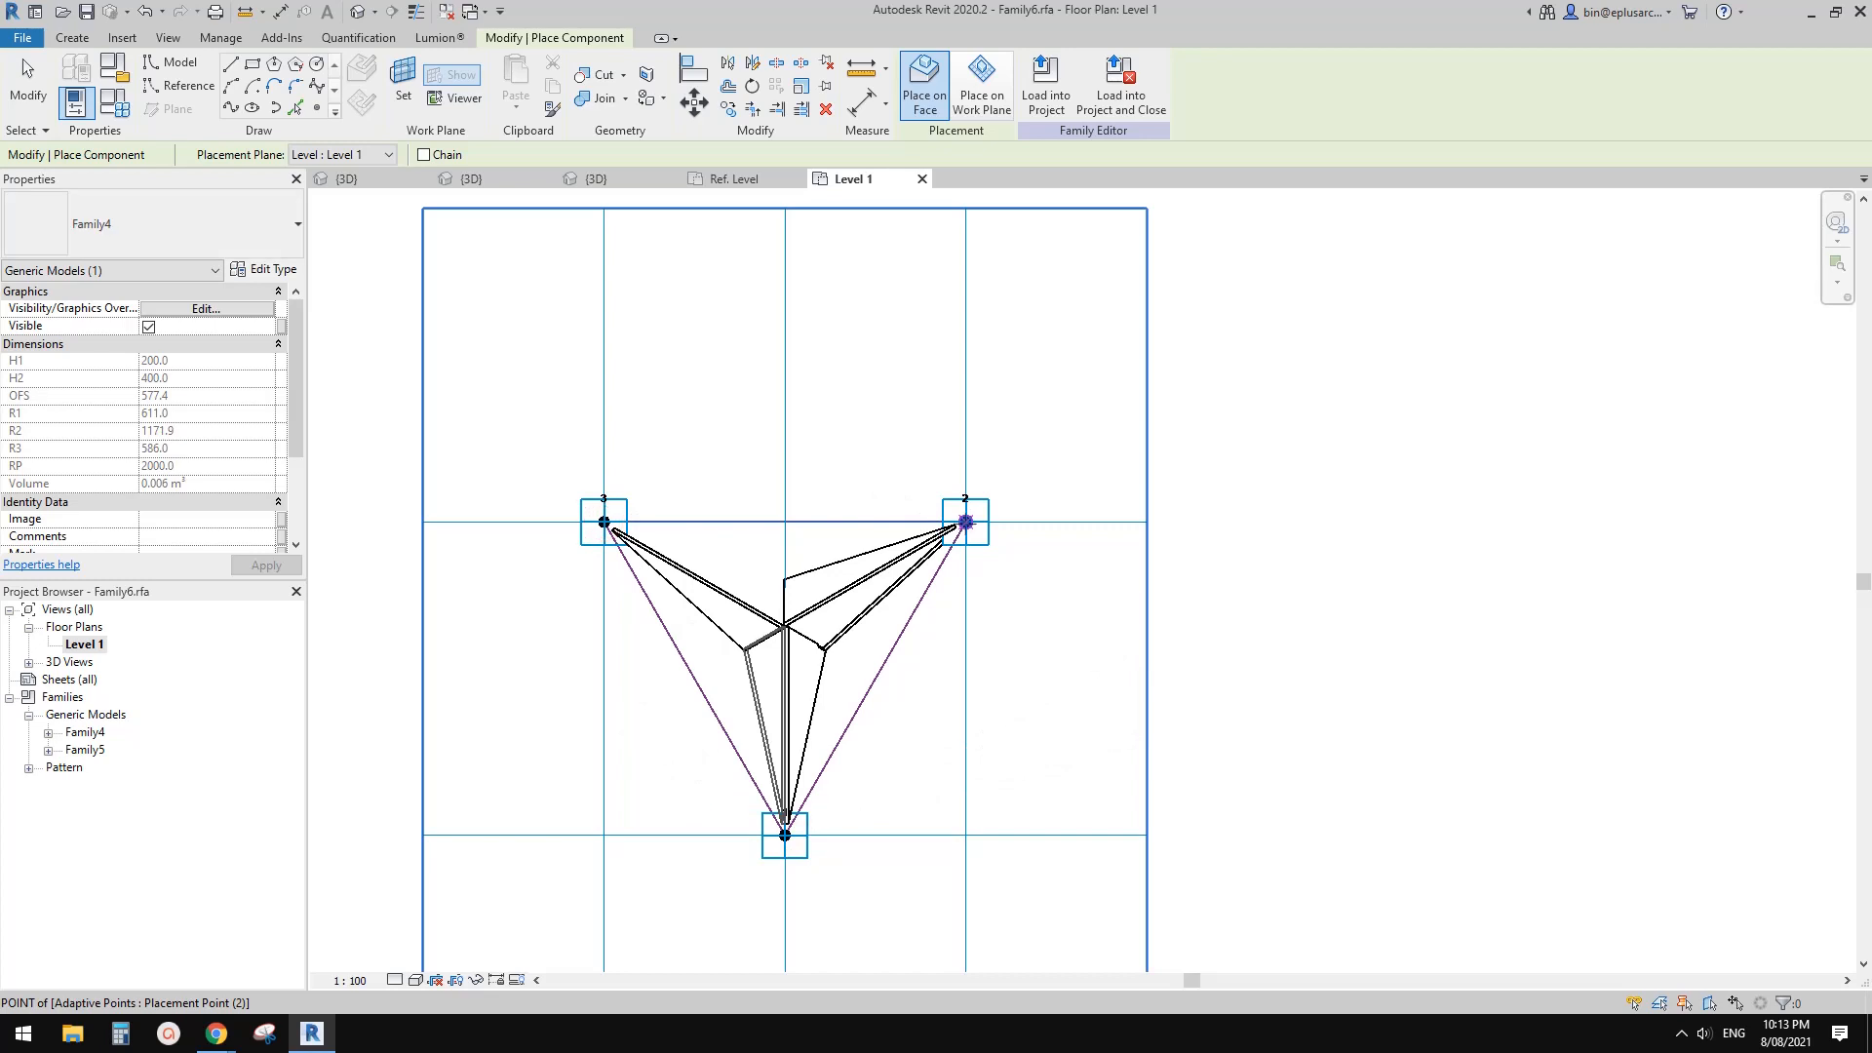
click(965, 521)
click(604, 521)
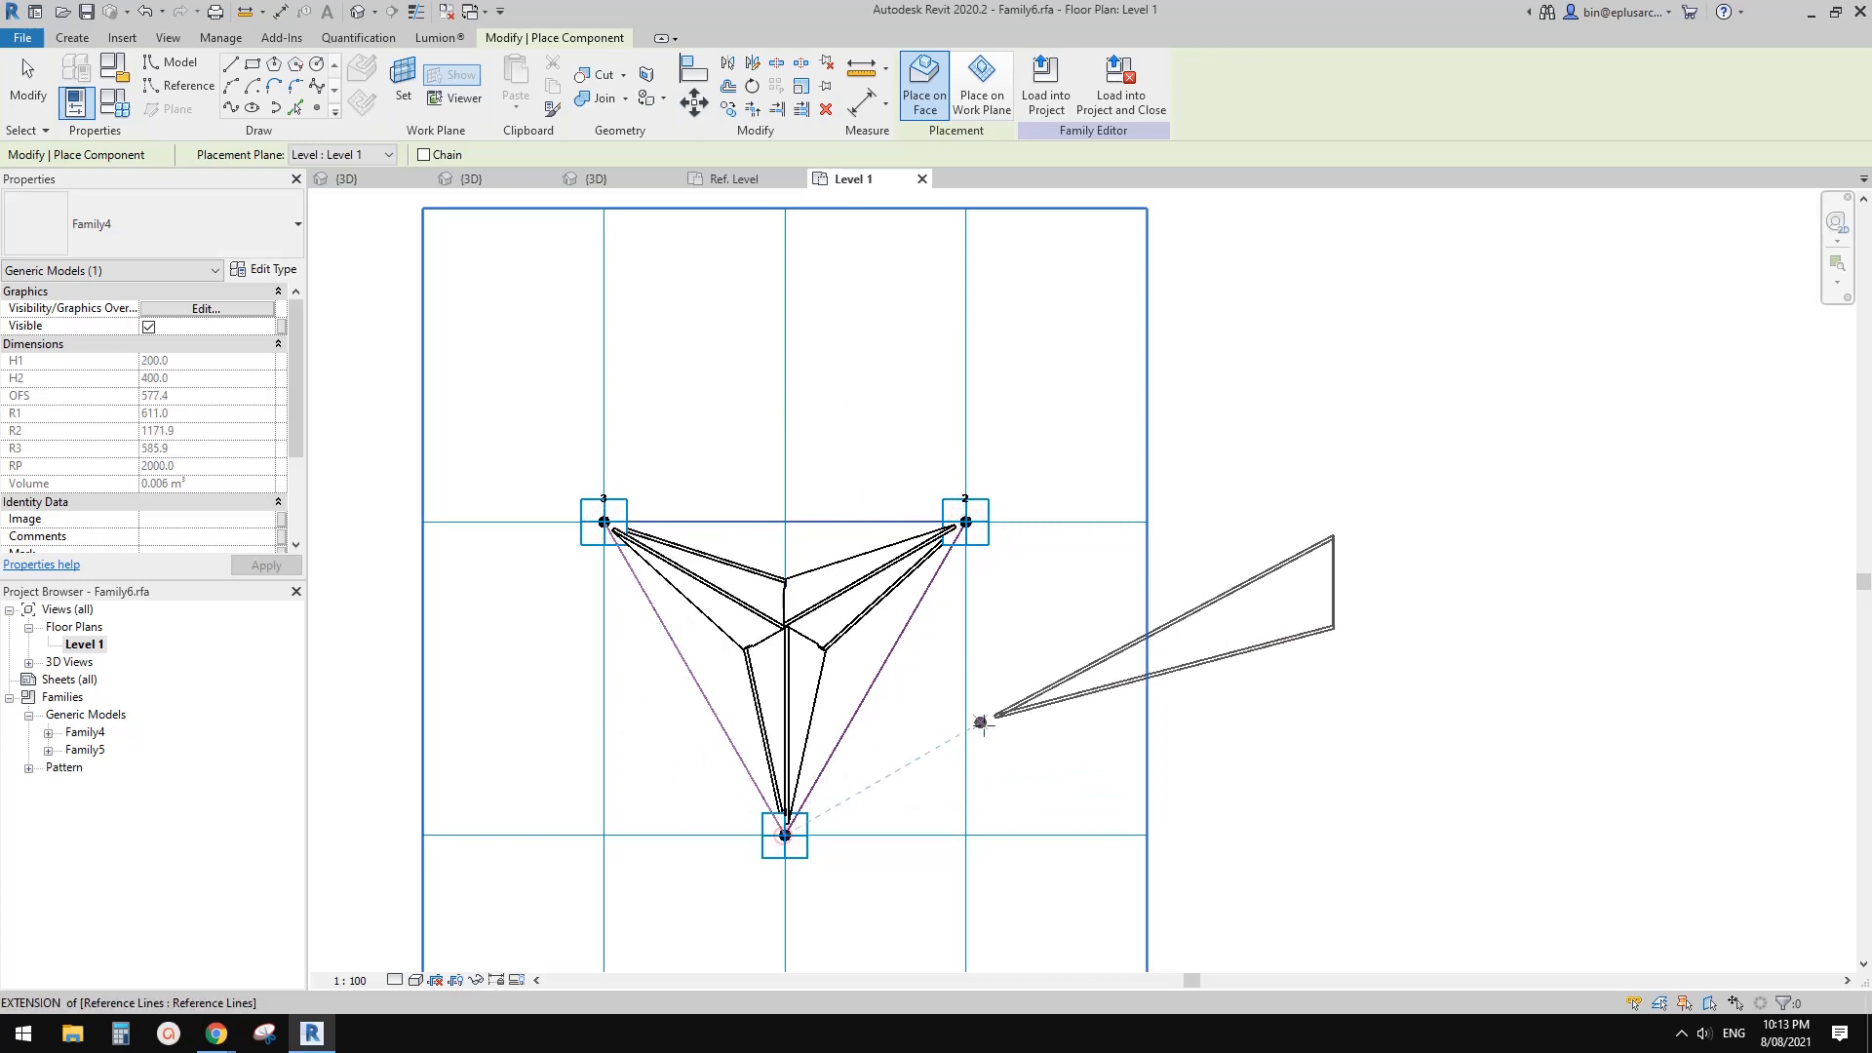
Enable Flip on the three Family4 panels that point below the triangle's plane in the 3D view.
click(357, 20)
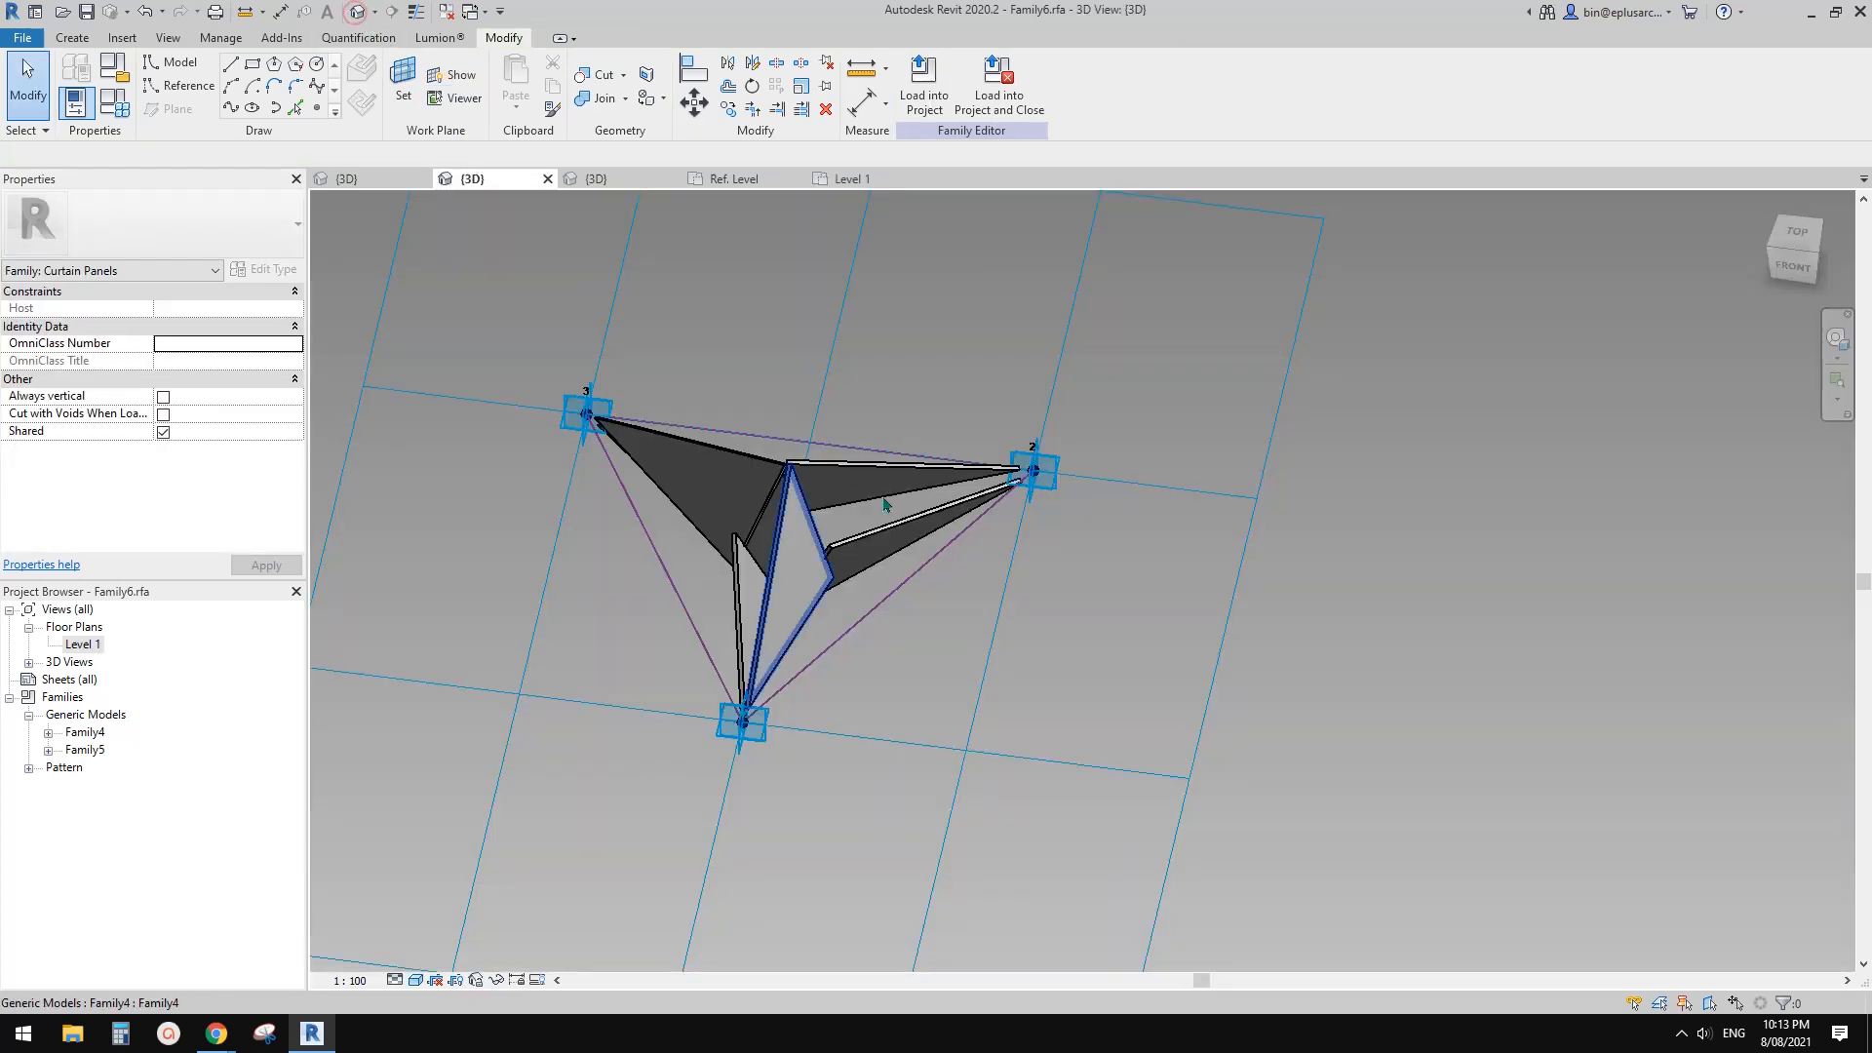
mouse_move(886, 506)
shift+middle_down()
mouse_move(969, 418)
mouse_move(991, 339)
mouse_move(903, 474)
shift+middle_up()
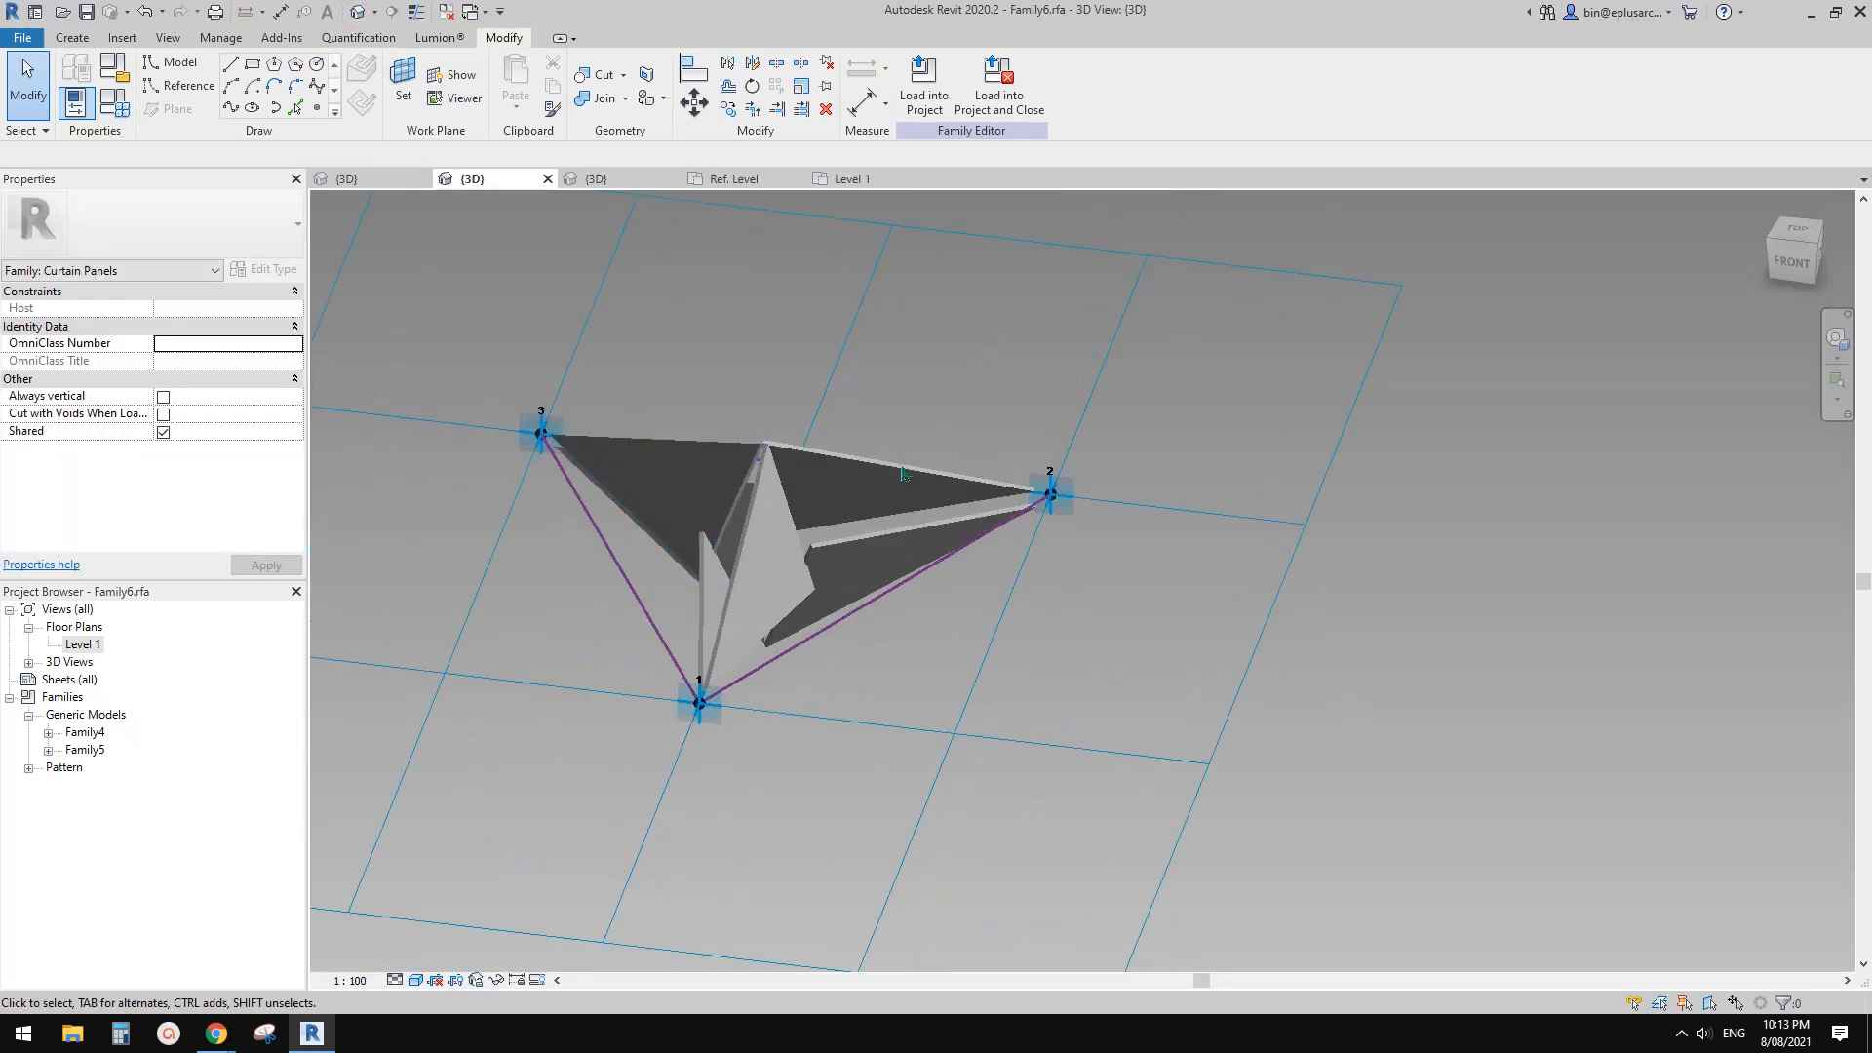
click(873, 593)
shift+middle_drag(873, 591, 868, 336)
ctrl+click(692, 636)
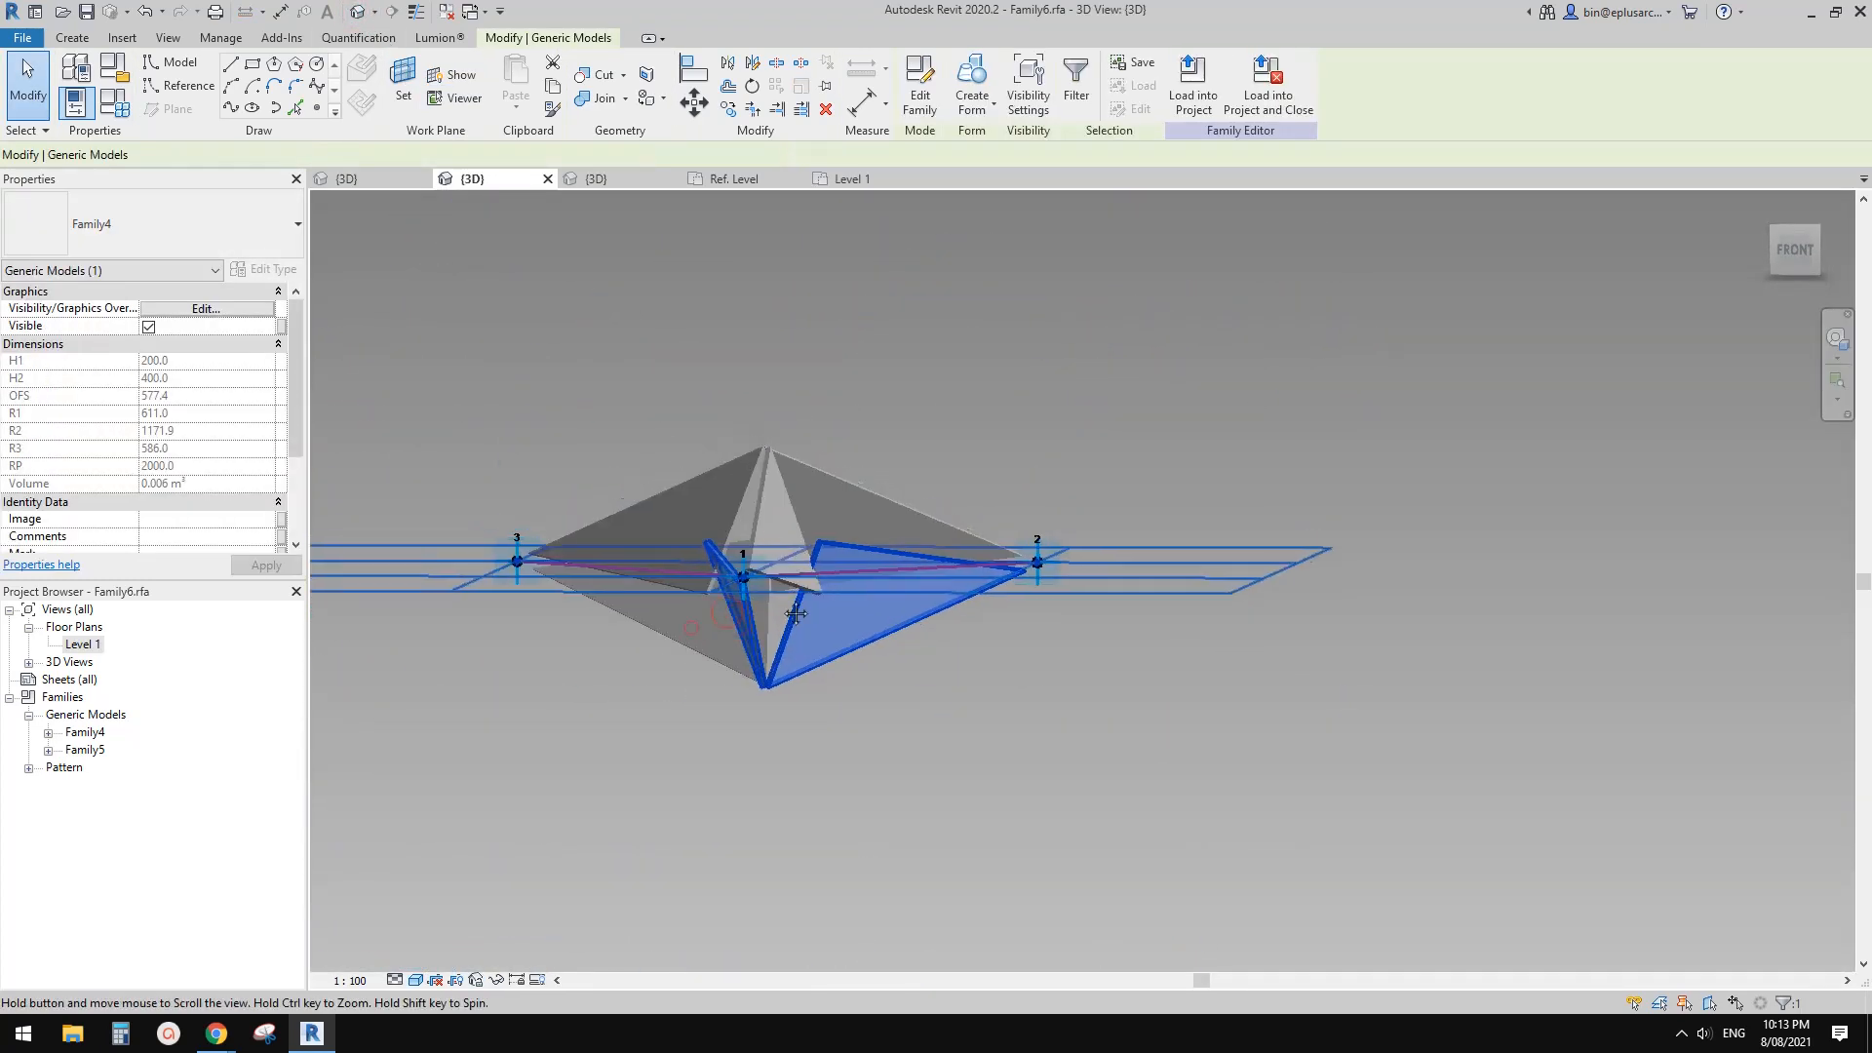
shift+middle_drag(694, 636, 741, 814)
ctrl+click(751, 616)
scroll(191, 424, down, 3)
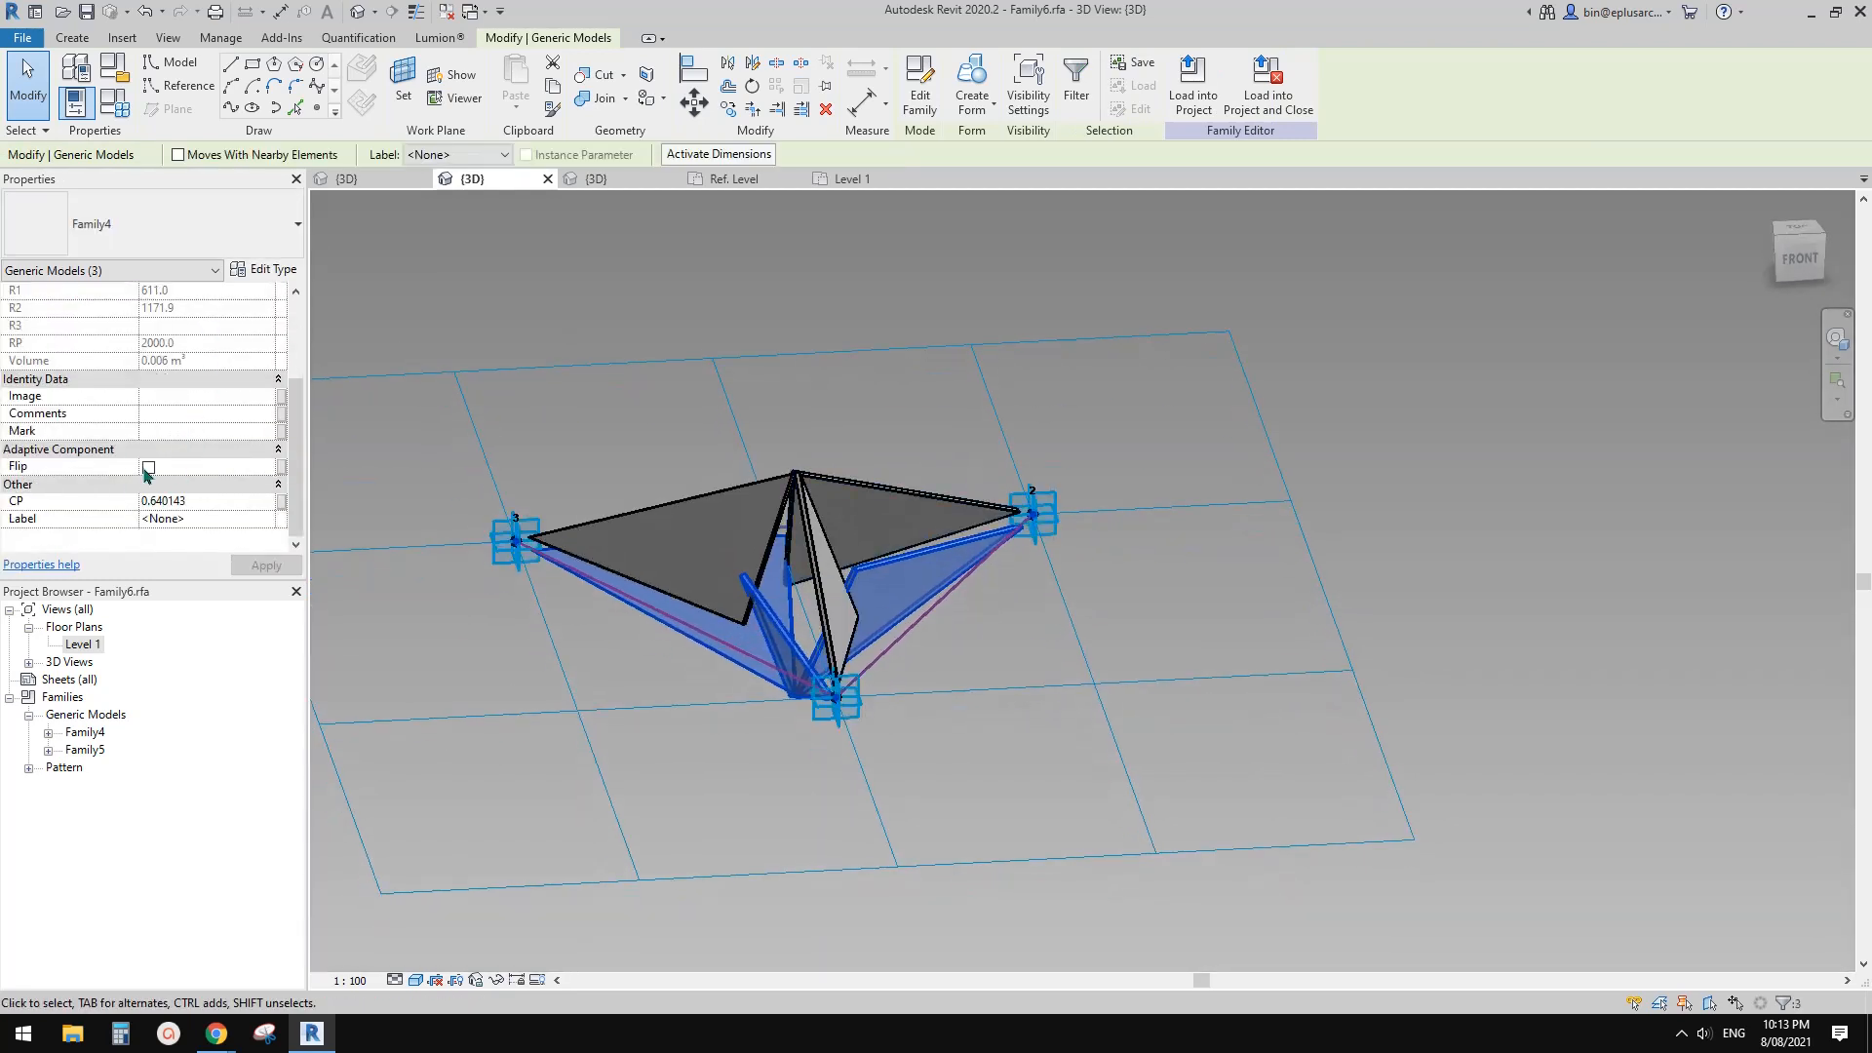
click(148, 467)
shift+middle_drag(744, 313, 853, 637)
click(1001, 583)
Select all Family4 panels in the triangle and set their CP value to 0.
scroll(865, 607, up, 2)
click(828, 505)
key(s)
key(a)
scroll(201, 500, down, 3)
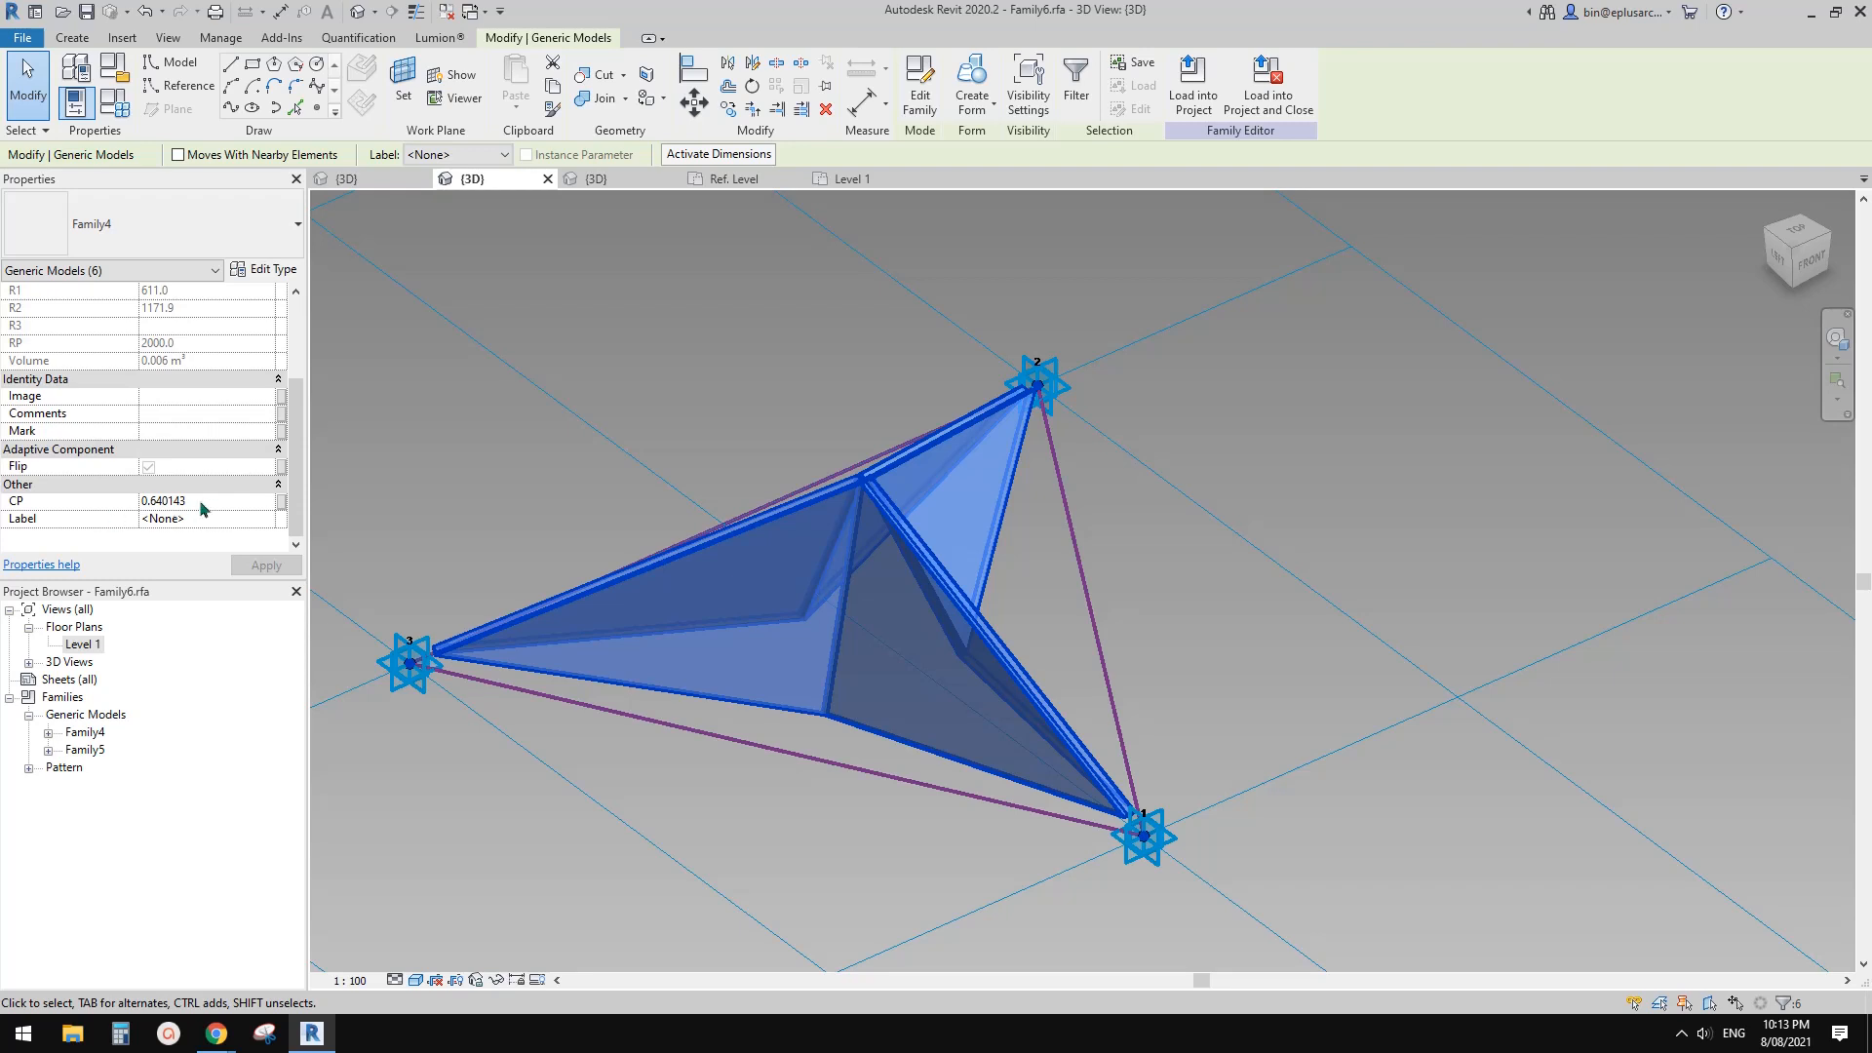
click(199, 501)
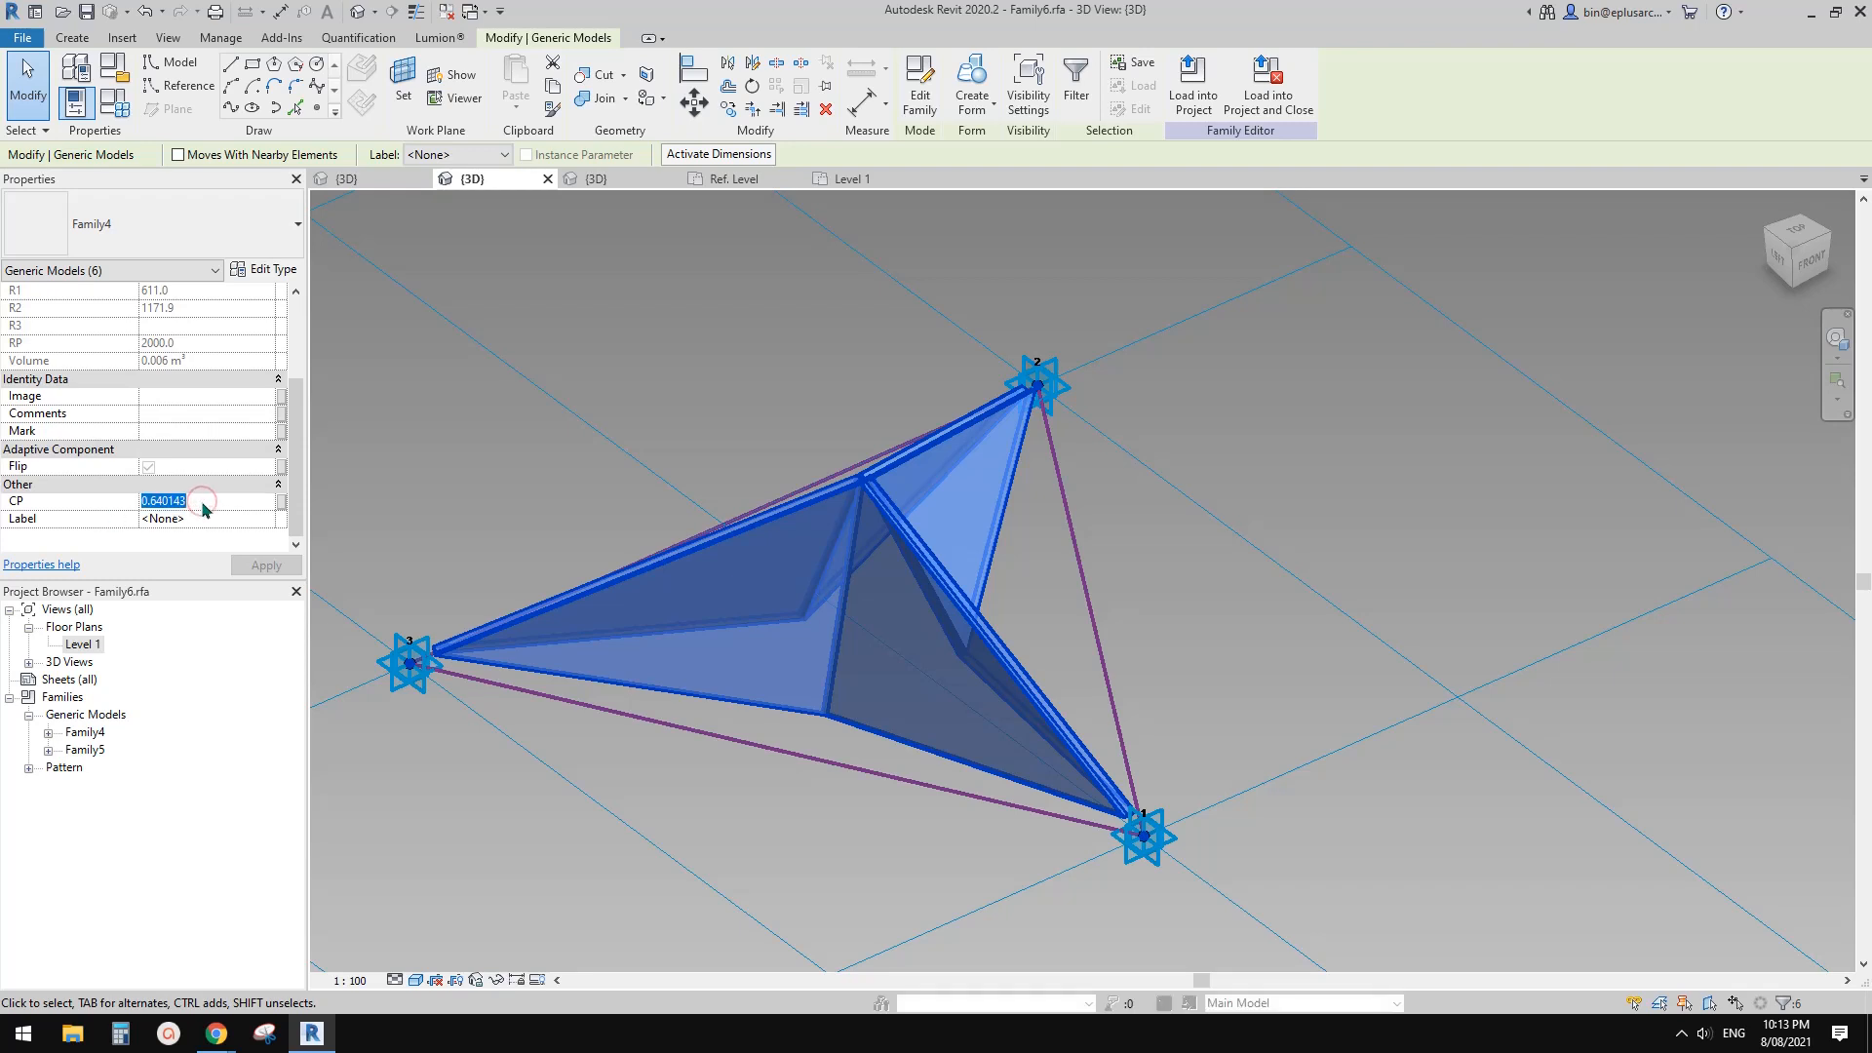
key(Return)
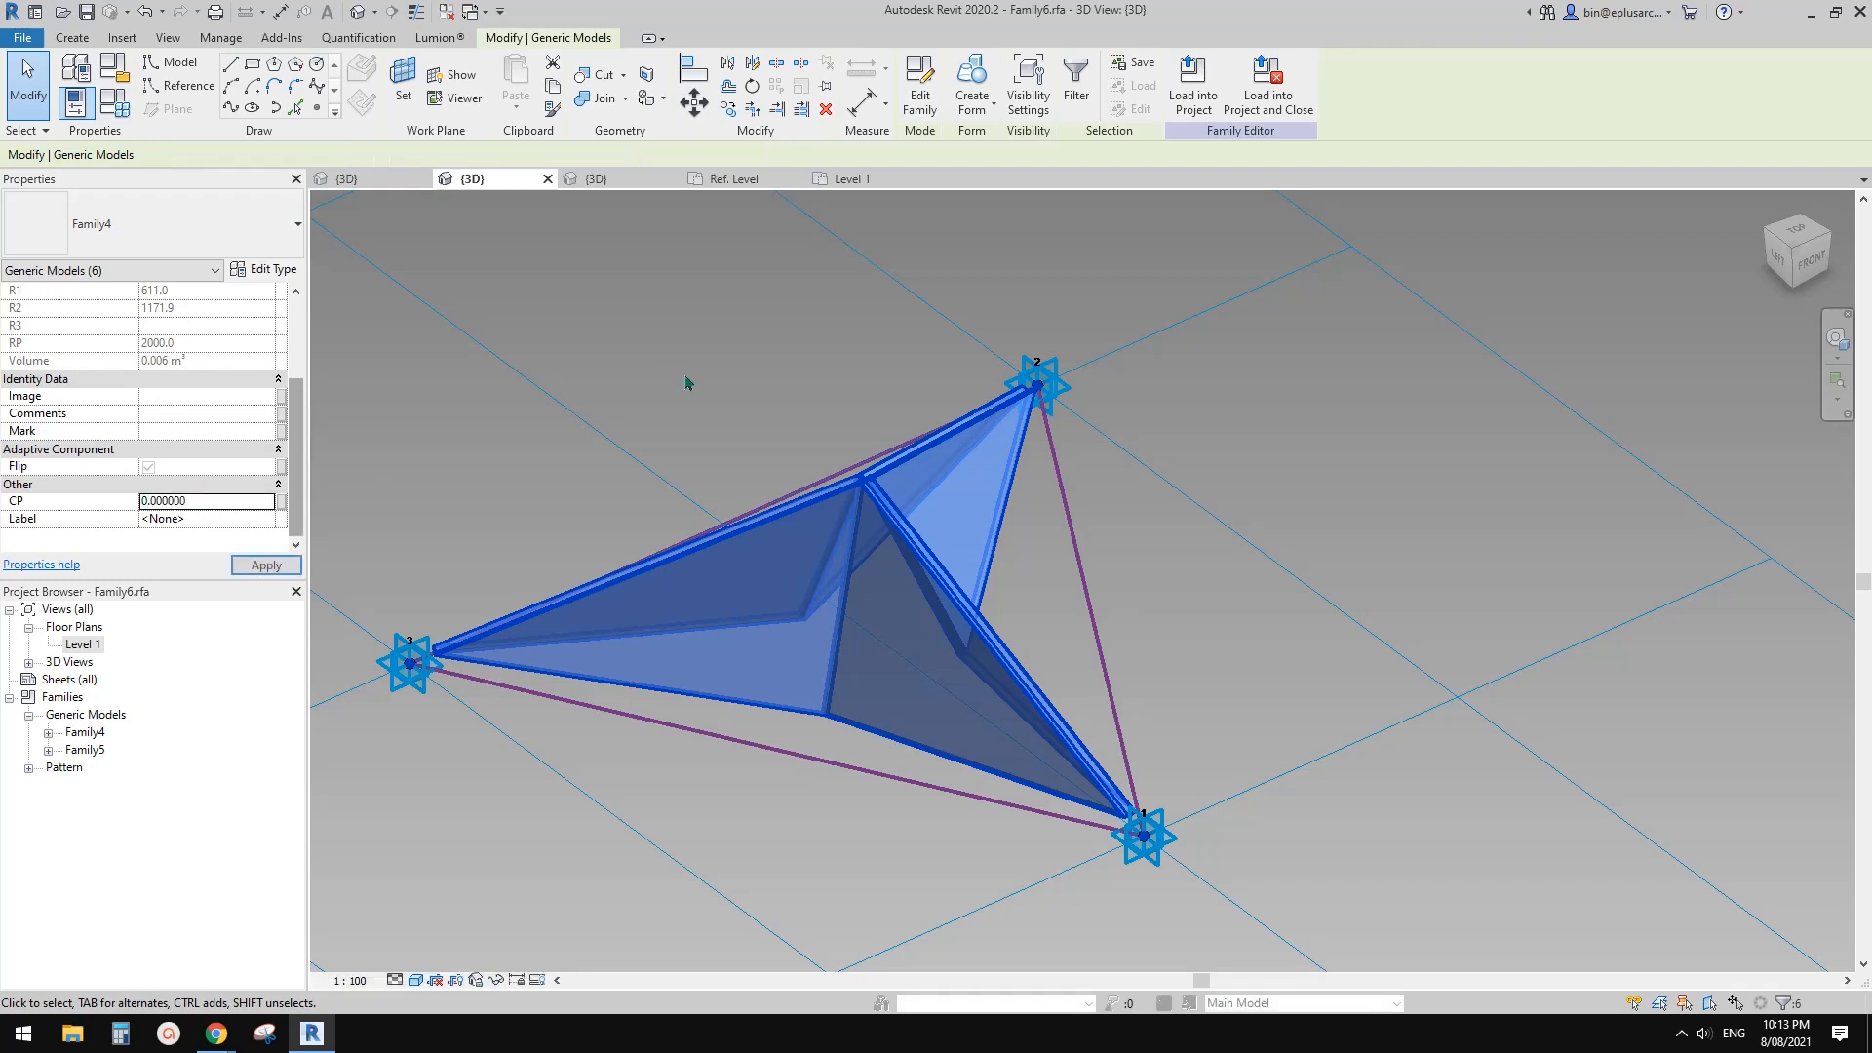
shift+middle_drag(690, 384, 968, 600)
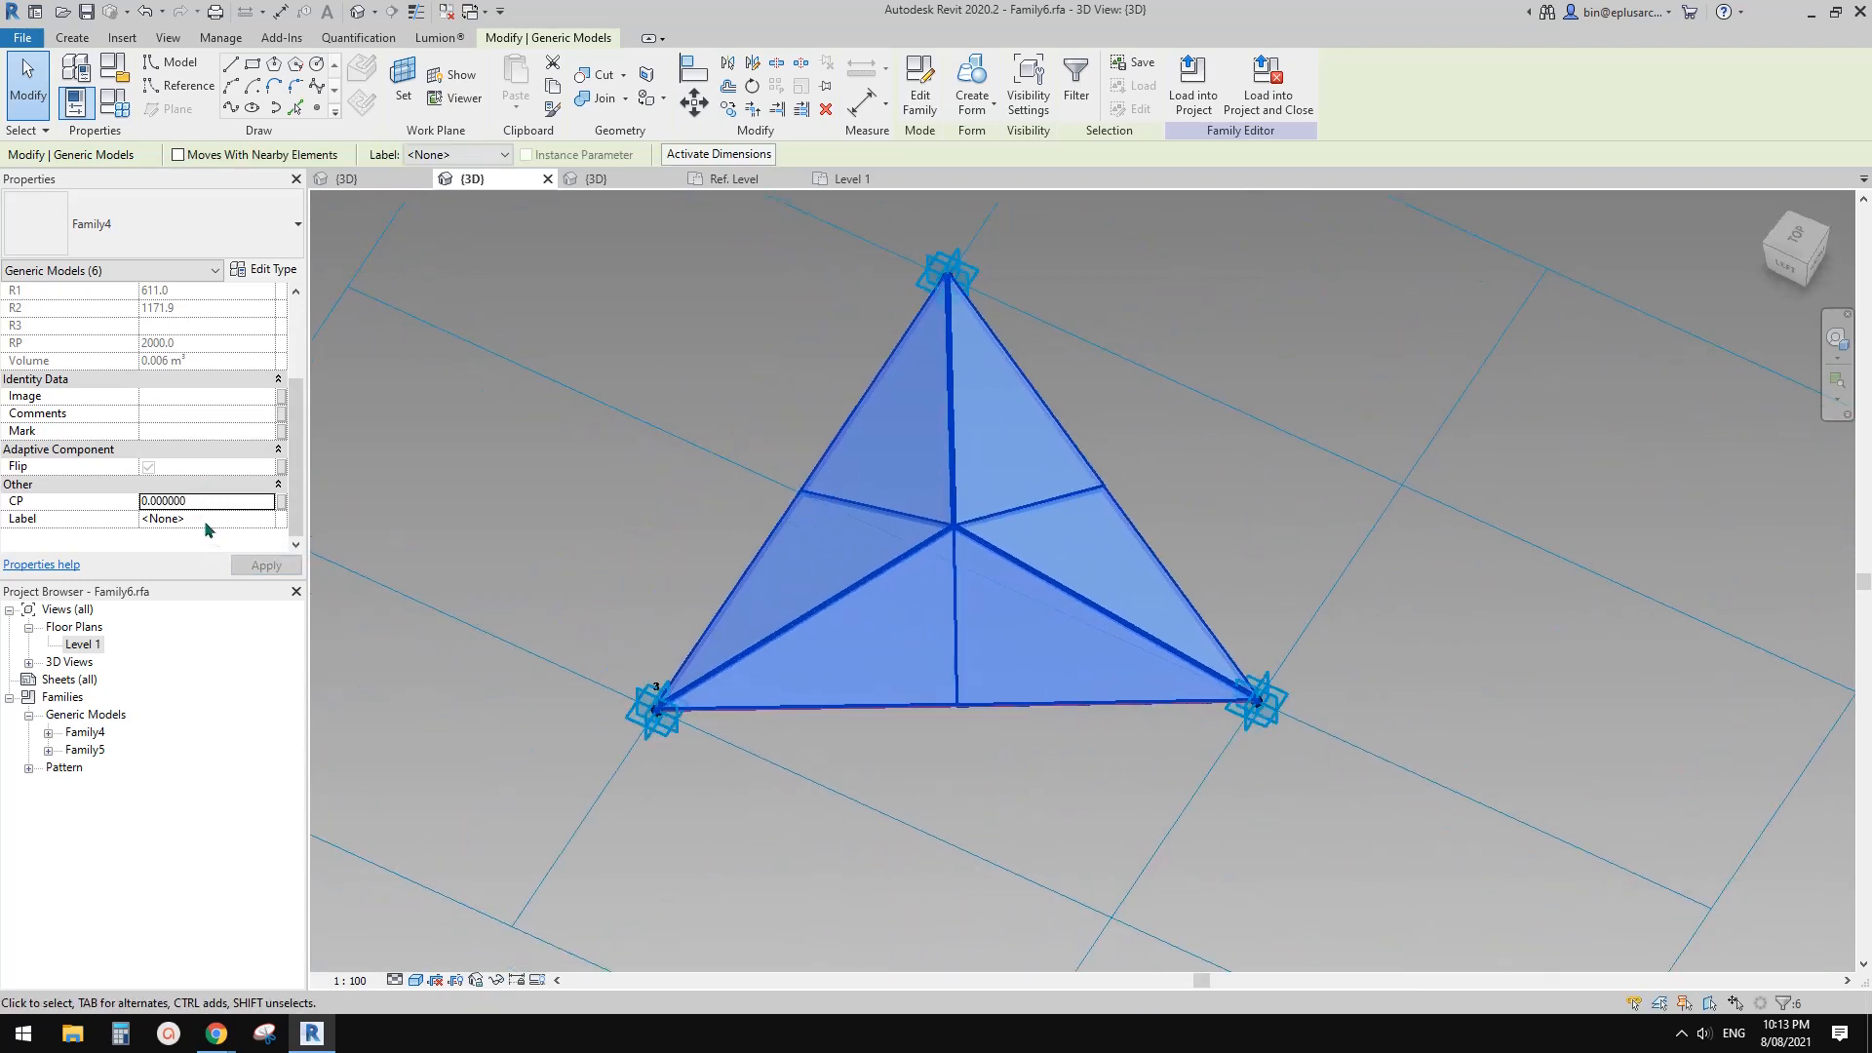
Set the CP value of all selected Family4 panels to 1 and clear the selection.
click(213, 499)
key(Return)
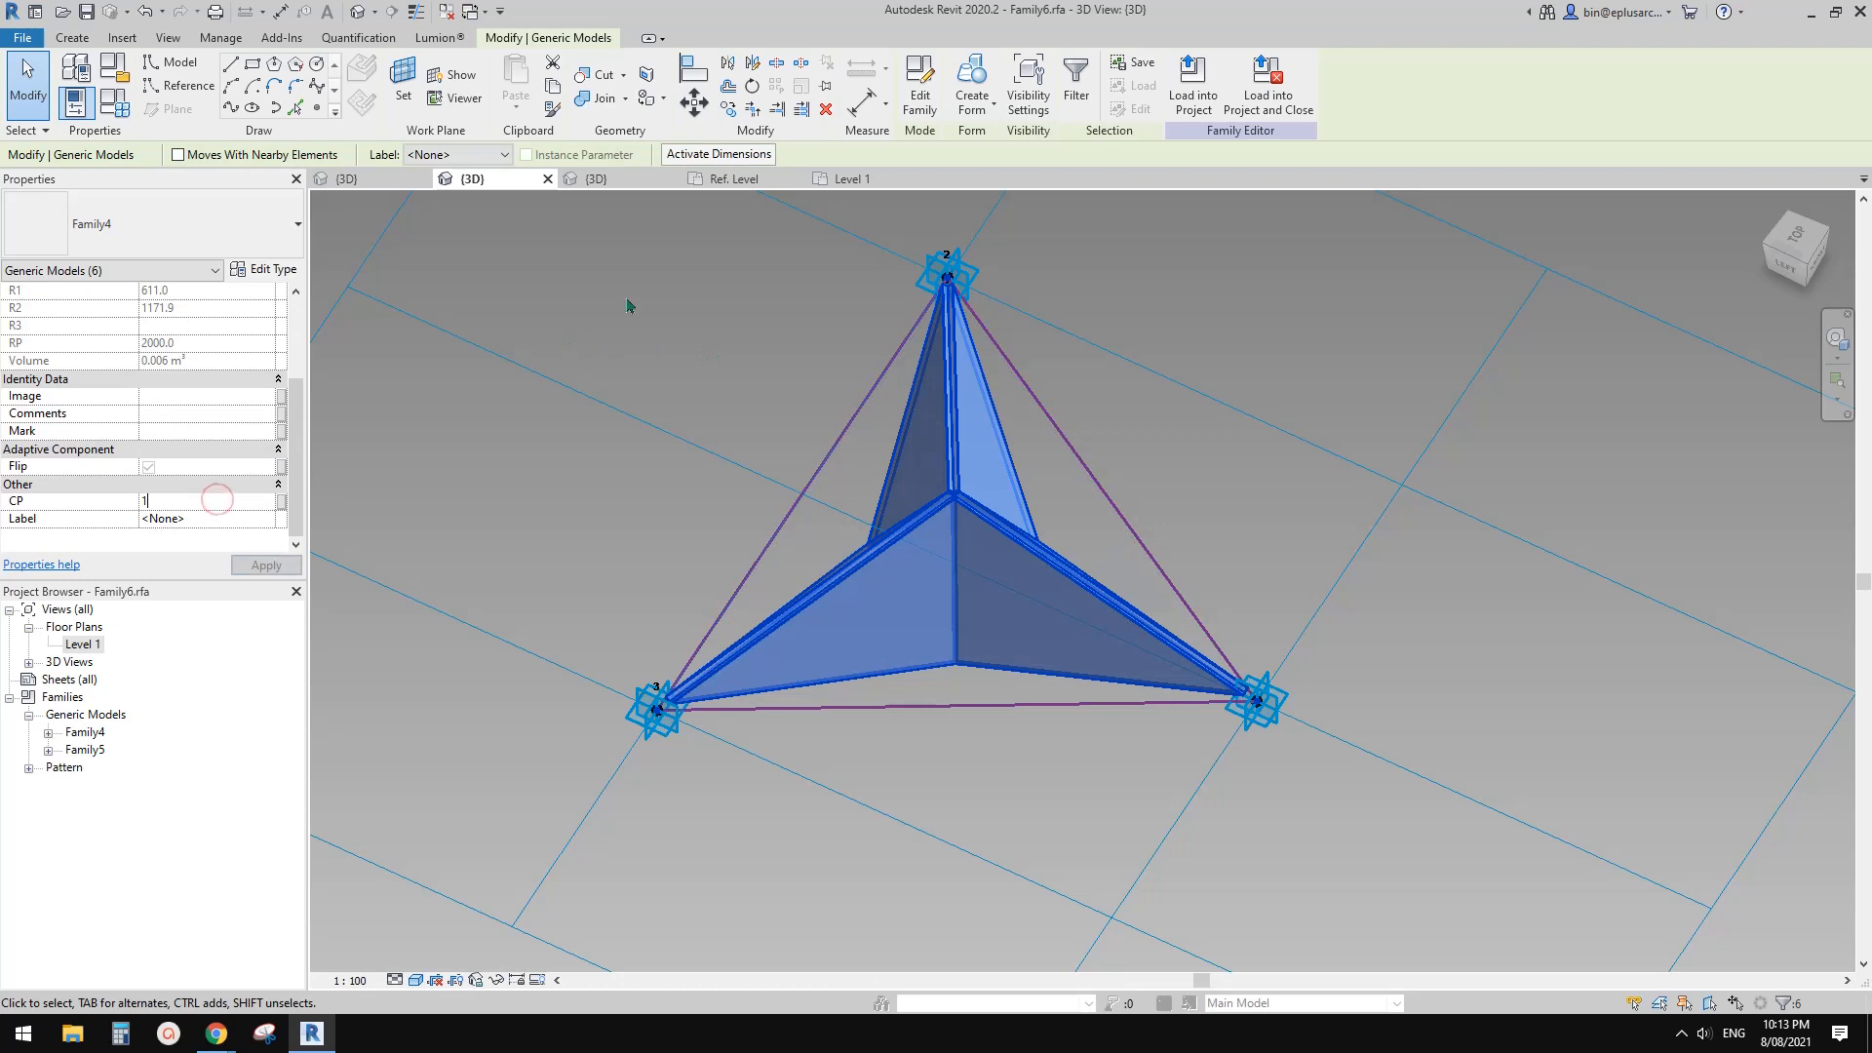
shift+middle_drag(616, 305, 735, 384)
key(Escape)
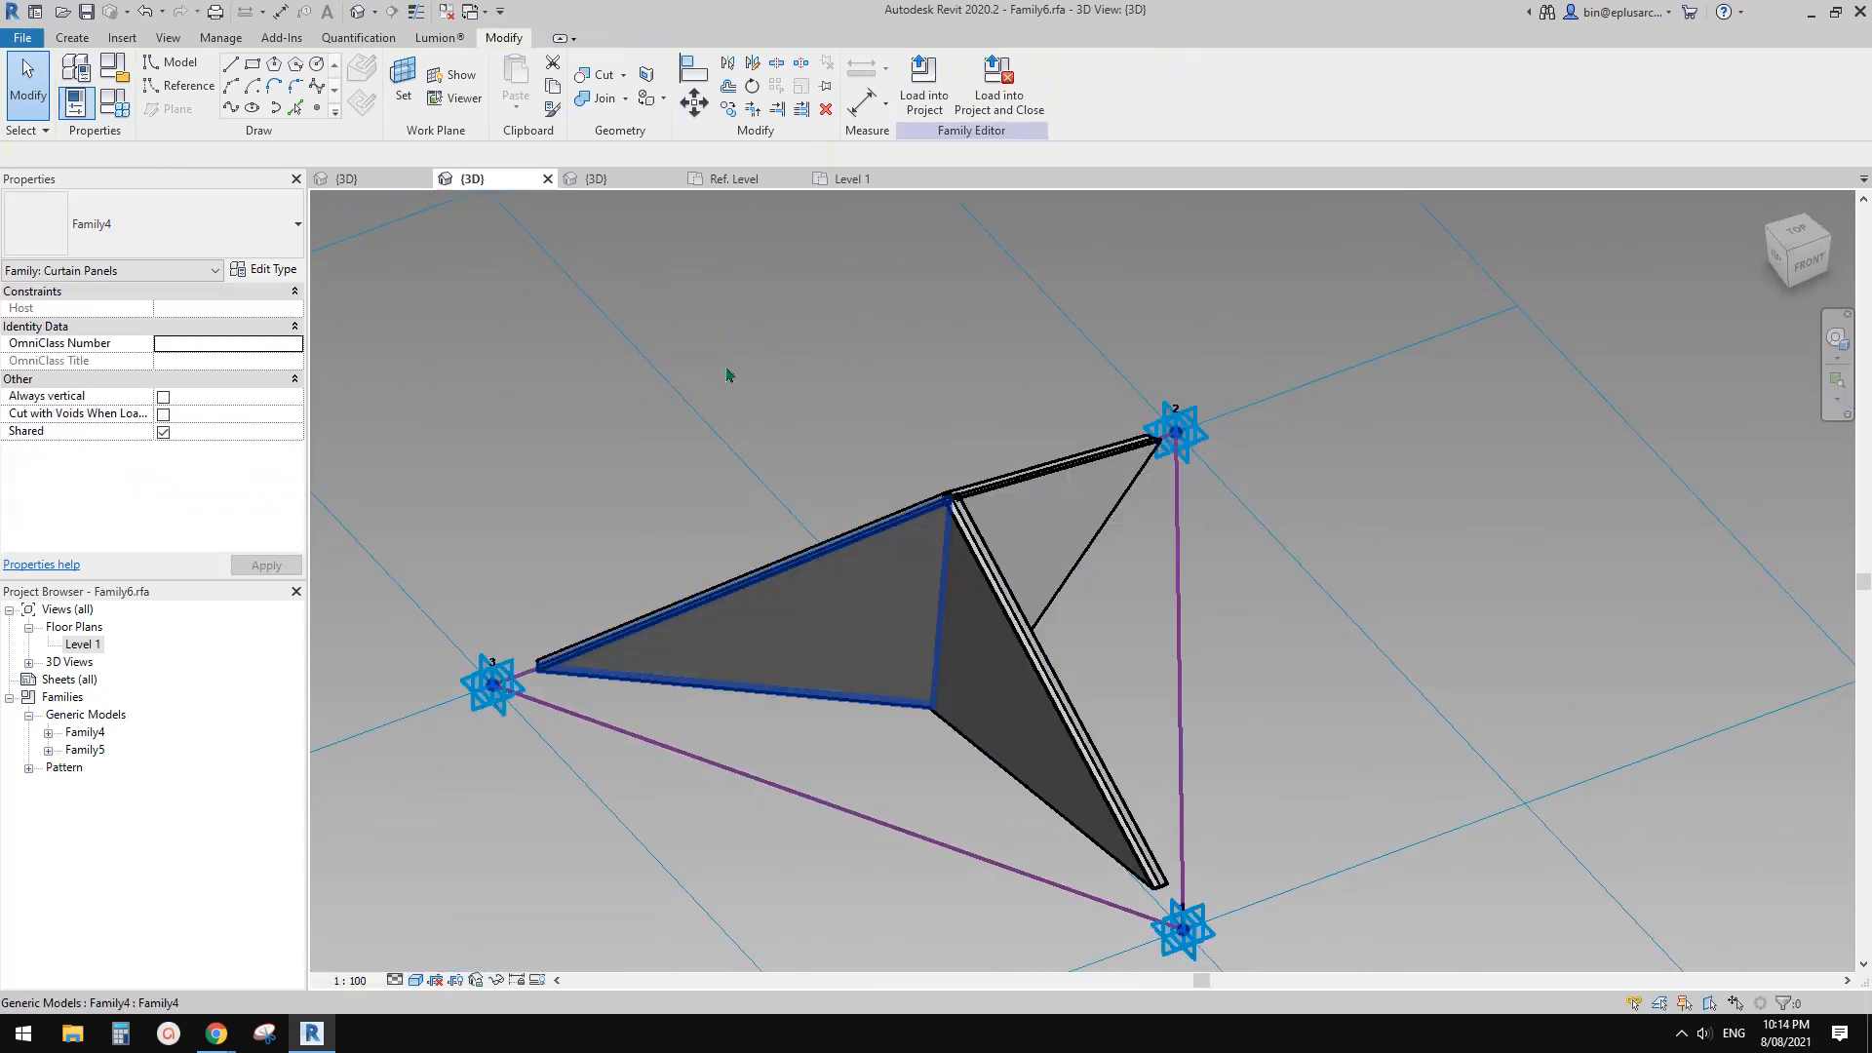
key(Escape)
Select all Family4 panels again and associate their CP parameter with the family parameter CP.
click(927, 102)
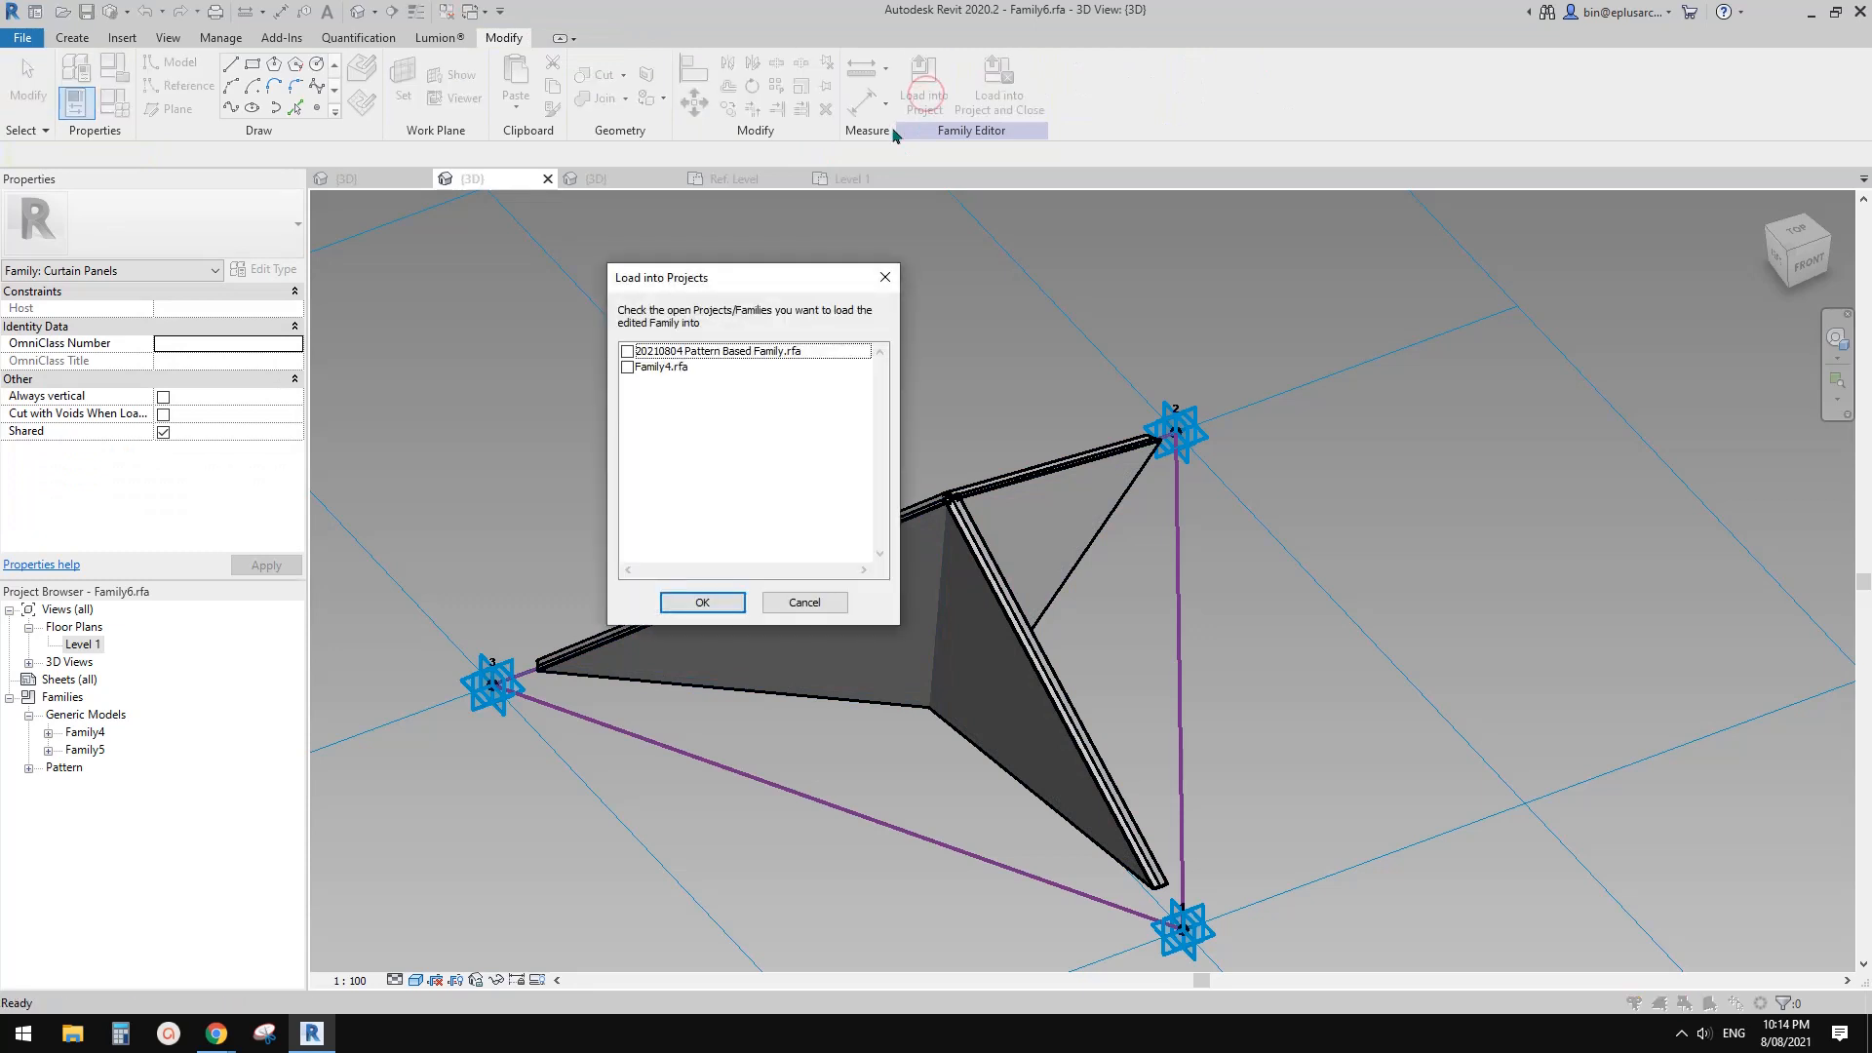
click(803, 598)
click(955, 621)
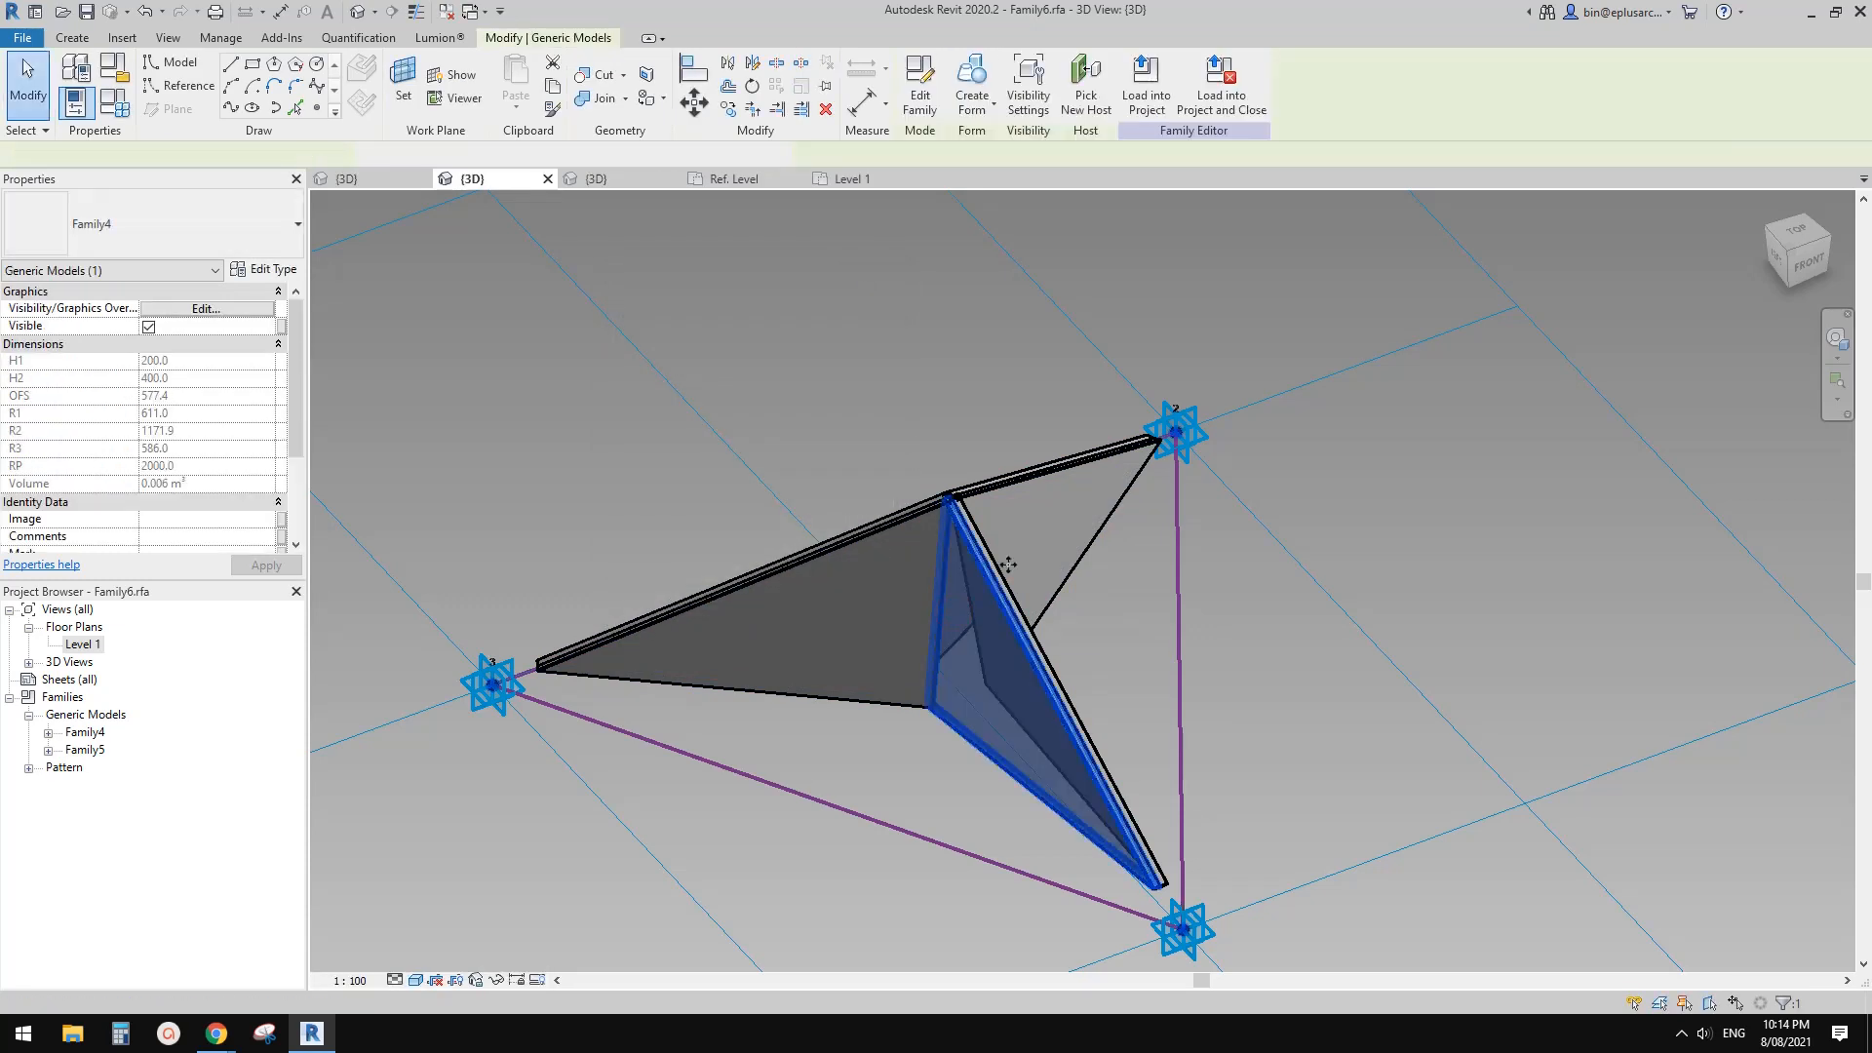
key(s)
key(a)
scroll(194, 488, down, 3)
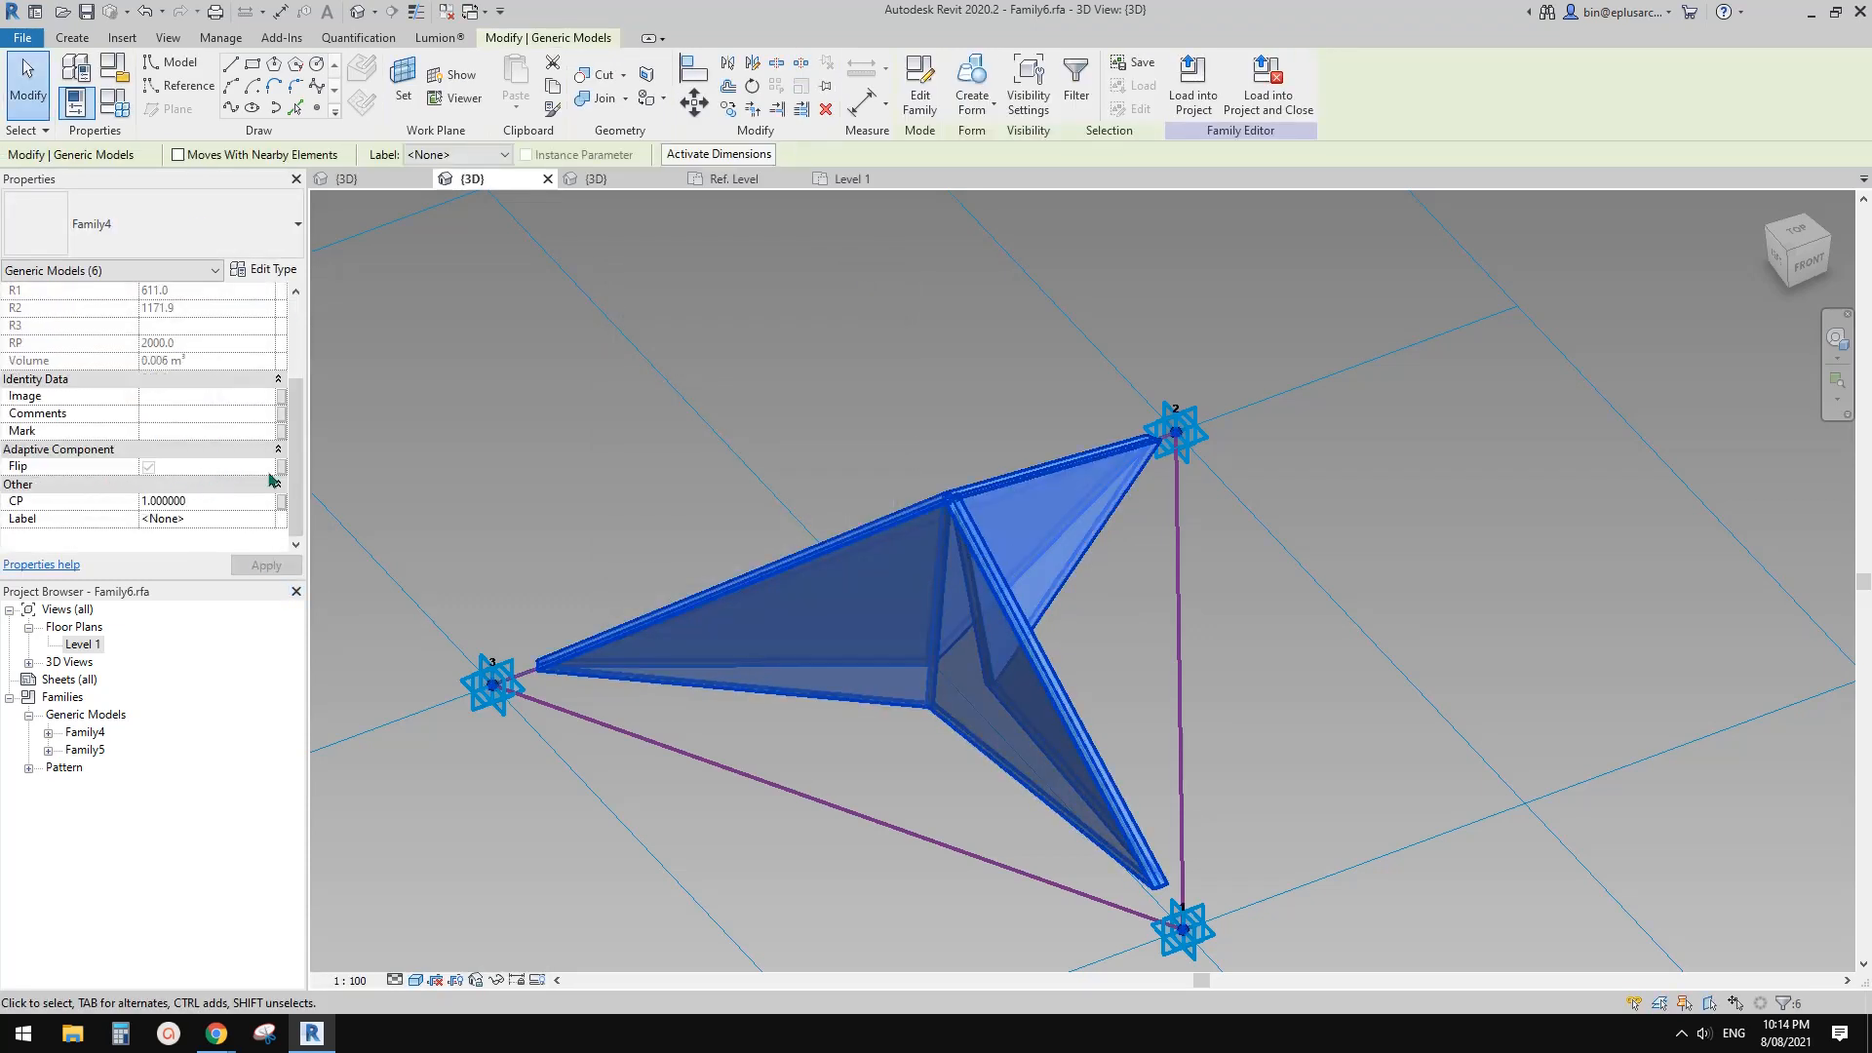
click(282, 502)
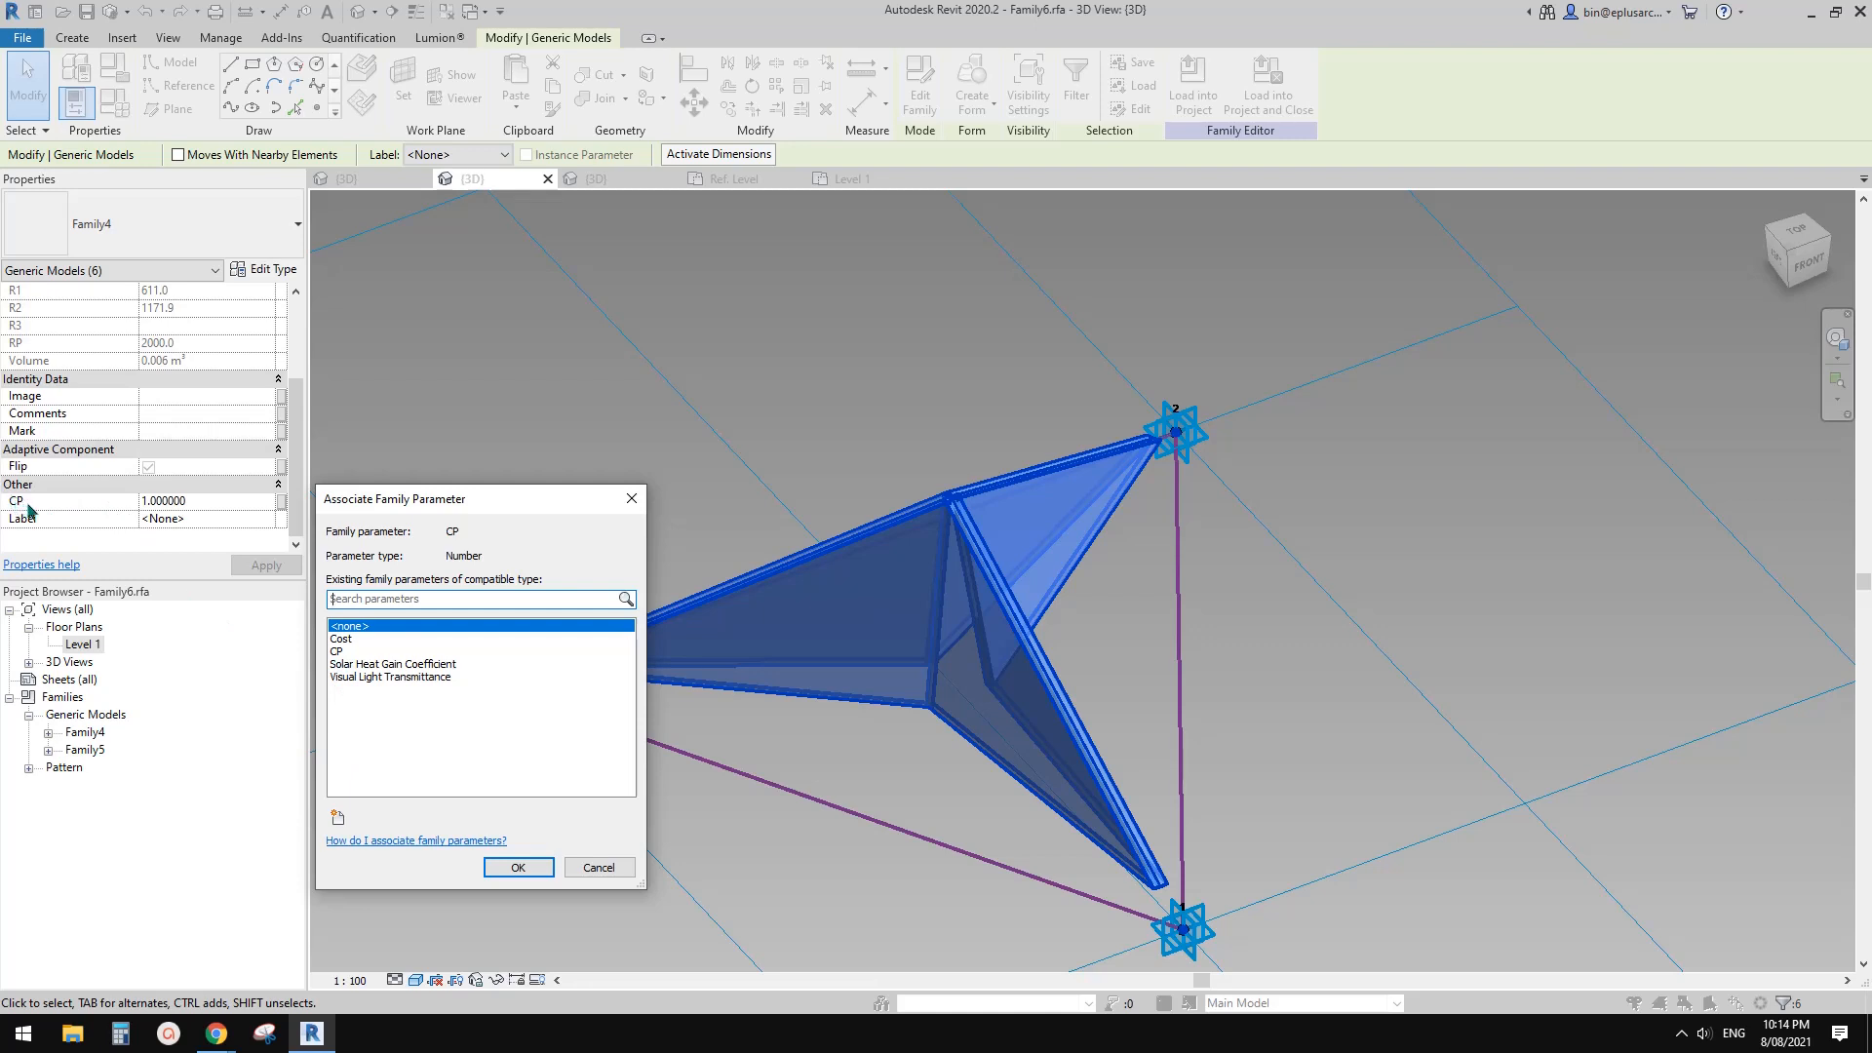
click(359, 653)
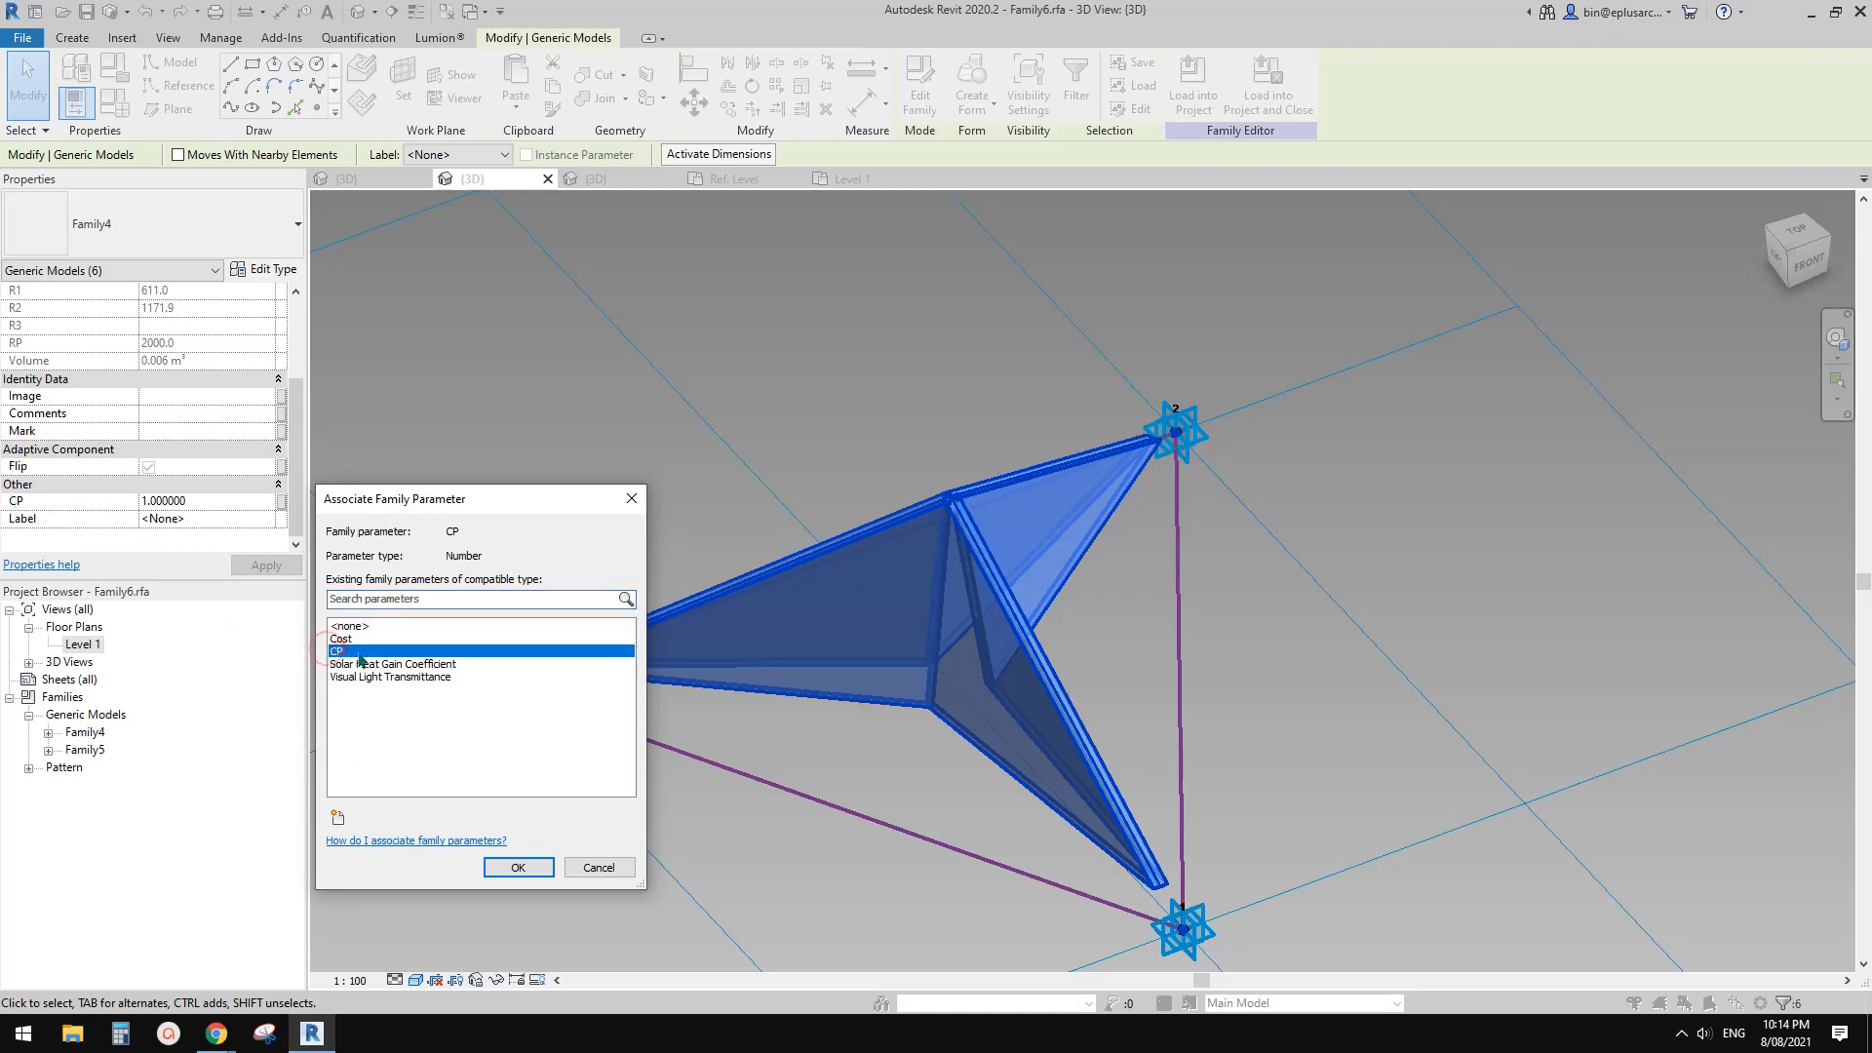
click(512, 858)
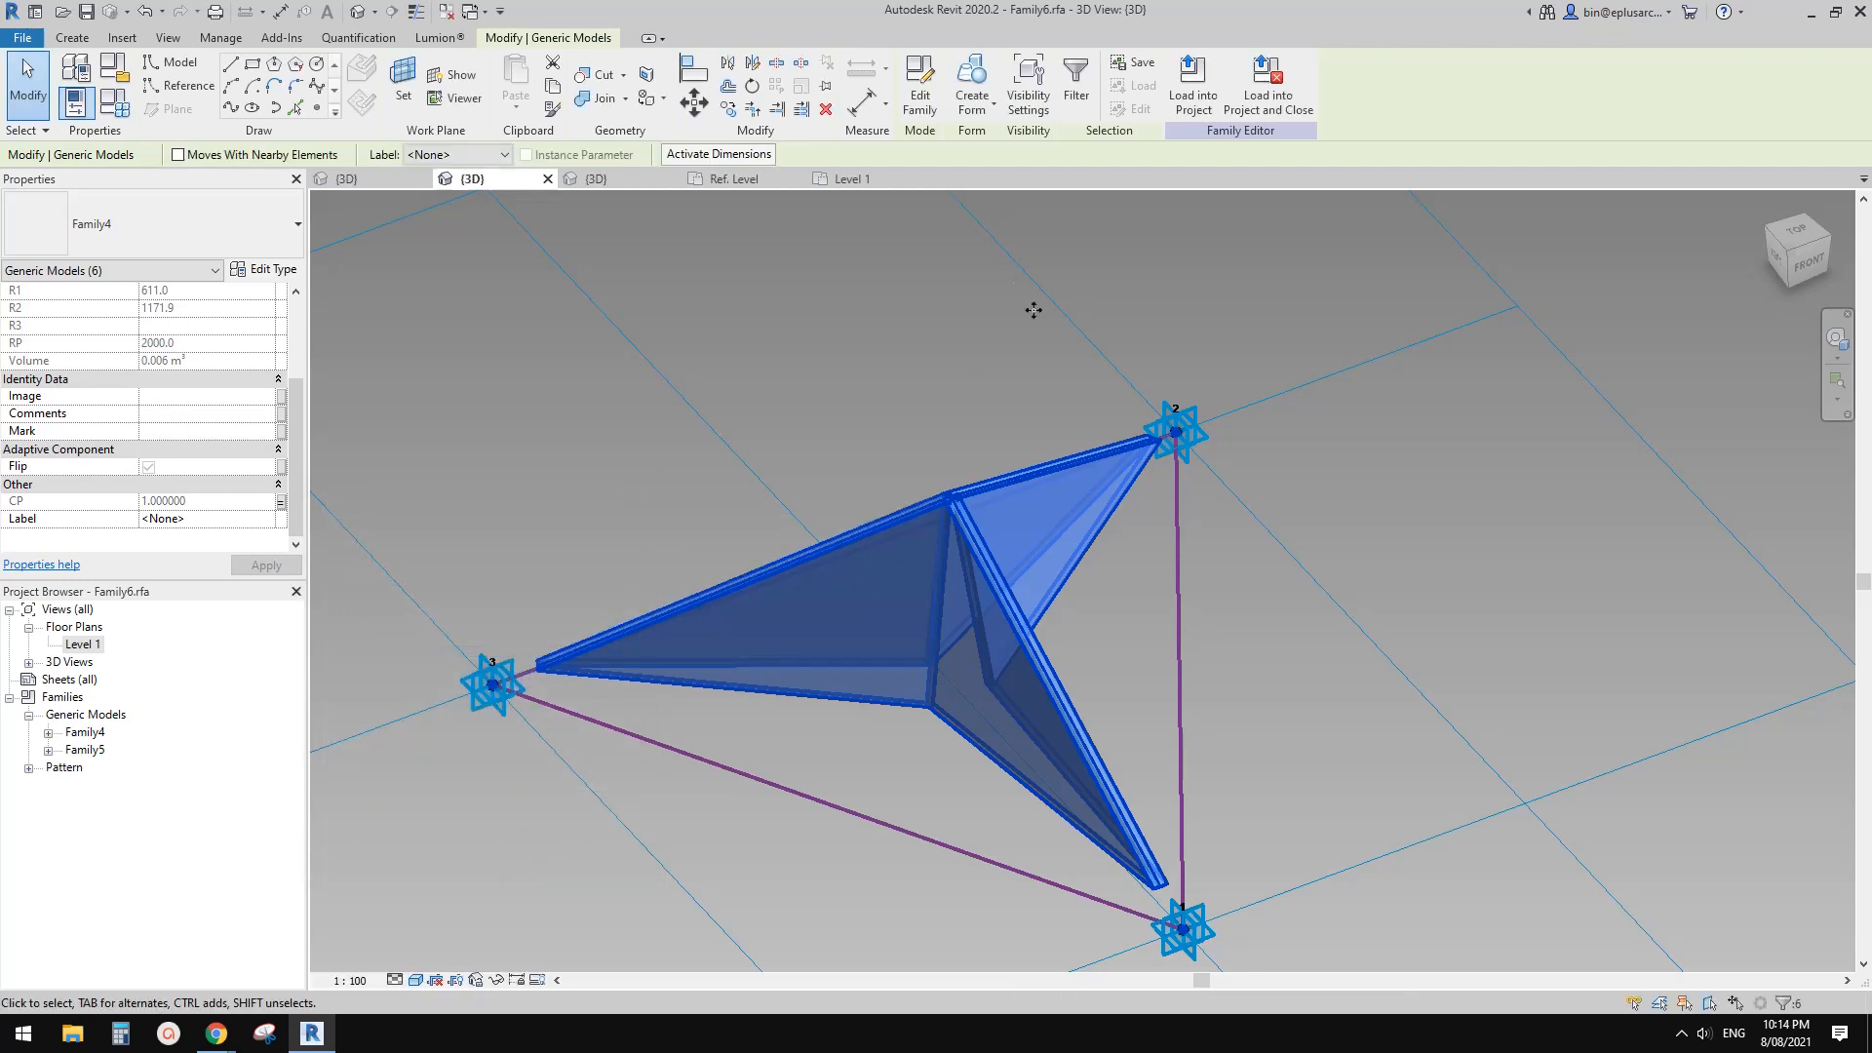
middle_drag(1108, 250, 1143, 216)
key(Escape)
Load Family6 into 20210804 Pattern Based Family.rfa, overwriting the existing version.
click(921, 88)
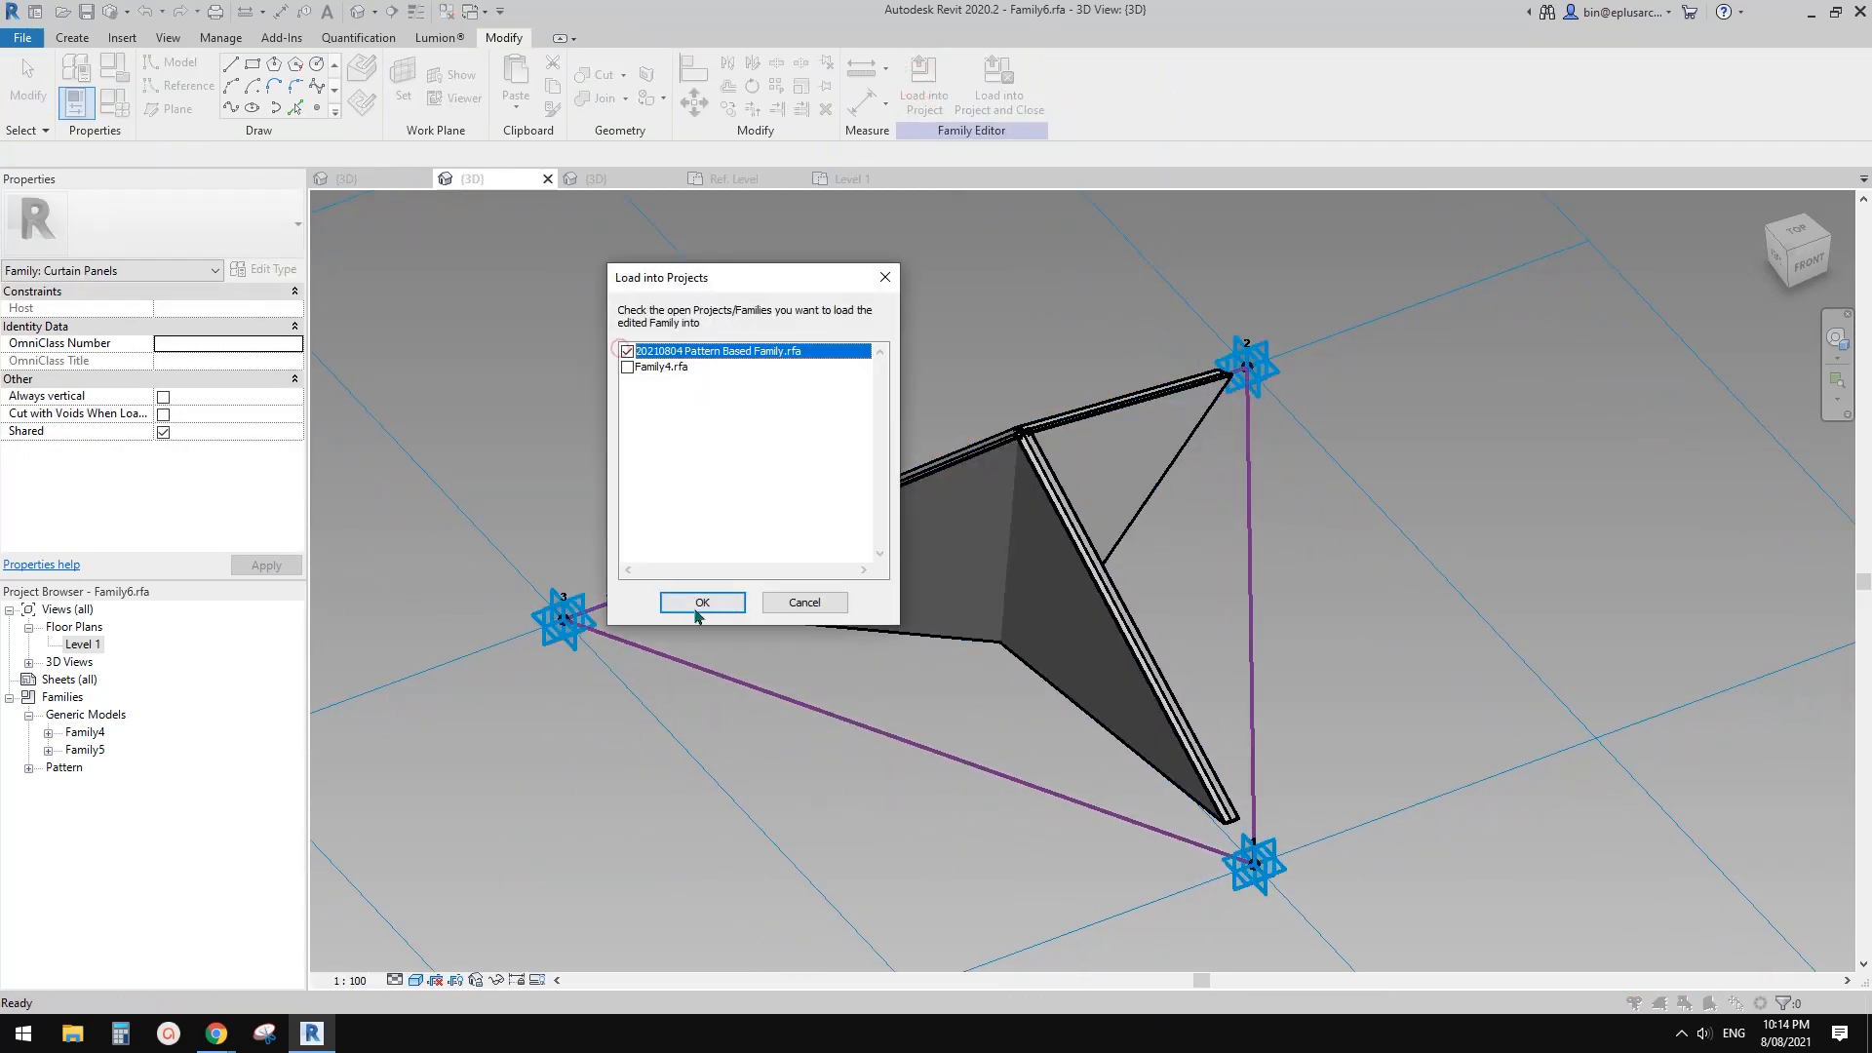
click(701, 603)
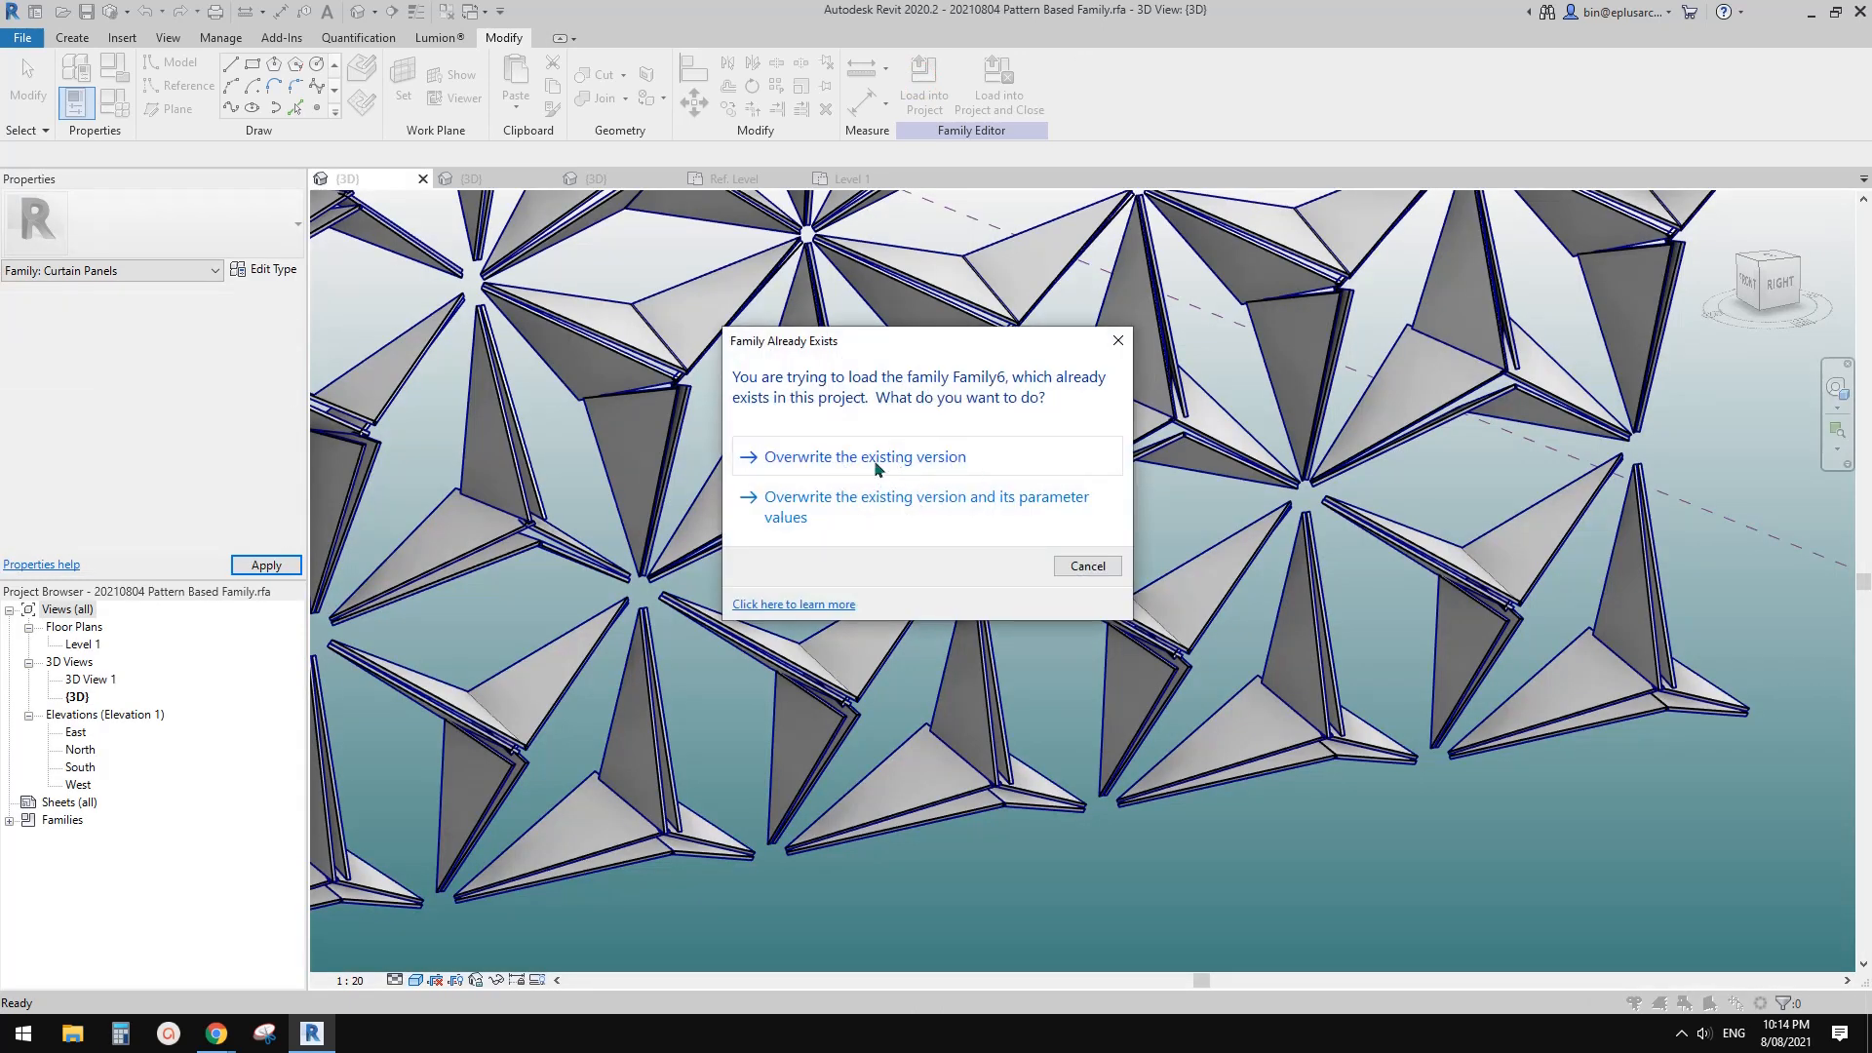
click(876, 464)
click(873, 451)
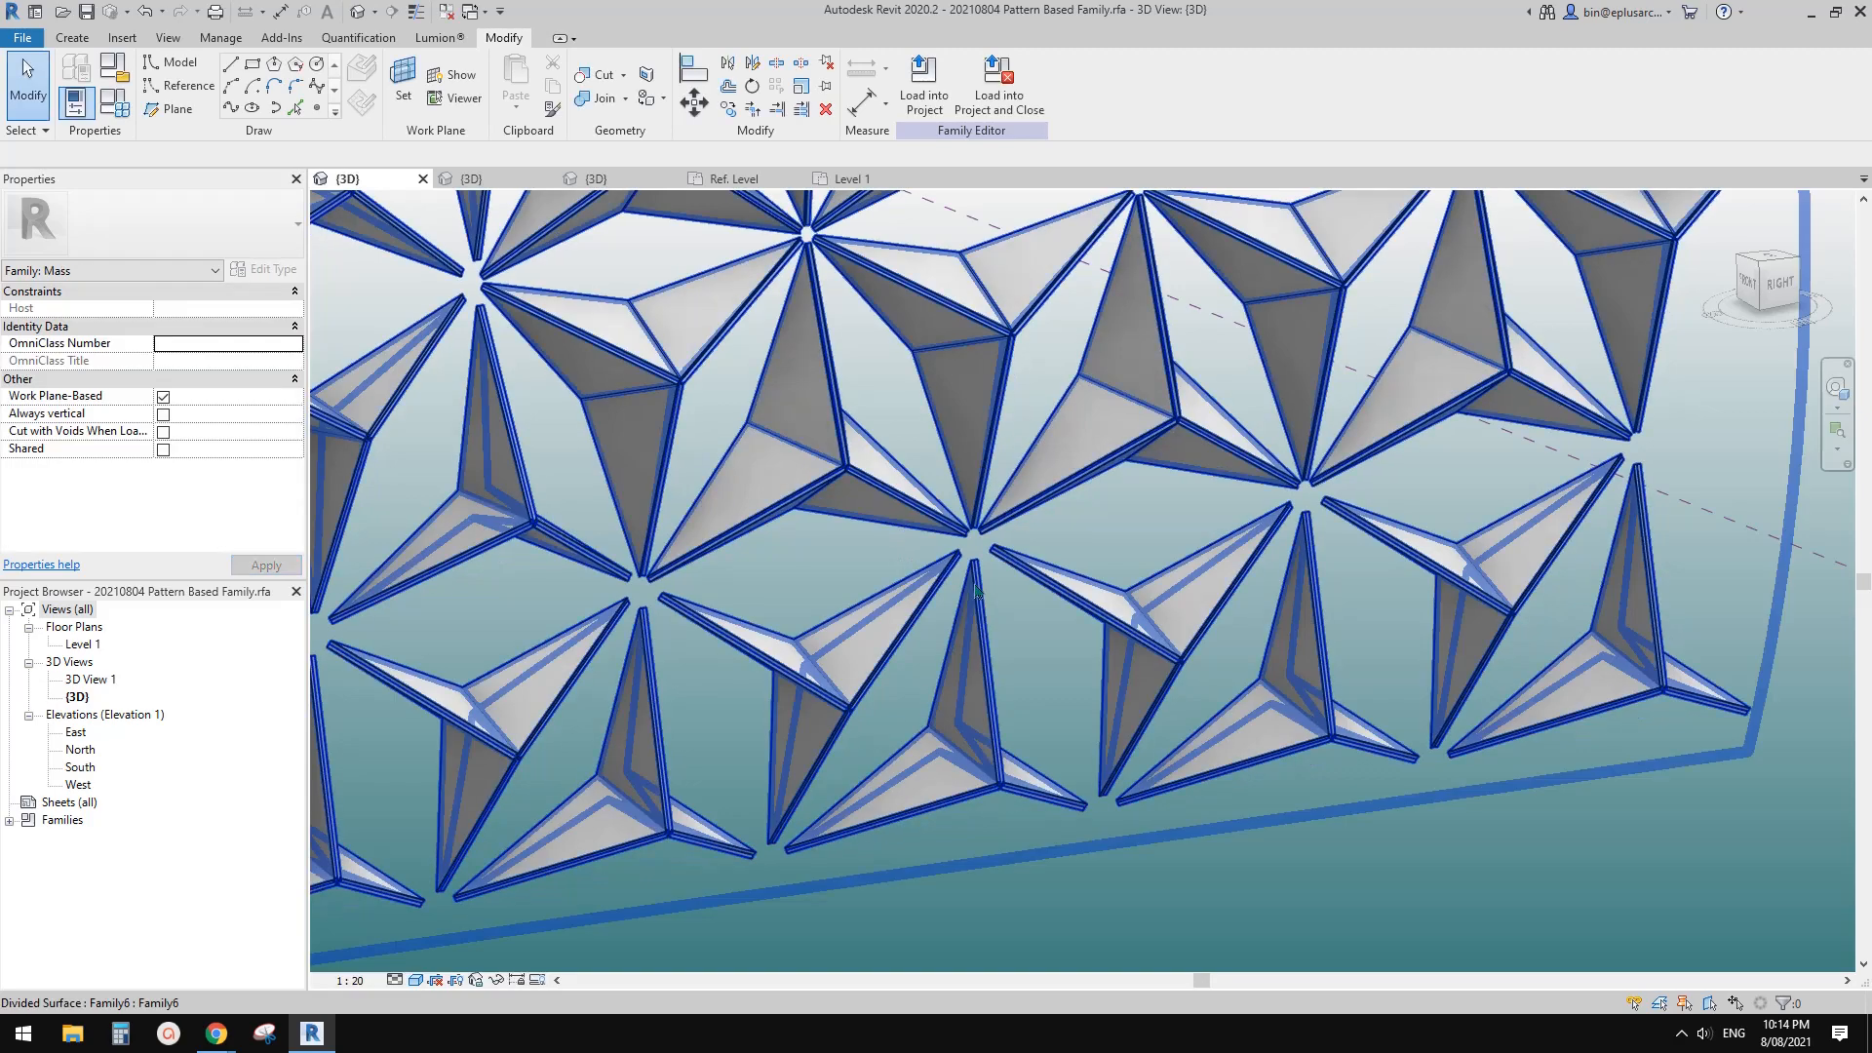
Examine the alignment and opening of the updated triangular panels across the curved mass from several angles.
shift+middle_drag(1063, 637, 1070, 688)
shift+middle_drag(1280, 835, 1099, 657)
scroll(1067, 766, down, 2)
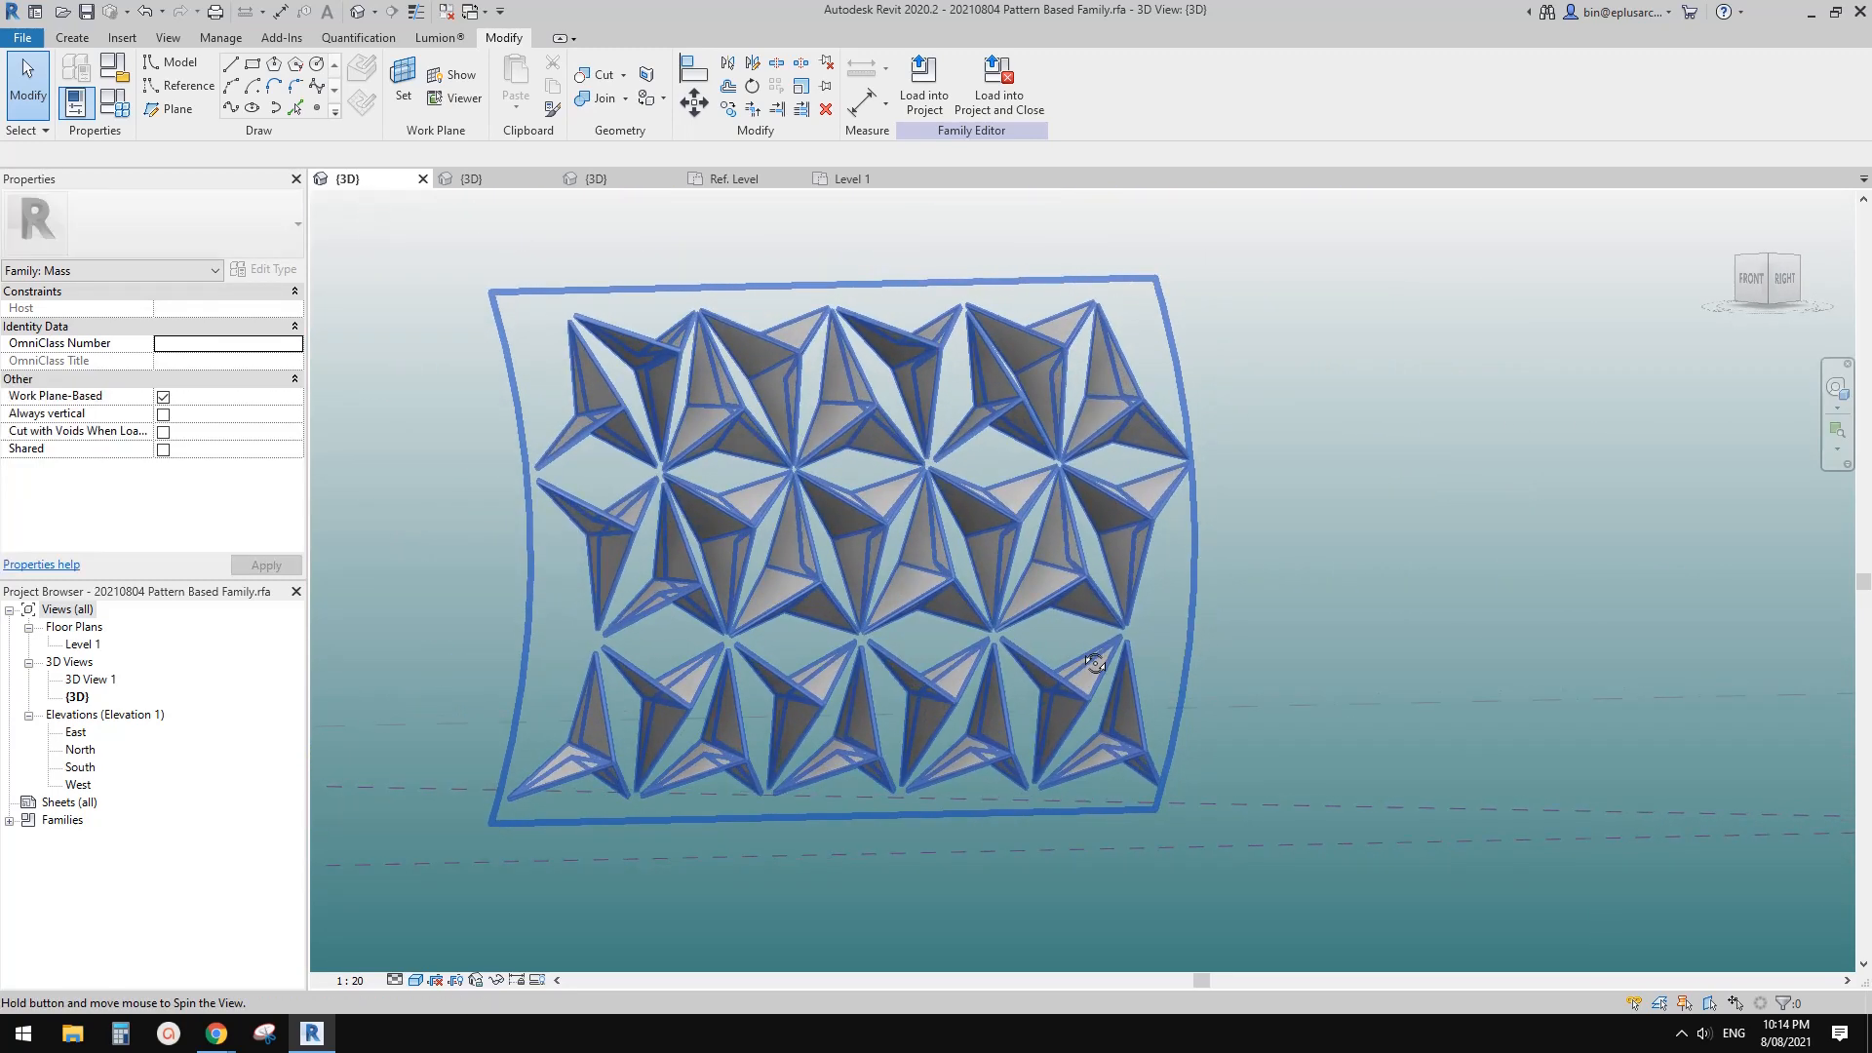
scroll(975, 802, up, 1)
shift+middle_drag(975, 802, 786, 557)
shift+middle_drag(1086, 589, 911, 600)
scroll(912, 598, up, 2)
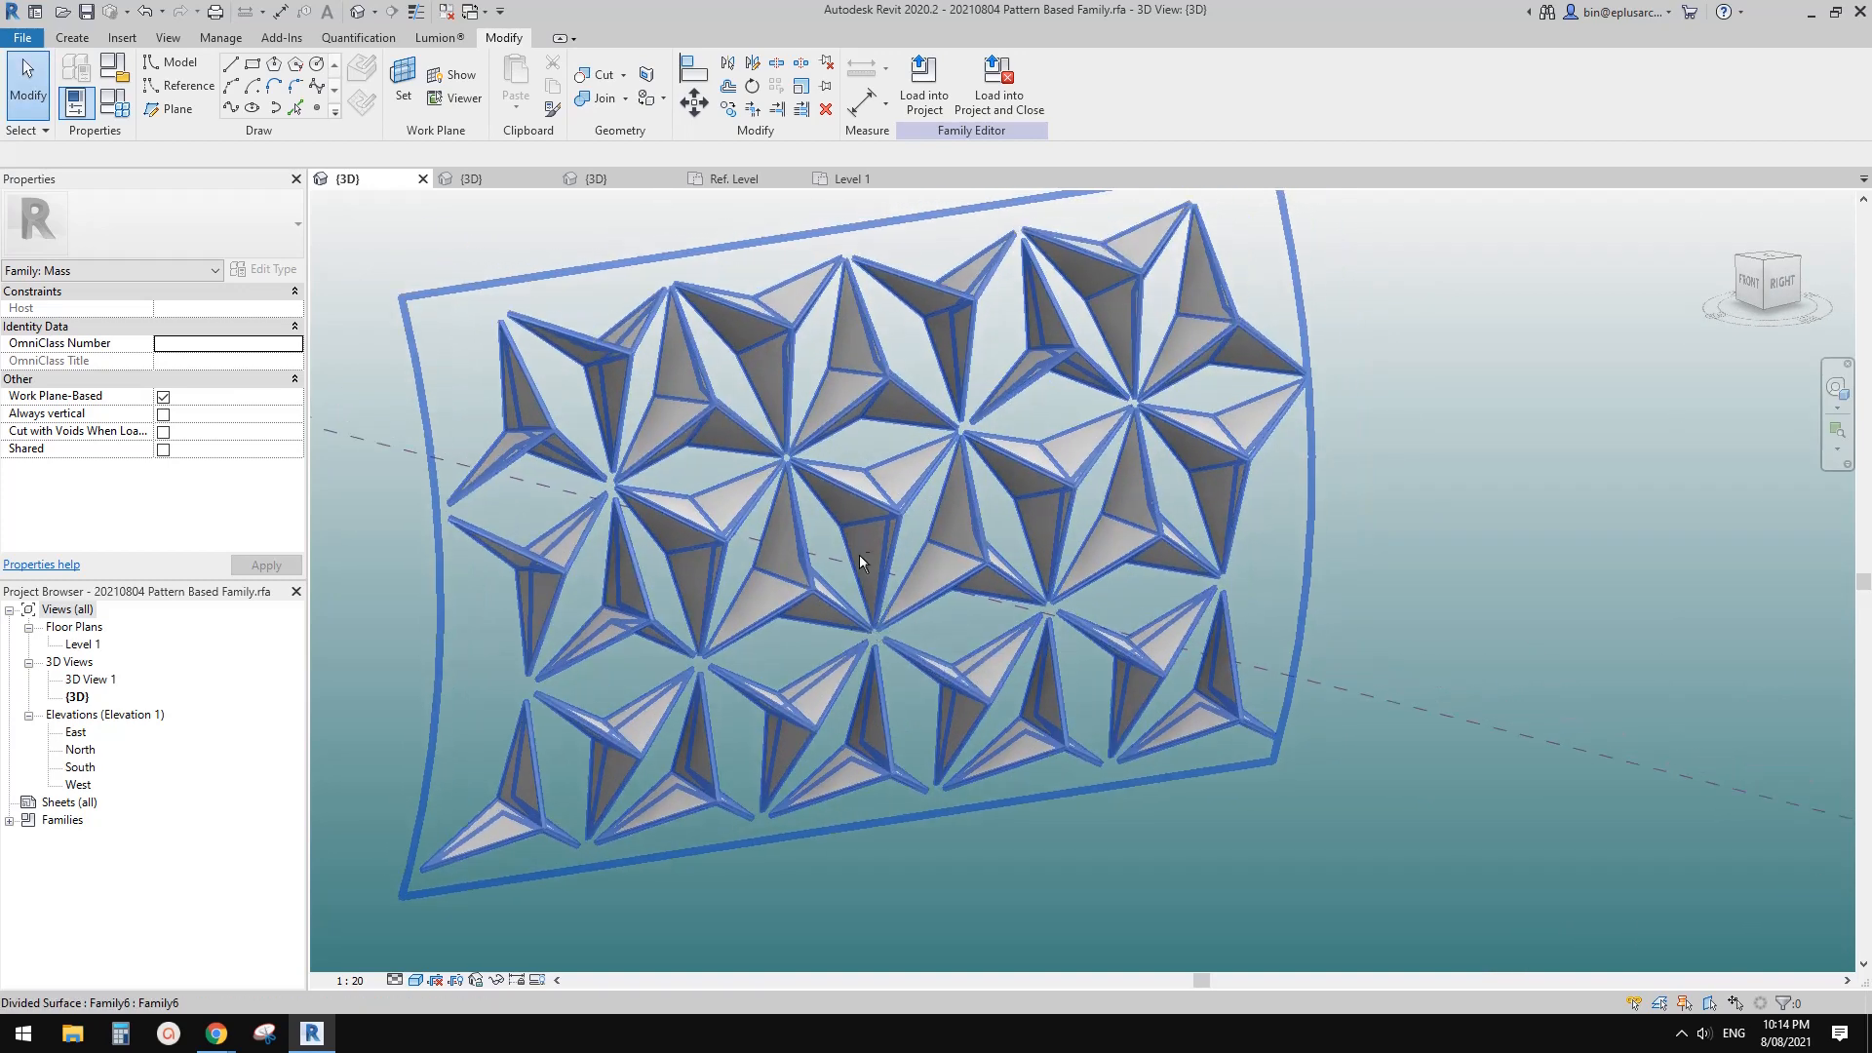
scroll(907, 589, up, 2)
middle_drag(907, 589, 943, 597)
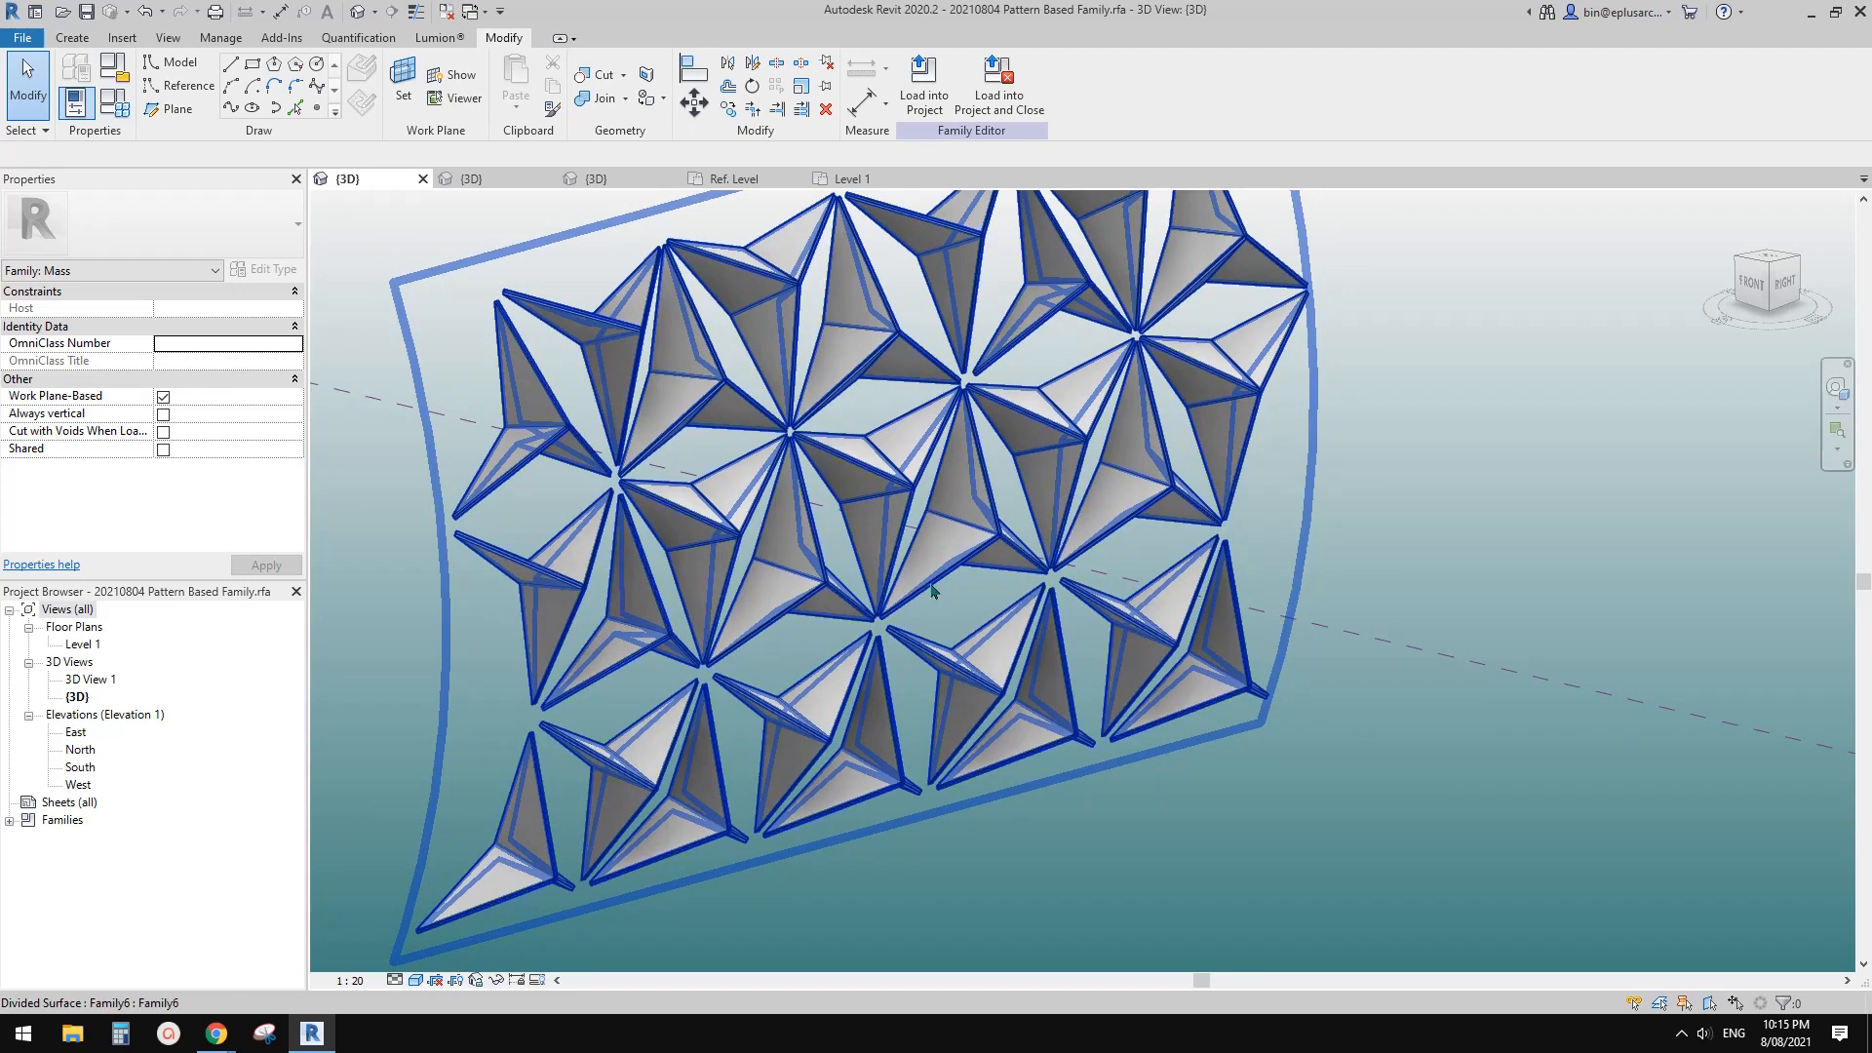
mouse_move(1505, 537)
middle_down()
mouse_move(1546, 552)
mouse_move(1499, 550)
middle_up()
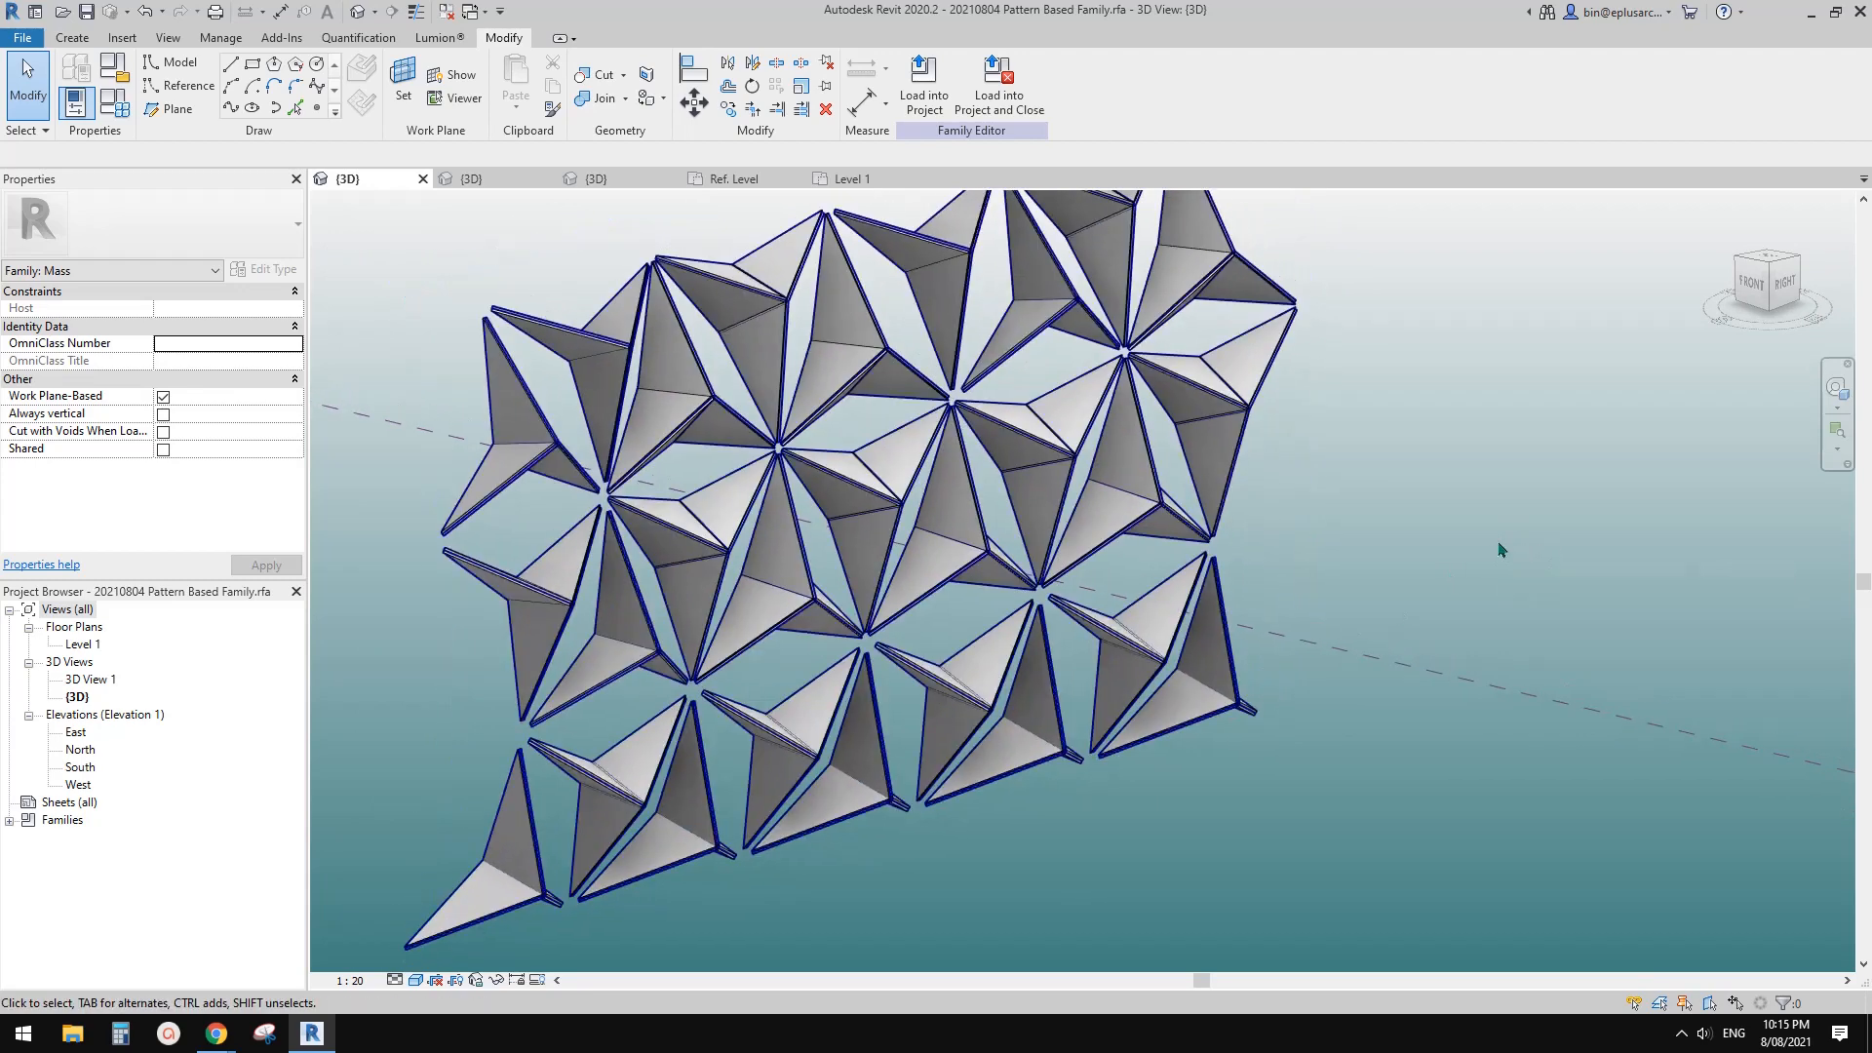